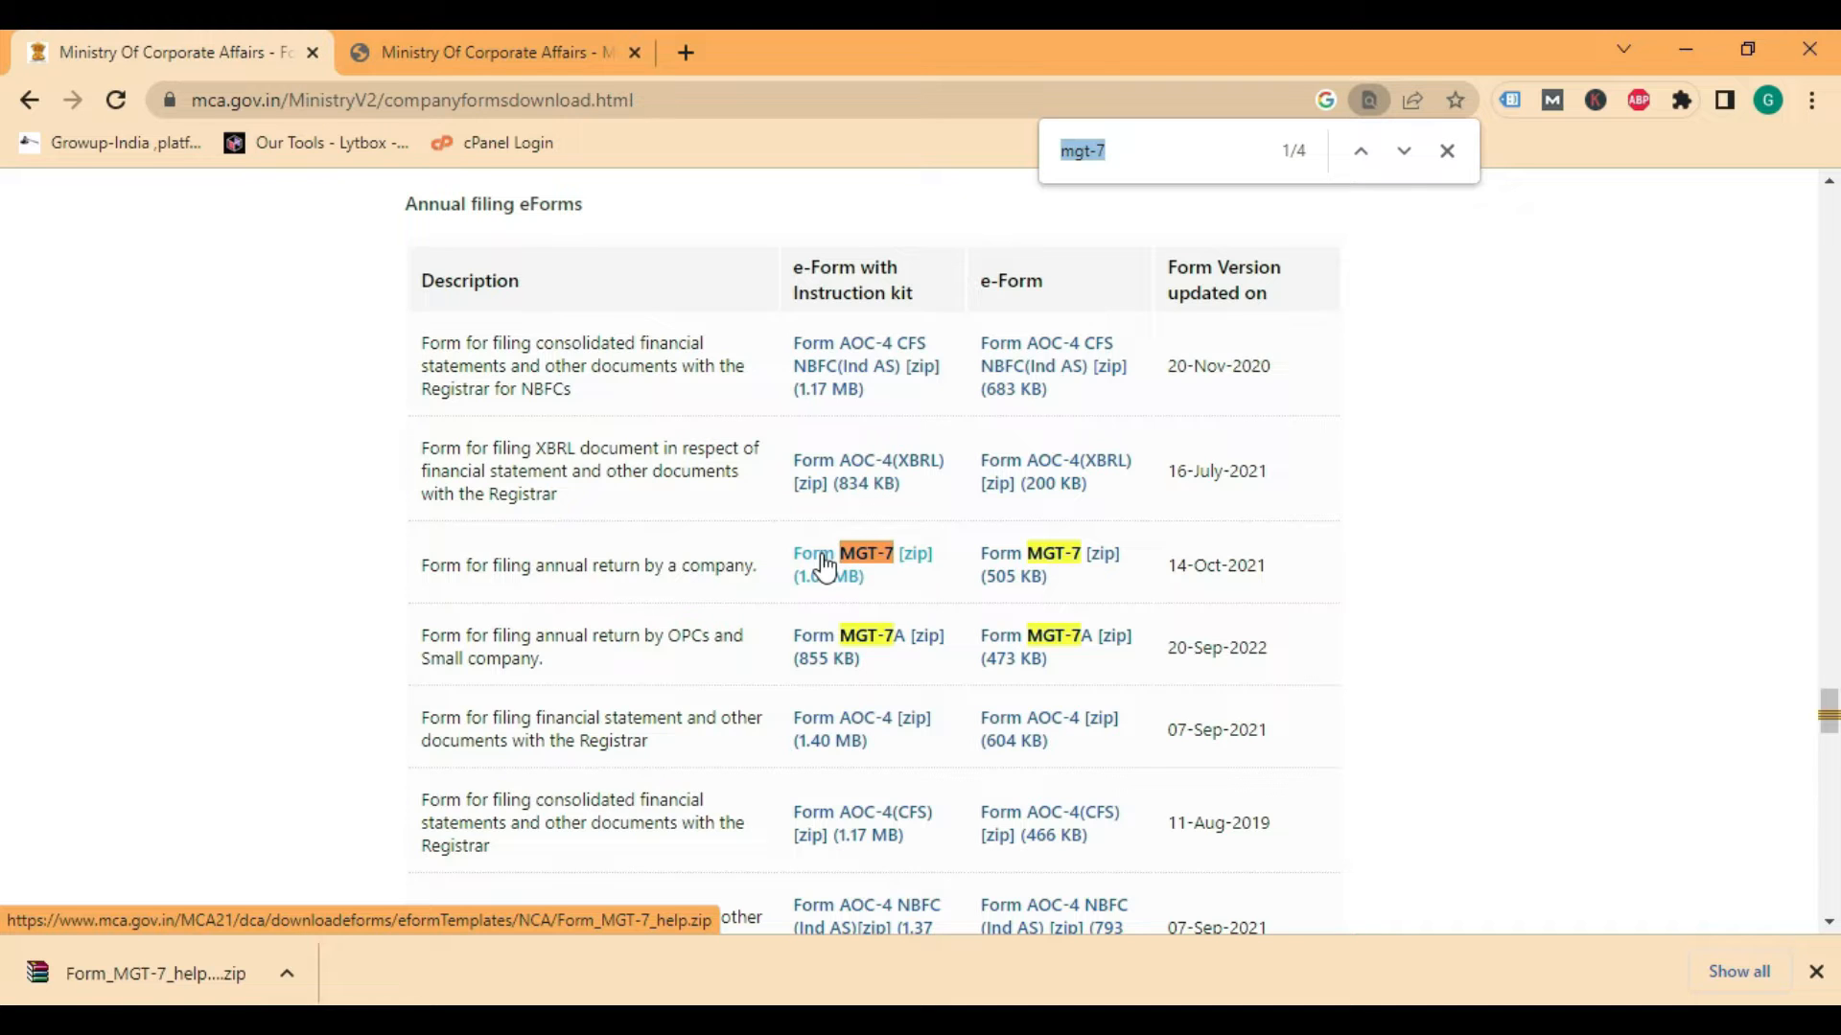
Step: Download Form MGT-7 with its instruction kit and open the Form_MGT_7 PDF from the archive
click(826, 568)
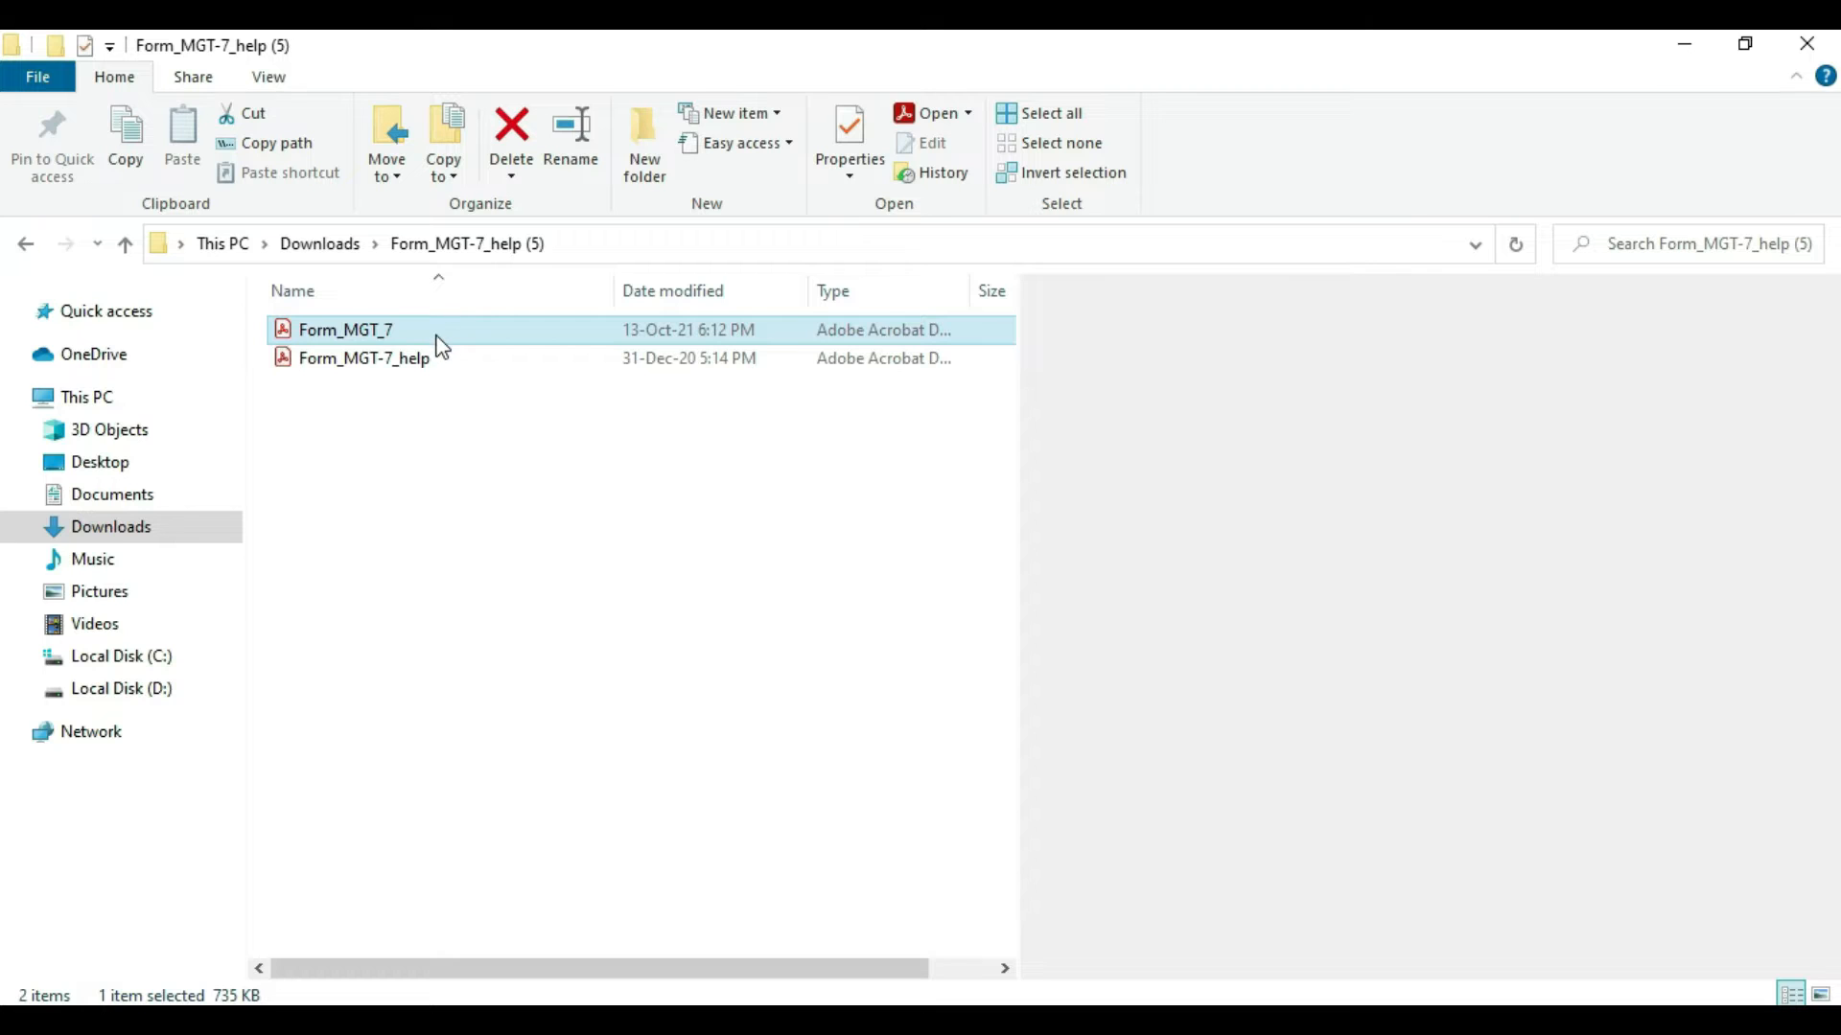
double_click(433, 329)
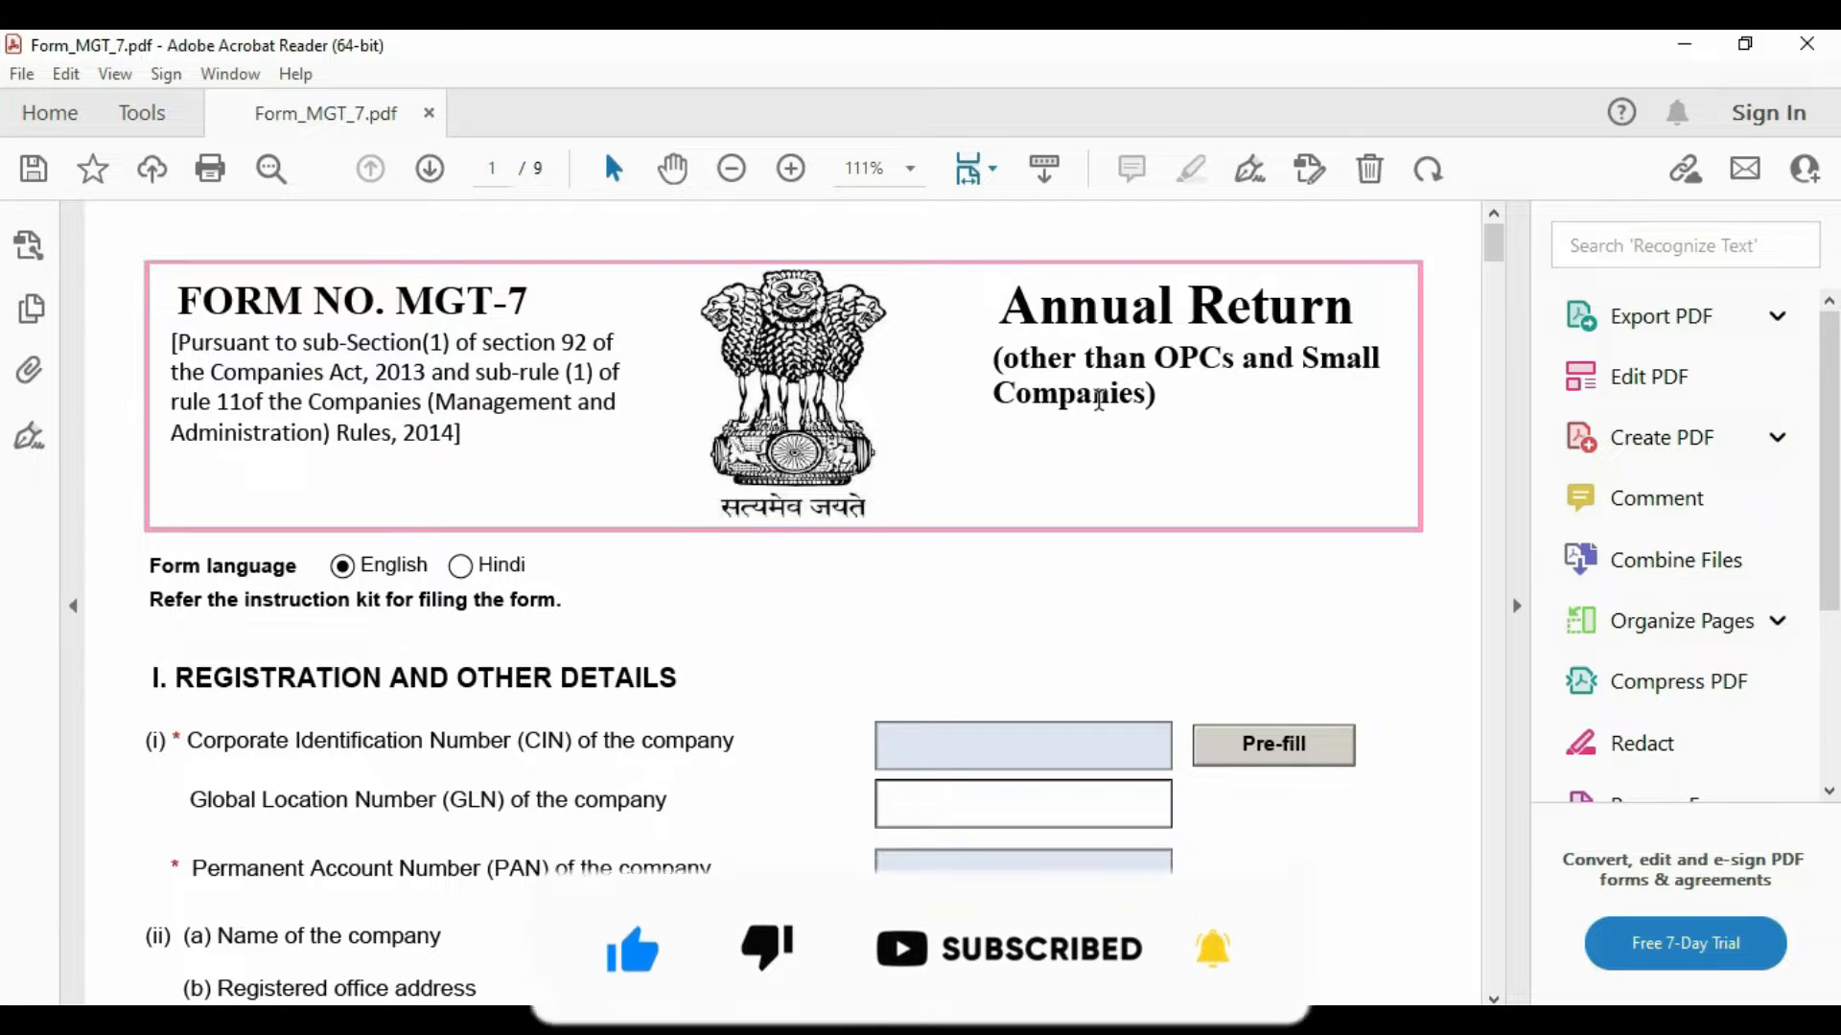
Step: Enter the company's Corporate Identification Number in the registration details section
scroll(954, 551, down, 2)
click(954, 548)
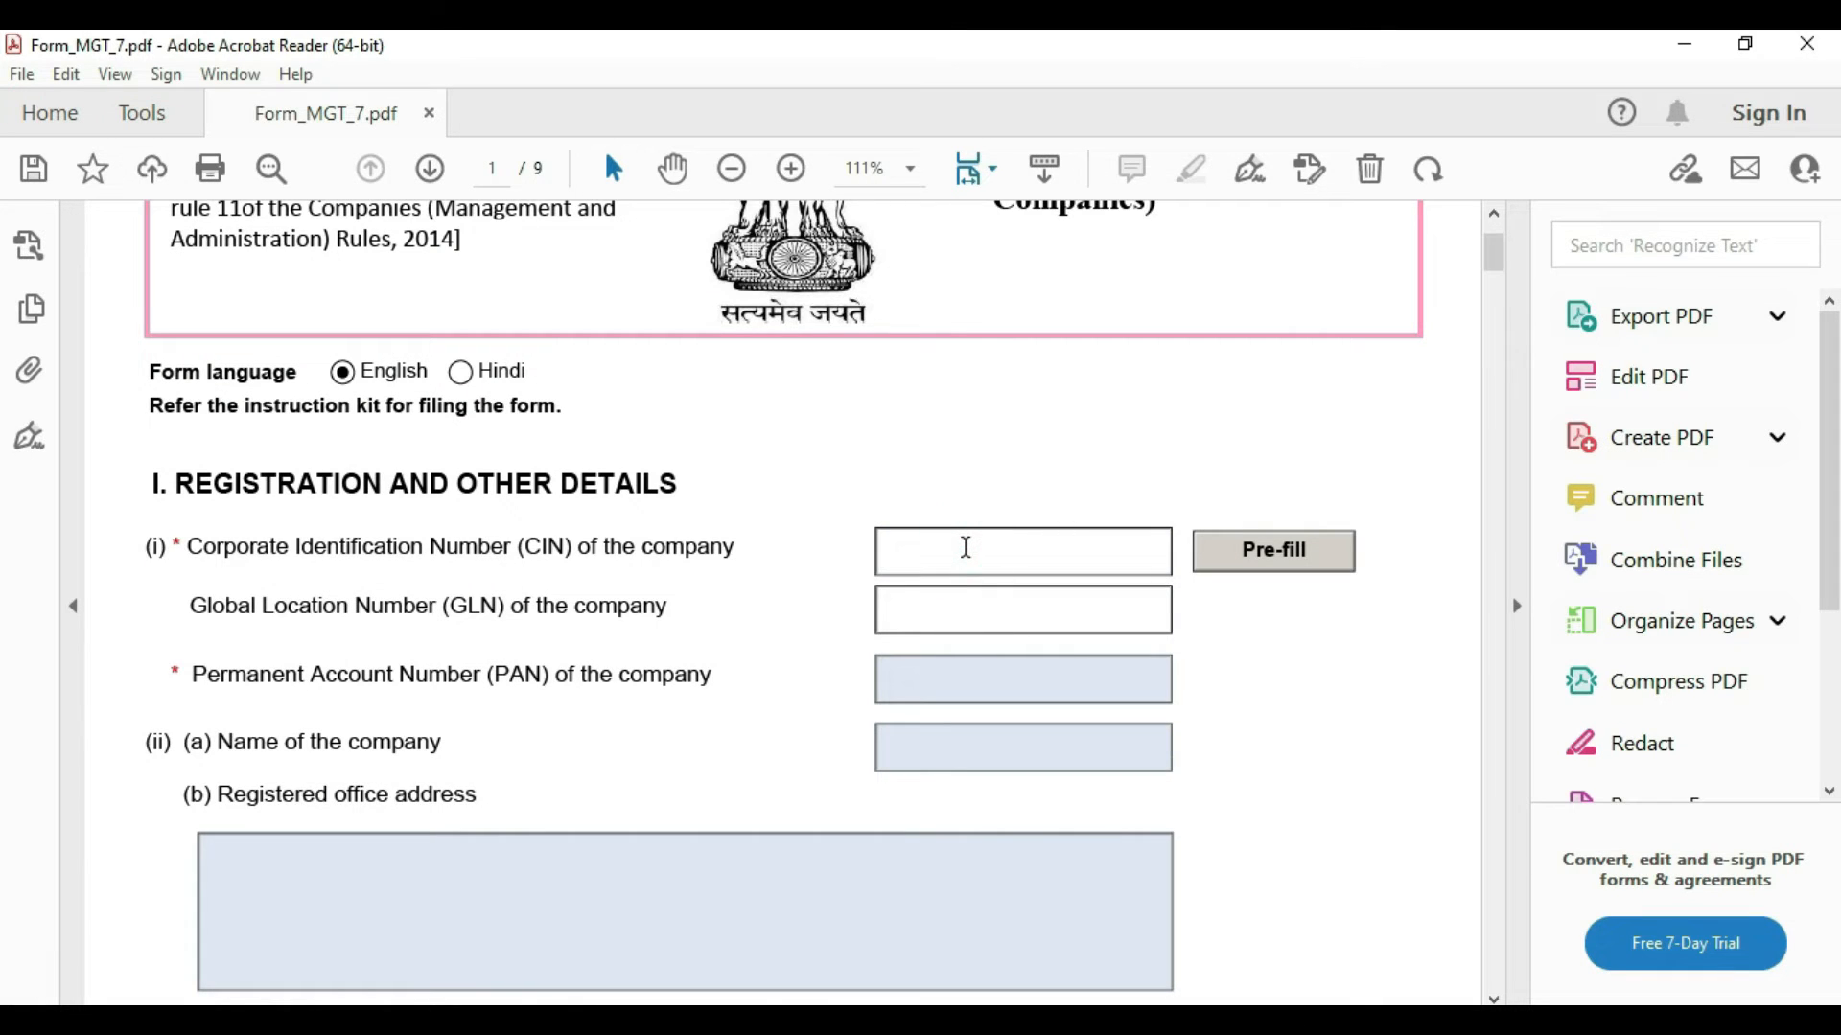
scroll(1045, 556, up, 2)
key(ctrl+v)
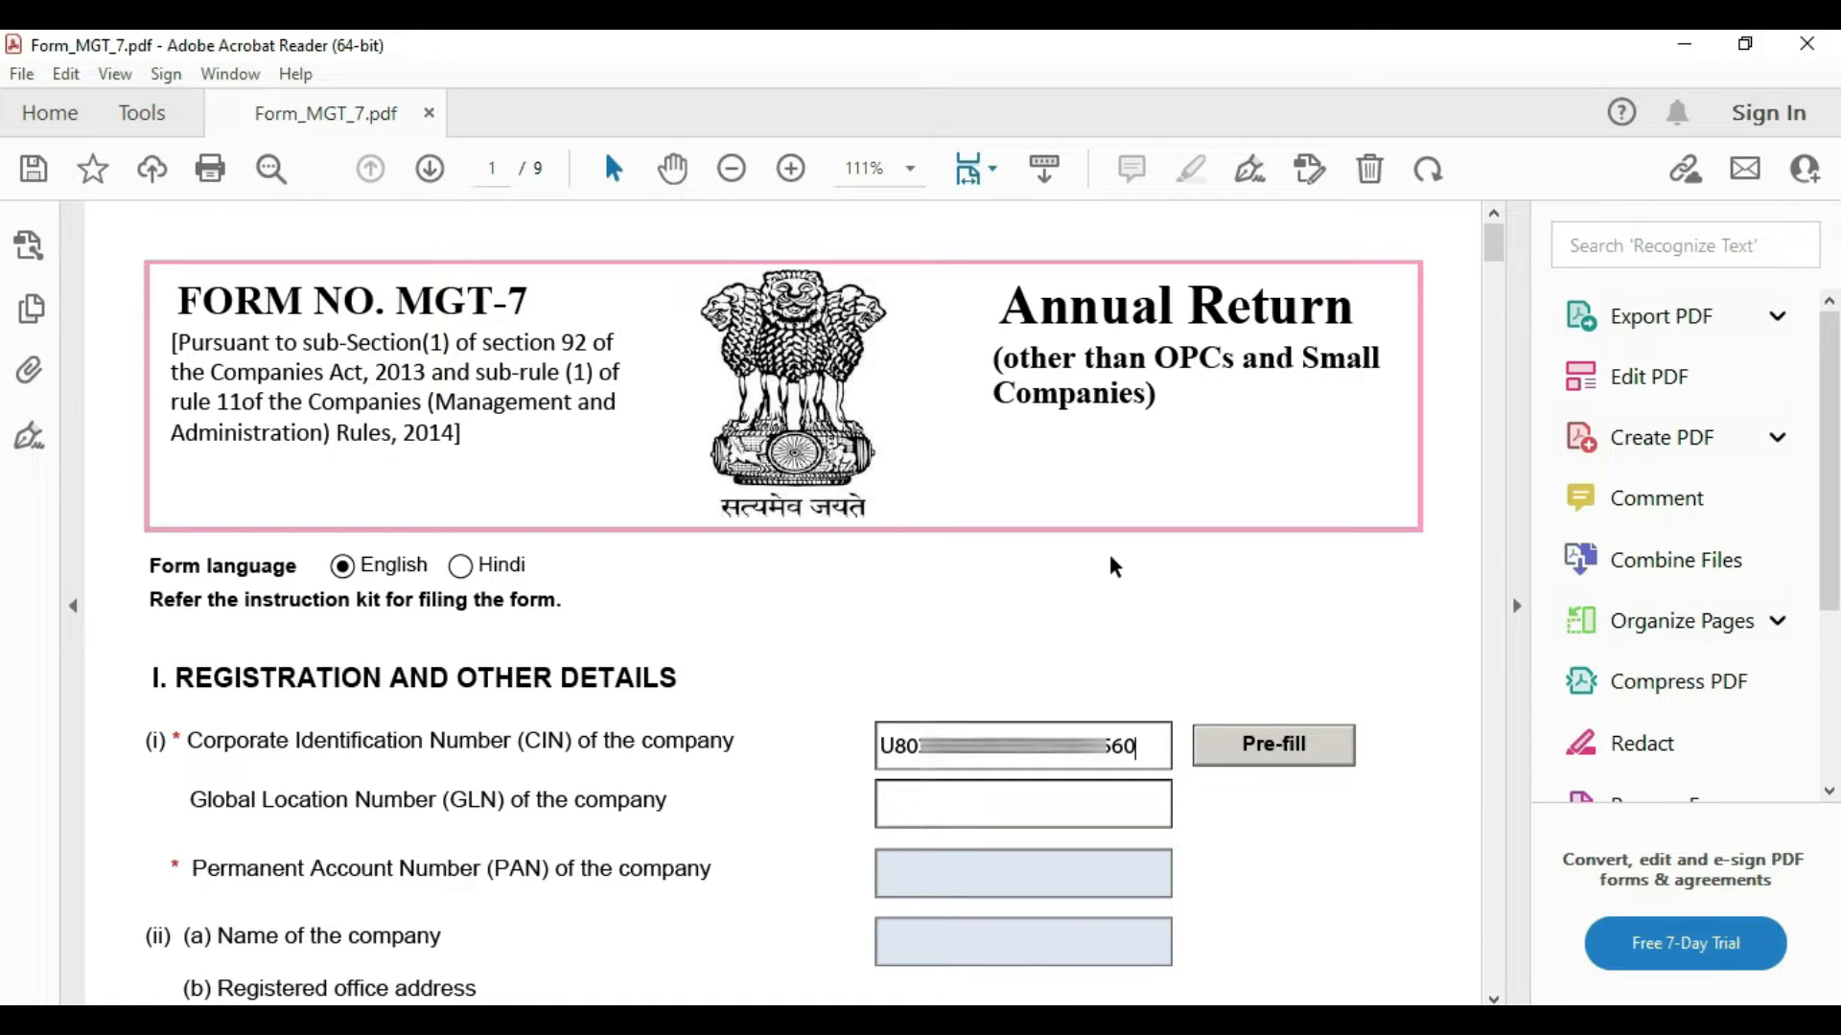
Step: Pre-fill the form from the entered CIN, trusting the document always and dismissing the save prompt
scroll(1290, 583, down, 2)
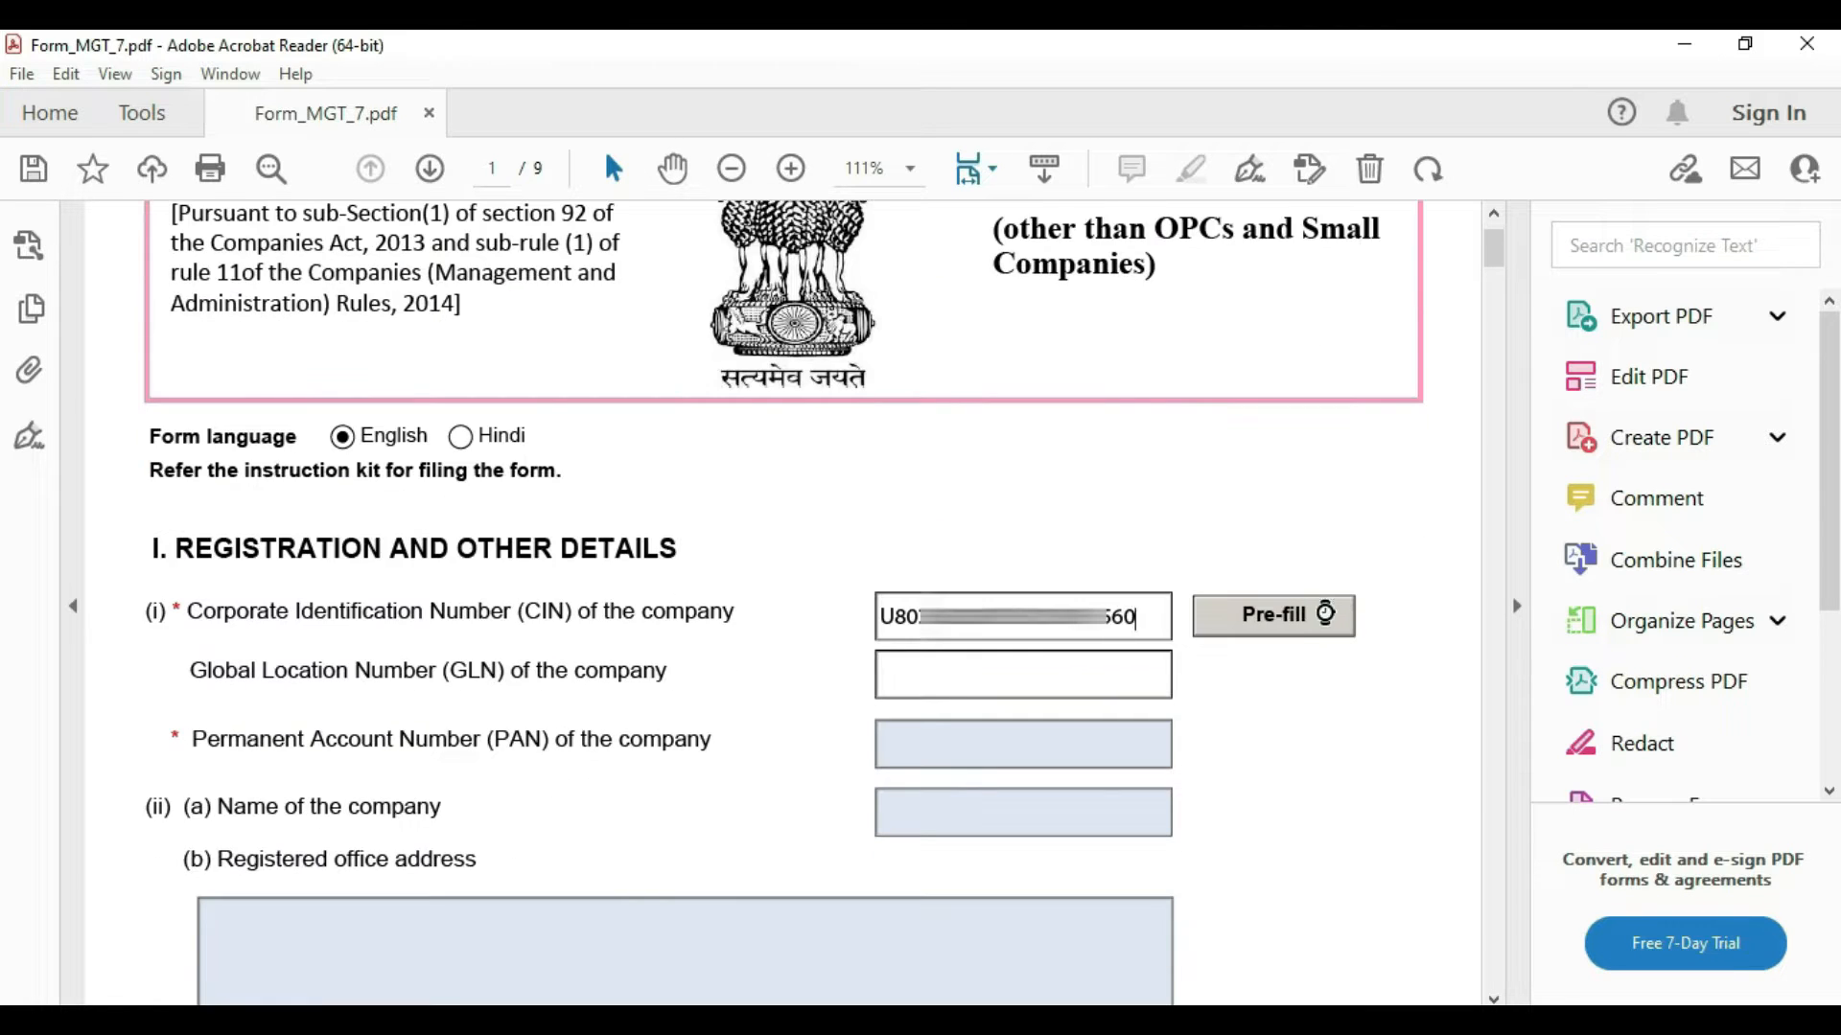
click(1325, 614)
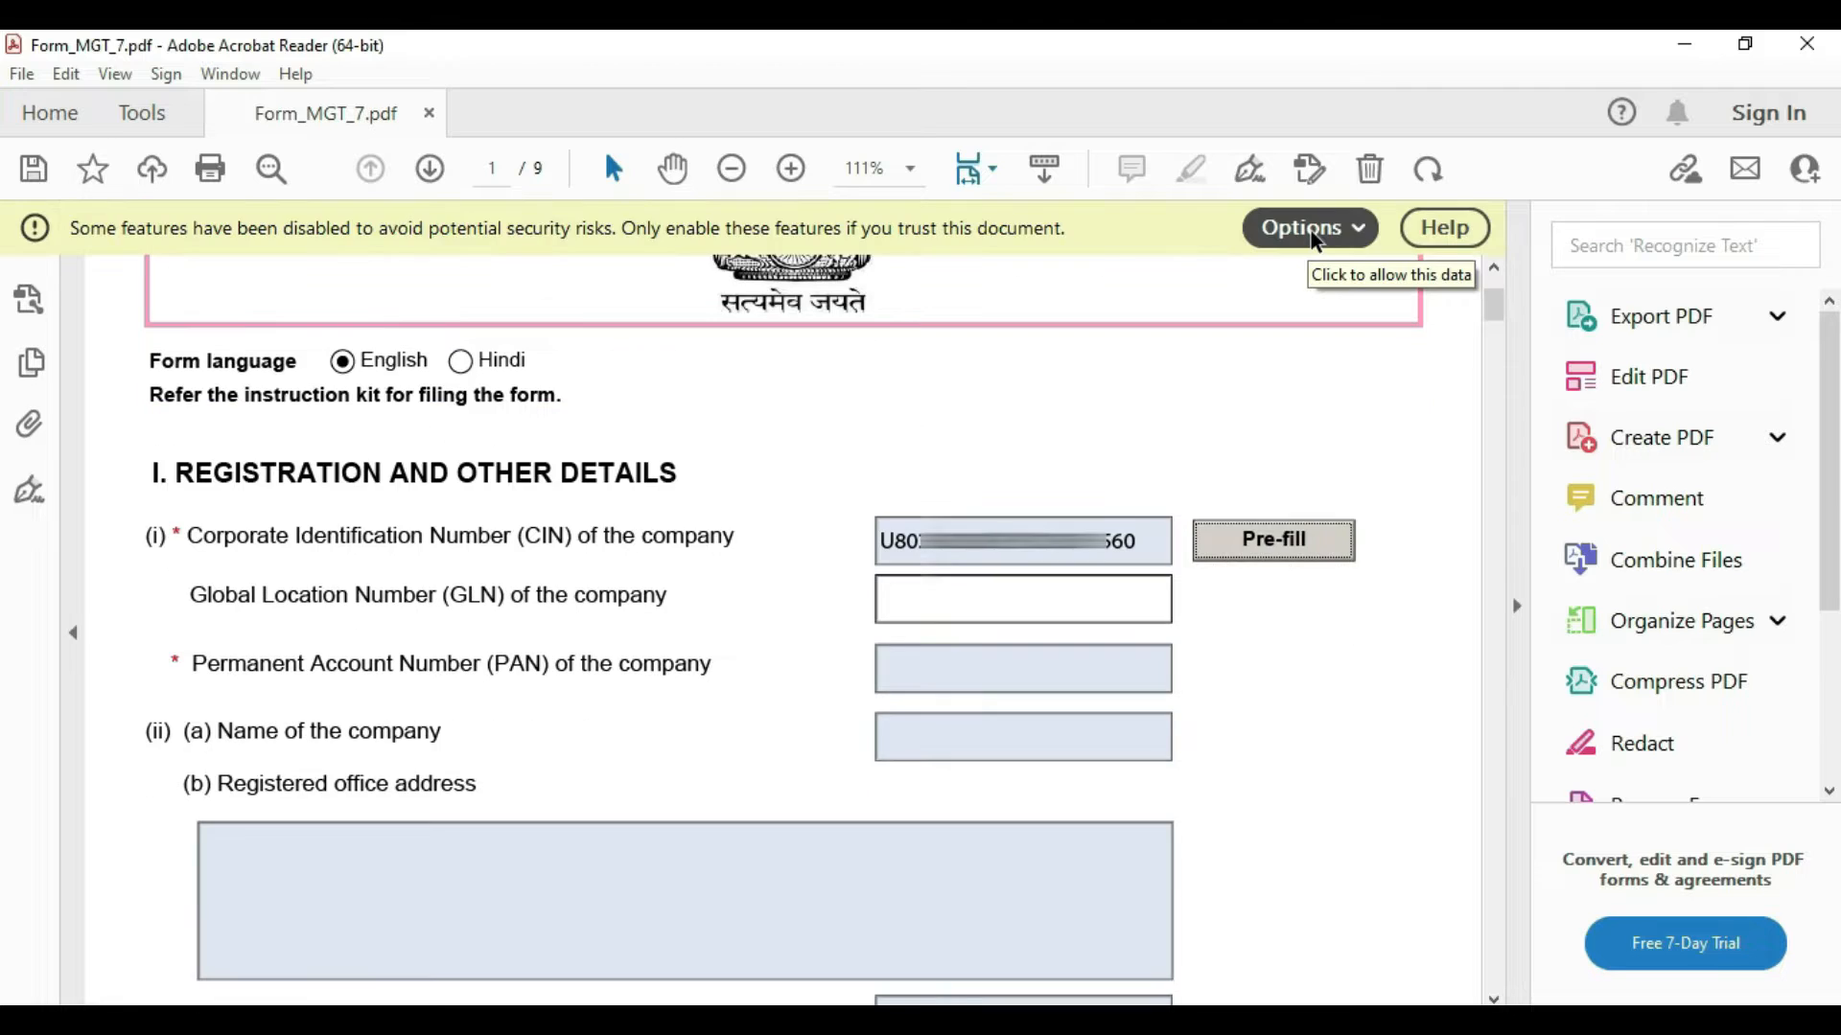
click(1311, 232)
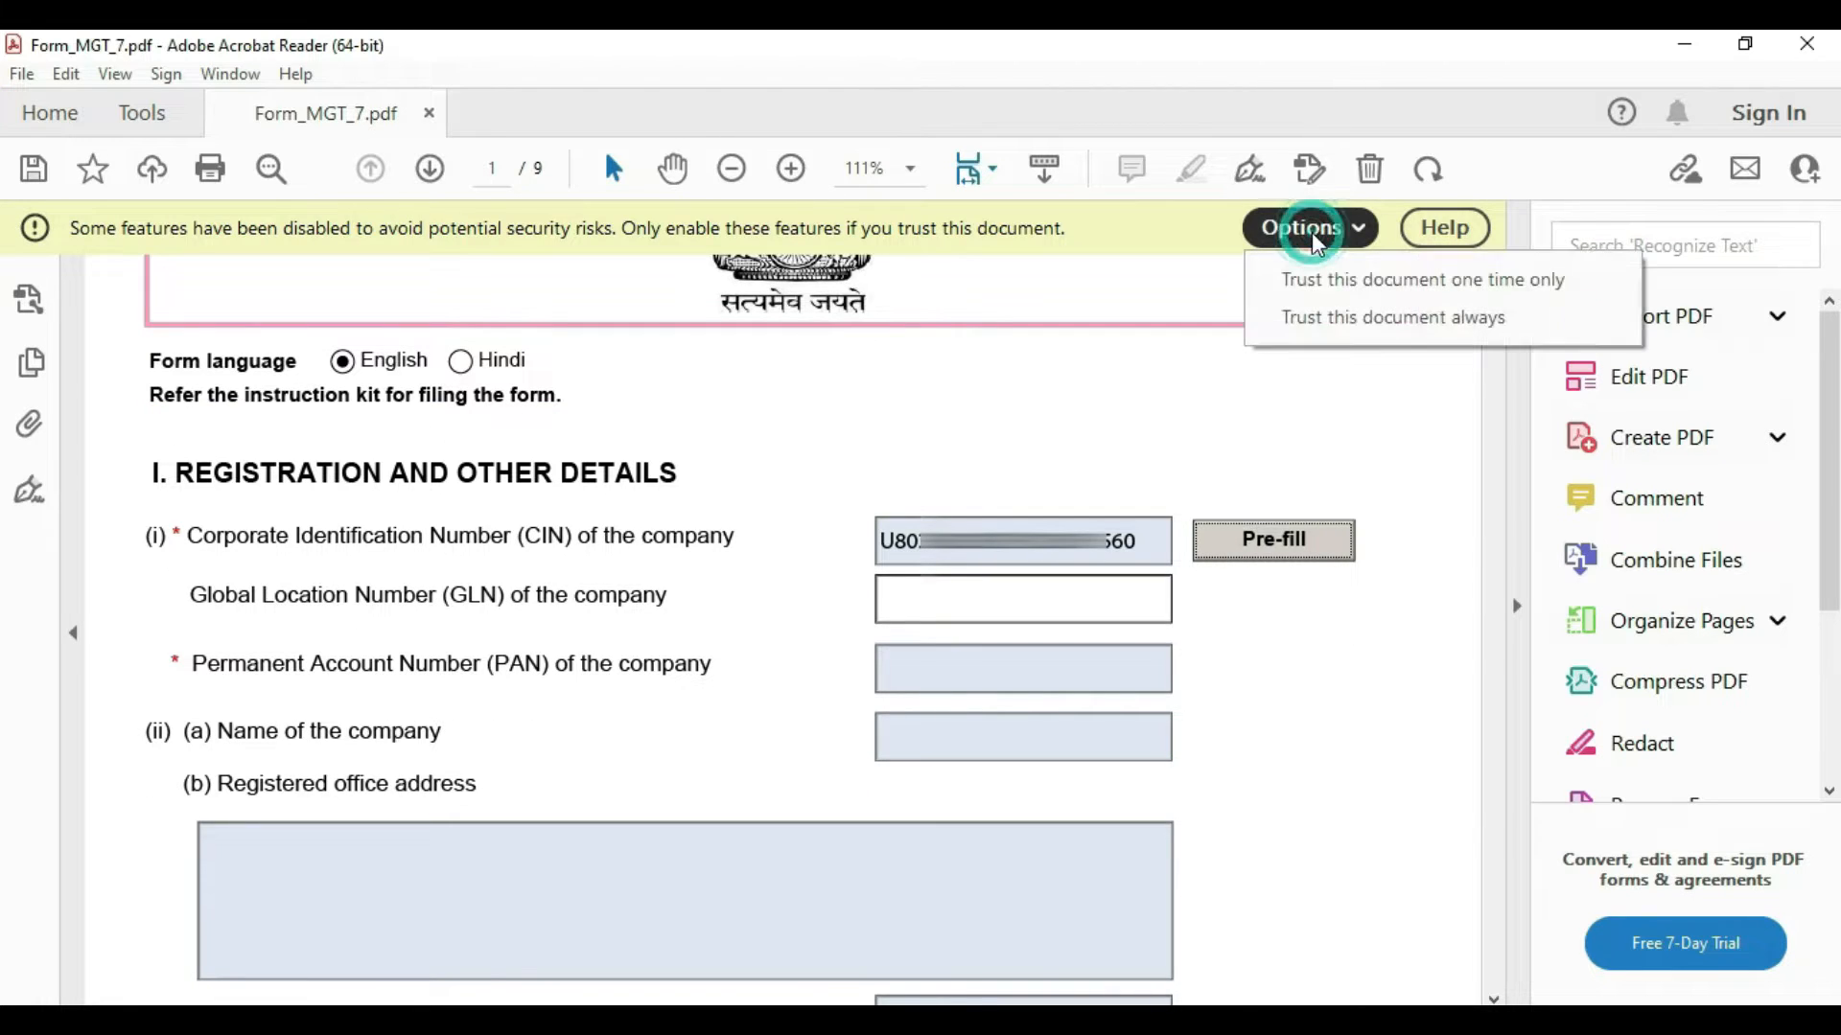
click(1333, 338)
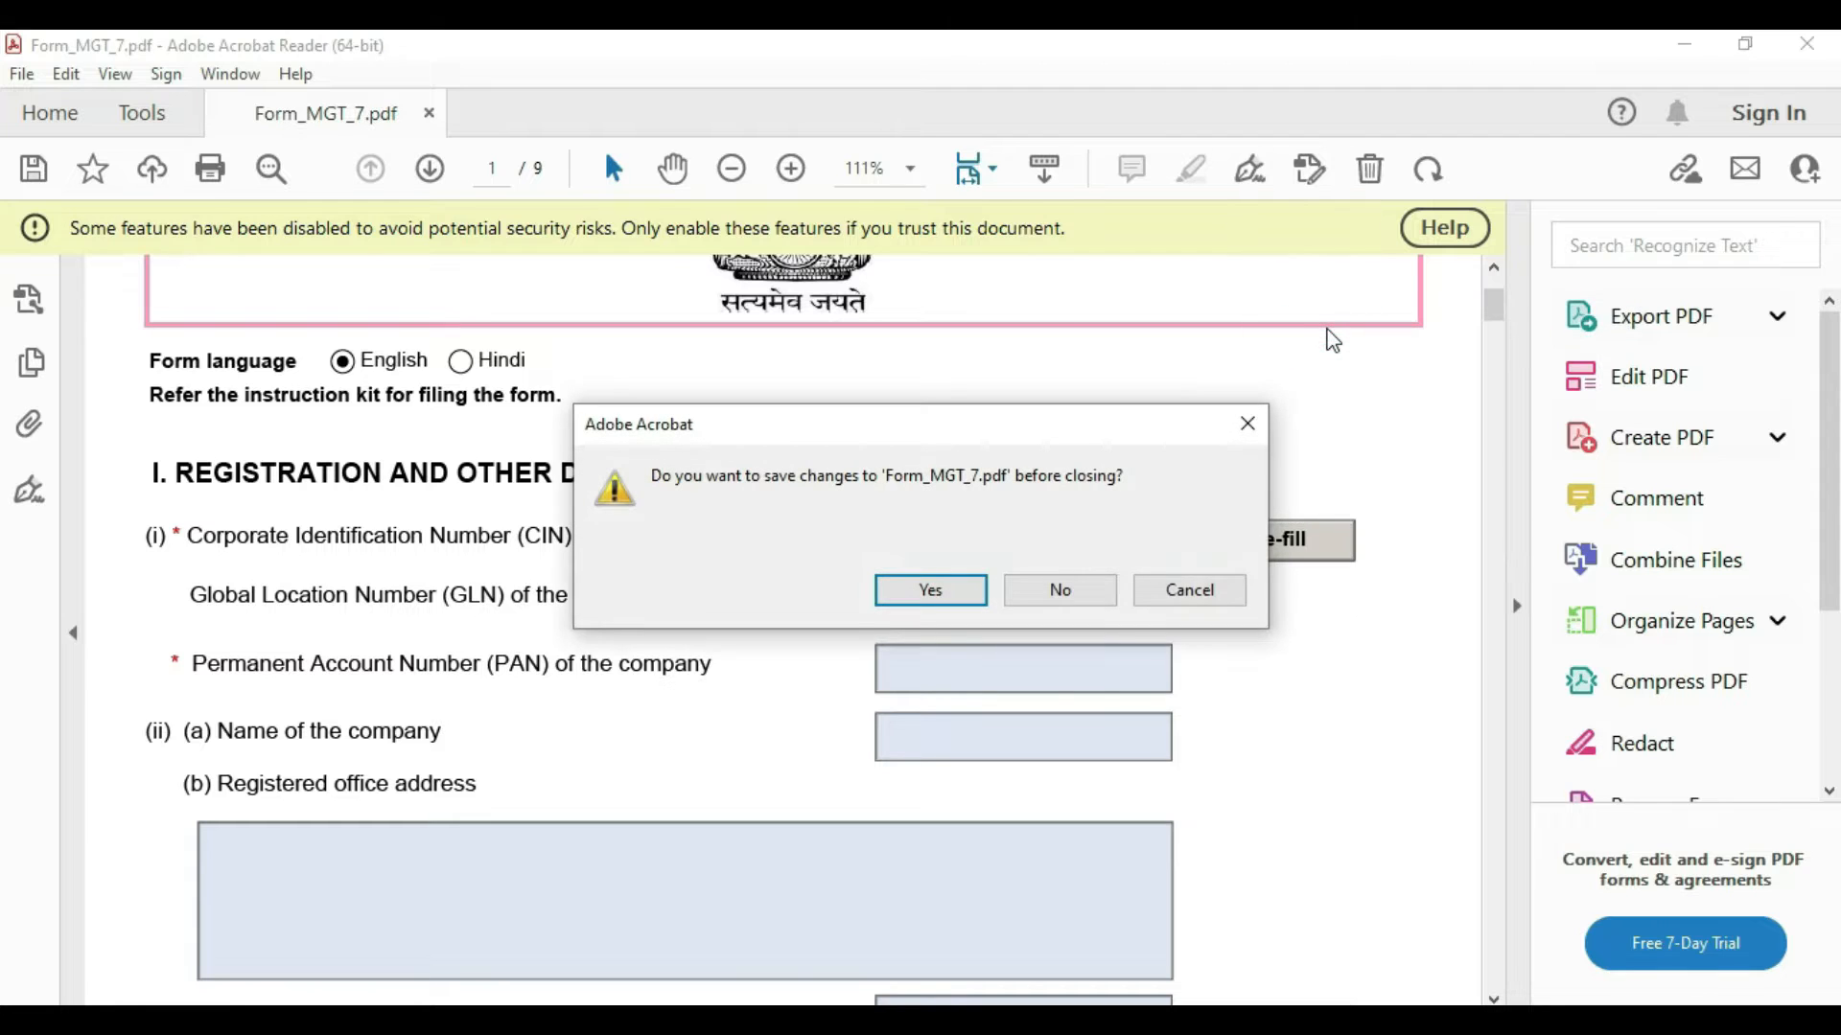
click(1190, 590)
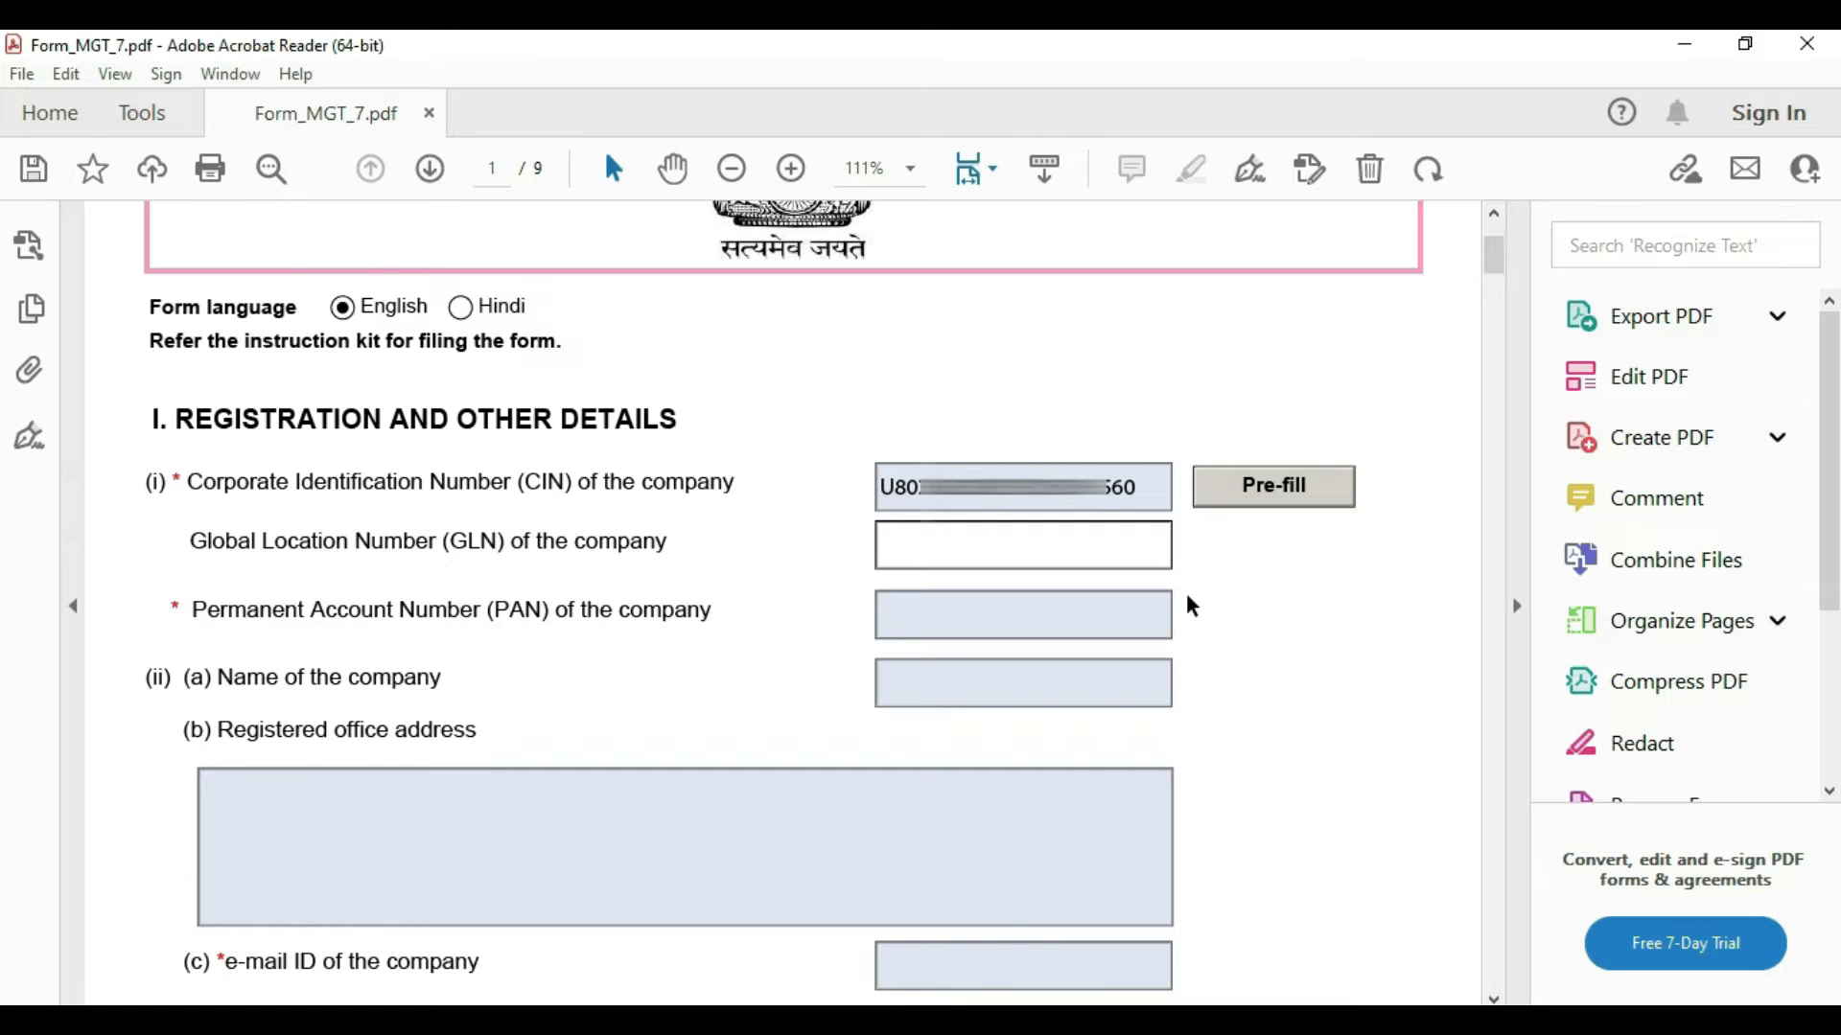
click(1251, 494)
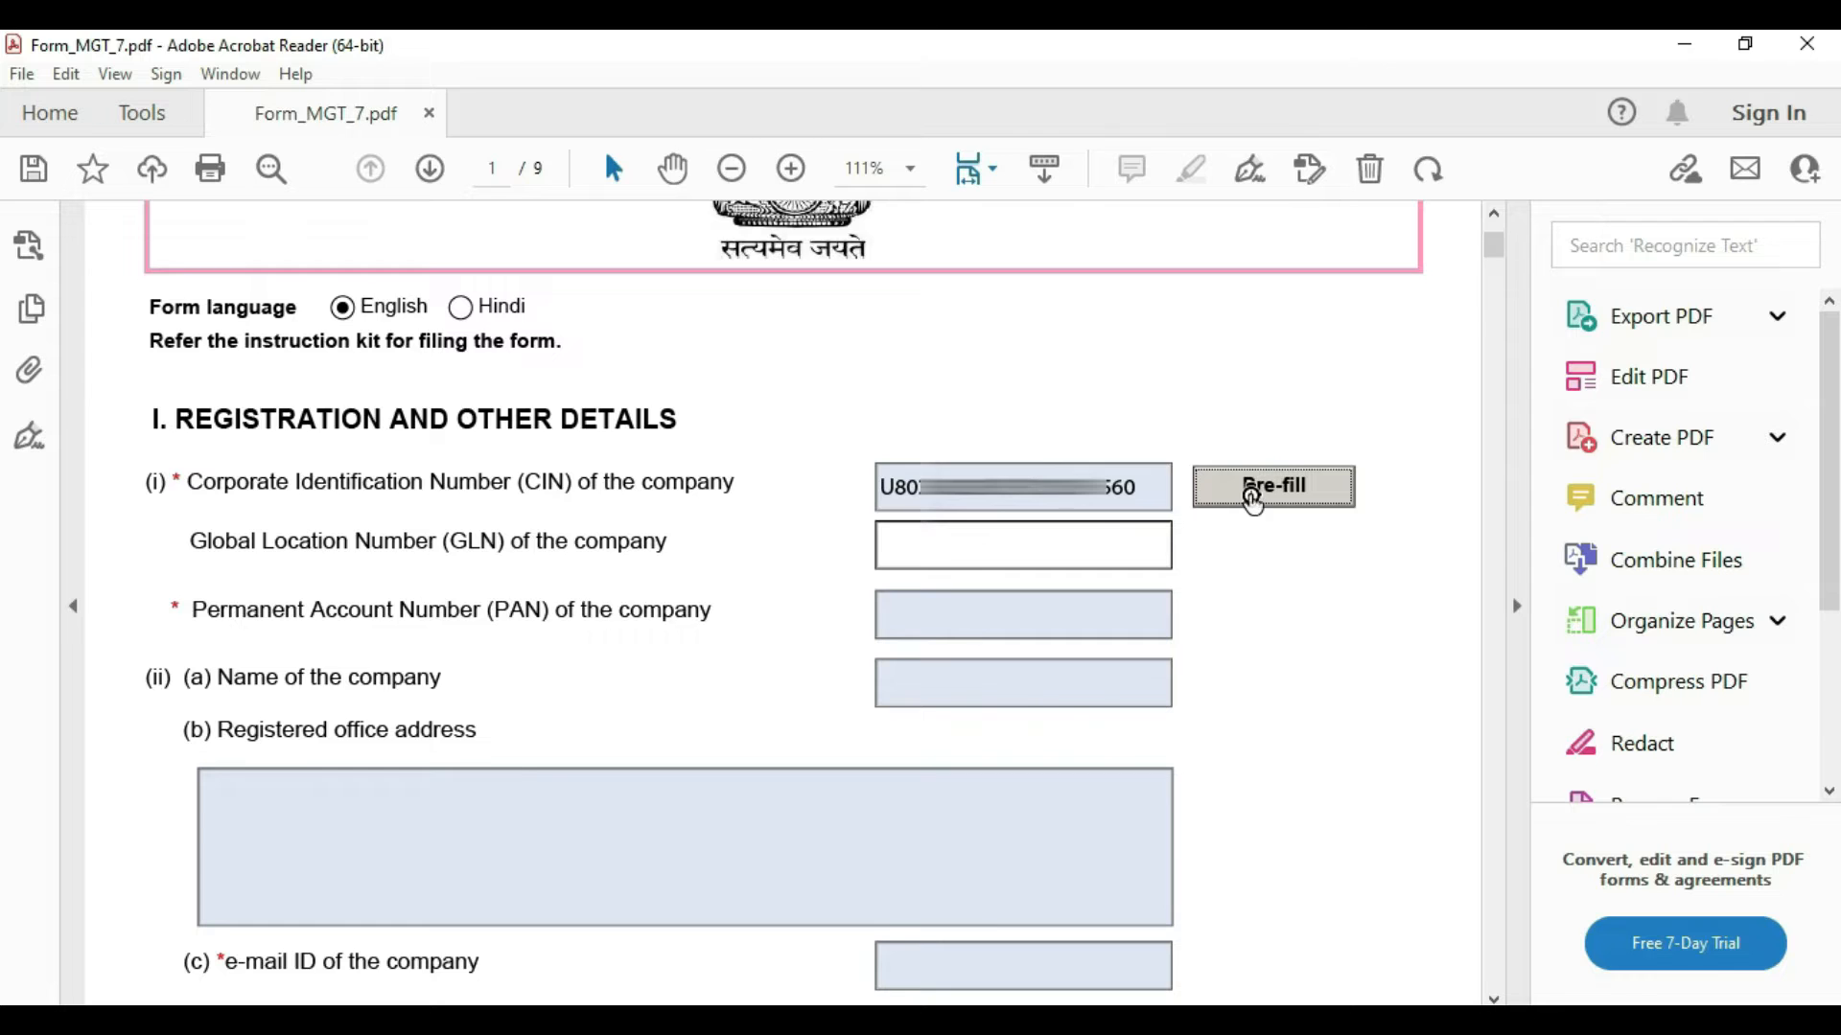
Step: Review the pre-filled registration details, from the company's name and contact fields to its type, category and sub-category
scroll(1250, 491, down, 4)
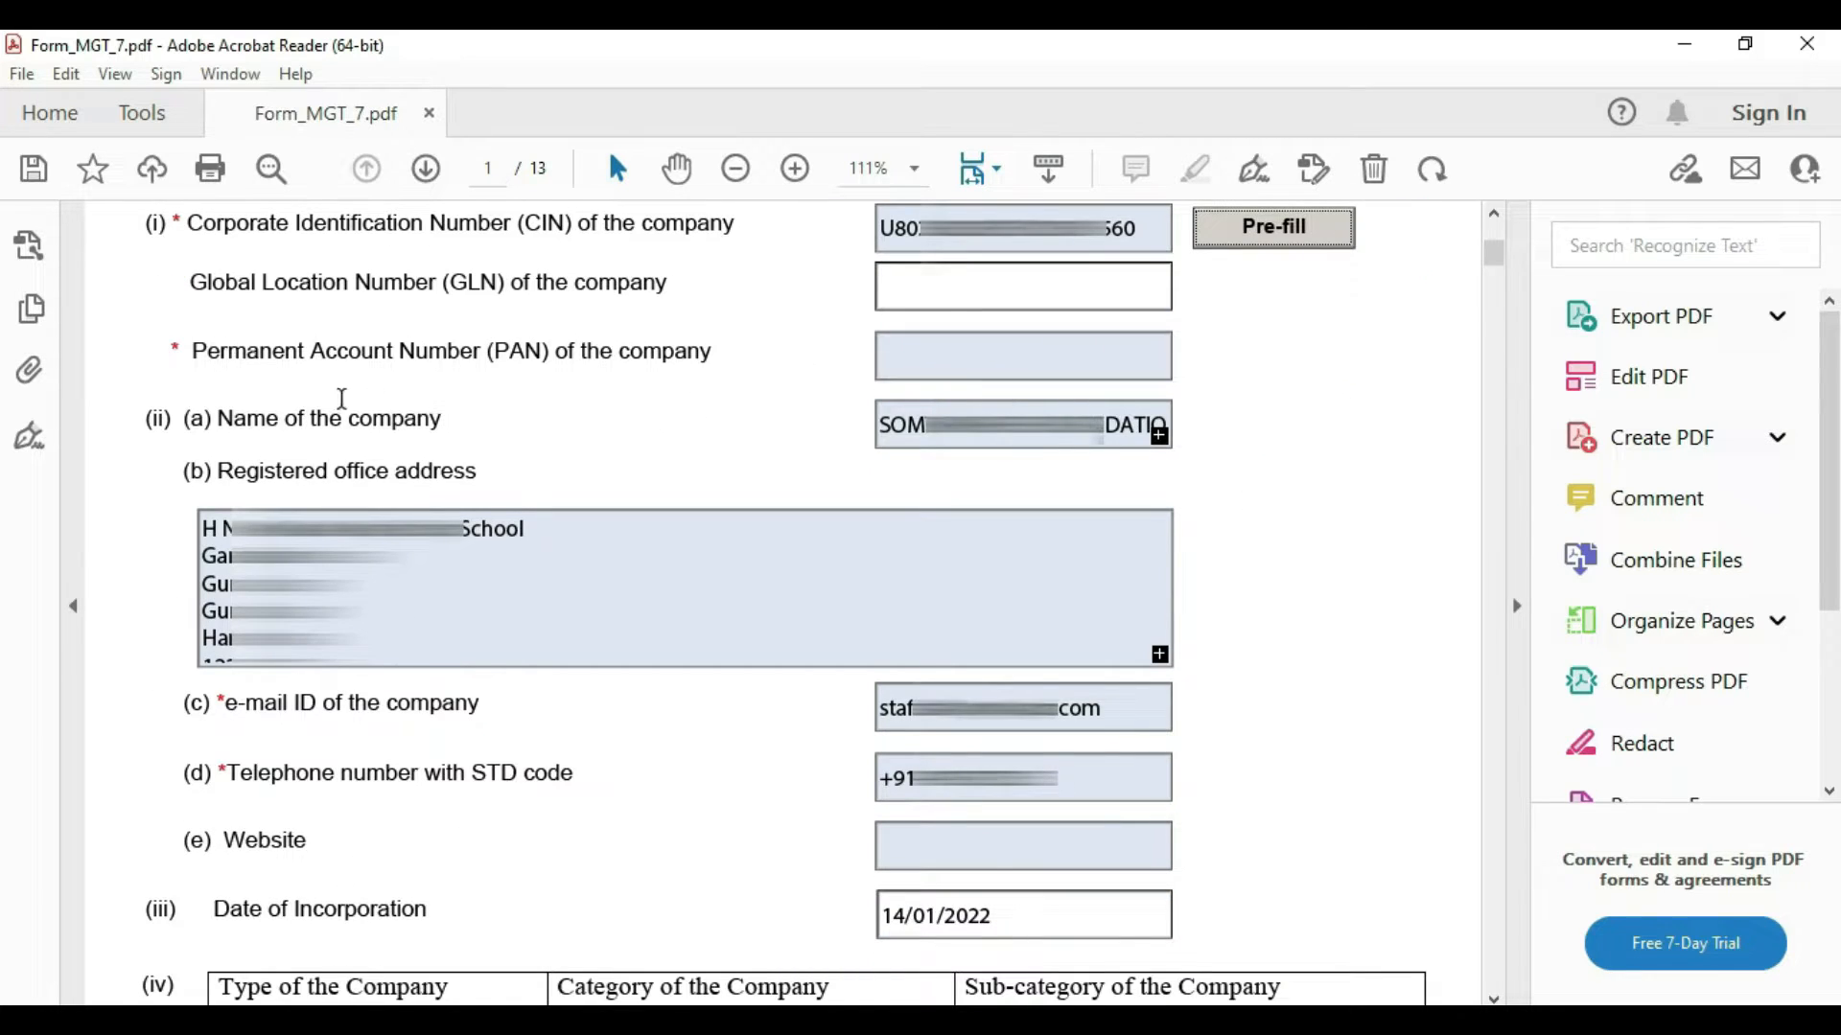
scroll(987, 451, down, 6)
scroll(875, 415, up, 4)
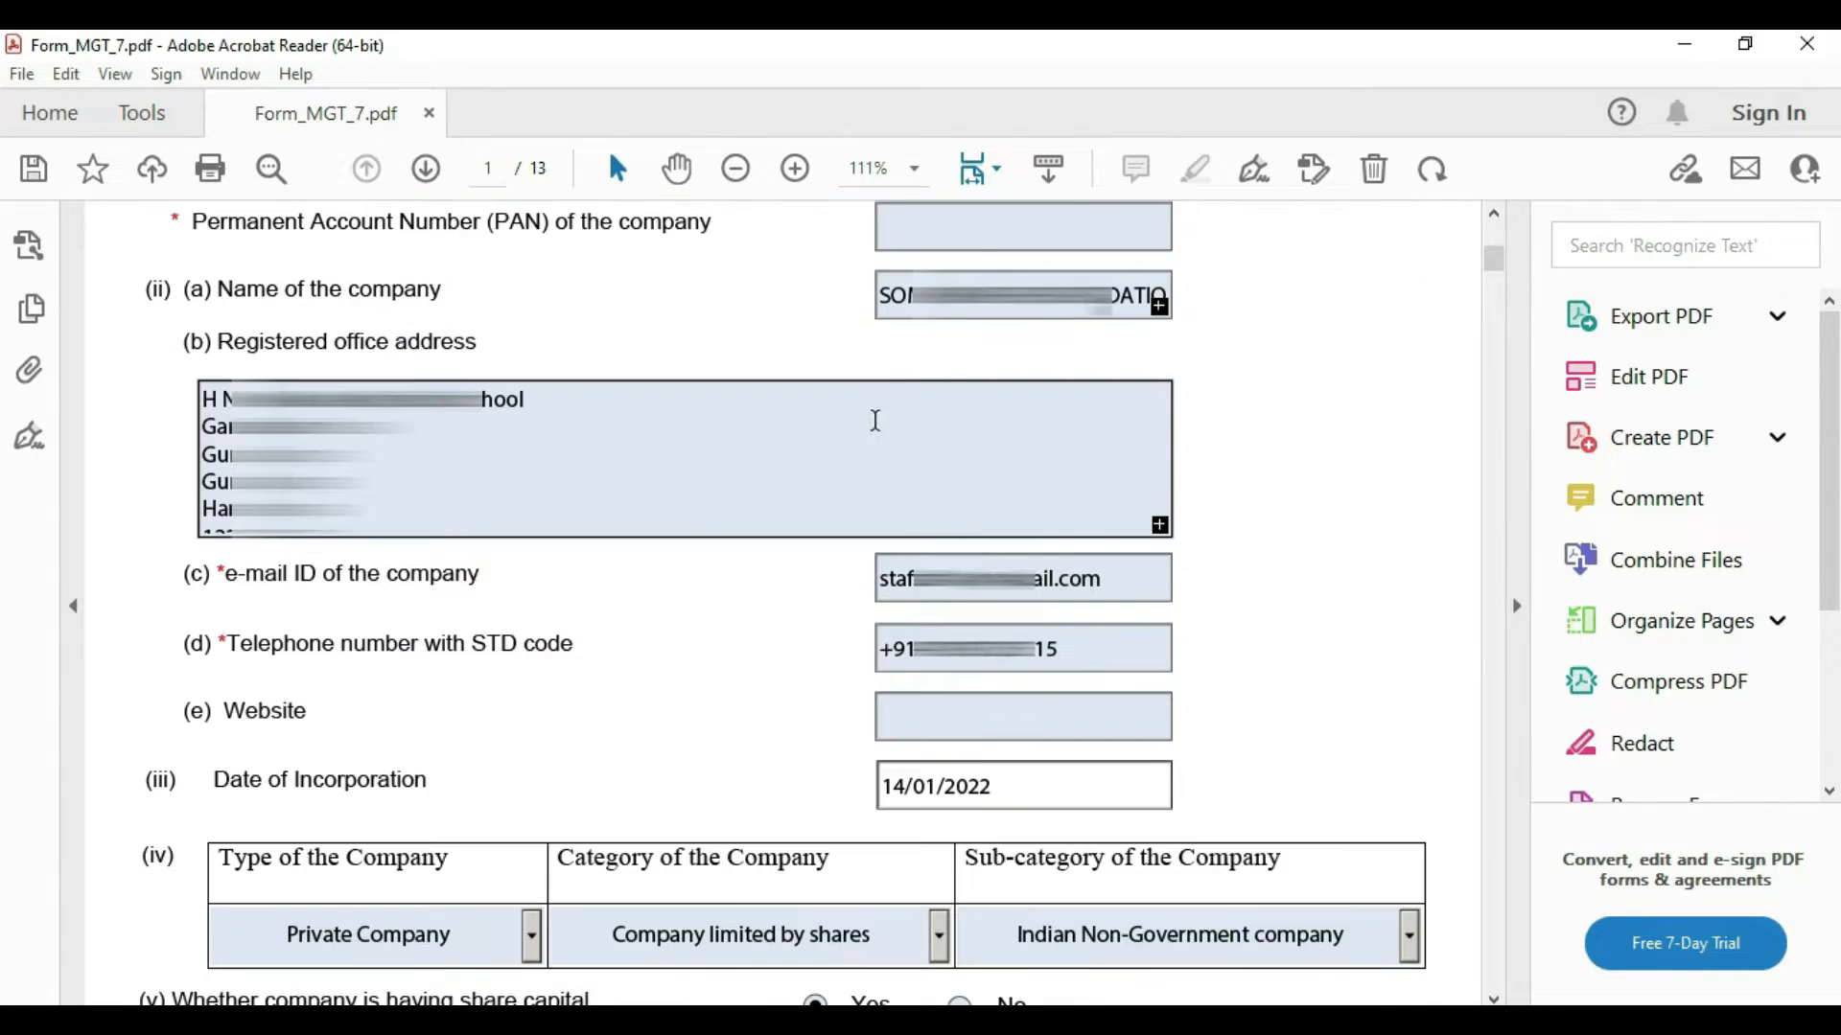
scroll(1040, 554, down, 1)
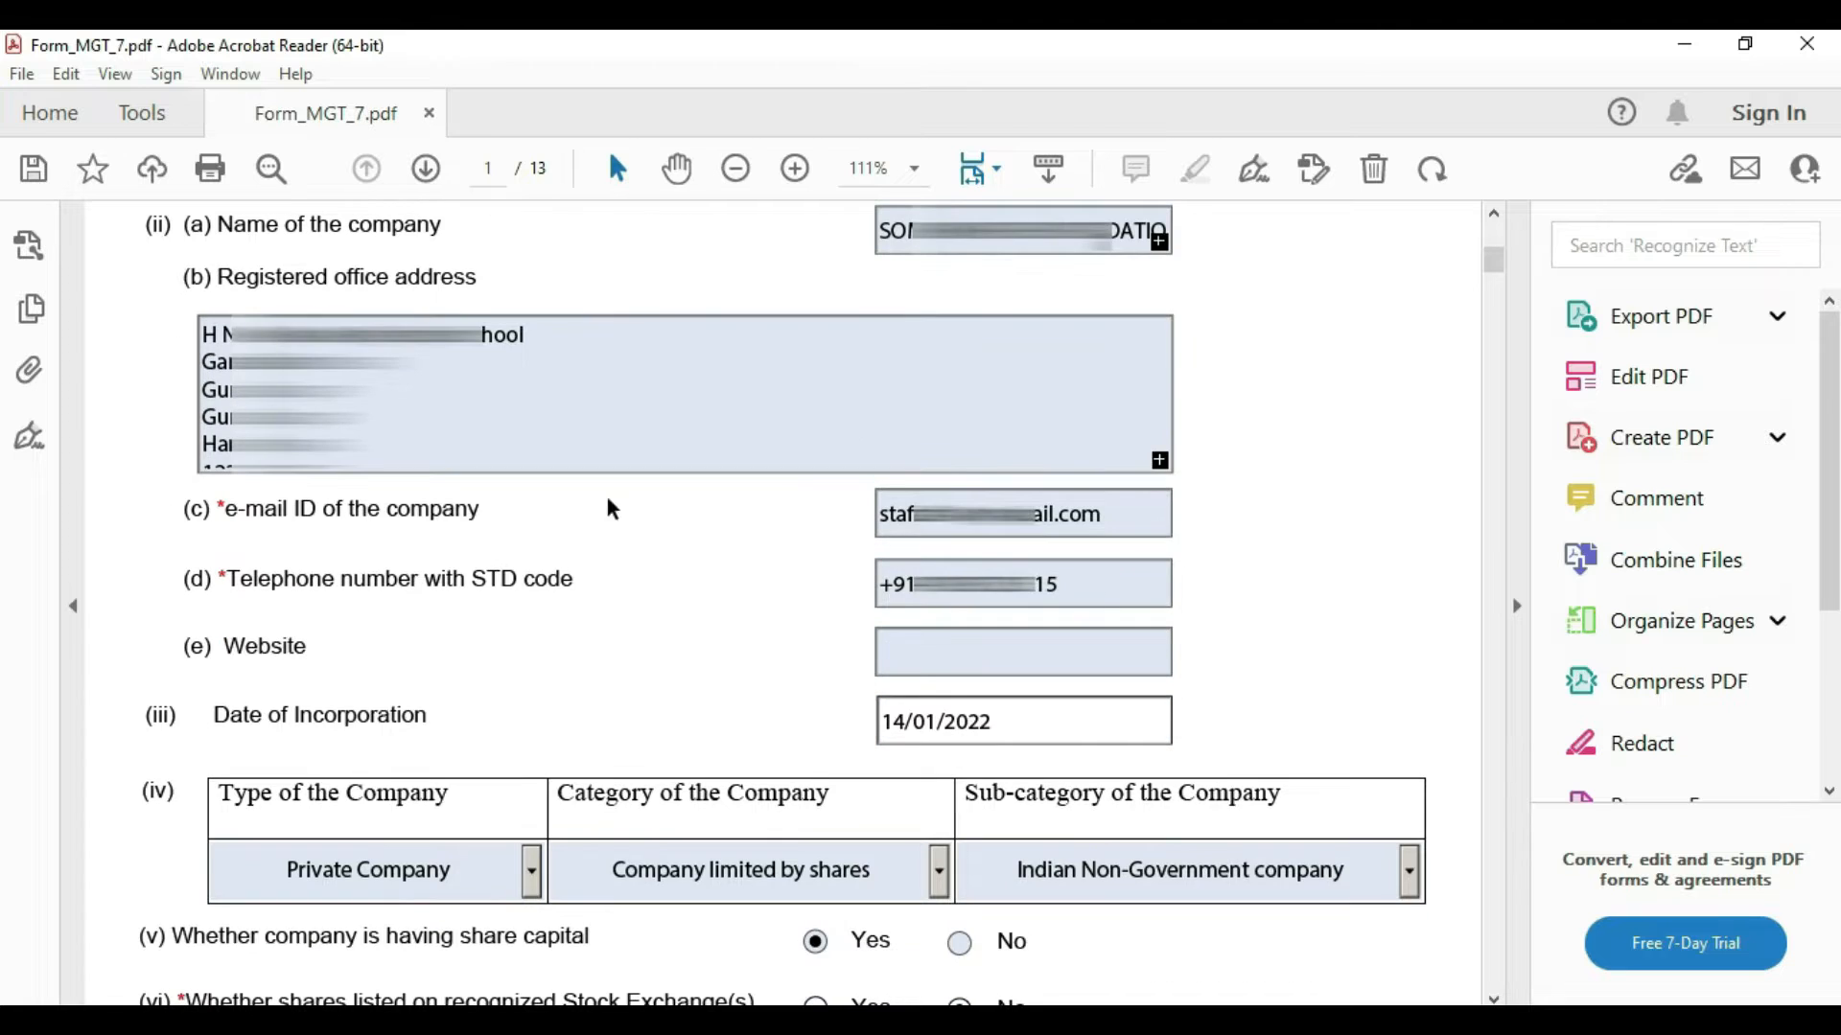
scroll(317, 607, down, 2)
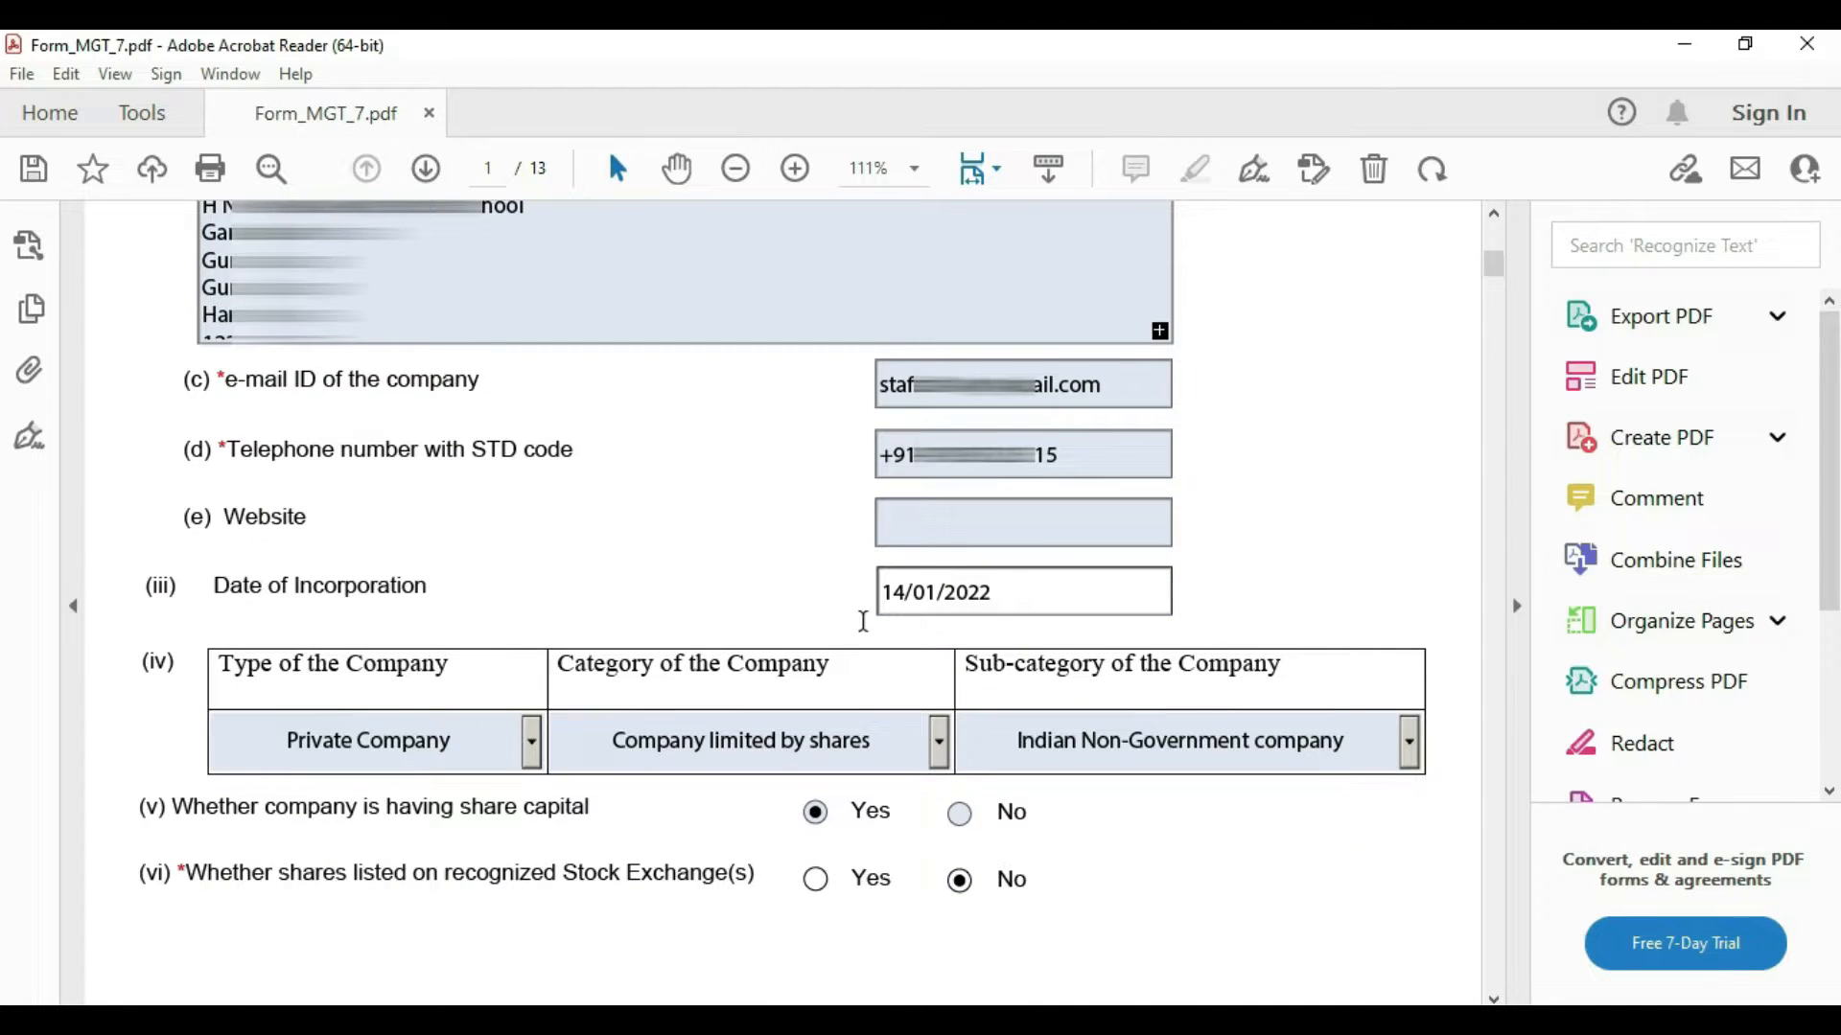
scroll(692, 667, down, 3)
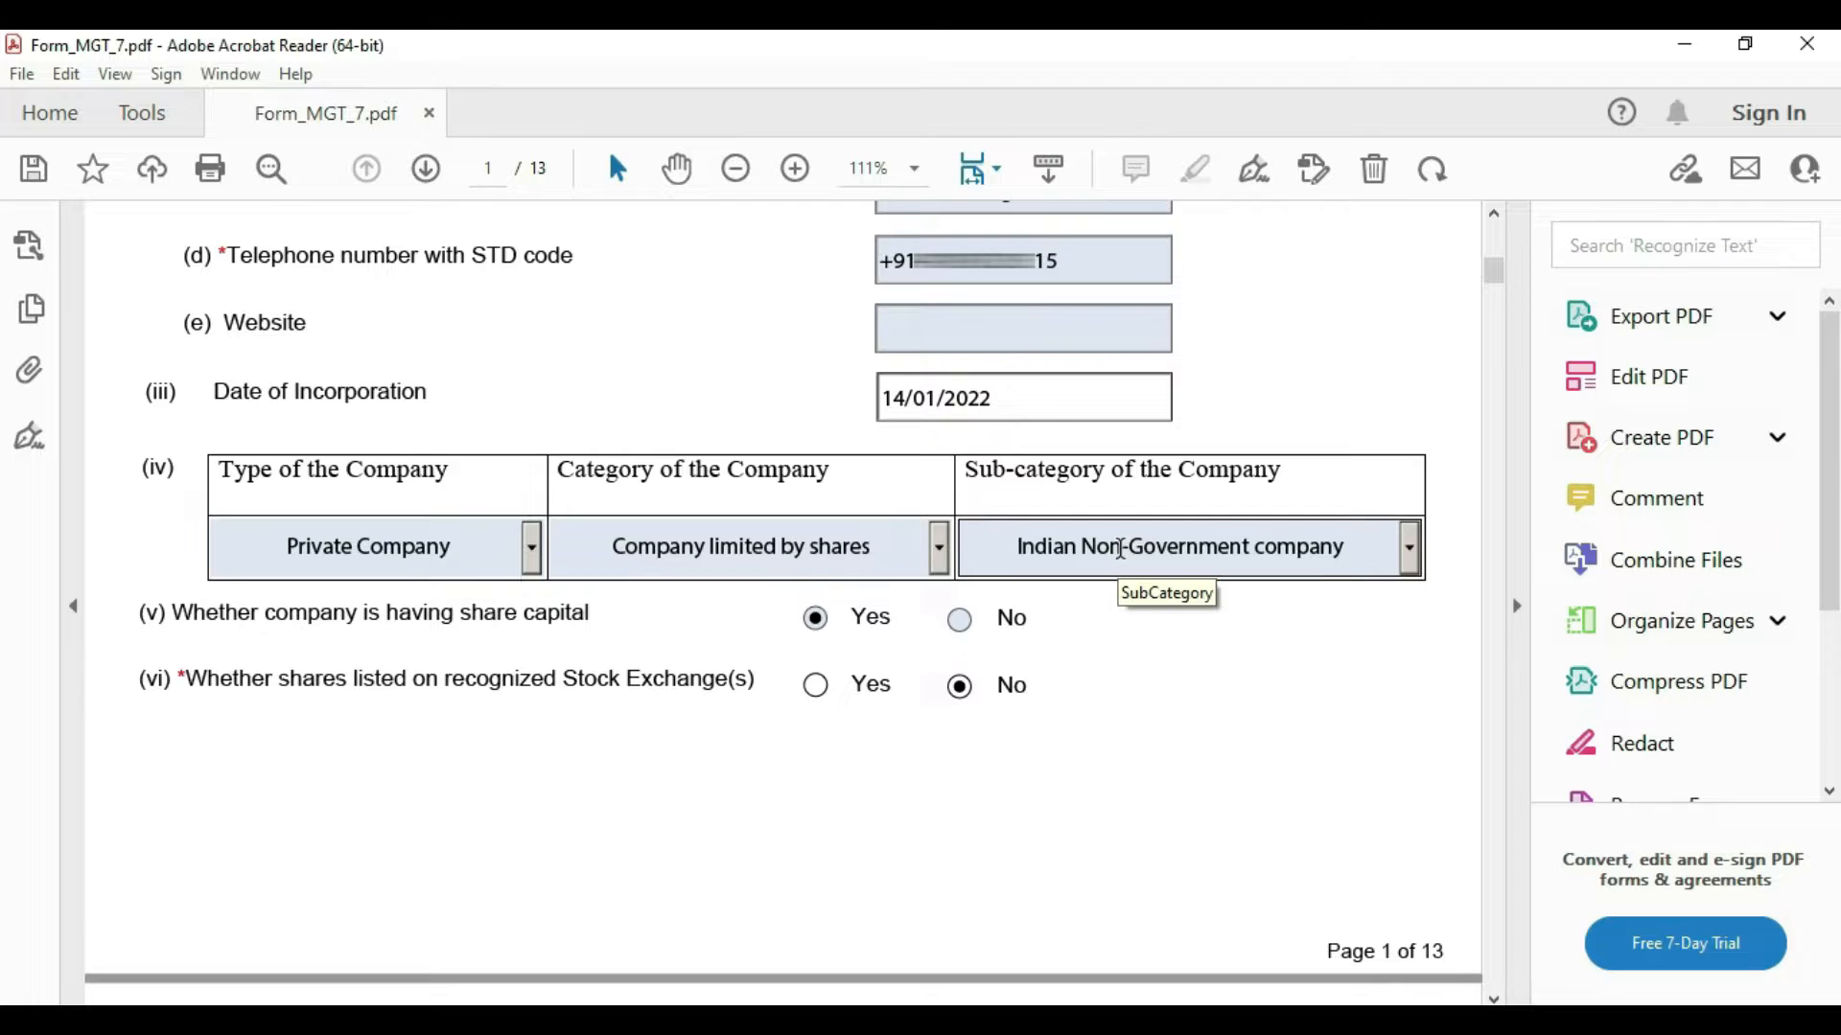
scroll(1094, 513, up, 1)
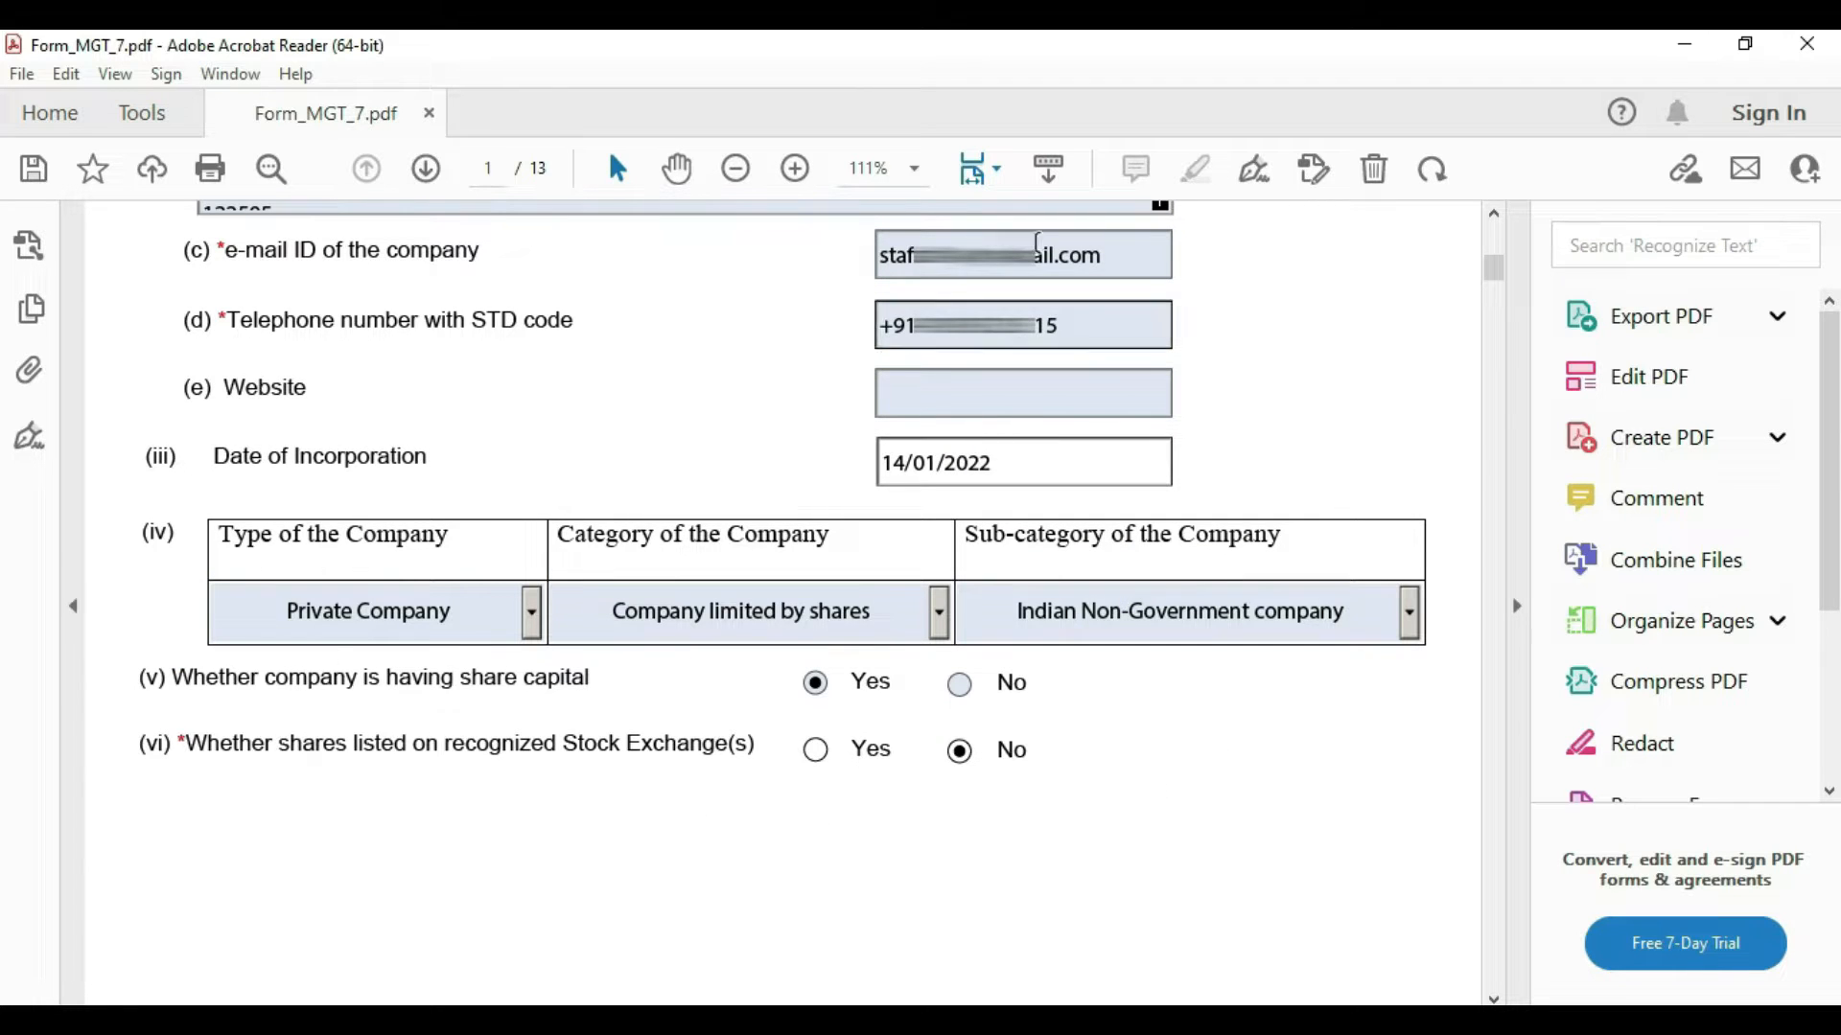
scroll(991, 757, down, 3)
scroll(991, 758, up, 13)
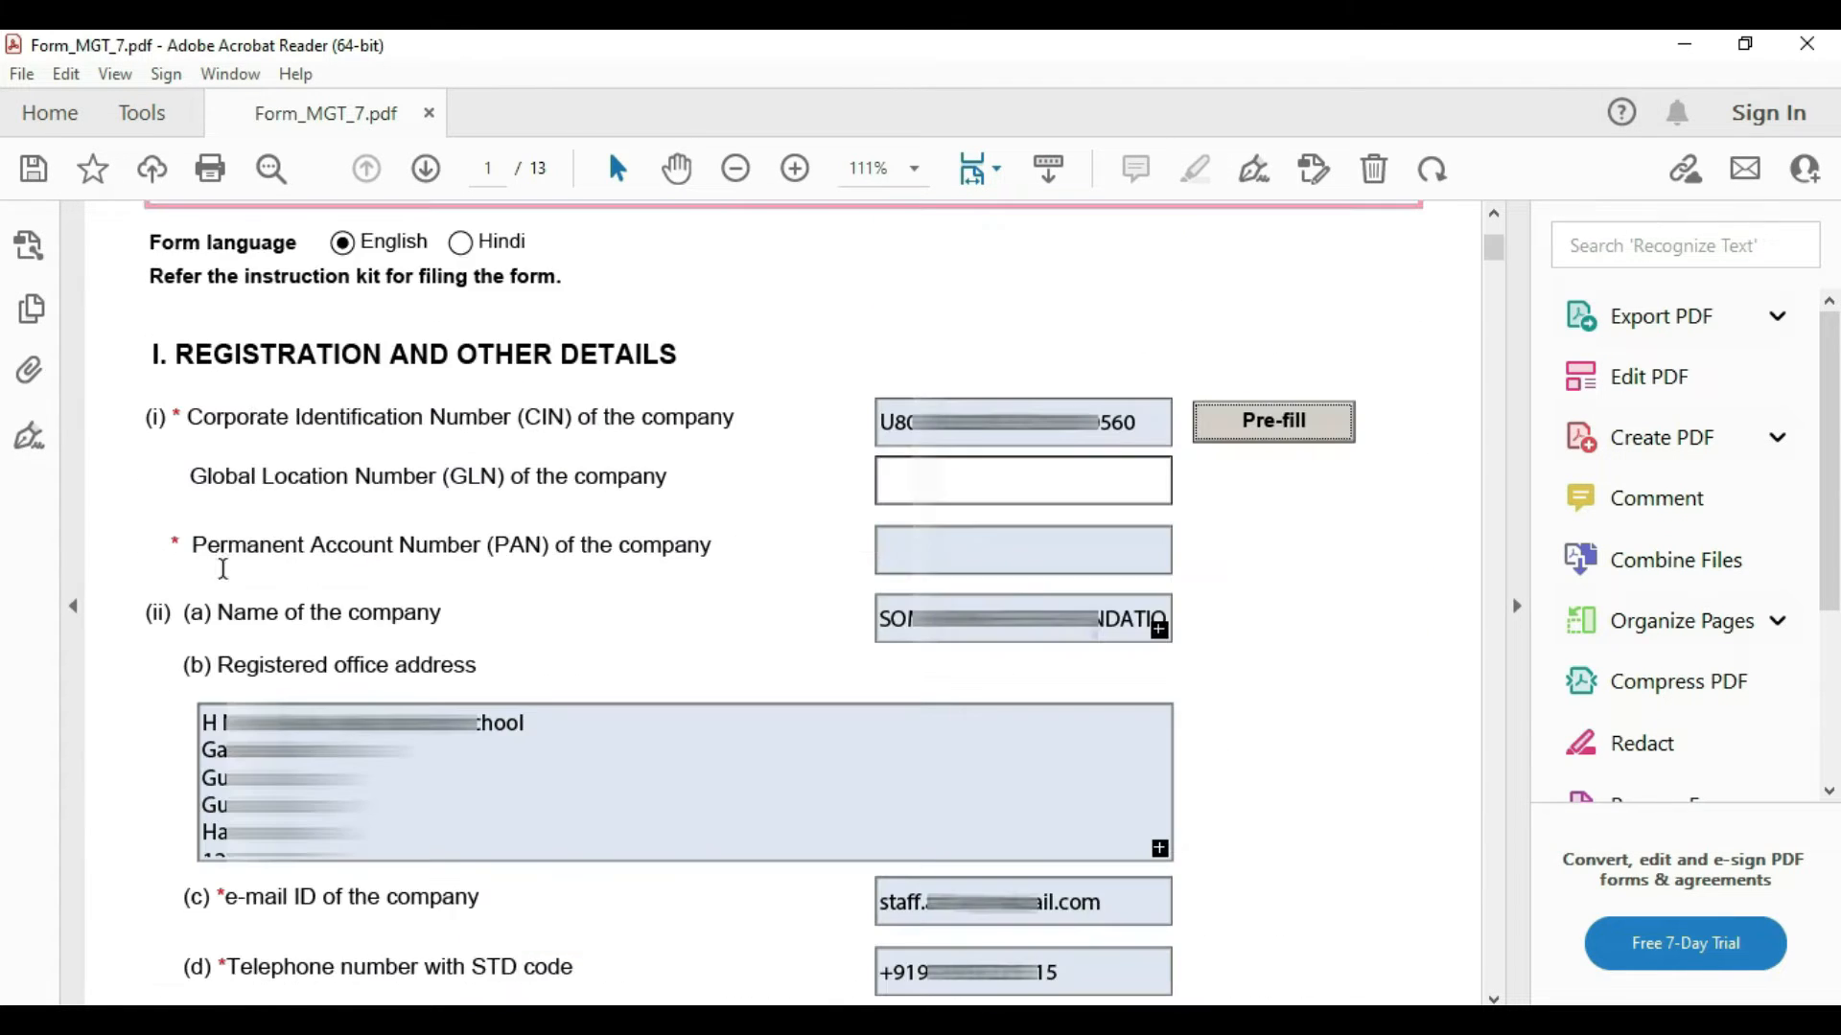
Step: Examine the PAN field, the share capital and stock exchange listing answers, and the financial year and AGM fields
click(904, 548)
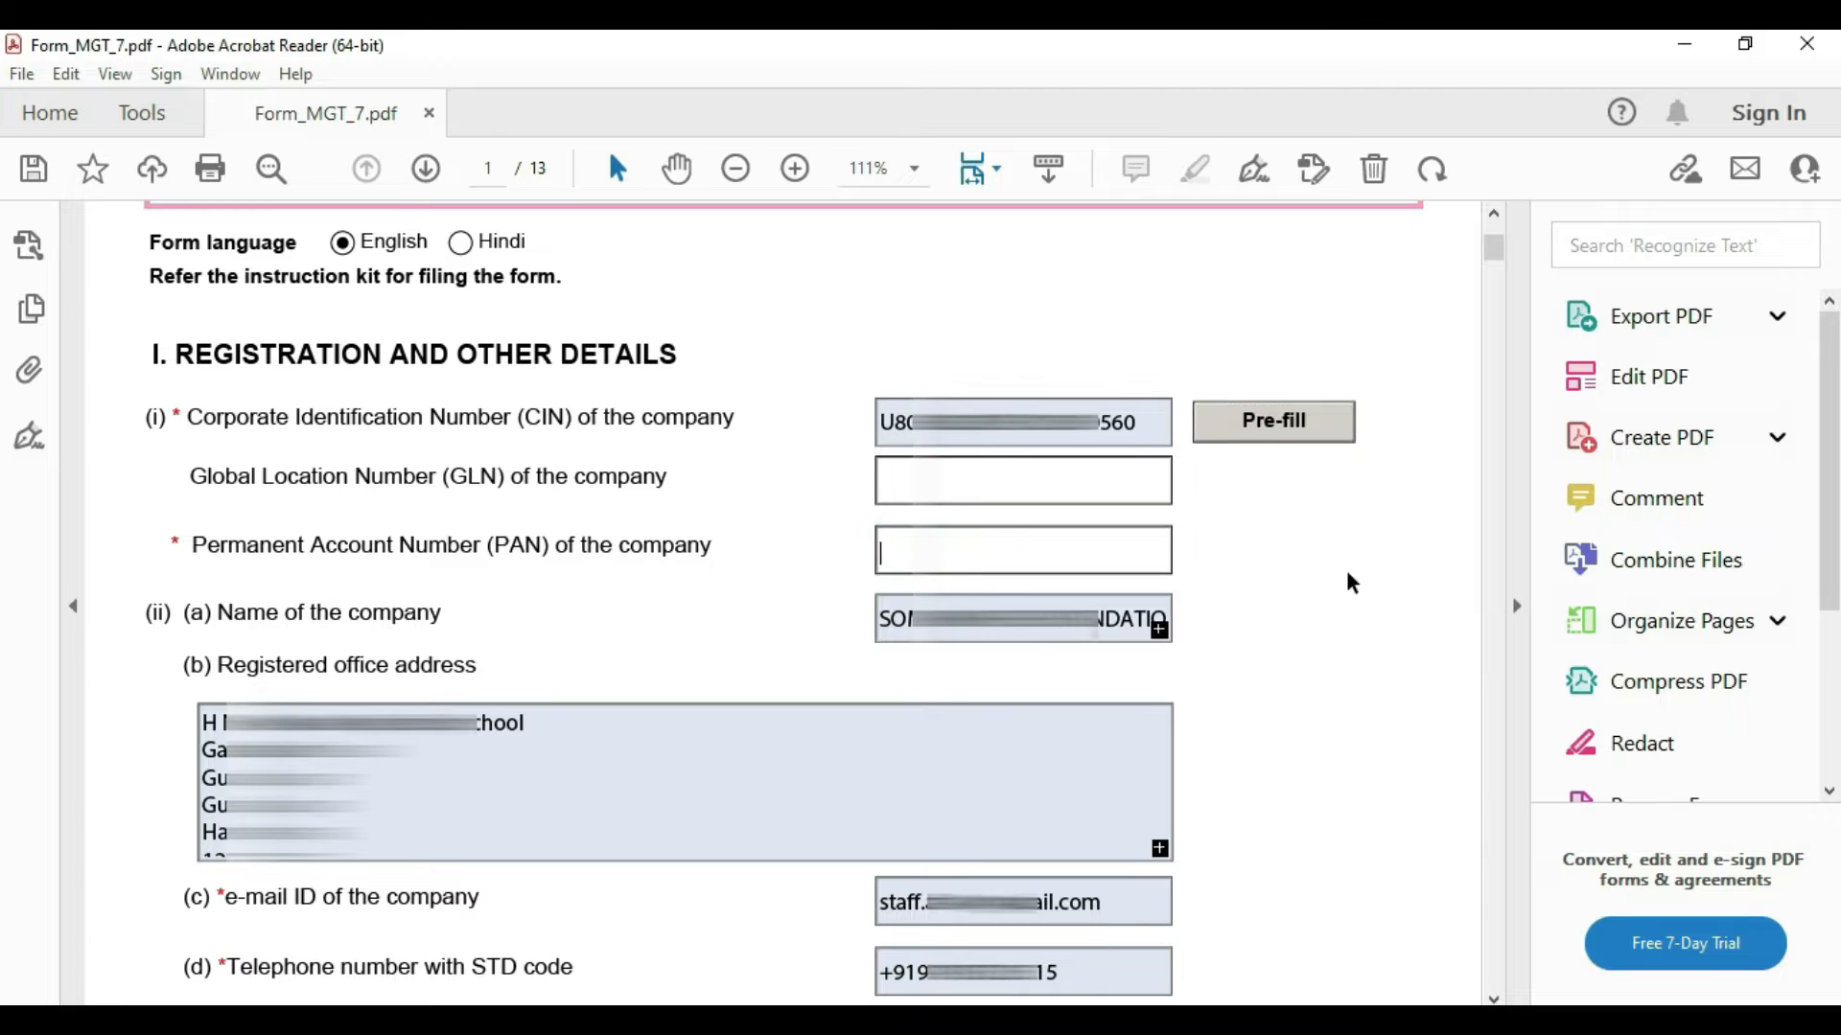
scroll(725, 498, down, 10)
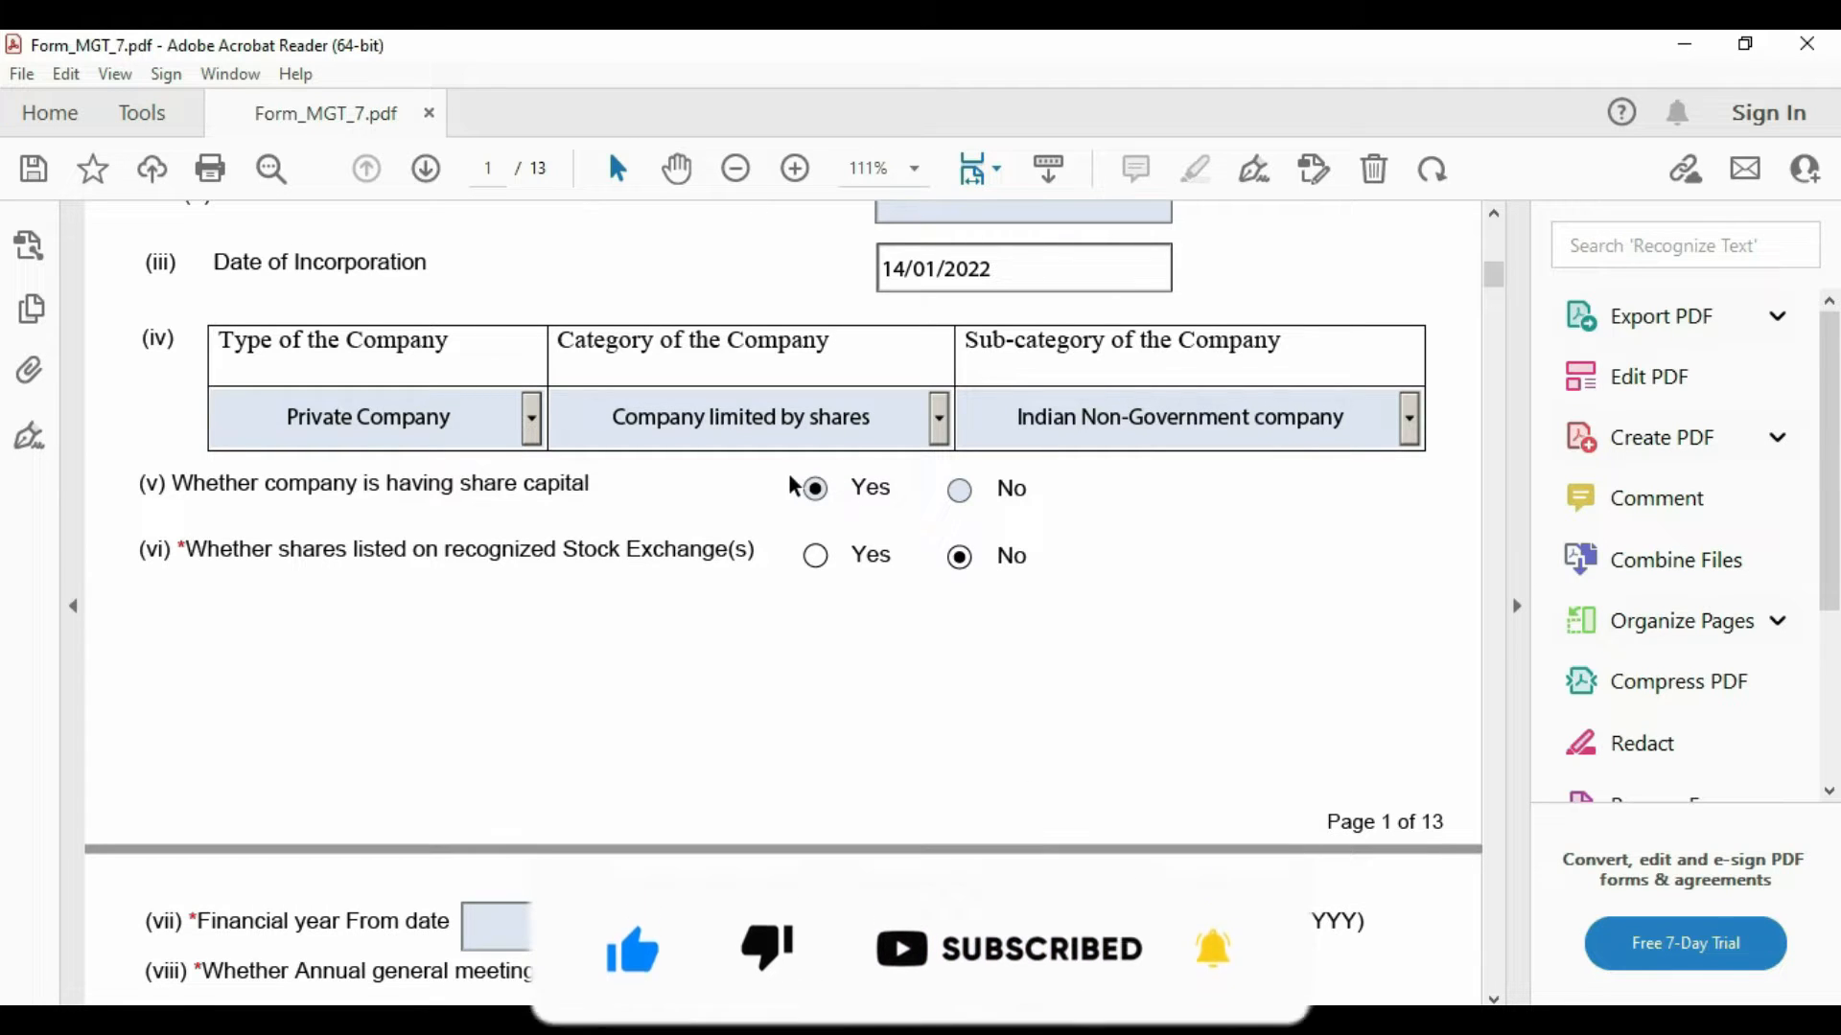
scroll(803, 484, up, 6)
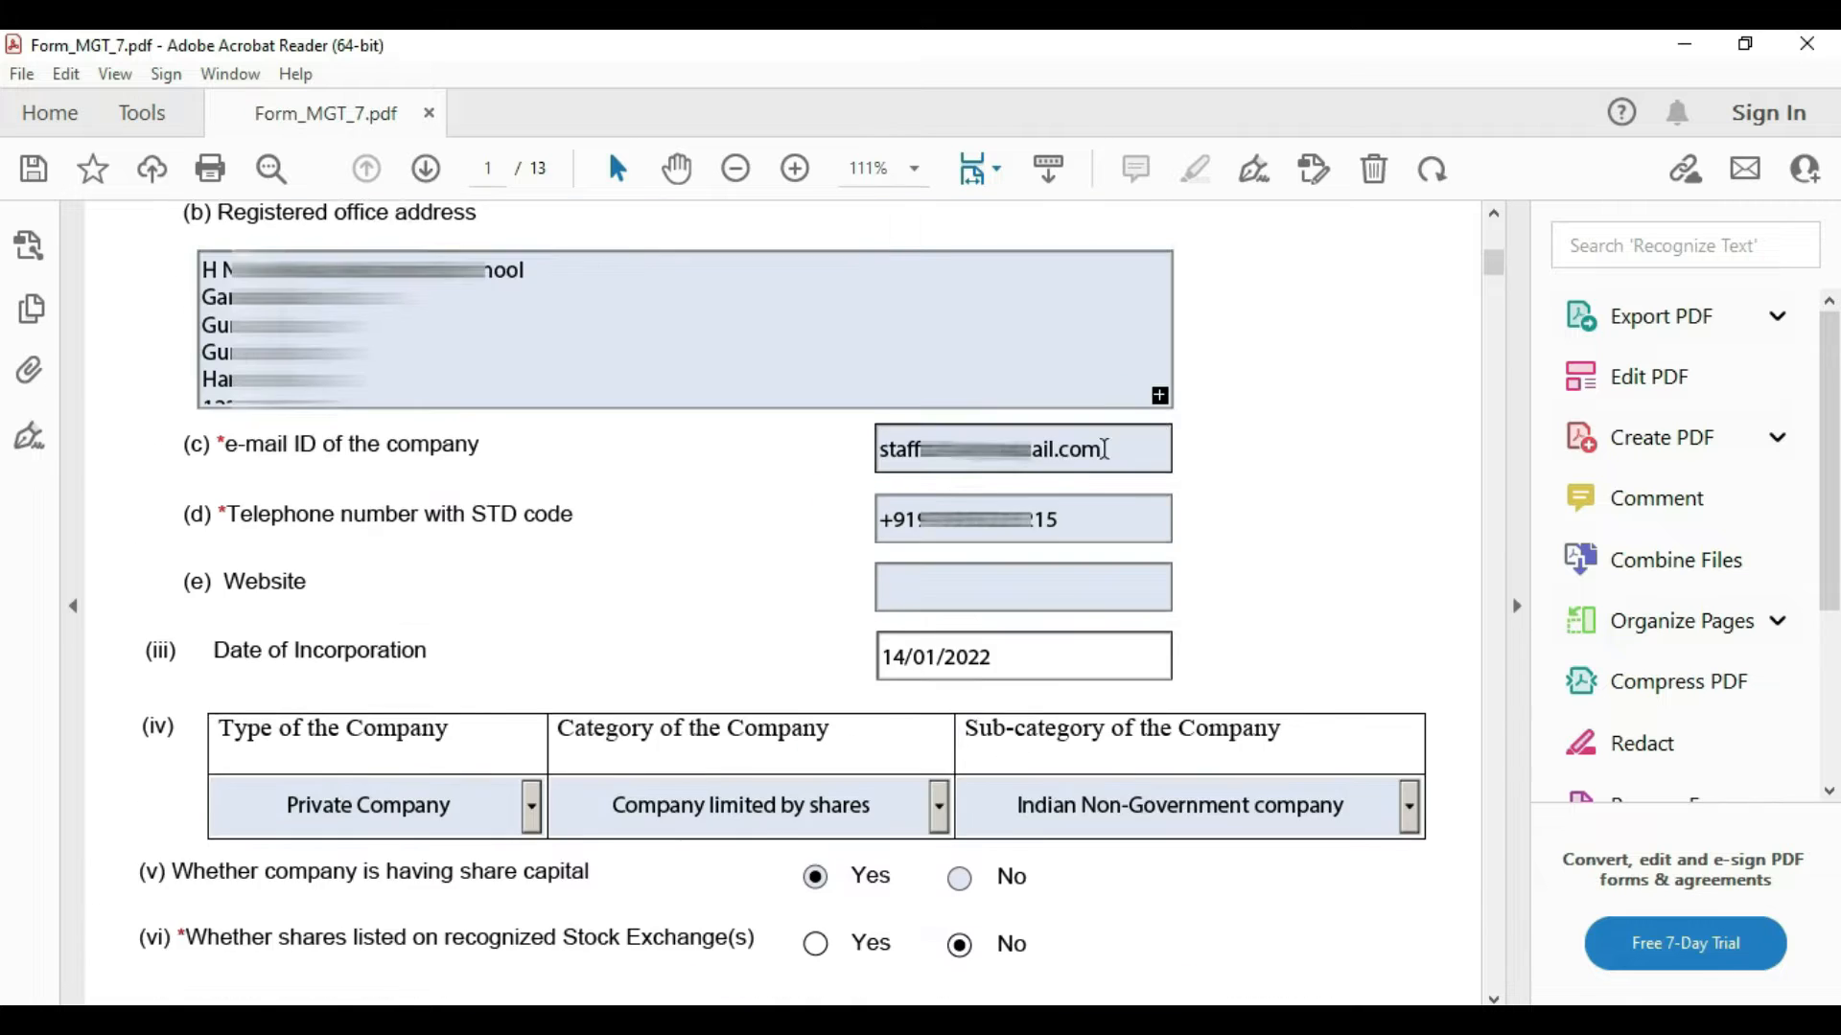
scroll(1258, 410, up, 3)
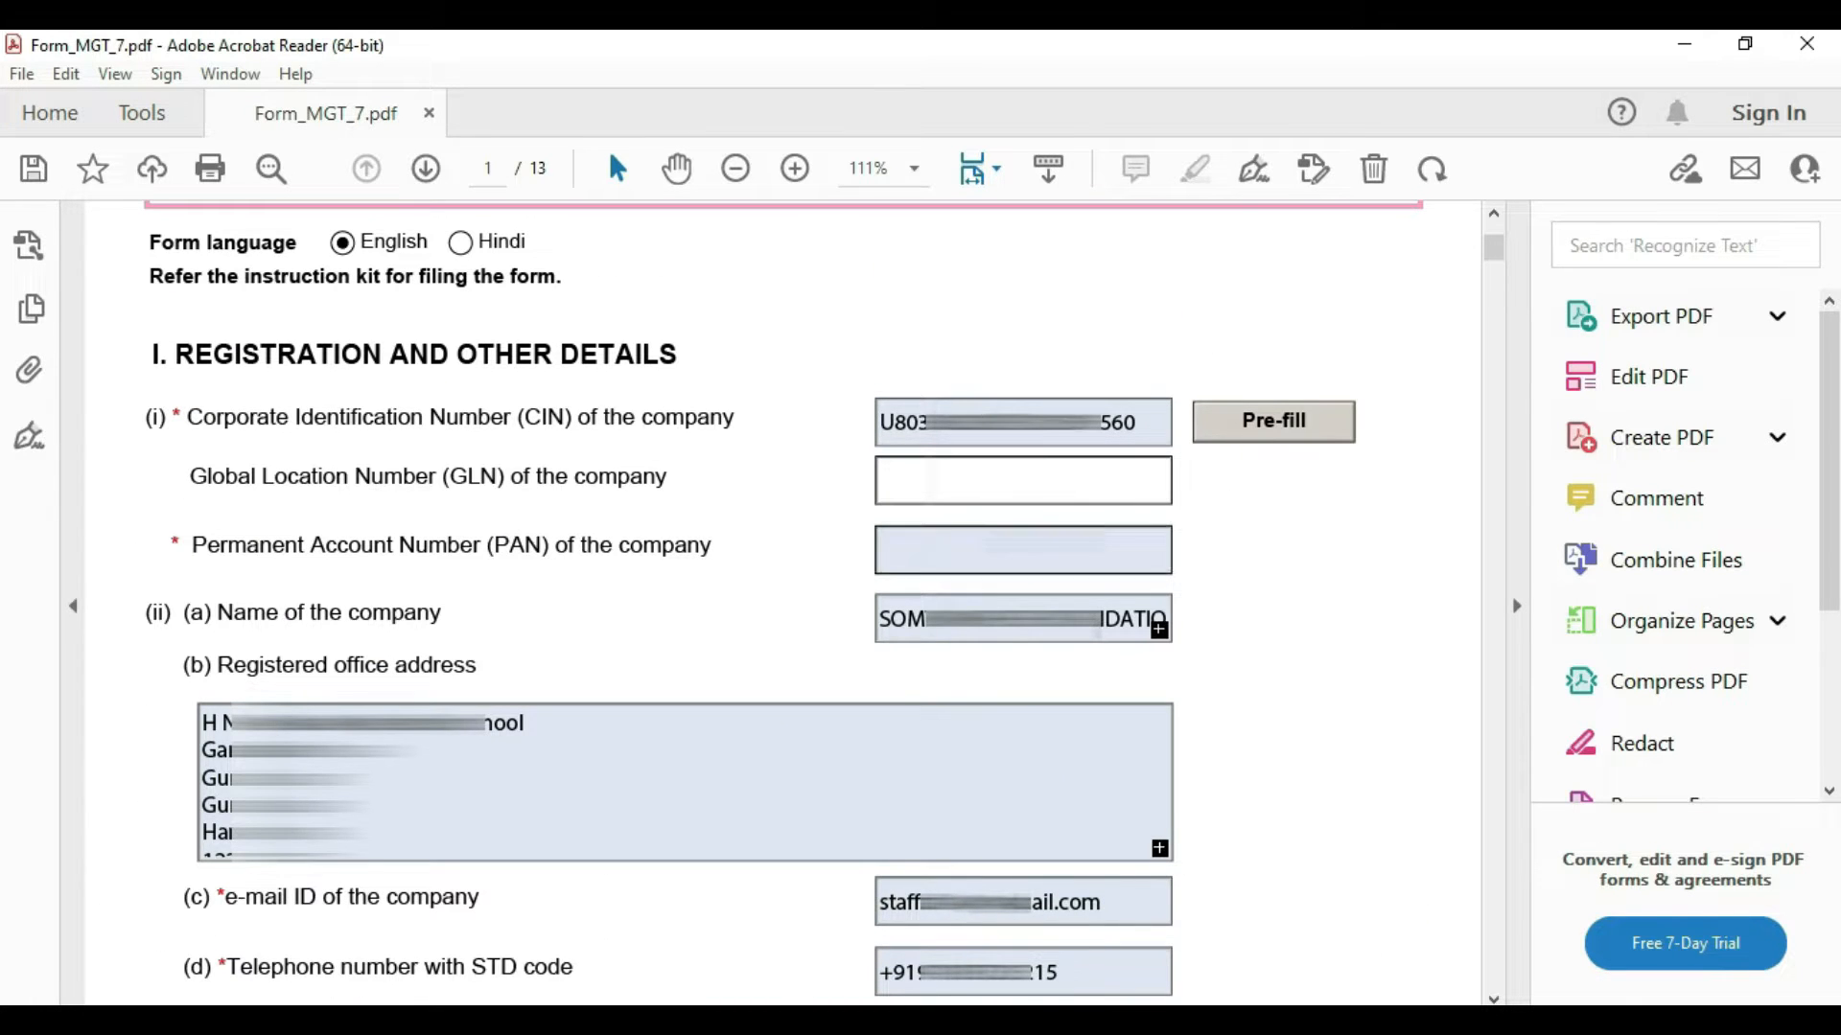
scroll(1041, 542, down, 6)
scroll(671, 719, down, 2)
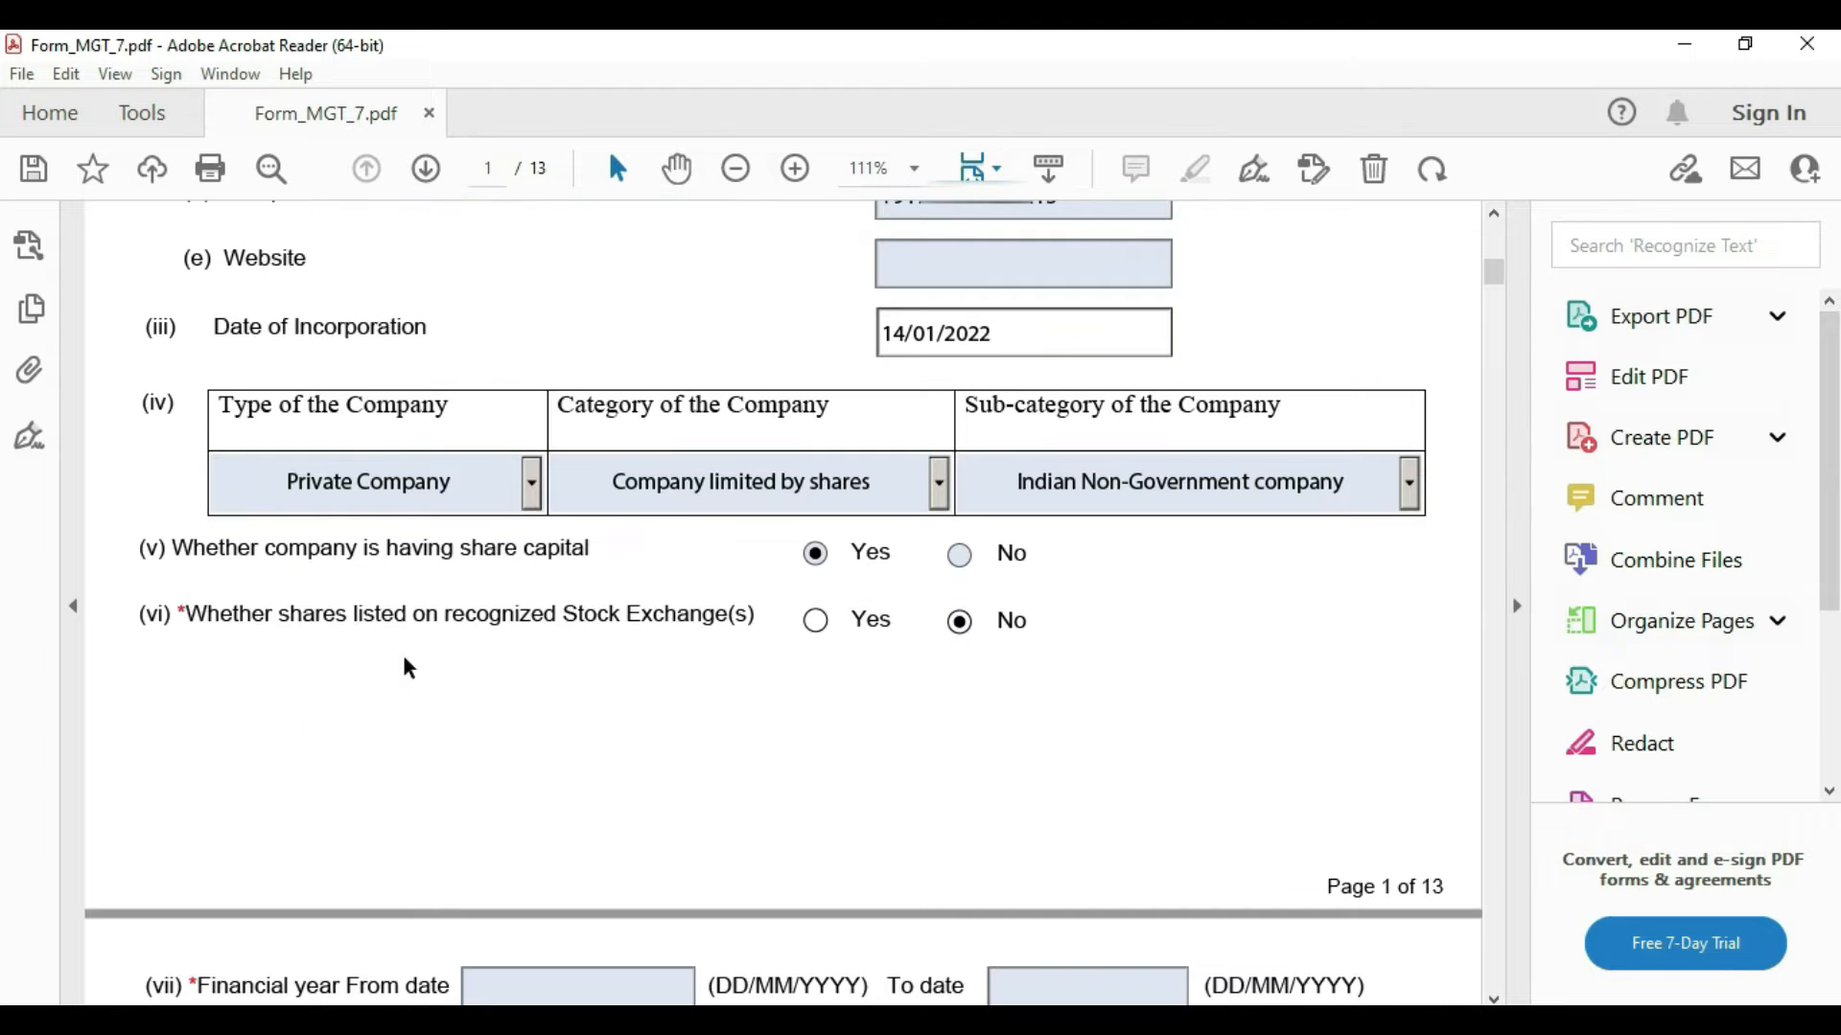
scroll(891, 709, down, 2)
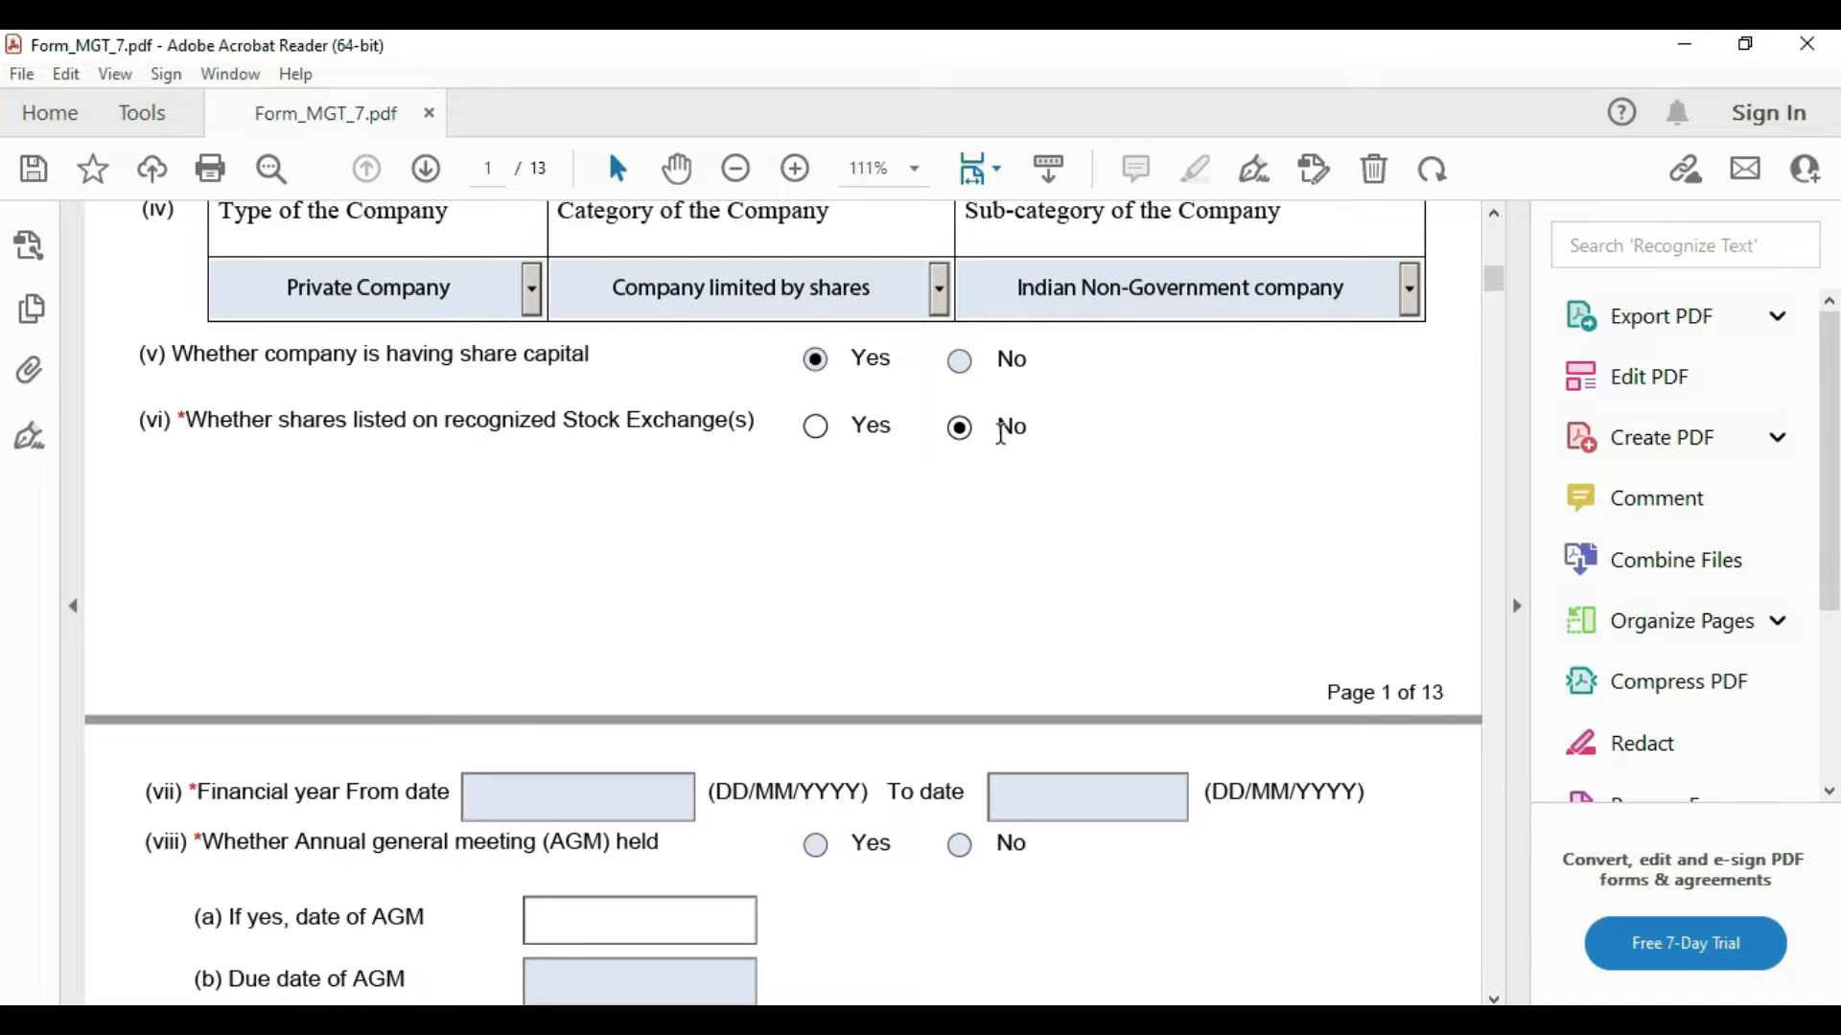
scroll(982, 446, down, 1)
scroll(982, 446, down, 3)
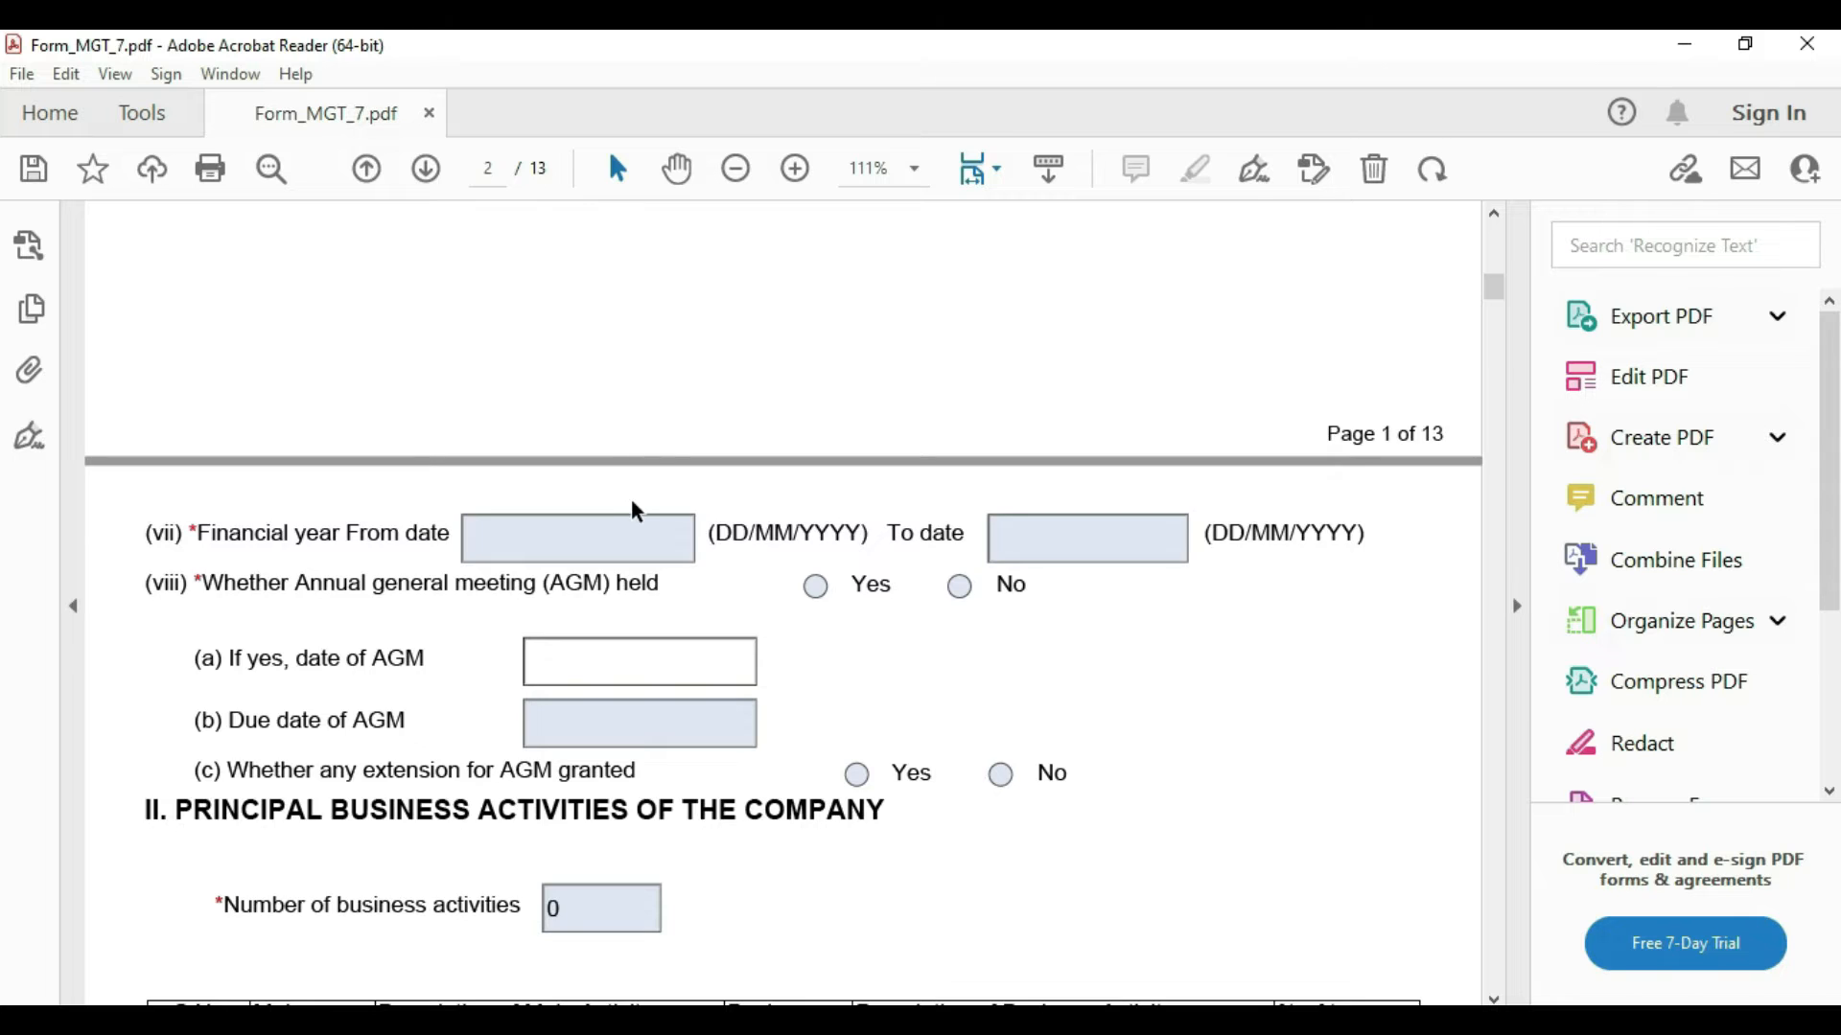
Step: Set the financial year from 14/01/2022 to 31/03/2022, starting on the company's date of incorporation
scroll(633, 504, up, 10)
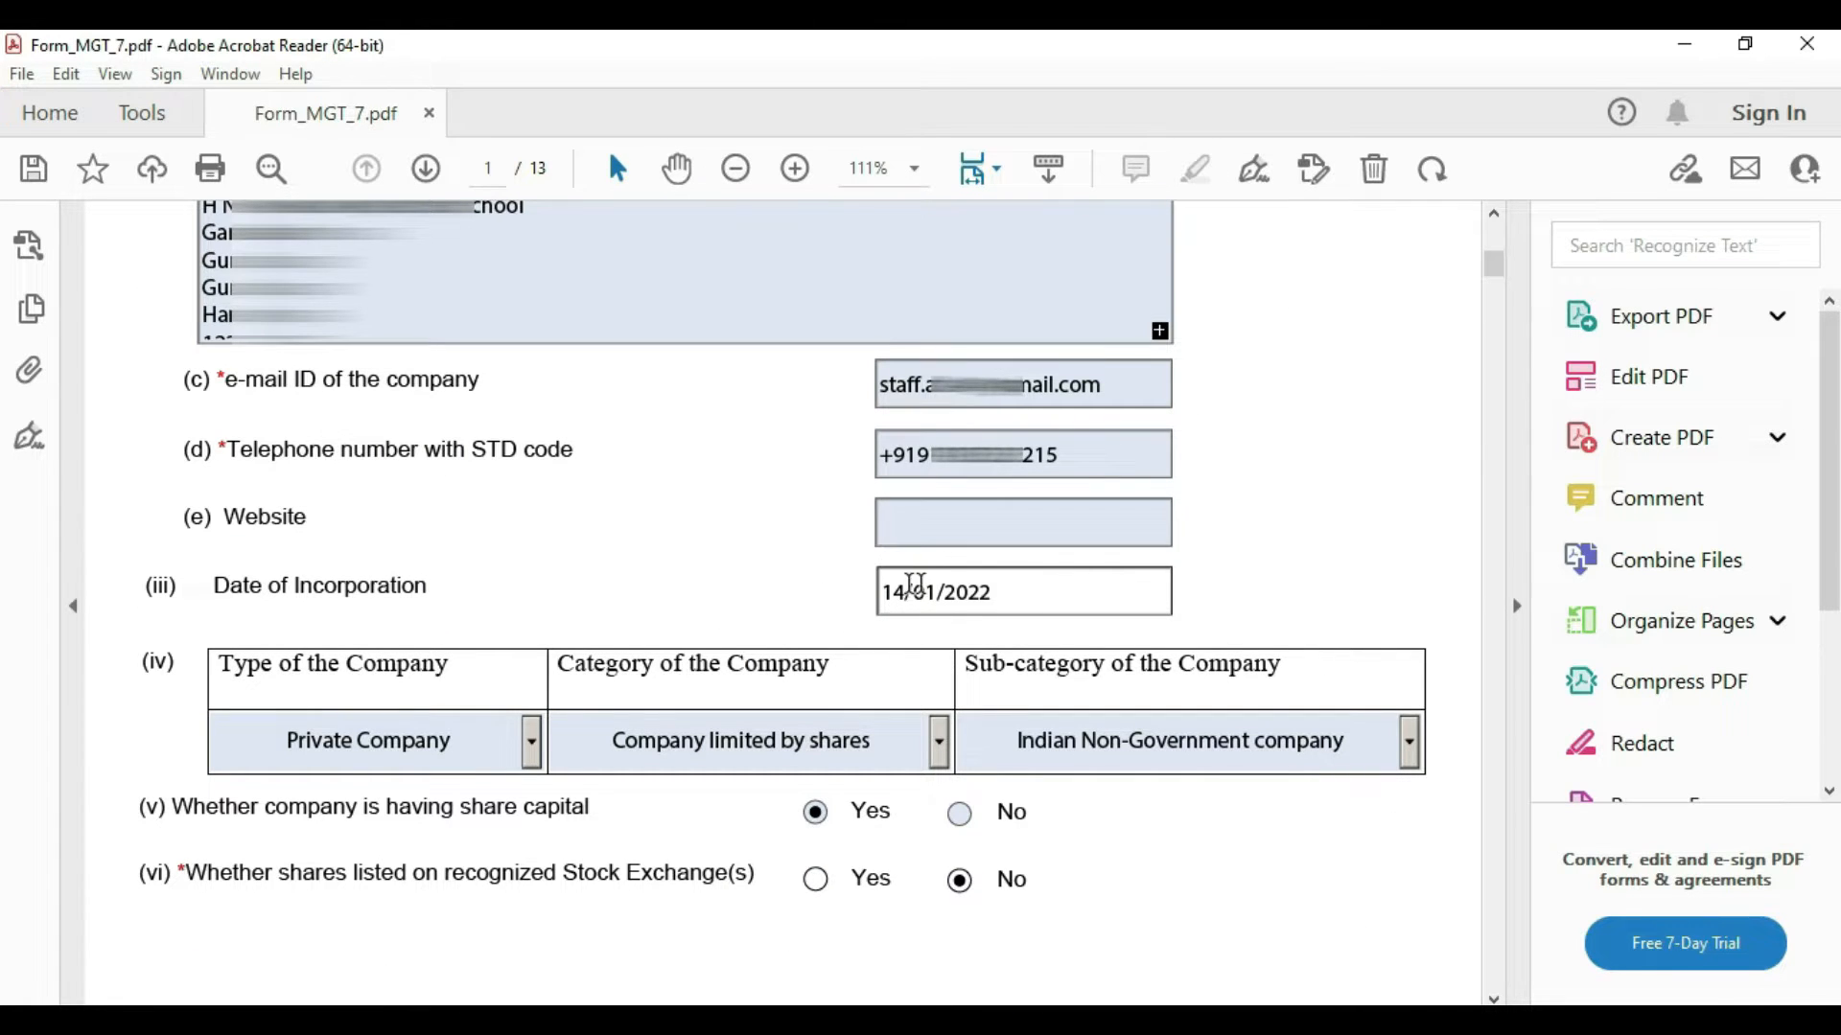
scroll(1006, 589, down, 3)
scroll(757, 415, down, 5)
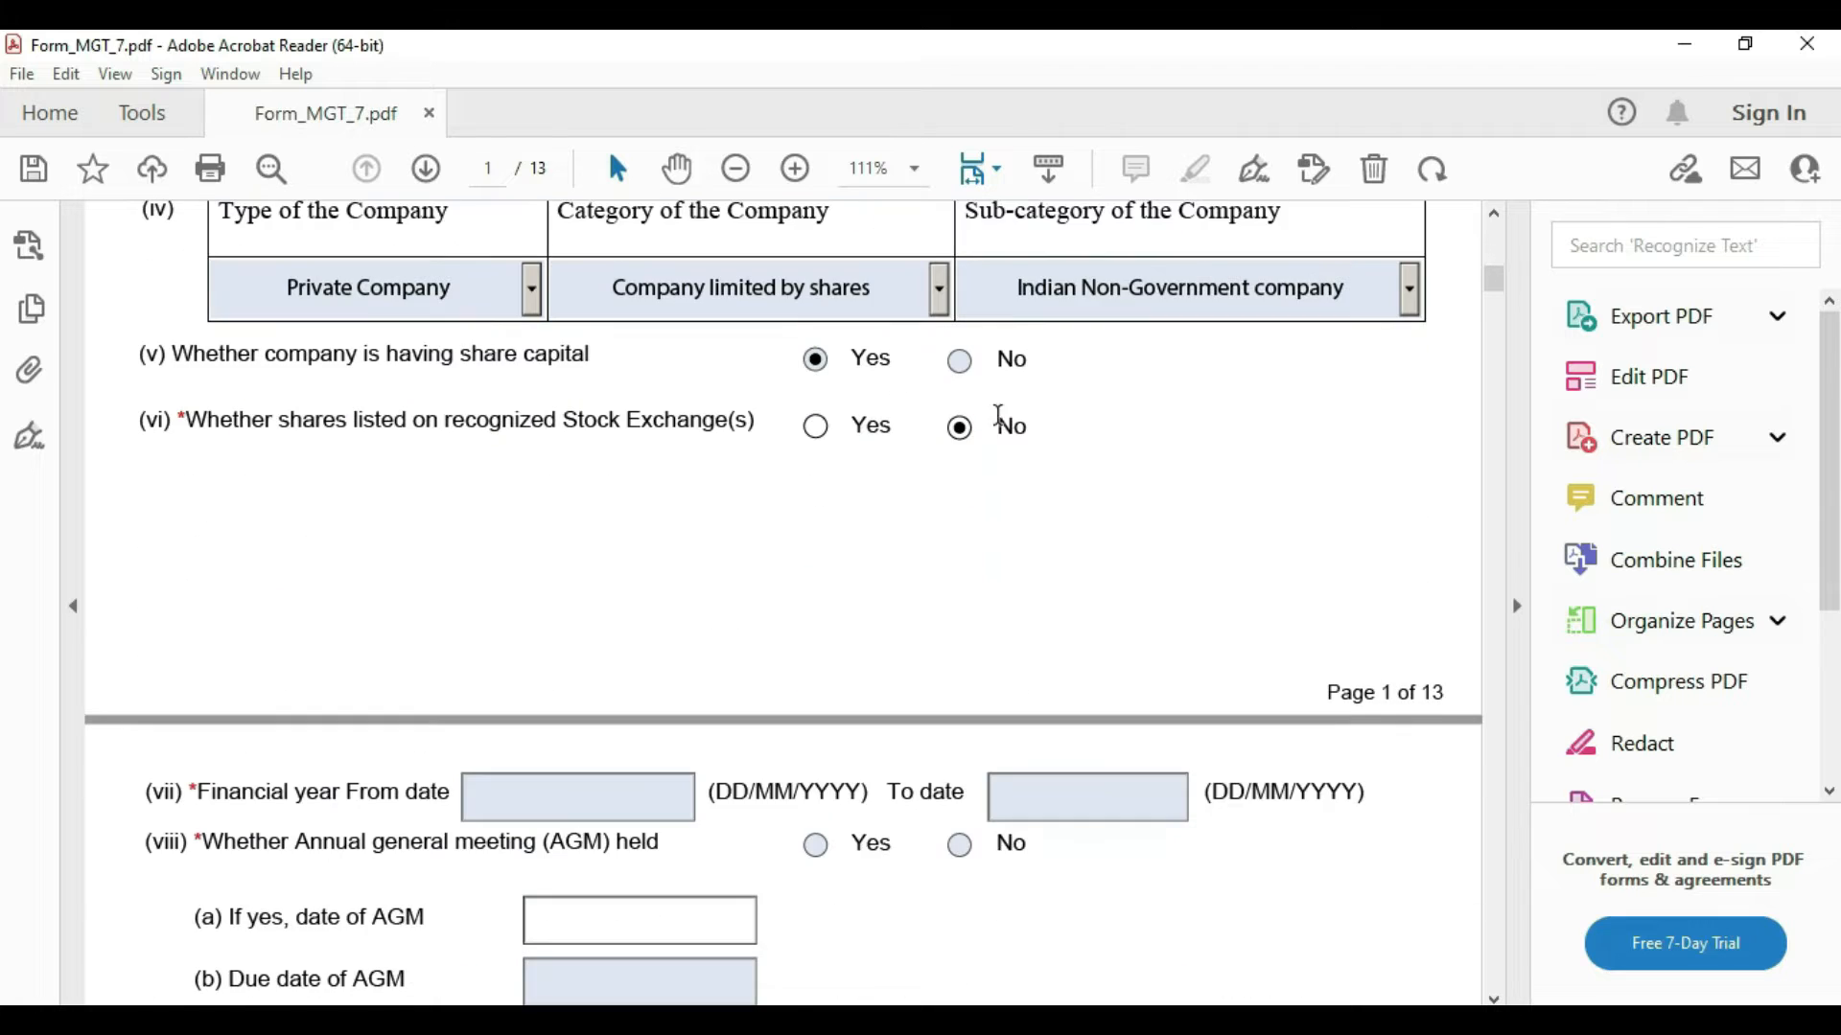
click(523, 731)
click(706, 732)
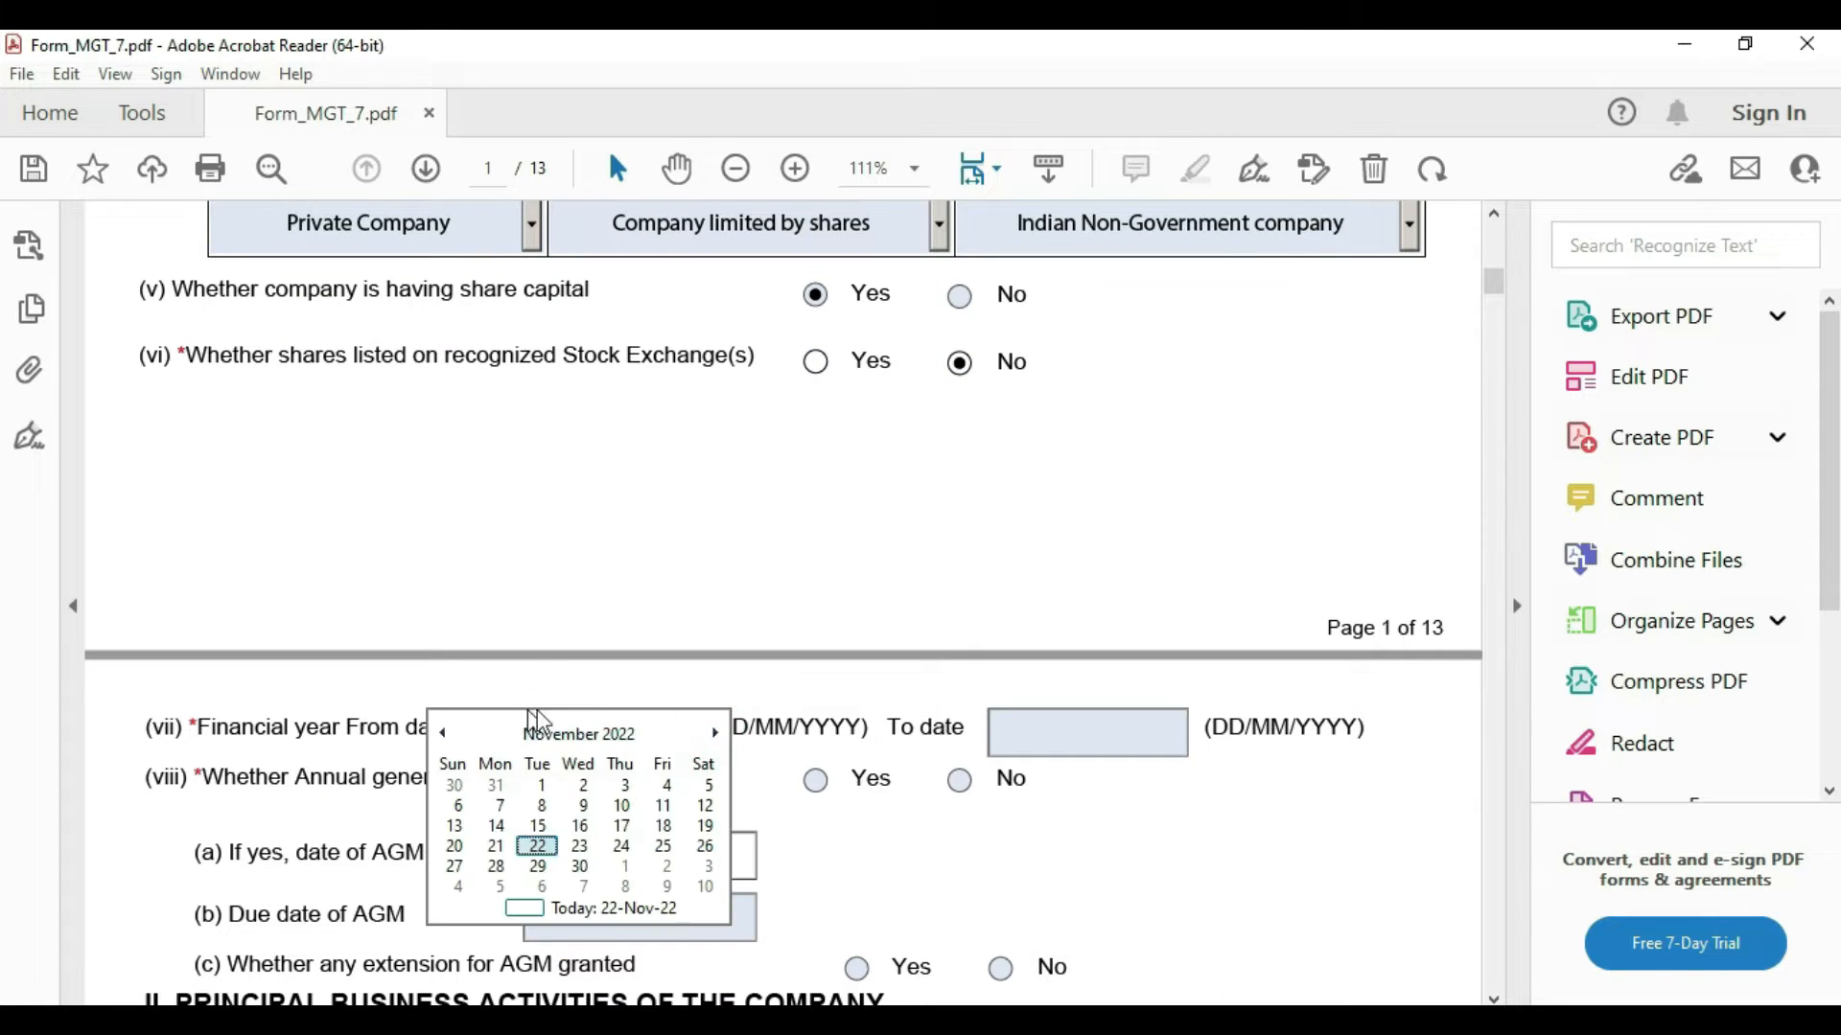
click(565, 736)
click(475, 780)
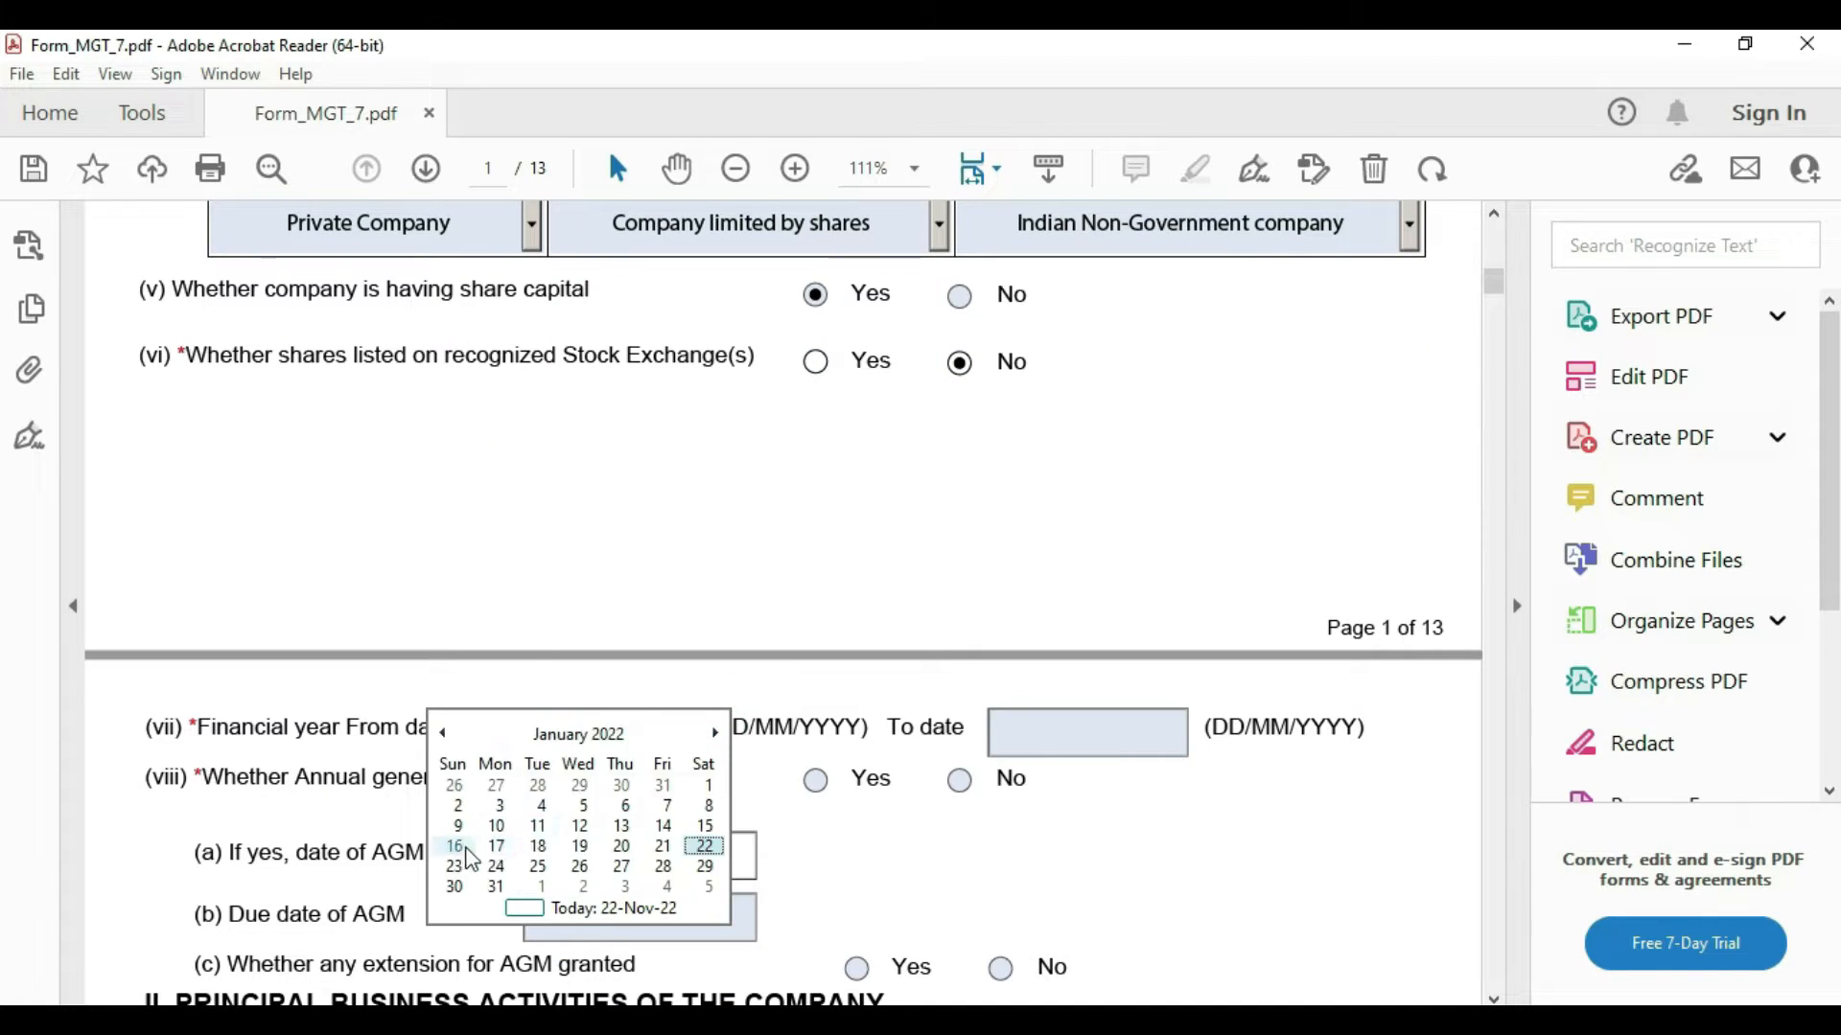
click(655, 830)
click(997, 746)
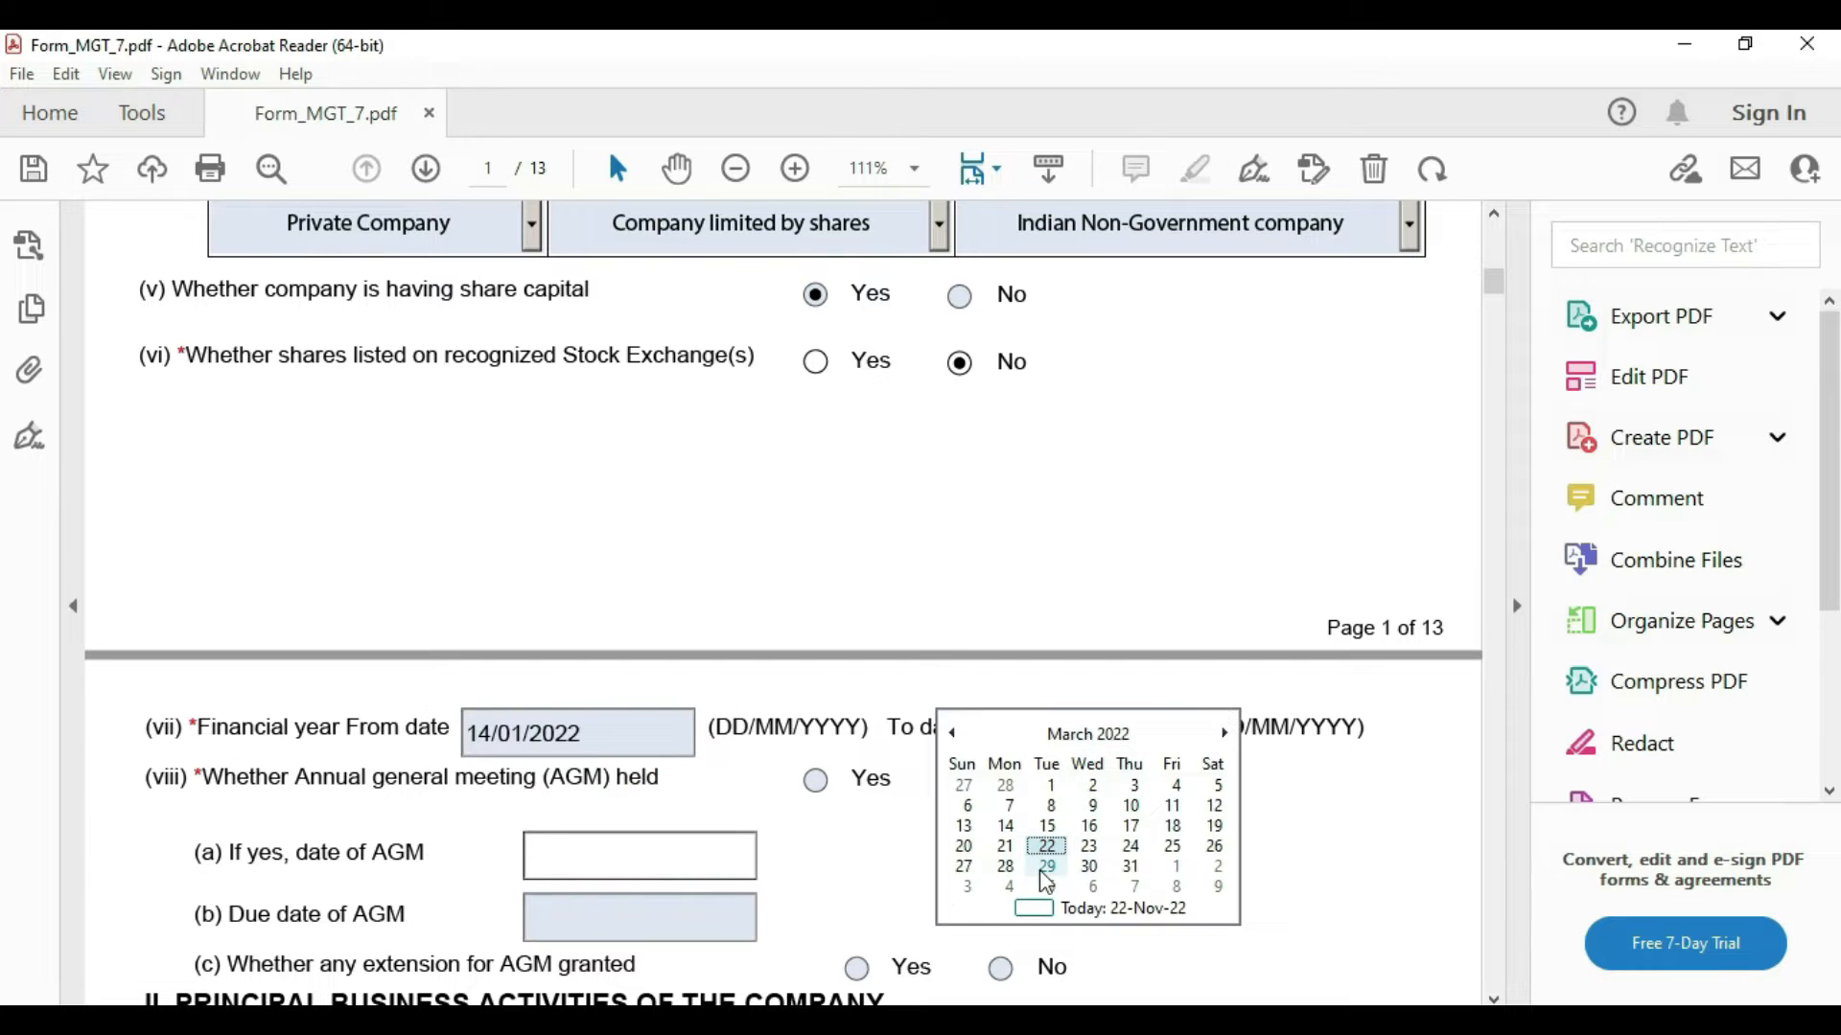
click(1131, 866)
Step: Mark the annual general meeting as held and set the date of AGM to 30/09/2022
scroll(958, 738, down, 3)
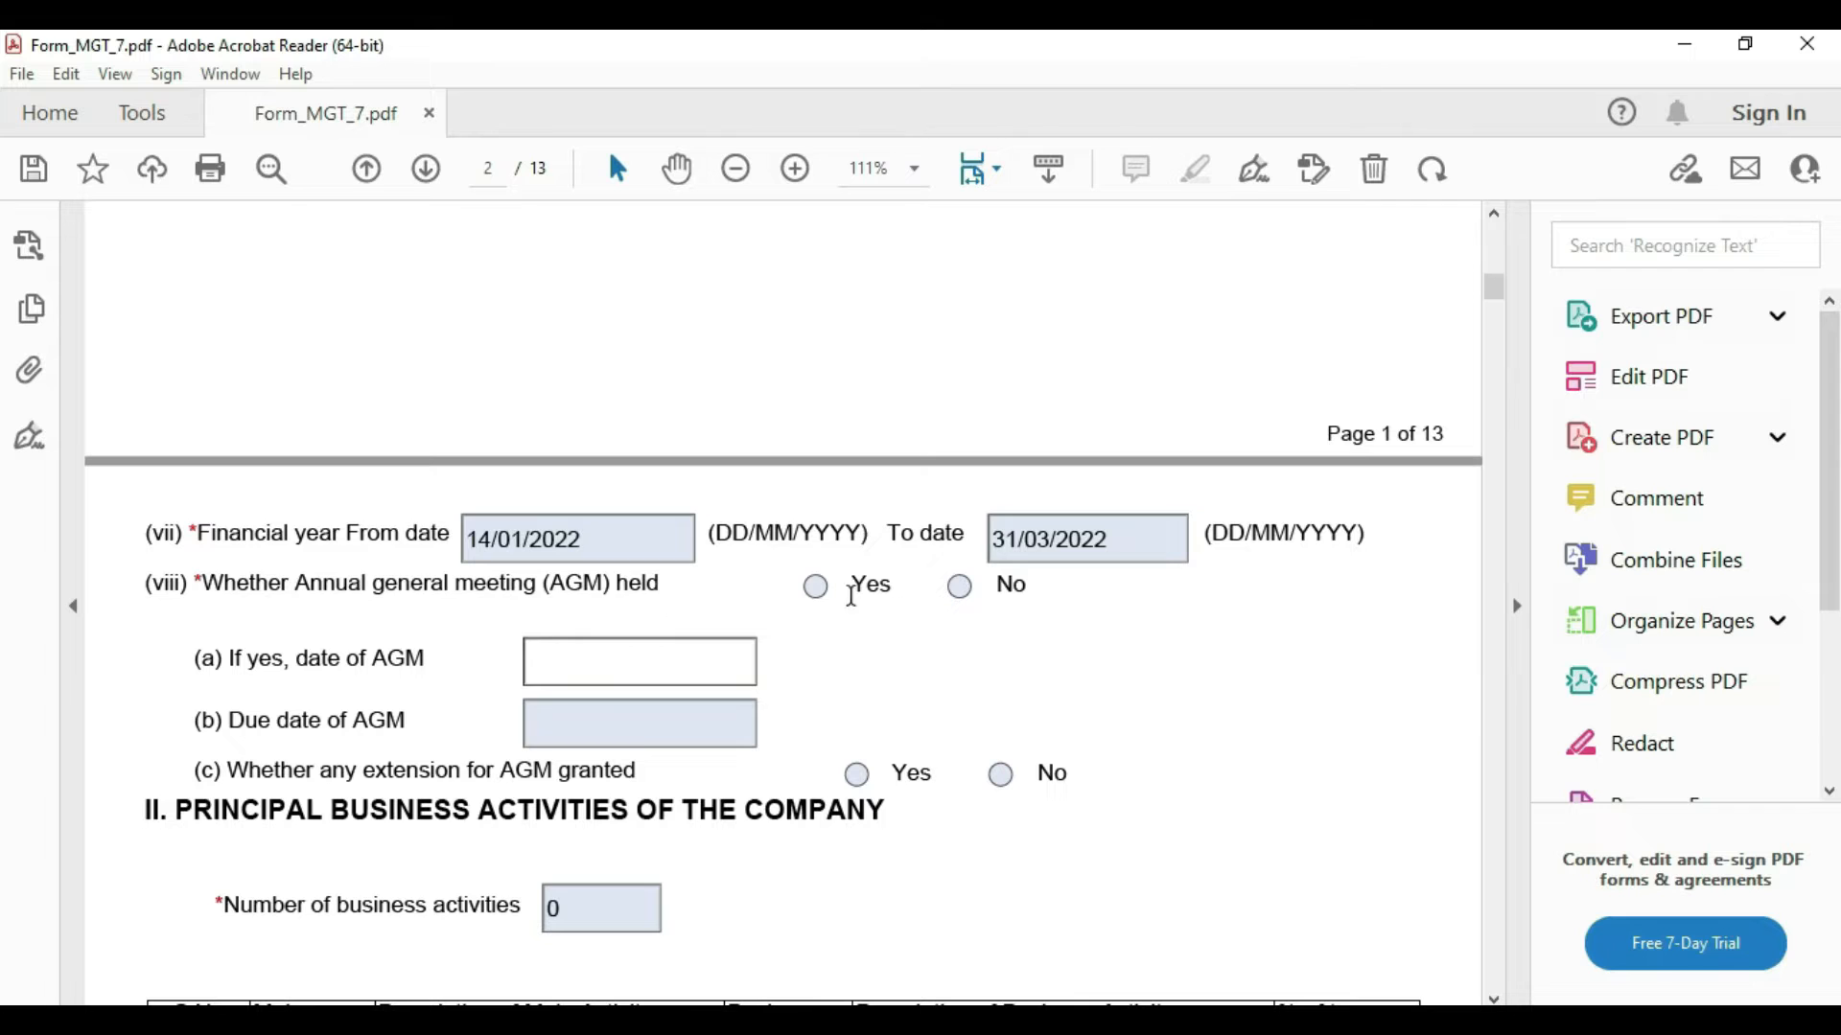
click(816, 586)
scroll(879, 585, down, 3)
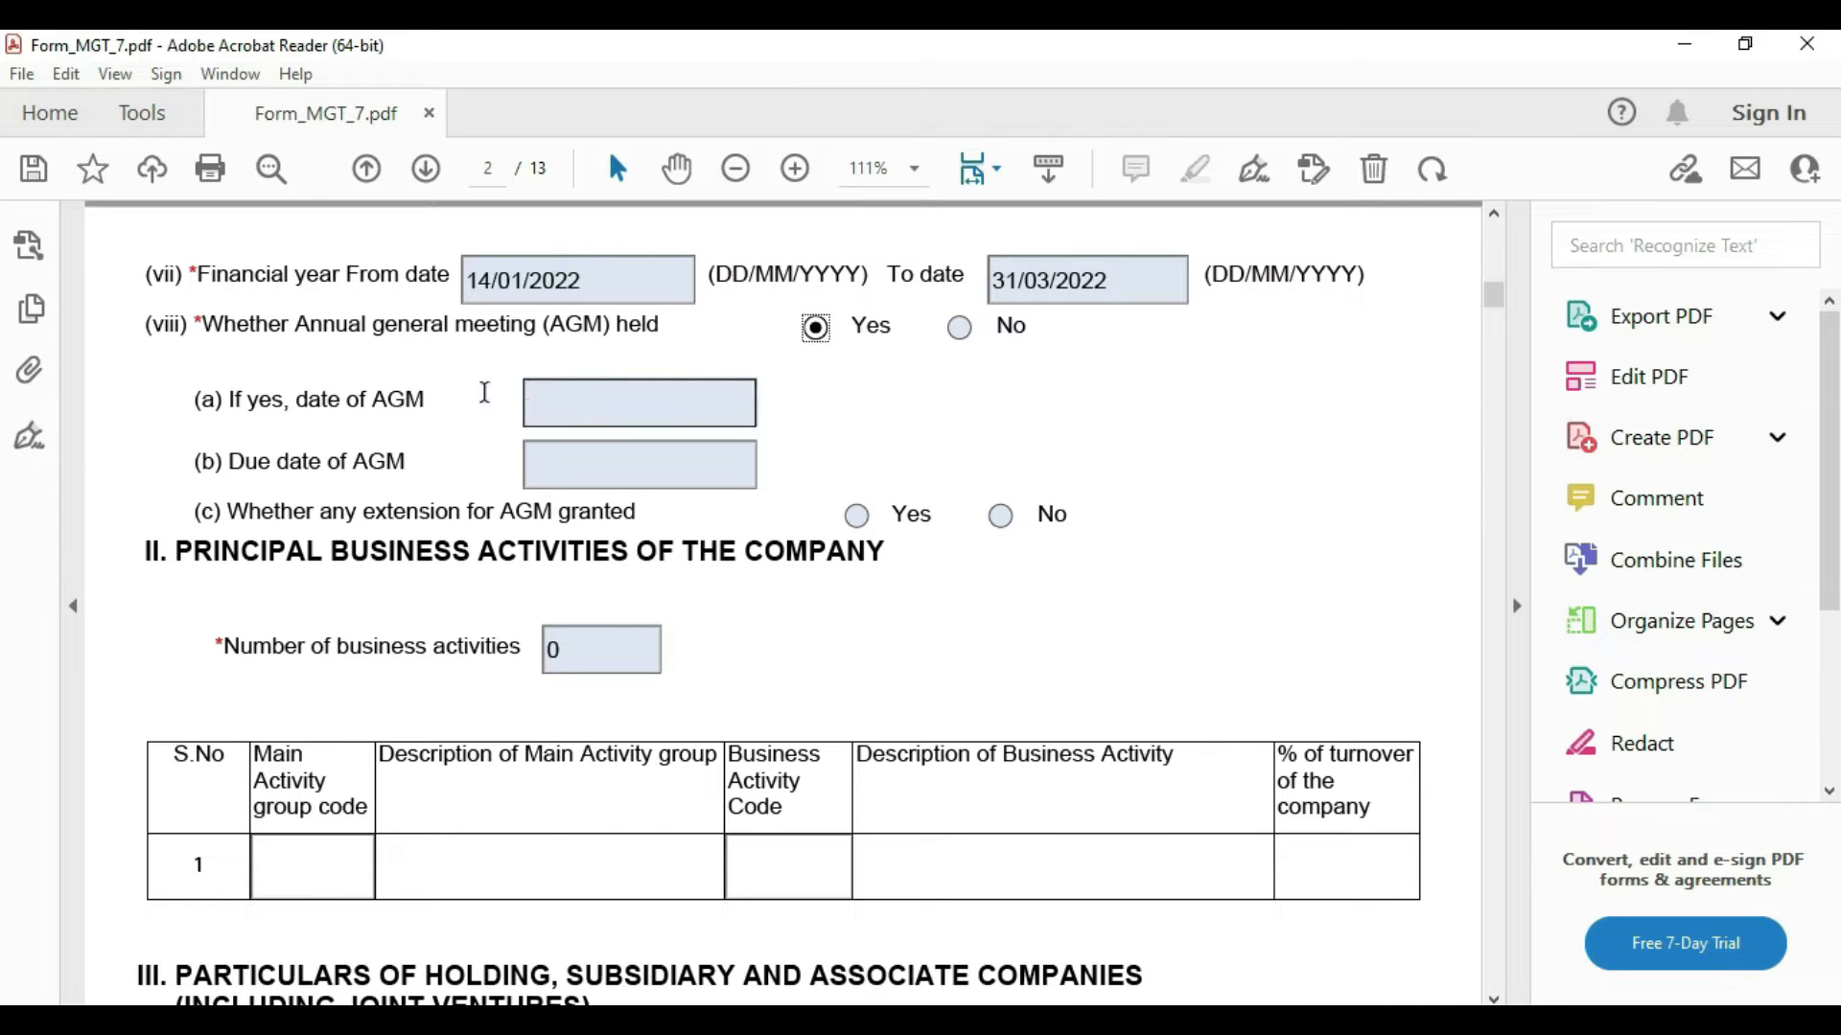
click(600, 394)
click(764, 401)
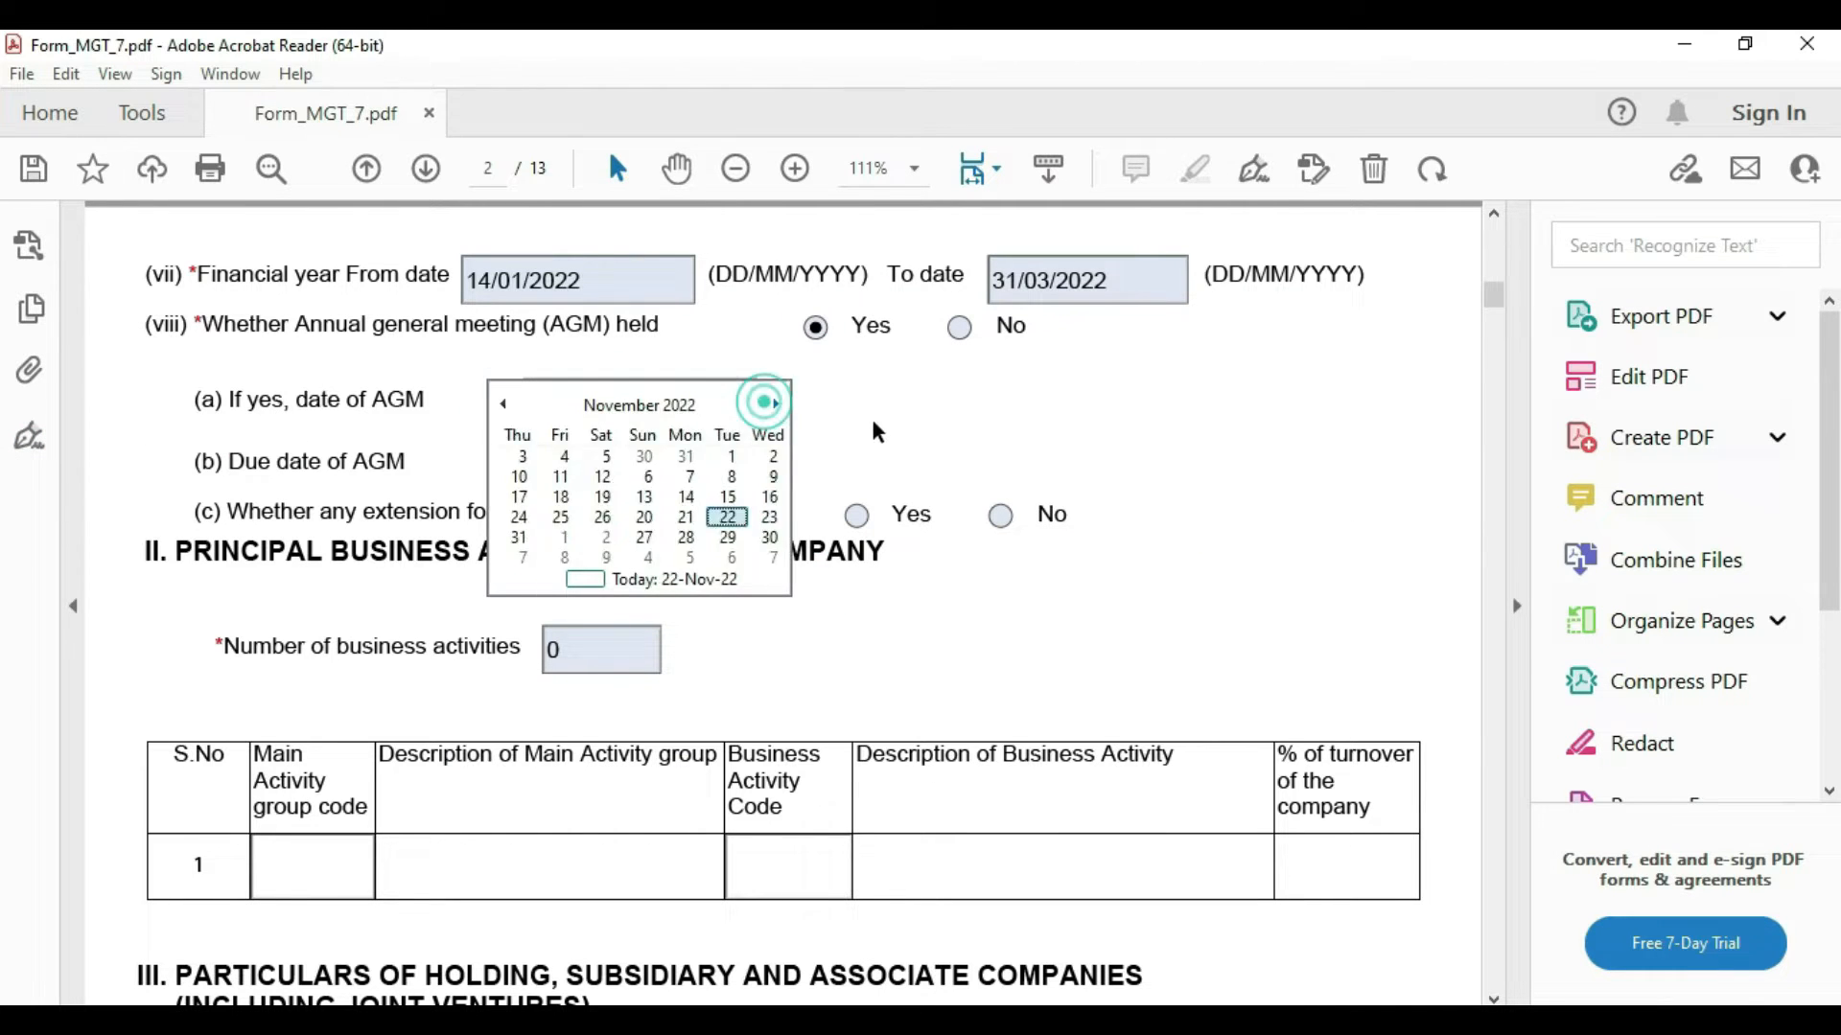
click(637, 404)
click(529, 542)
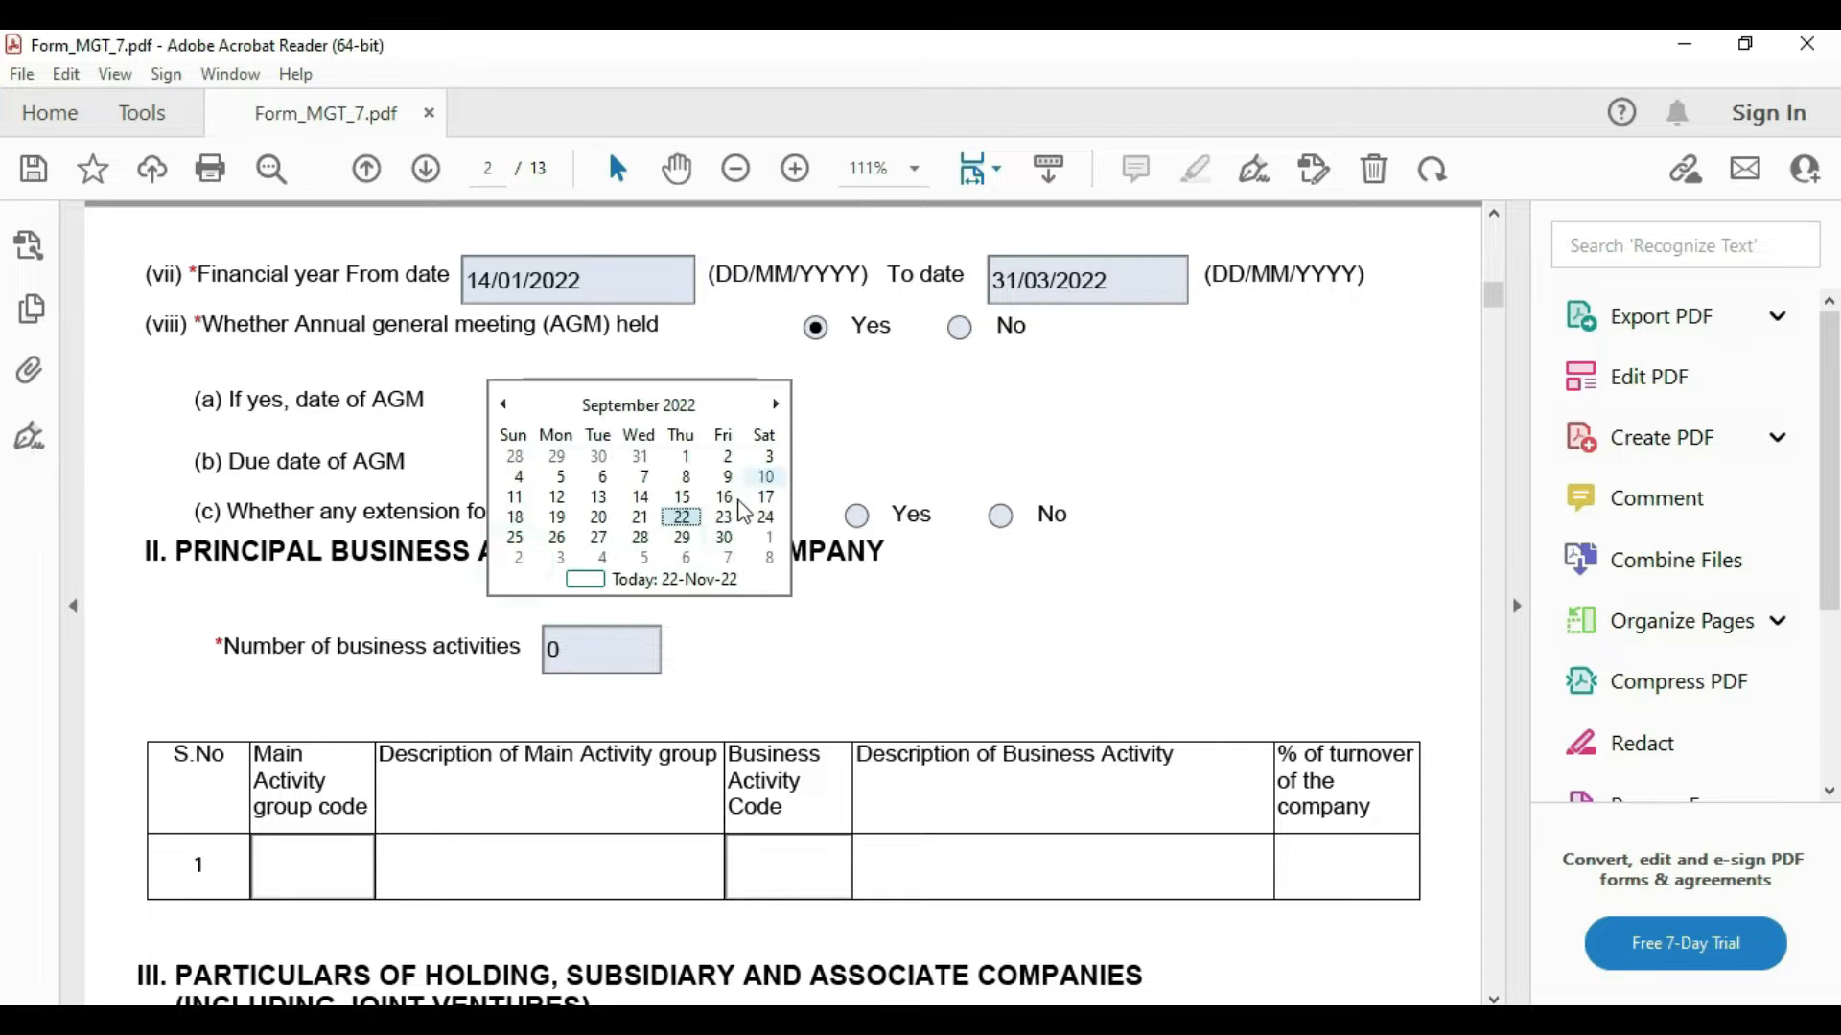
click(717, 526)
Step: Set the due date of AGM to 30/09/2022
click(677, 471)
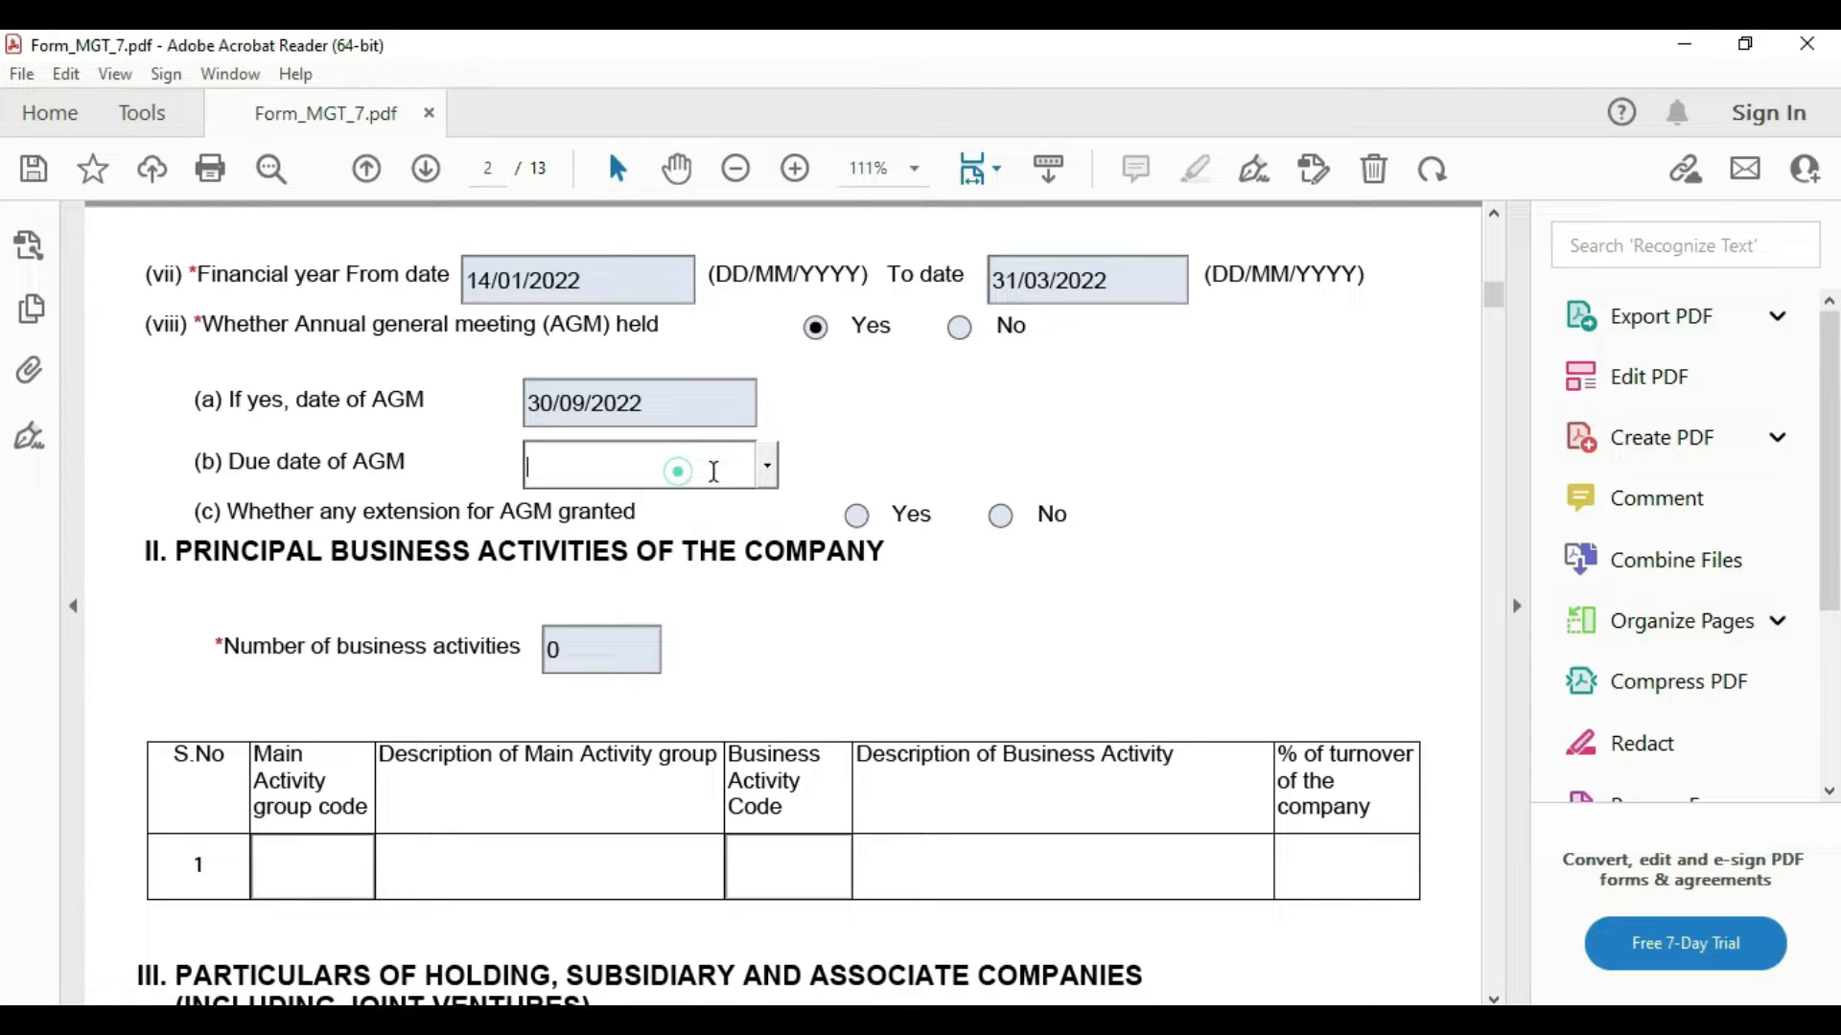
click(766, 465)
click(645, 465)
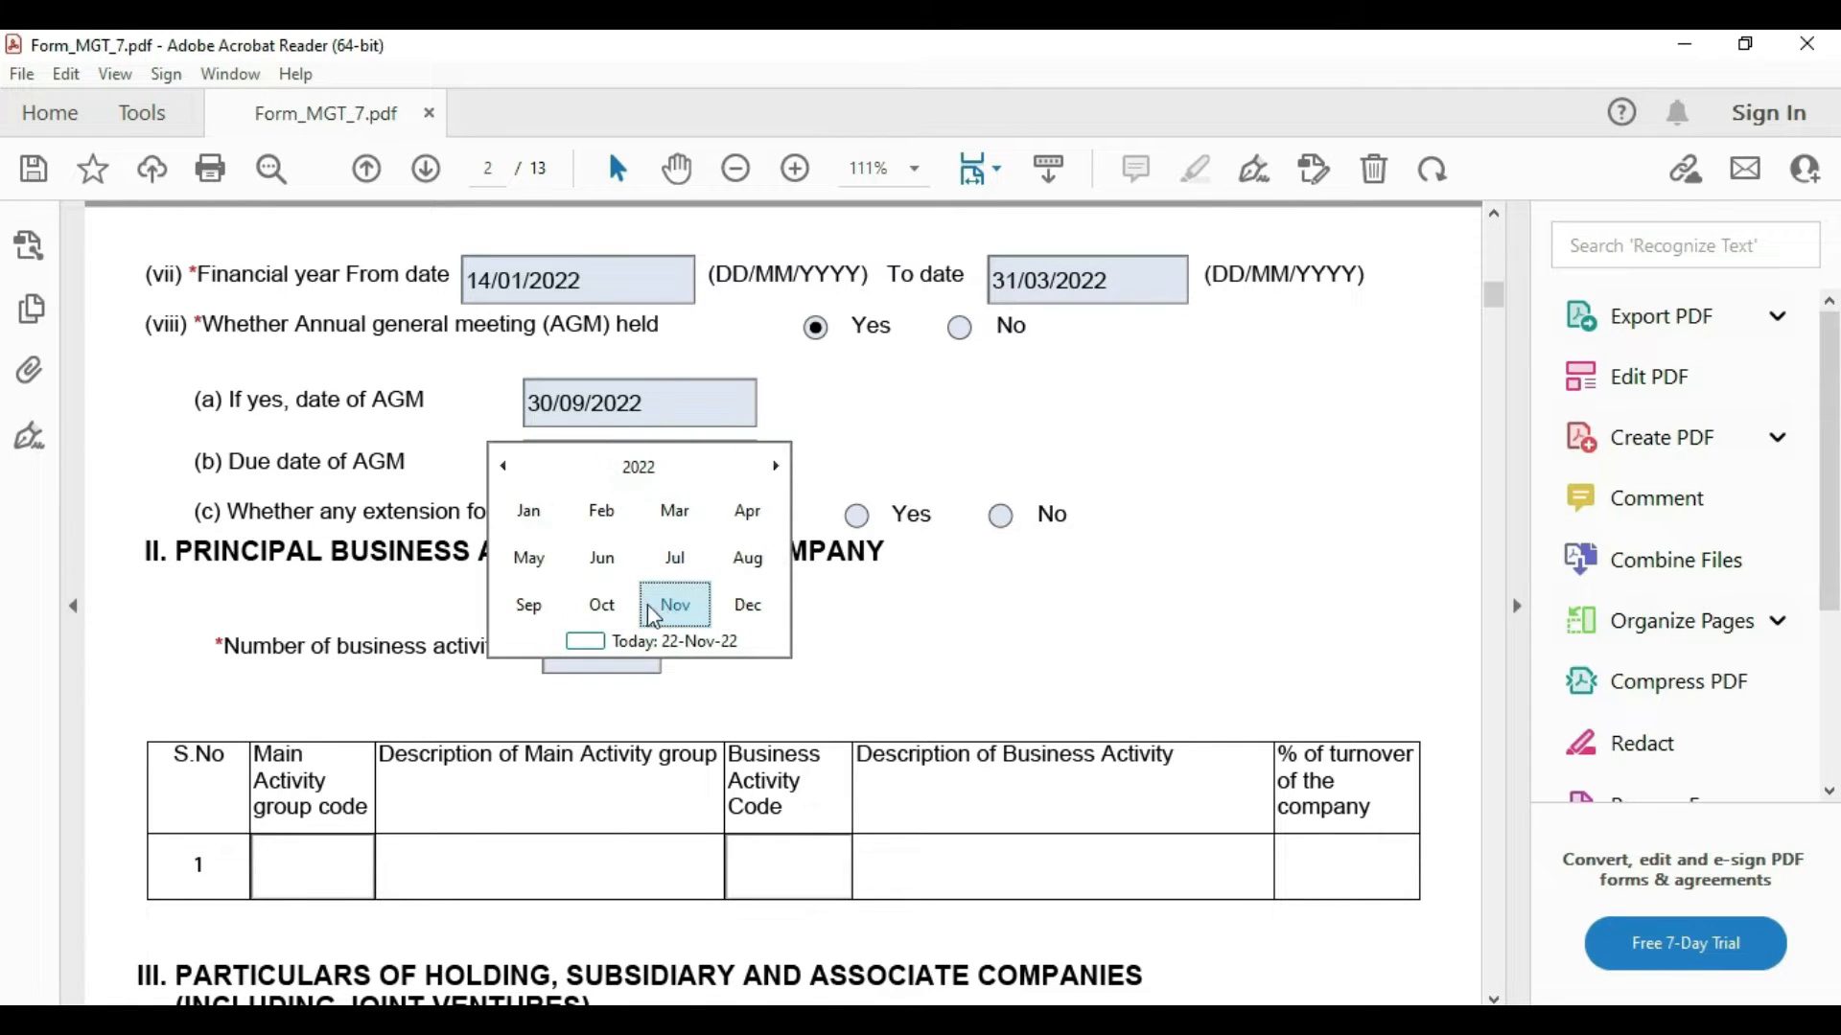
click(528, 605)
click(717, 597)
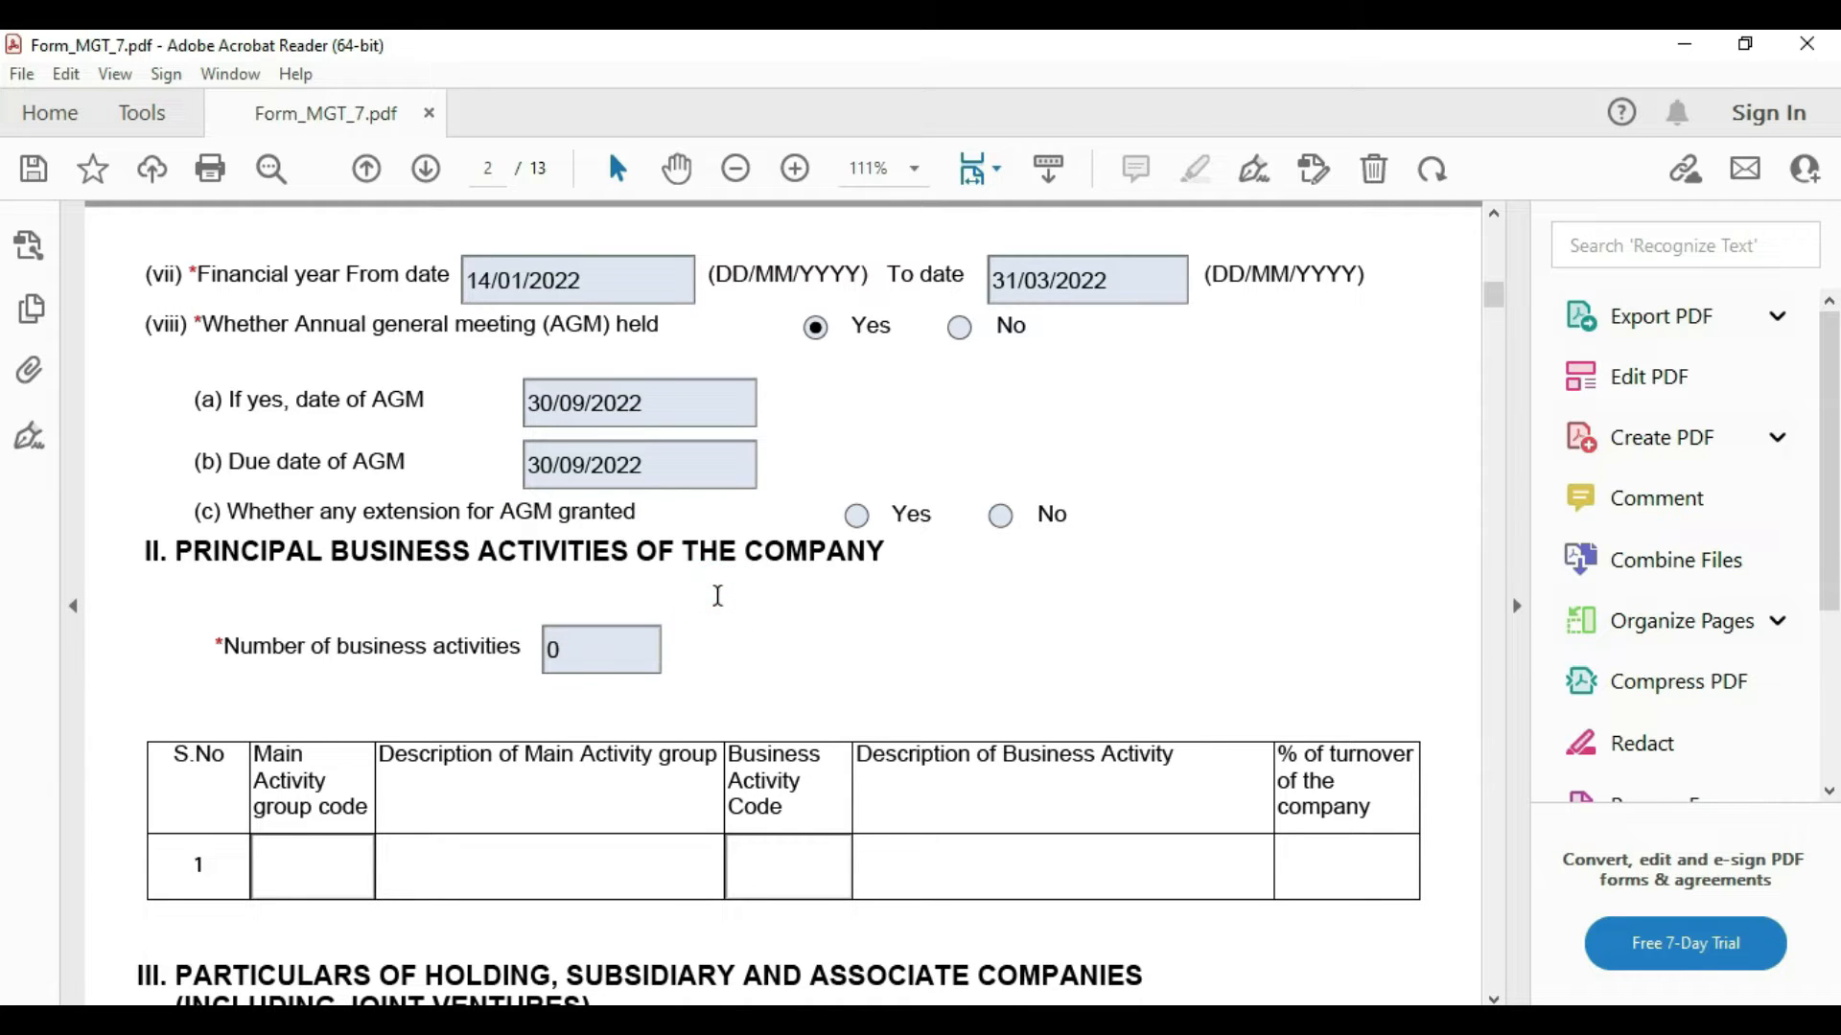
Step: Try Yes for whether any AGM extension was granted to show its SRN fields, and settle the answer on No
scroll(717, 595, down, 3)
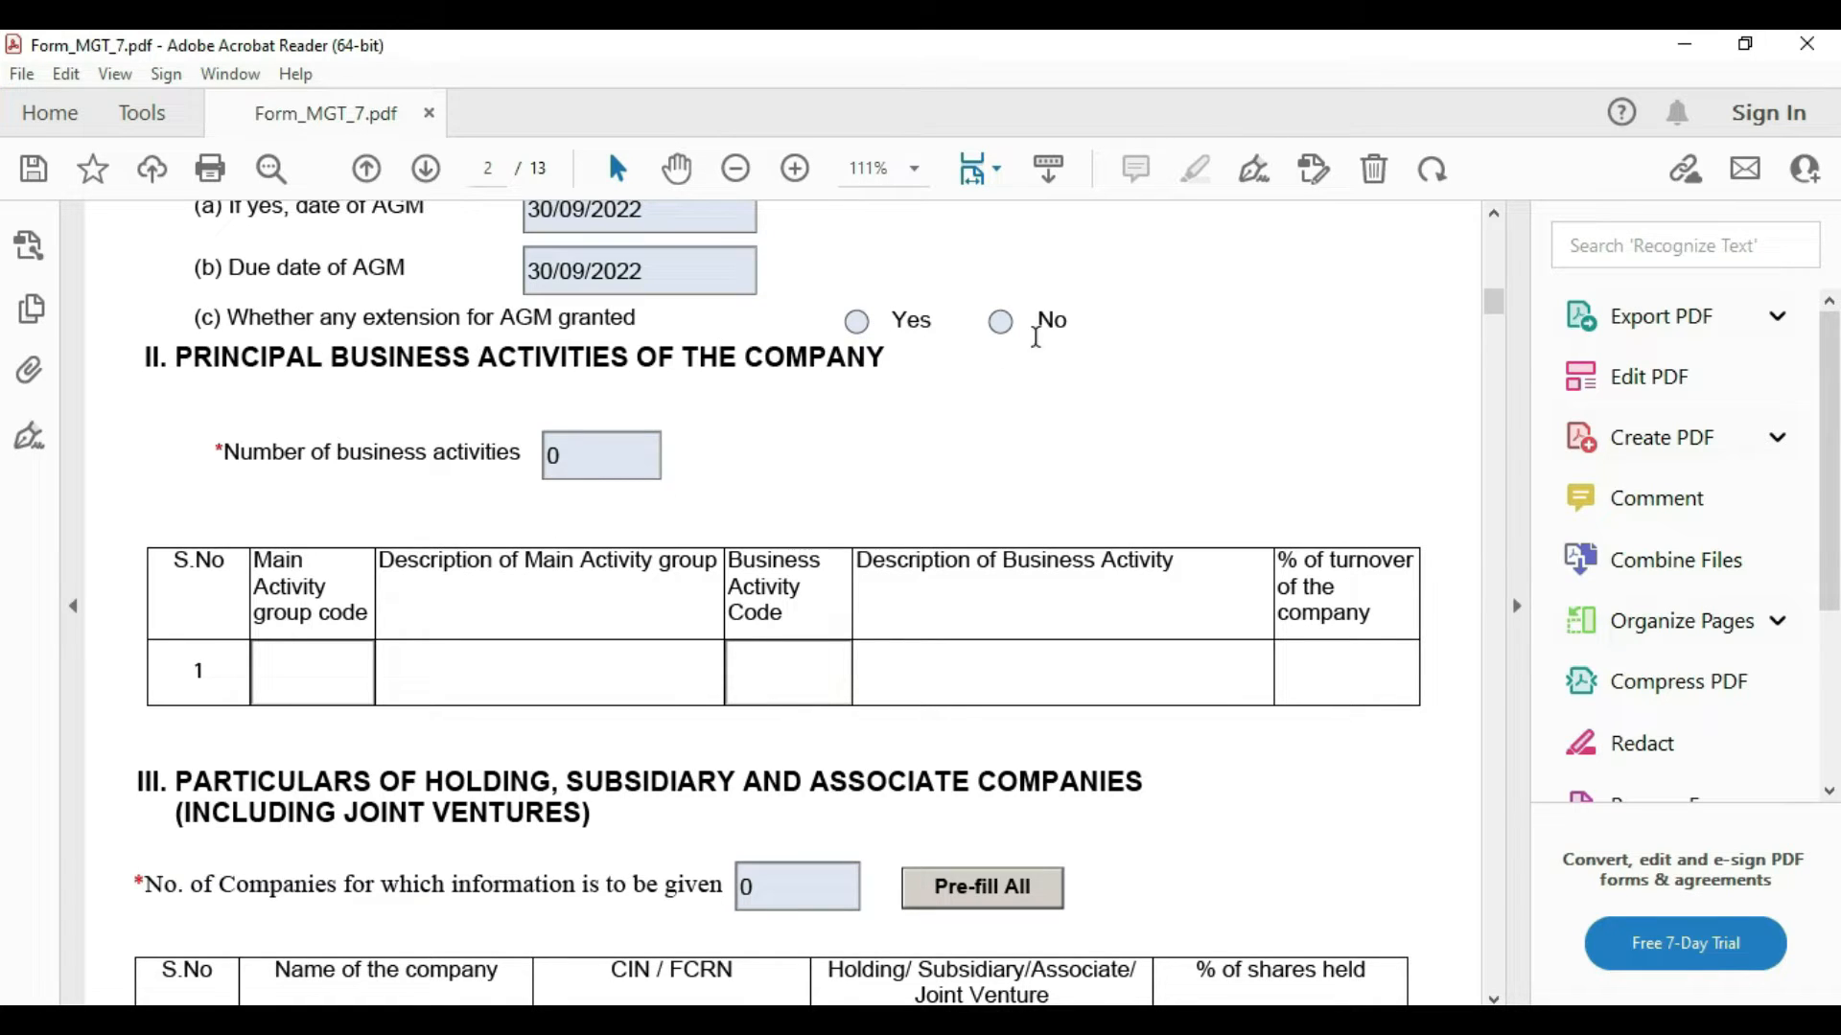
click(858, 323)
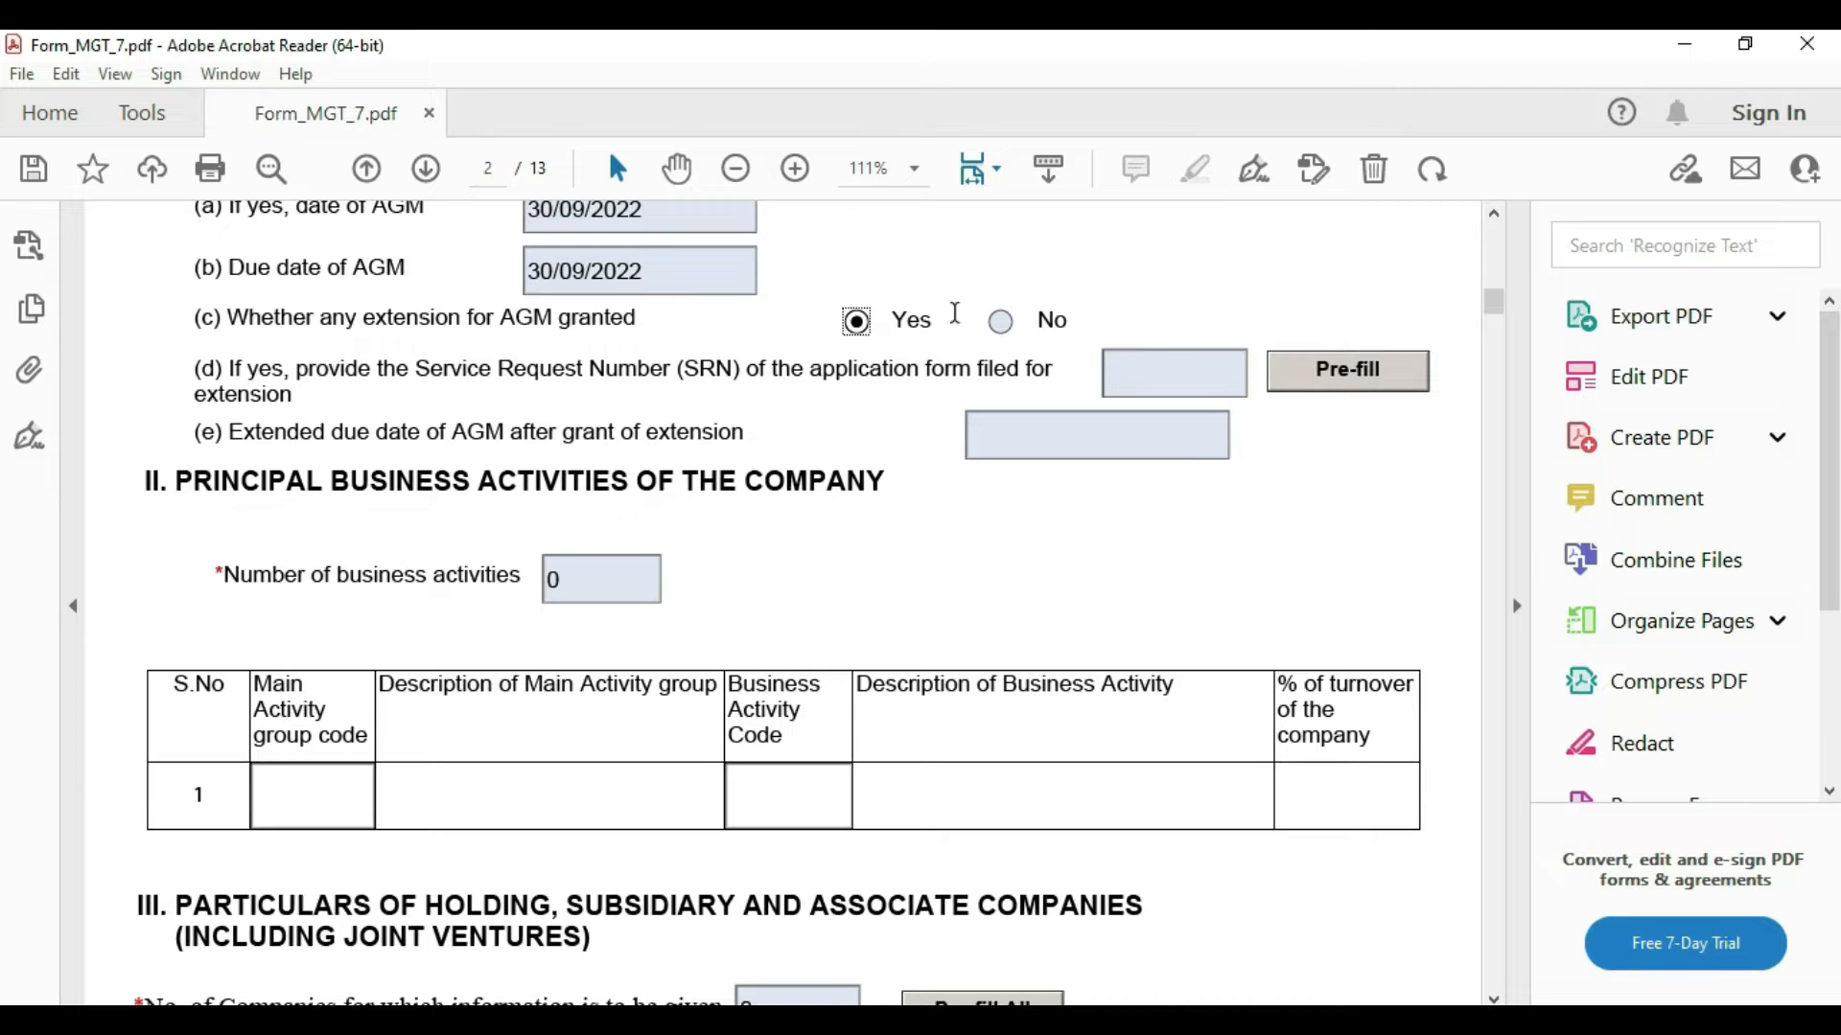
click(999, 322)
Step: Set the number of business activities in section II to 2
scroll(971, 446, down, 2)
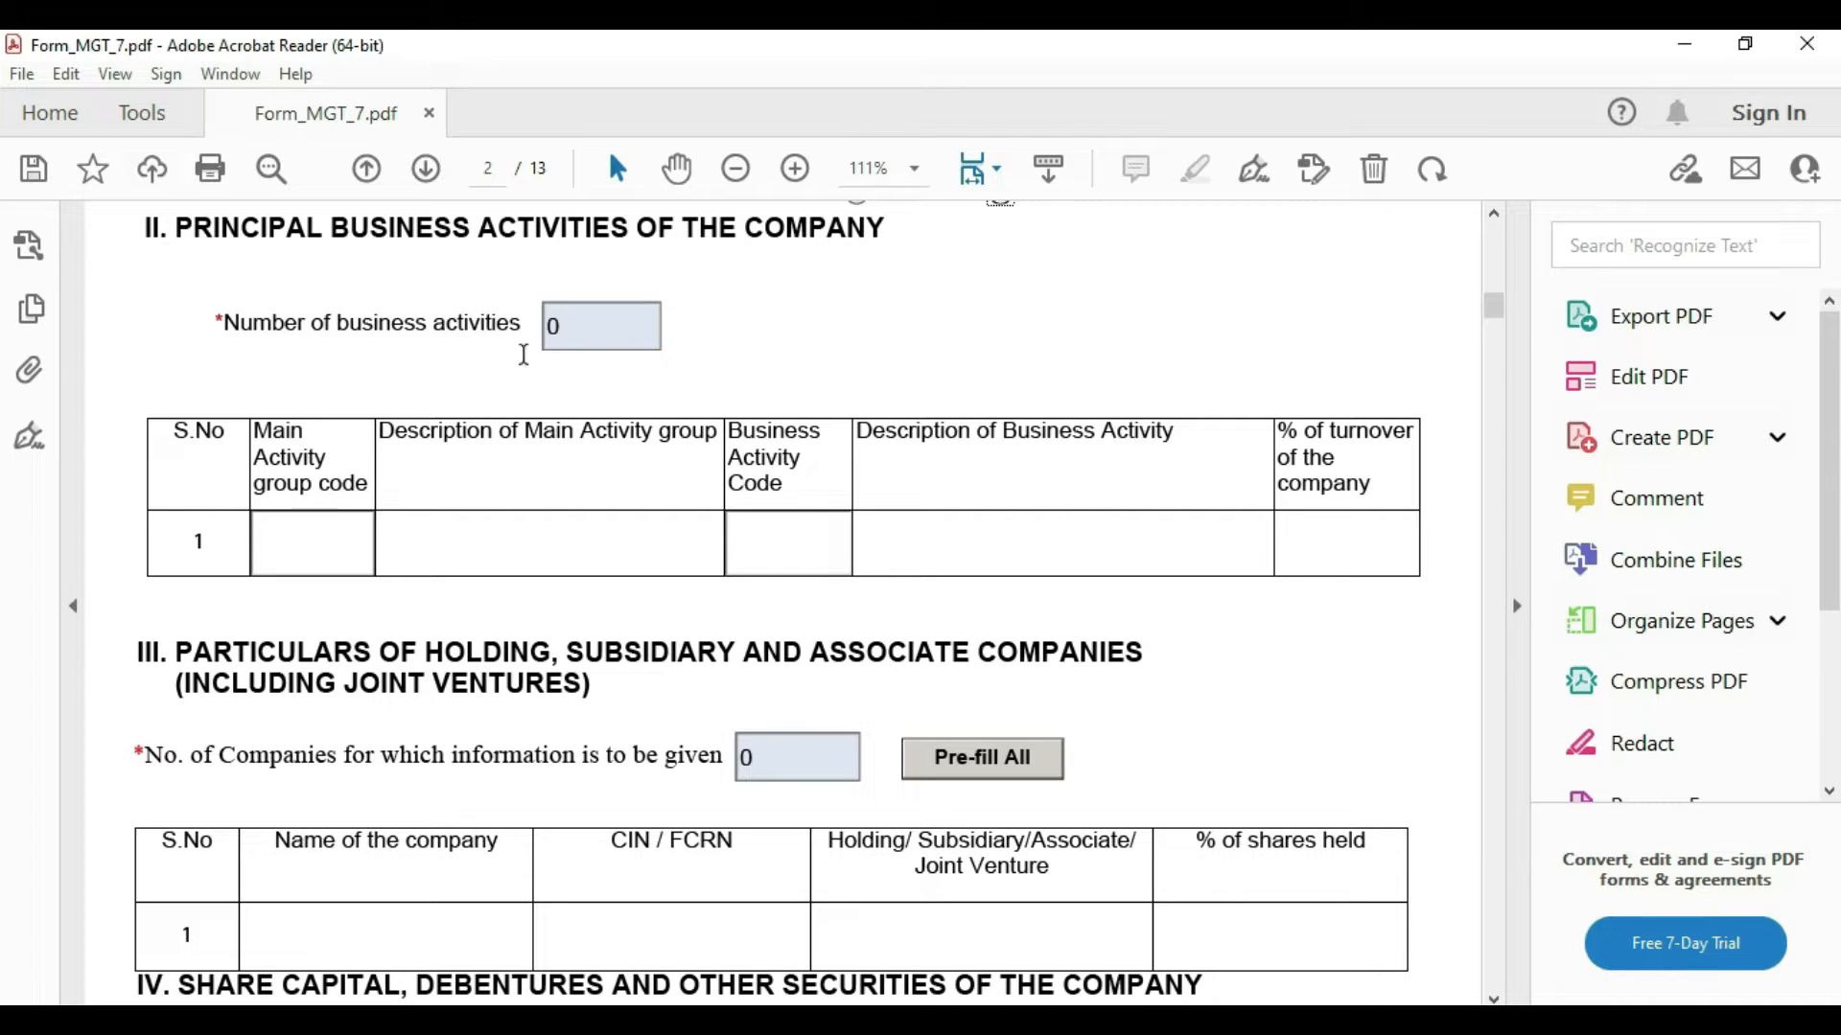
click(613, 323)
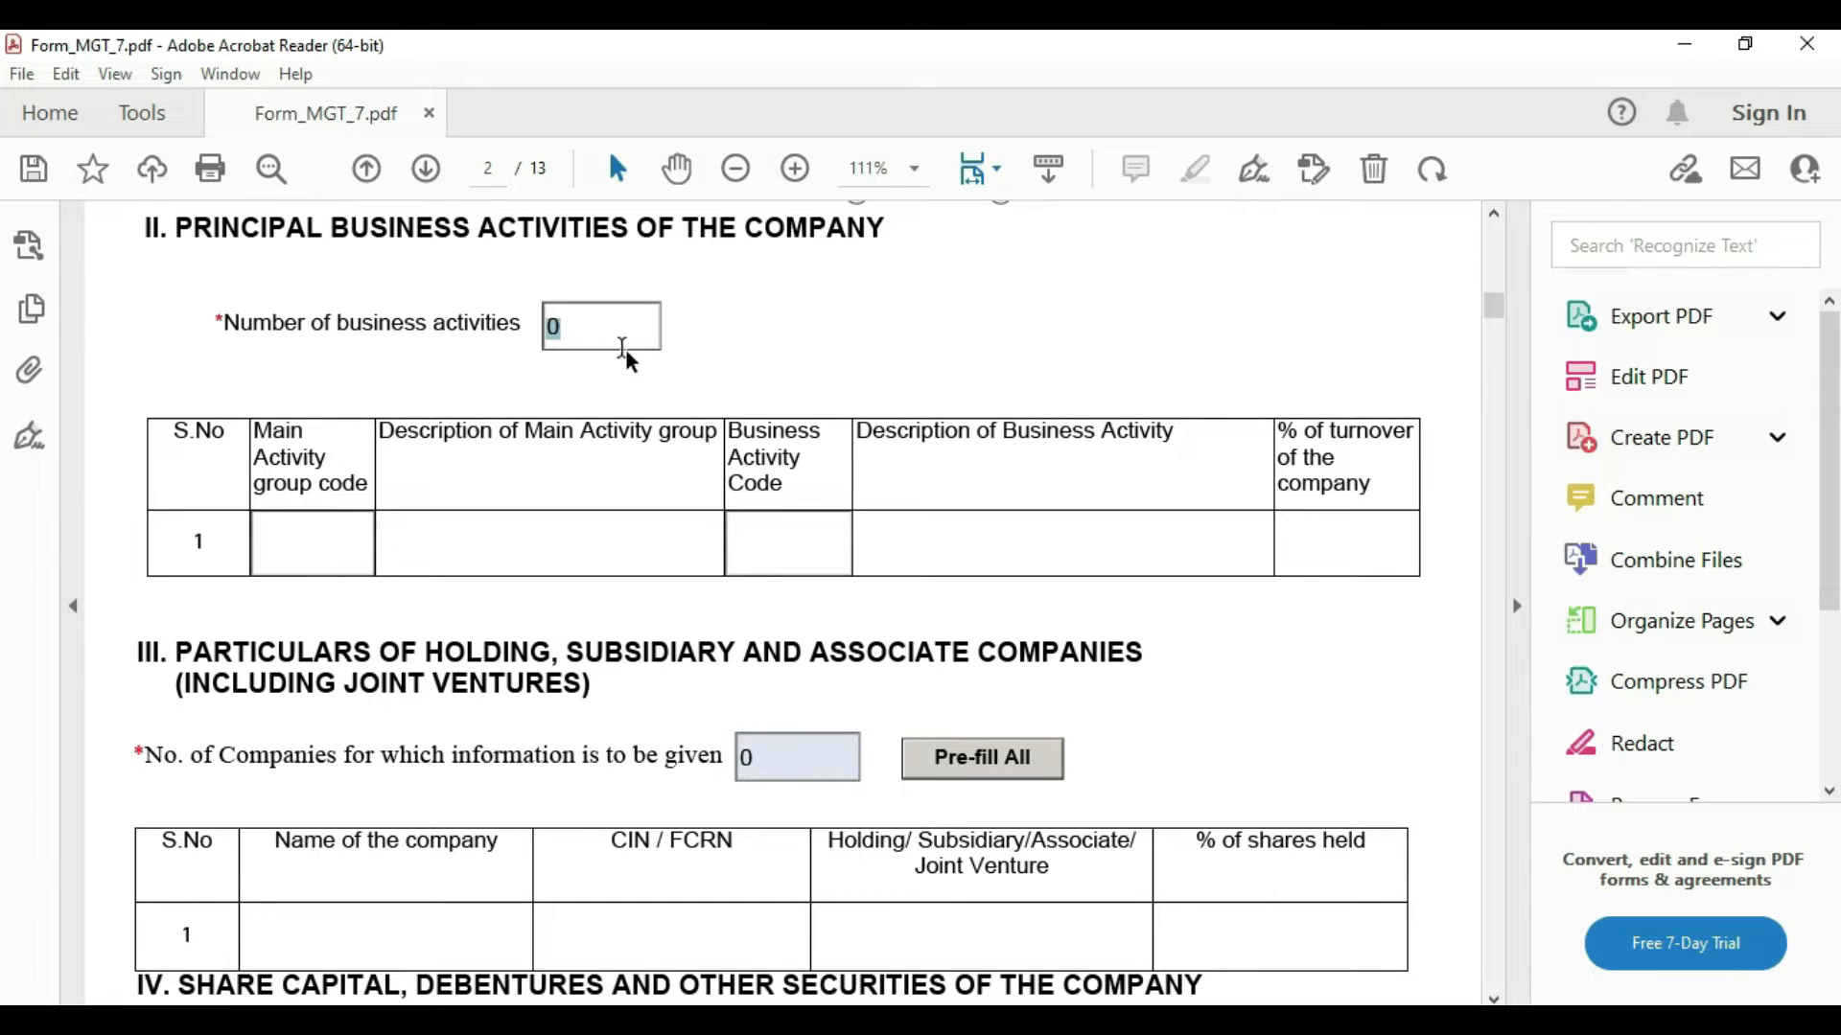
scroll(625, 348, up, 15)
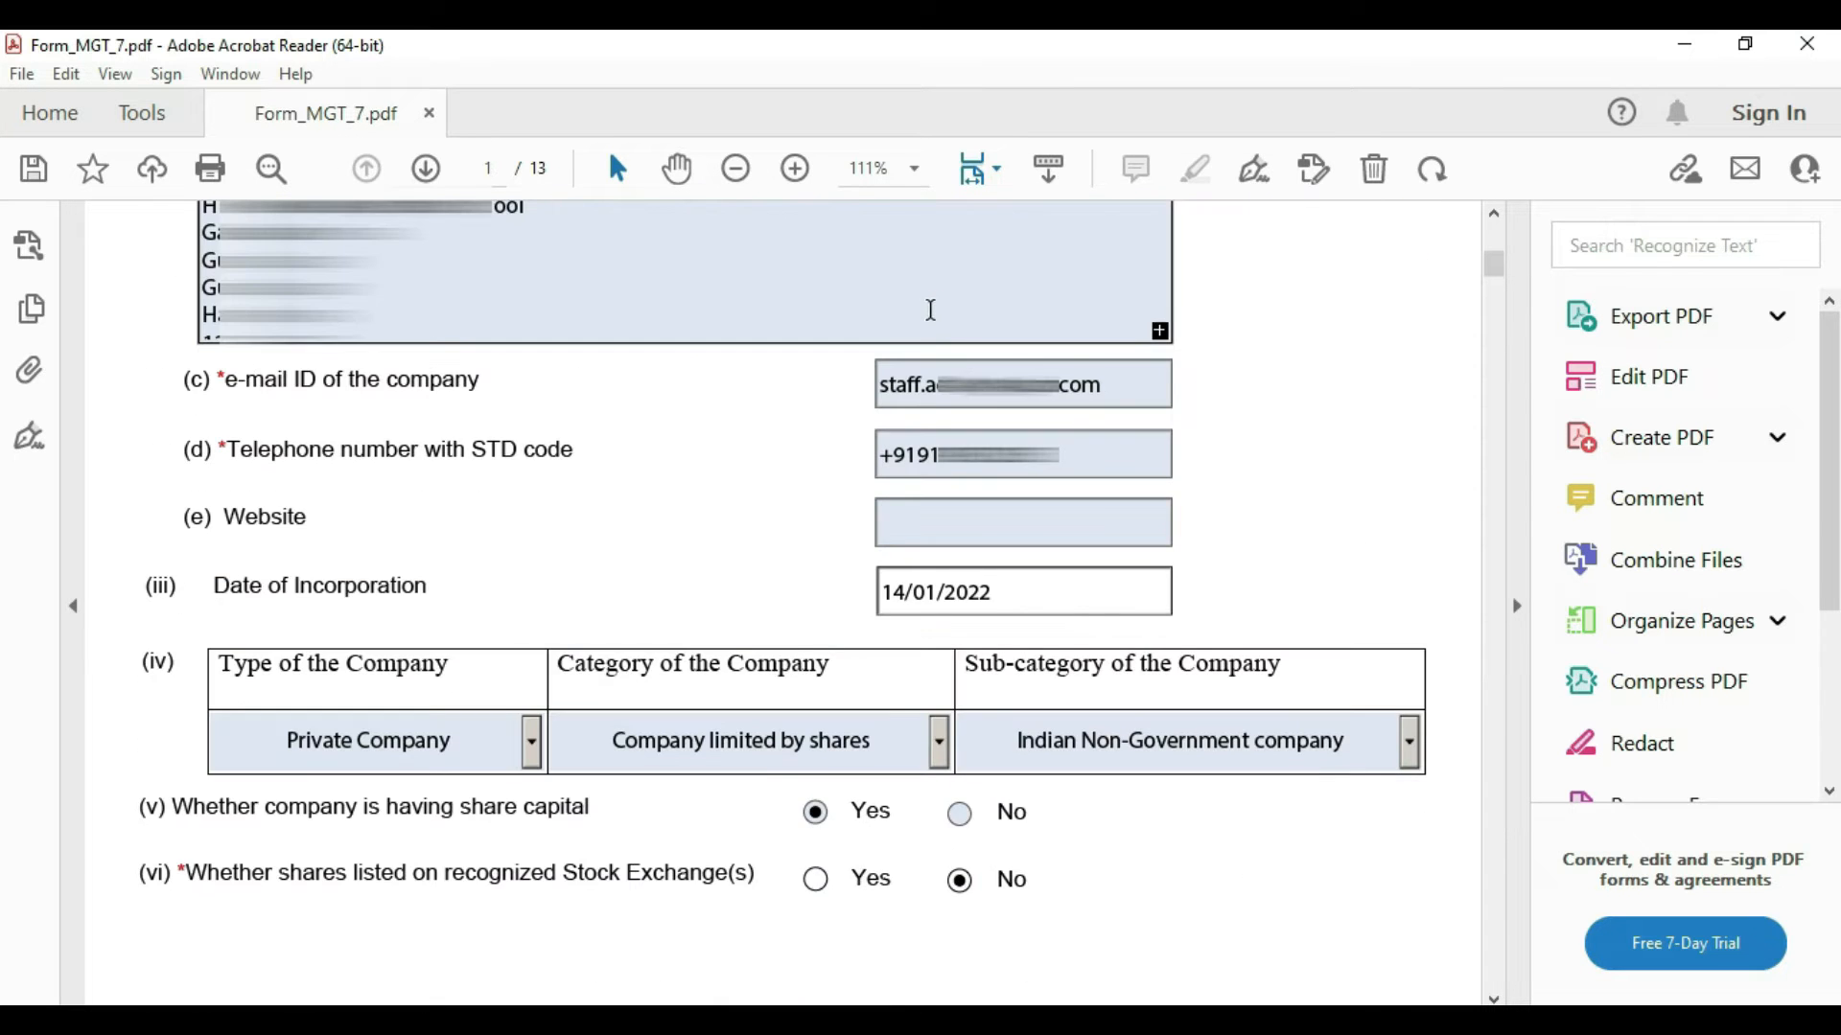
scroll(931, 310, down, 15)
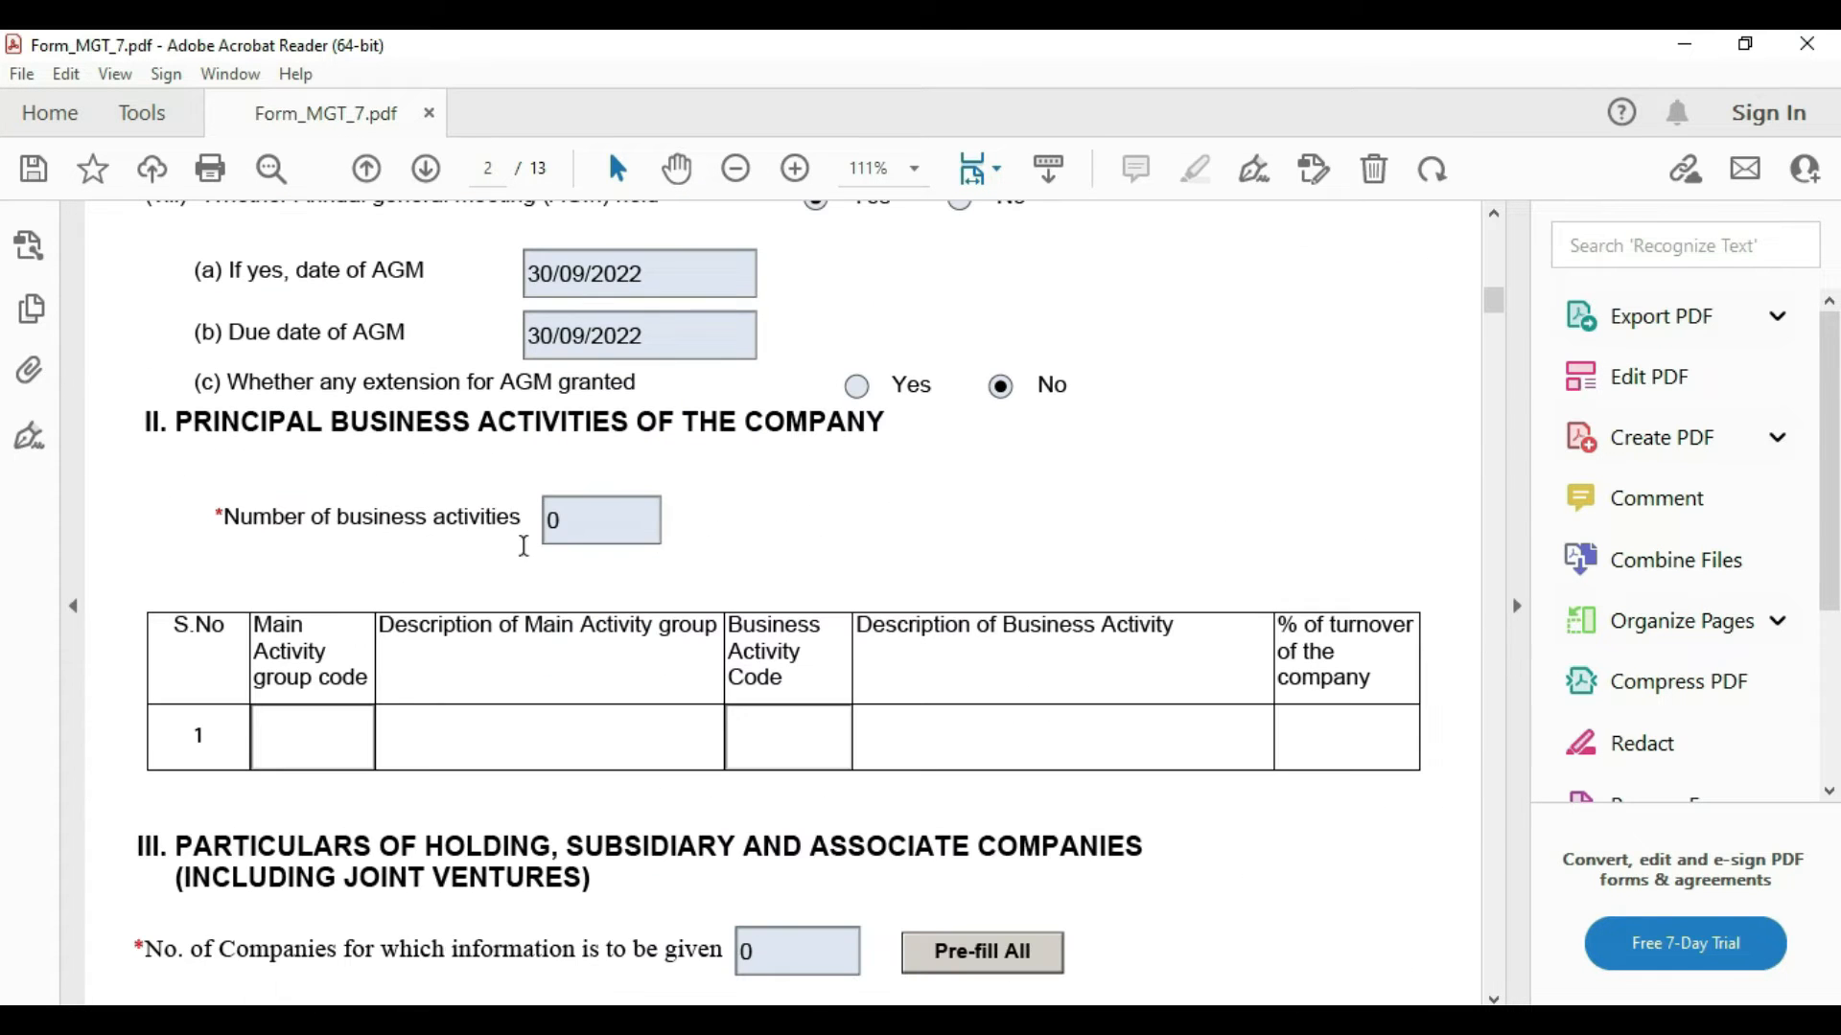
click(547, 522)
text(2)
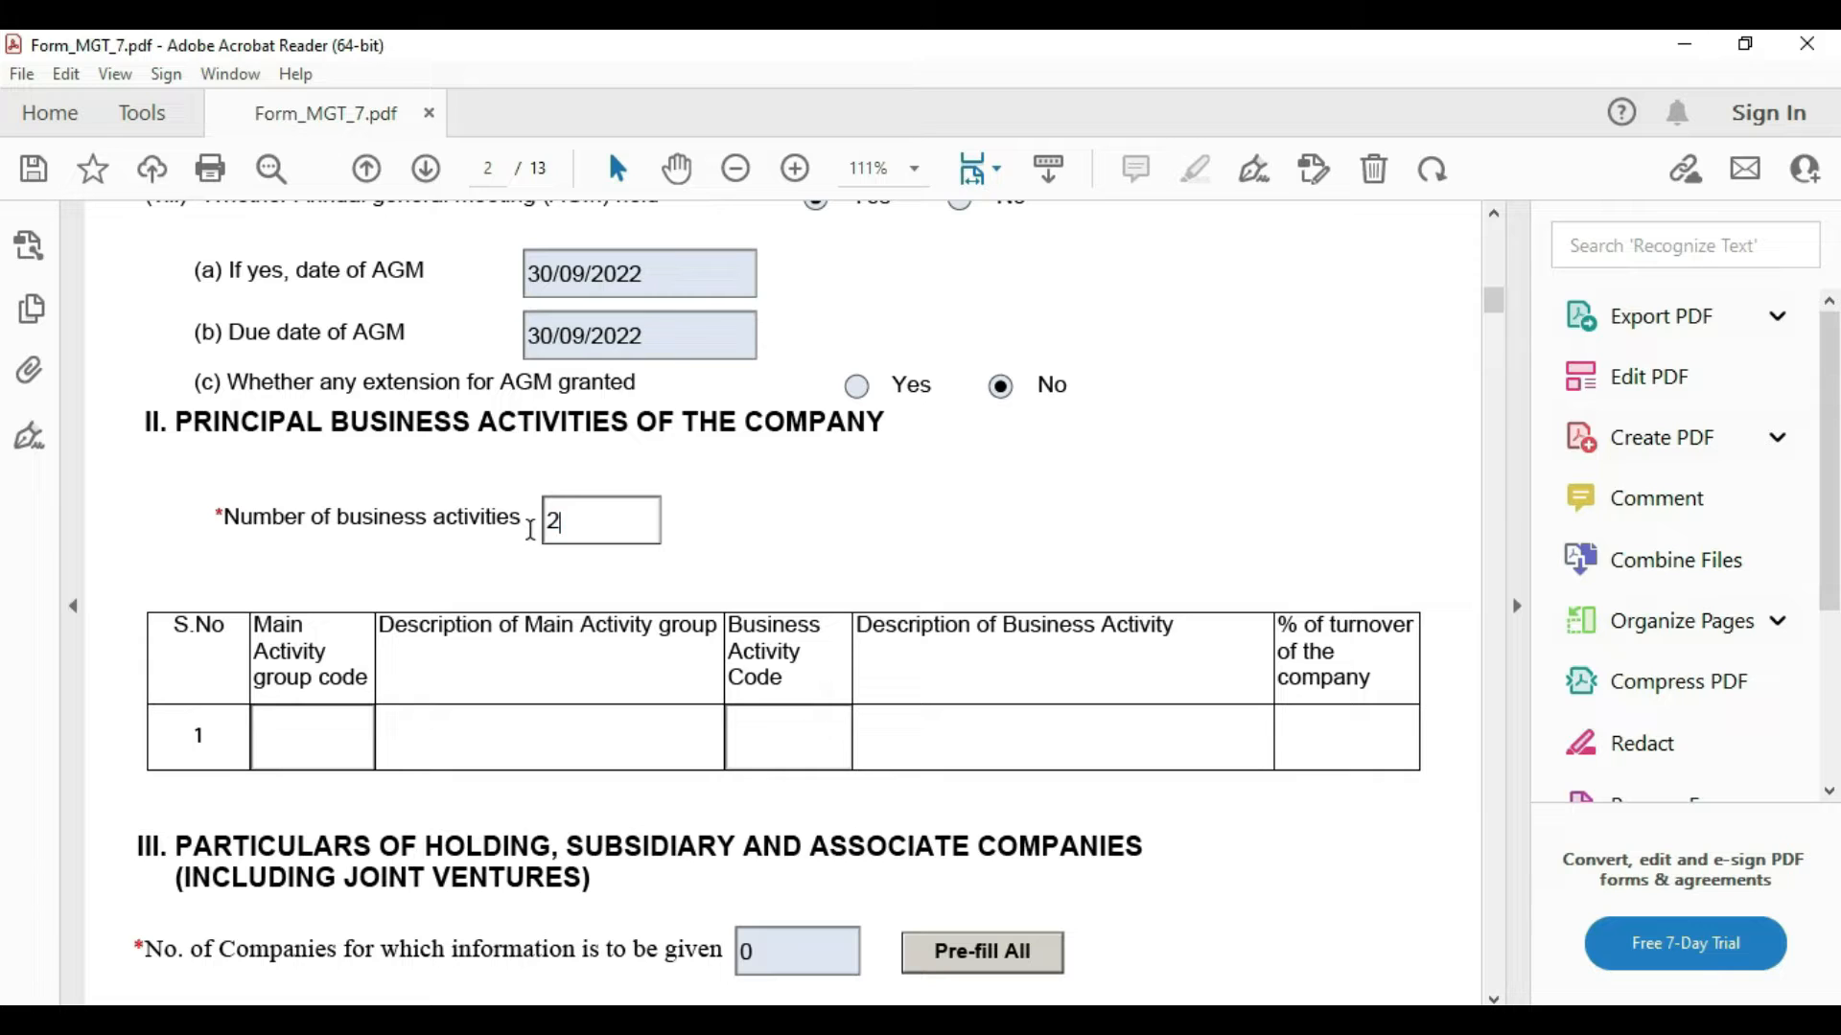
click(775, 497)
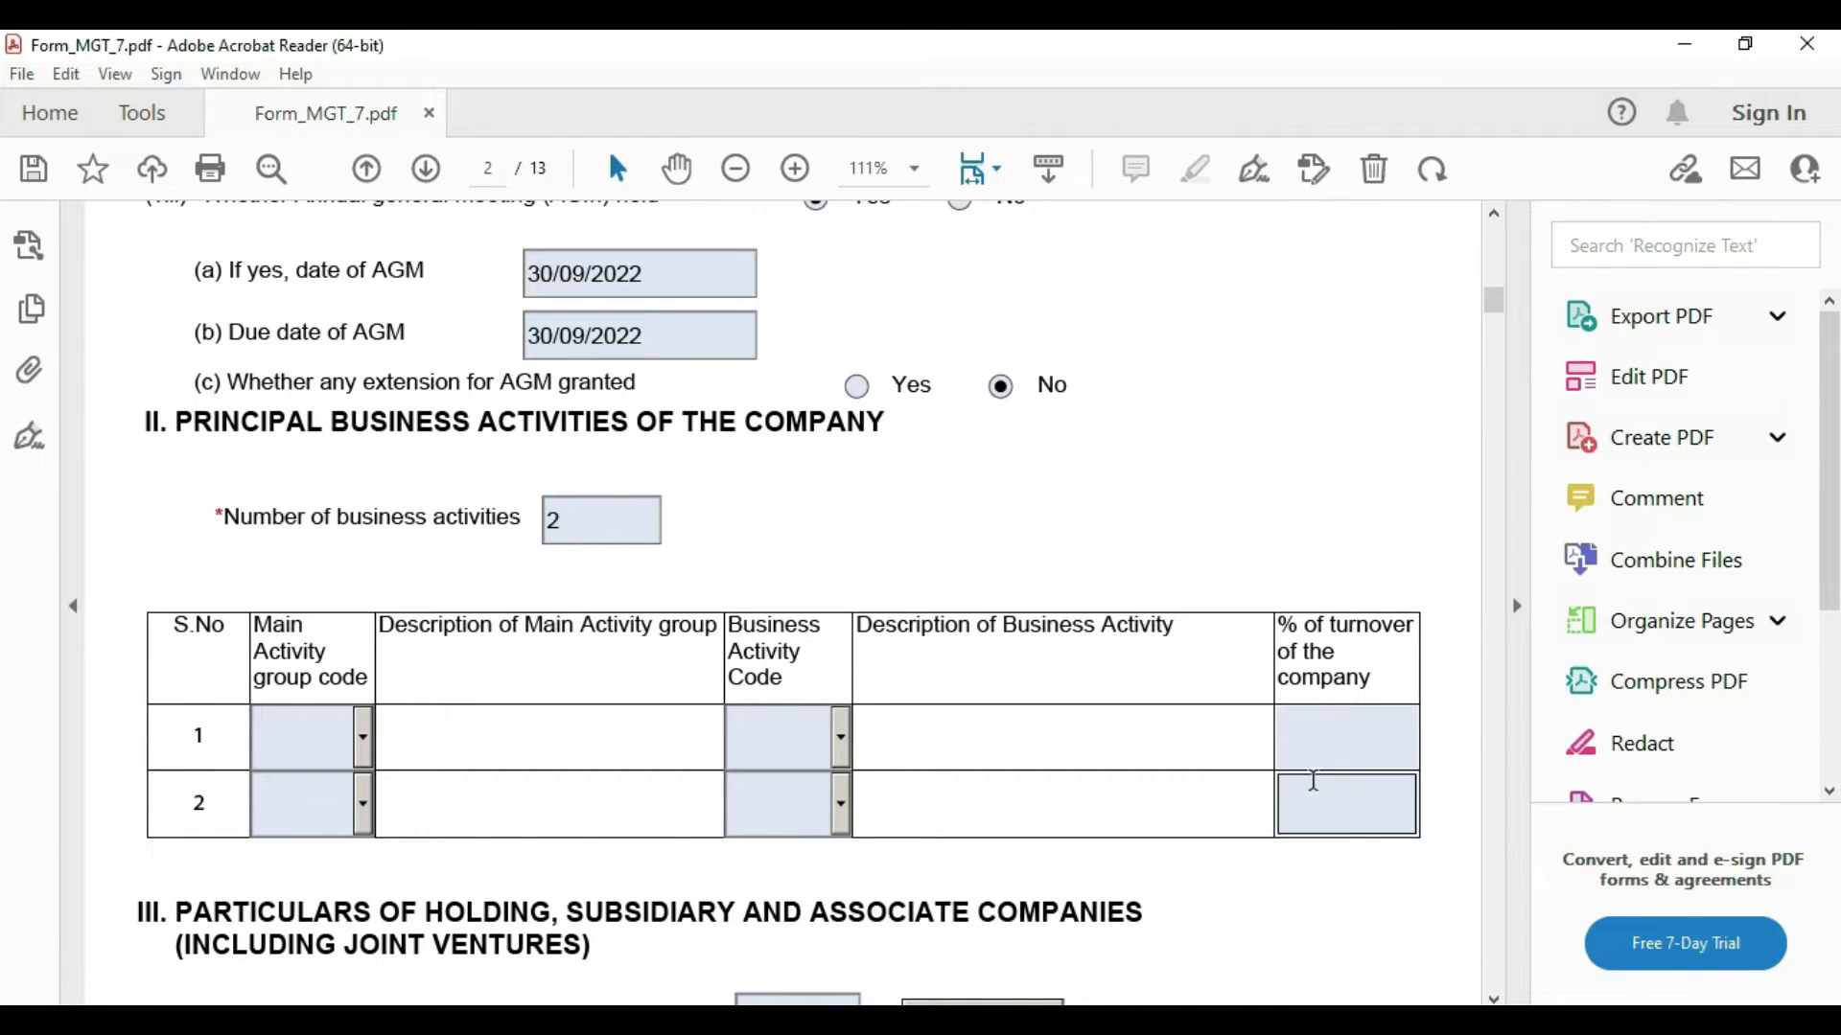
Step: Look through the main activity group codes offered for the first business activity
scroll(1310, 780, down, 2)
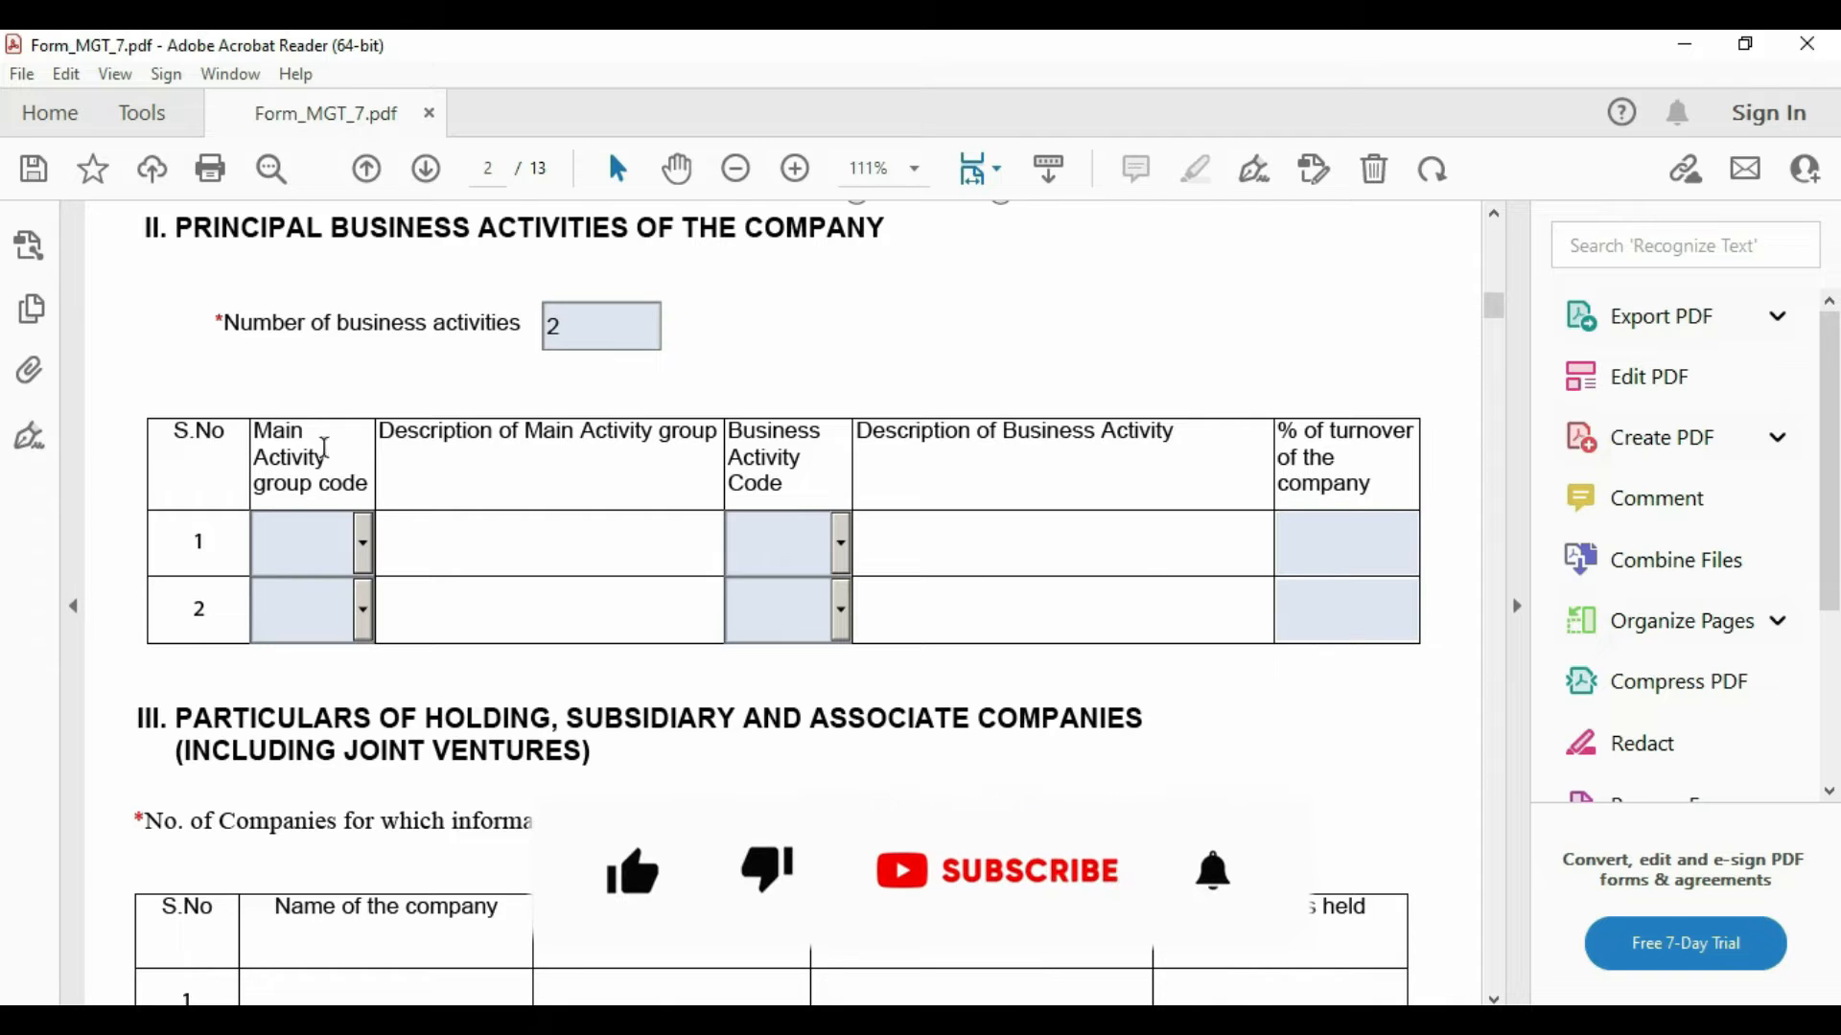
click(363, 544)
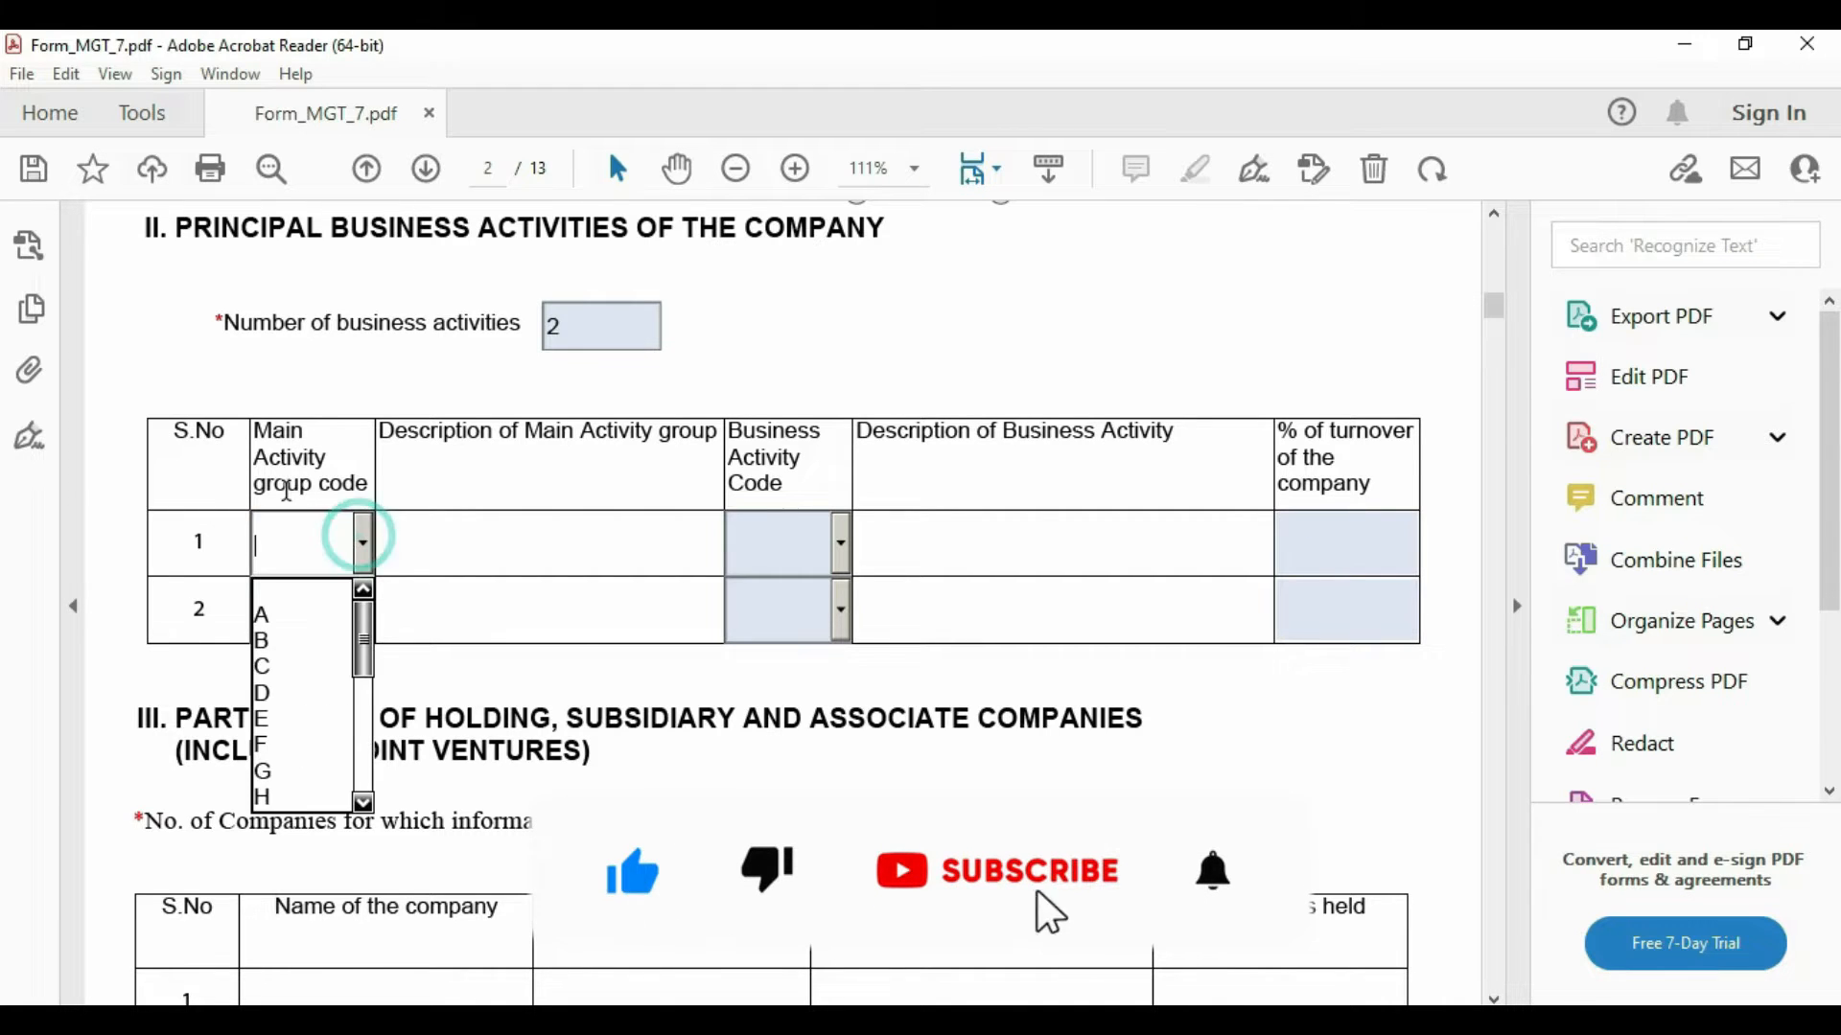
scroll(320, 661, down, 2)
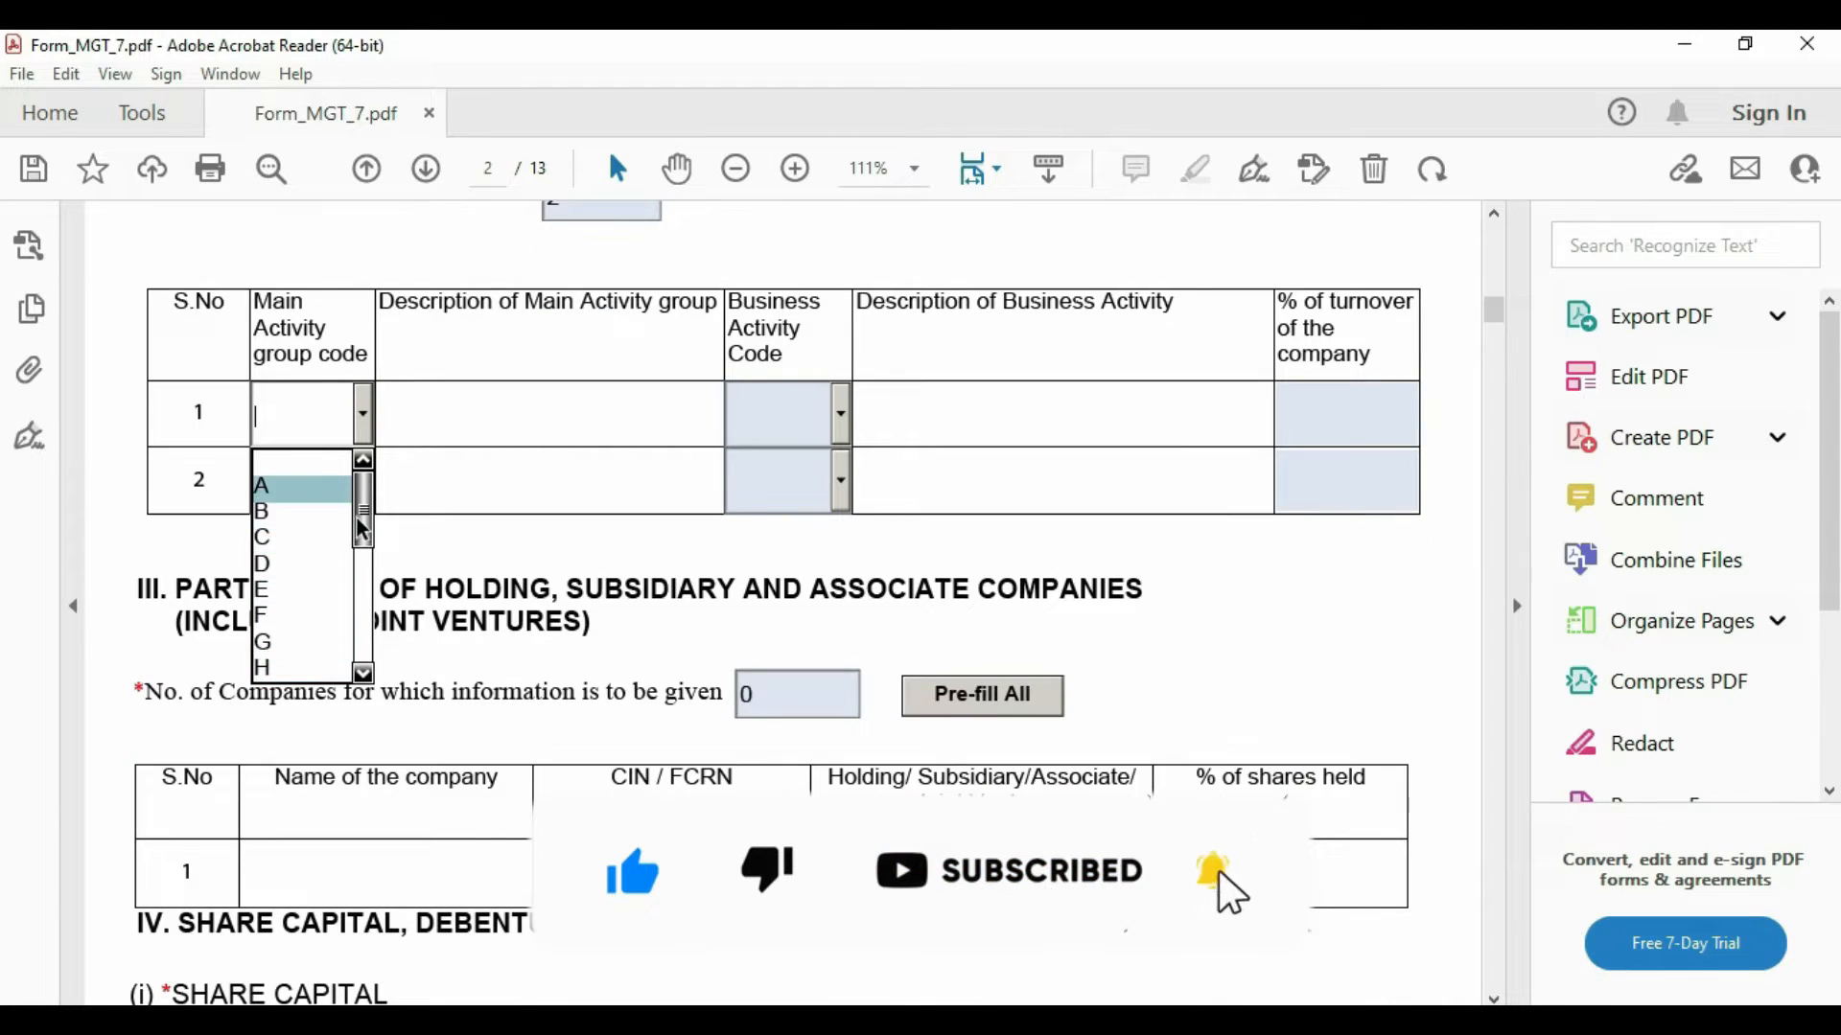
drag(364, 508, 372, 637)
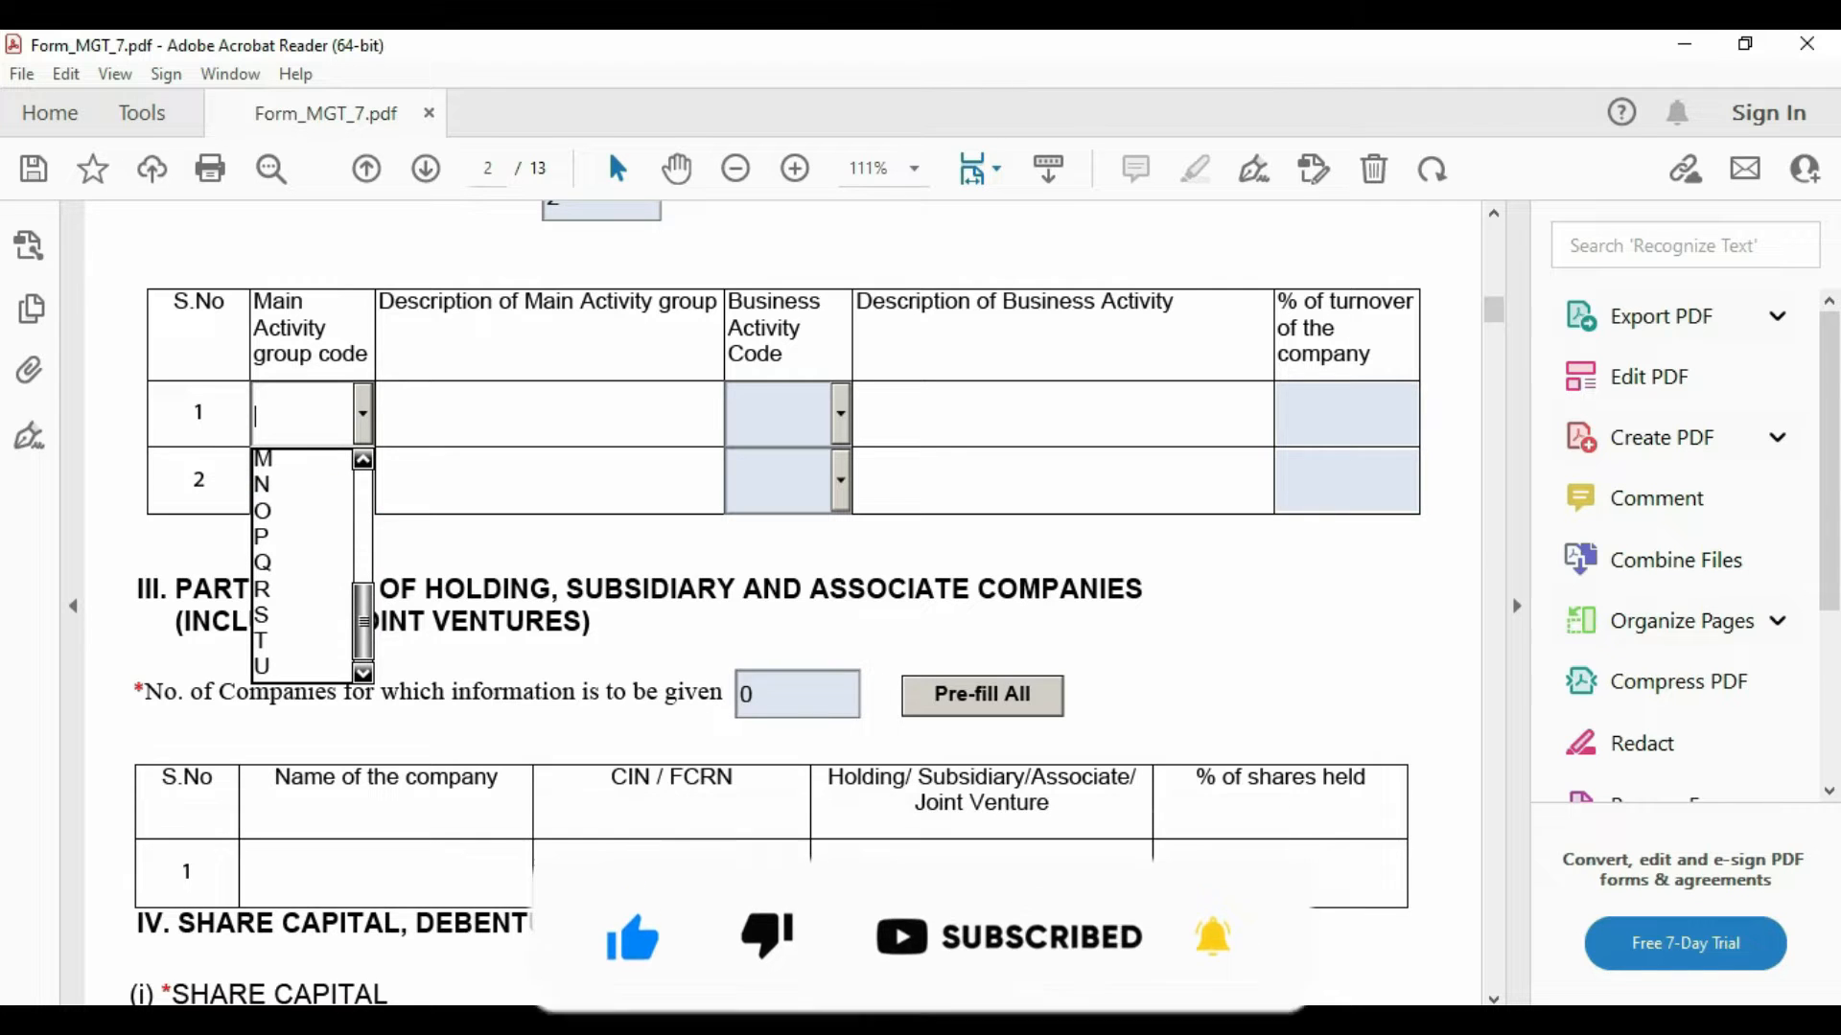
Step: Open Form_MGT-7_help and consult its table of main activity group codes and business activity codes
mouse_move(826, 1018)
click(831, 983)
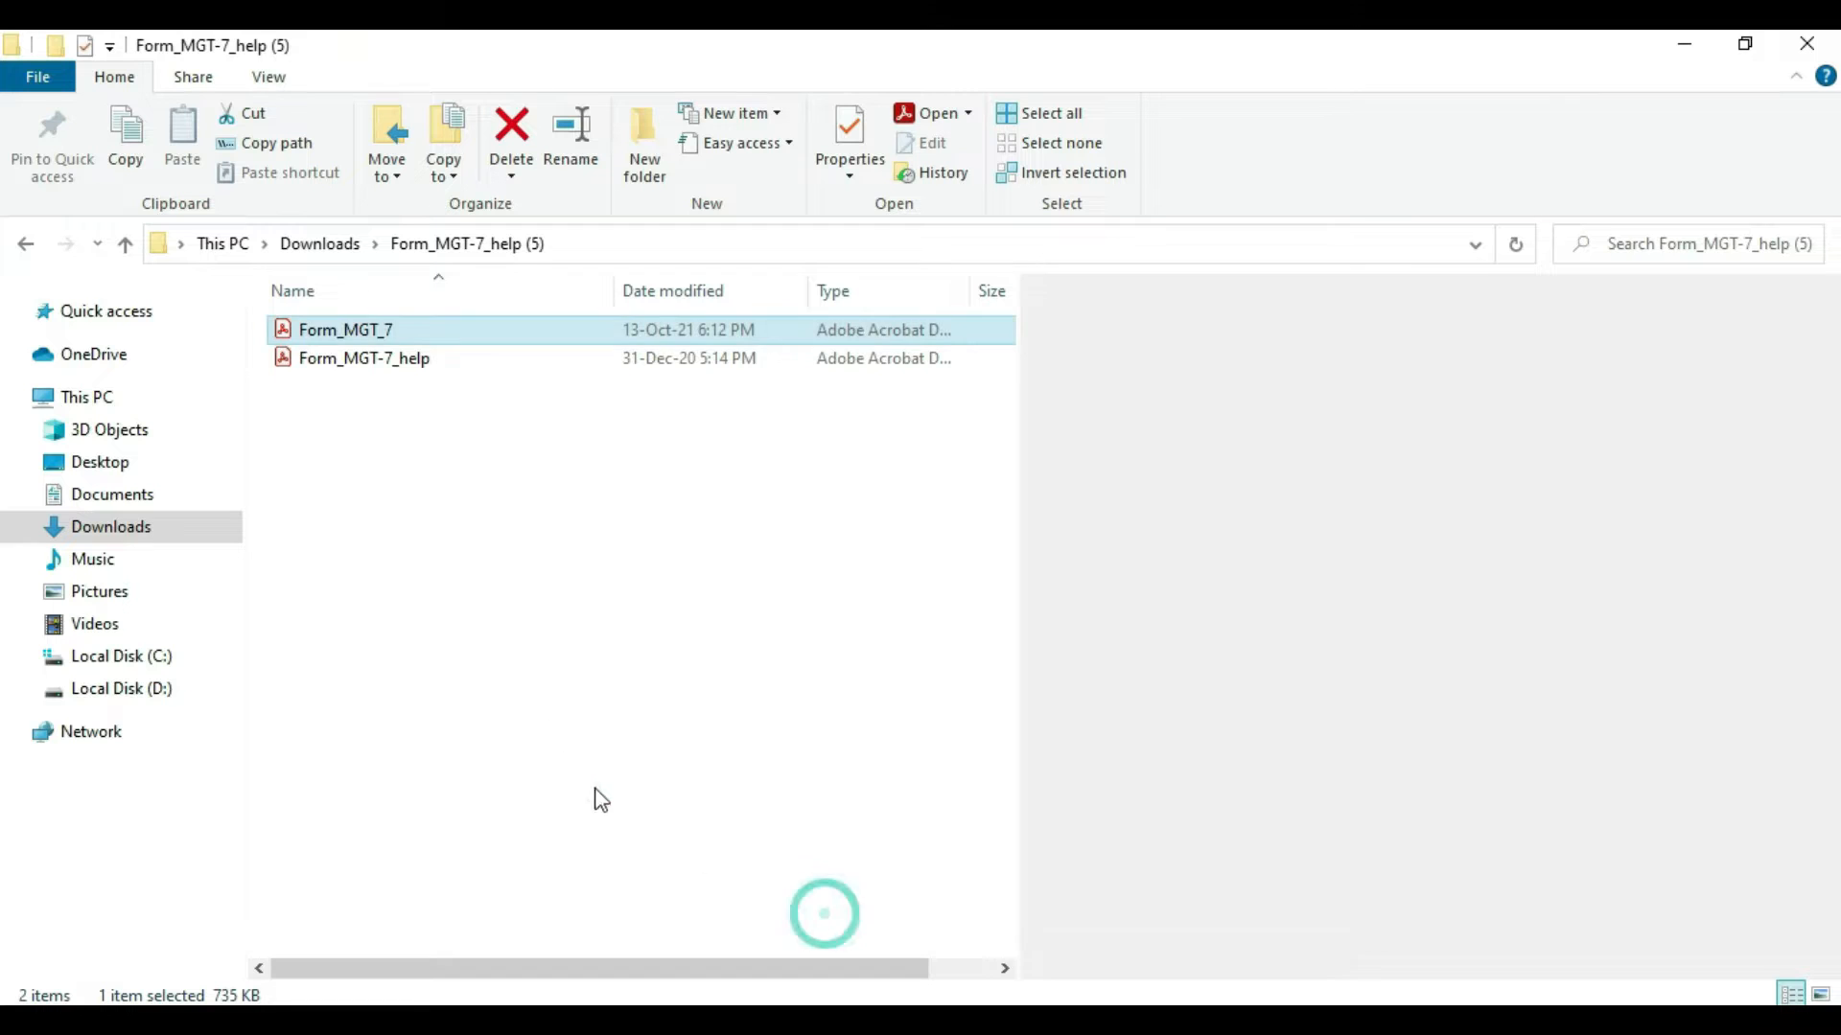
click(441, 368)
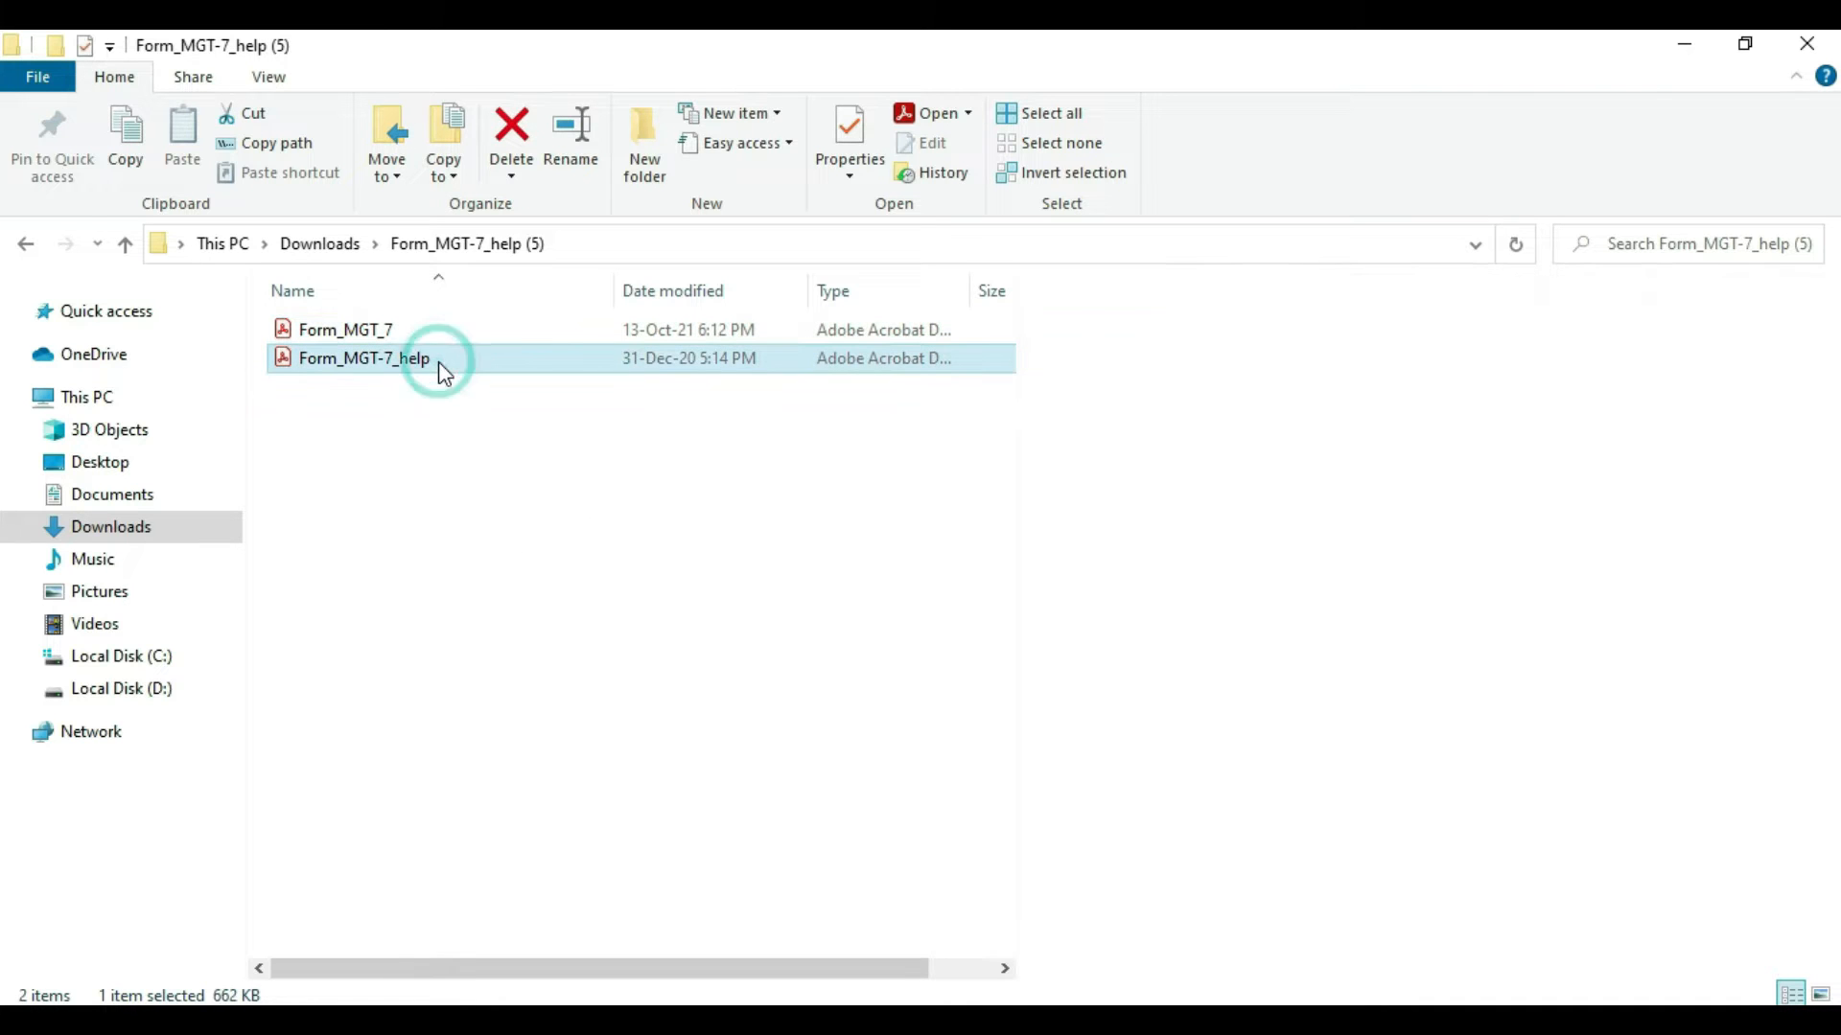
double_click(439, 361)
drag(1493, 319, 1523, 833)
scroll(479, 484, down, 5)
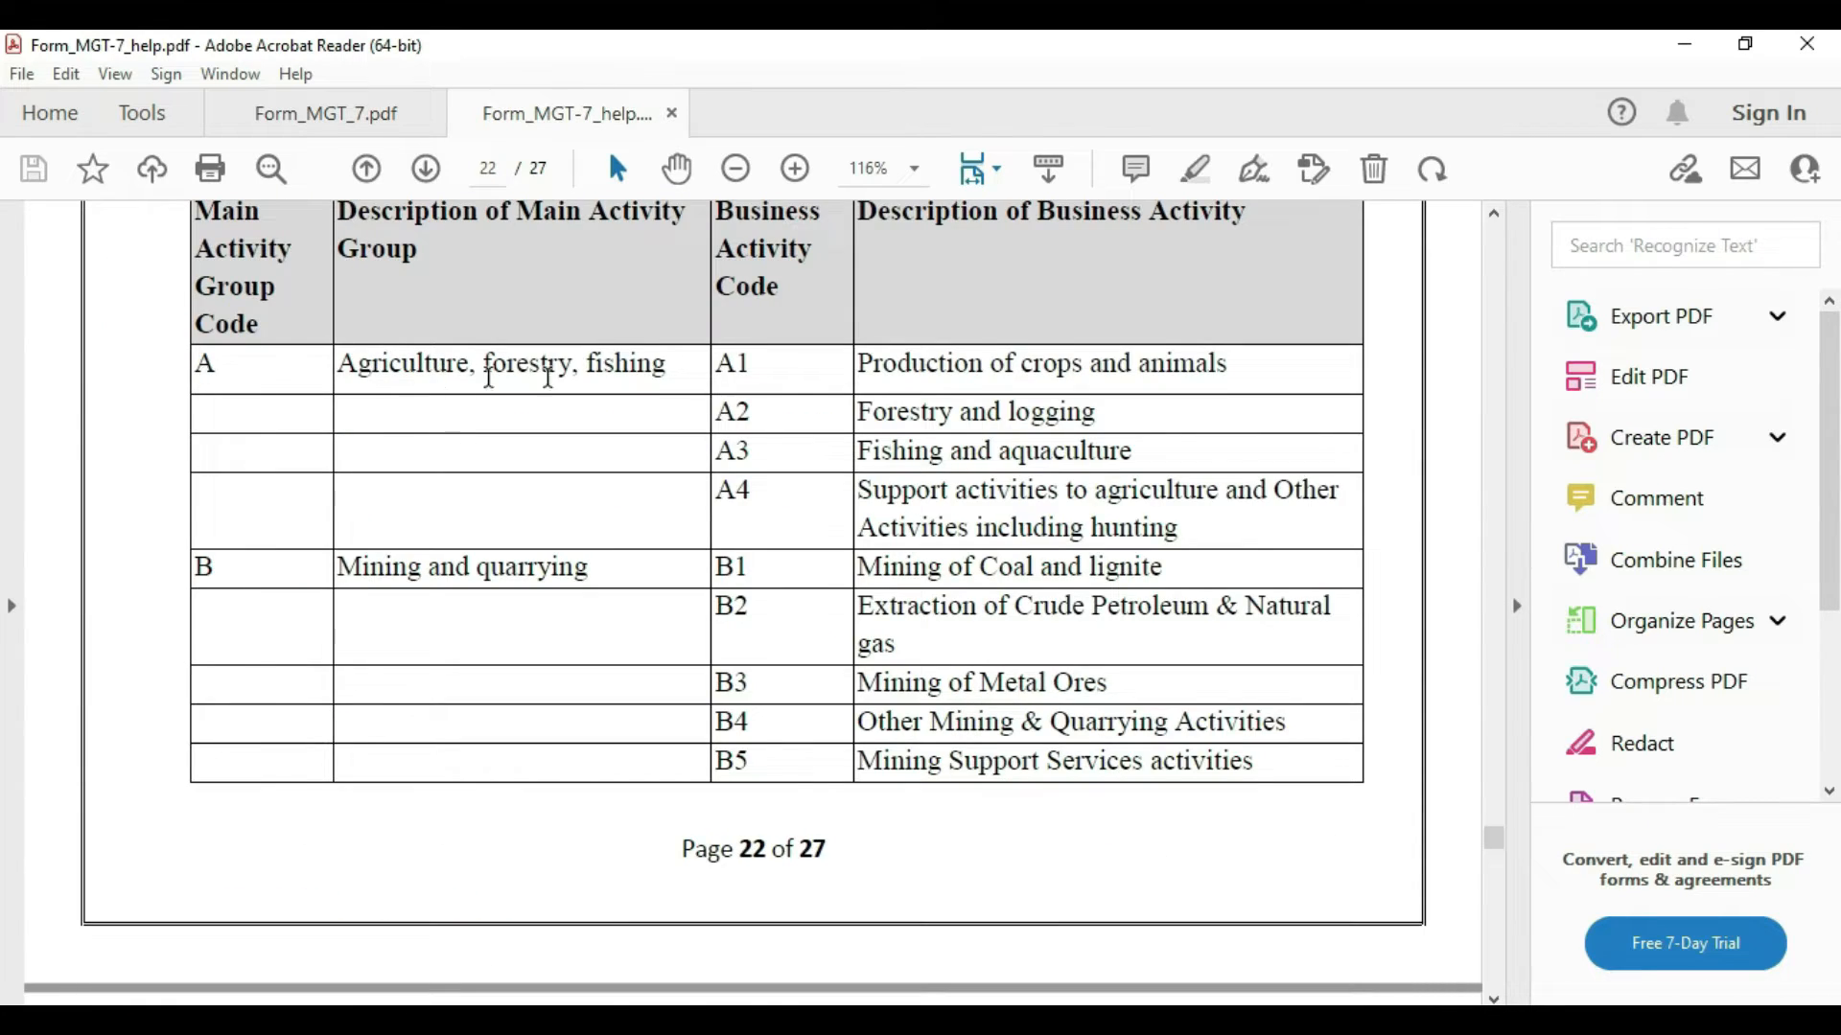
scroll(731, 412, down, 8)
scroll(997, 484, down, 6)
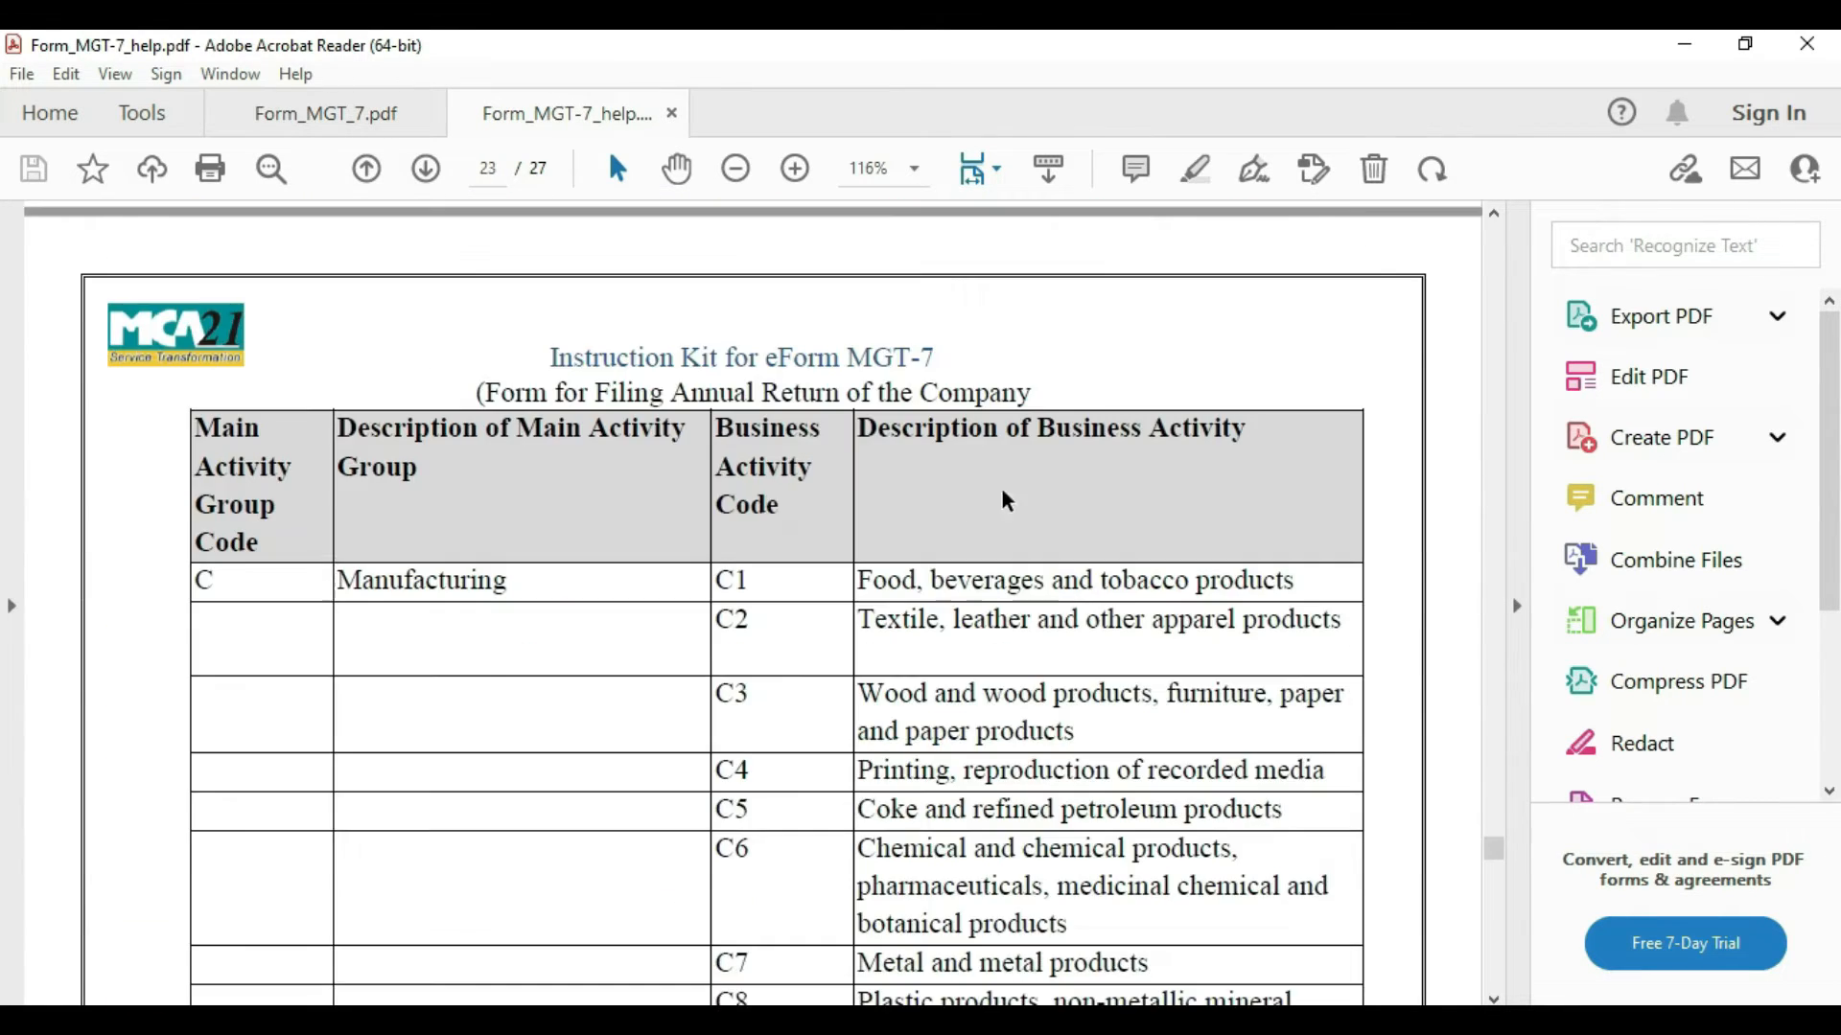
scroll(818, 390, up, 10)
Step: Return to Form_MGT_7 and fill the first business activity with group code A, activity code A1 and 50 % of turnover
key(ctrl+Tab)
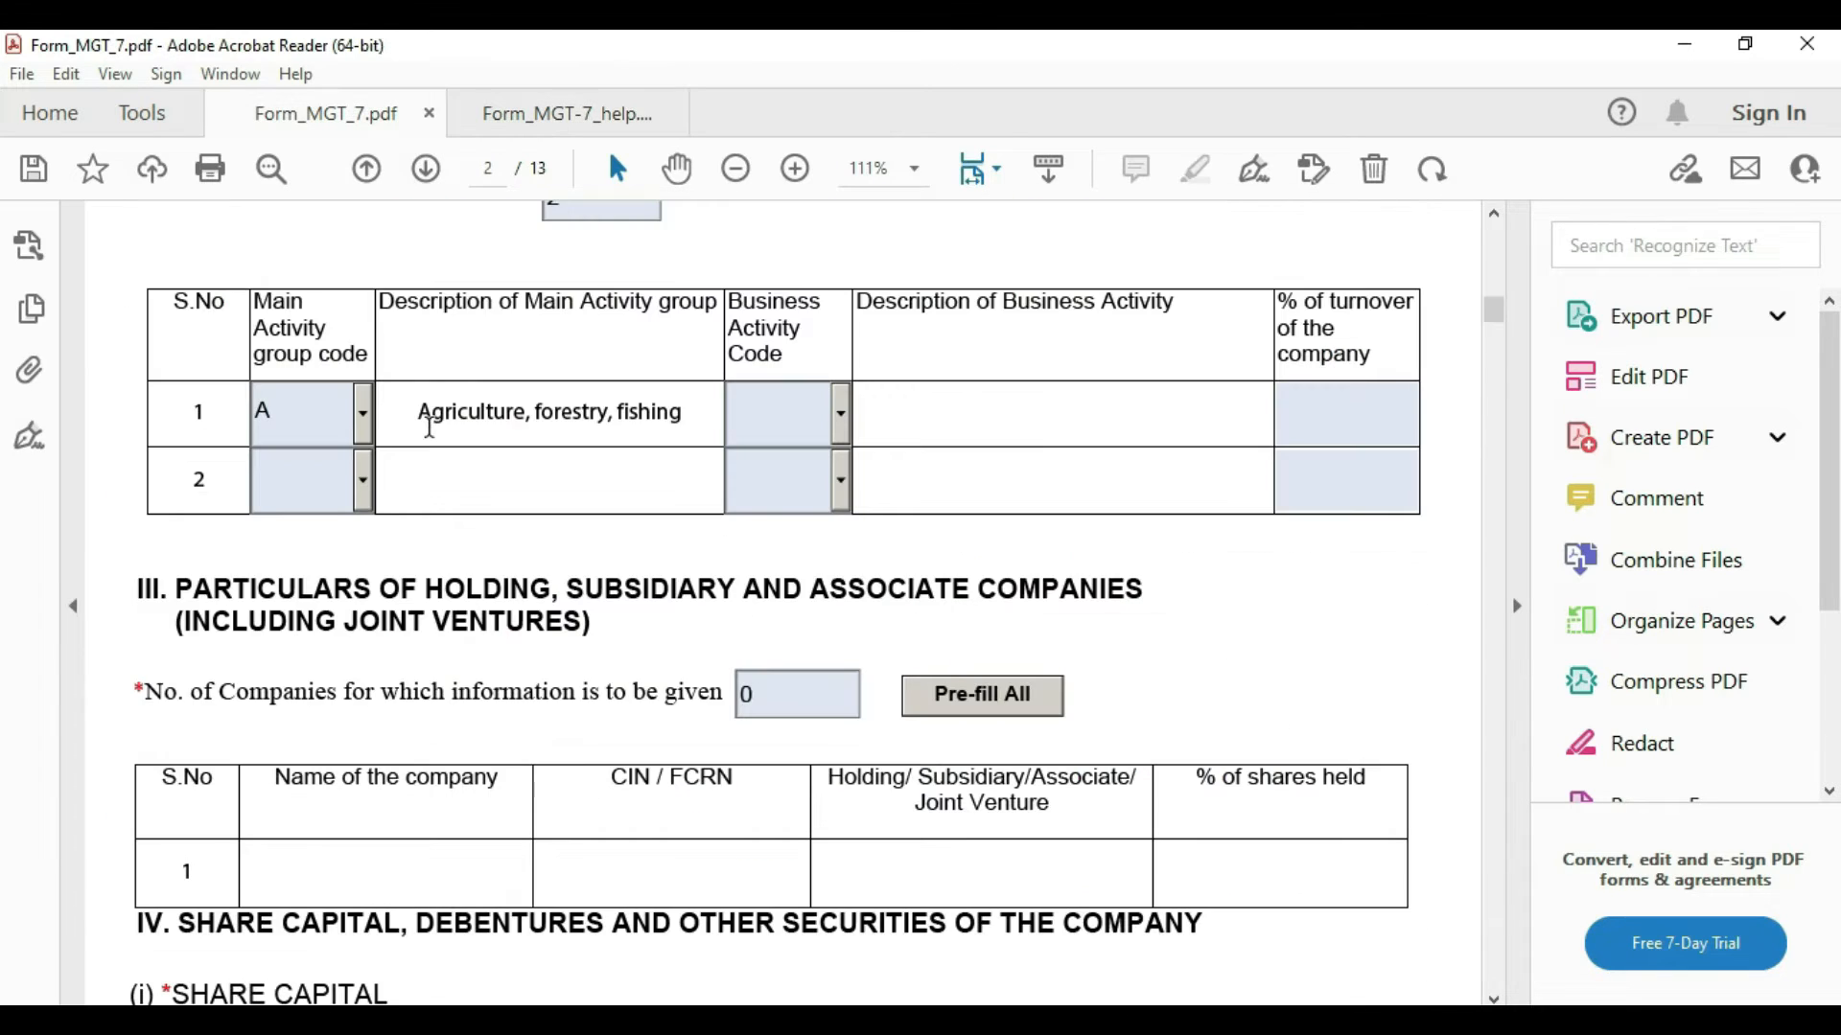
click(841, 413)
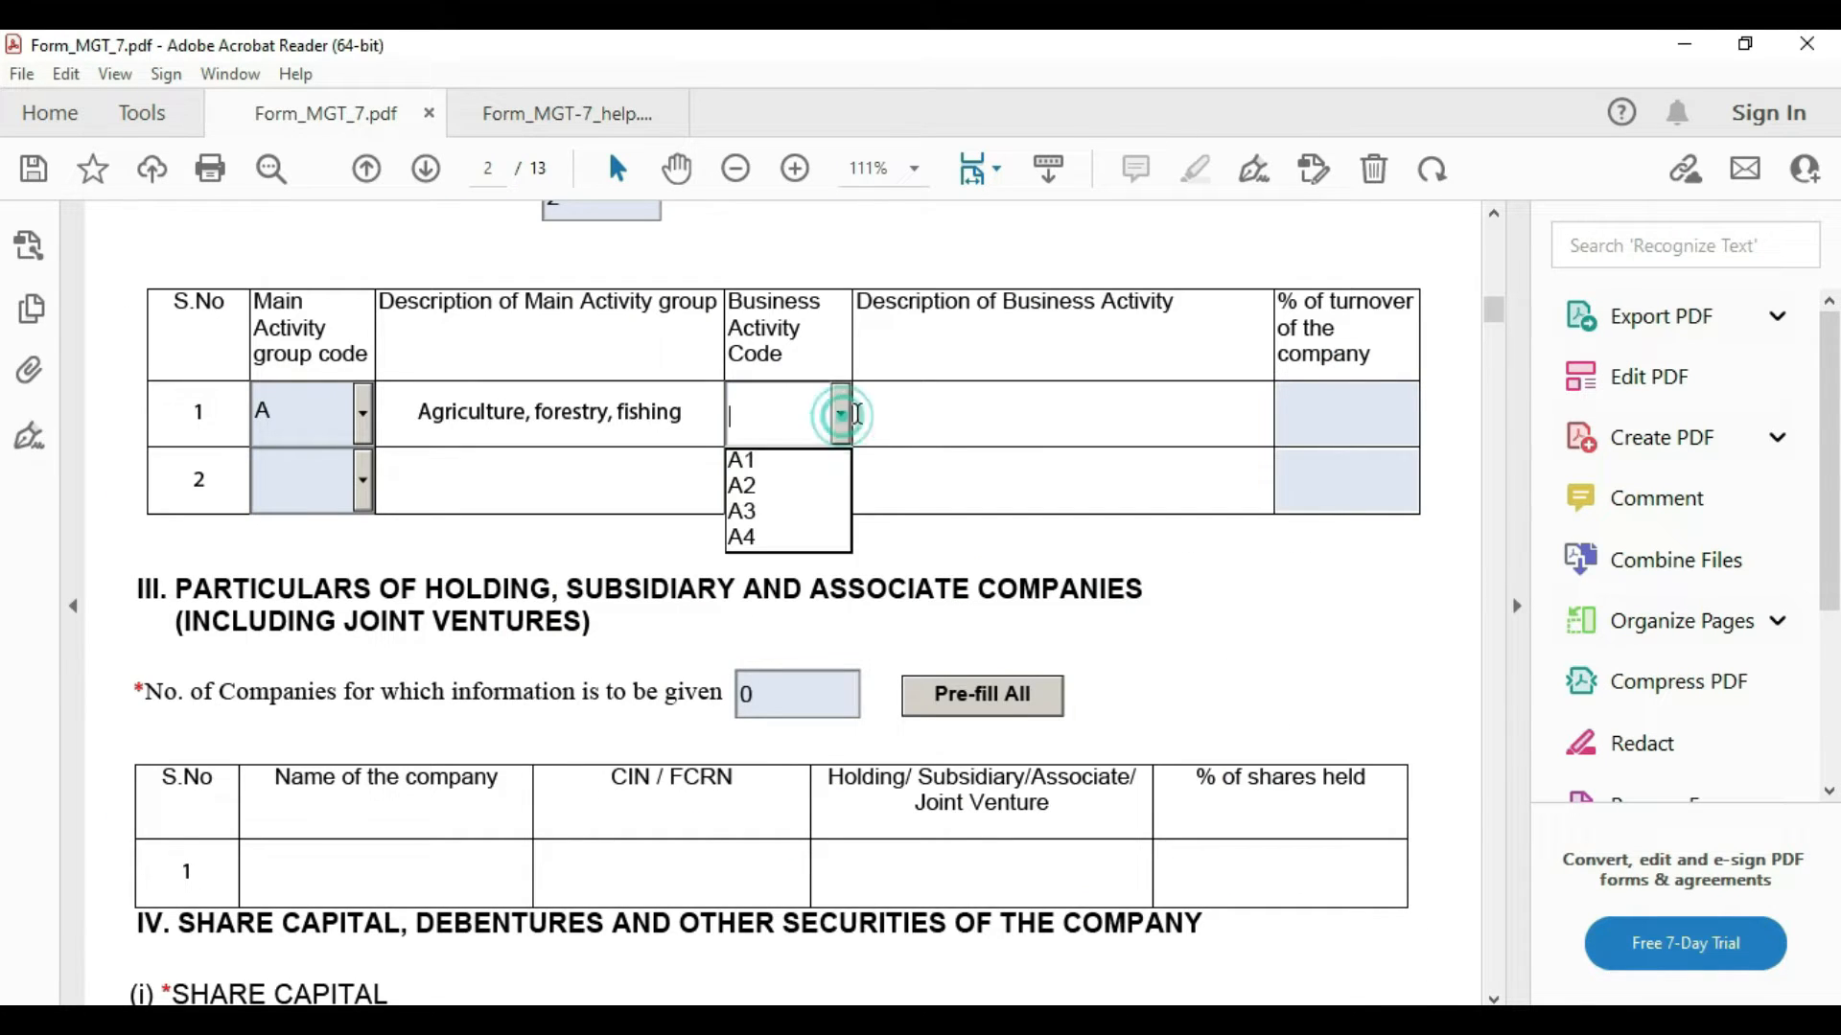
click(767, 461)
click(1347, 399)
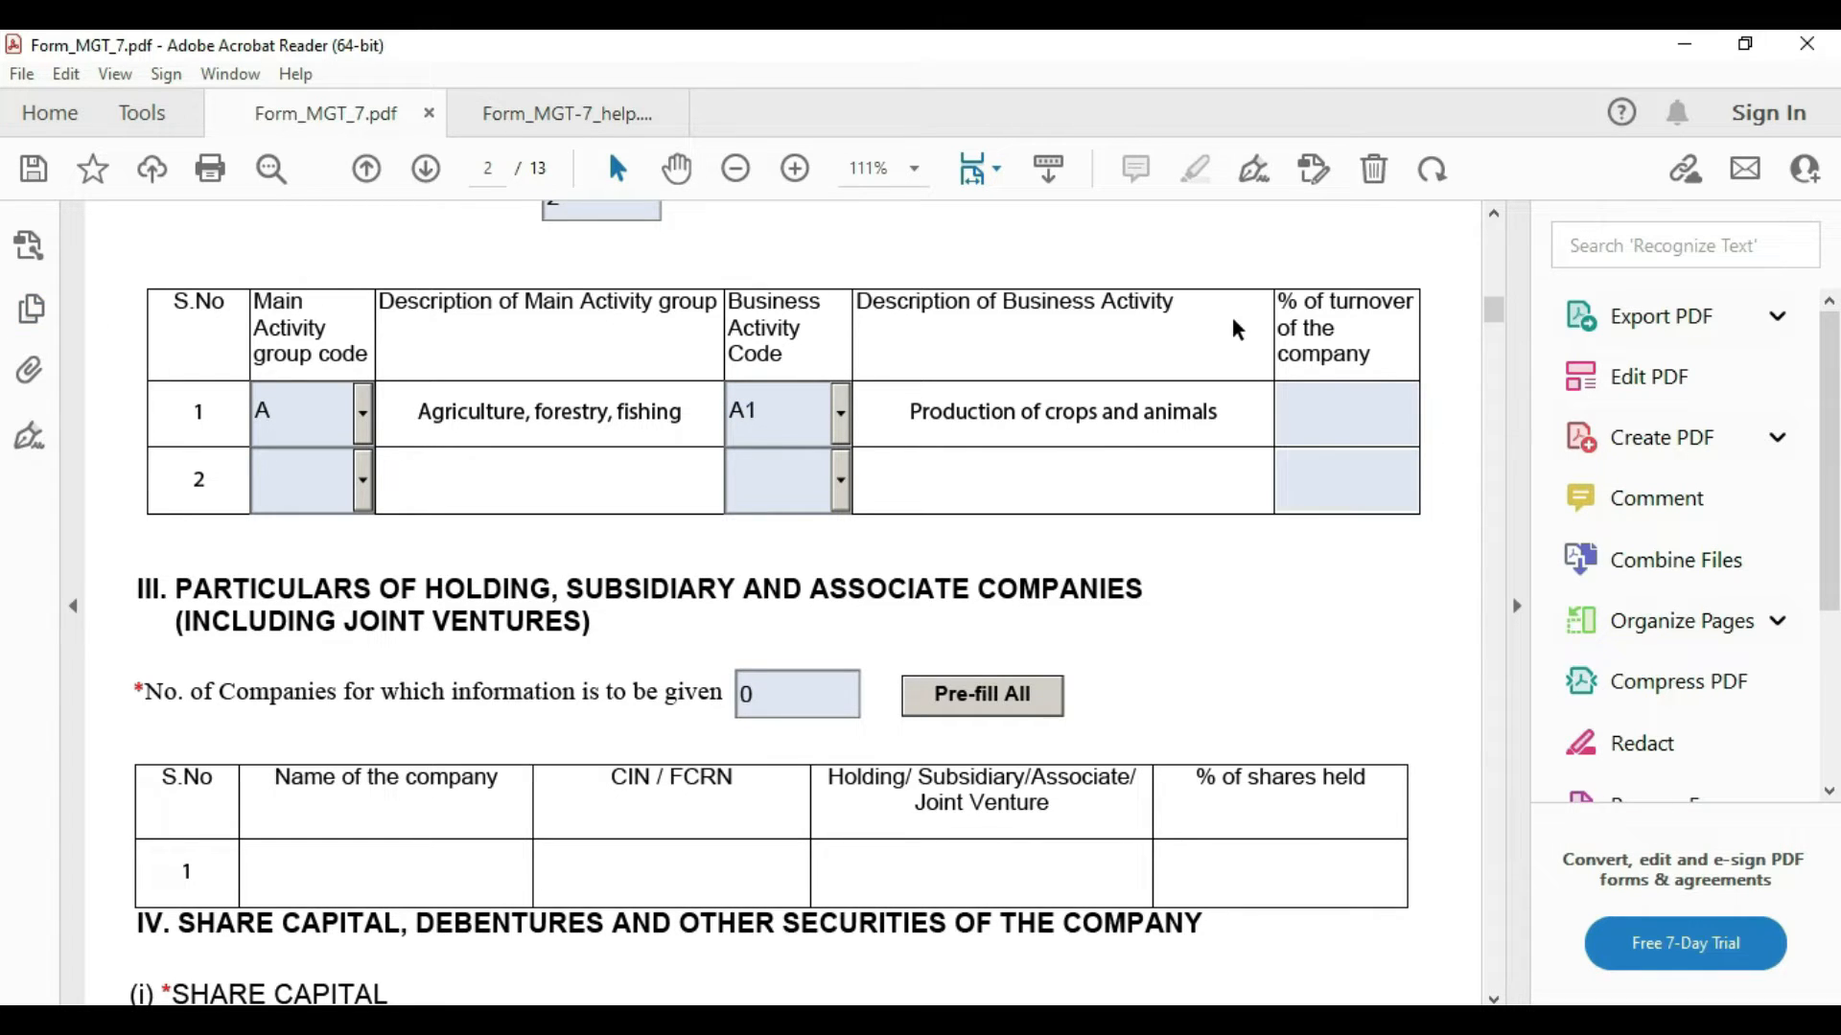
click(1343, 408)
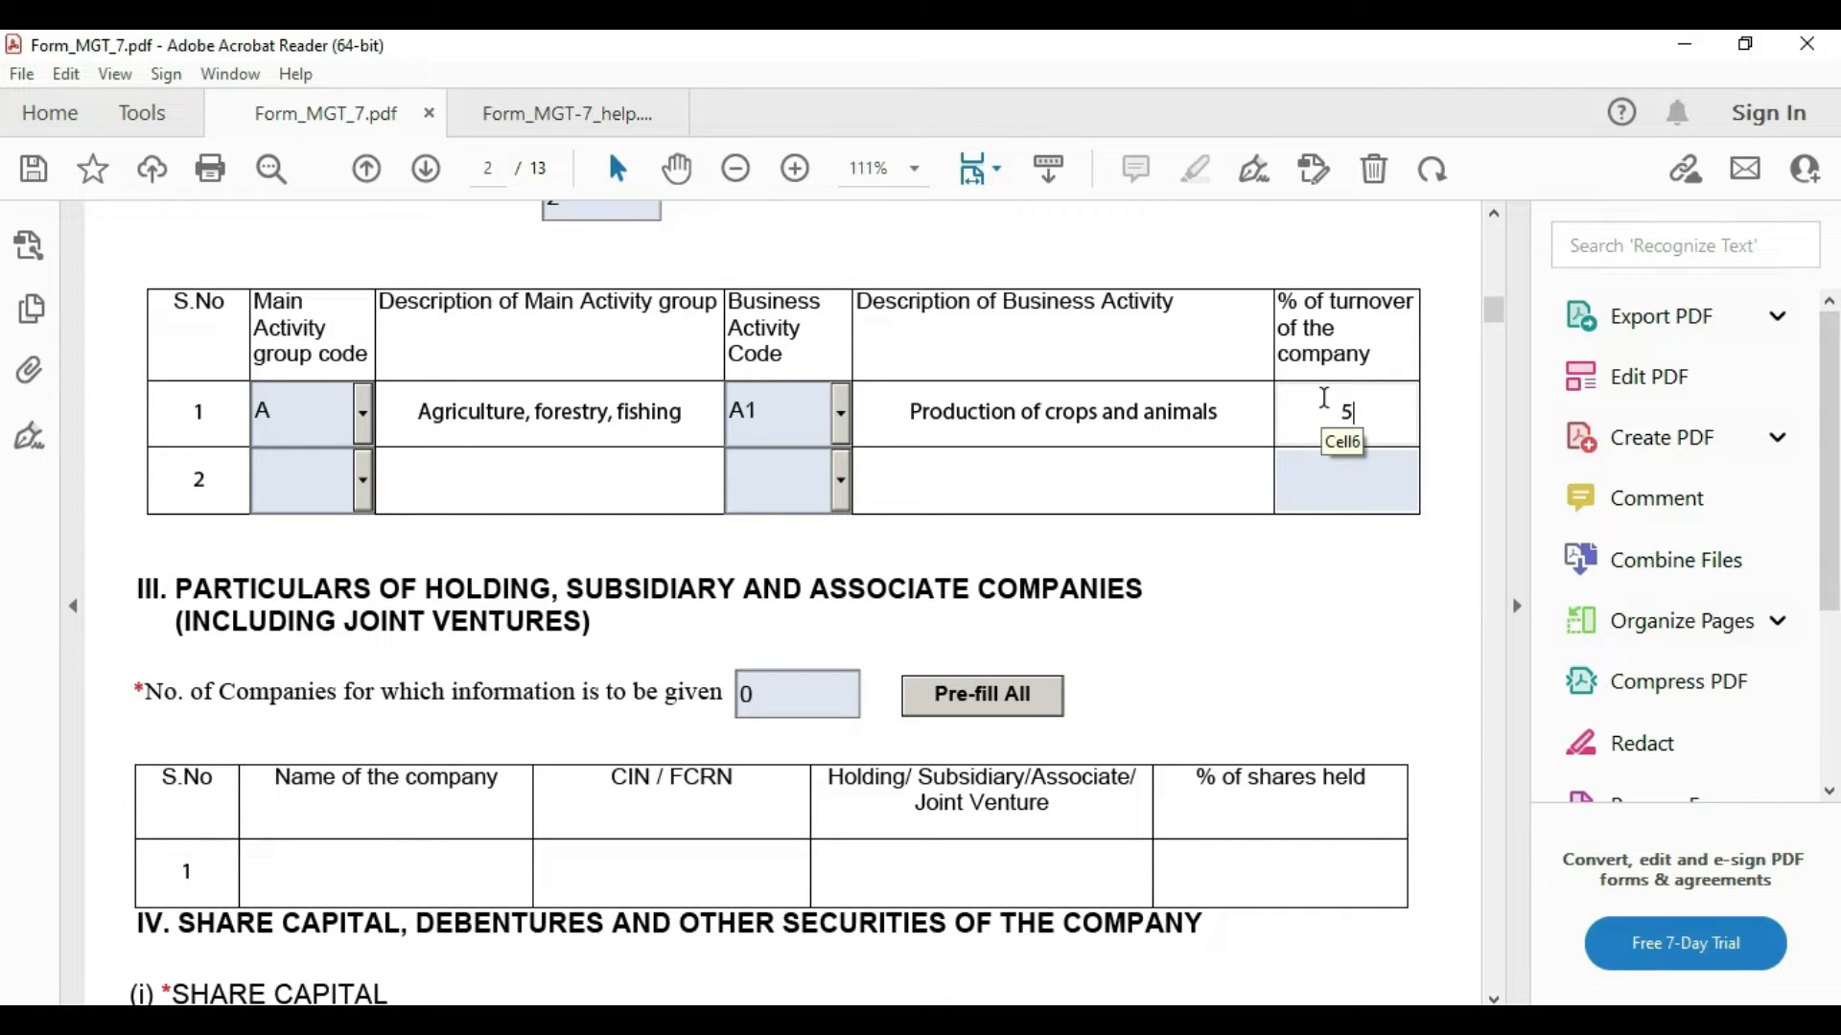
text(0)
Step: Fill the second business activity with main activity group code A, business activity code A3 and 50 % of turnover
click(363, 479)
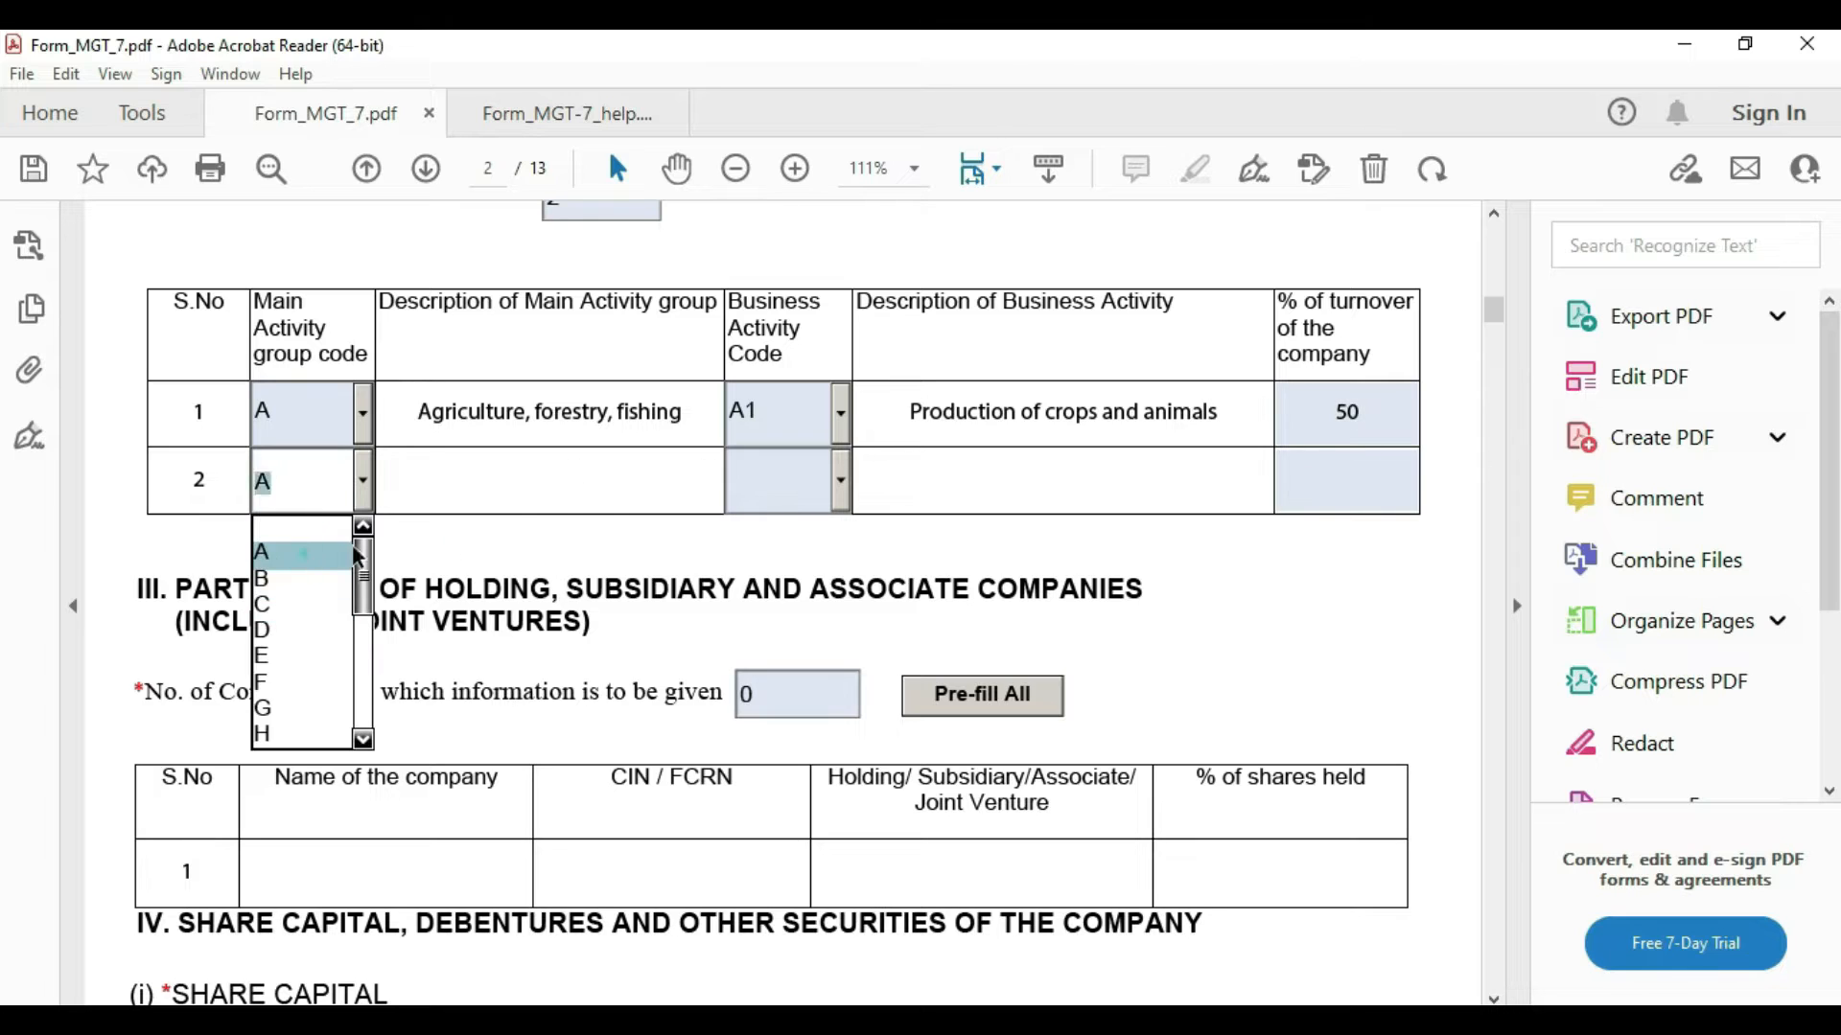
click(287, 544)
click(840, 489)
click(741, 578)
click(1326, 485)
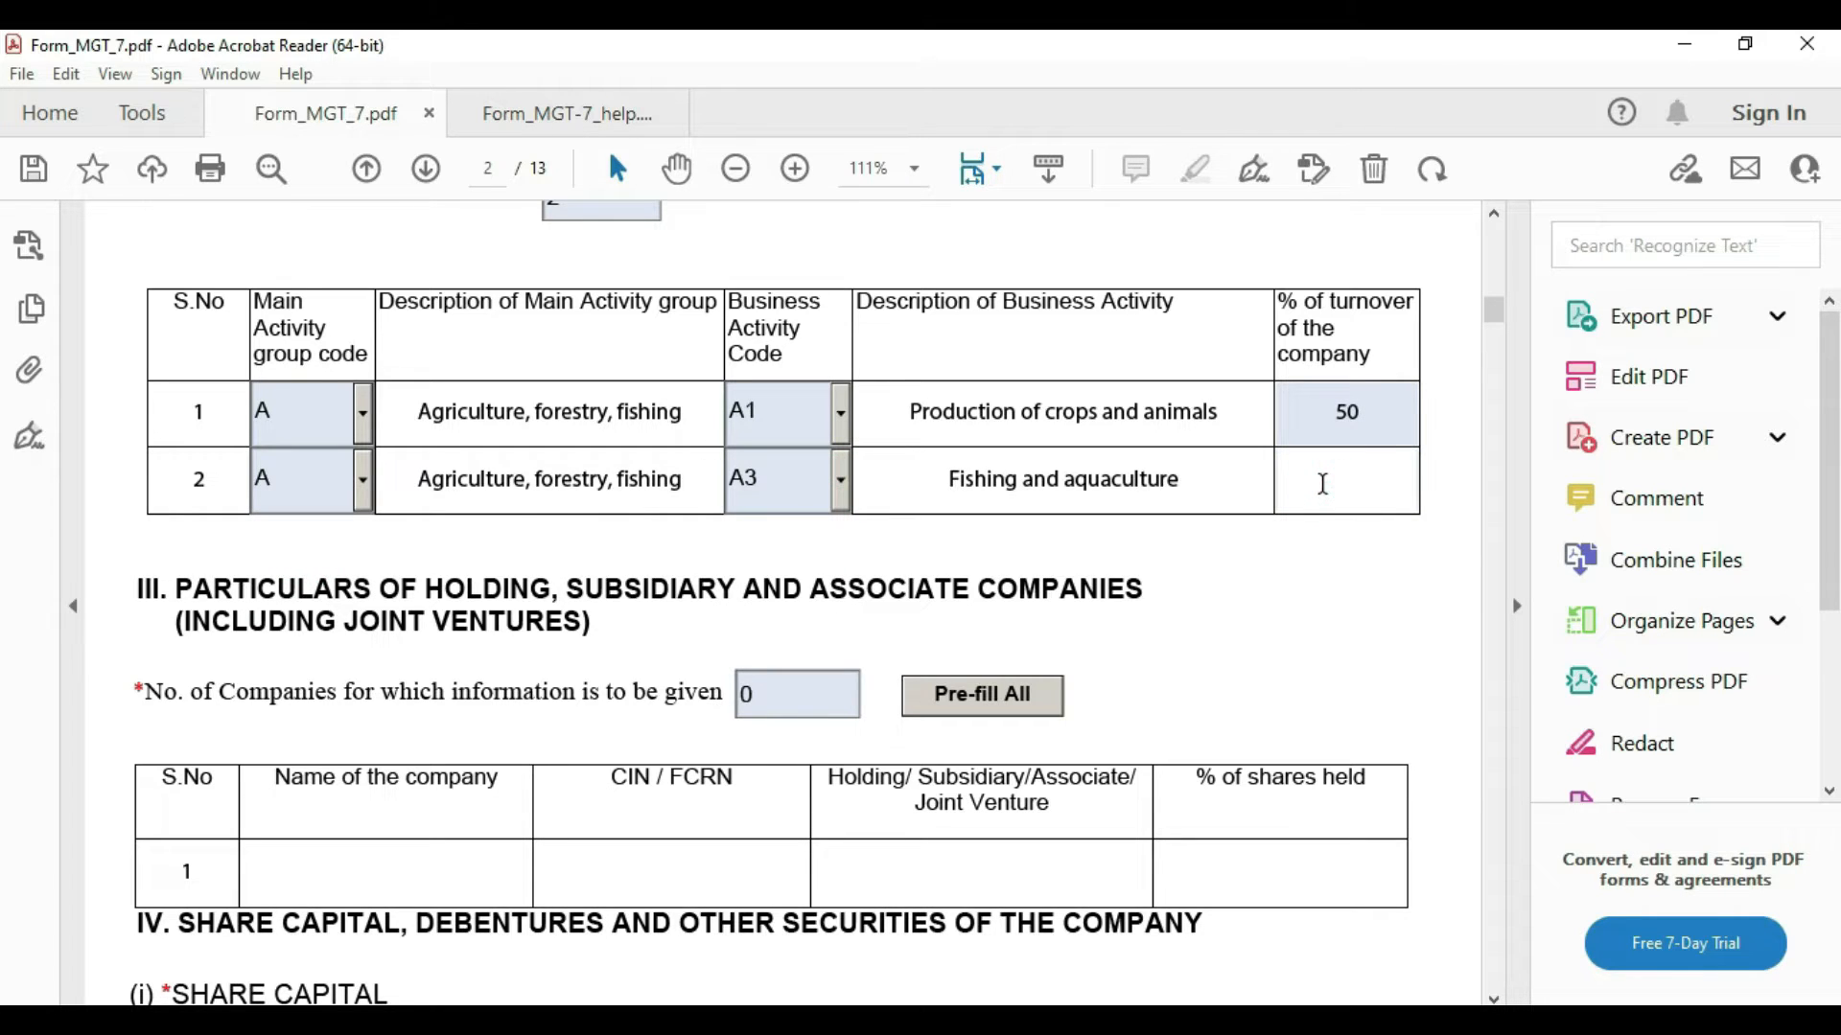
text(50)
click(1332, 599)
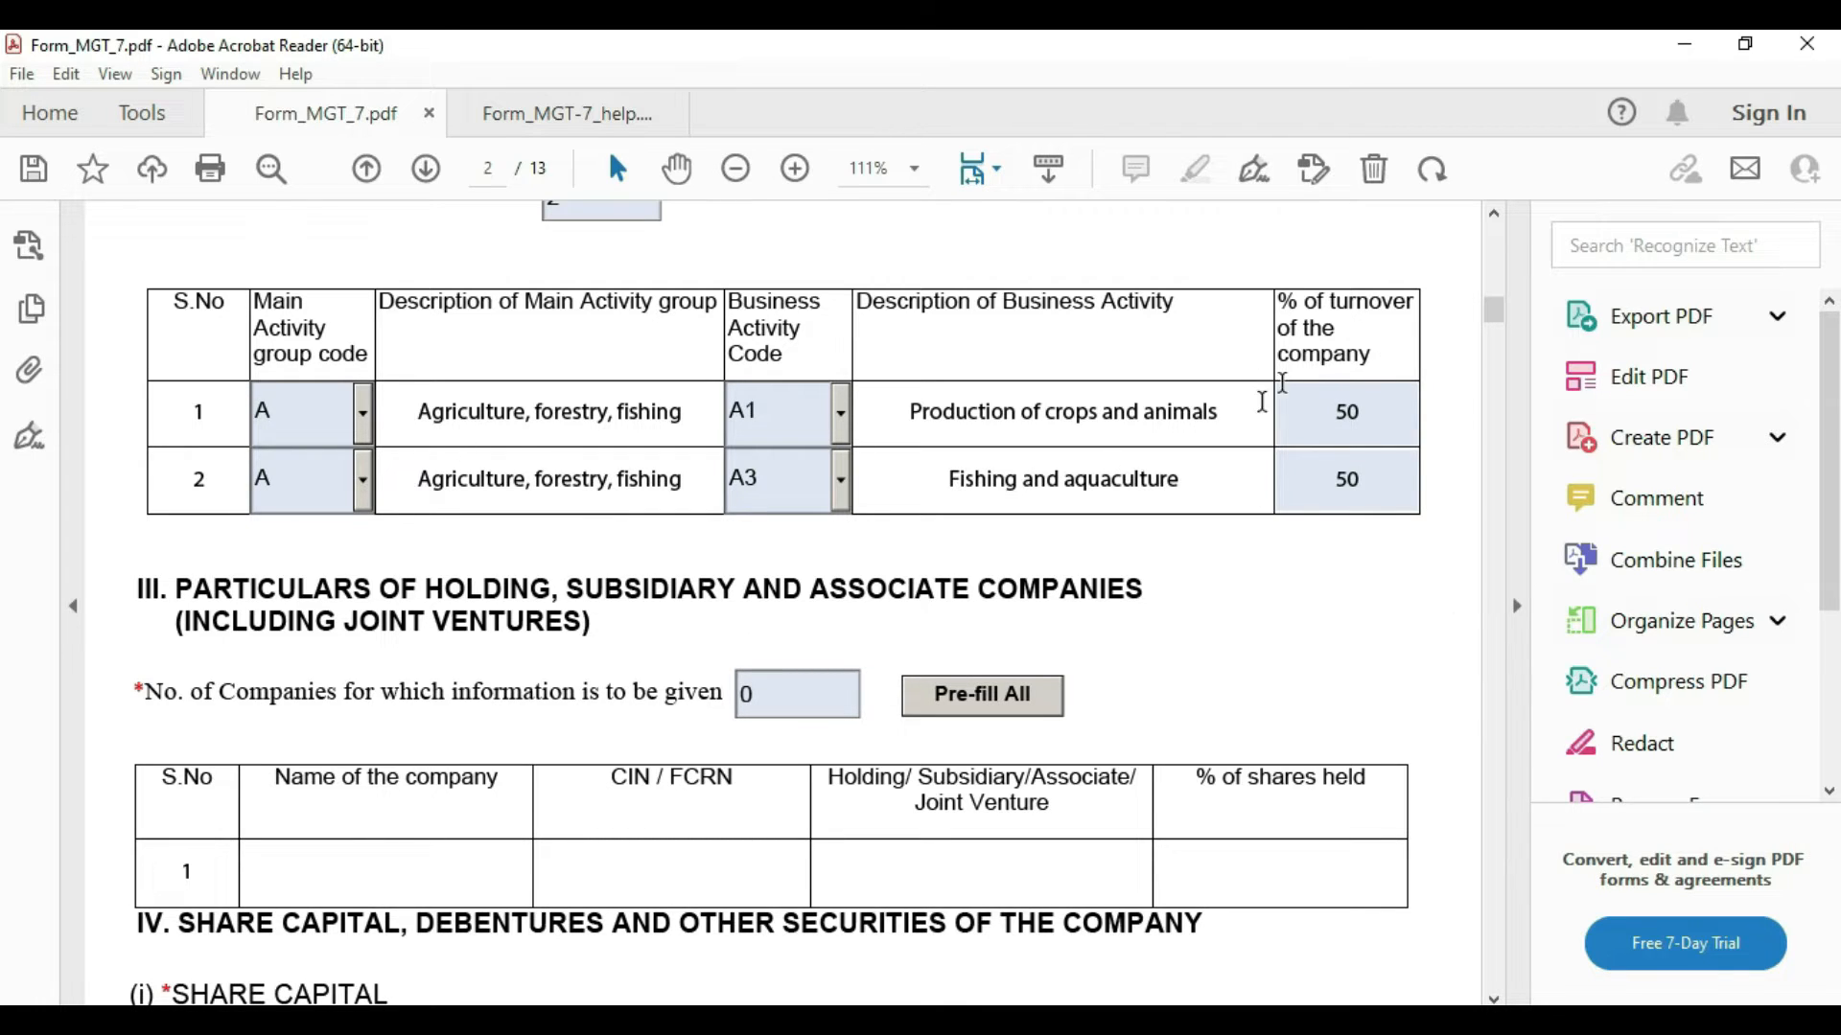
Step: Set the number of holding, subsidiary and associate companies in section III to 1
scroll(1244, 548, down, 3)
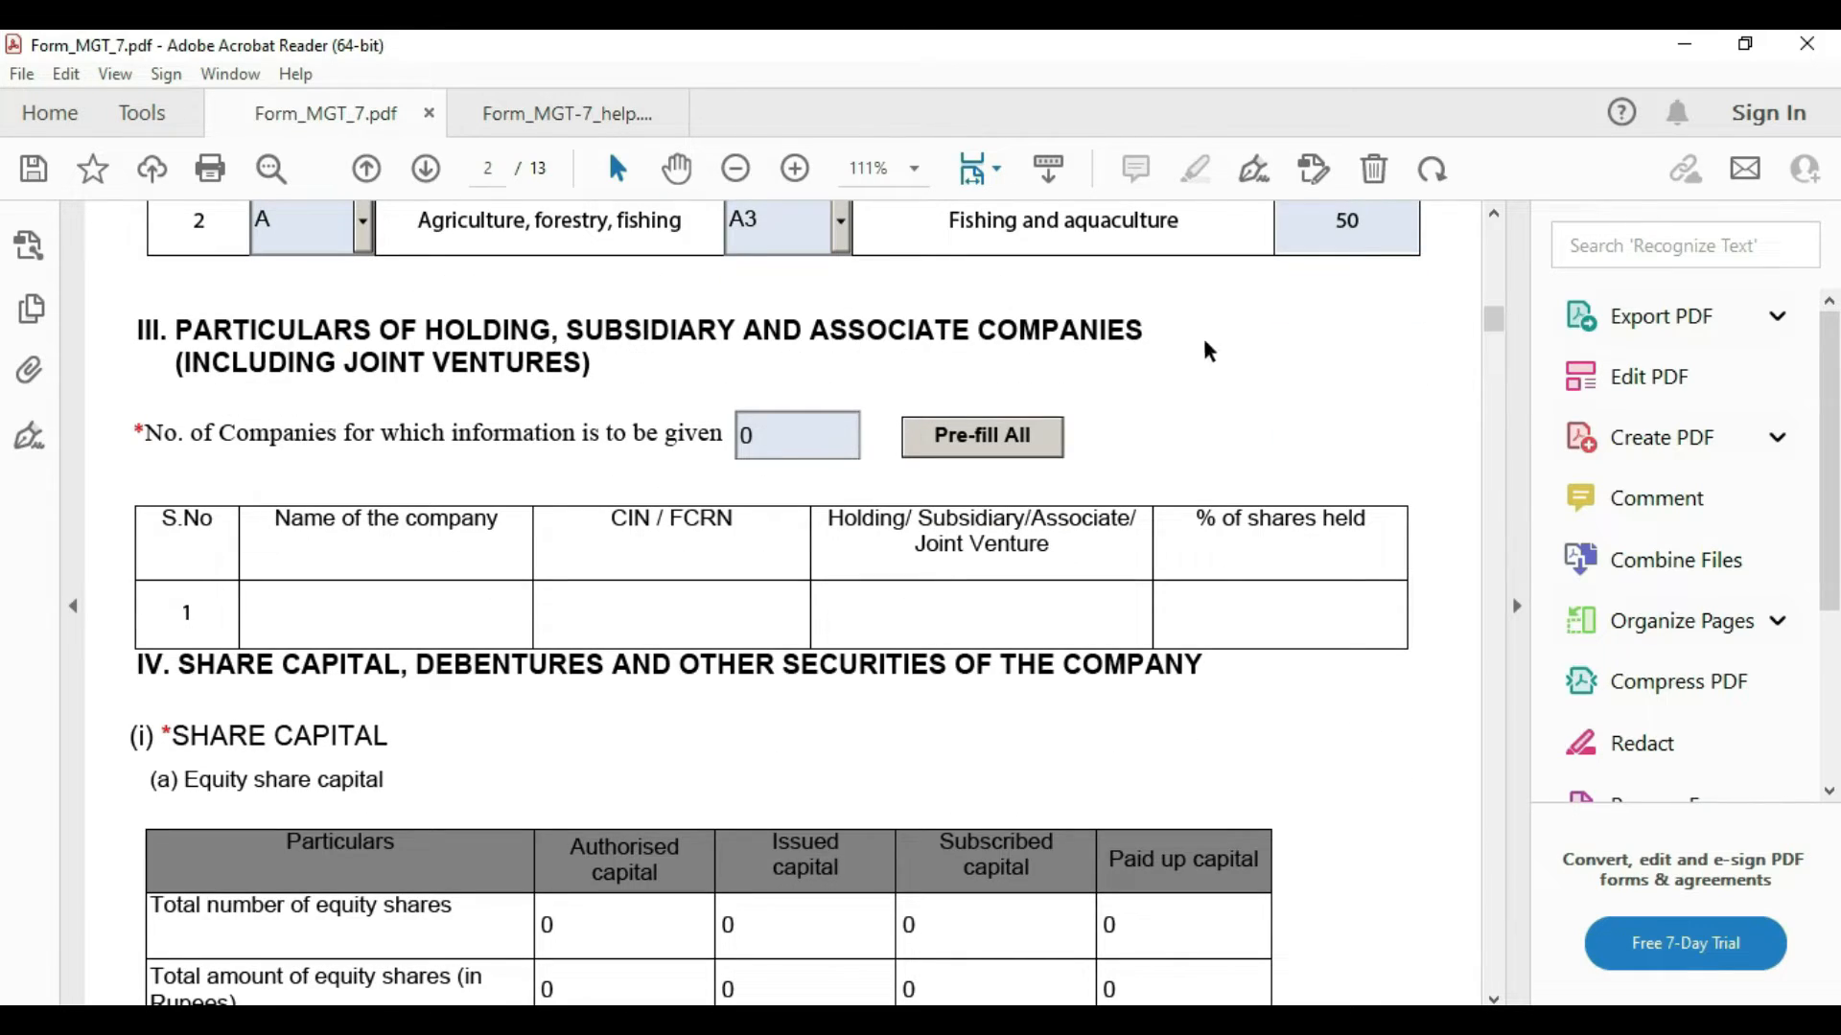
scroll(1023, 370, down, 2)
scroll(820, 333, up, 2)
click(759, 446)
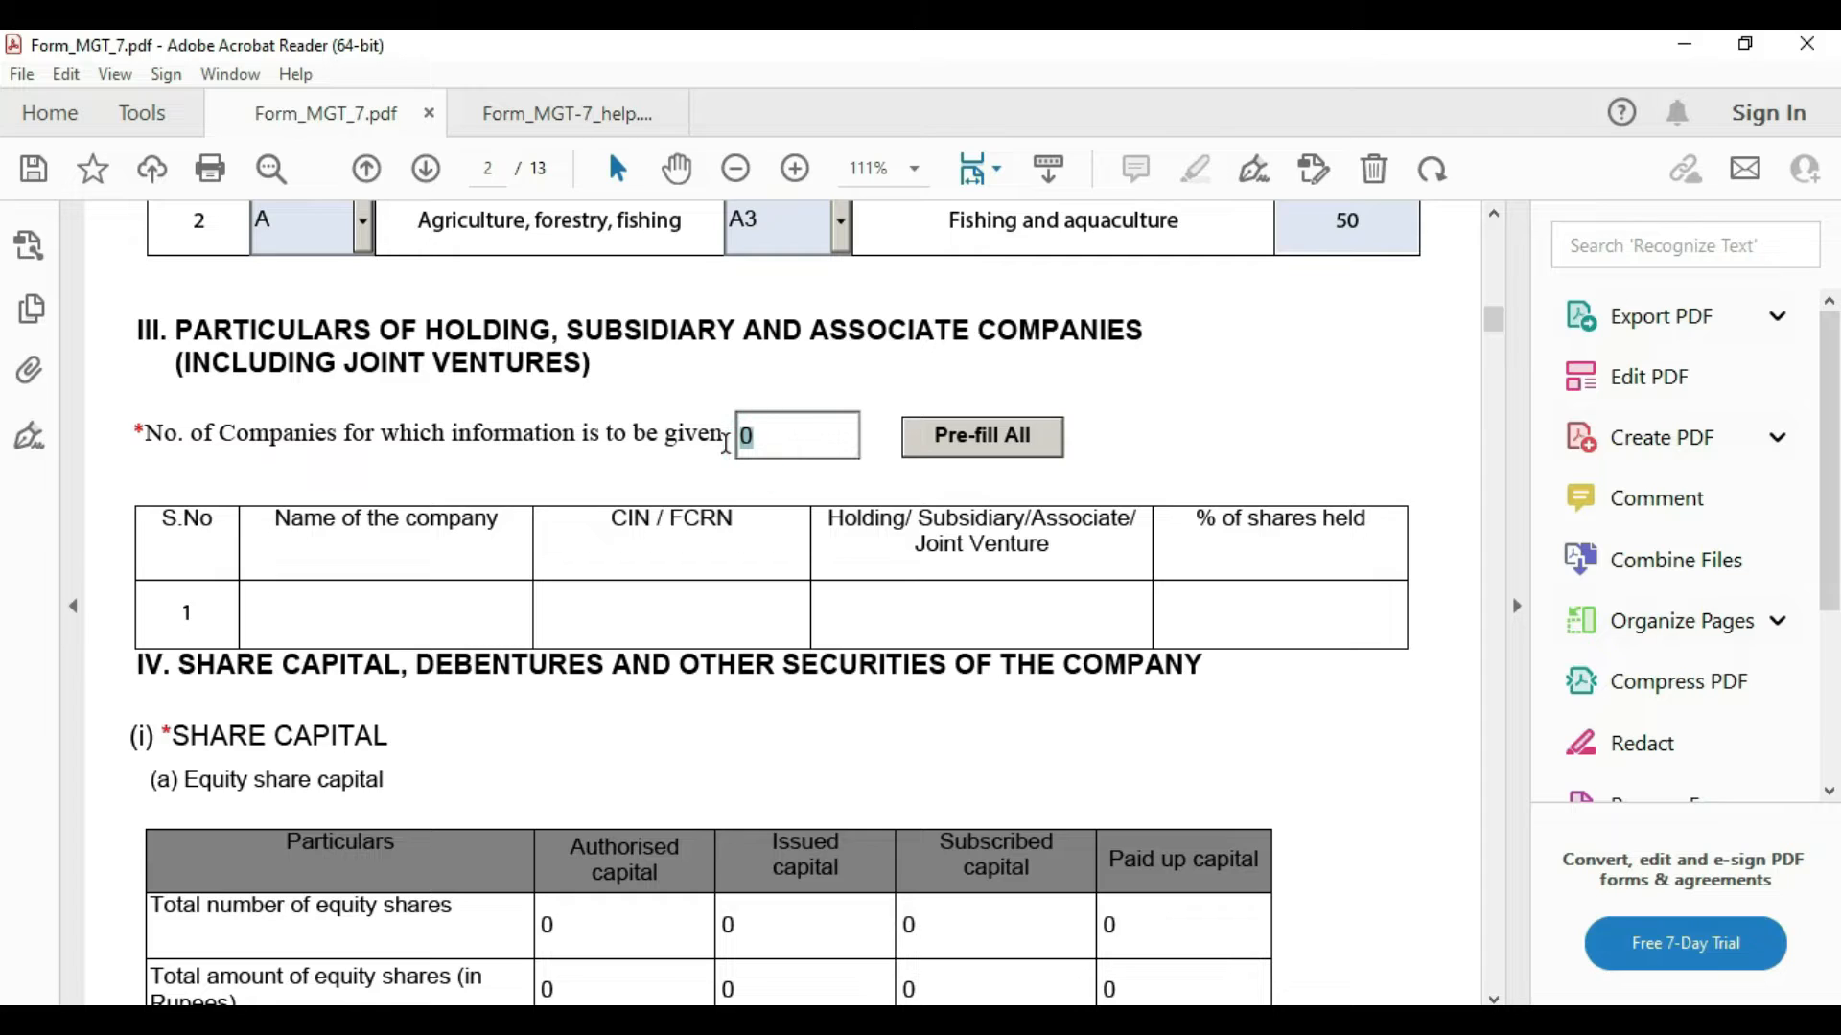
text(1)
click(1163, 399)
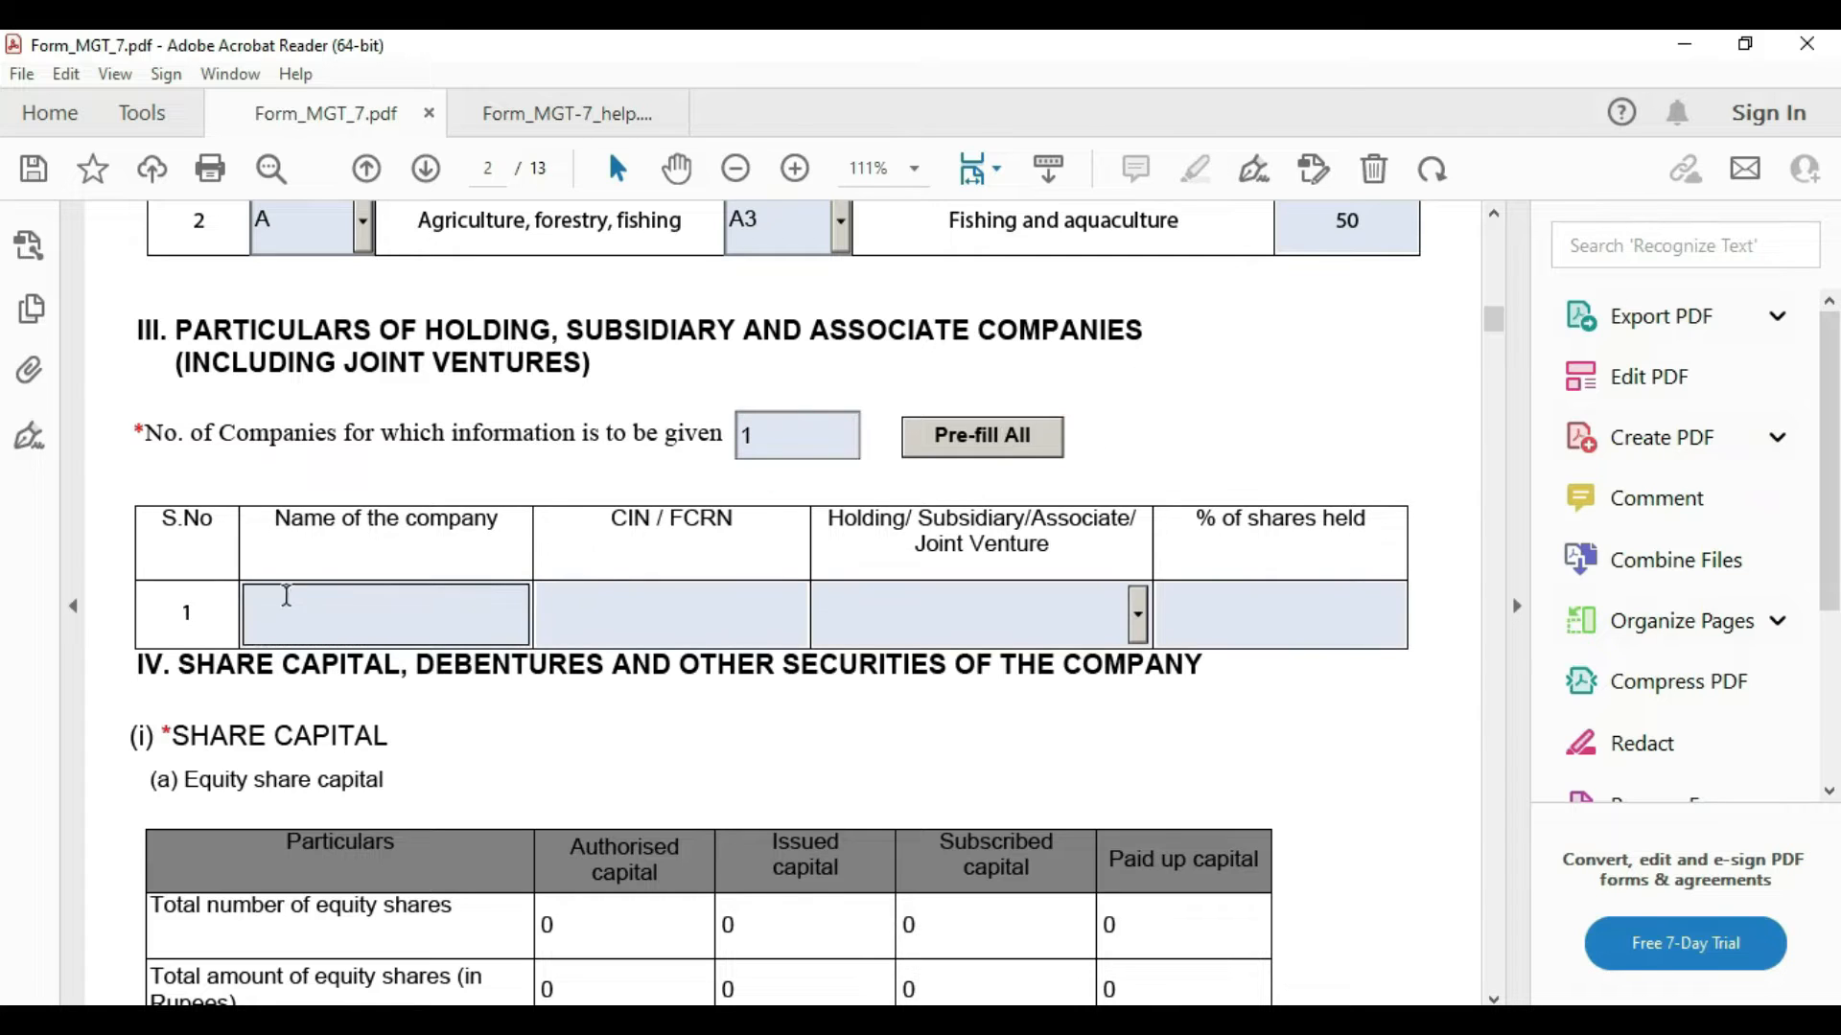
Step: Go through the company row's name, CIN/FCRN, relationship and percentage of shares fields, and reset the number of companies to 0
click(383, 608)
click(662, 629)
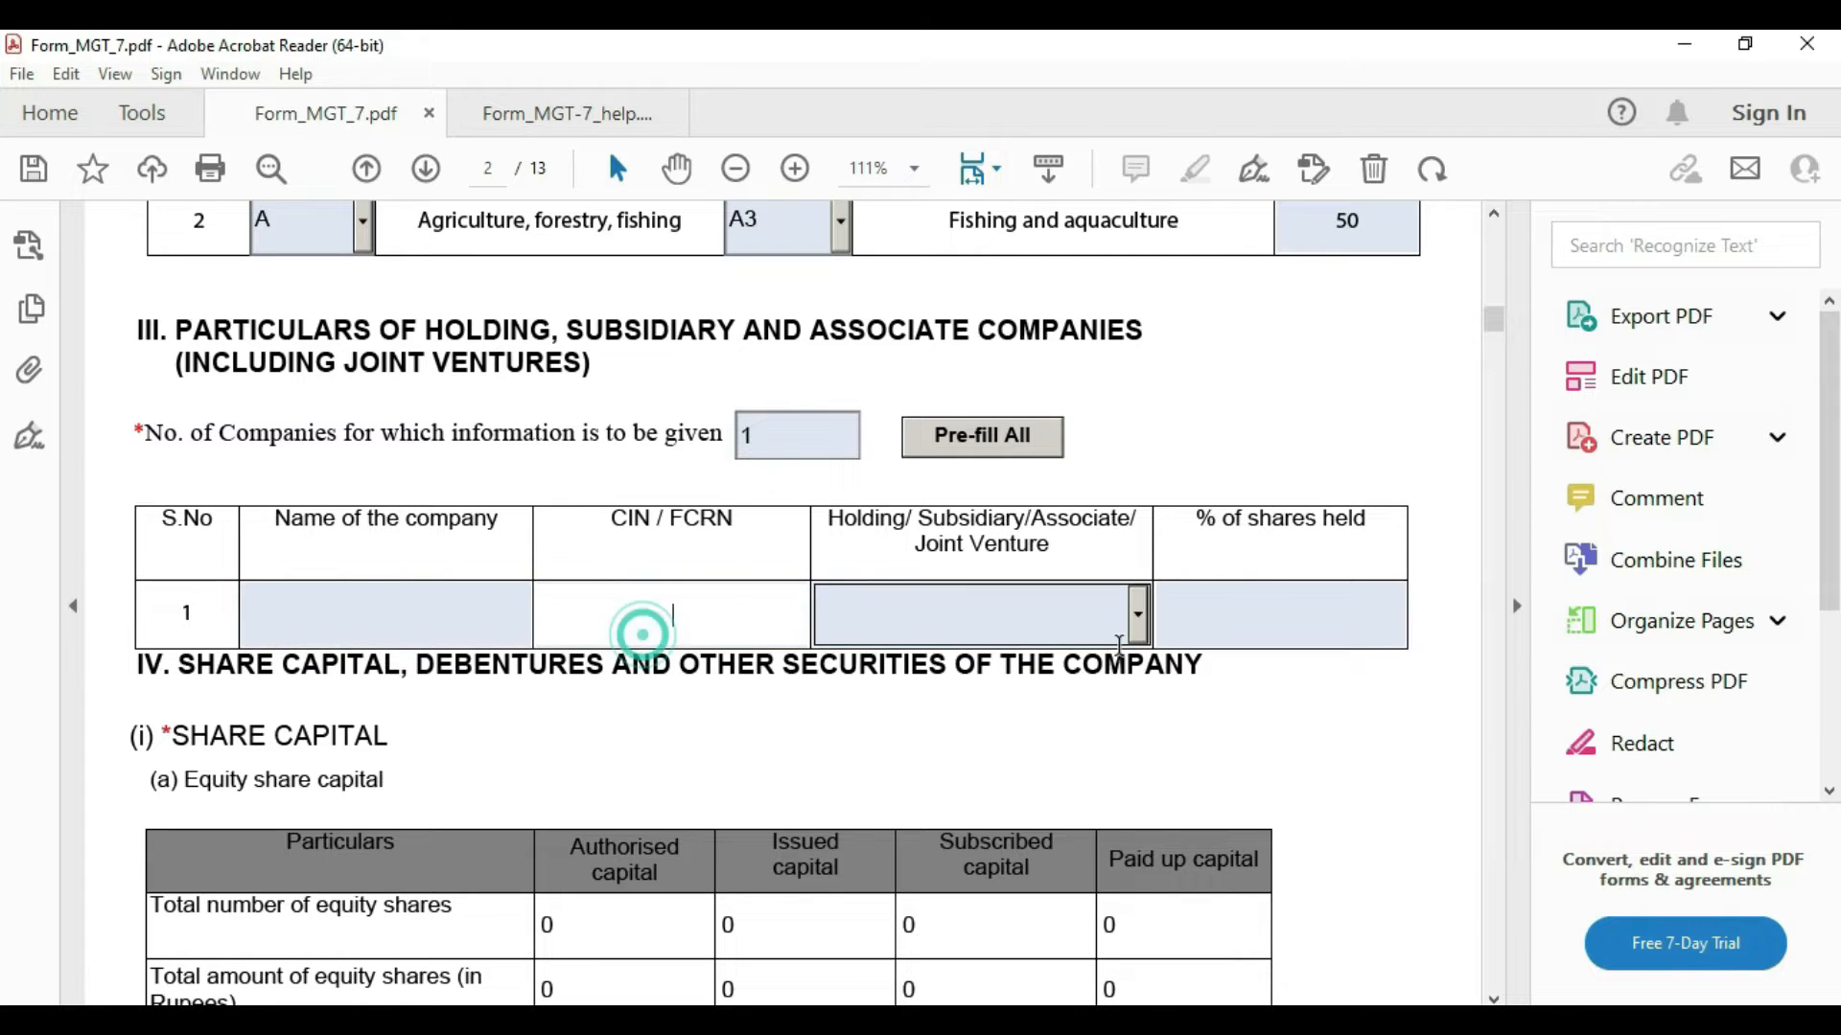
click(1145, 622)
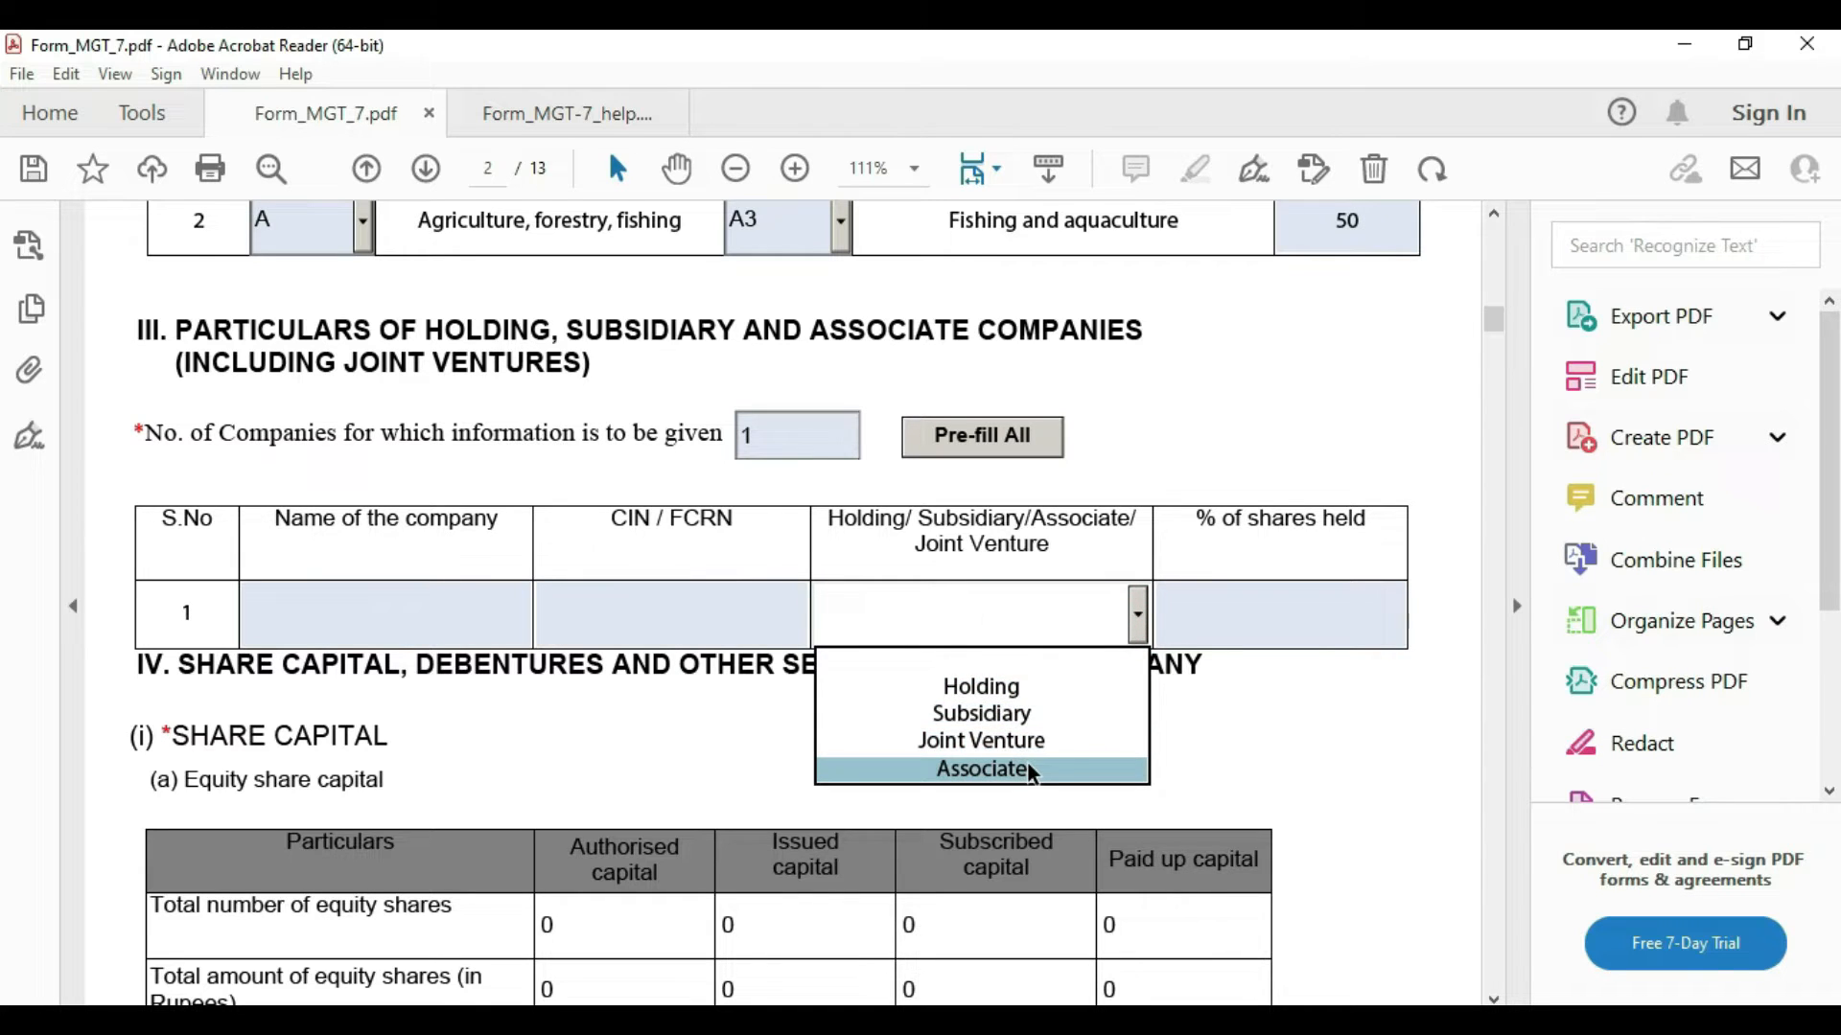
click(1319, 710)
click(1237, 589)
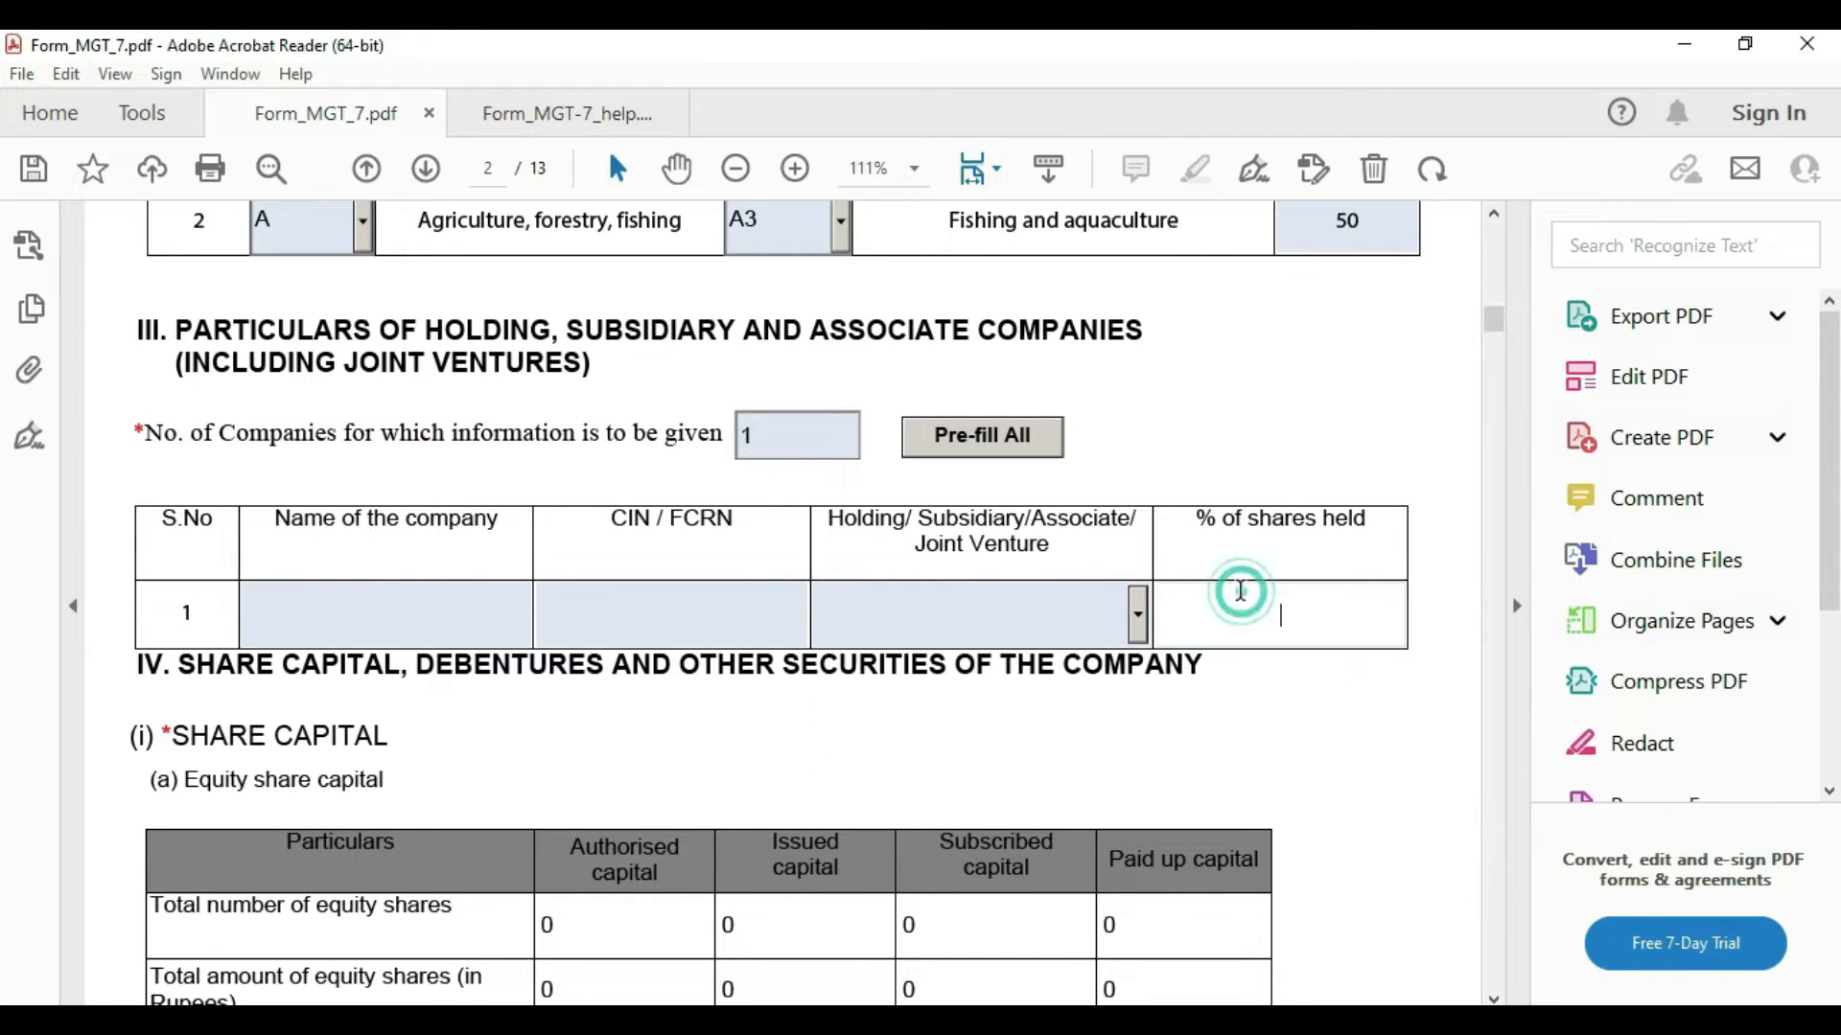
drag(787, 429, 715, 428)
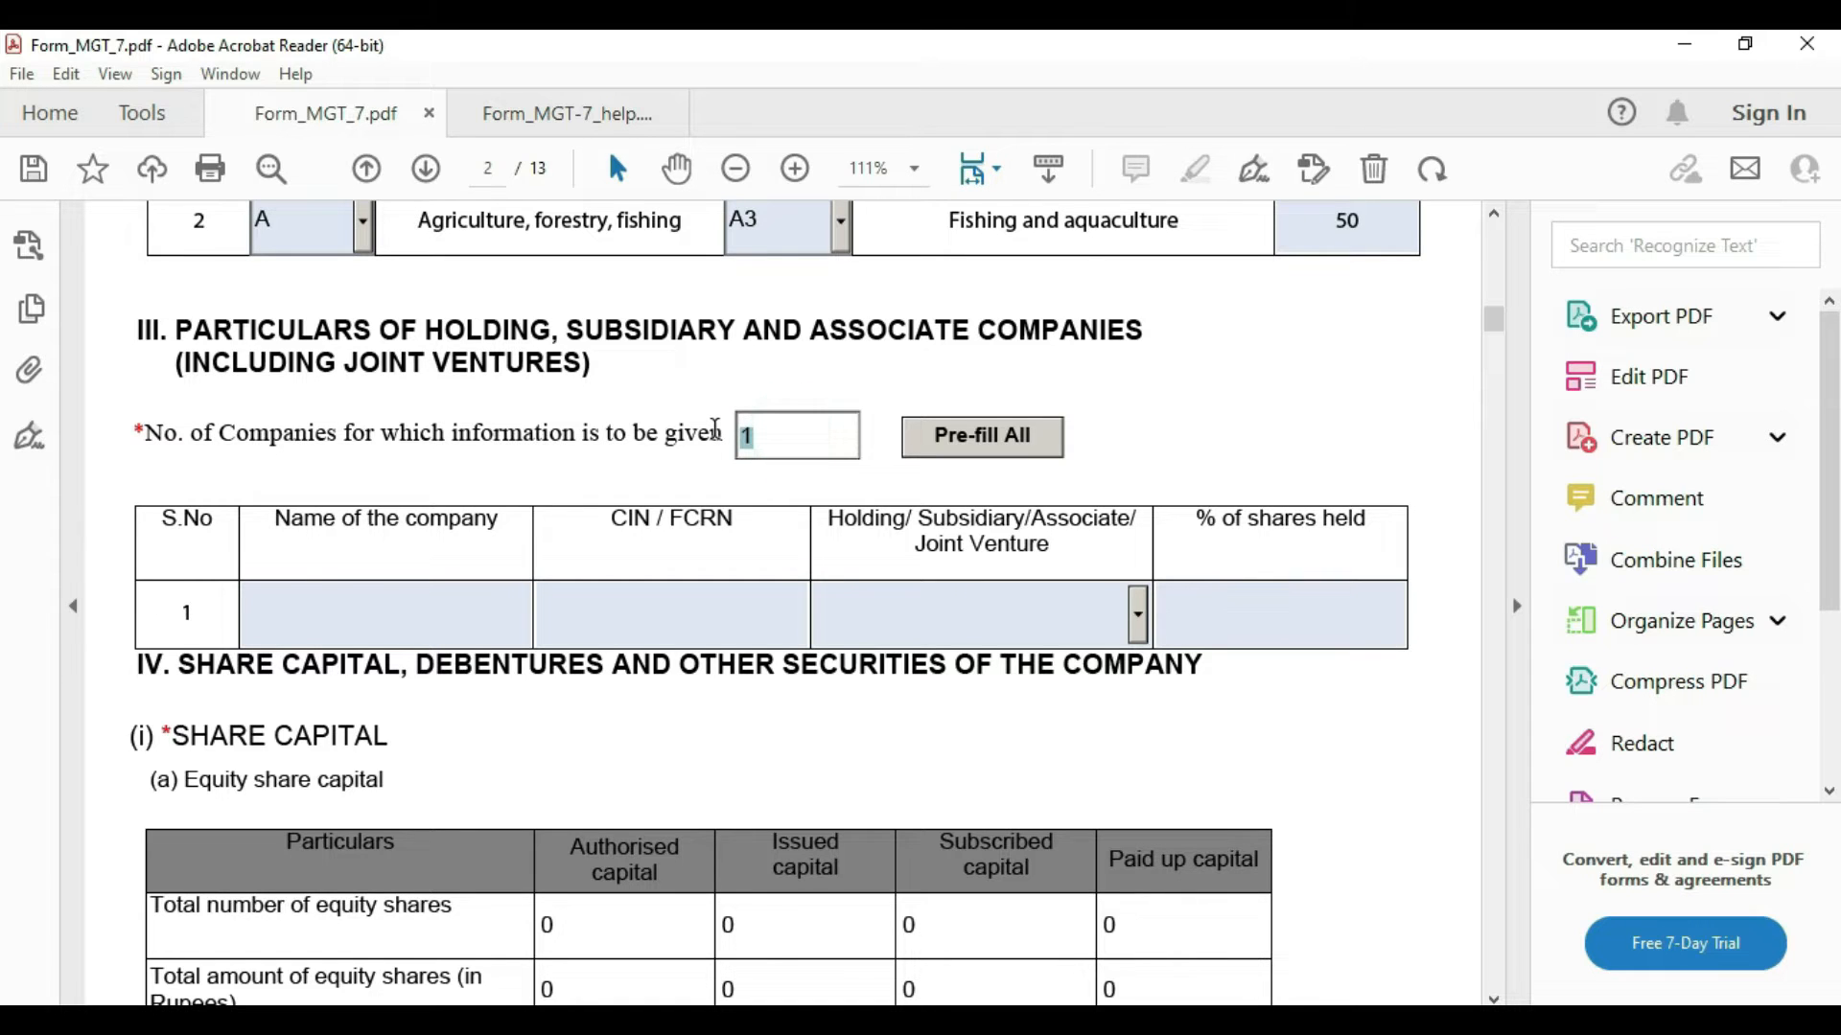
click(1138, 435)
Step: Set the number of equity share classes in section IV to 1
scroll(1137, 435, down, 3)
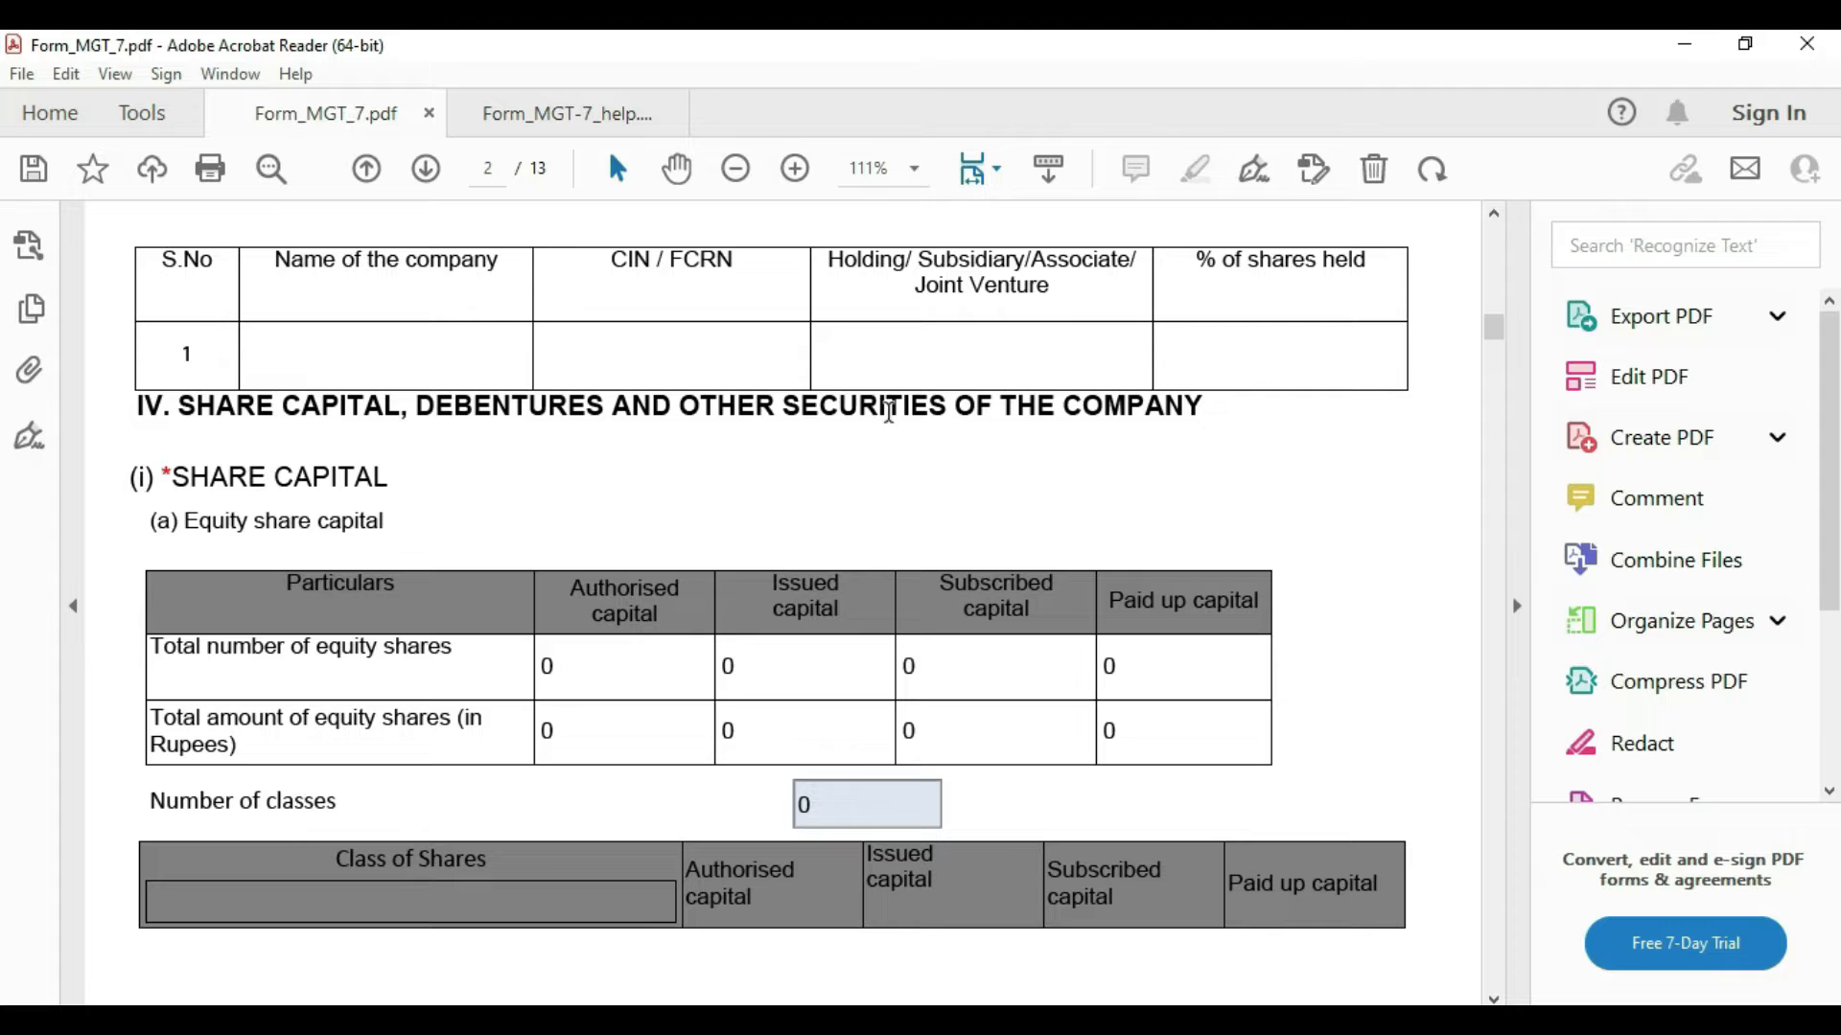
scroll(1148, 433, down, 2)
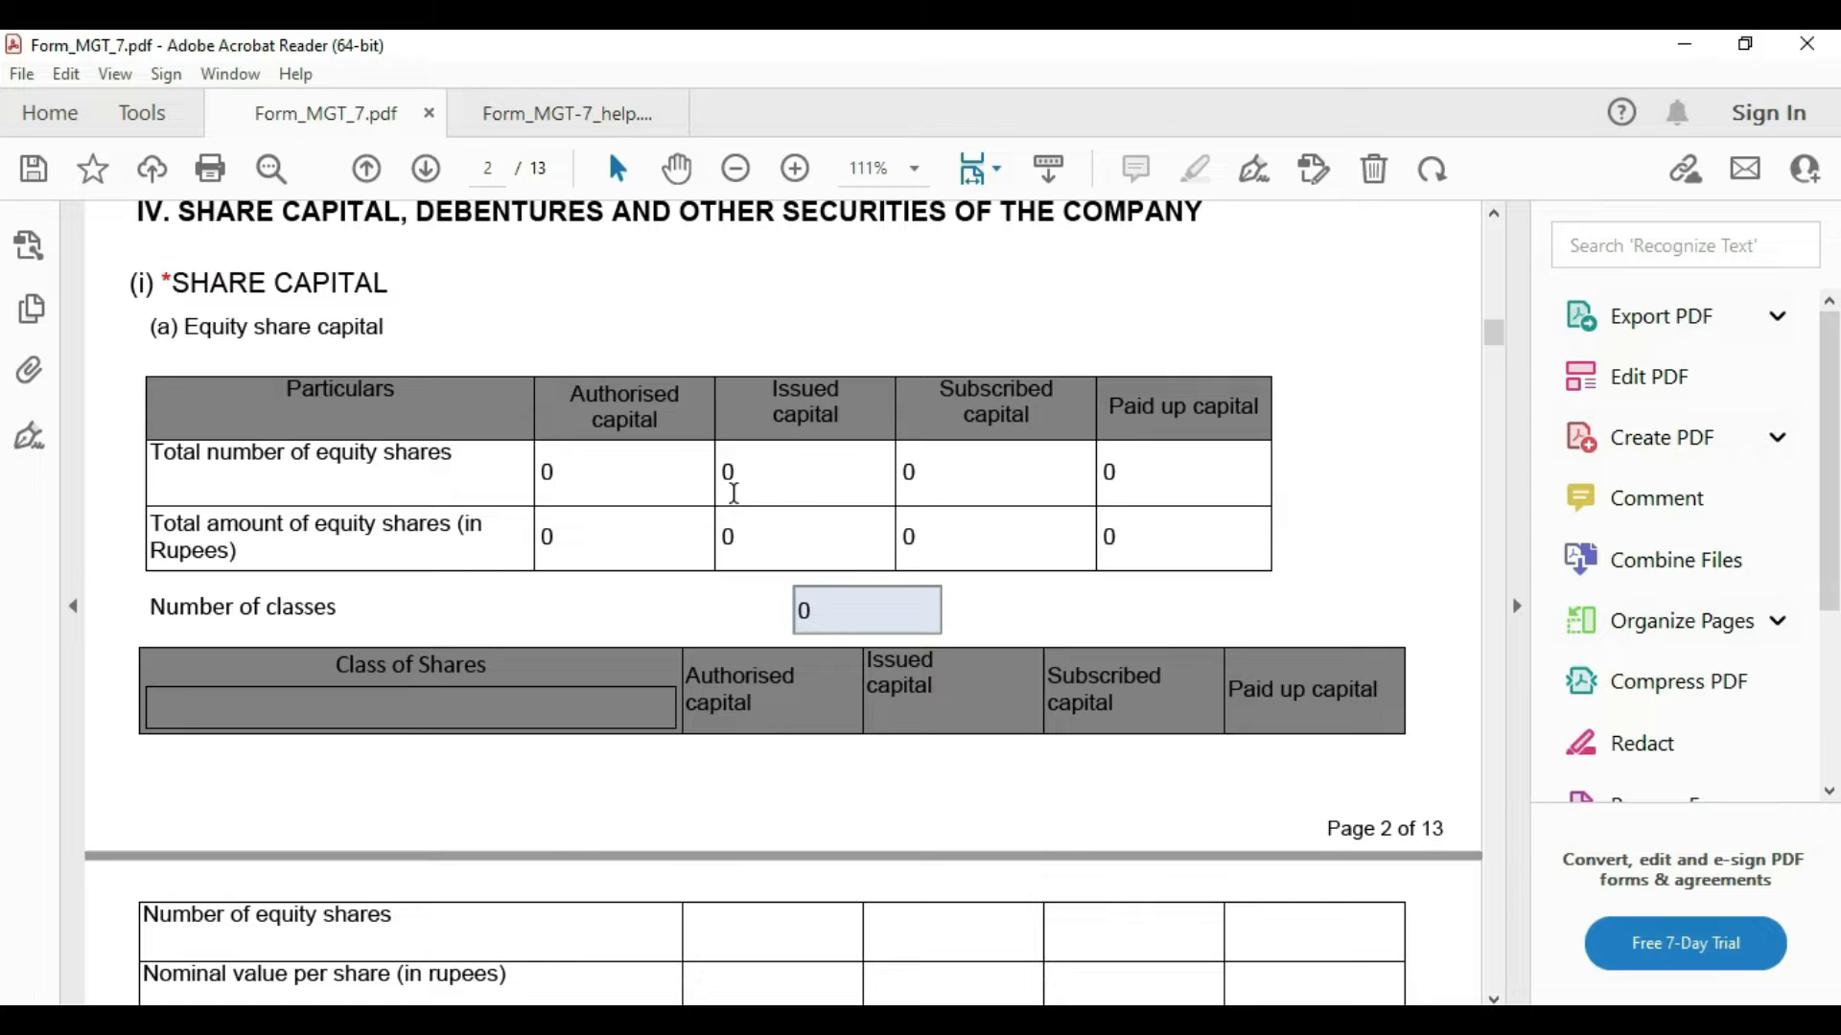
scroll(888, 480, down, 1)
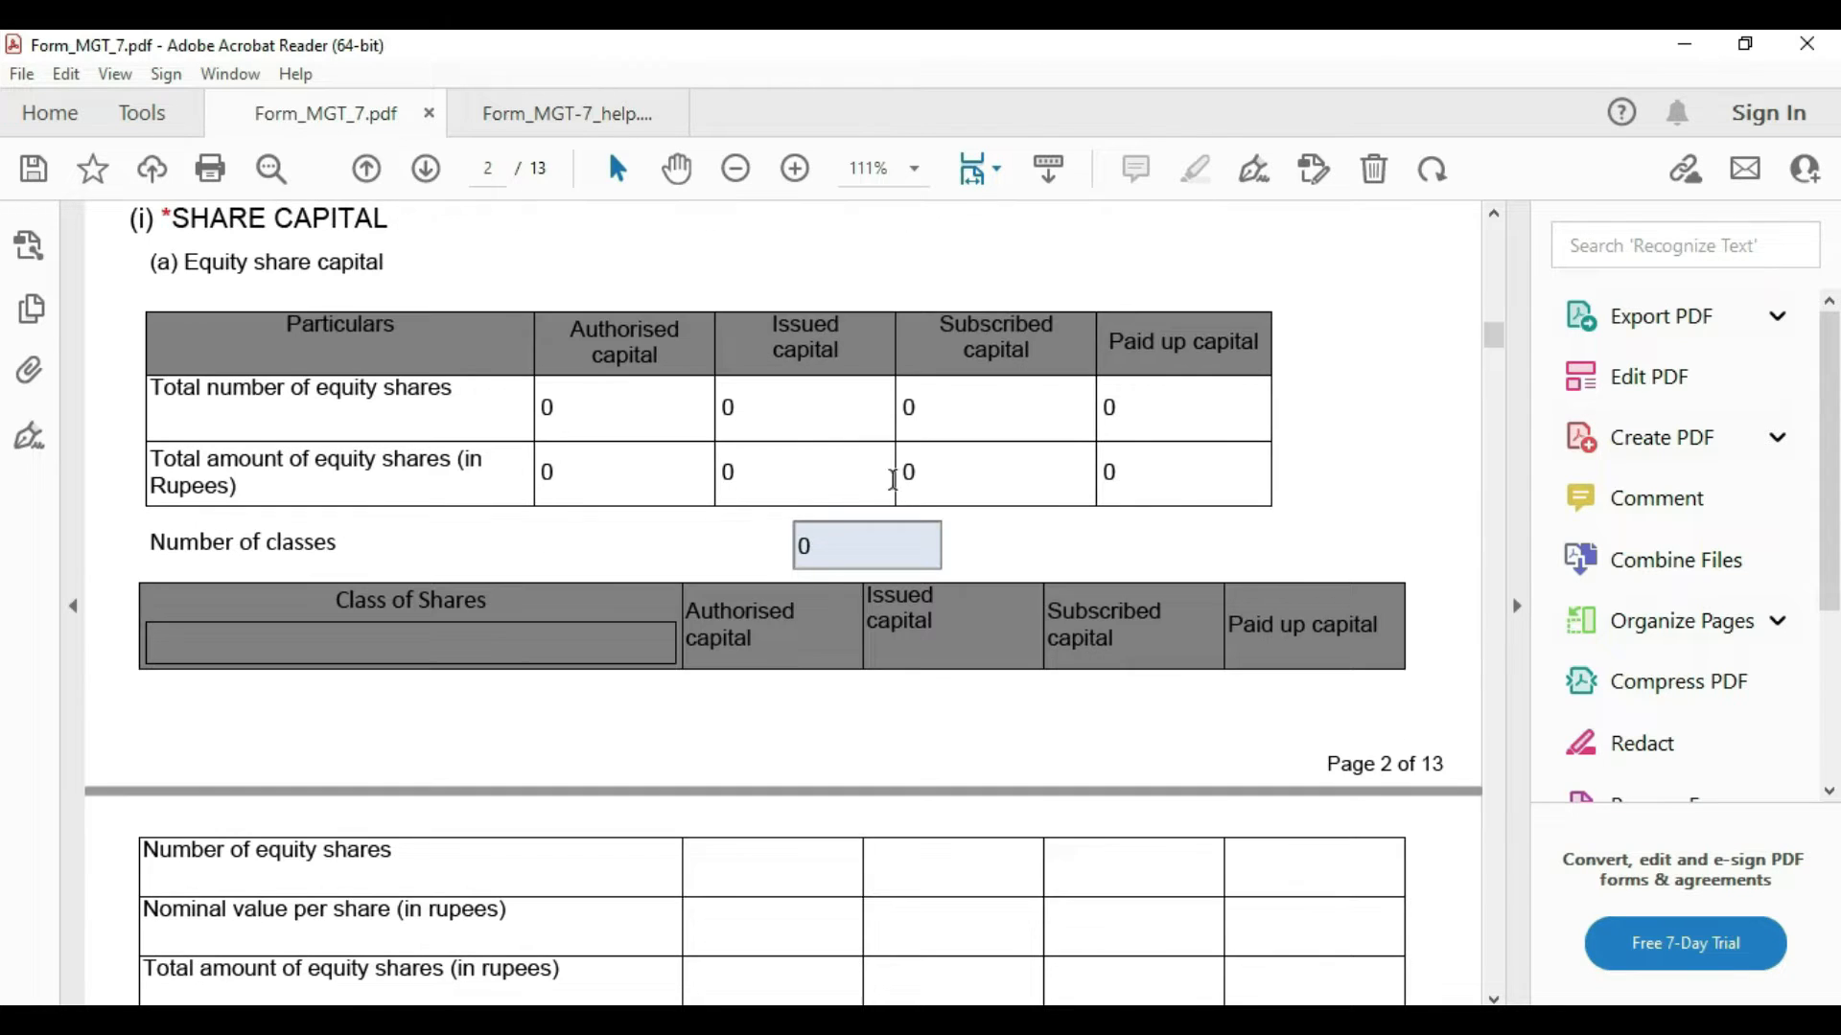
click(821, 547)
double_click(804, 548)
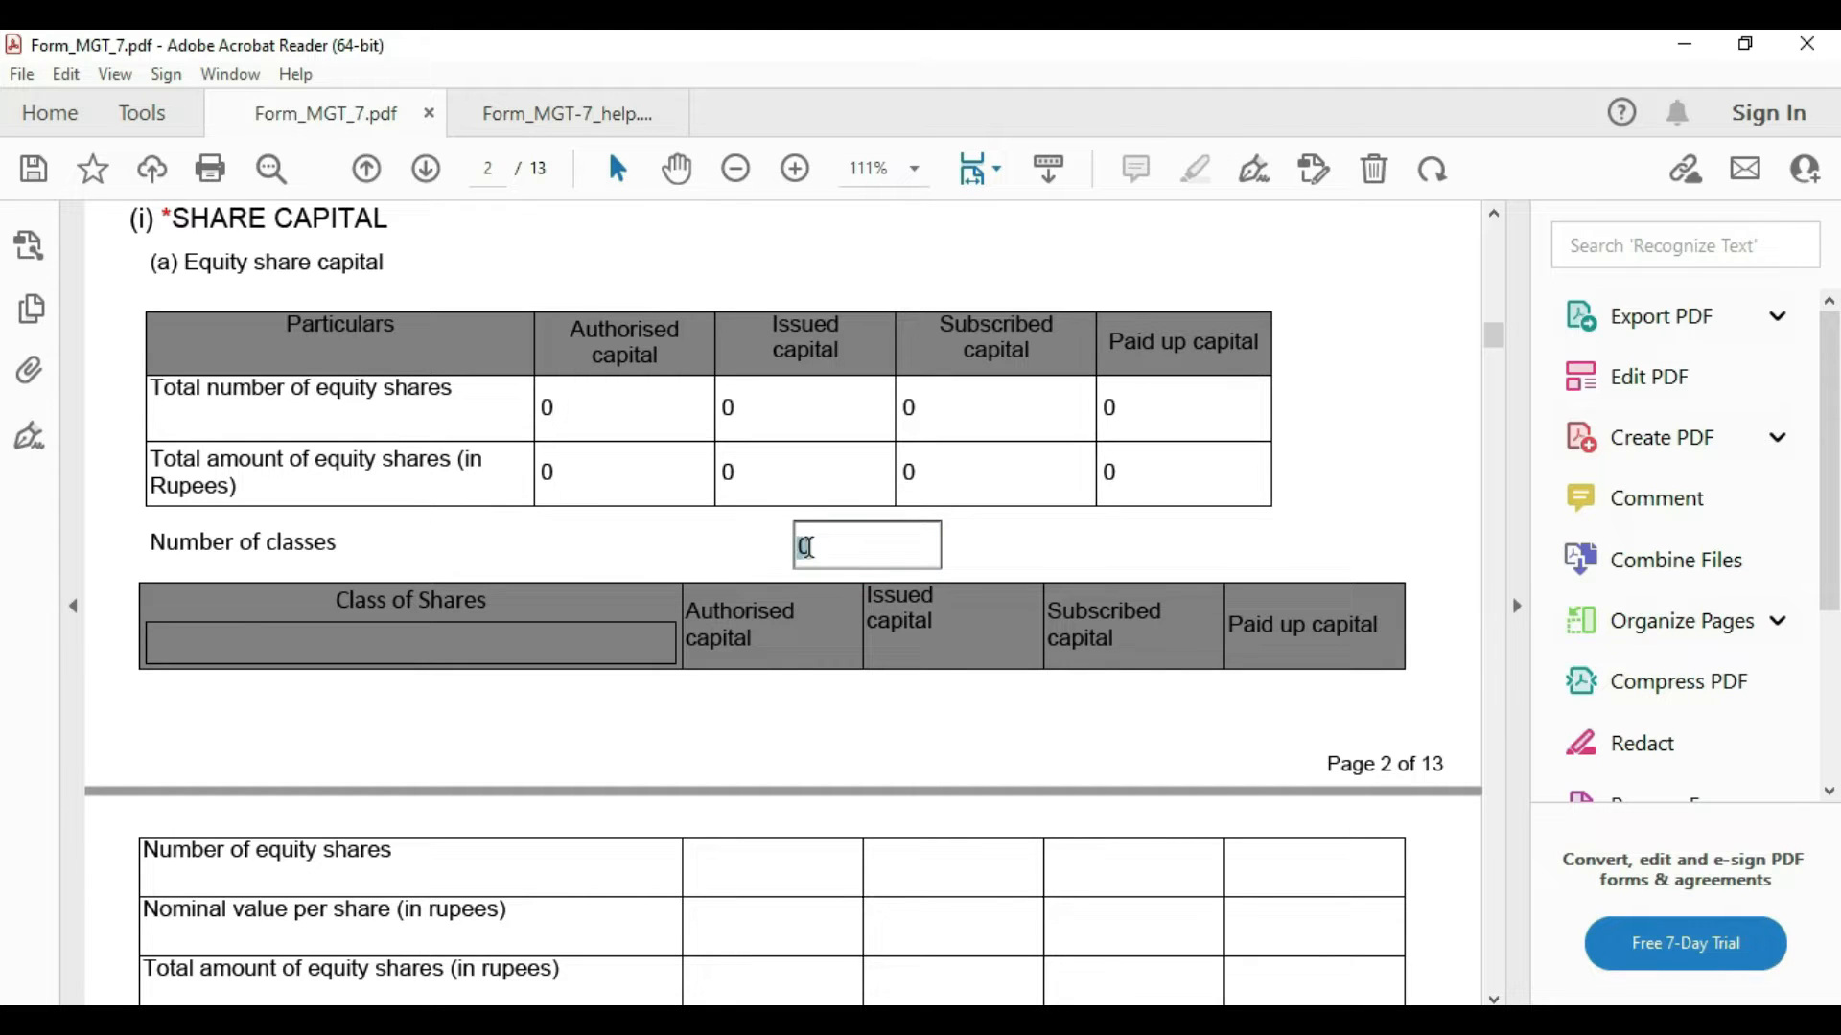
click(941, 544)
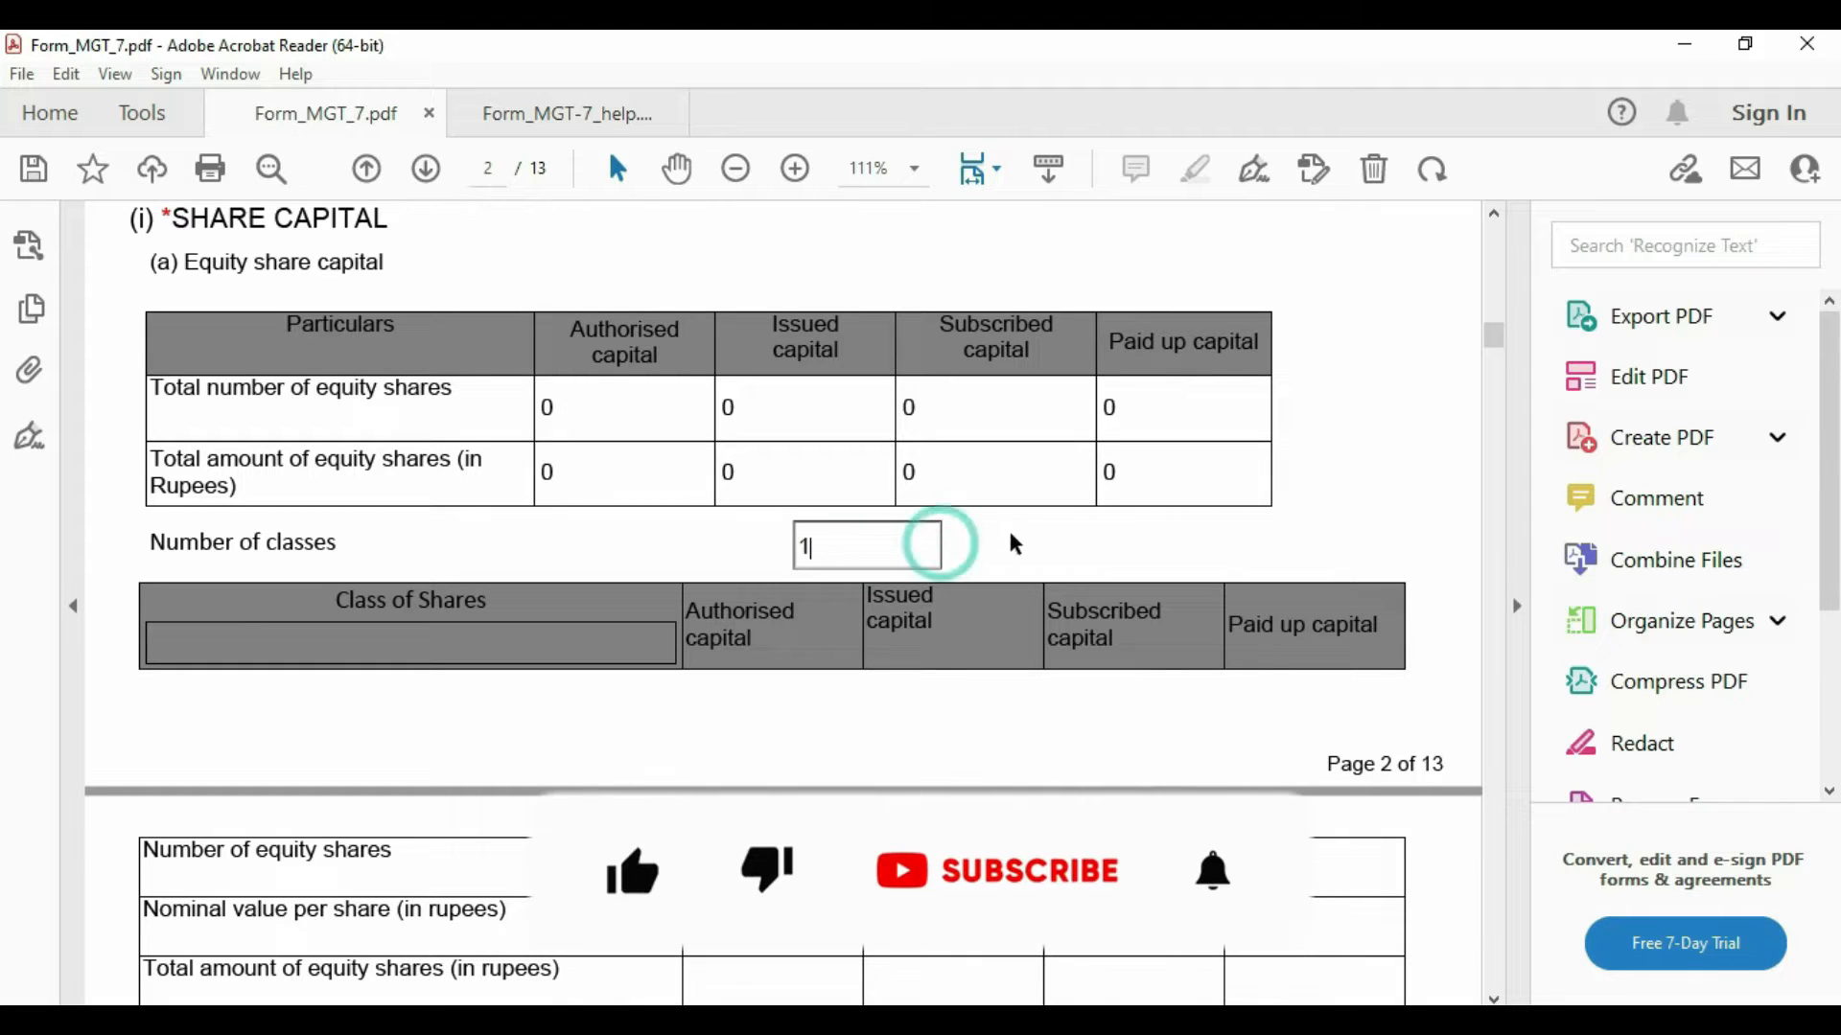
click(1012, 536)
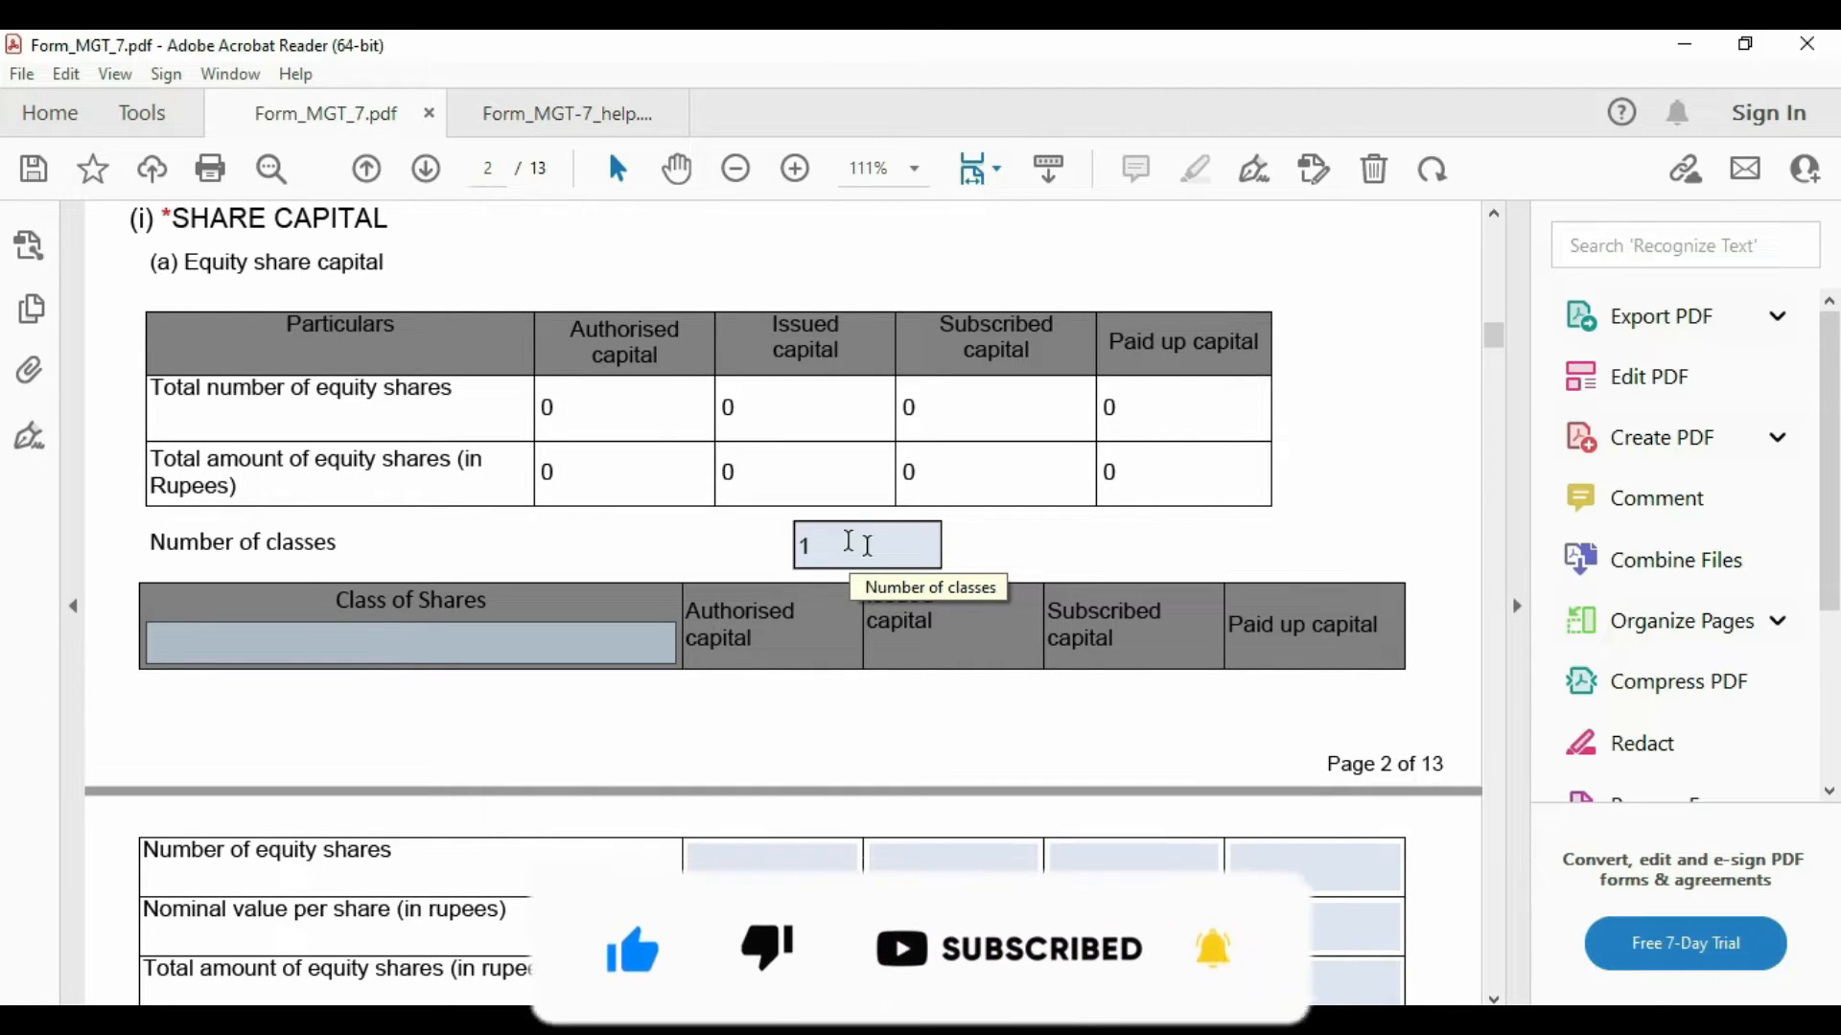
Step: Name the share class Equity and enter 10,000 as its number of equity shares under authorised capital
click(484, 649)
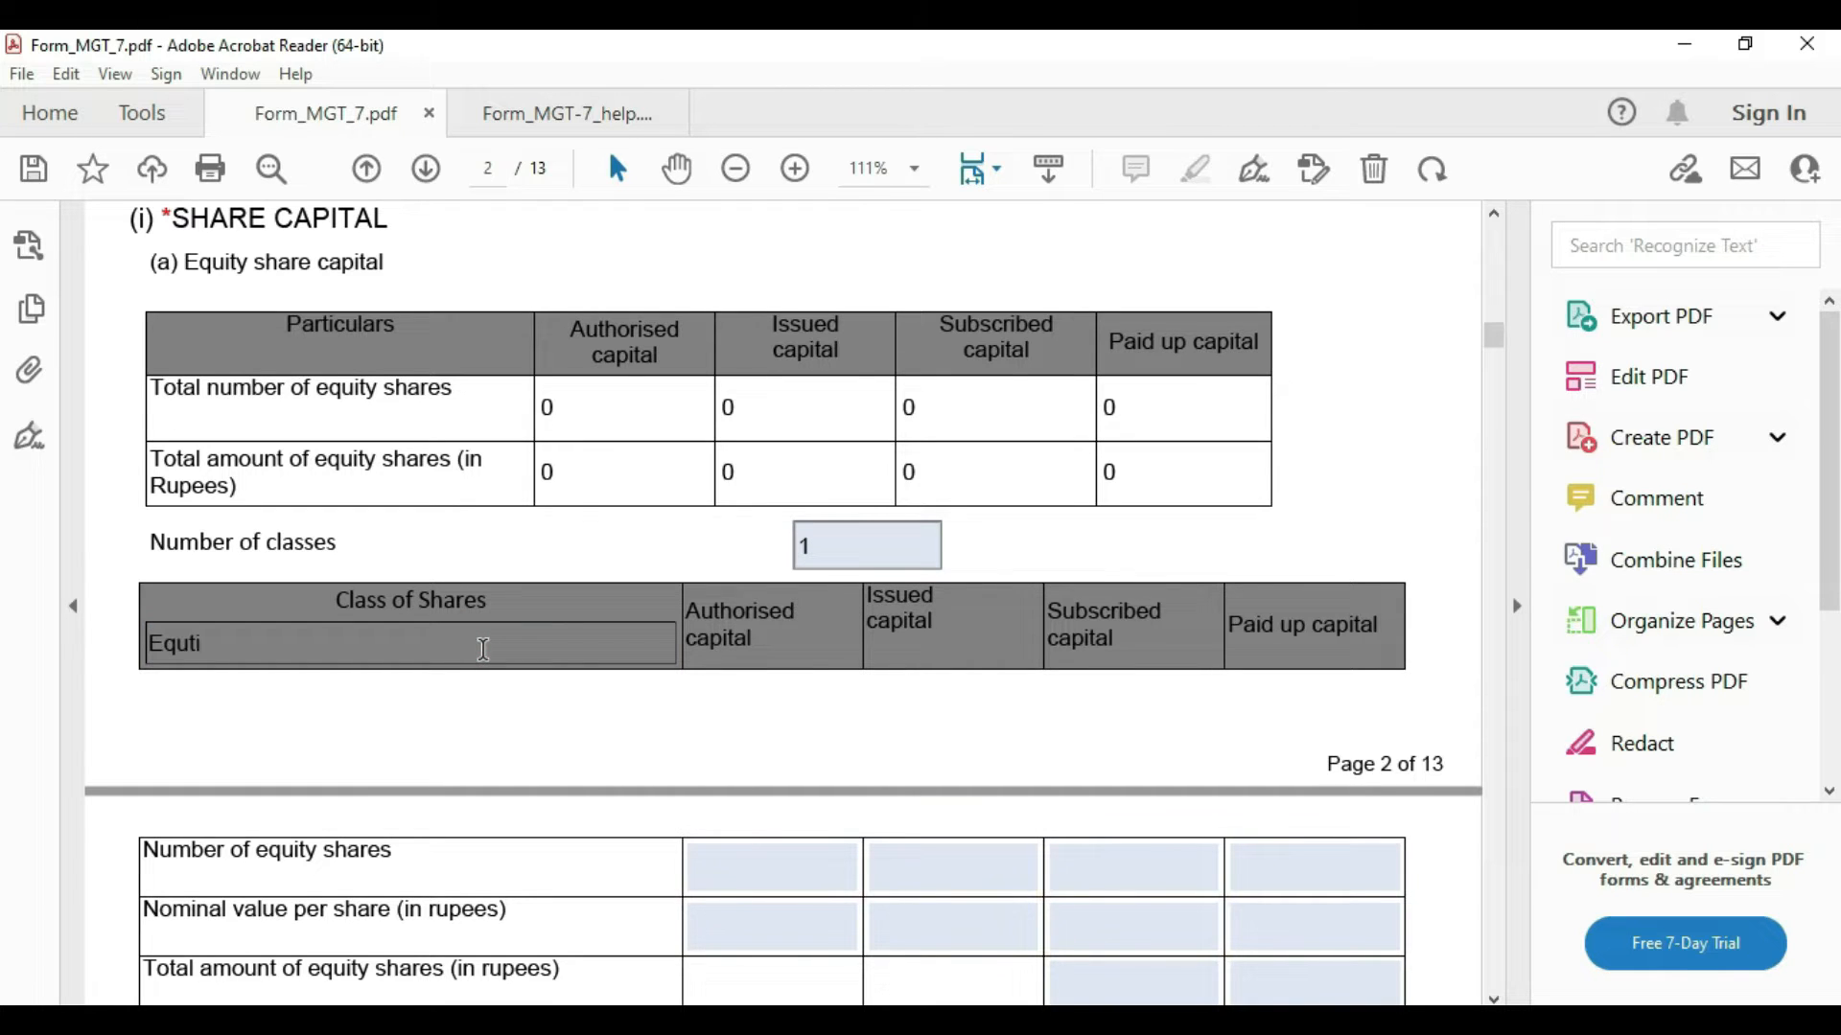
scroll(483, 649, down, 3)
click(744, 735)
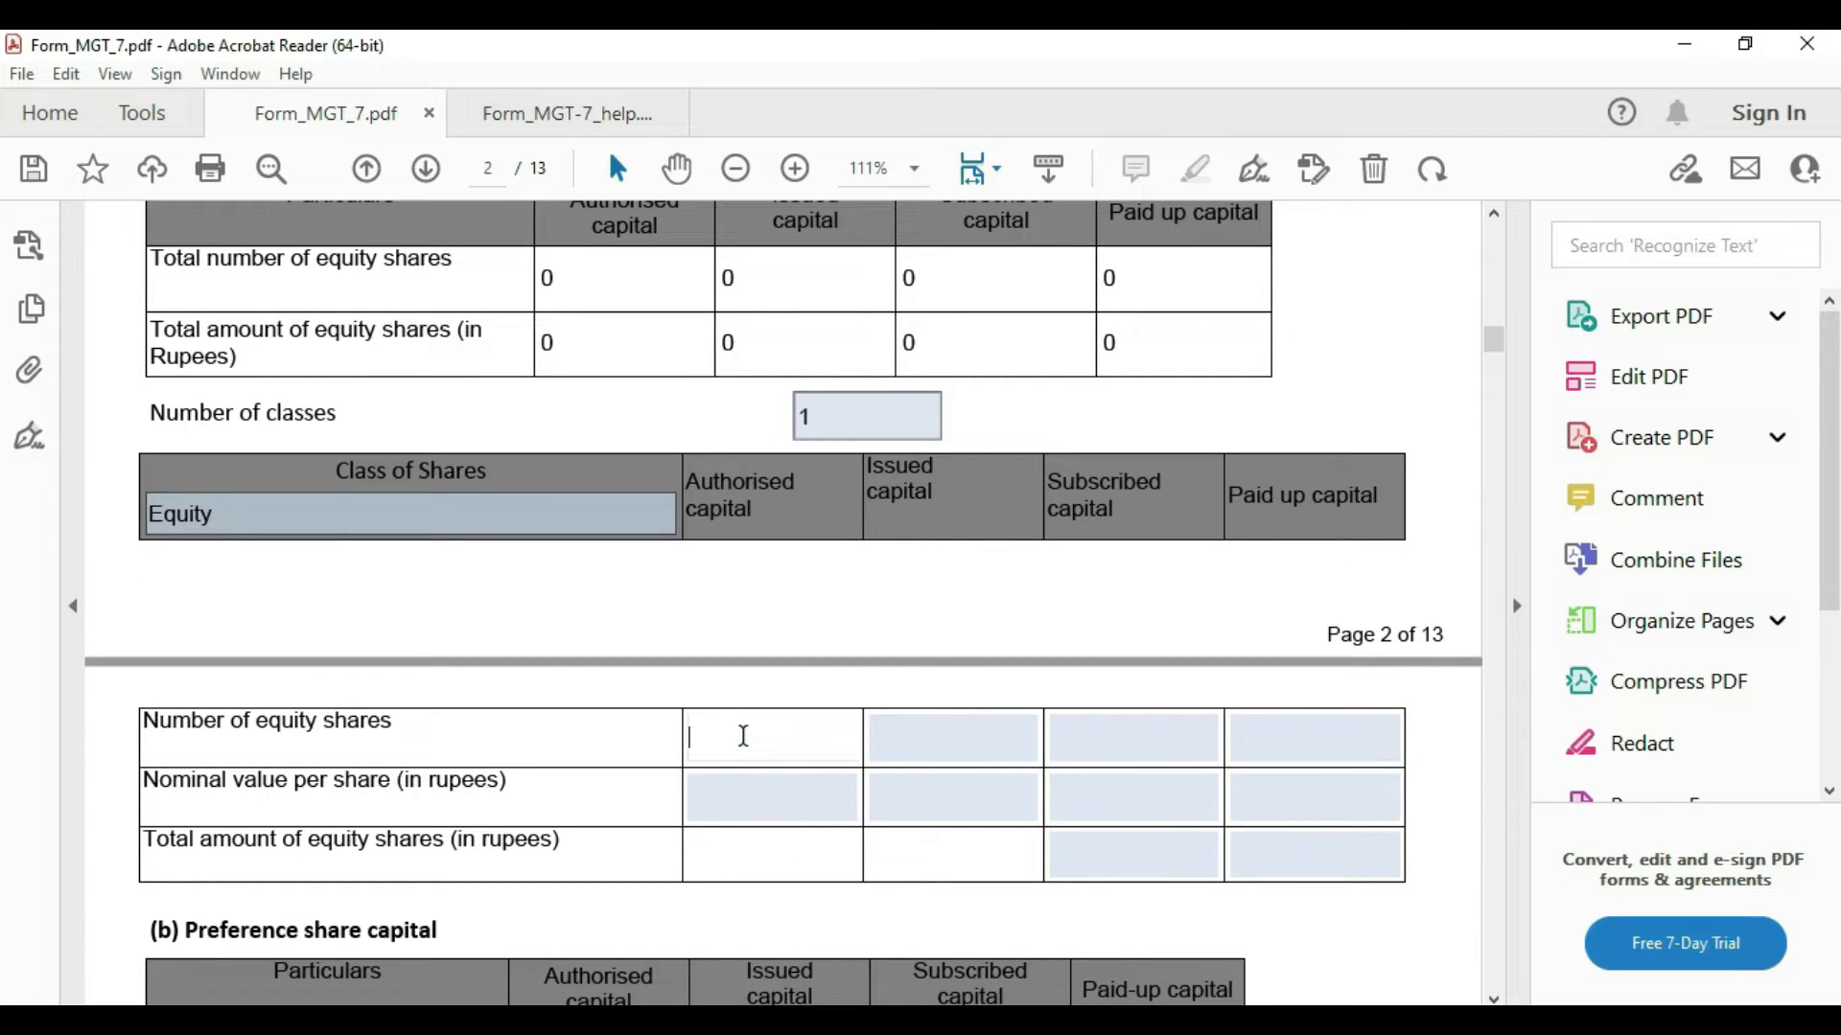
text(10,000)
key(Return)
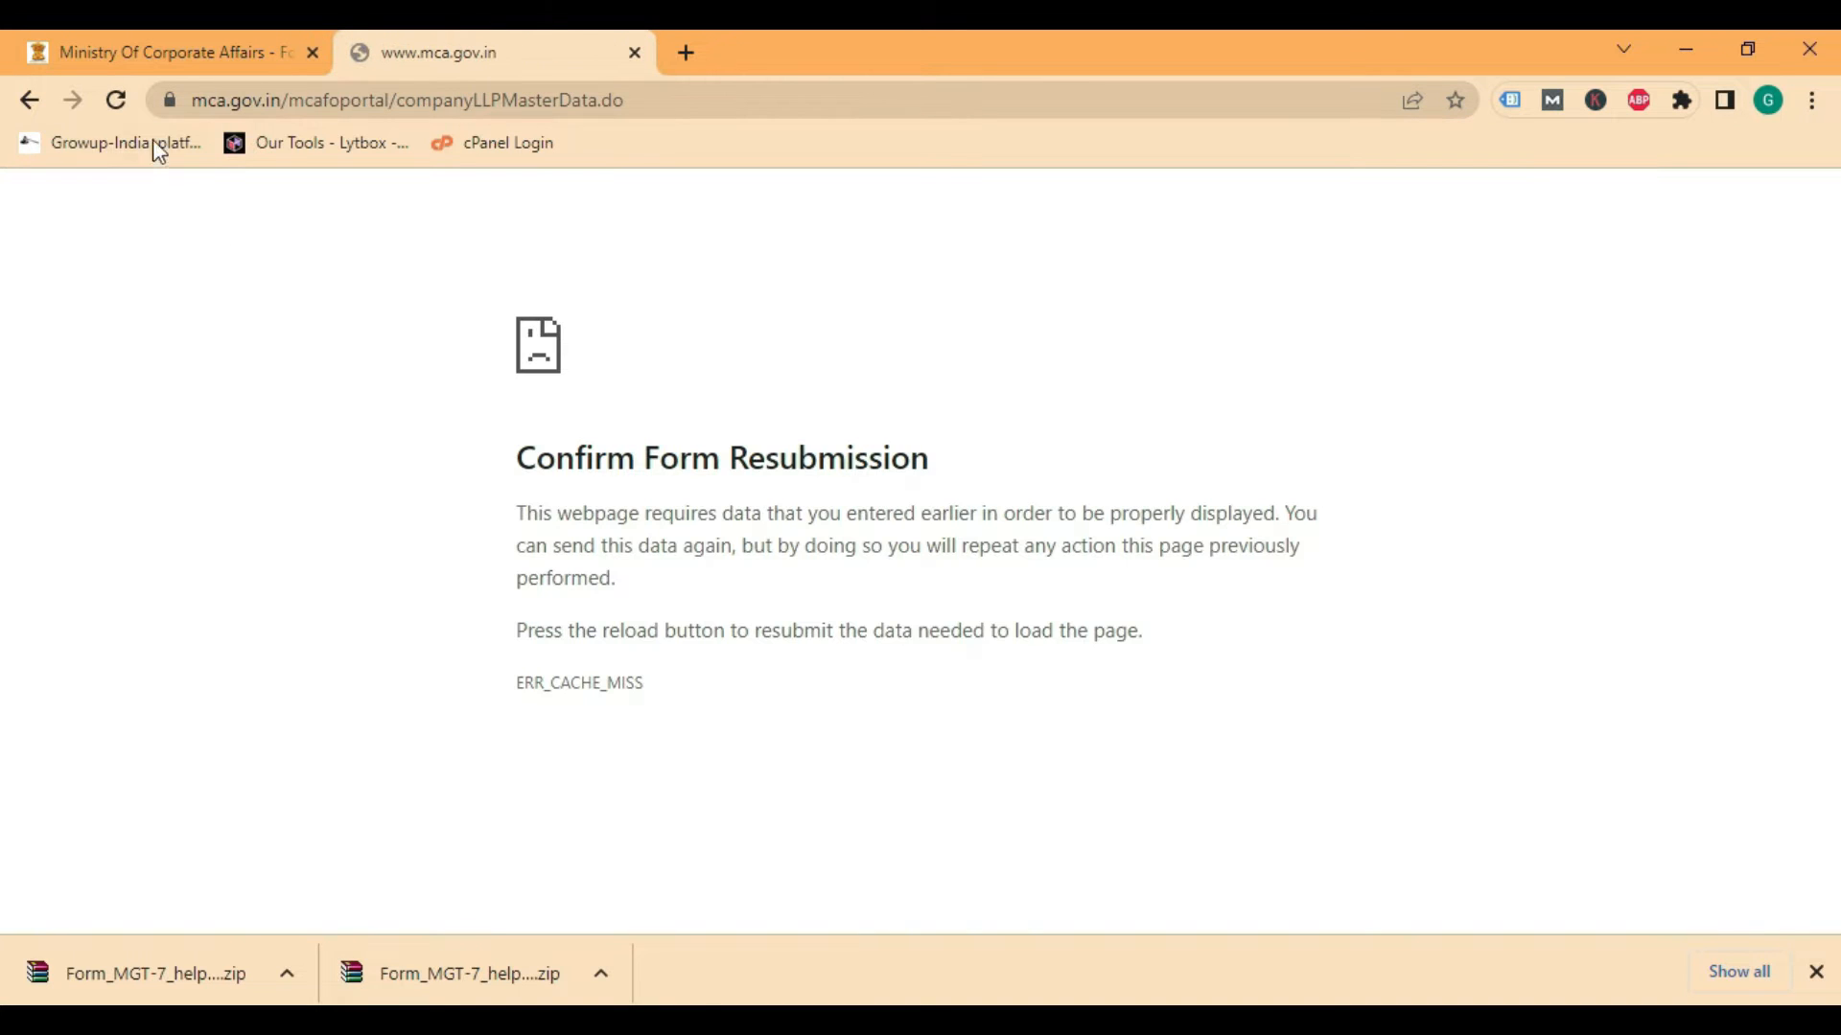
Step: Check the company's authorised and paid-up capital in Company/LLP Master Data on the MCA portal in Chrome, and return to Form_MGT_7
click(633, 54)
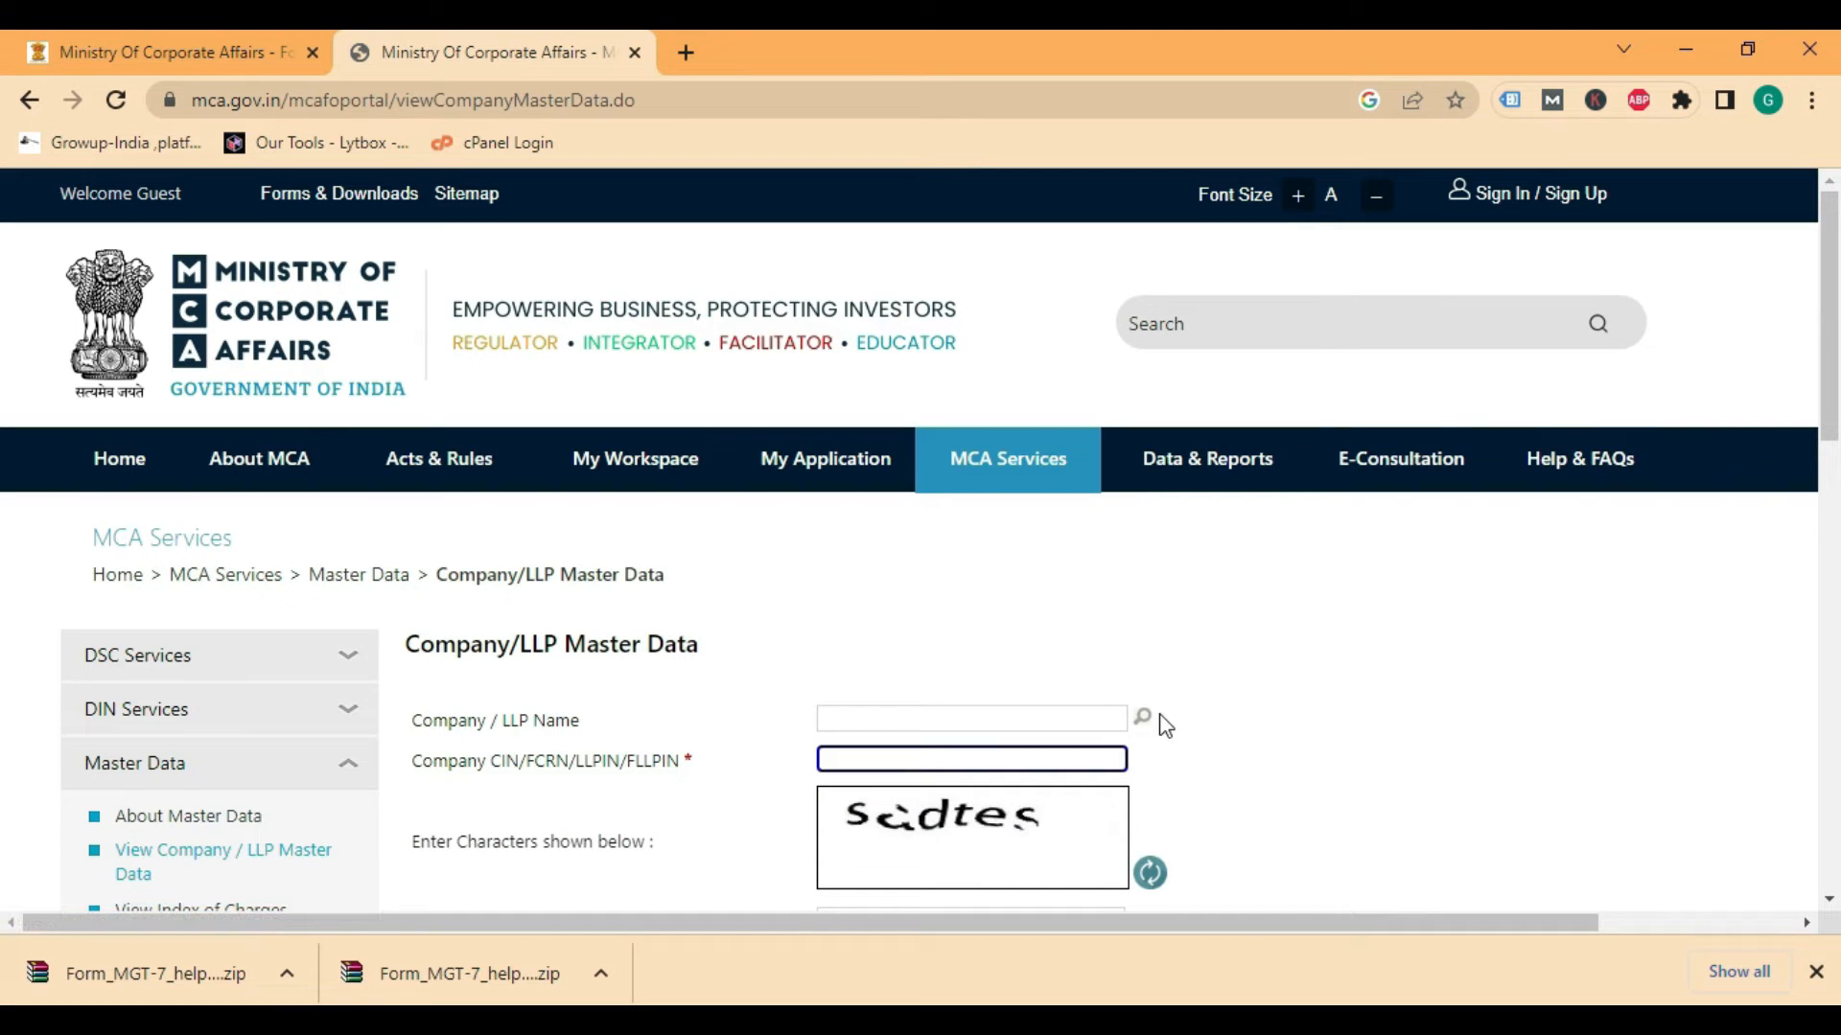
click(1131, 716)
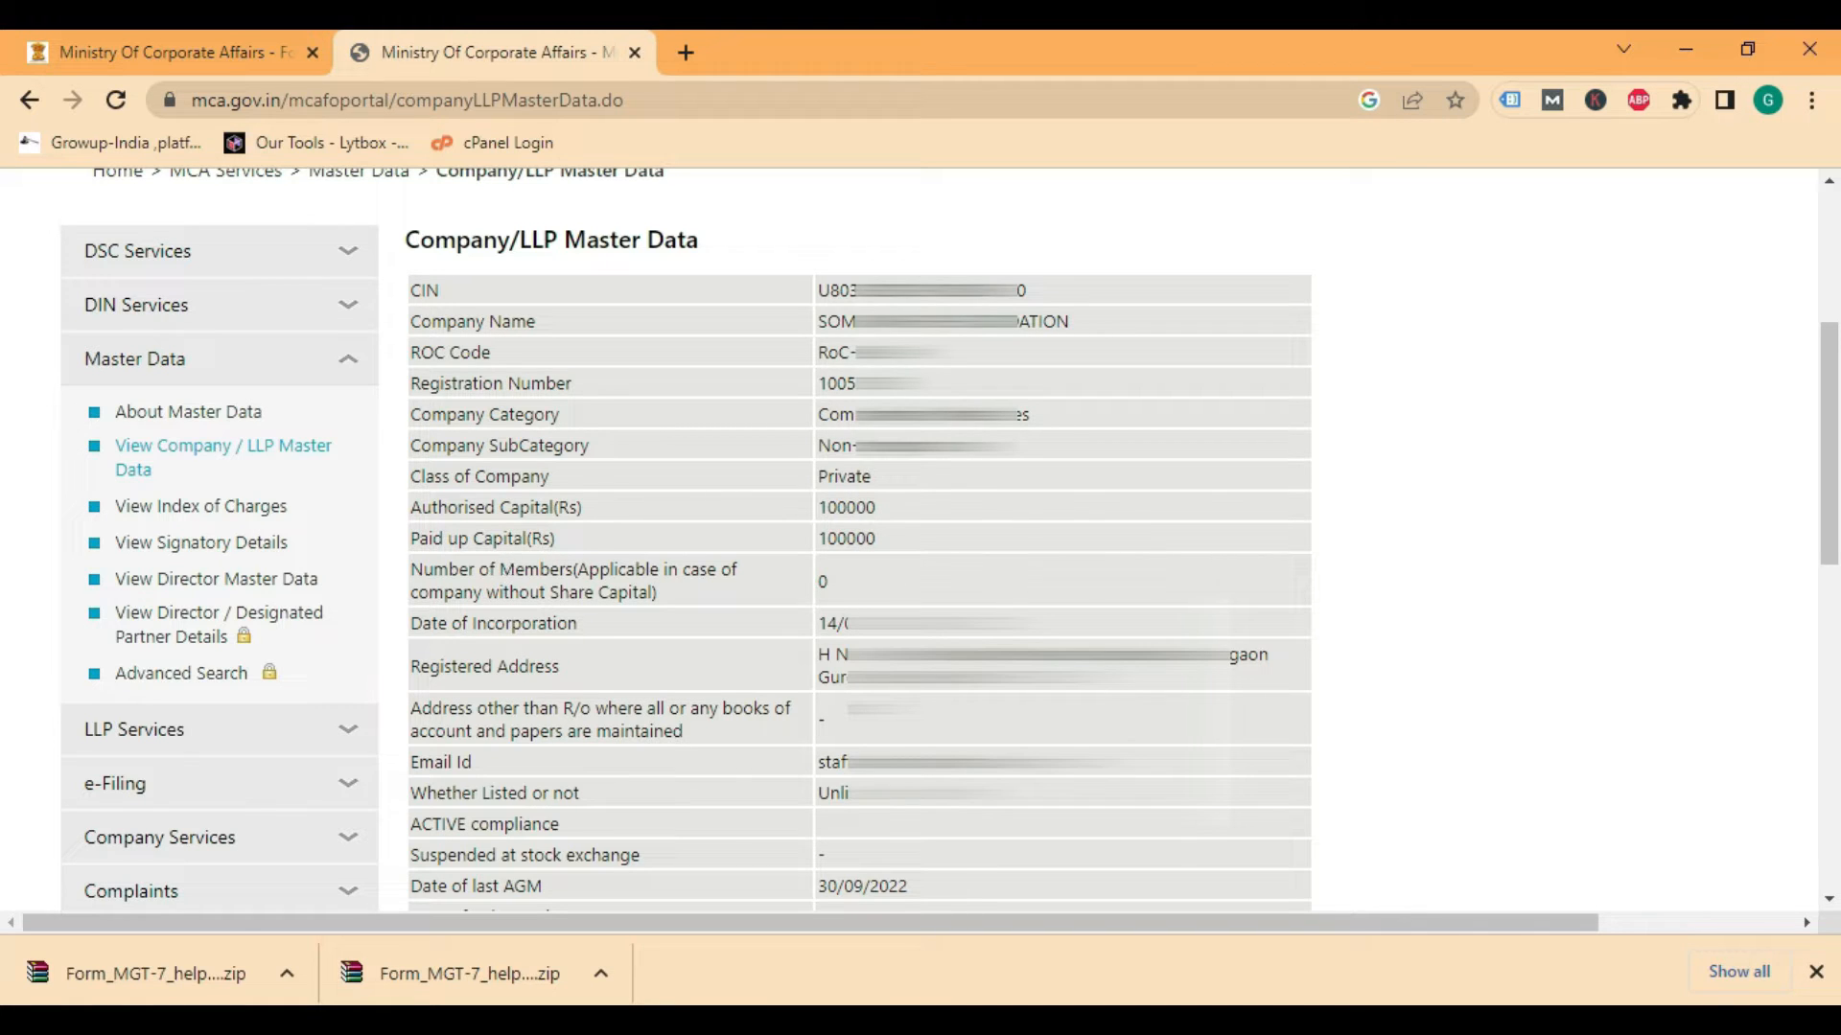
key(alt+Tab)
Step: Enter 10,000 equity shares for issued, subscribed and paid-up capital, and a nominal value of 10 rupees per share for authorised capital
click(928, 735)
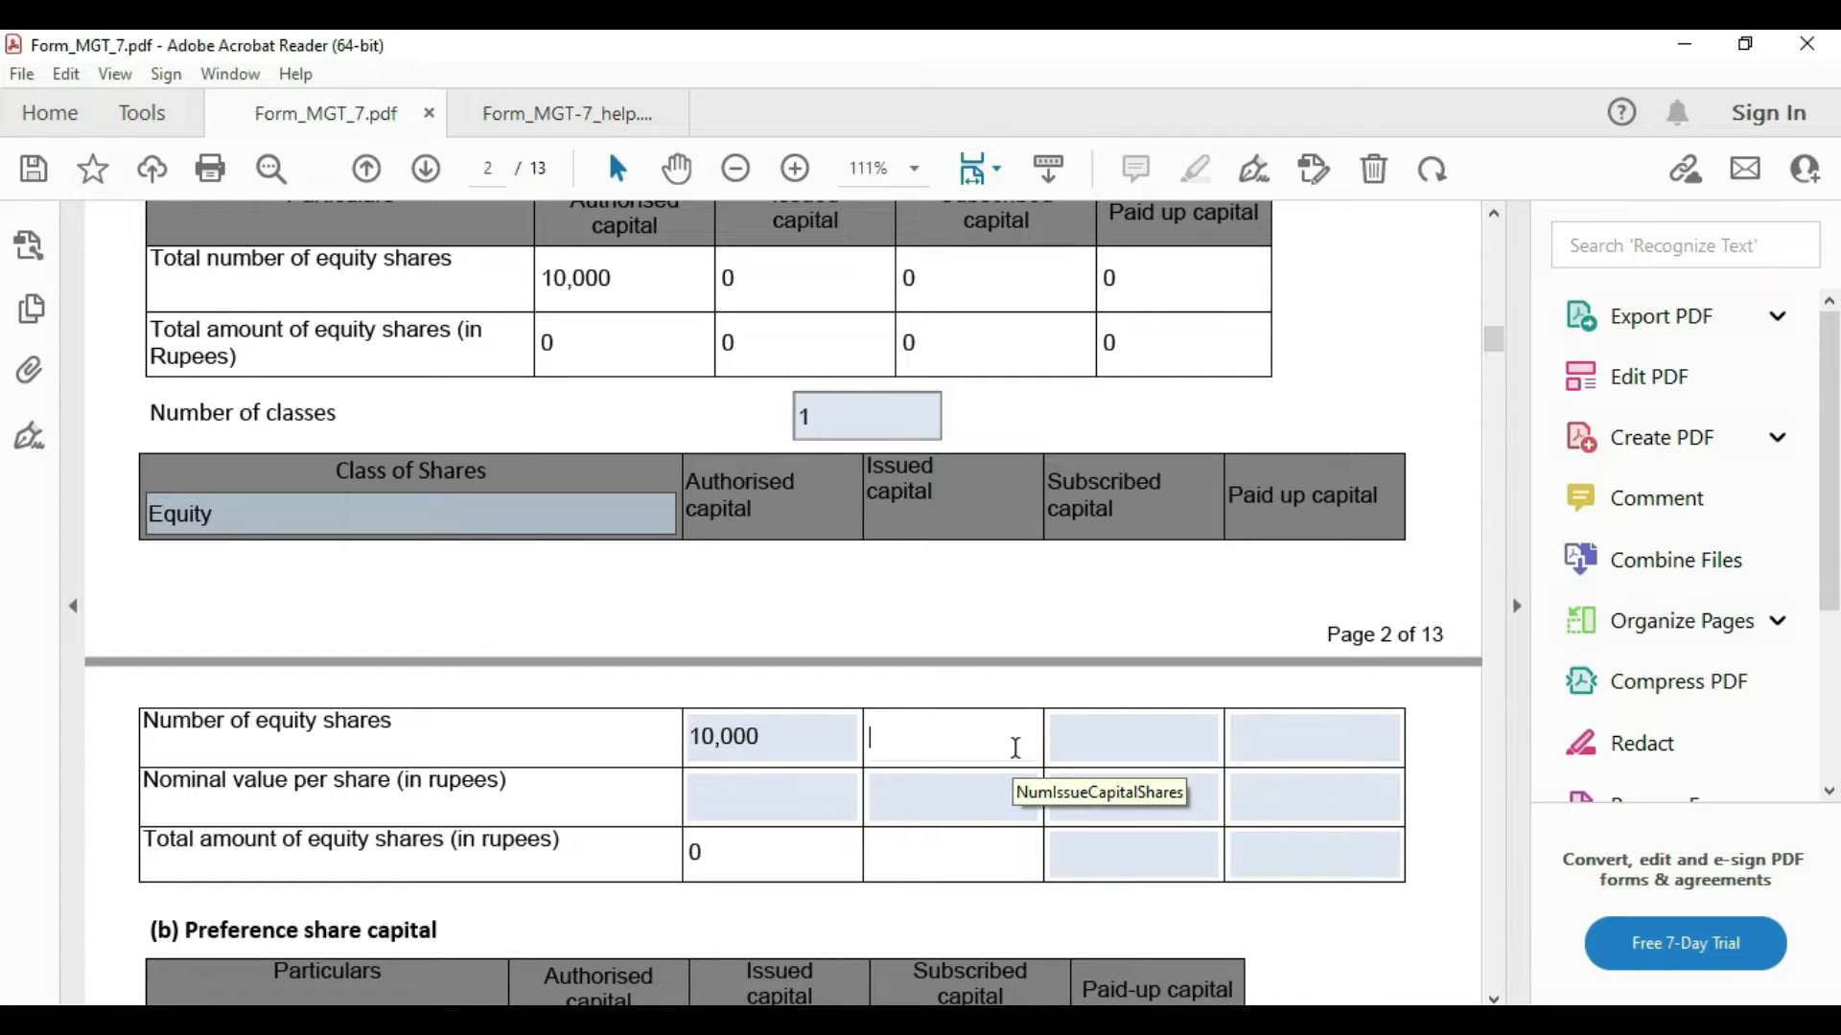
text(10000)
key(Tab)
text(1)
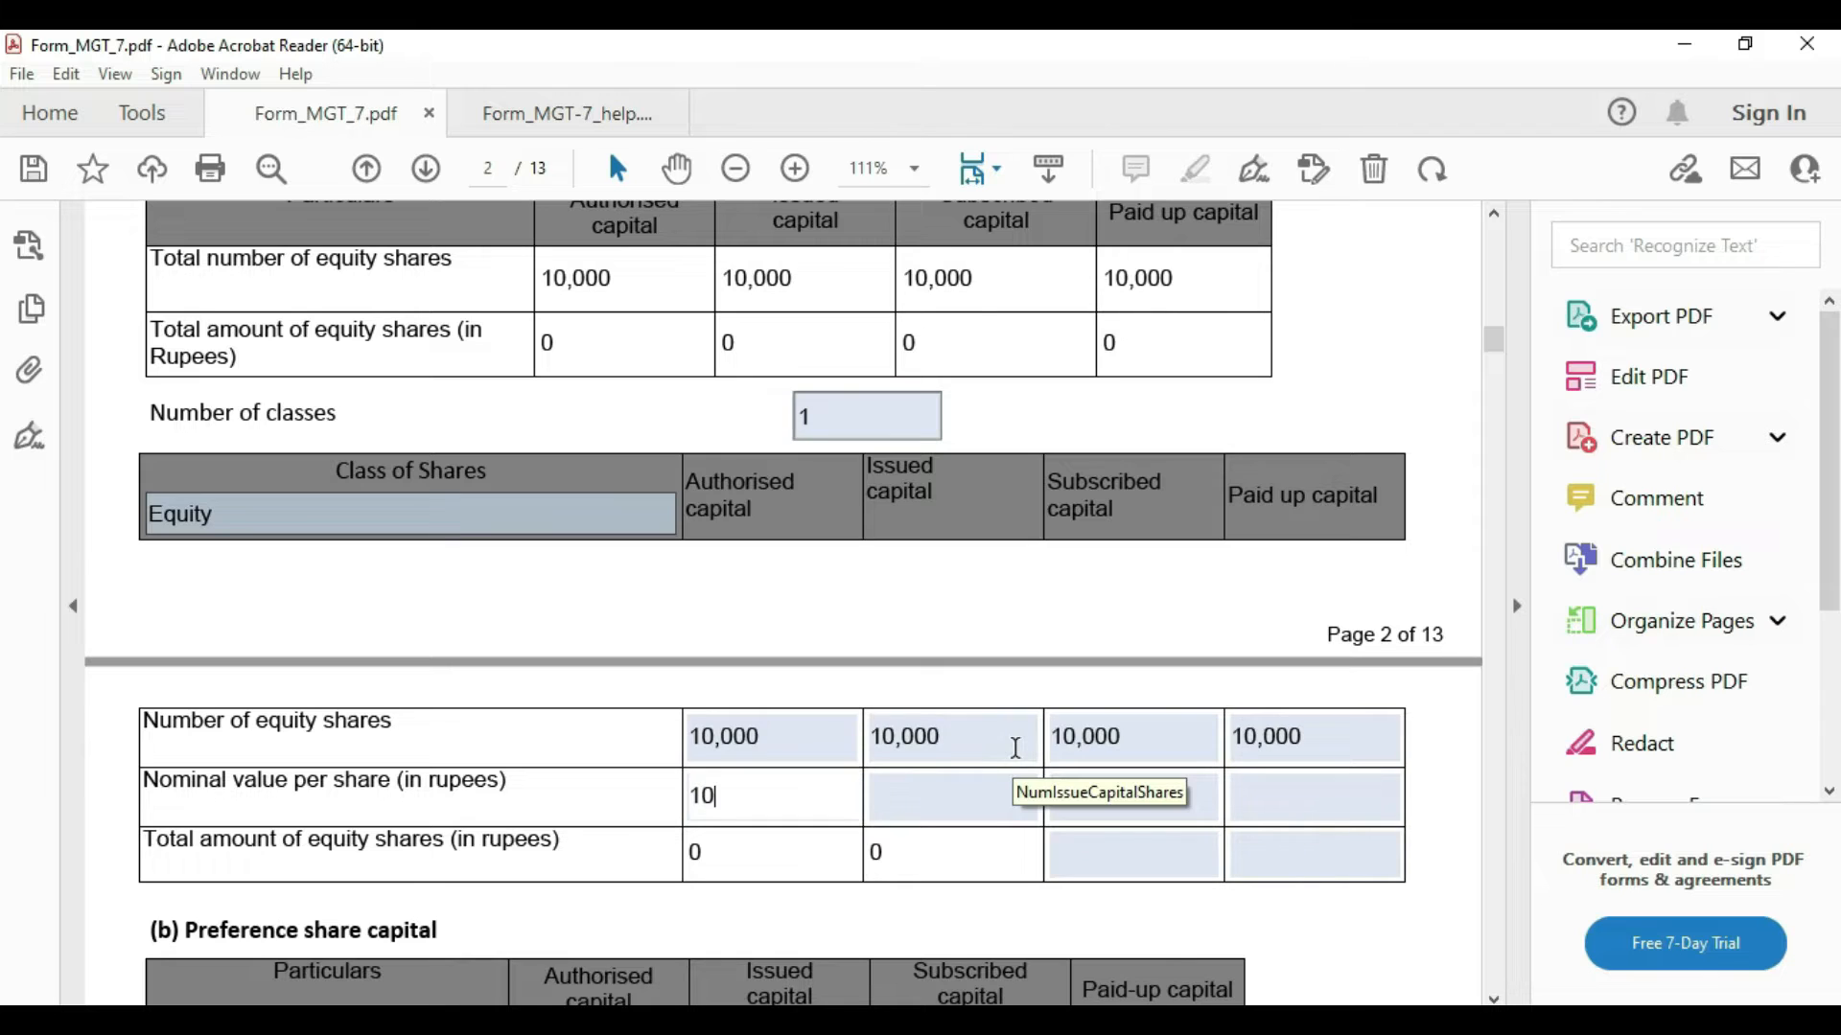
click(604, 319)
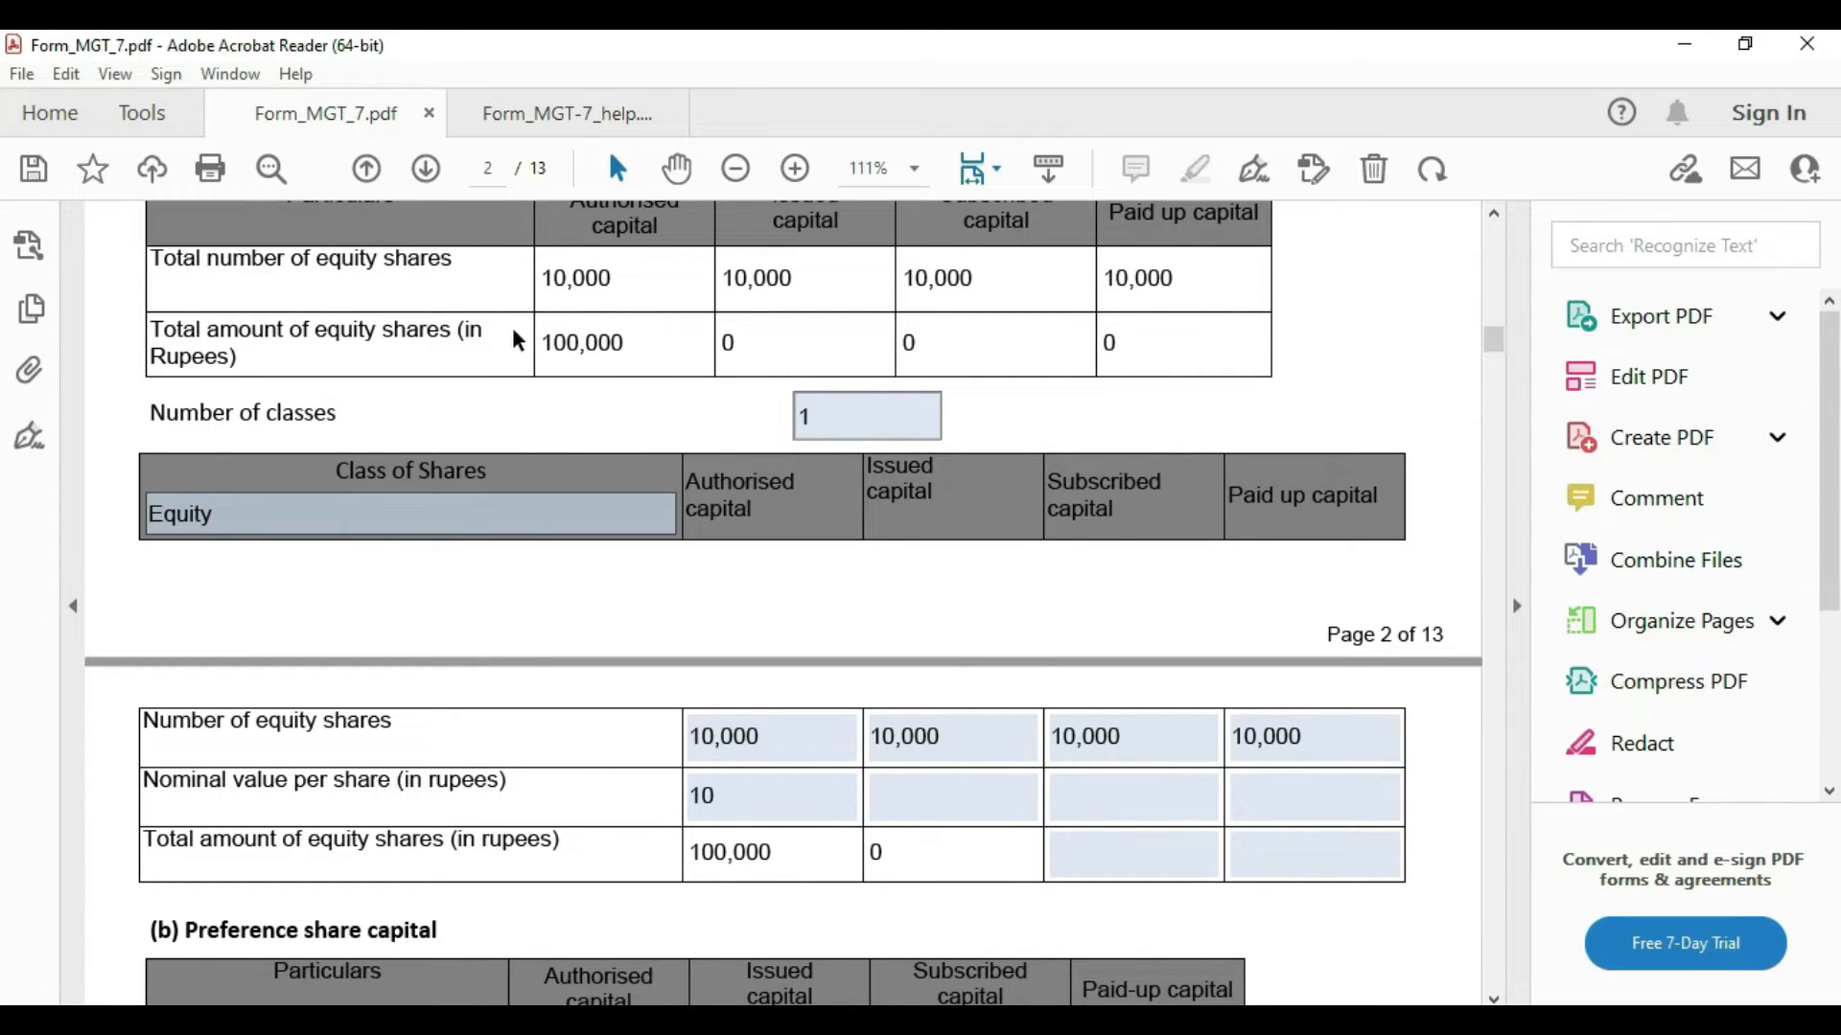
Step: Set the nominal value per share to 10 for issued, subscribed and paid-up capital, and the subscribed and paid-up total amounts to 100,000
click(714, 736)
click(908, 803)
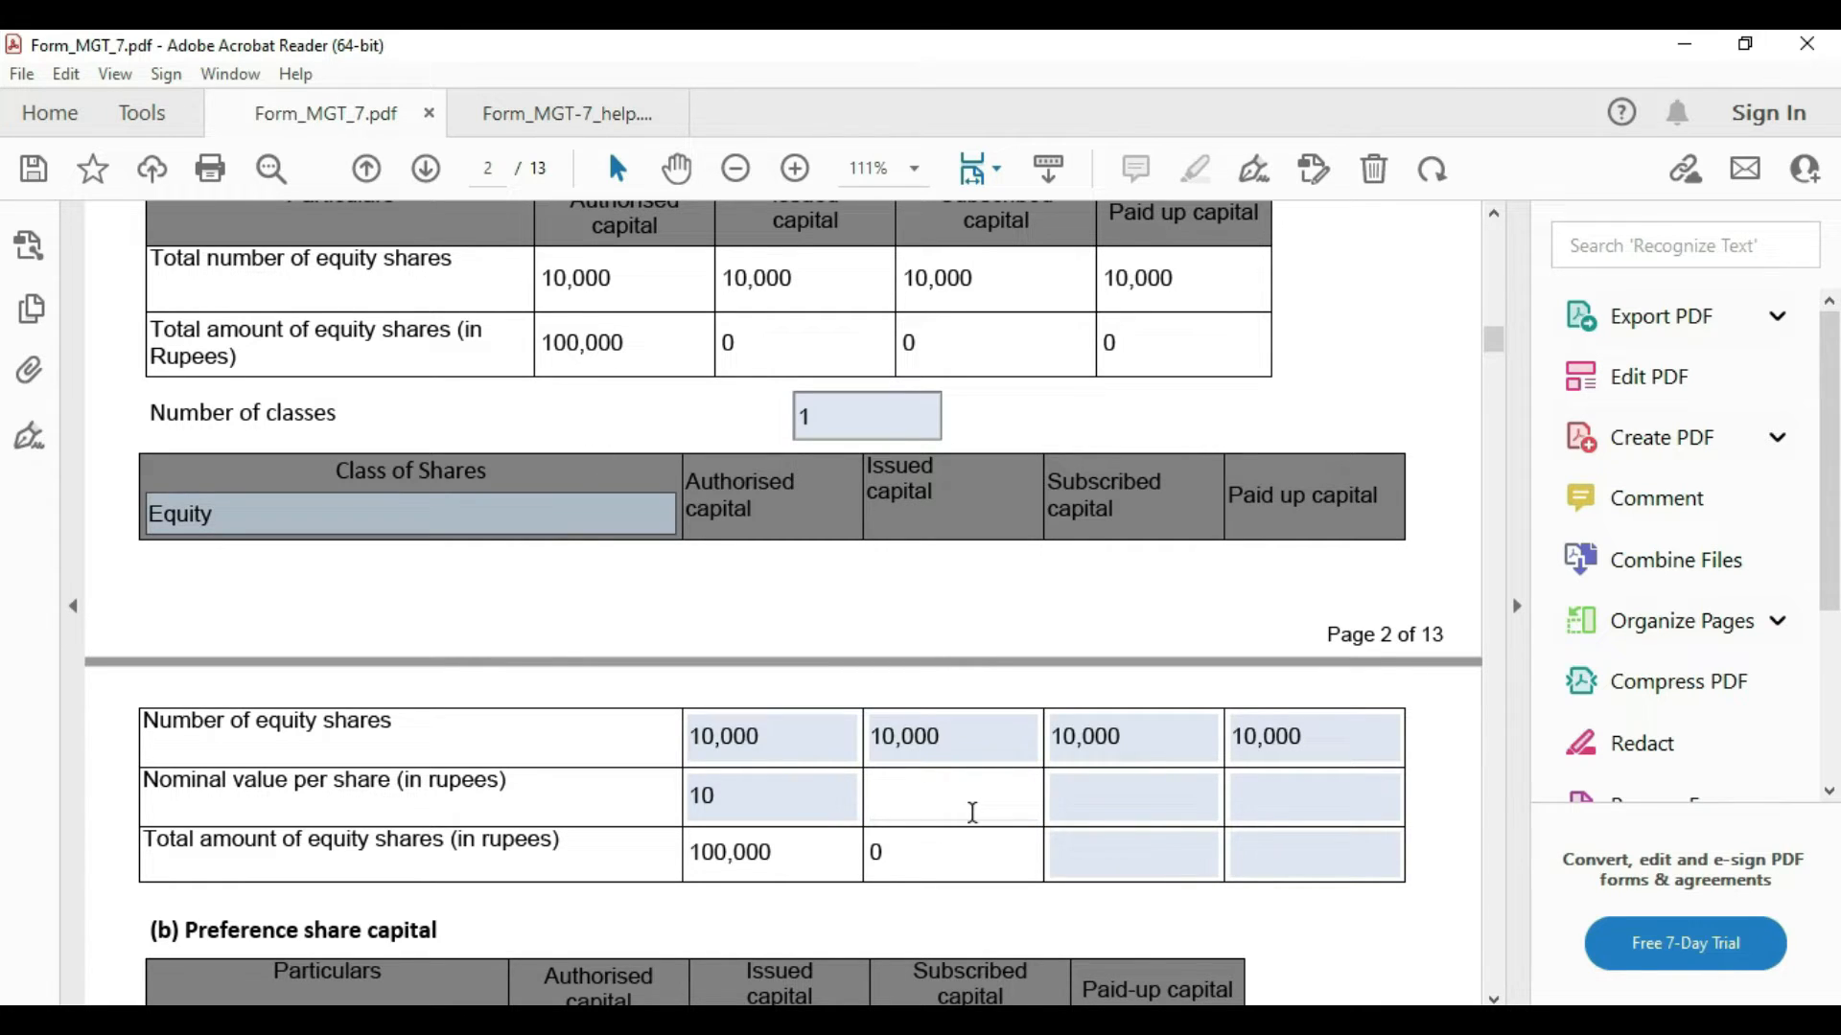
text(10)
key(Tab)
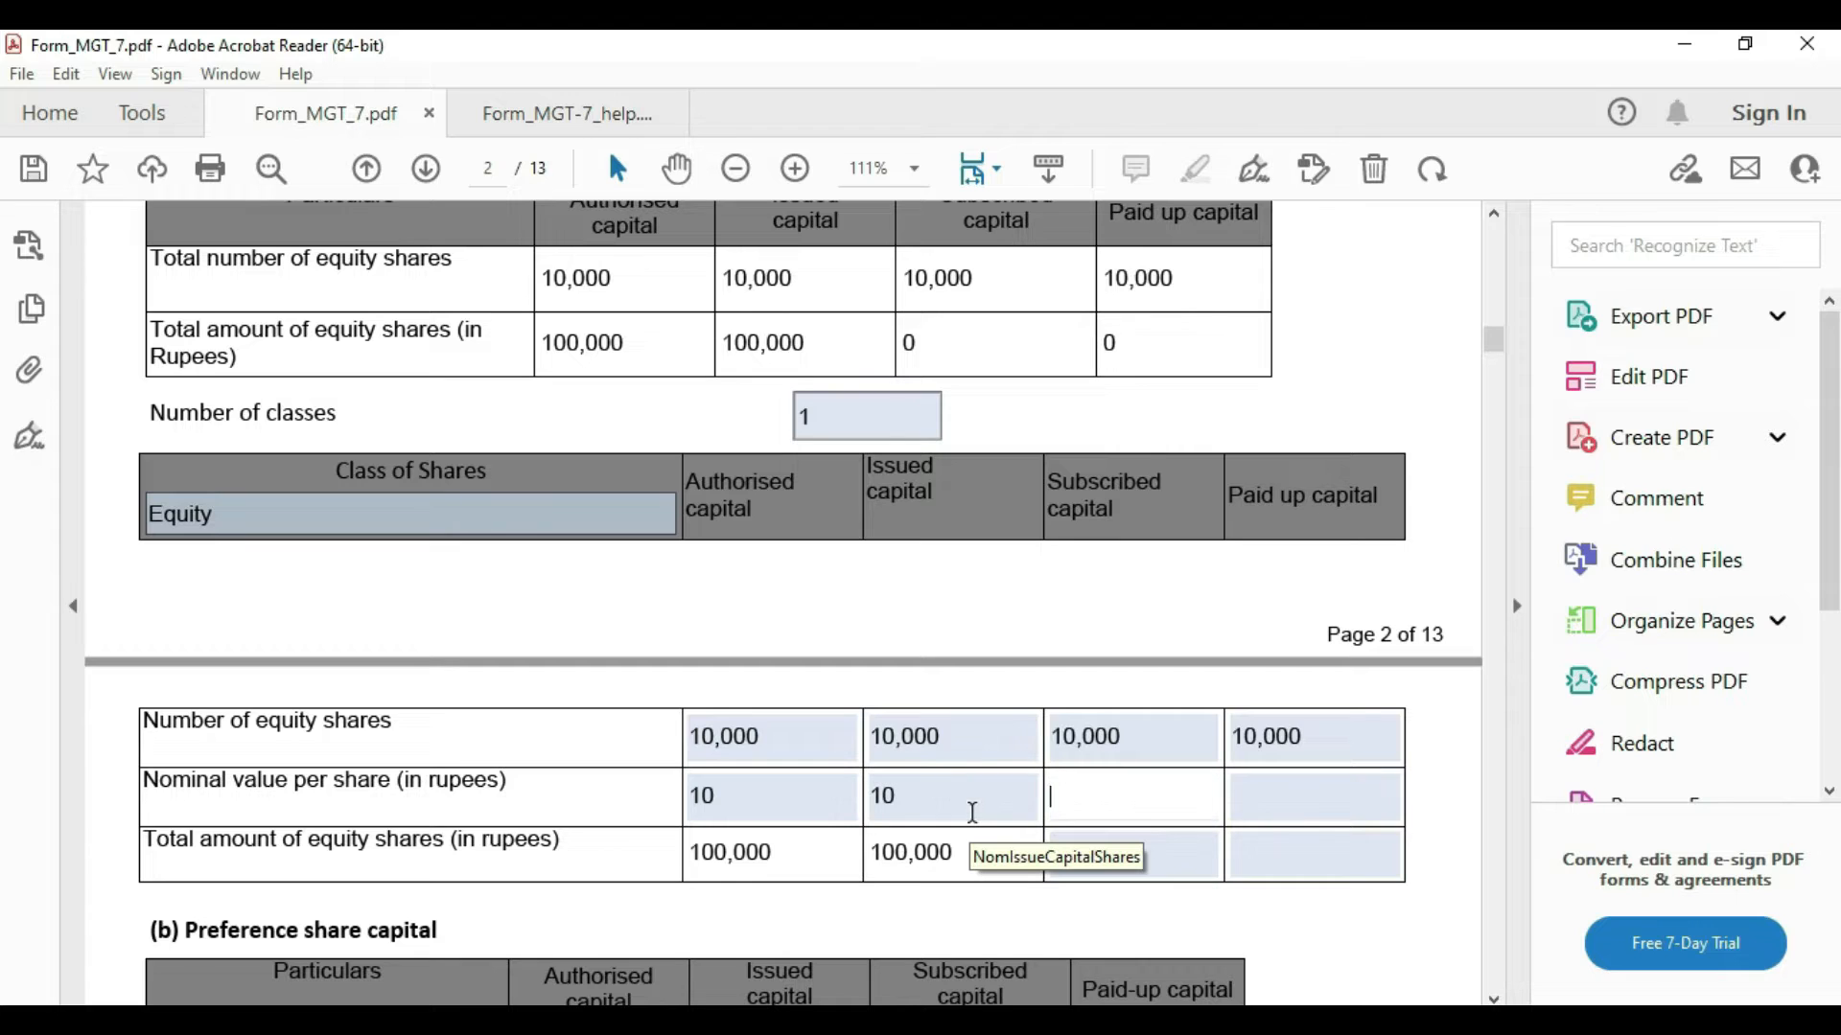
key(Tab)
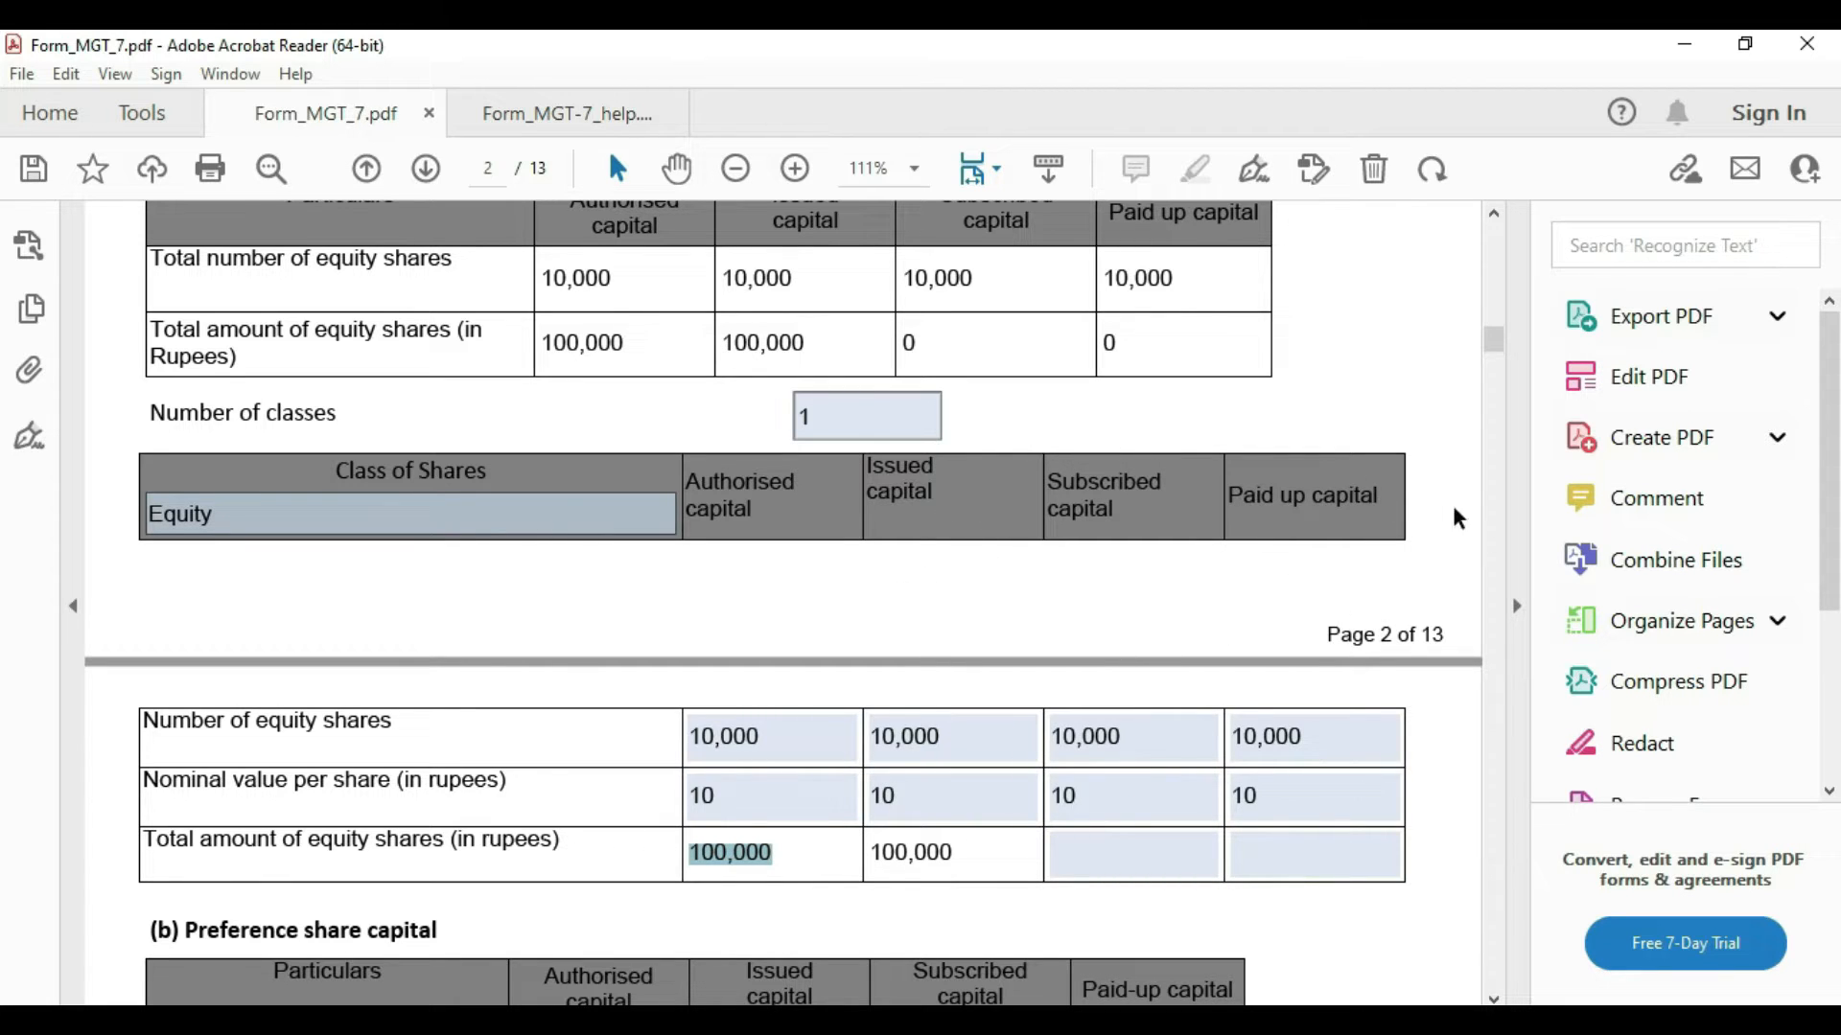
click(1171, 863)
Step: In the paid-up share capital break-up, enter beginning-of-year equity shares as 10,000 physical and 0 DEMAT, with nominal and paid-up amounts of 100,000
scroll(1175, 859, down, 3)
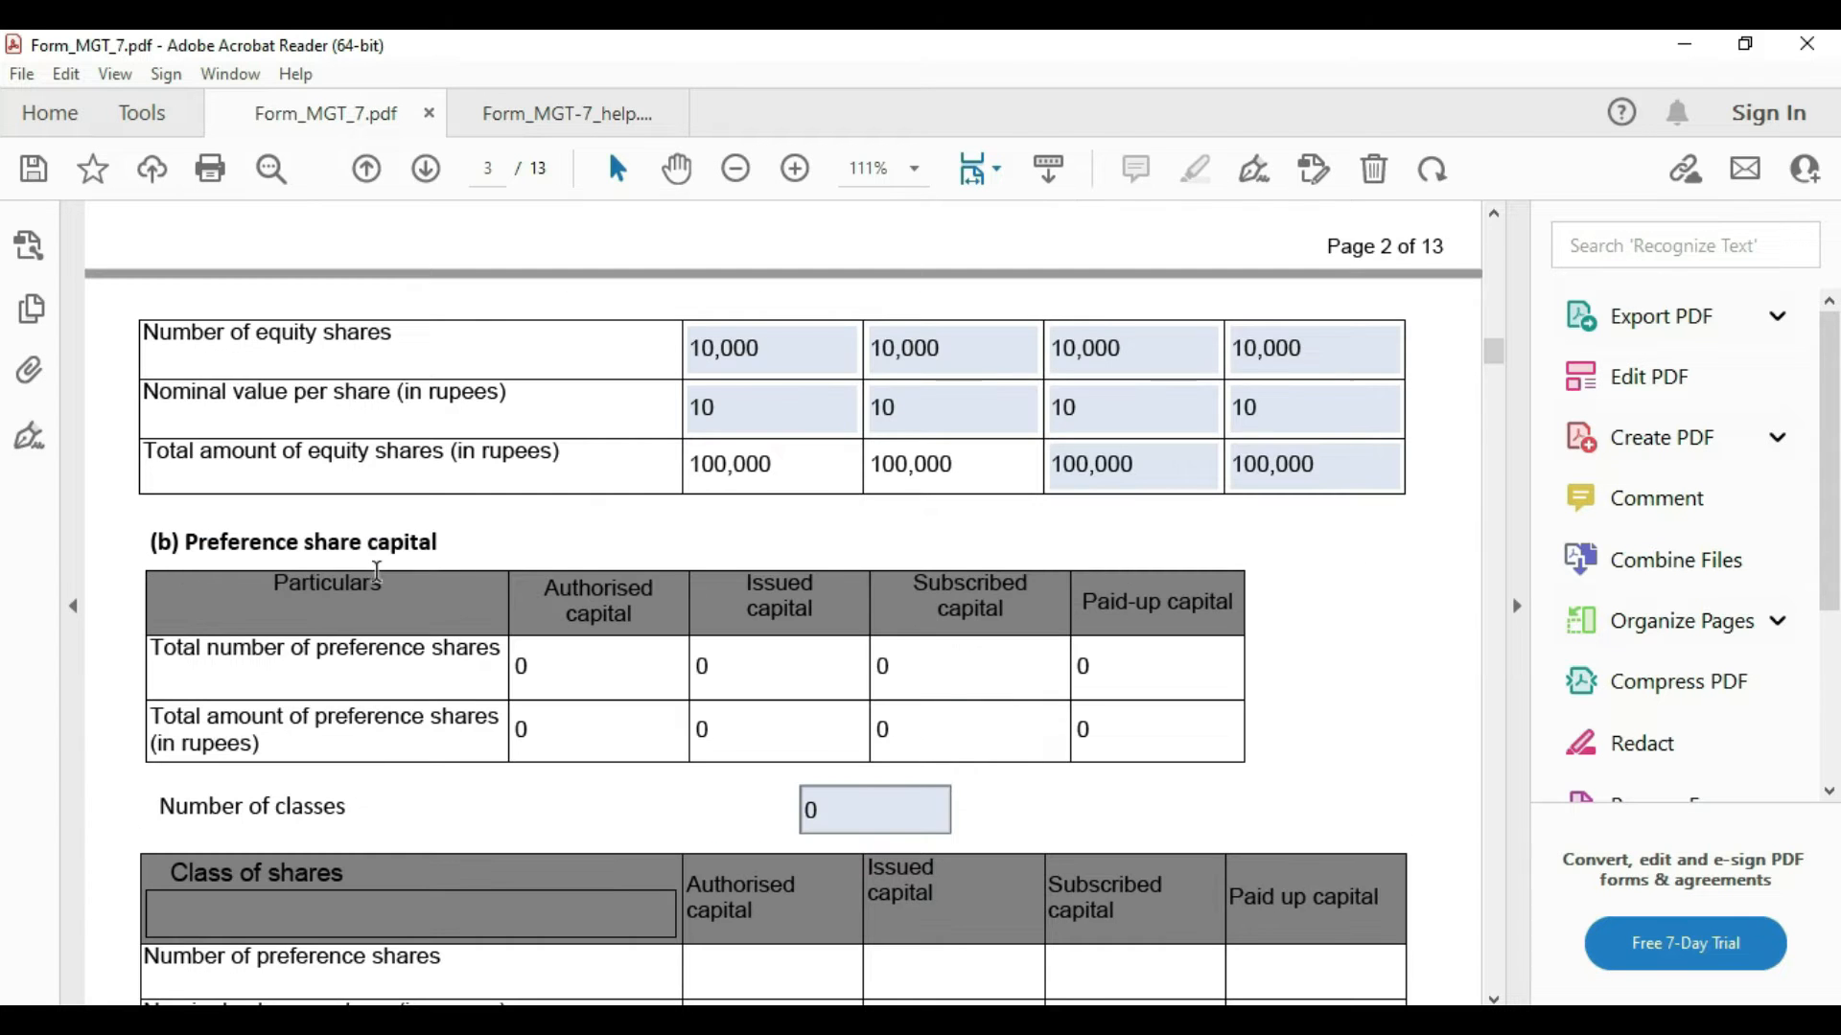
scroll(1328, 618, down, 1)
click(850, 678)
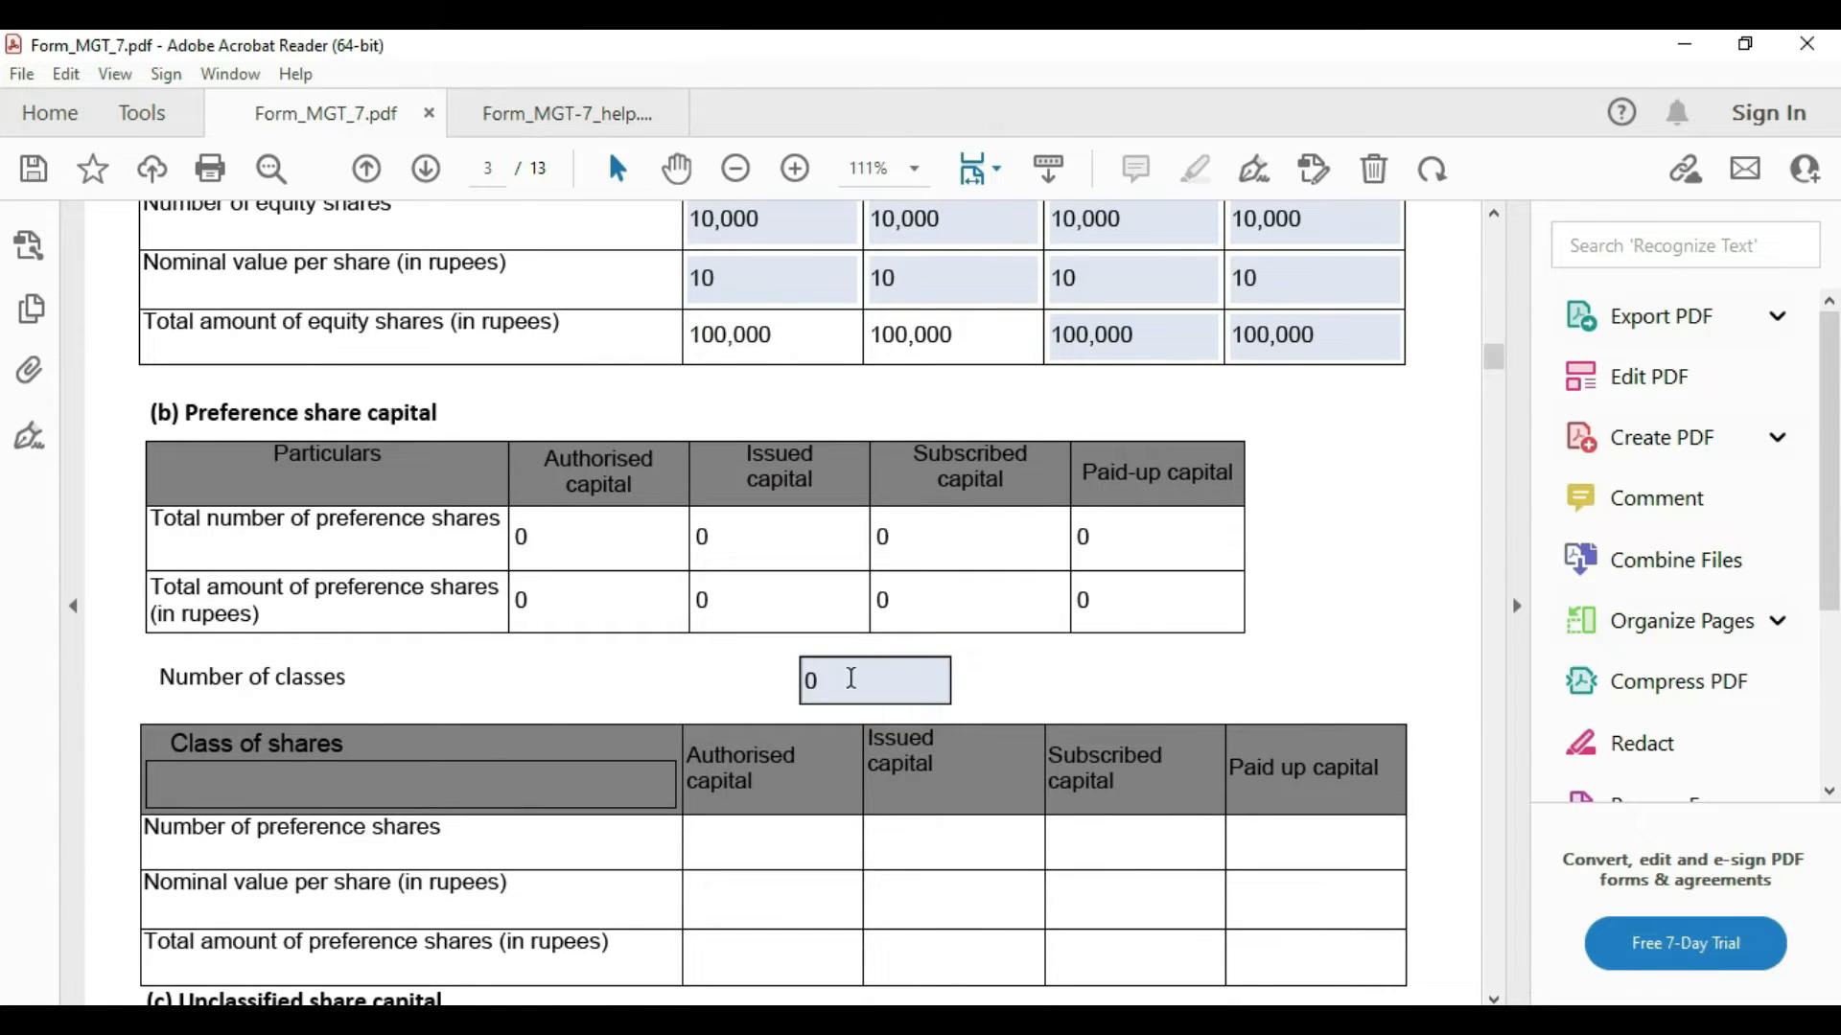
scroll(834, 661, down, 2)
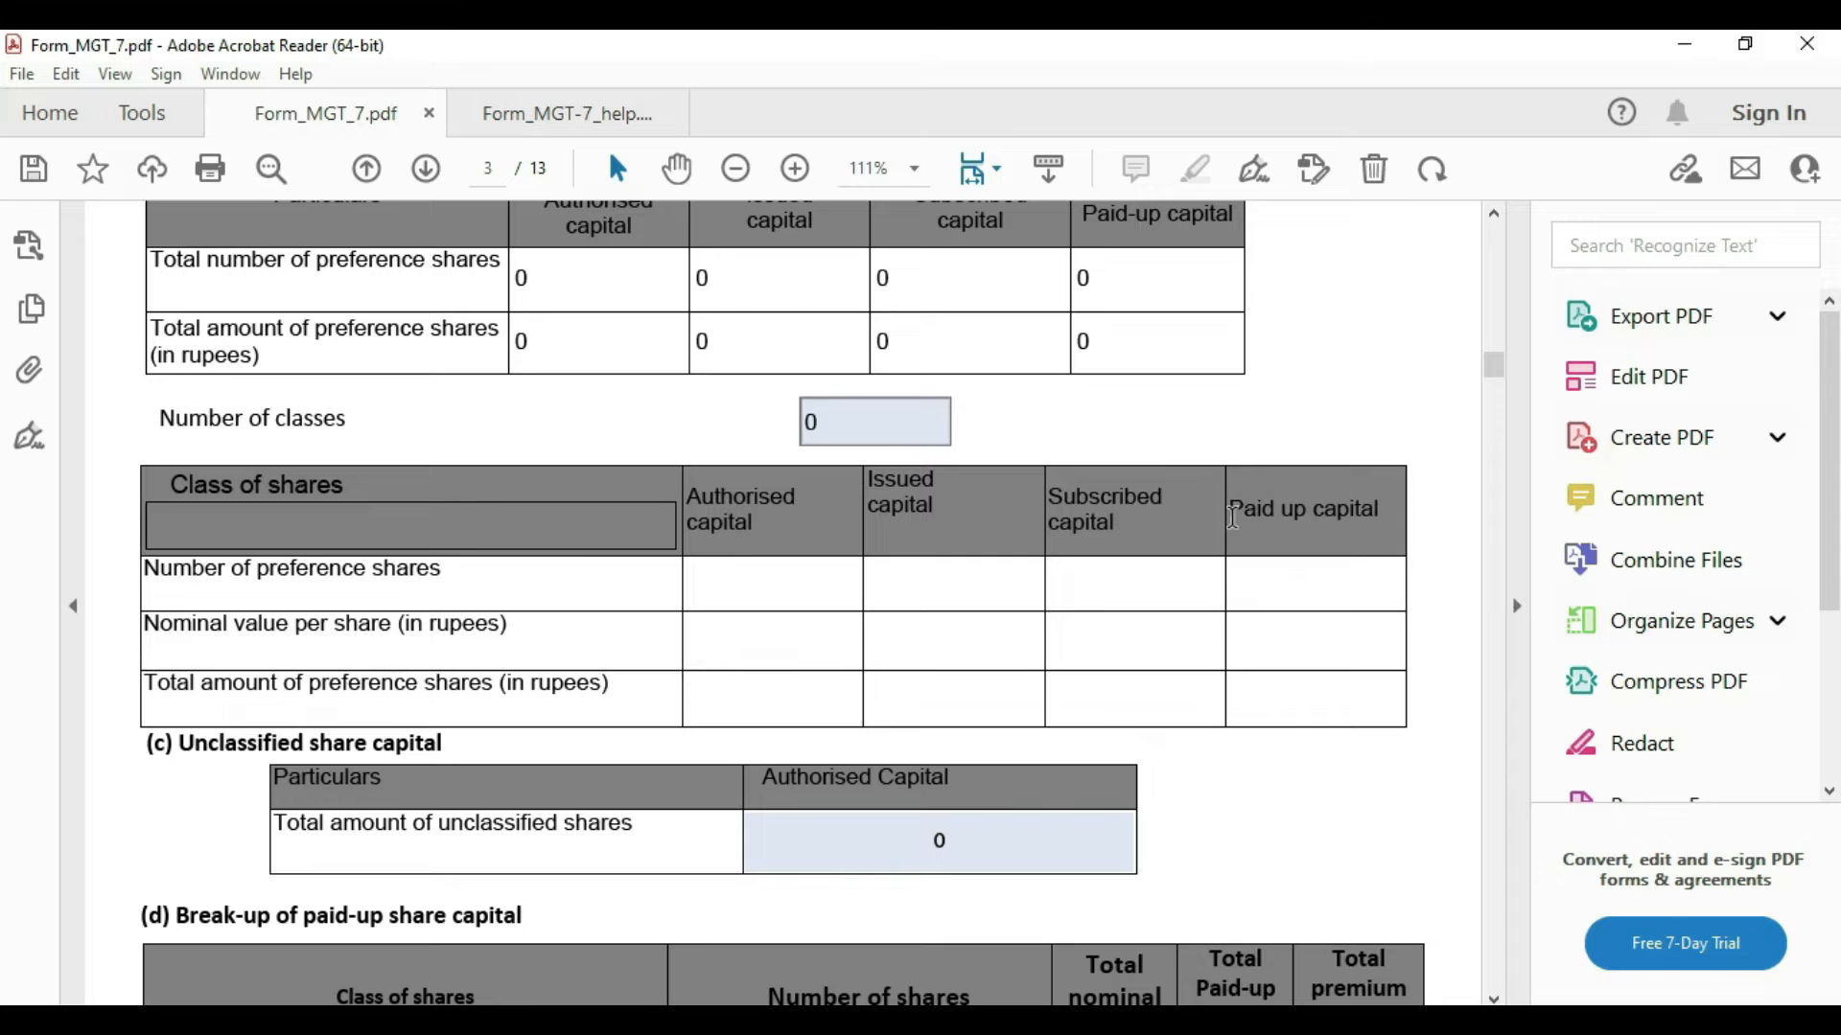
scroll(1123, 551, down, 4)
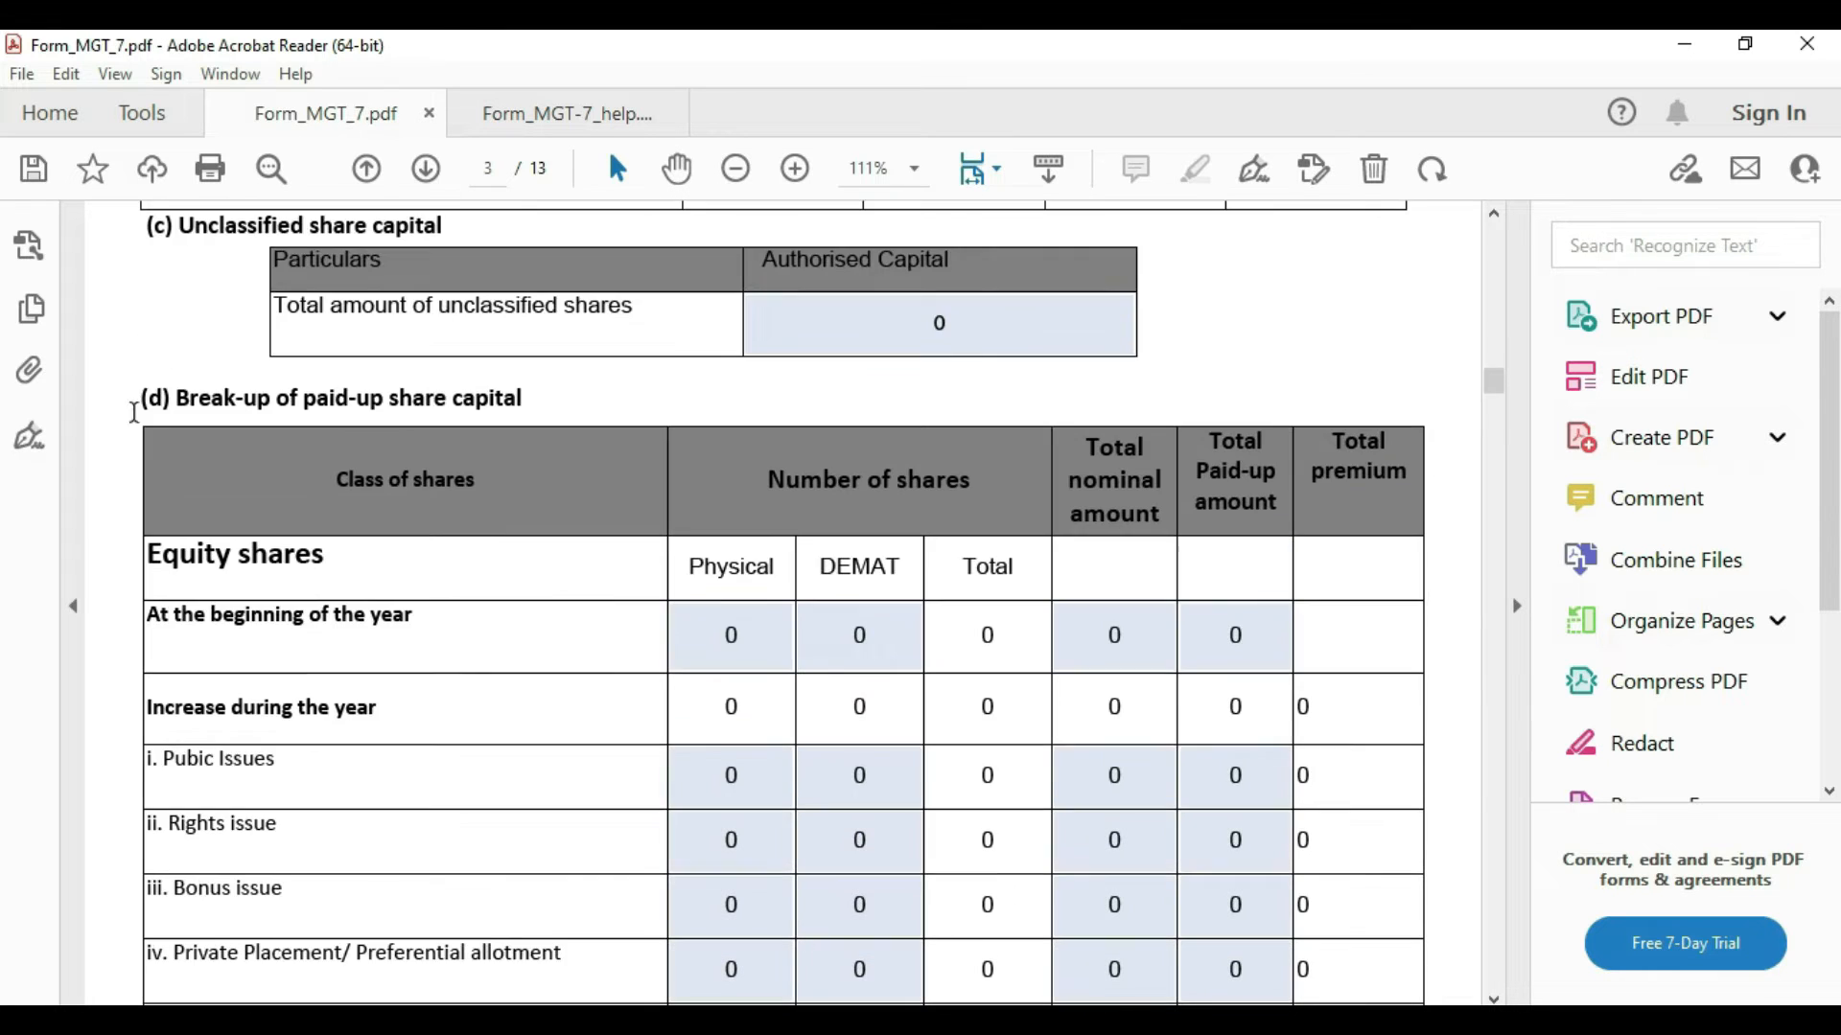
scroll(658, 402, down, 2)
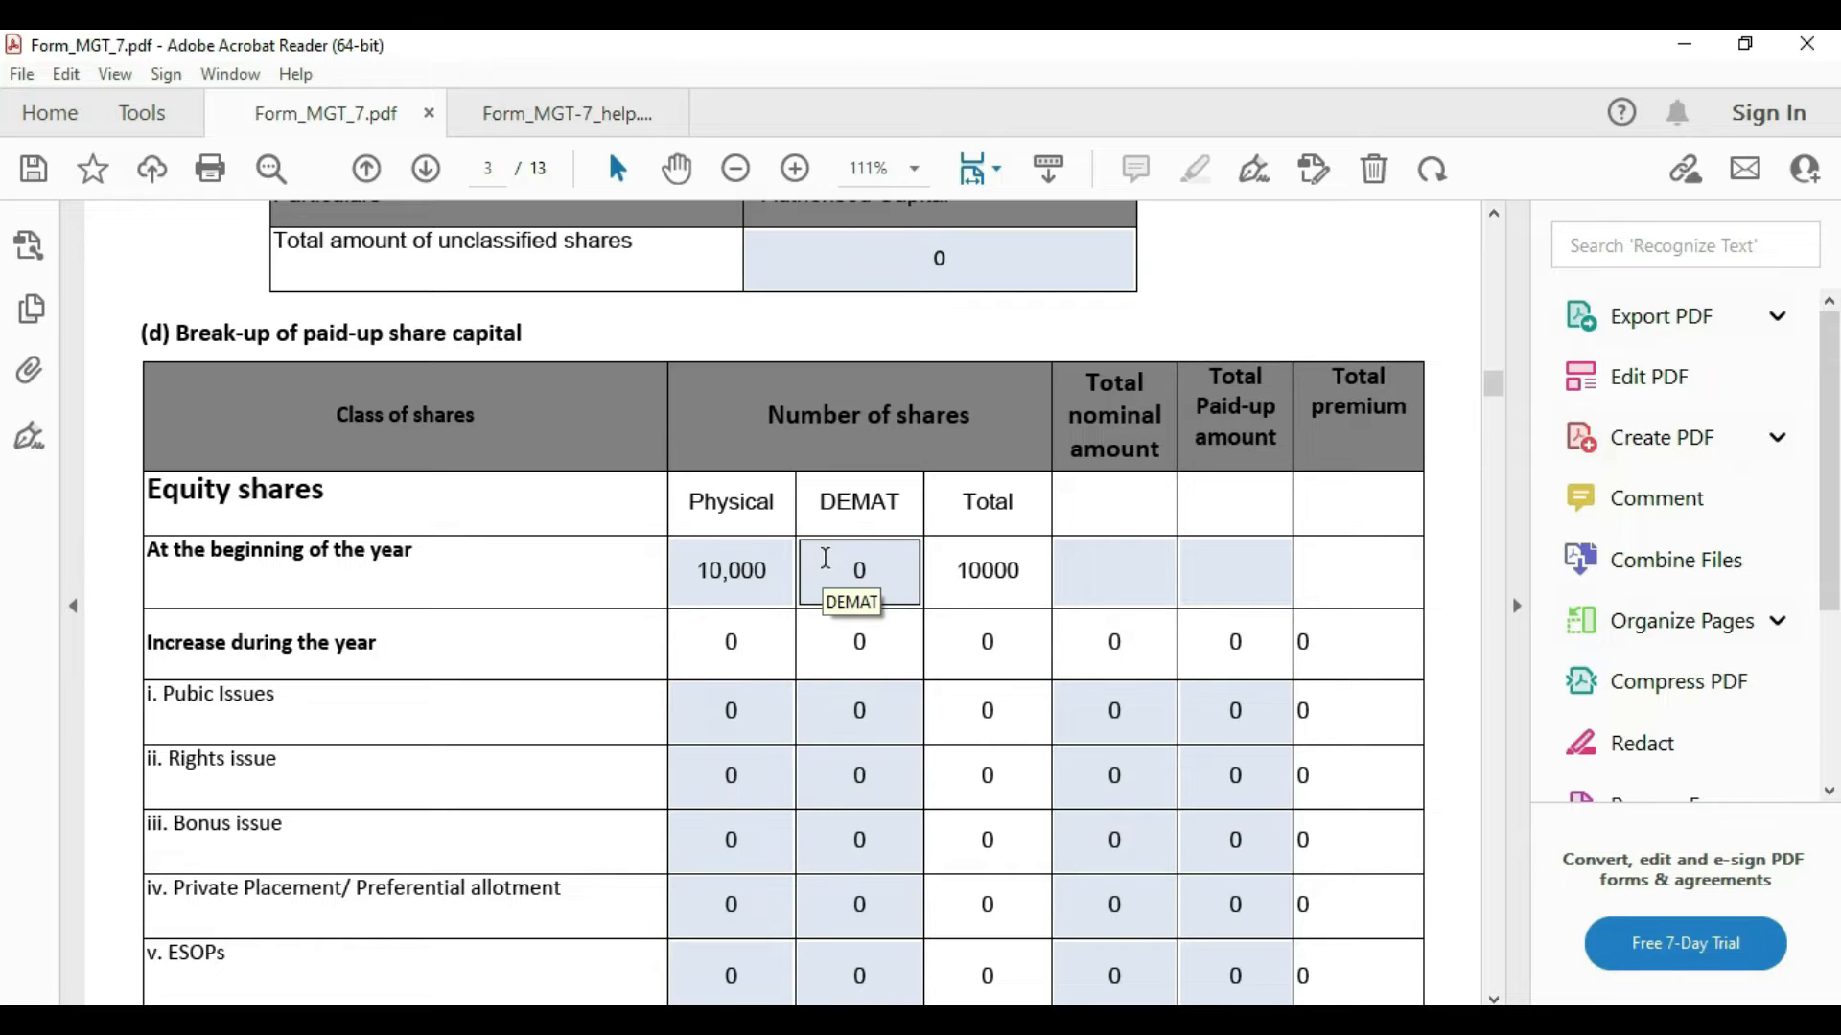
click(1136, 572)
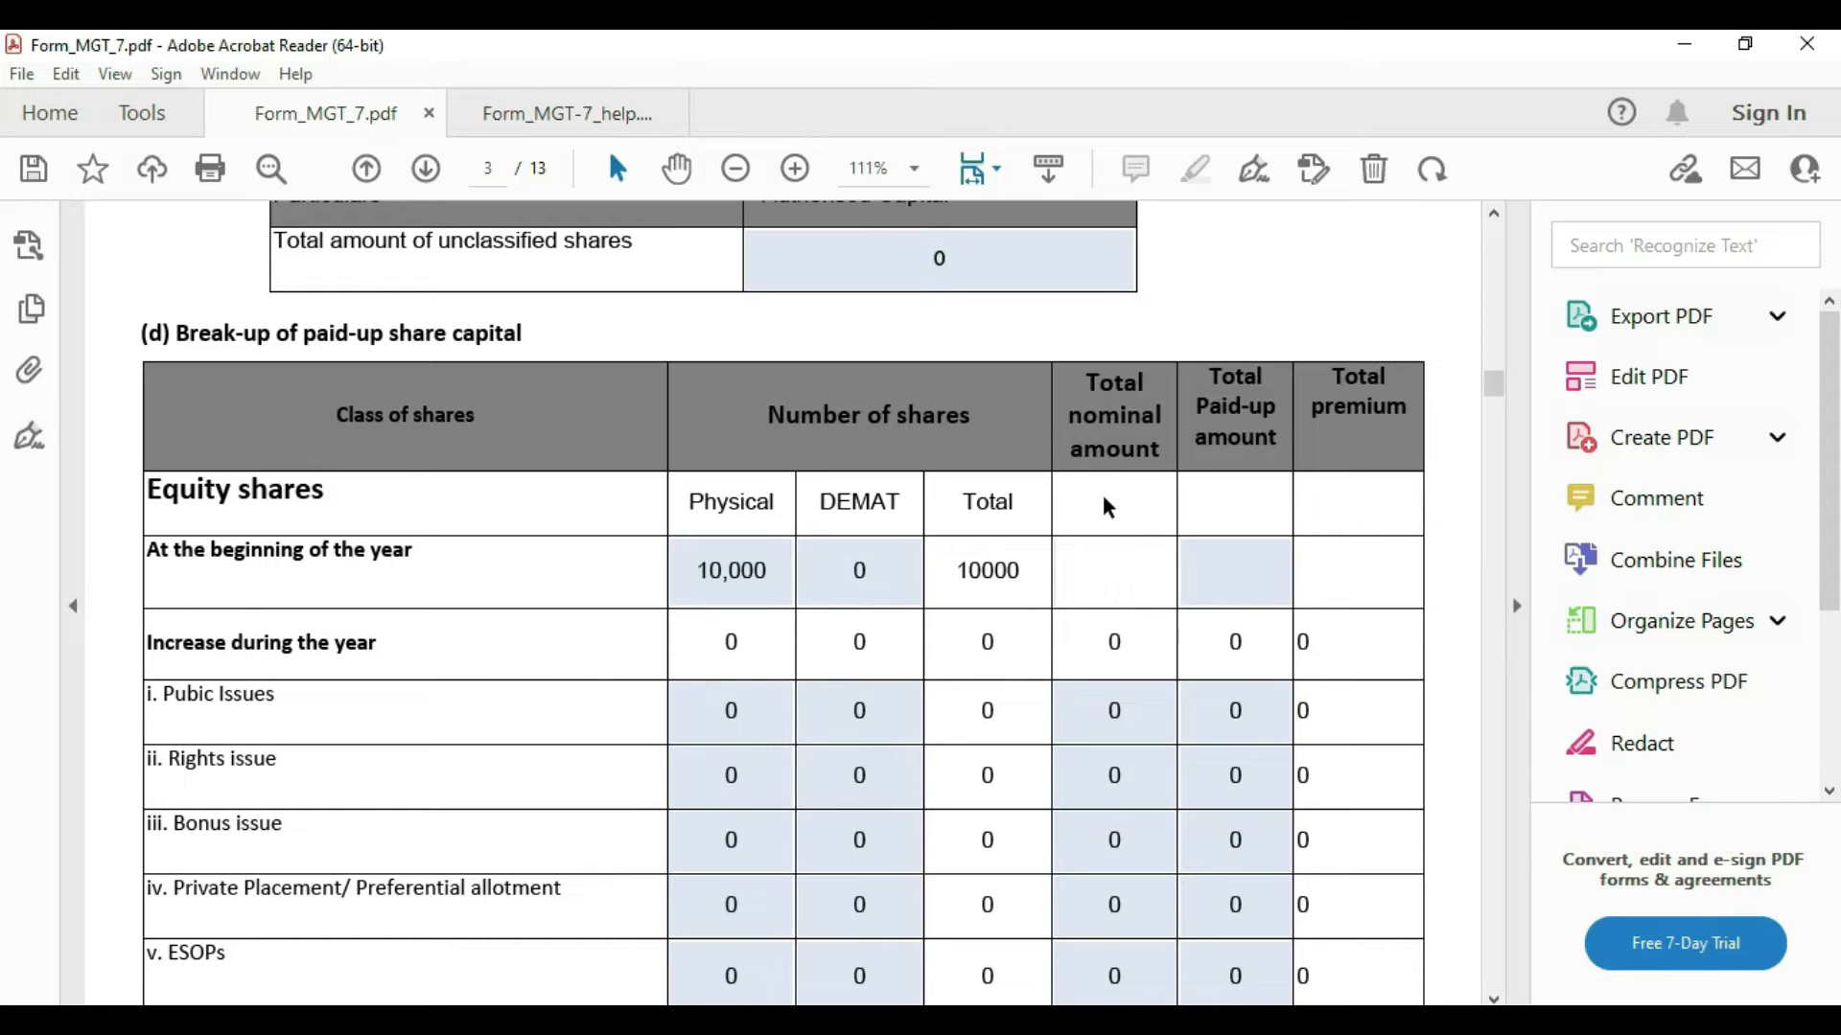
text(100000)
key(Tab)
text(100000)
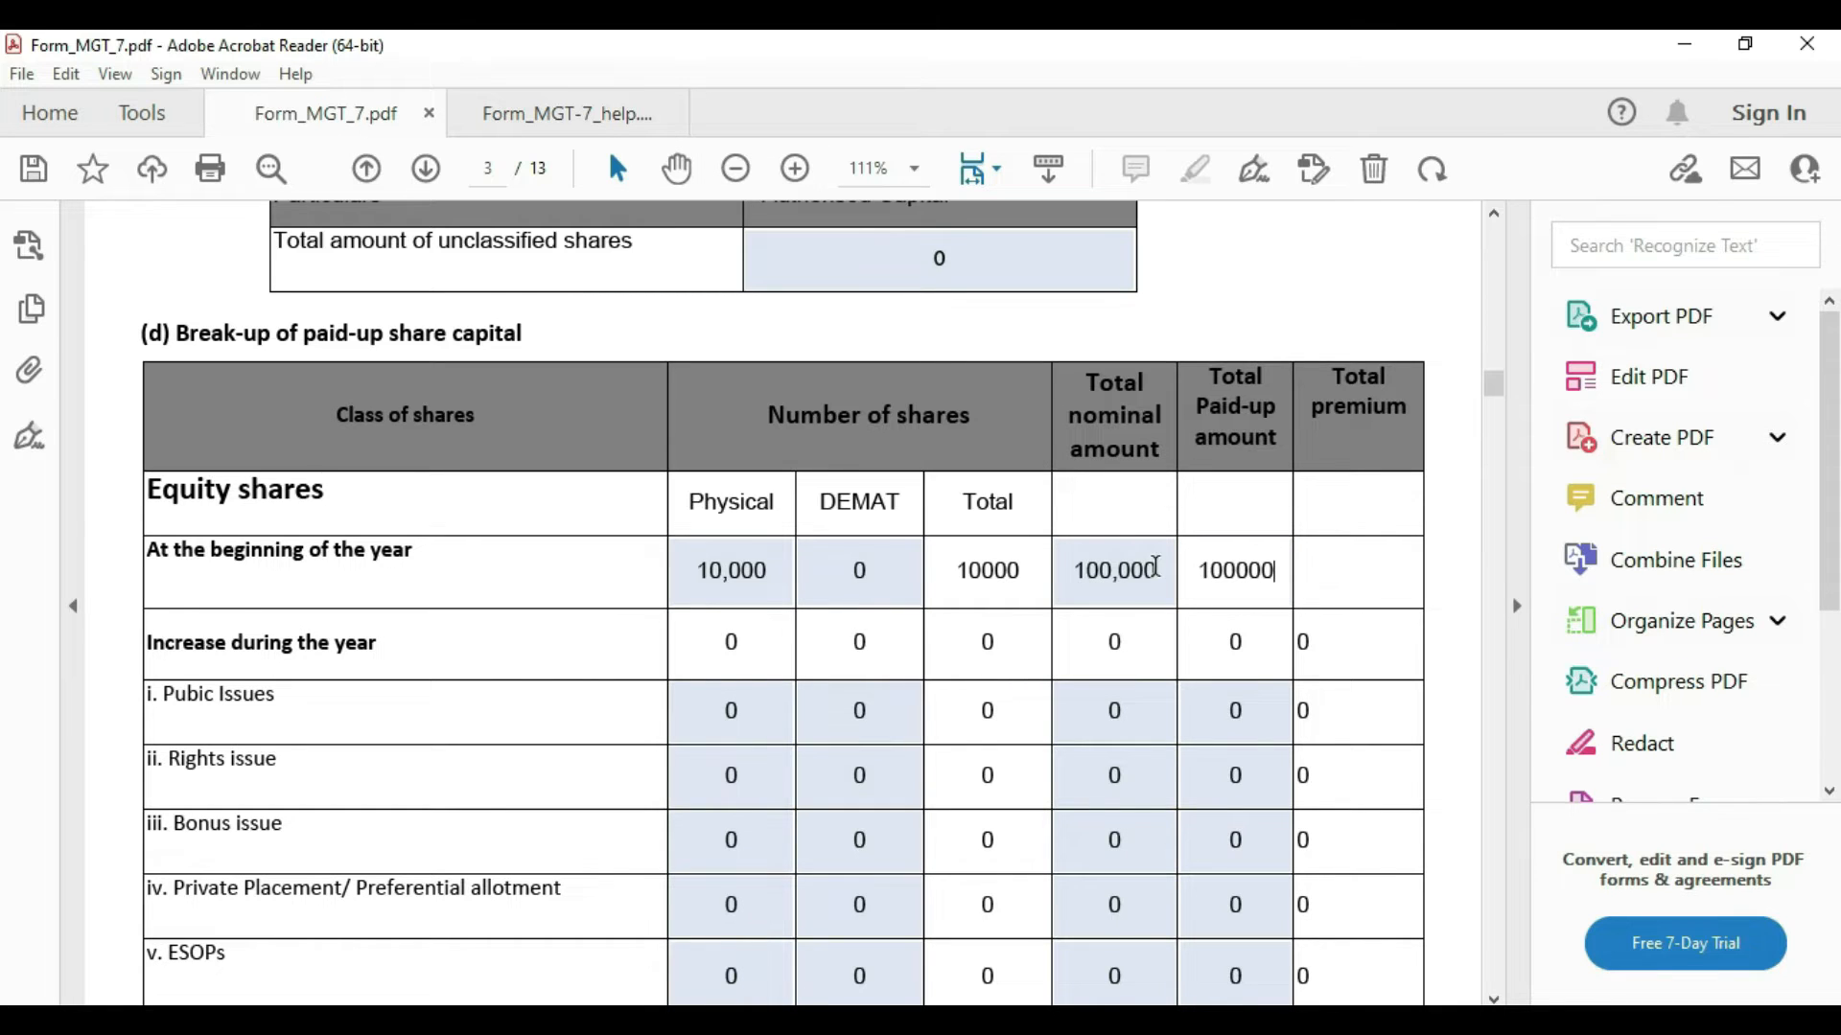
click(1380, 358)
Step: Review the equity share increase and decrease rows and the end-of-year row of the paid-up capital break-up
scroll(1055, 393, down, 4)
scroll(575, 445, up, 1)
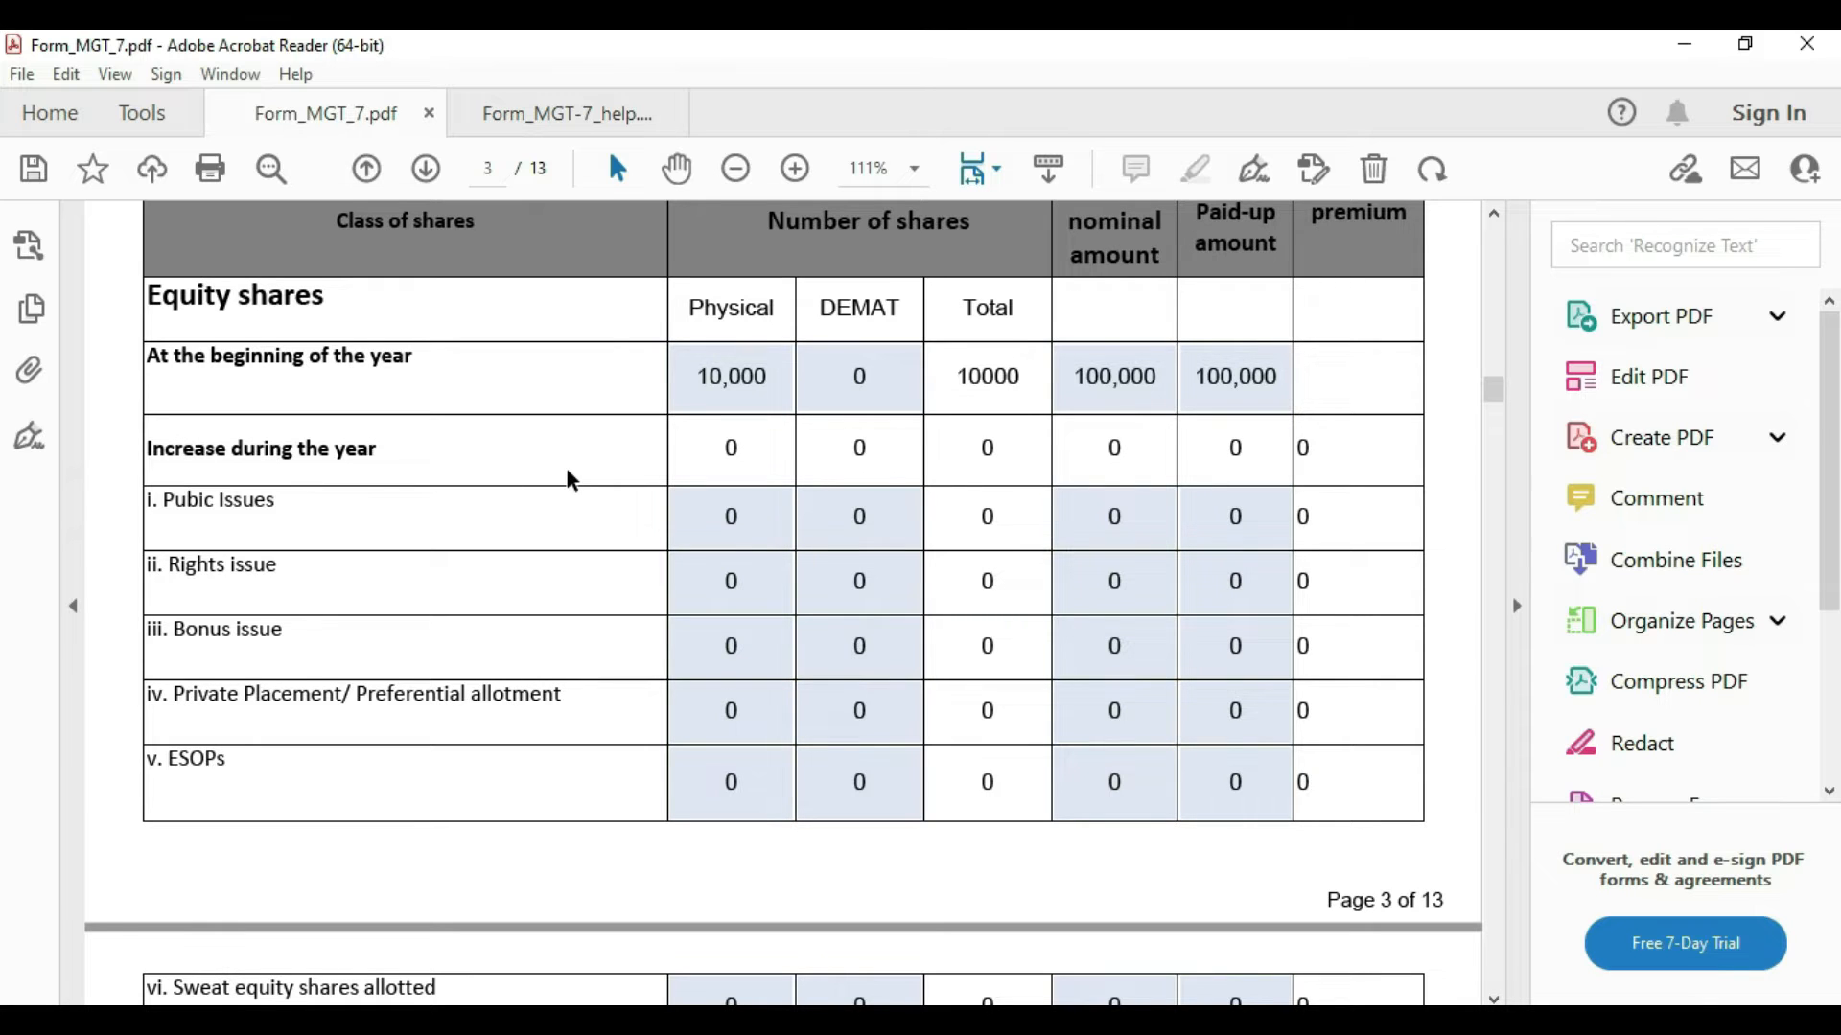
scroll(674, 423, up, 2)
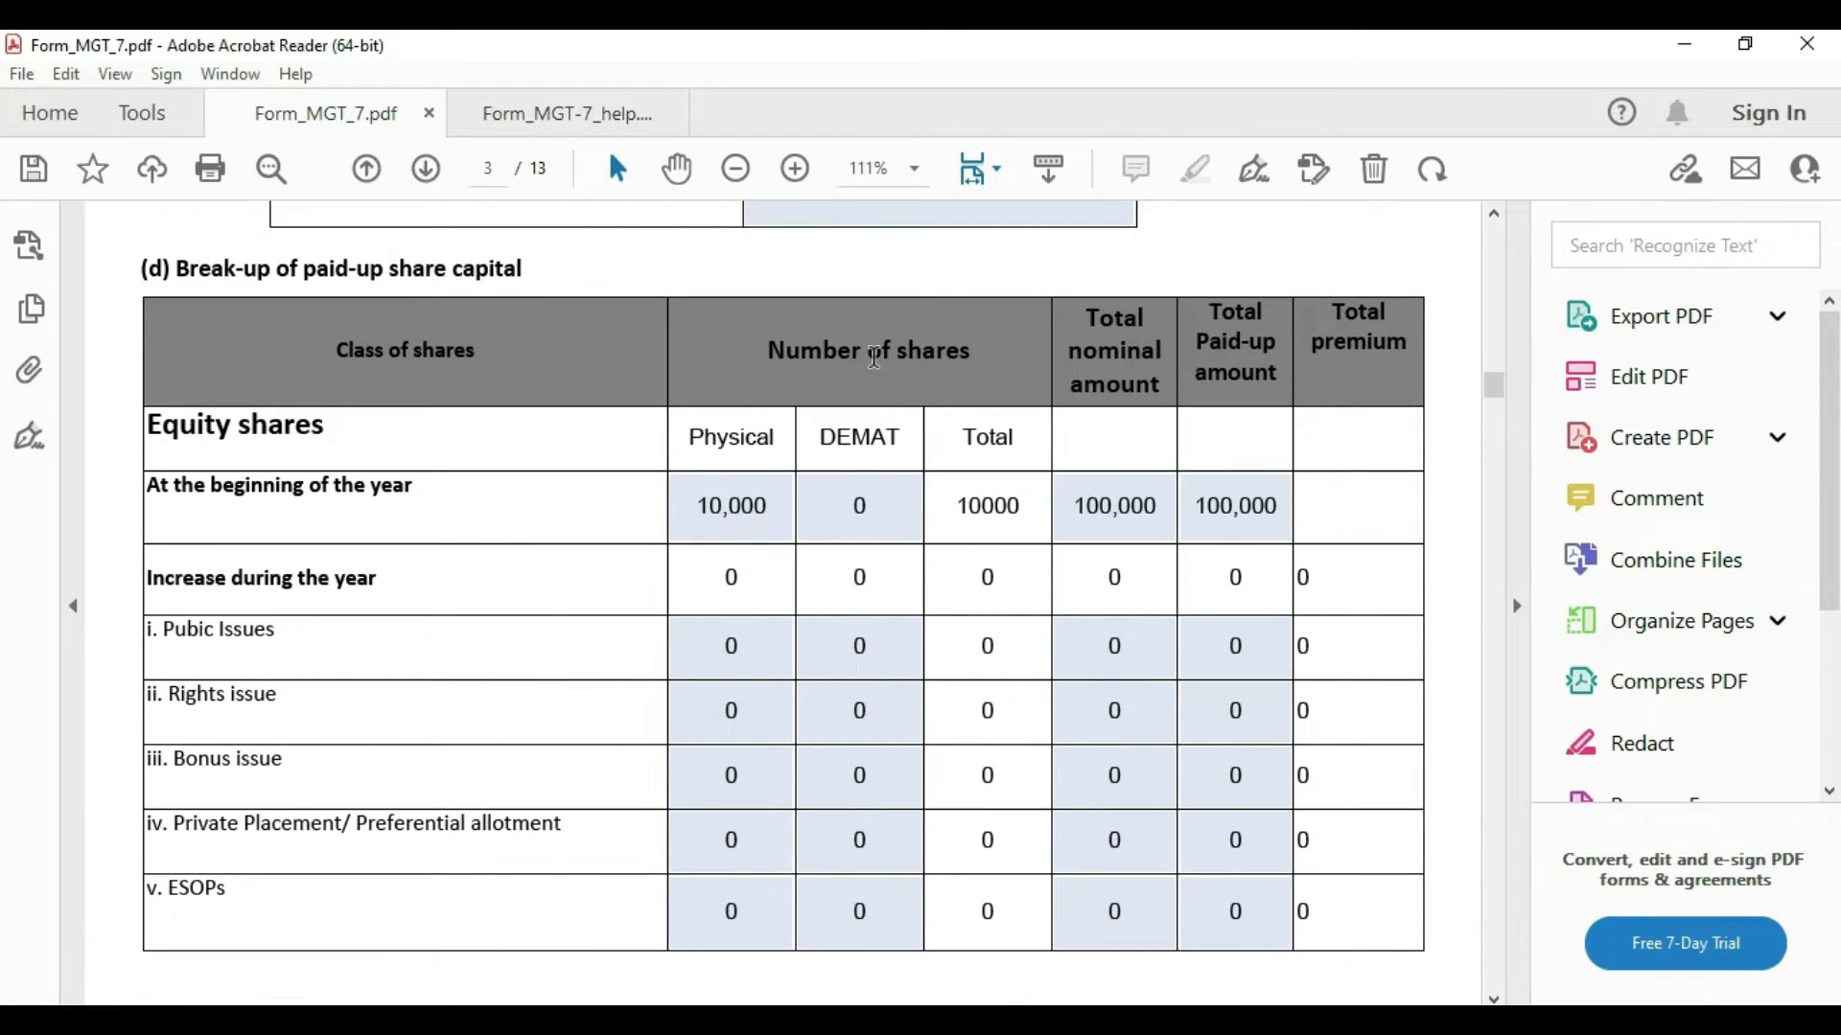
scroll(872, 369, down, 3)
scroll(878, 381, down, 3)
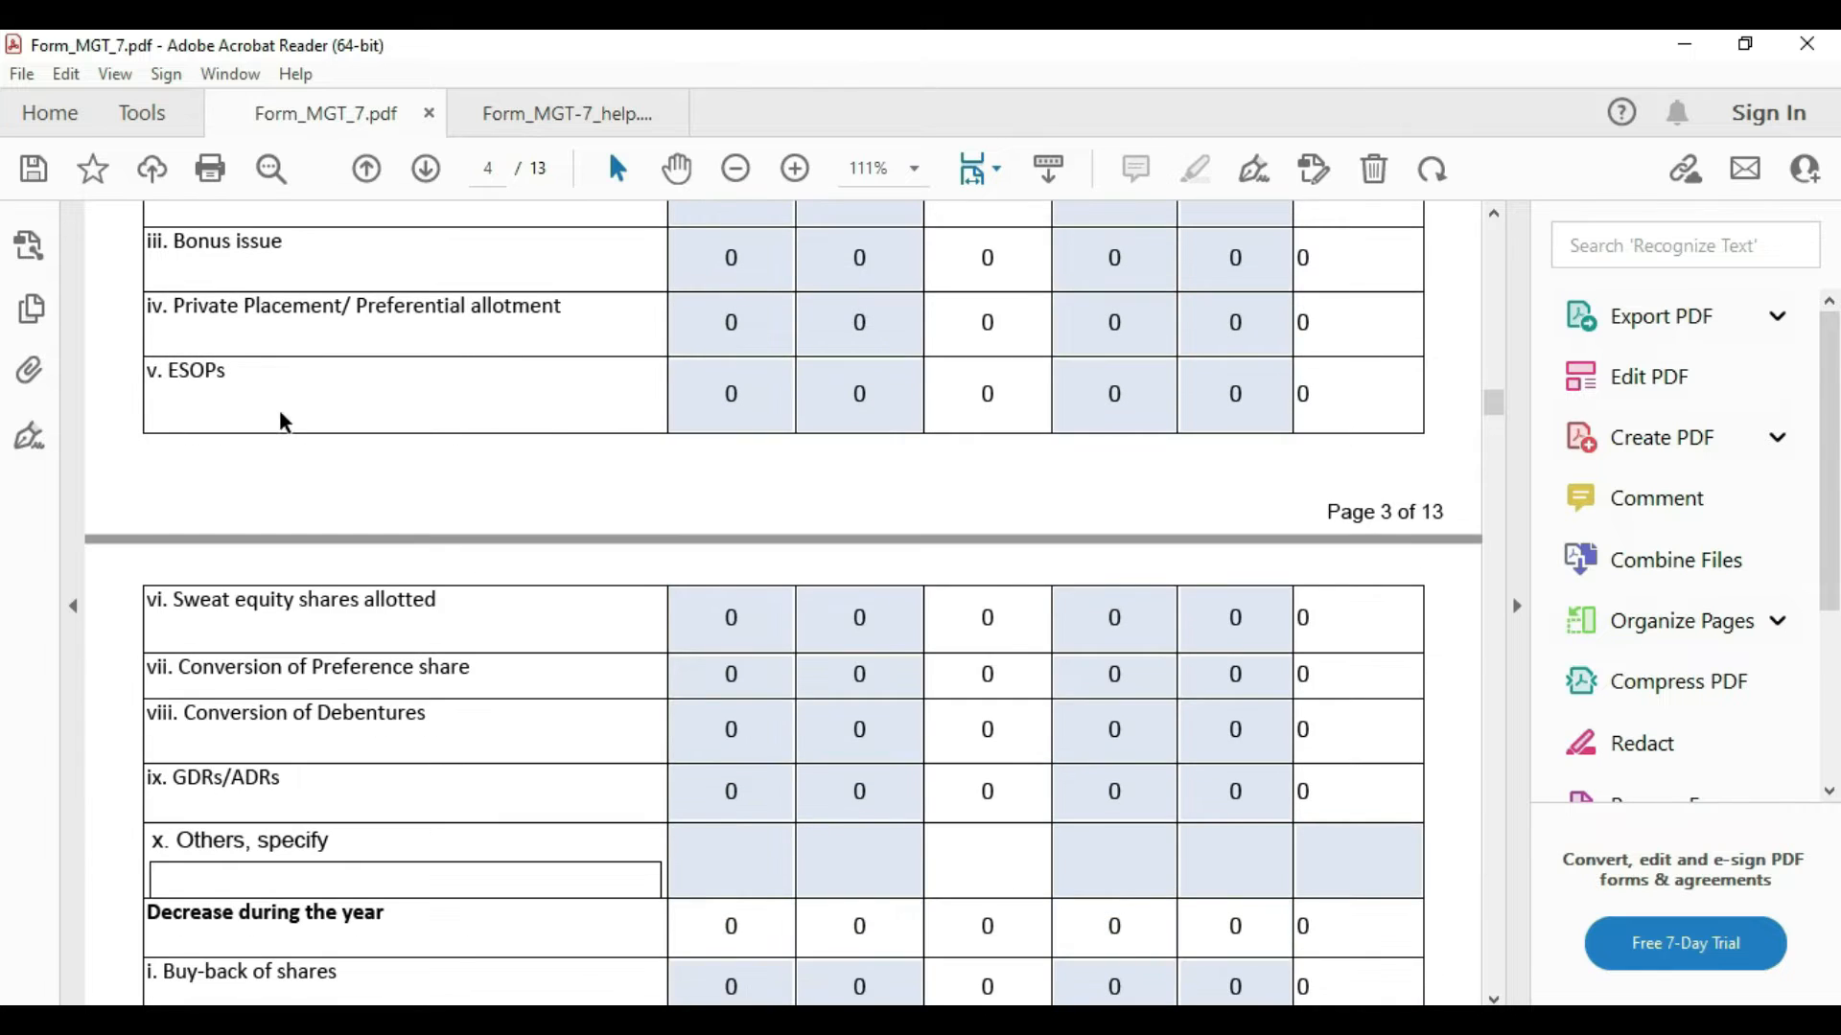
scroll(192, 326, up, 1)
scroll(431, 278, down, 1)
scroll(710, 393, down, 2)
scroll(383, 403, down, 3)
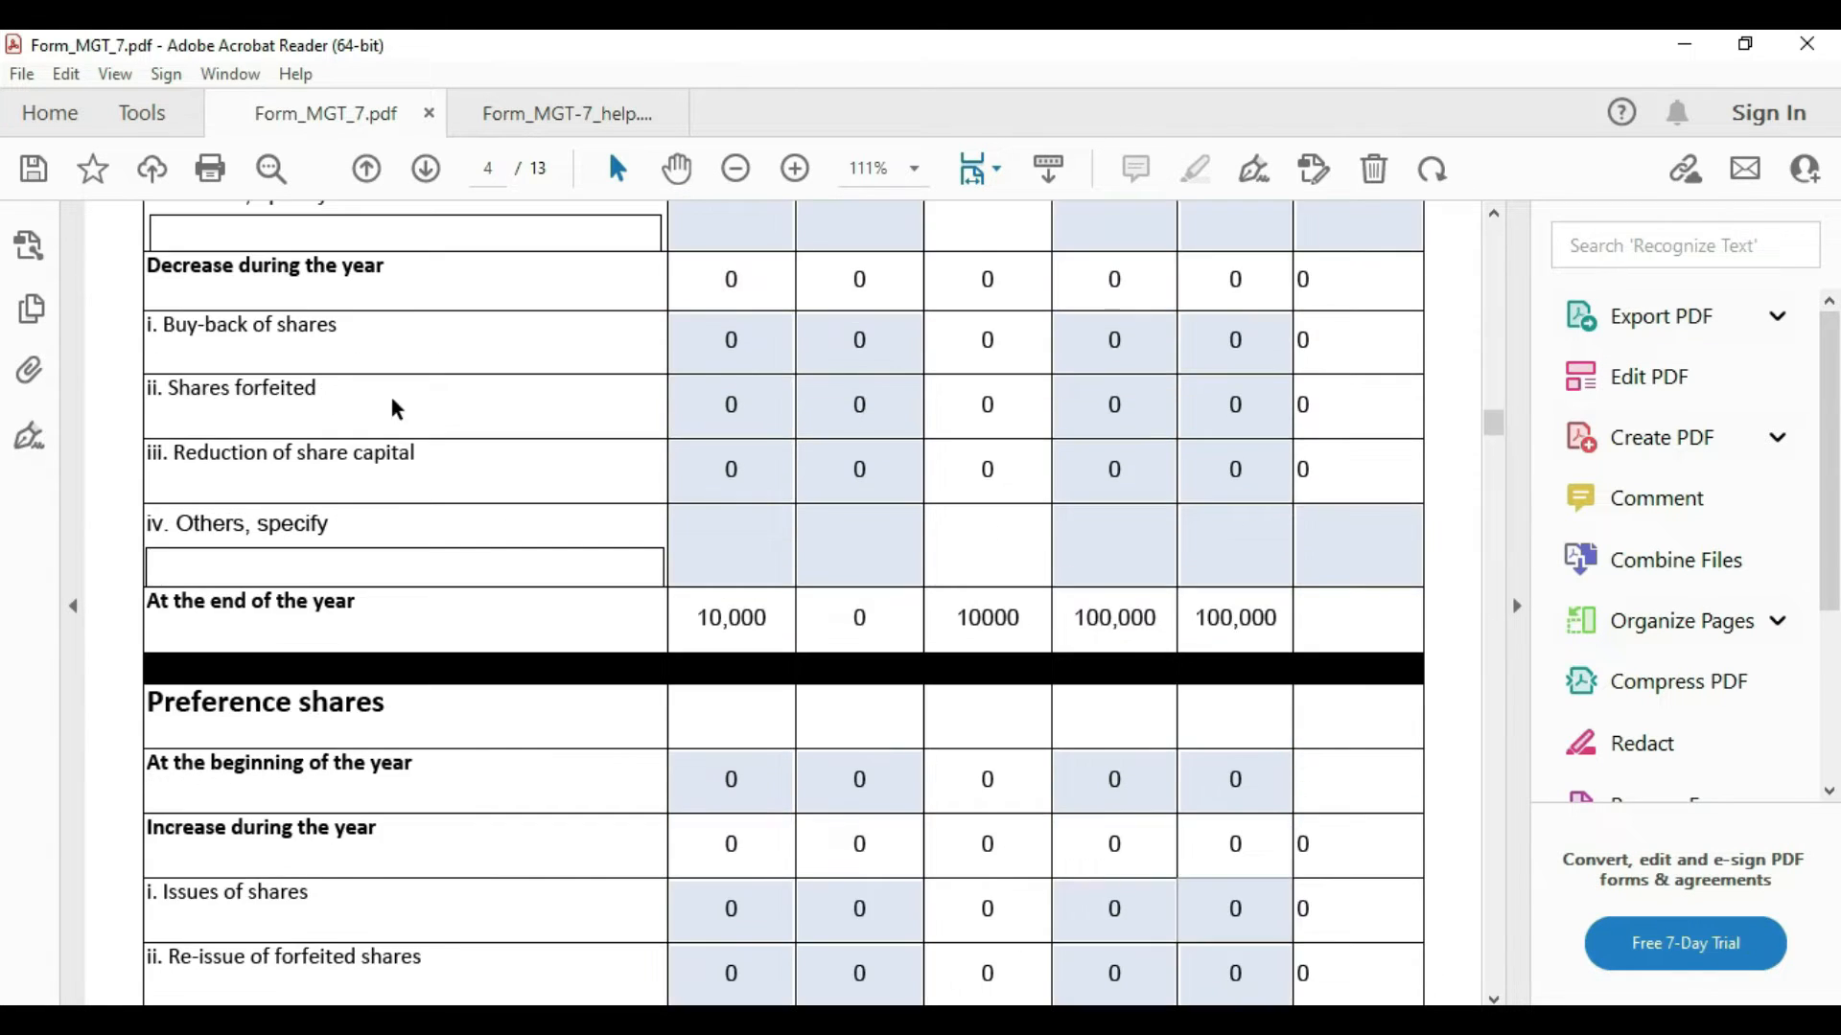
scroll(896, 433, down, 2)
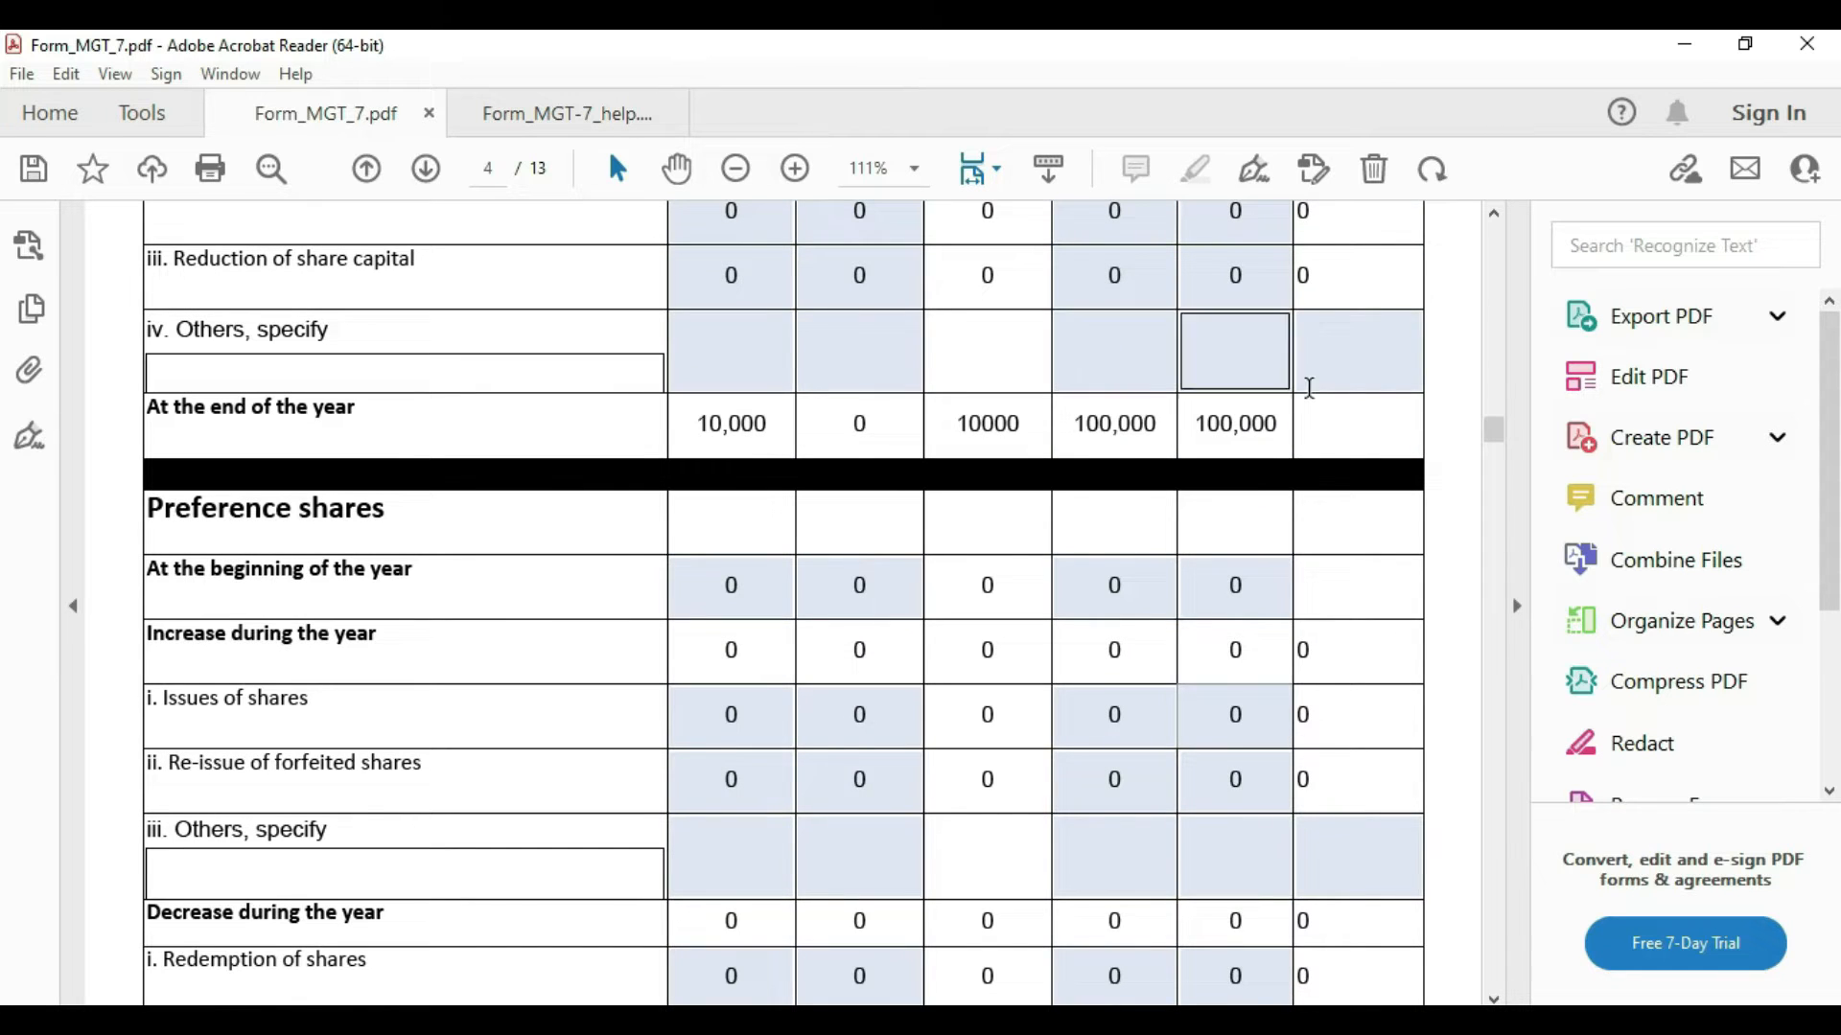
Step: Review the preference share rows, the ISIN field, the stock split/consolidation table and the share transfer details section
scroll(1054, 364, down, 3)
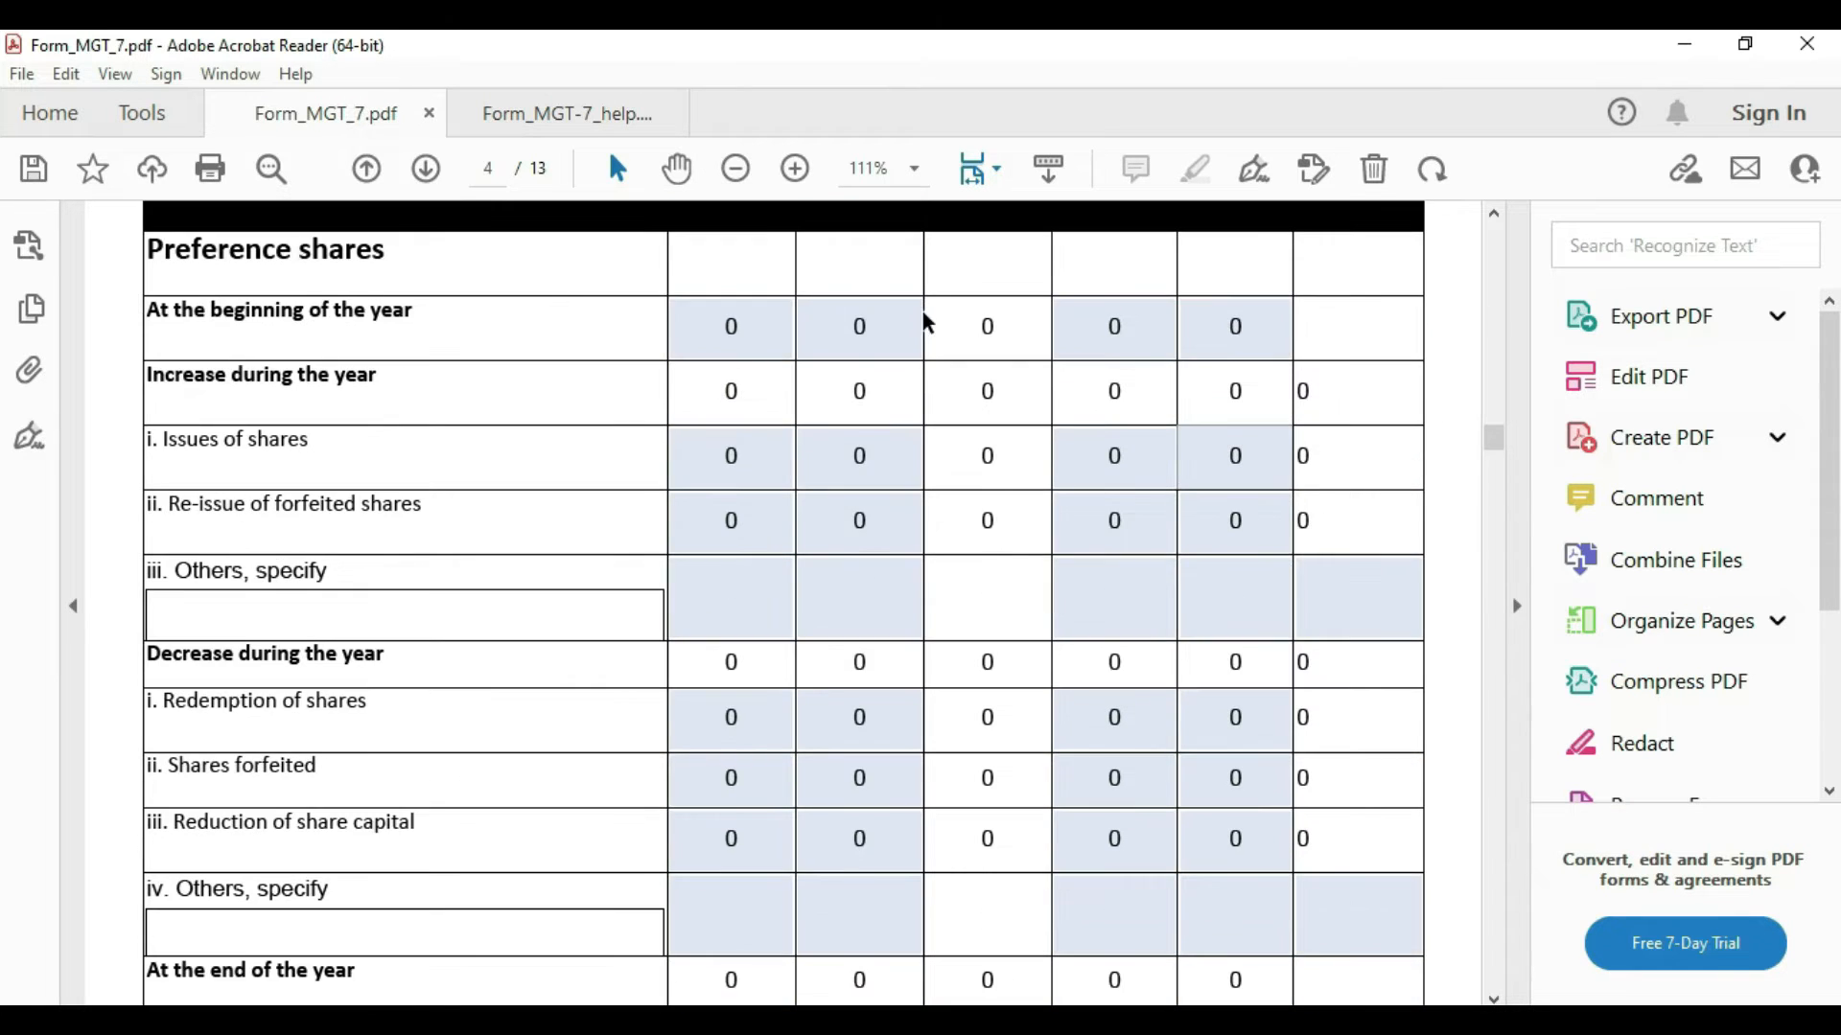
scroll(926, 321, down, 2)
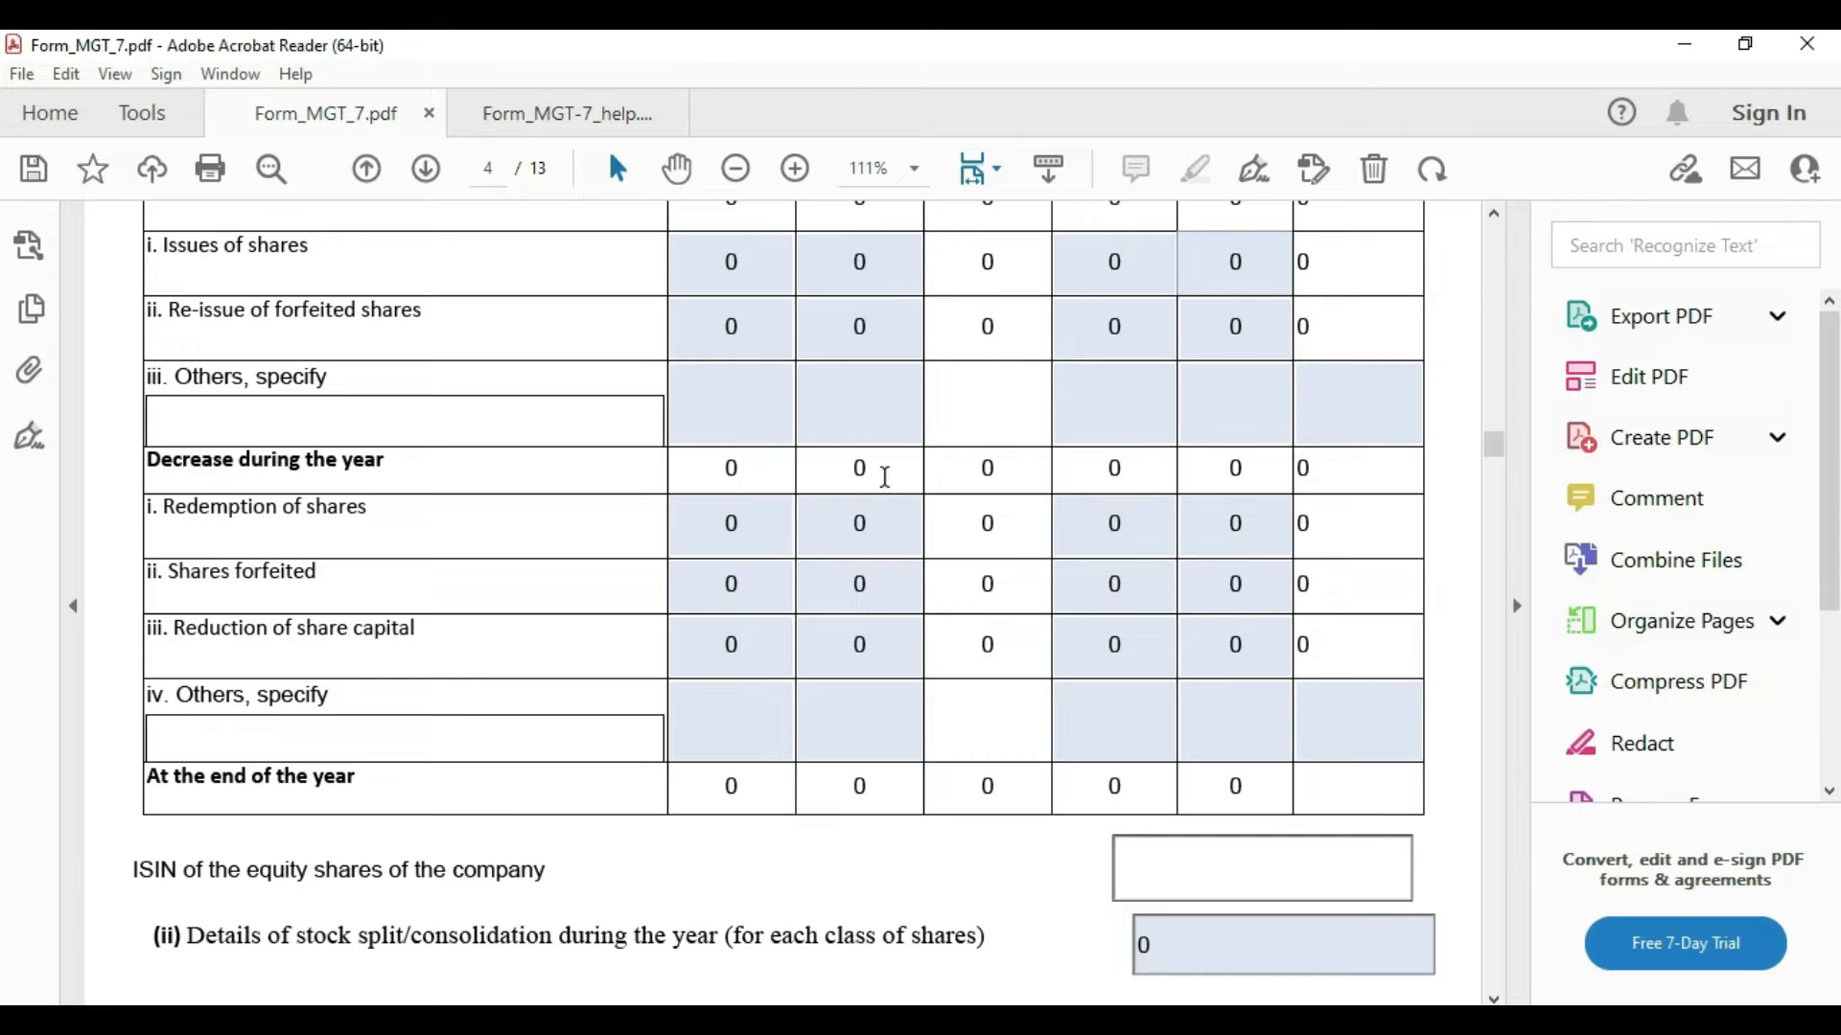
scroll(877, 479, down, 2)
scroll(949, 462, down, 2)
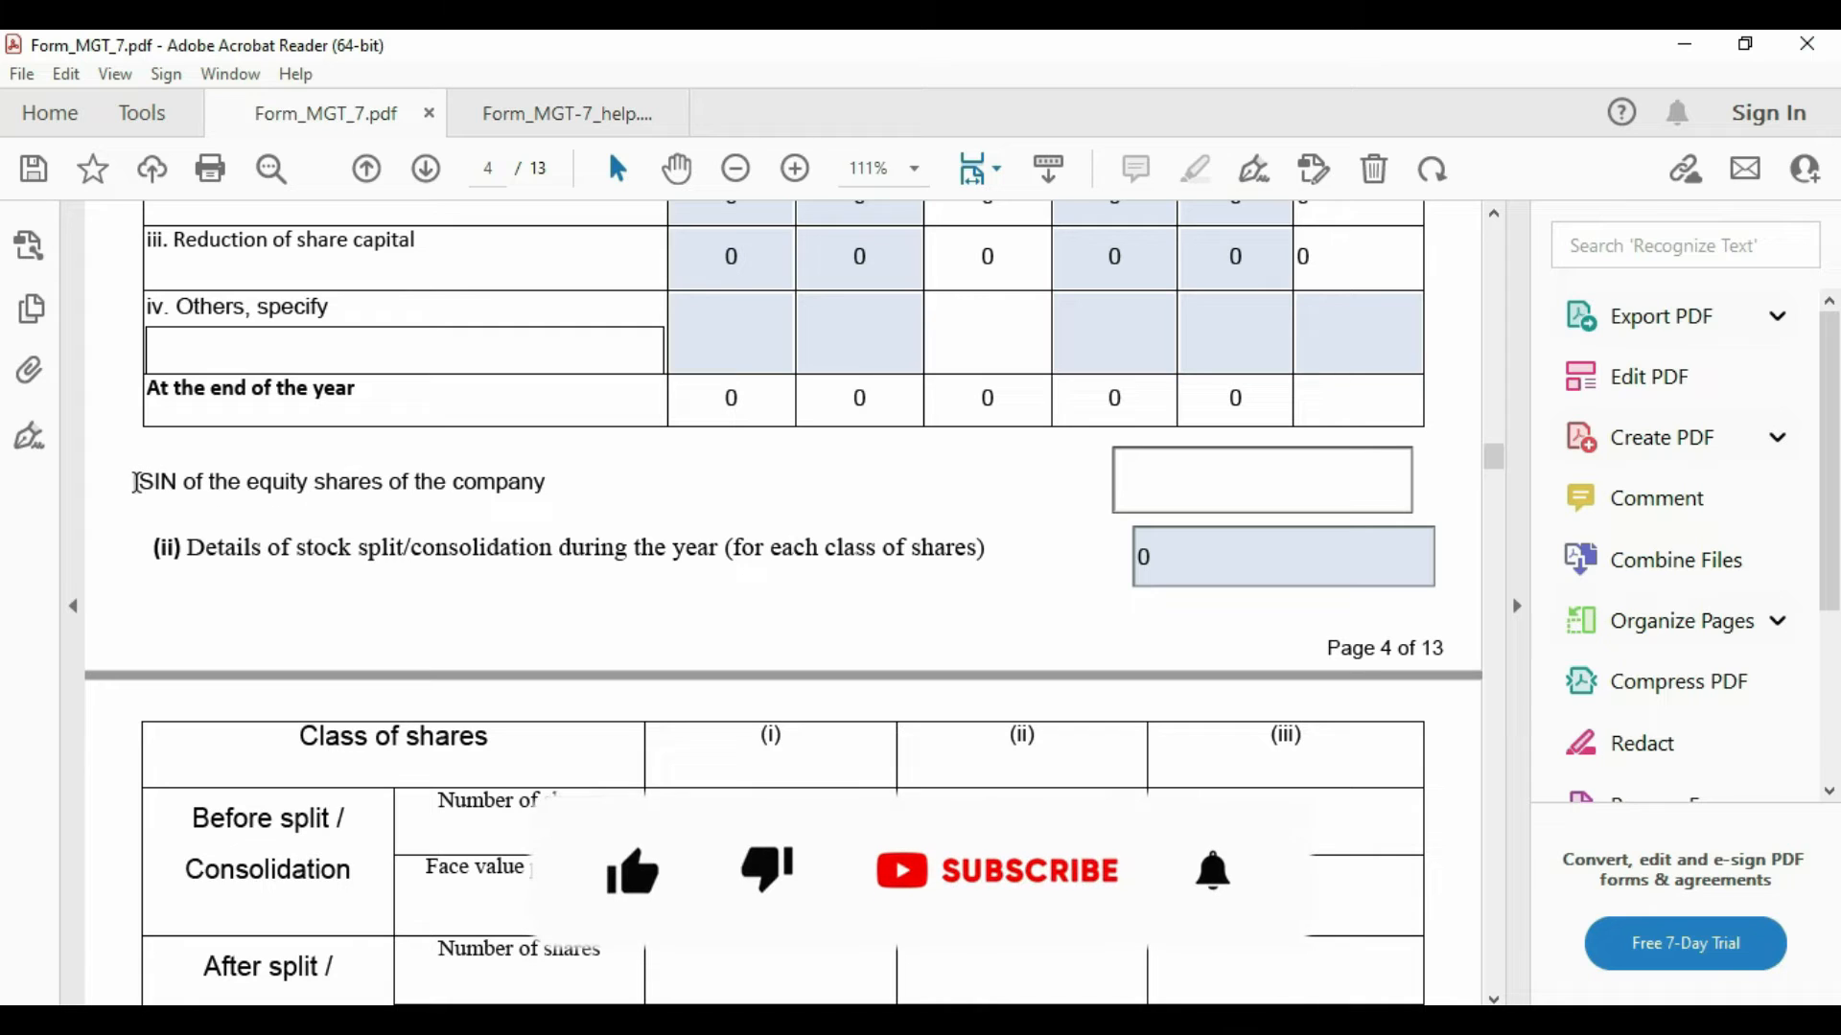
click(595, 495)
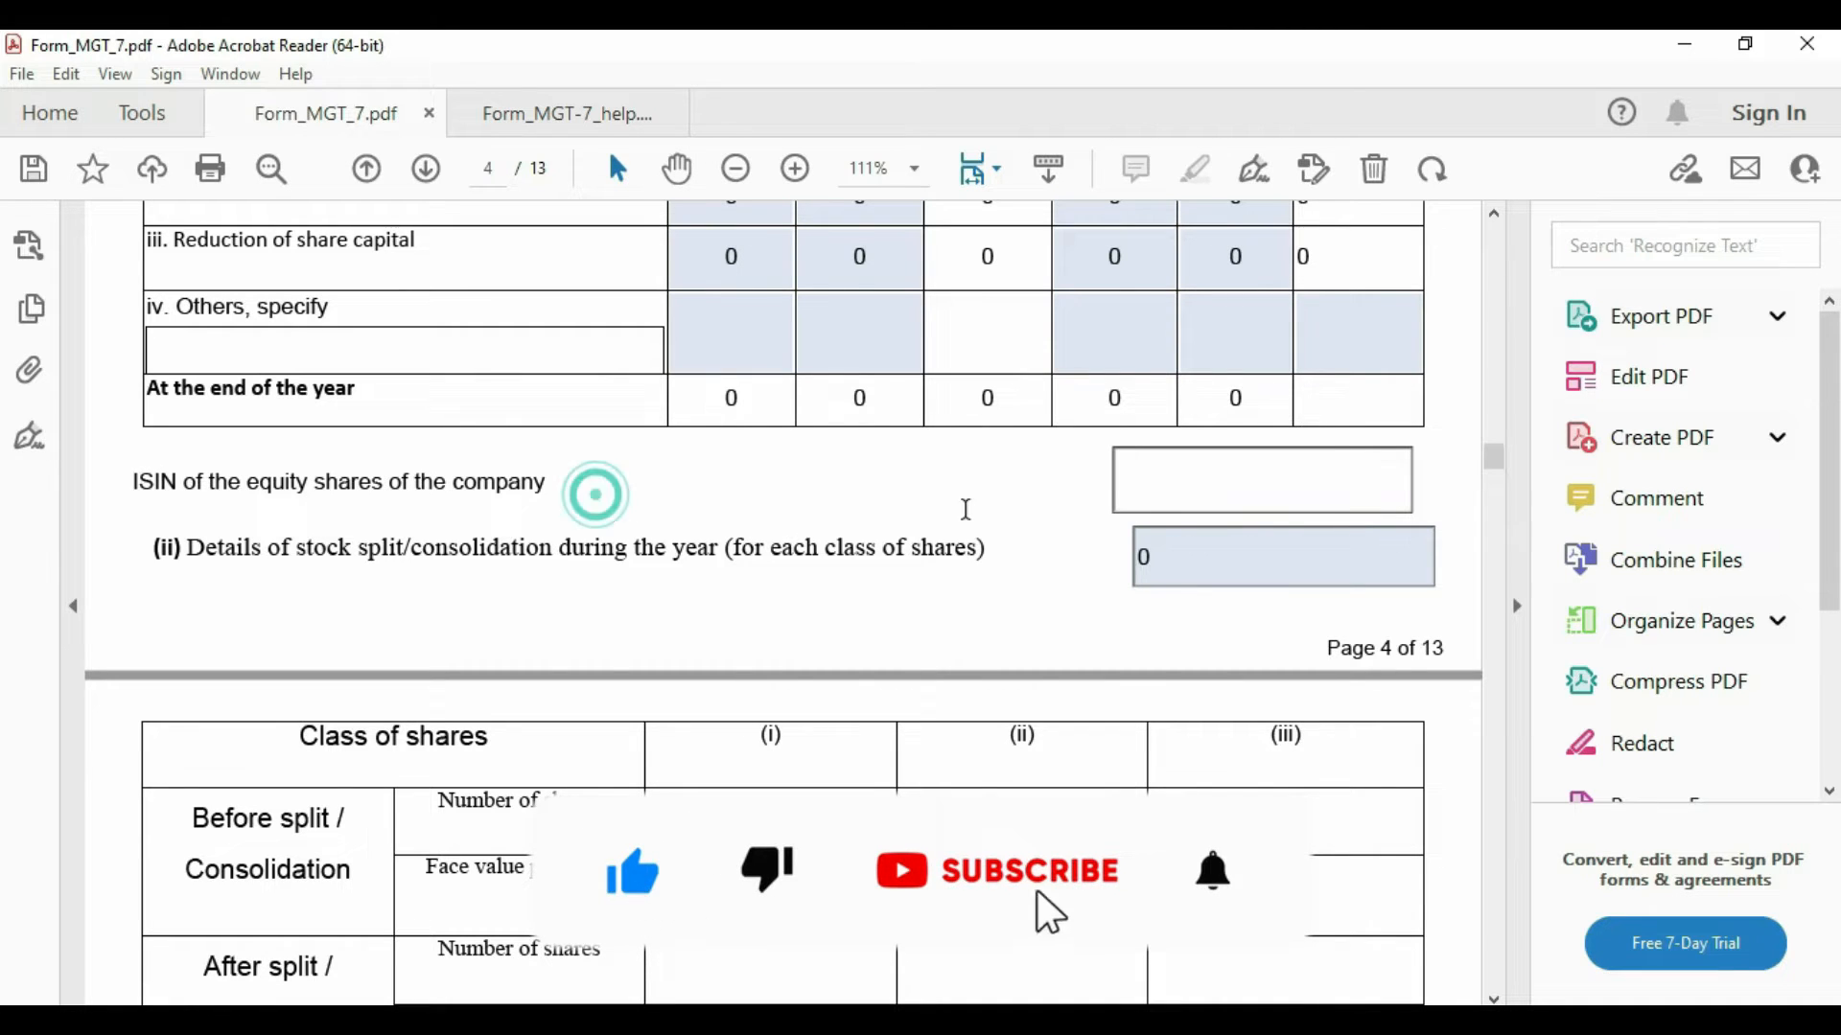
click(1191, 484)
scroll(589, 492, down, 4)
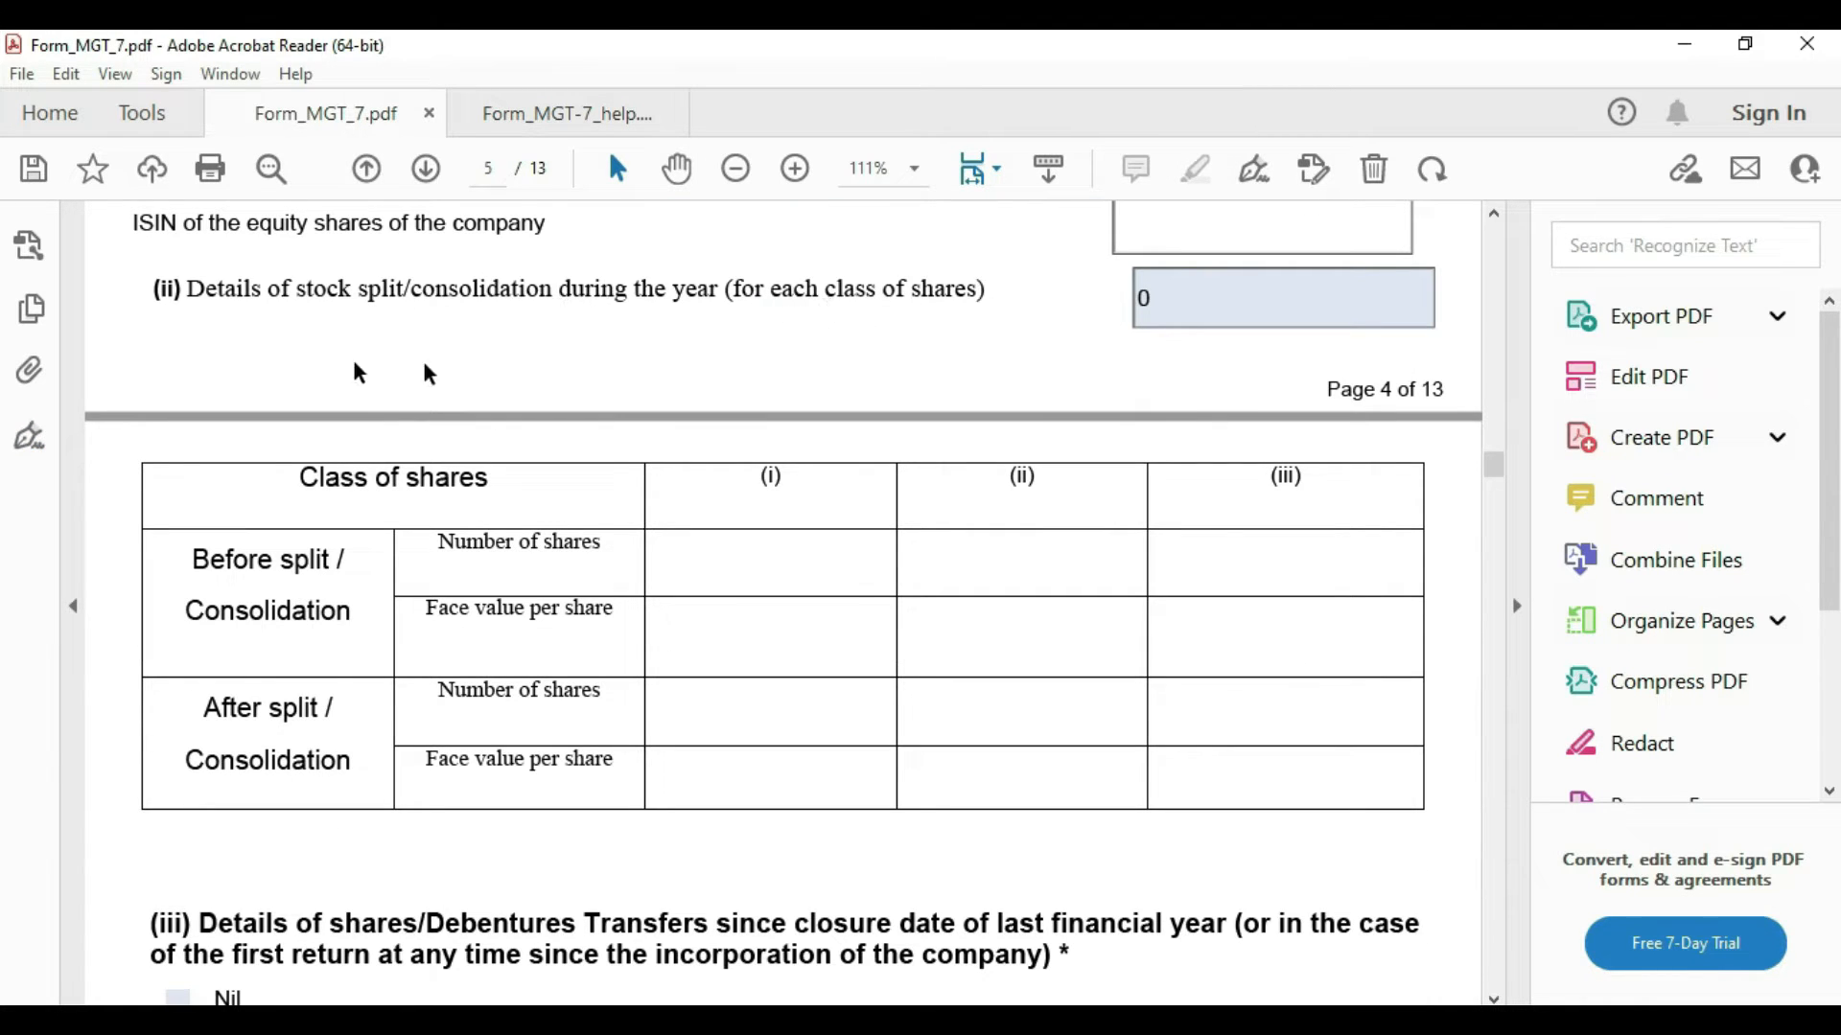
scroll(877, 356, down, 3)
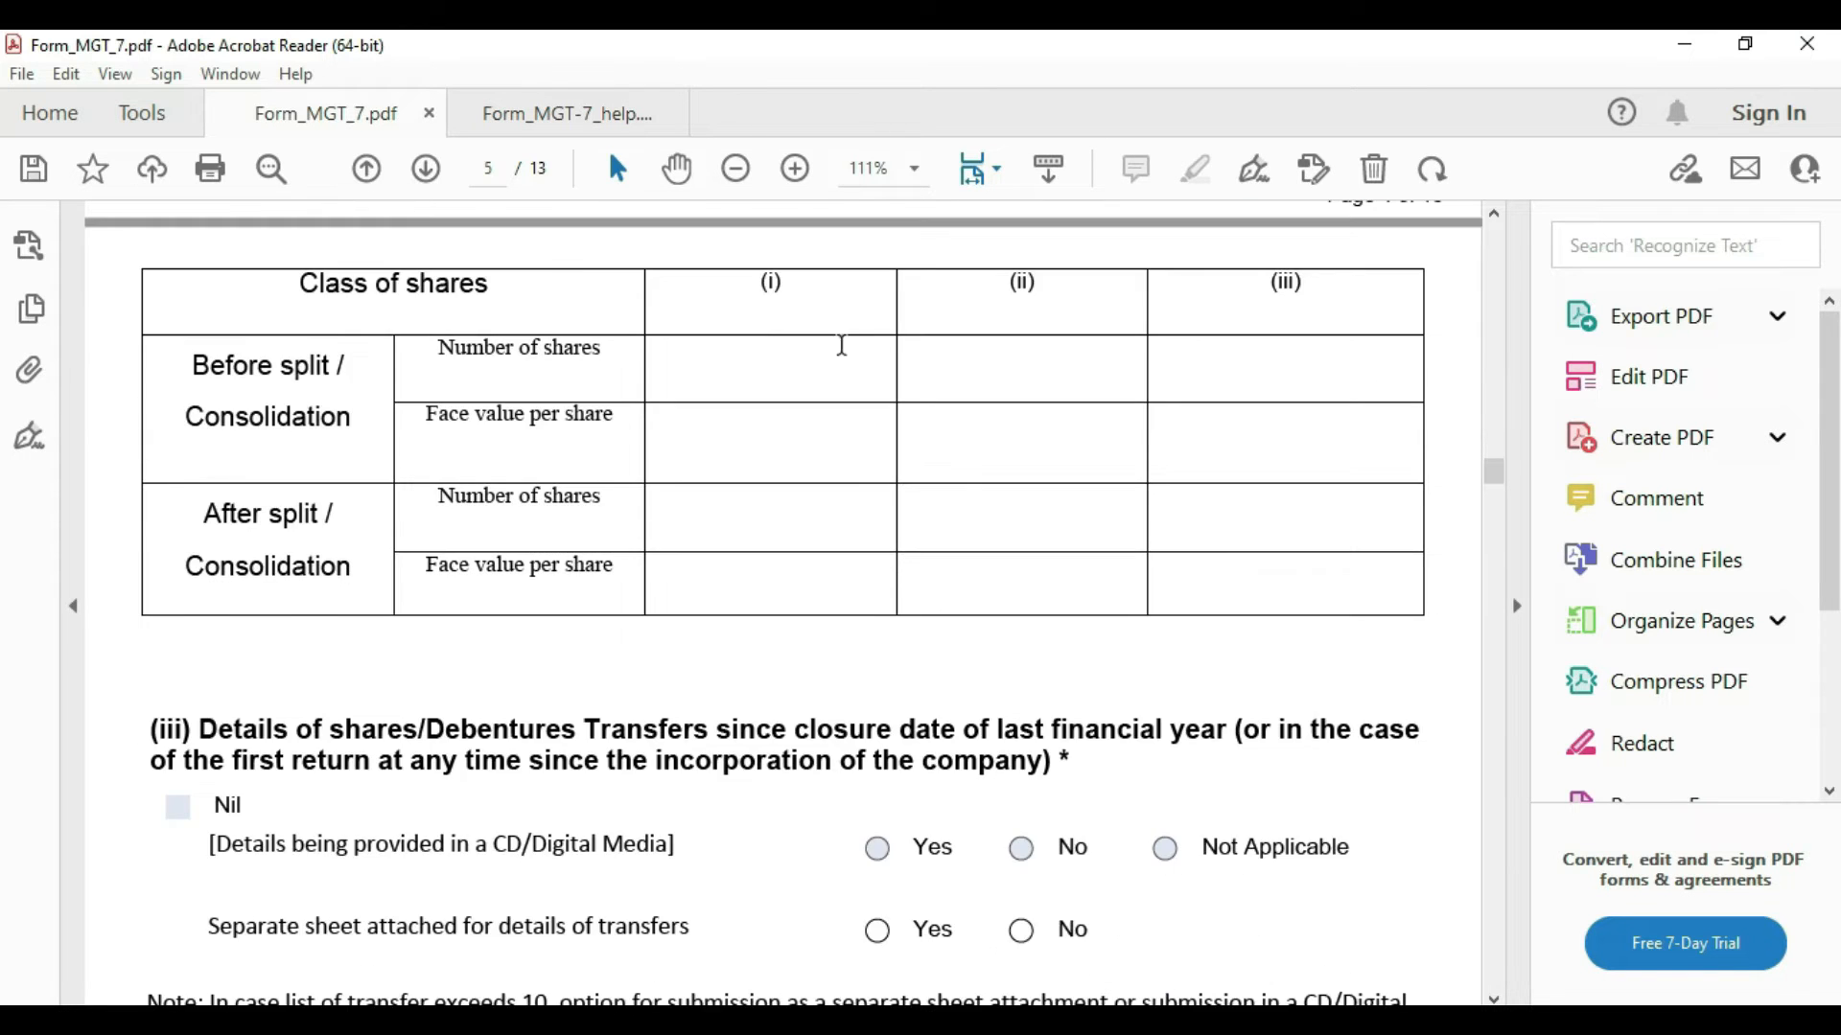
Step: Review the stock split/consolidation table for each class of shares, with its before and after rows and its count field
scroll(842, 347, up, 3)
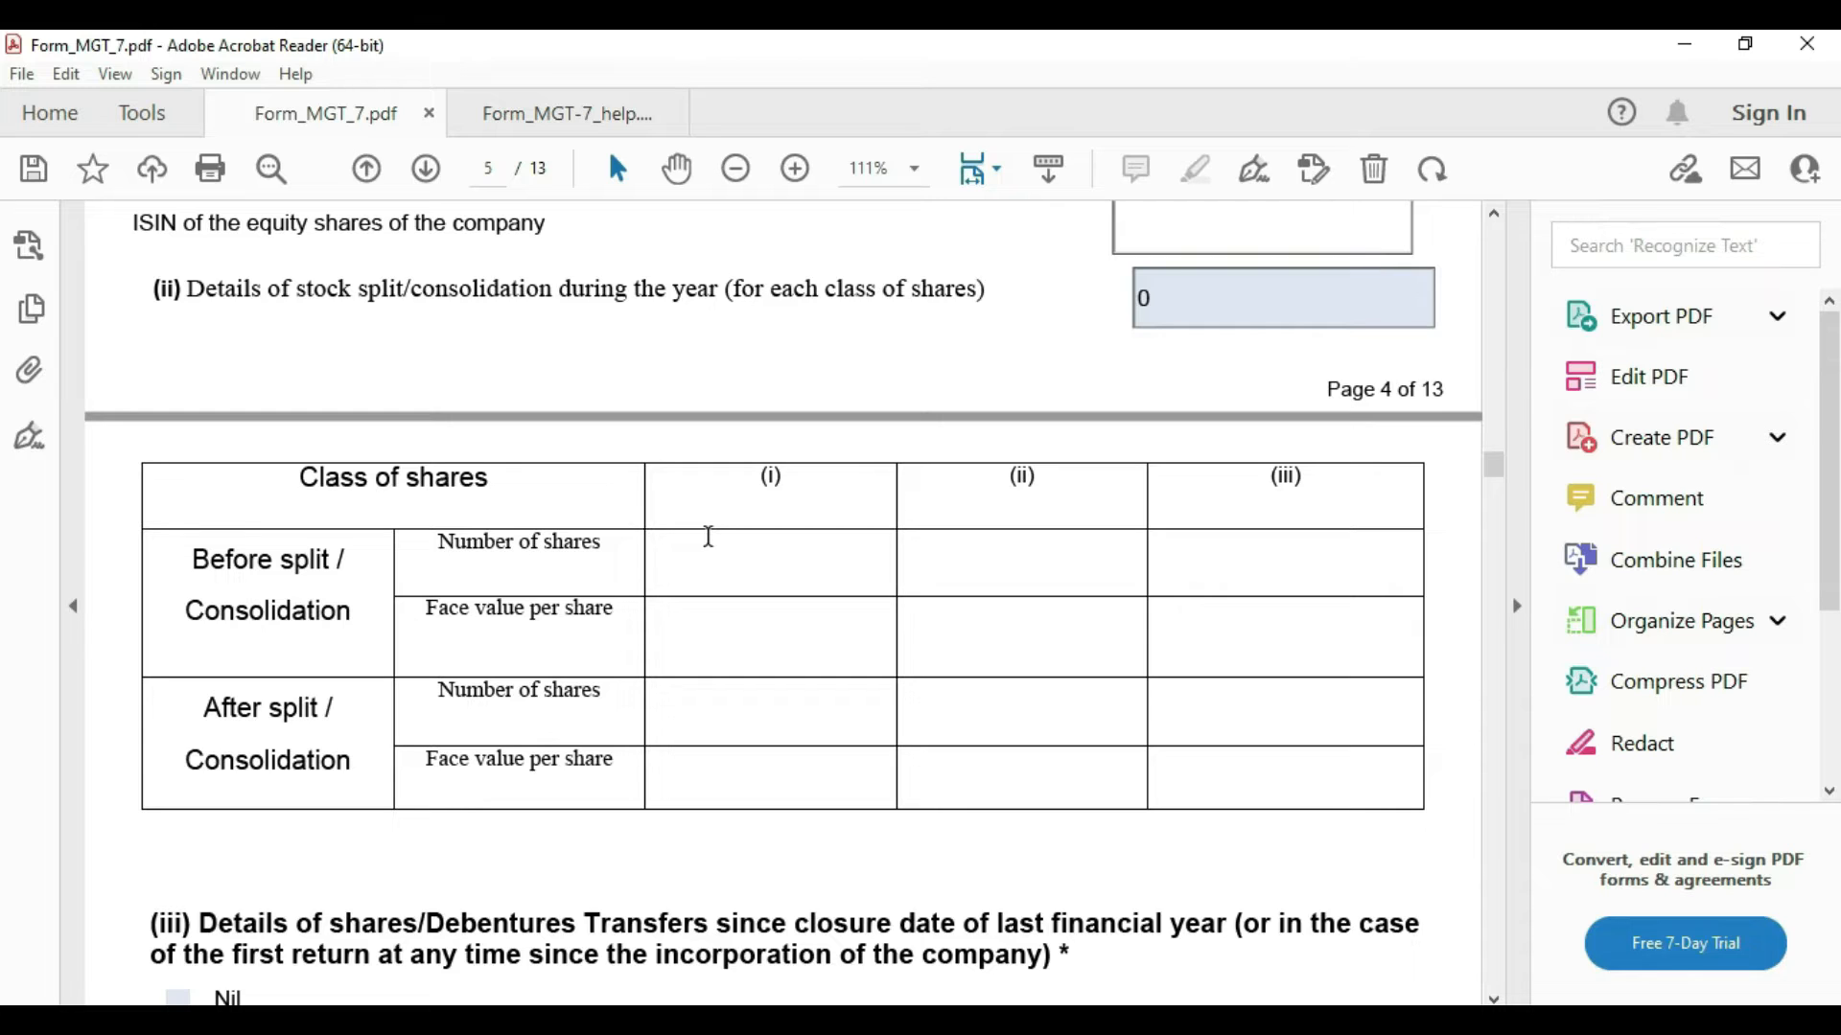
click(742, 612)
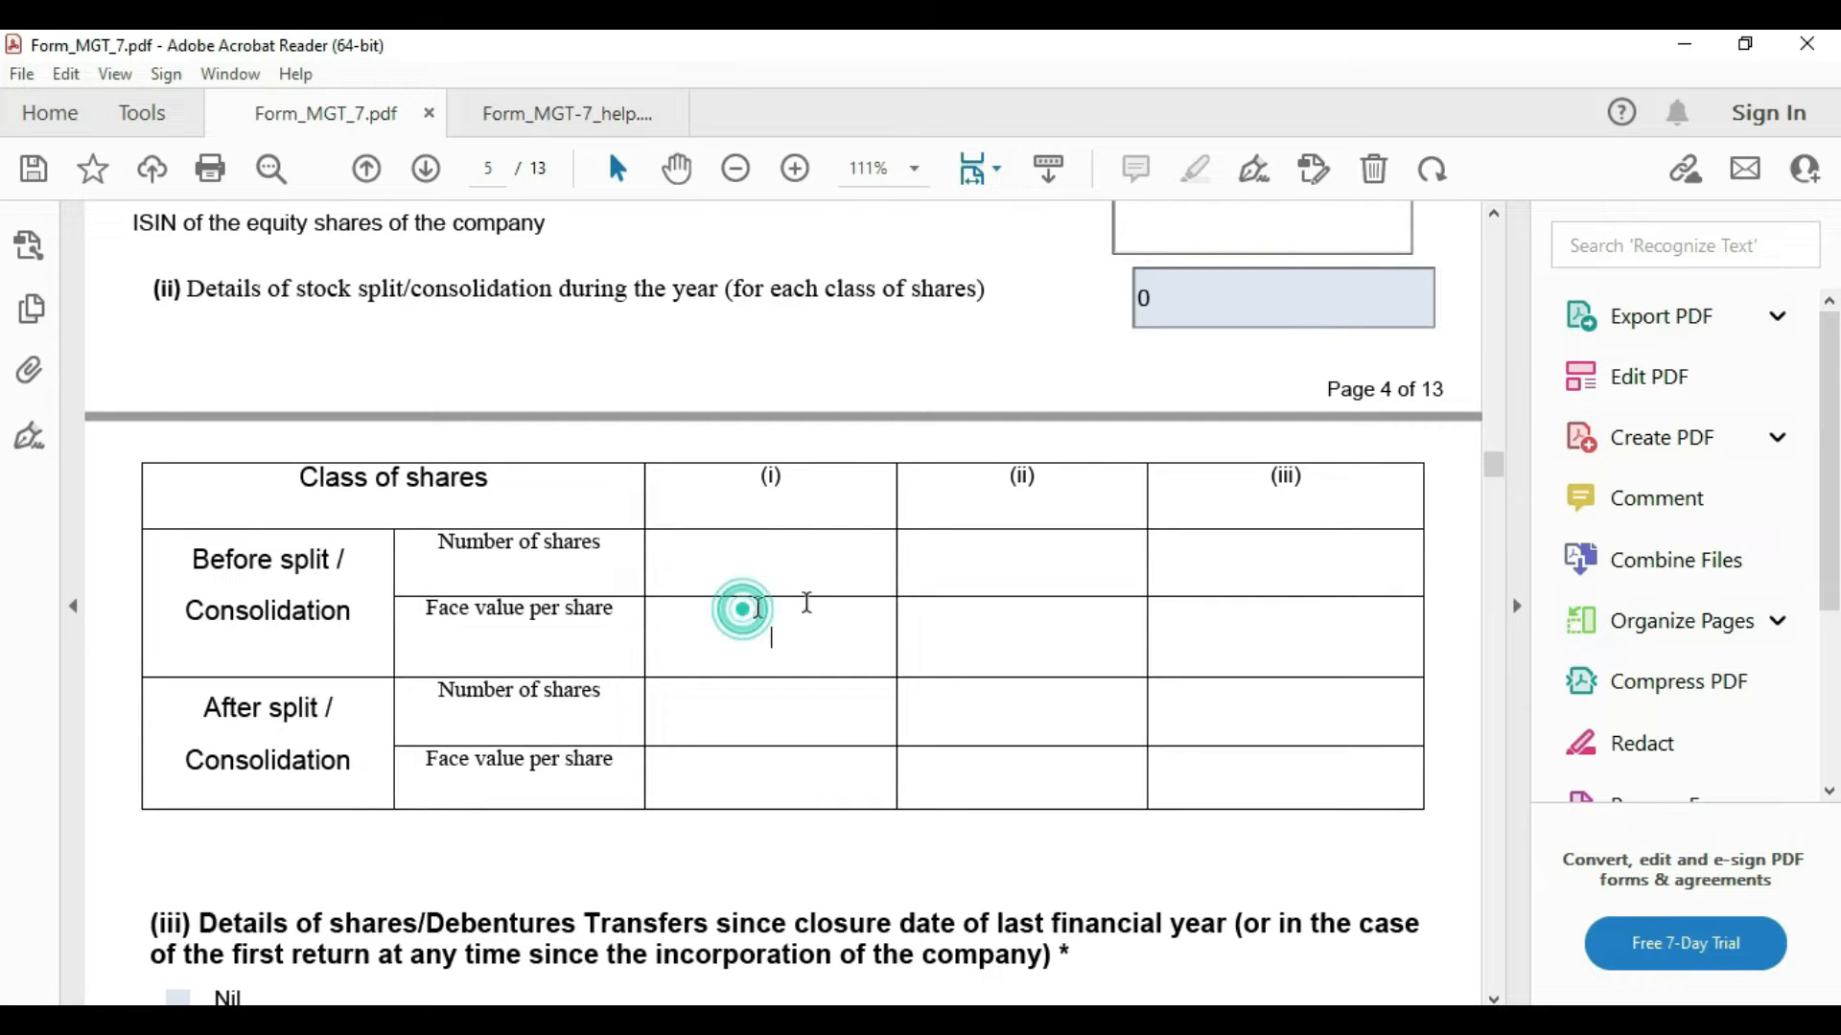
click(1033, 628)
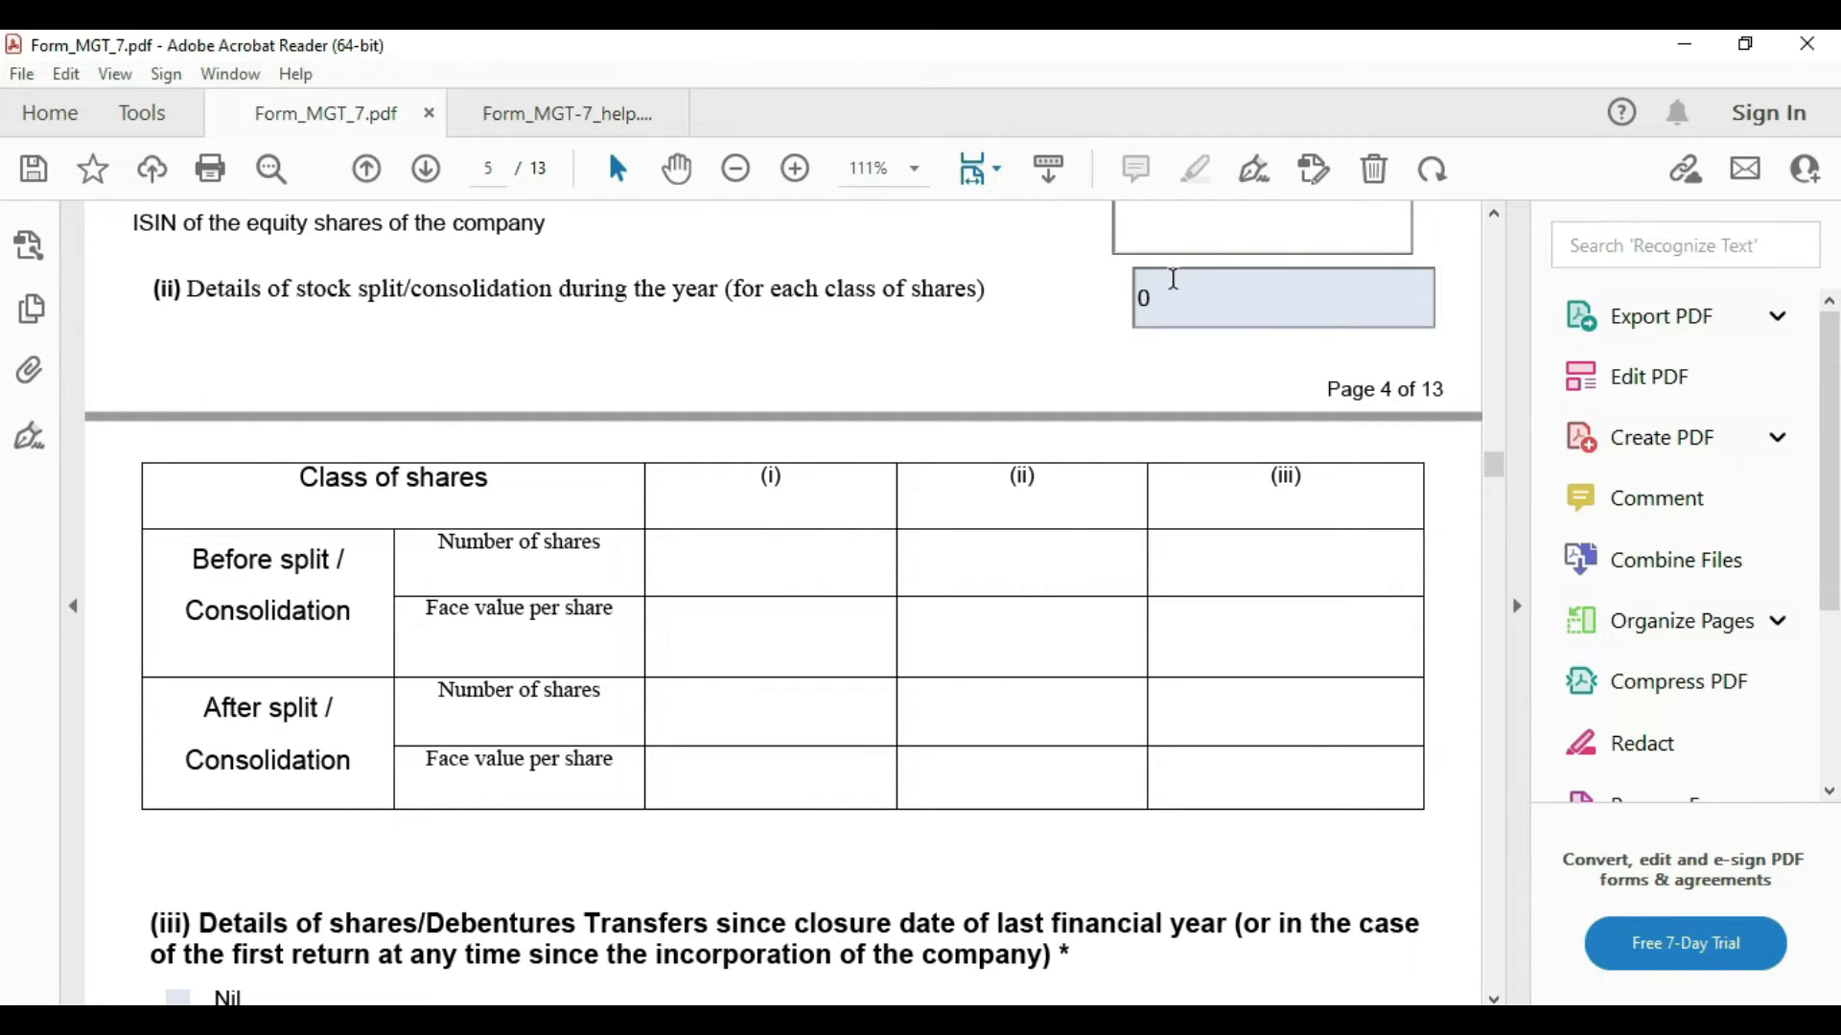
click(1043, 321)
scroll(1129, 374, down, 3)
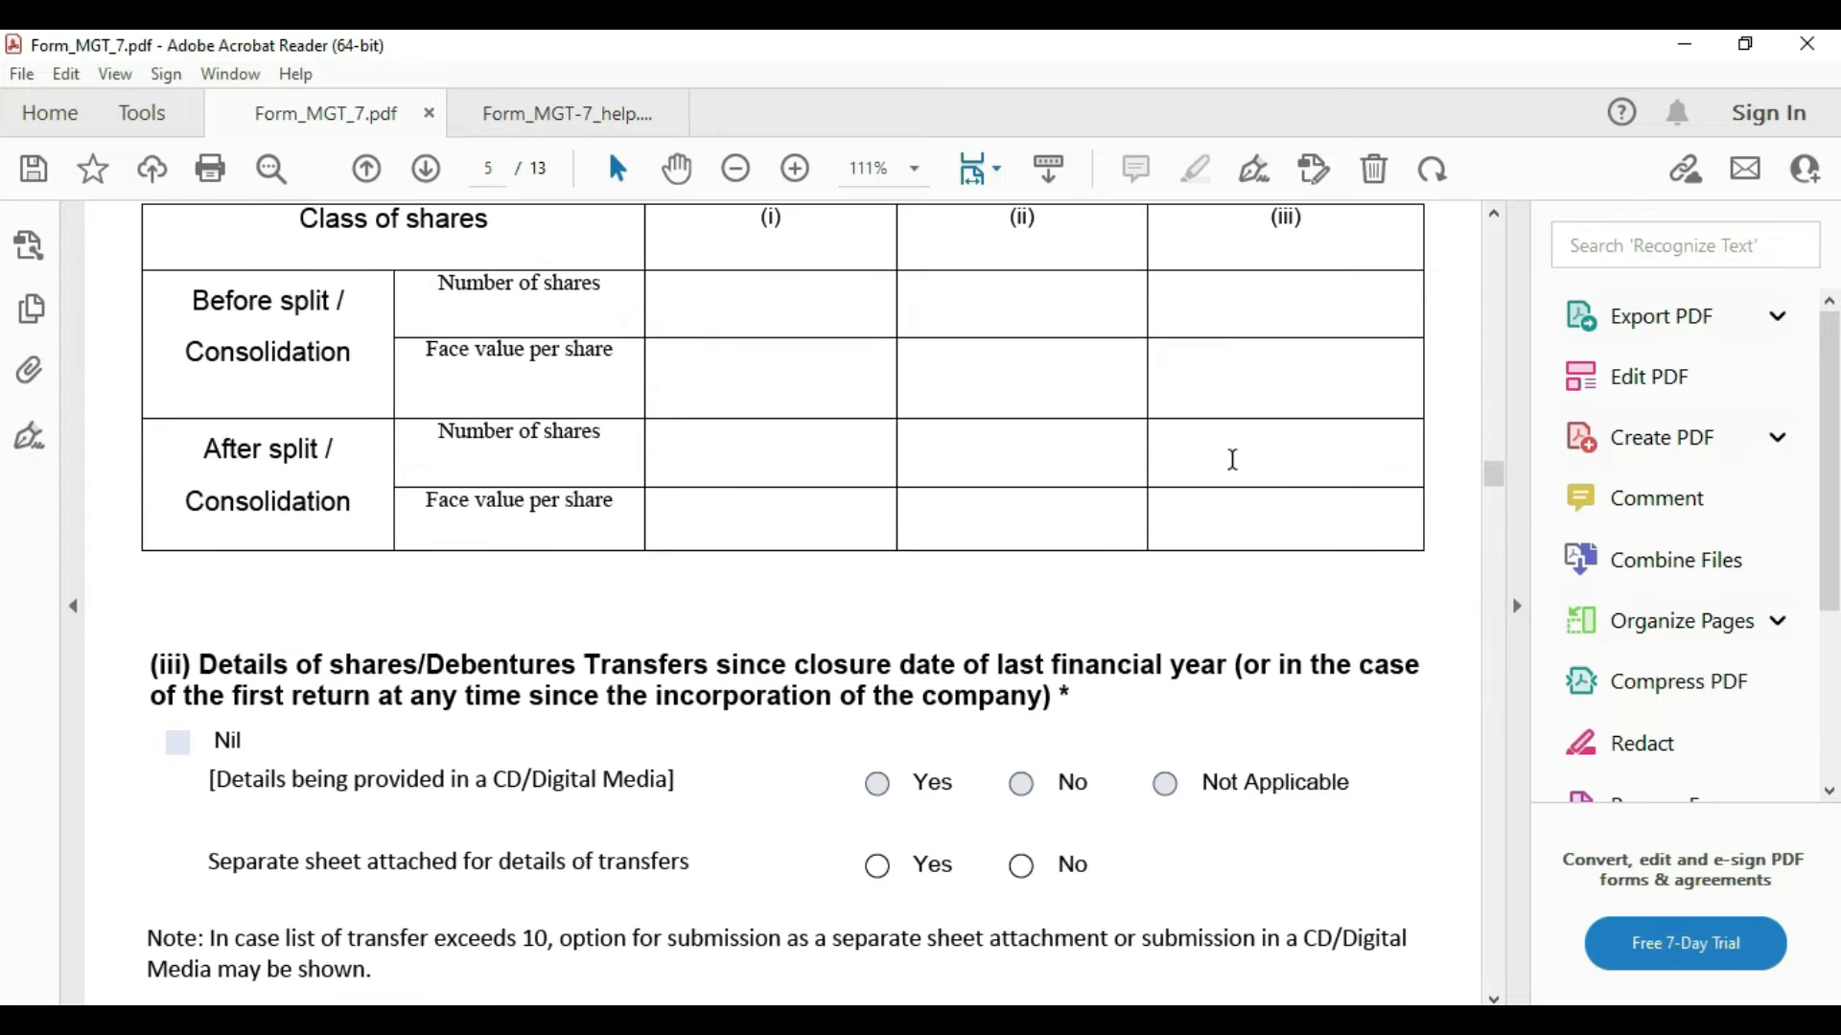
Step: Mark the details of shares/debentures transfers since the last financial year's closure date as Nil
scroll(1228, 457, down, 3)
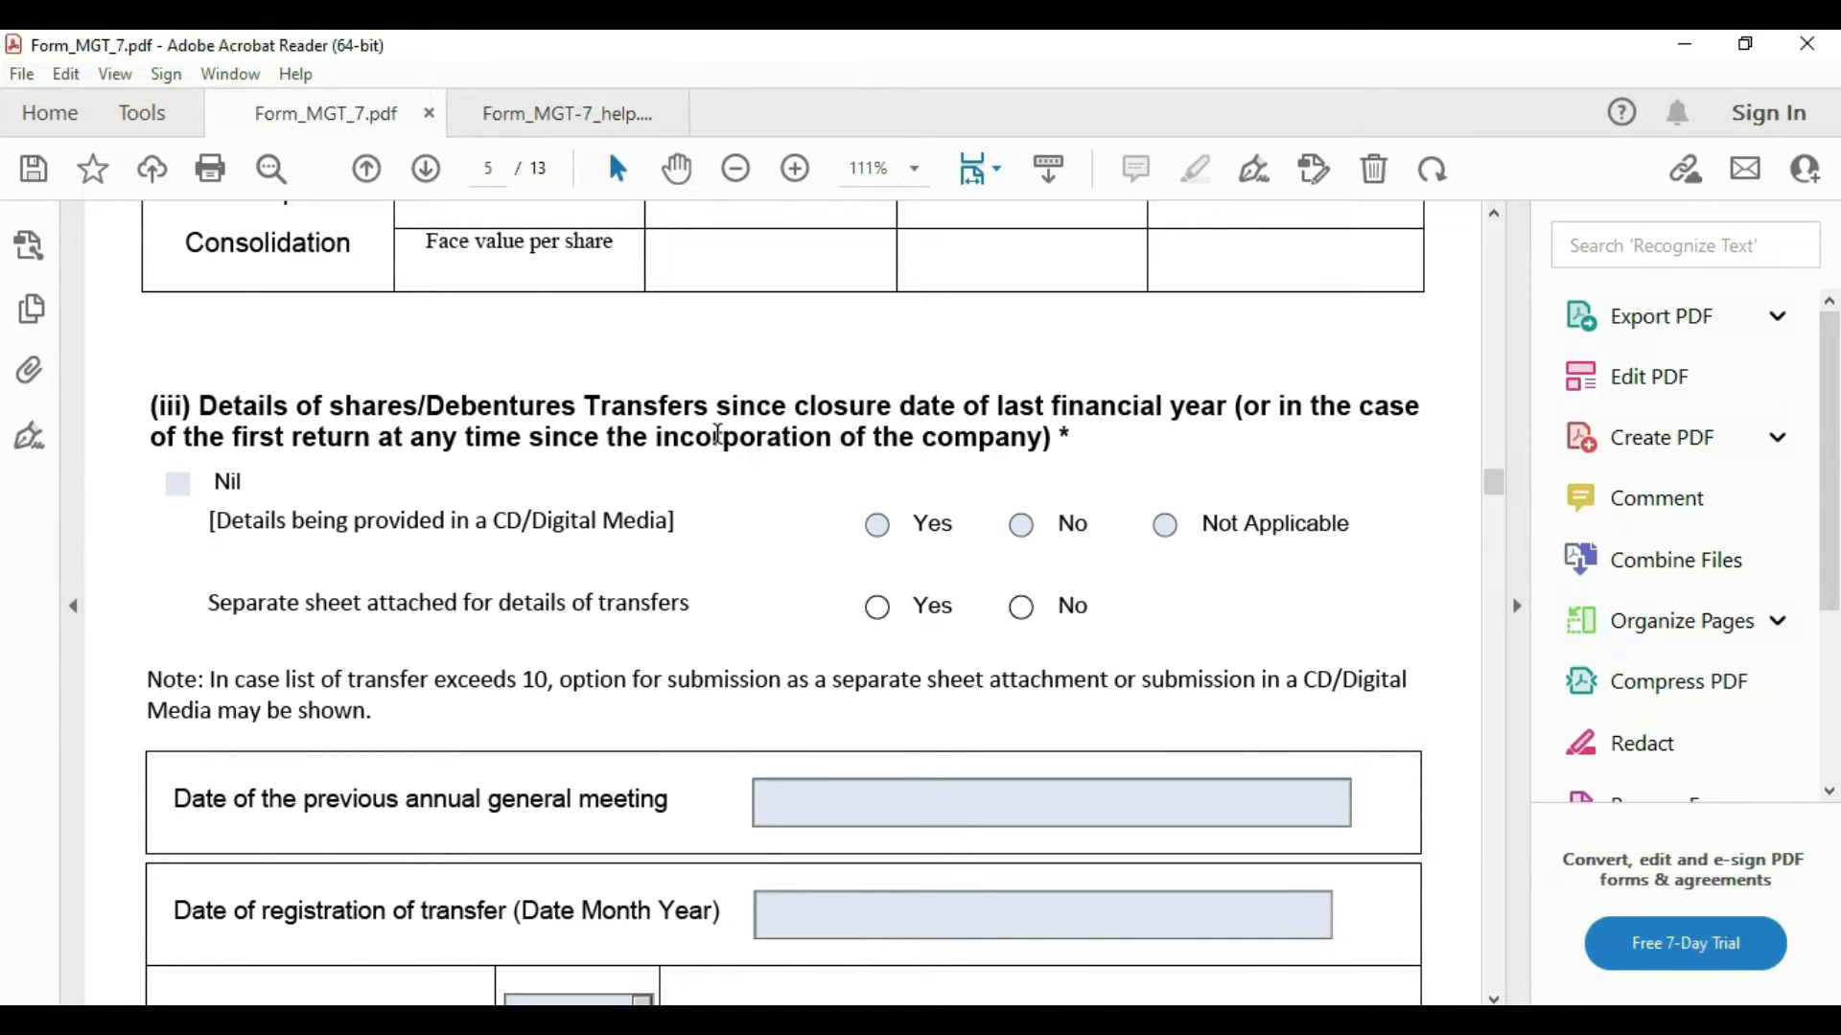
scroll(719, 436, down, 1)
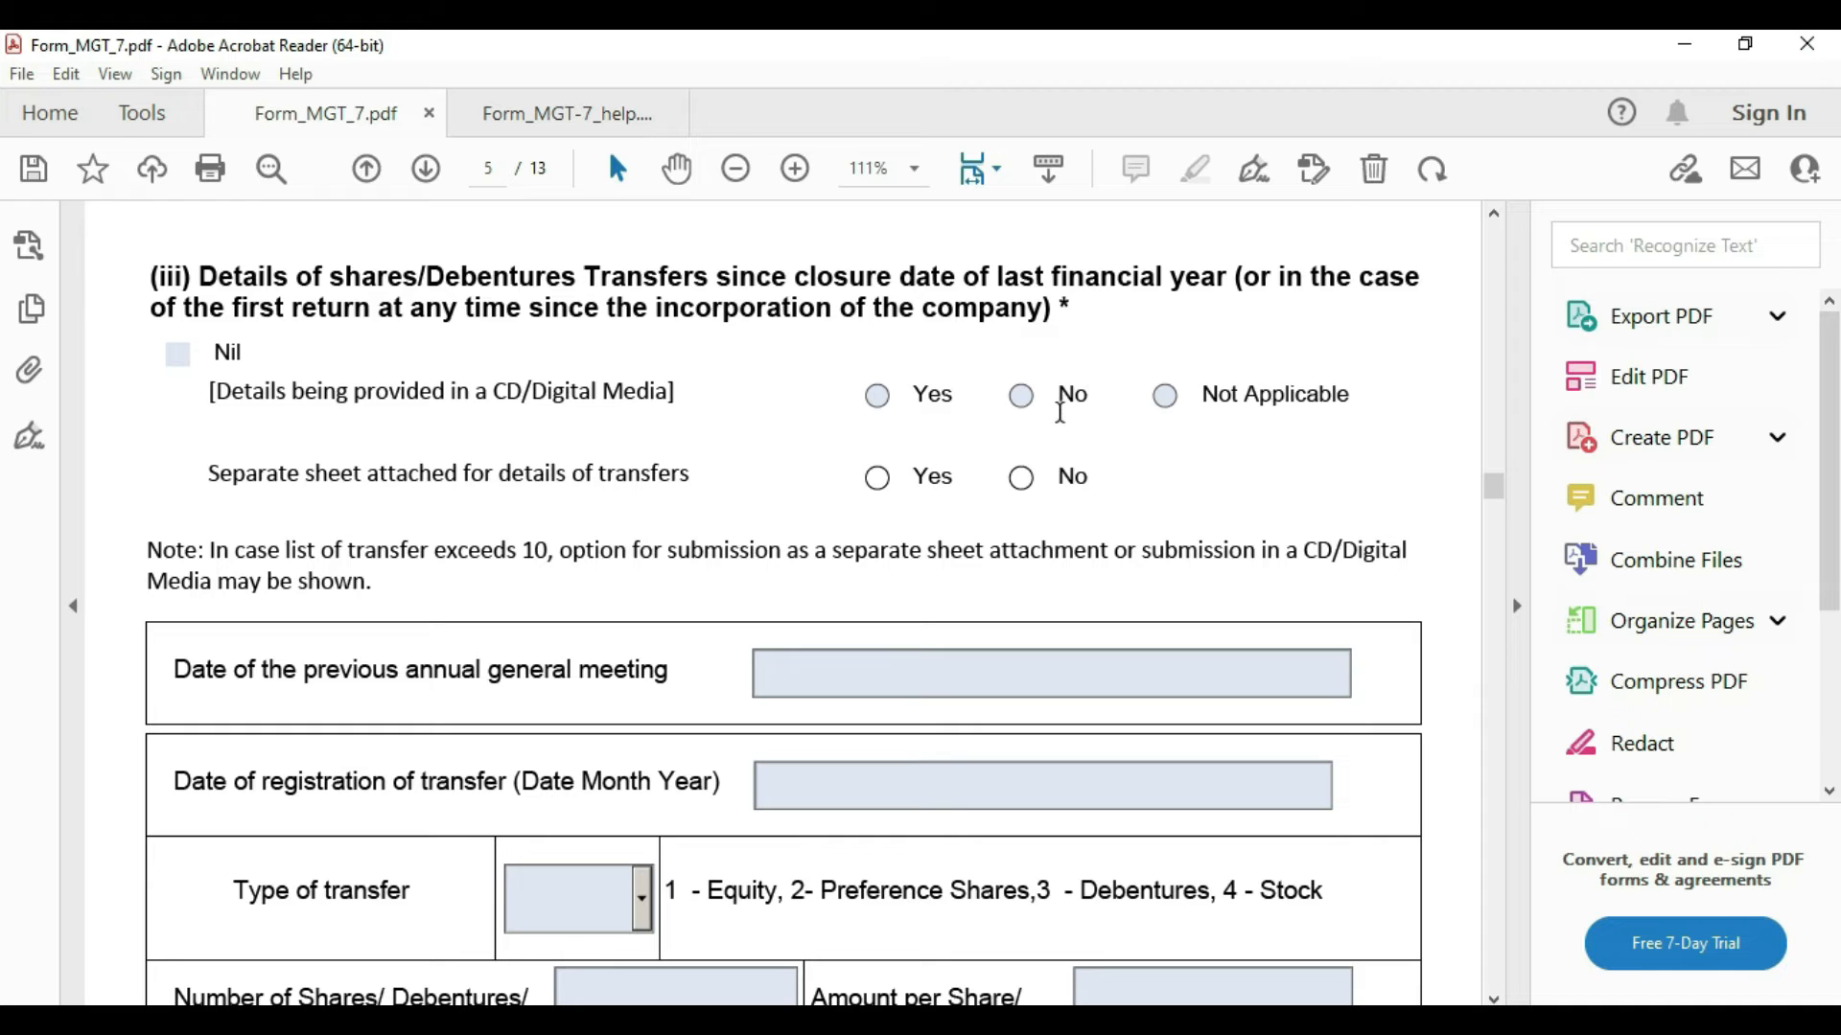
scroll(772, 441, down, 2)
scroll(840, 479, up, 2)
scroll(420, 573, down, 1)
scroll(936, 642, down, 1)
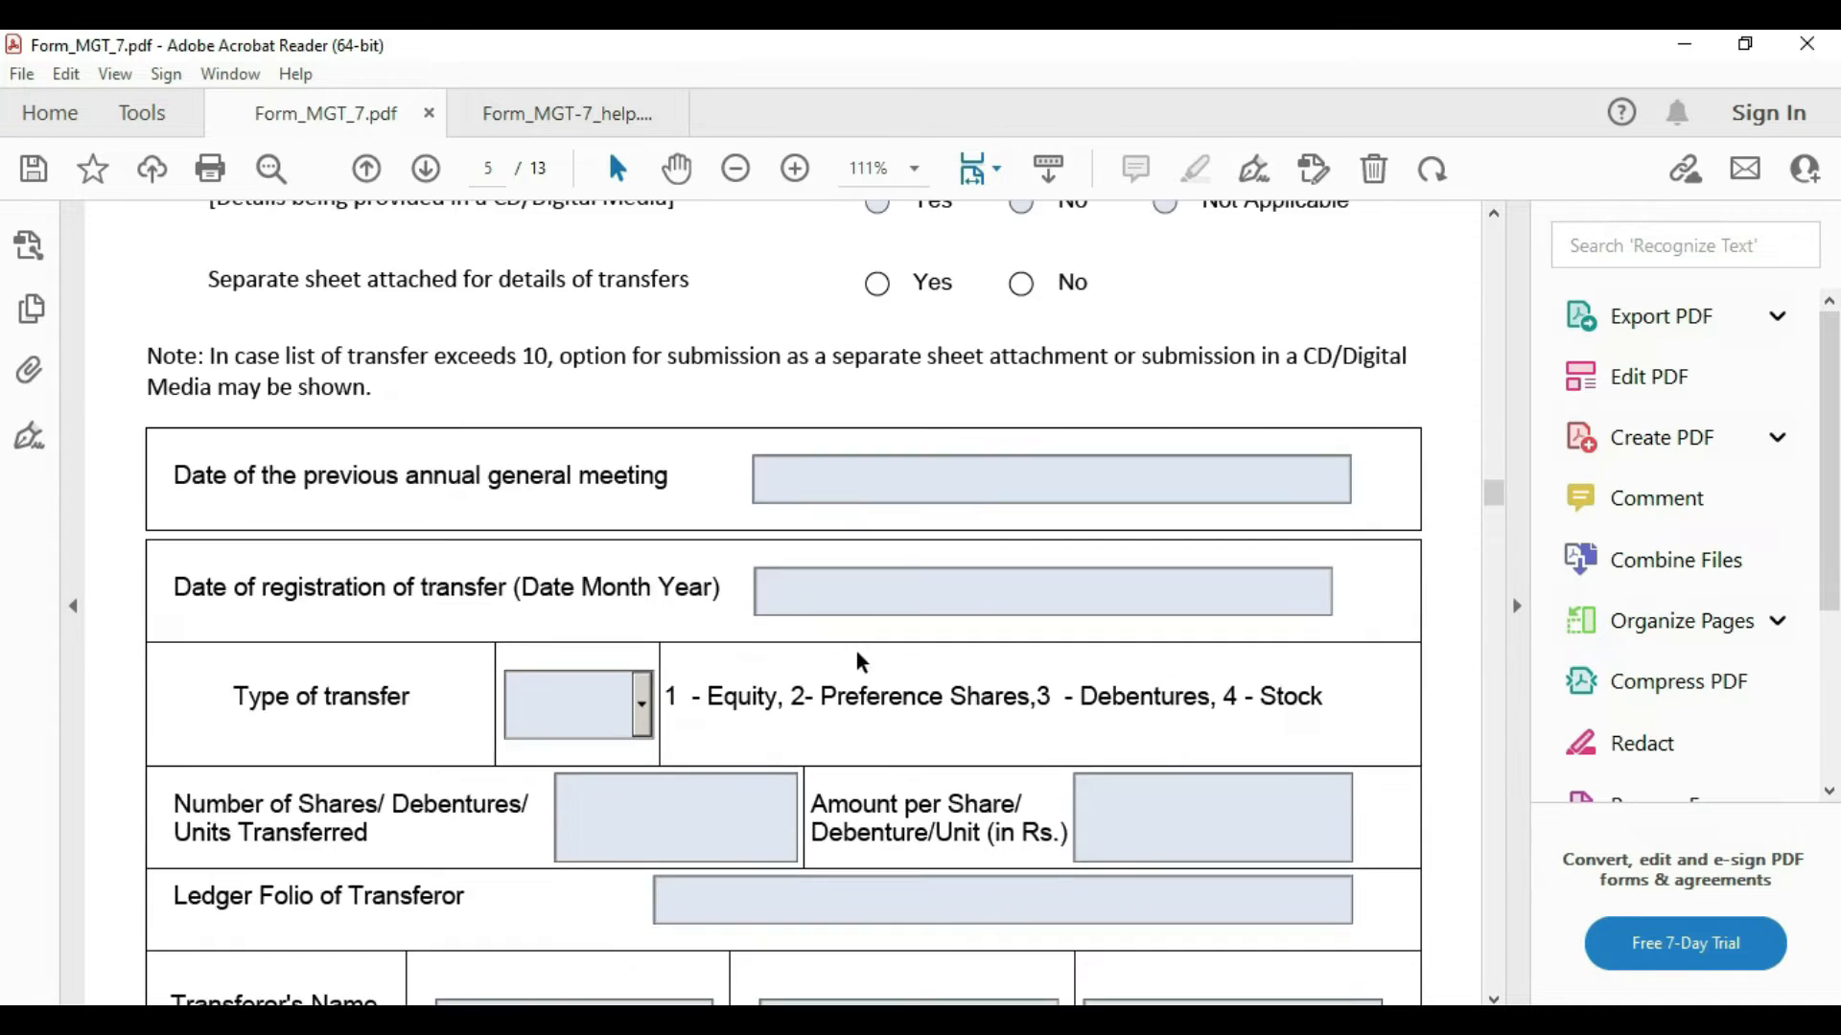
scroll(958, 596, down, 2)
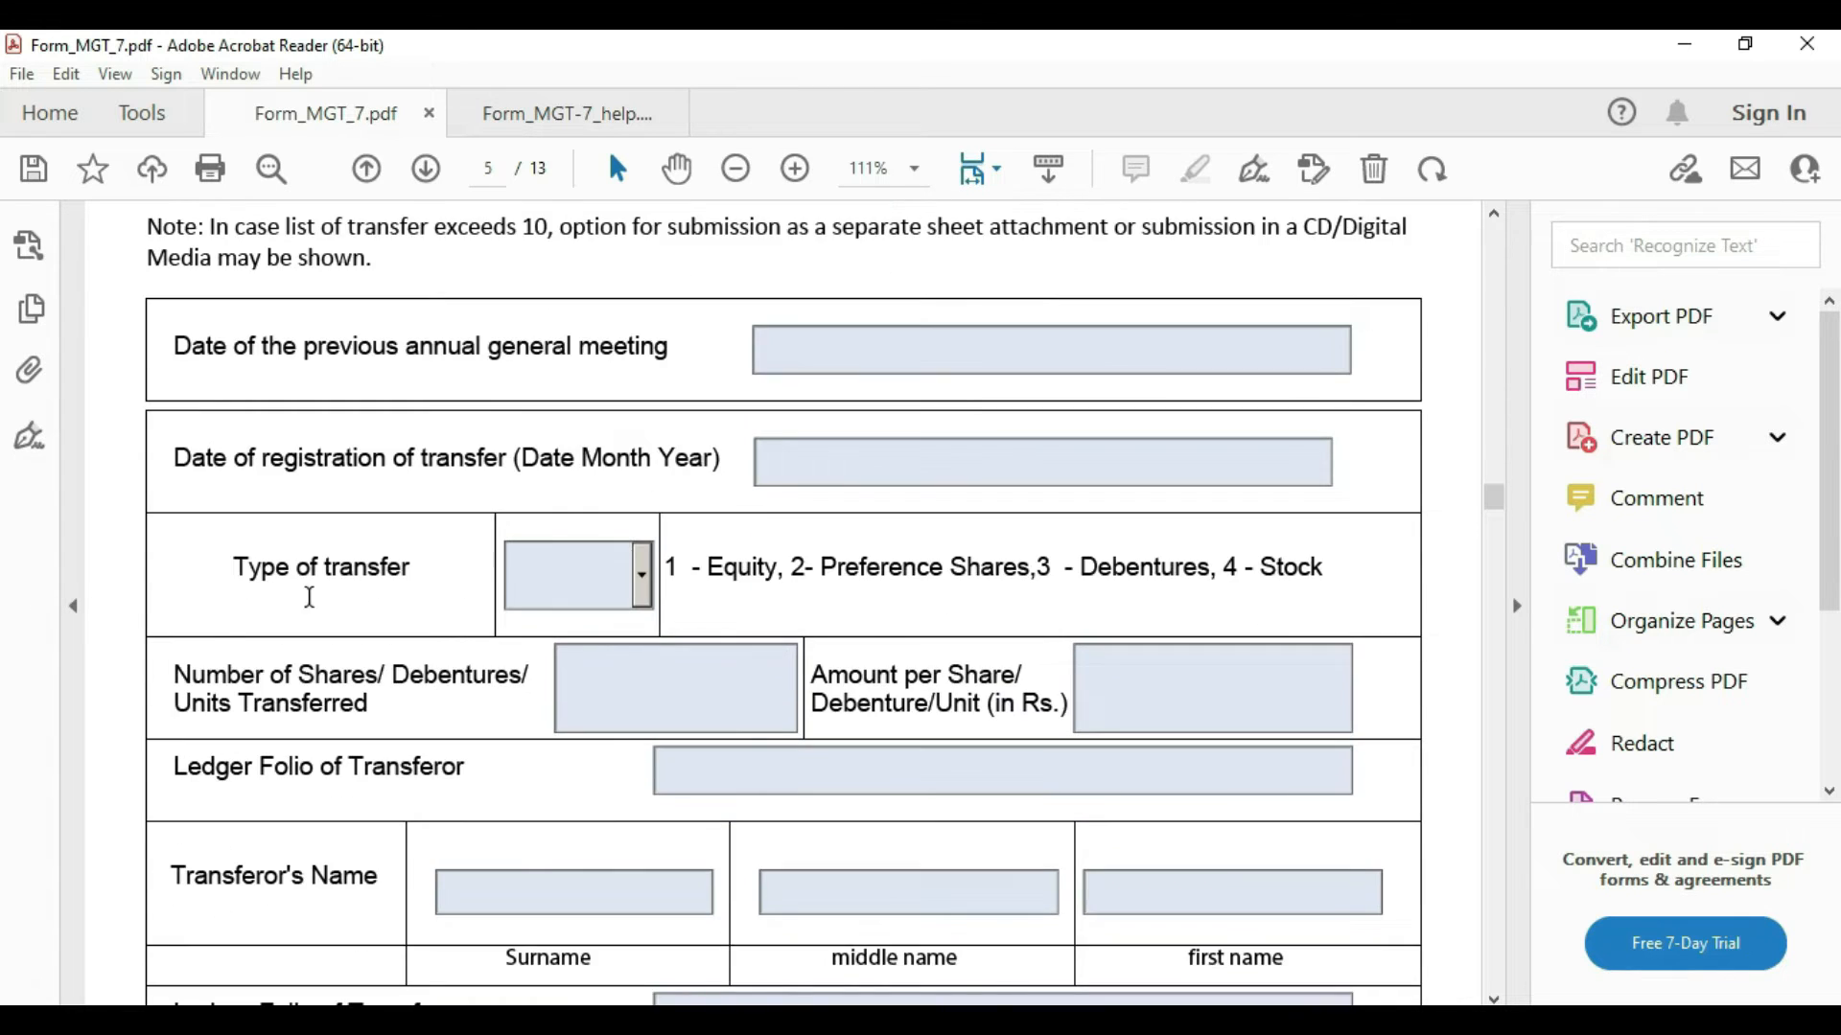
scroll(747, 581, down, 1)
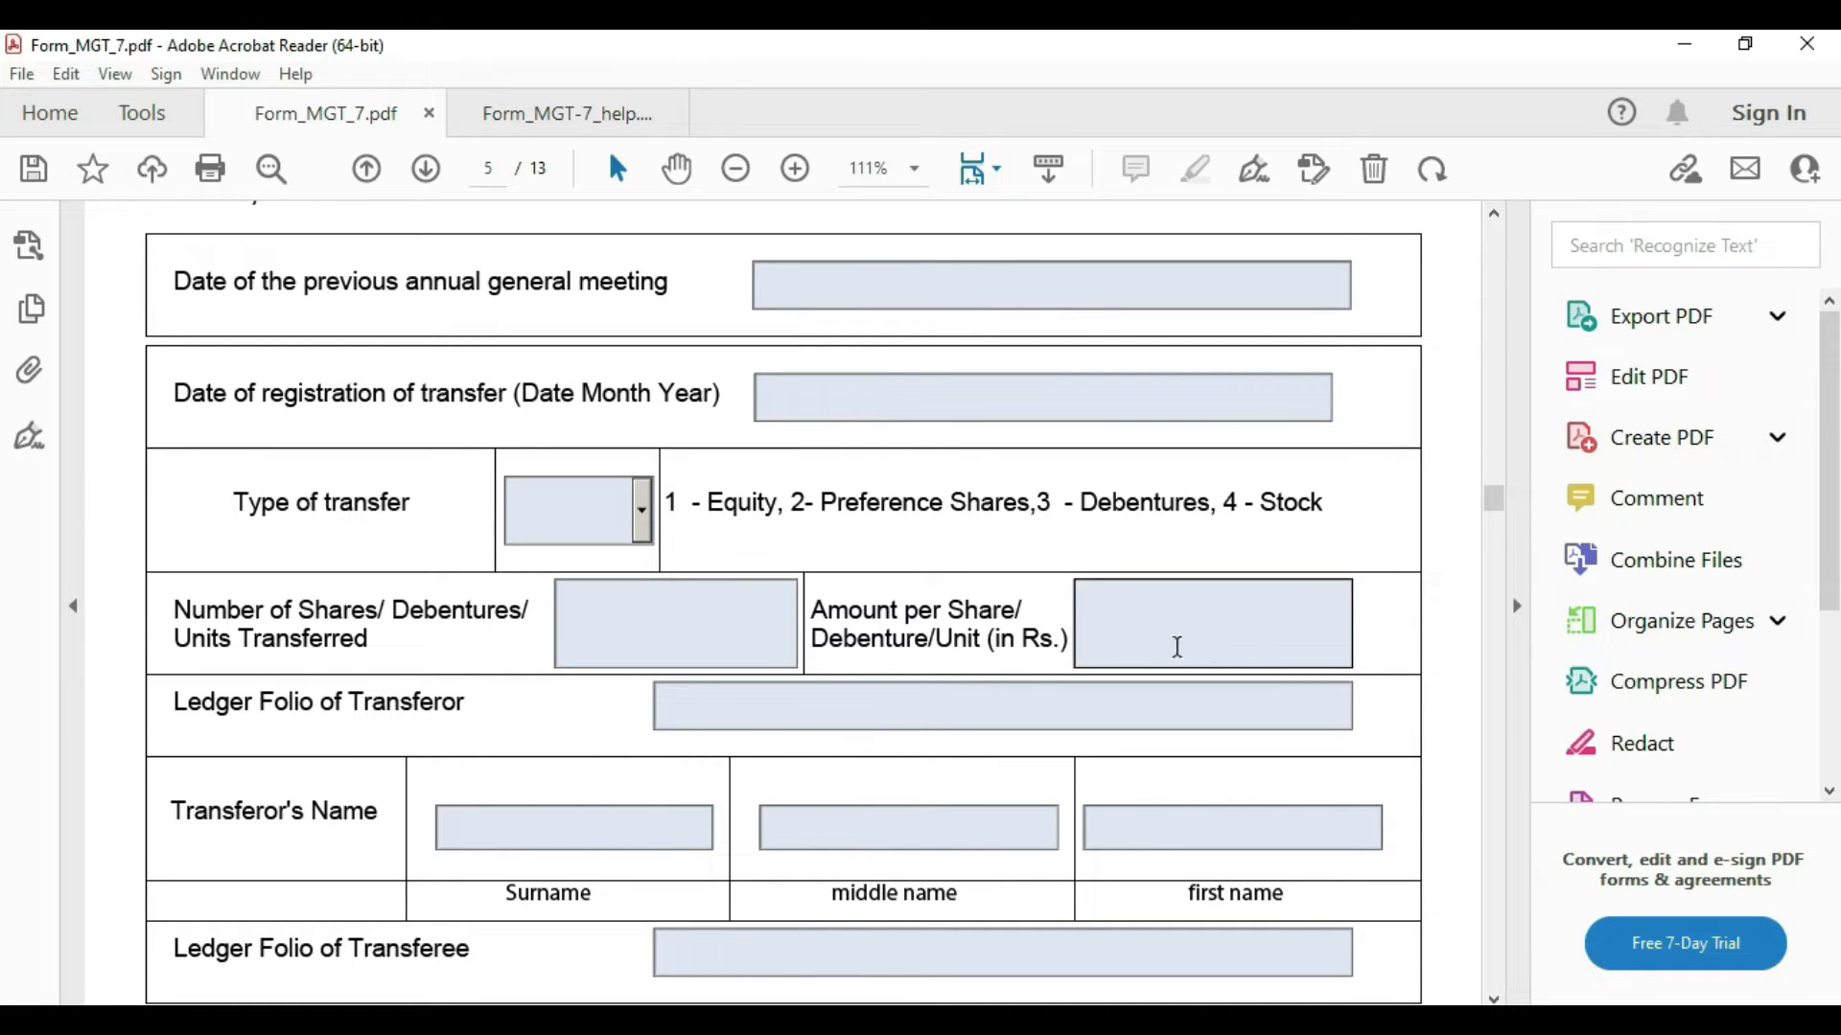
scroll(1217, 647, down, 2)
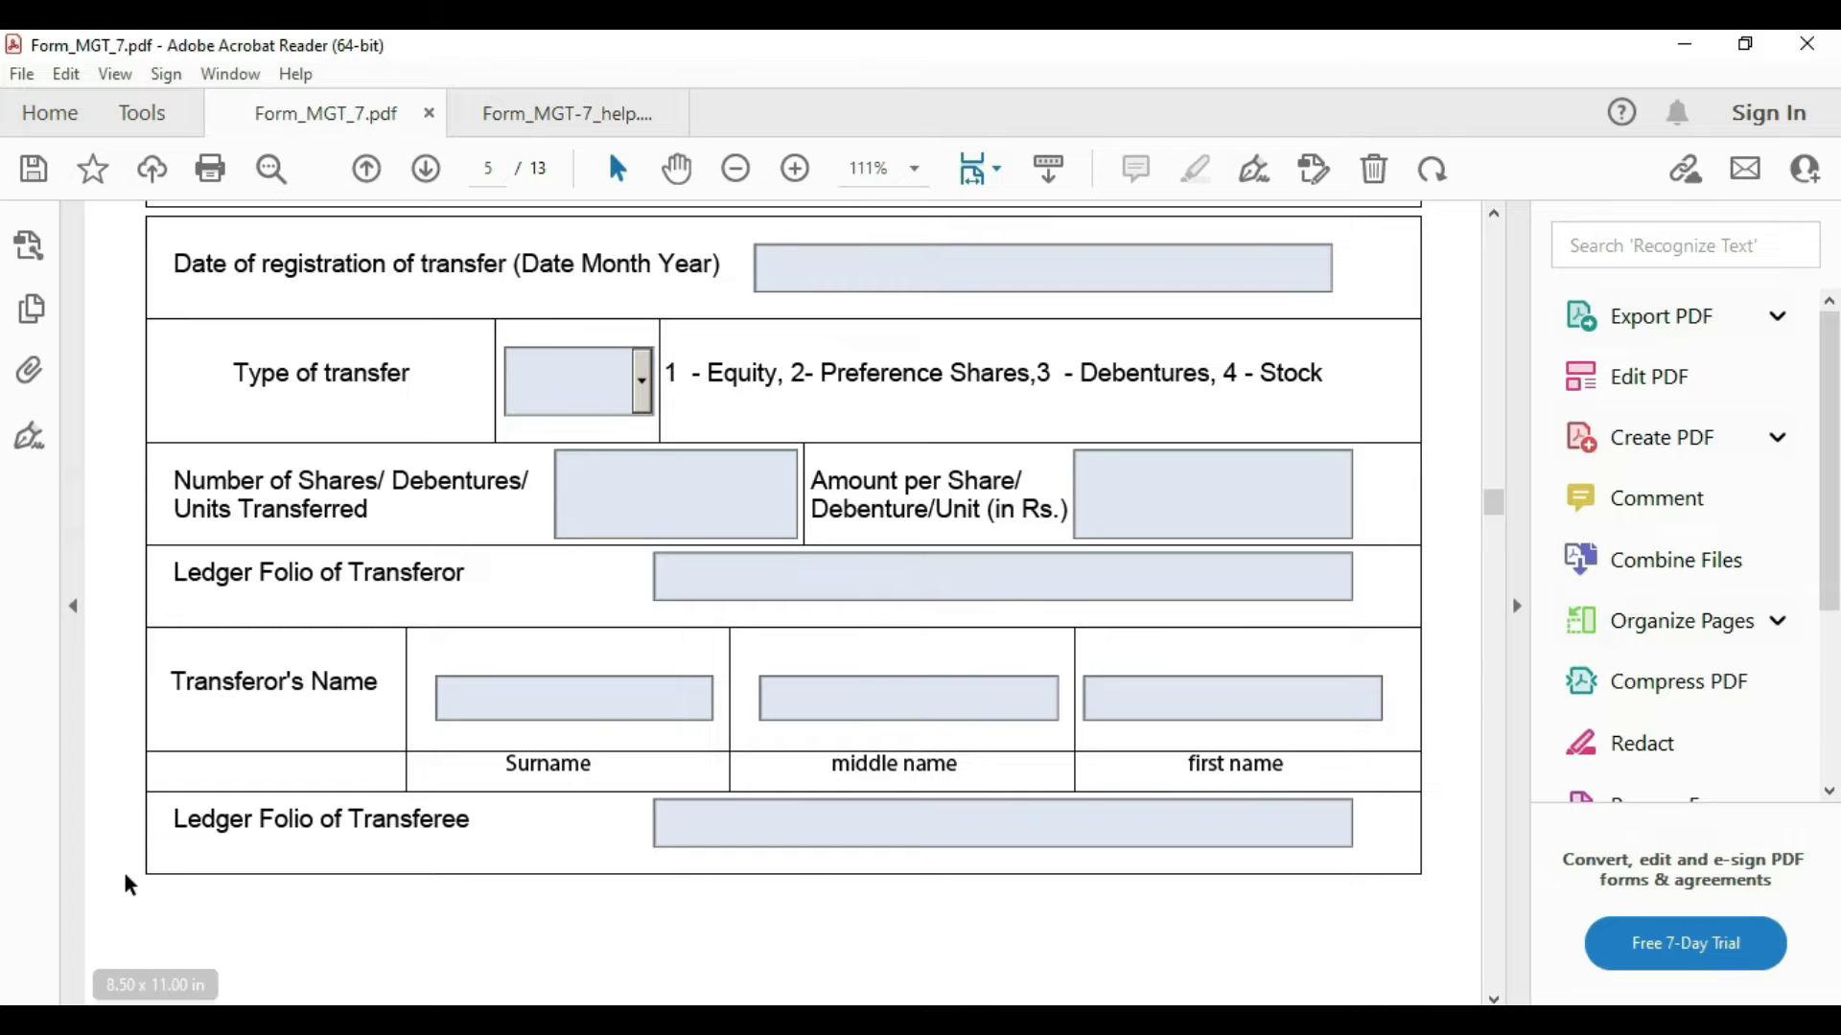
scroll(263, 633, up, 5)
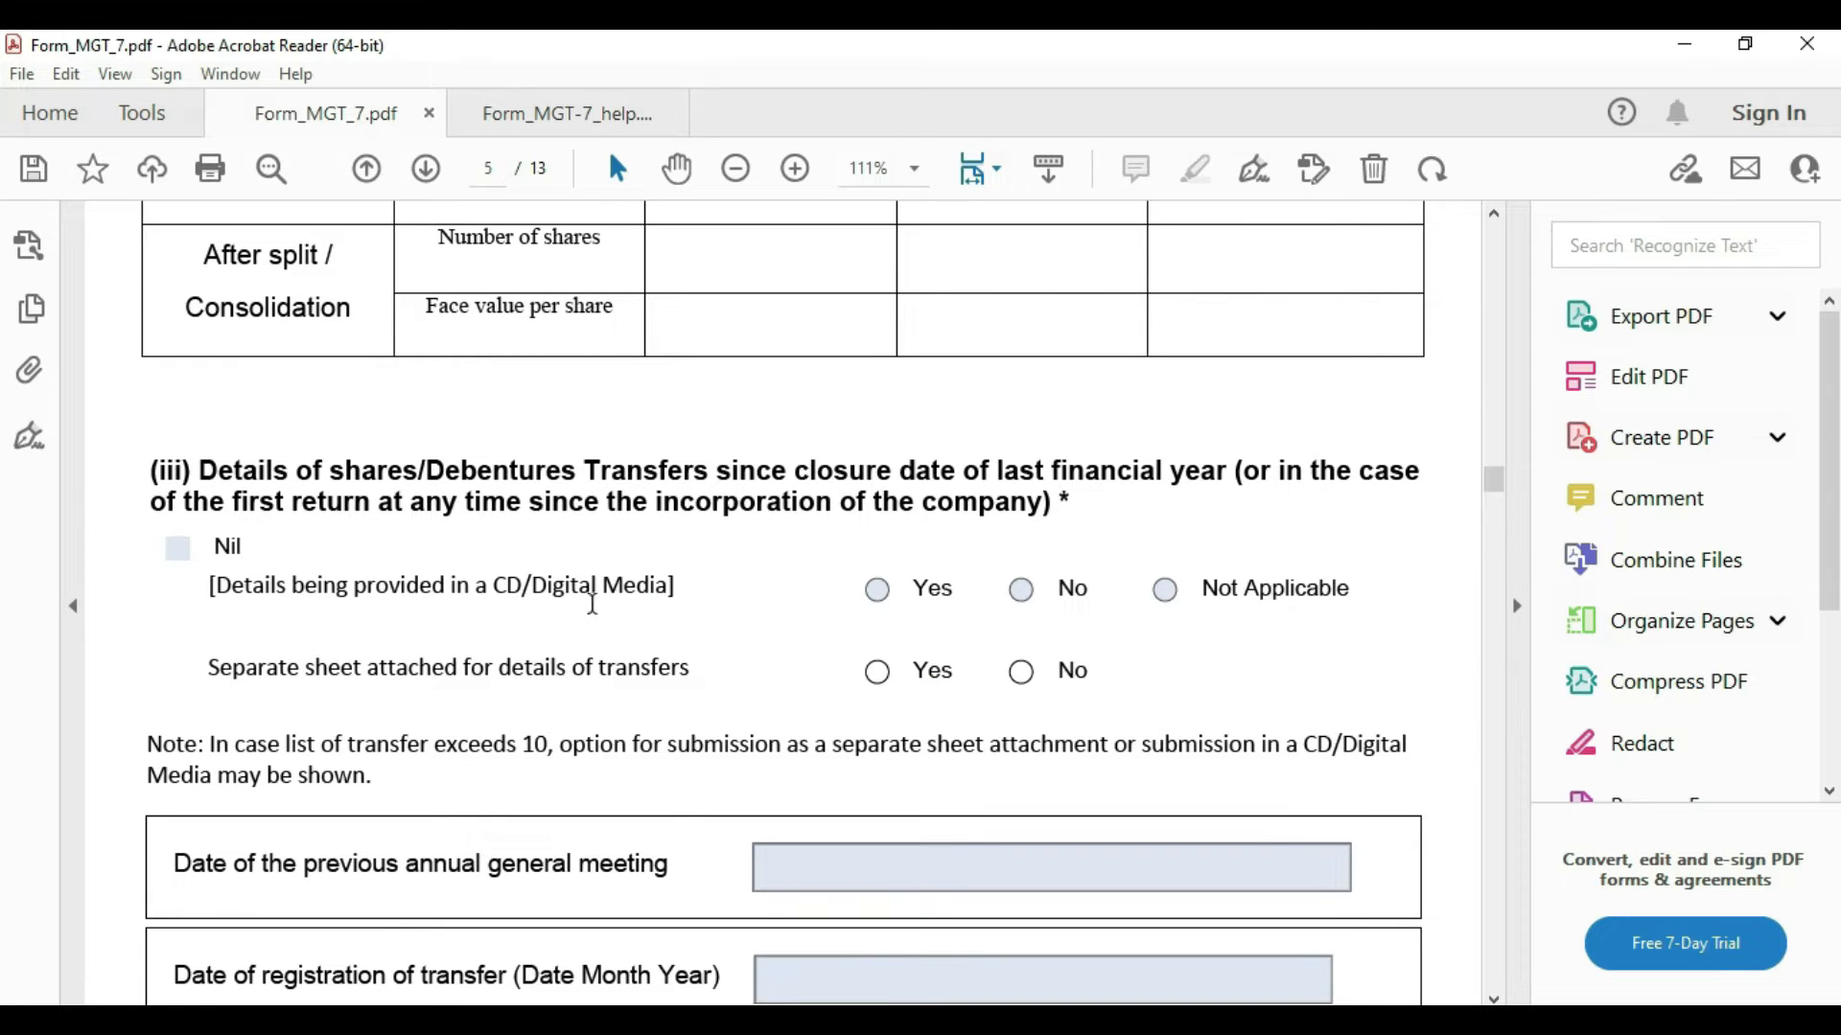
click(179, 548)
Step: In the outstanding debentures table, set the nominal value per unit to 0 for non-convertible, partly convertible and fully convertible debentures
scroll(1266, 624, down, 11)
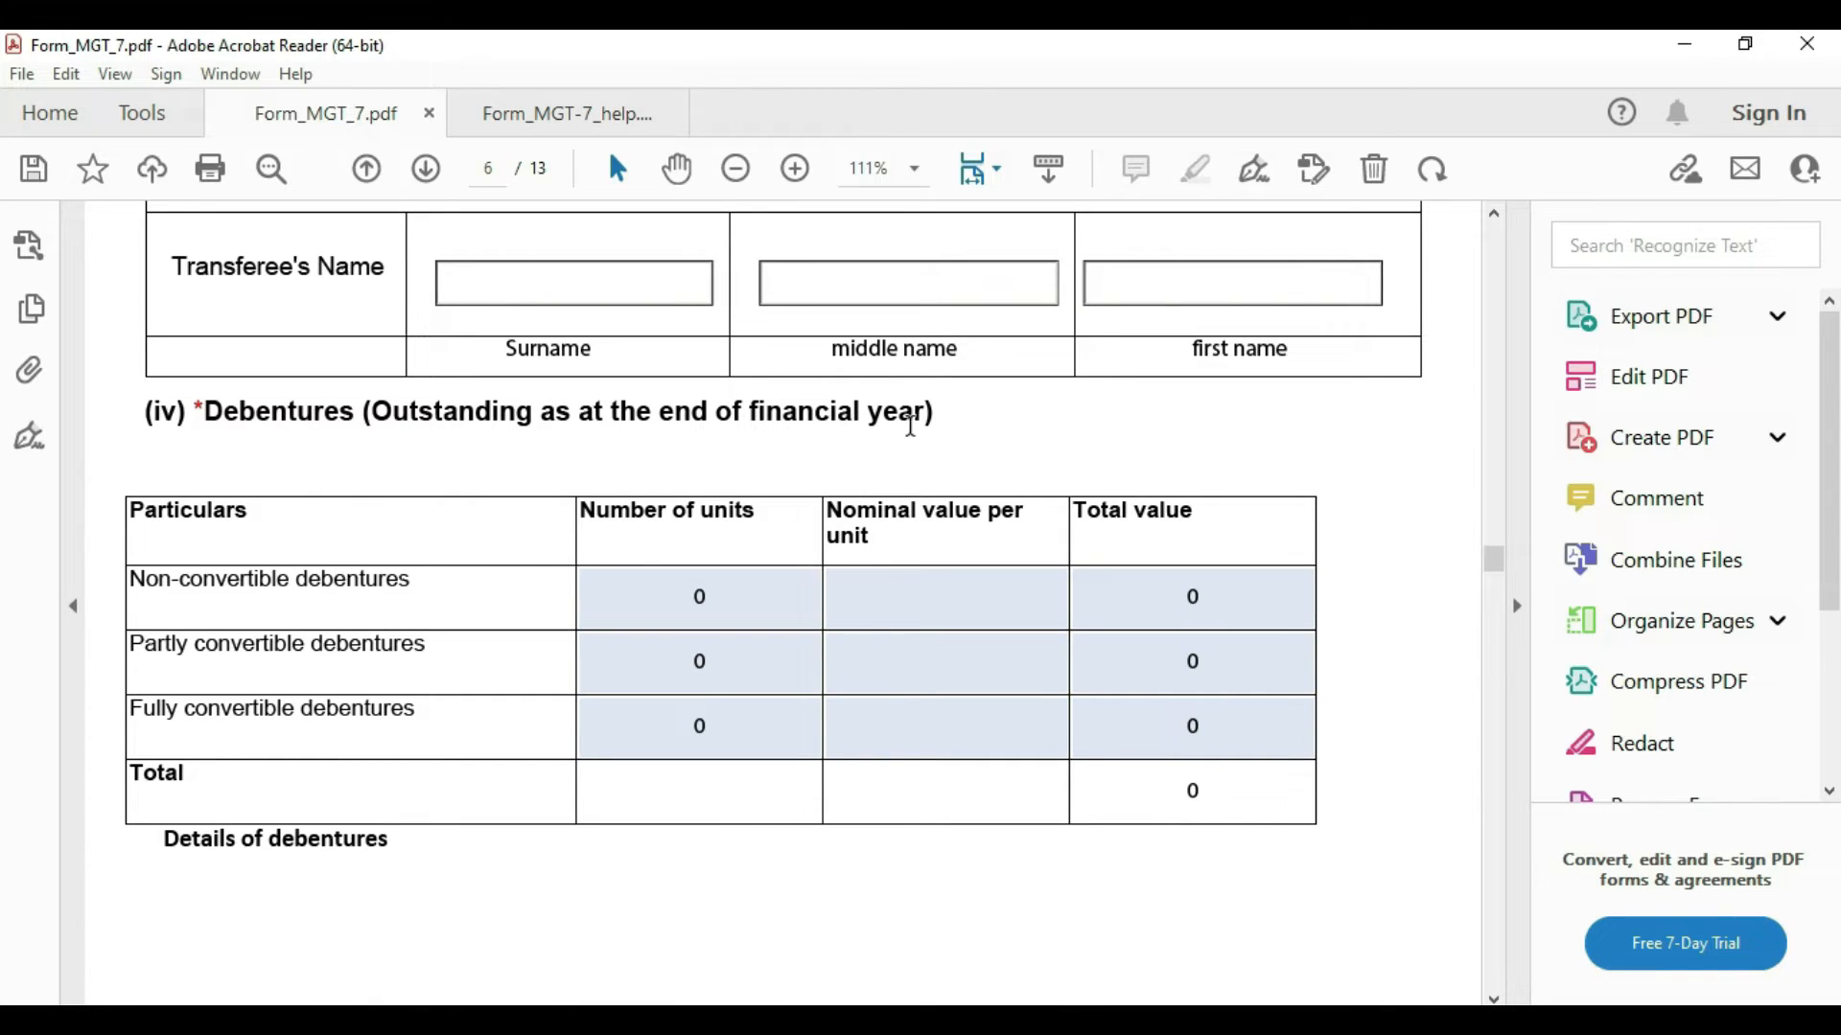
click(965, 619)
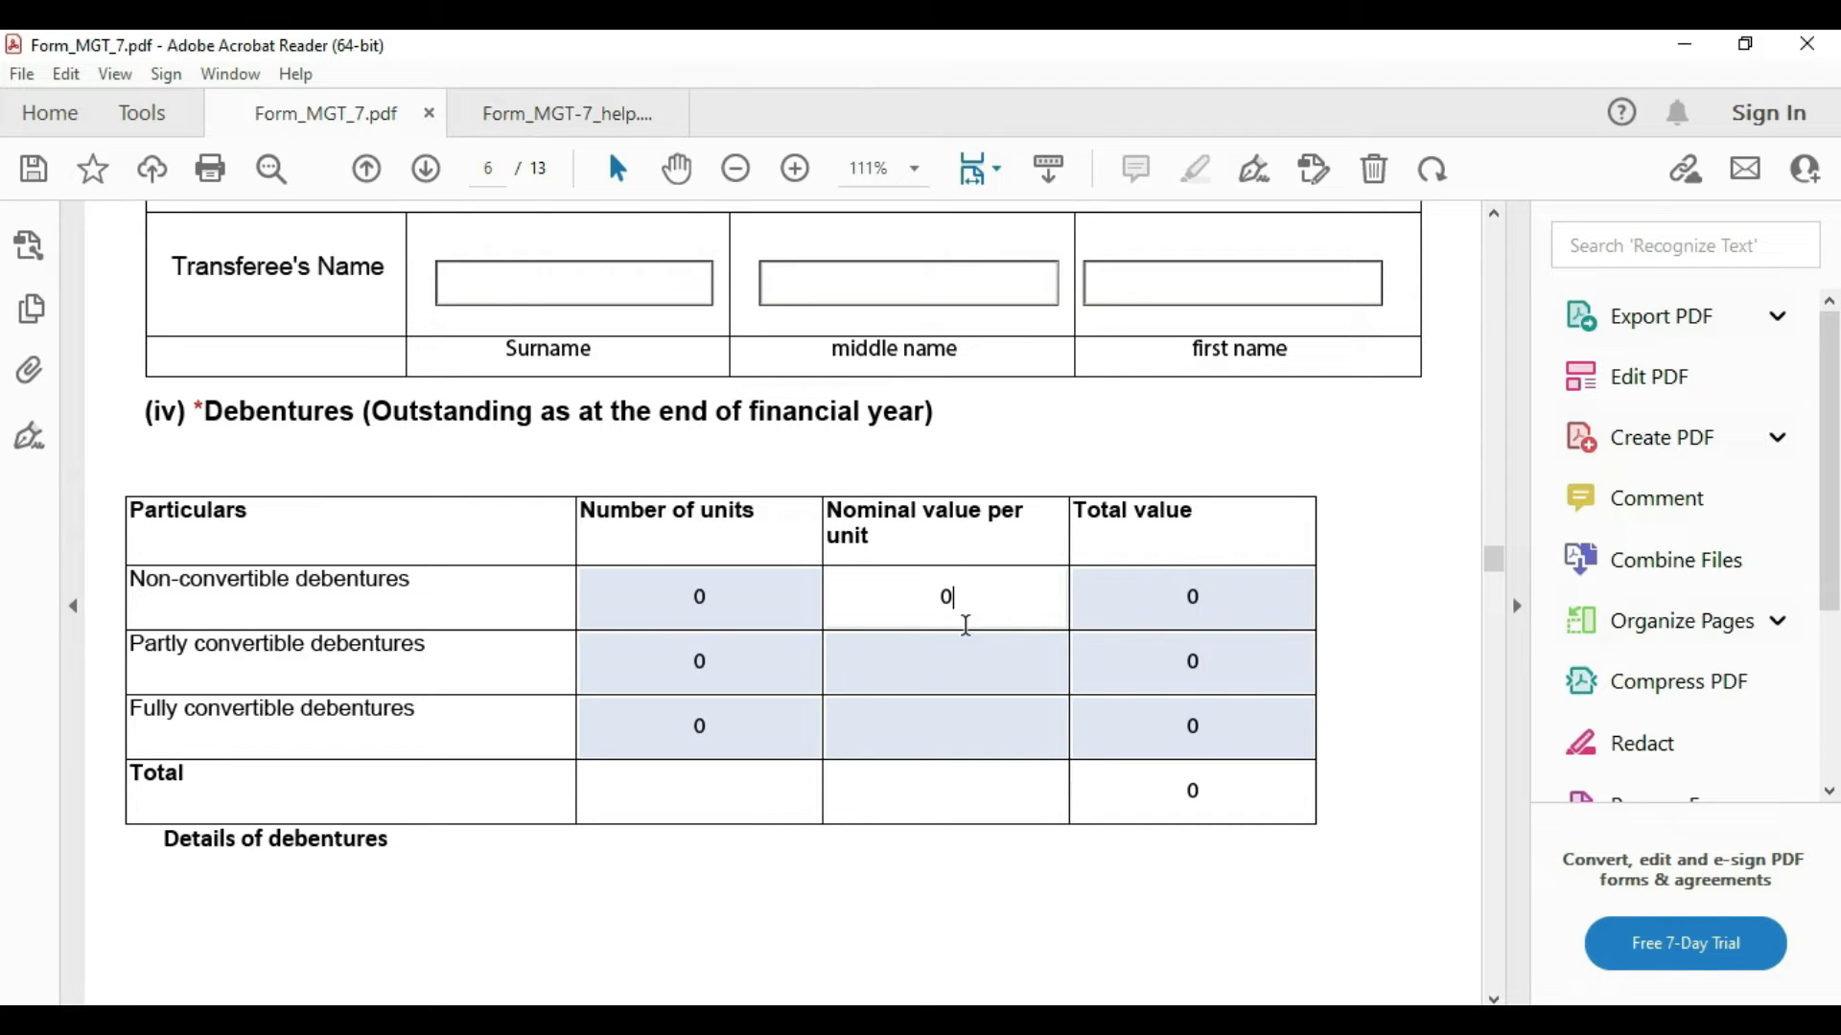
click(964, 638)
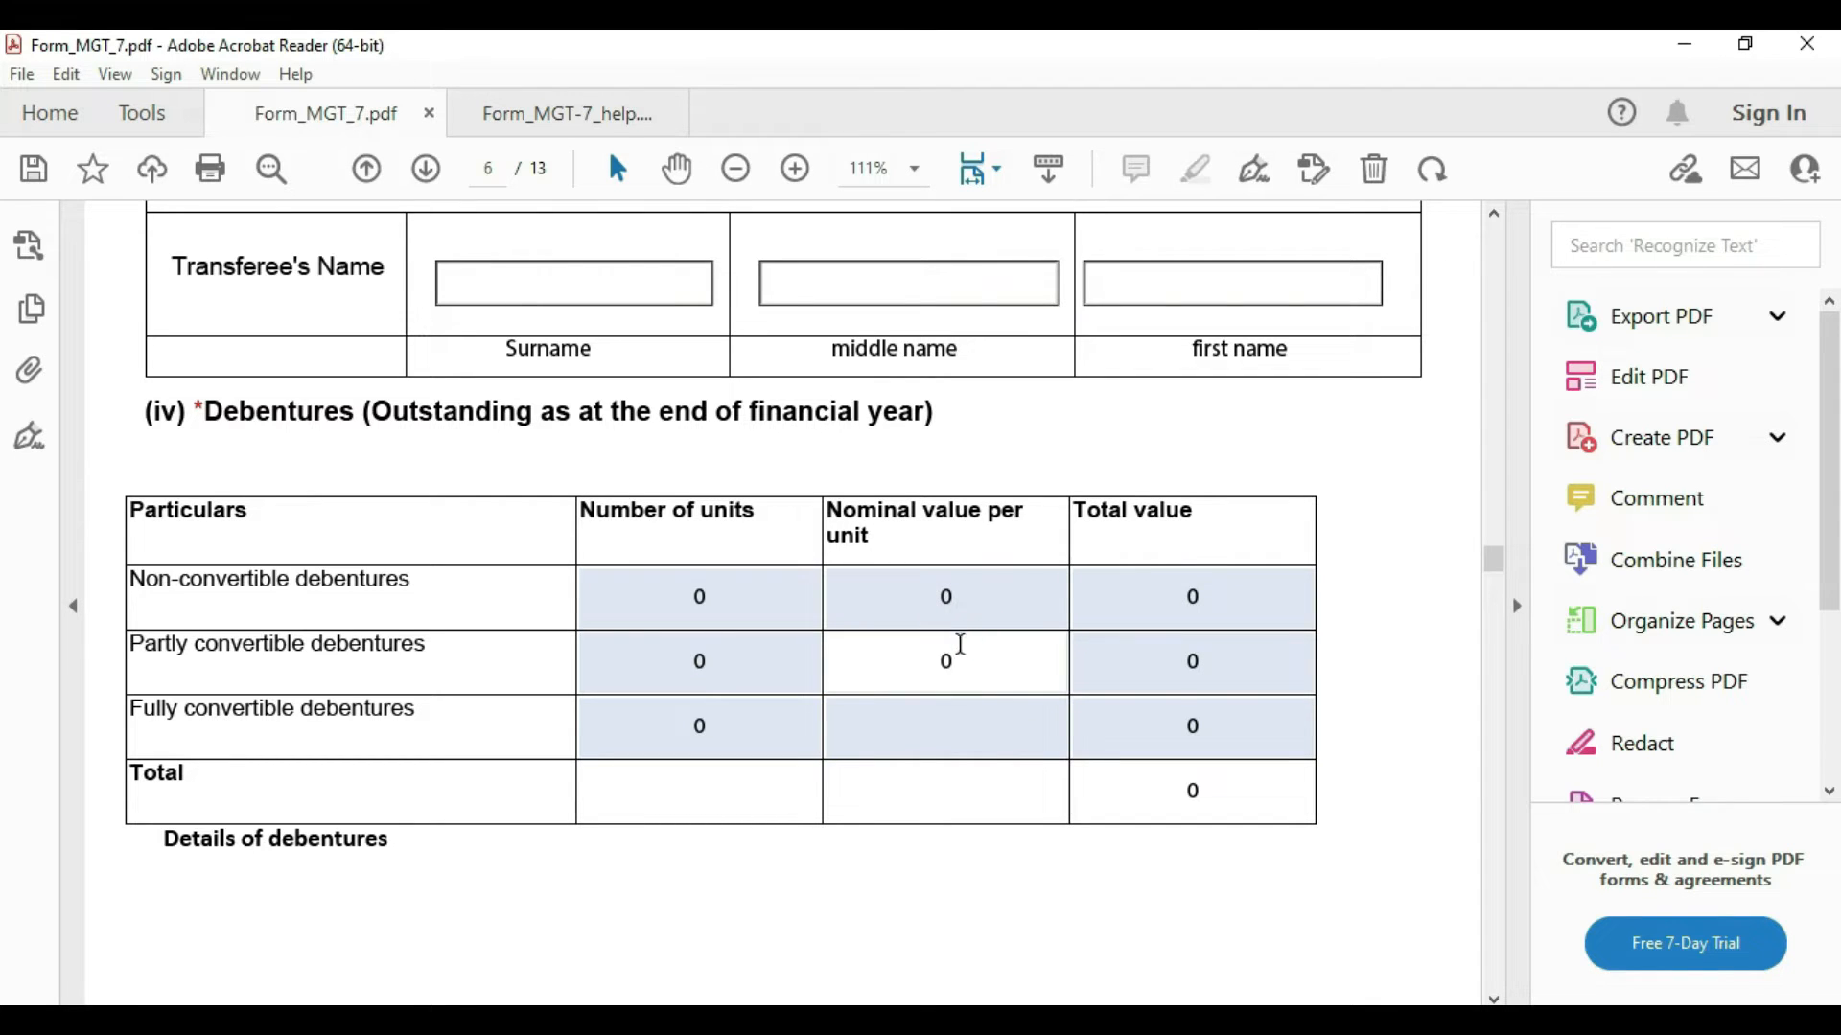
click(1000, 735)
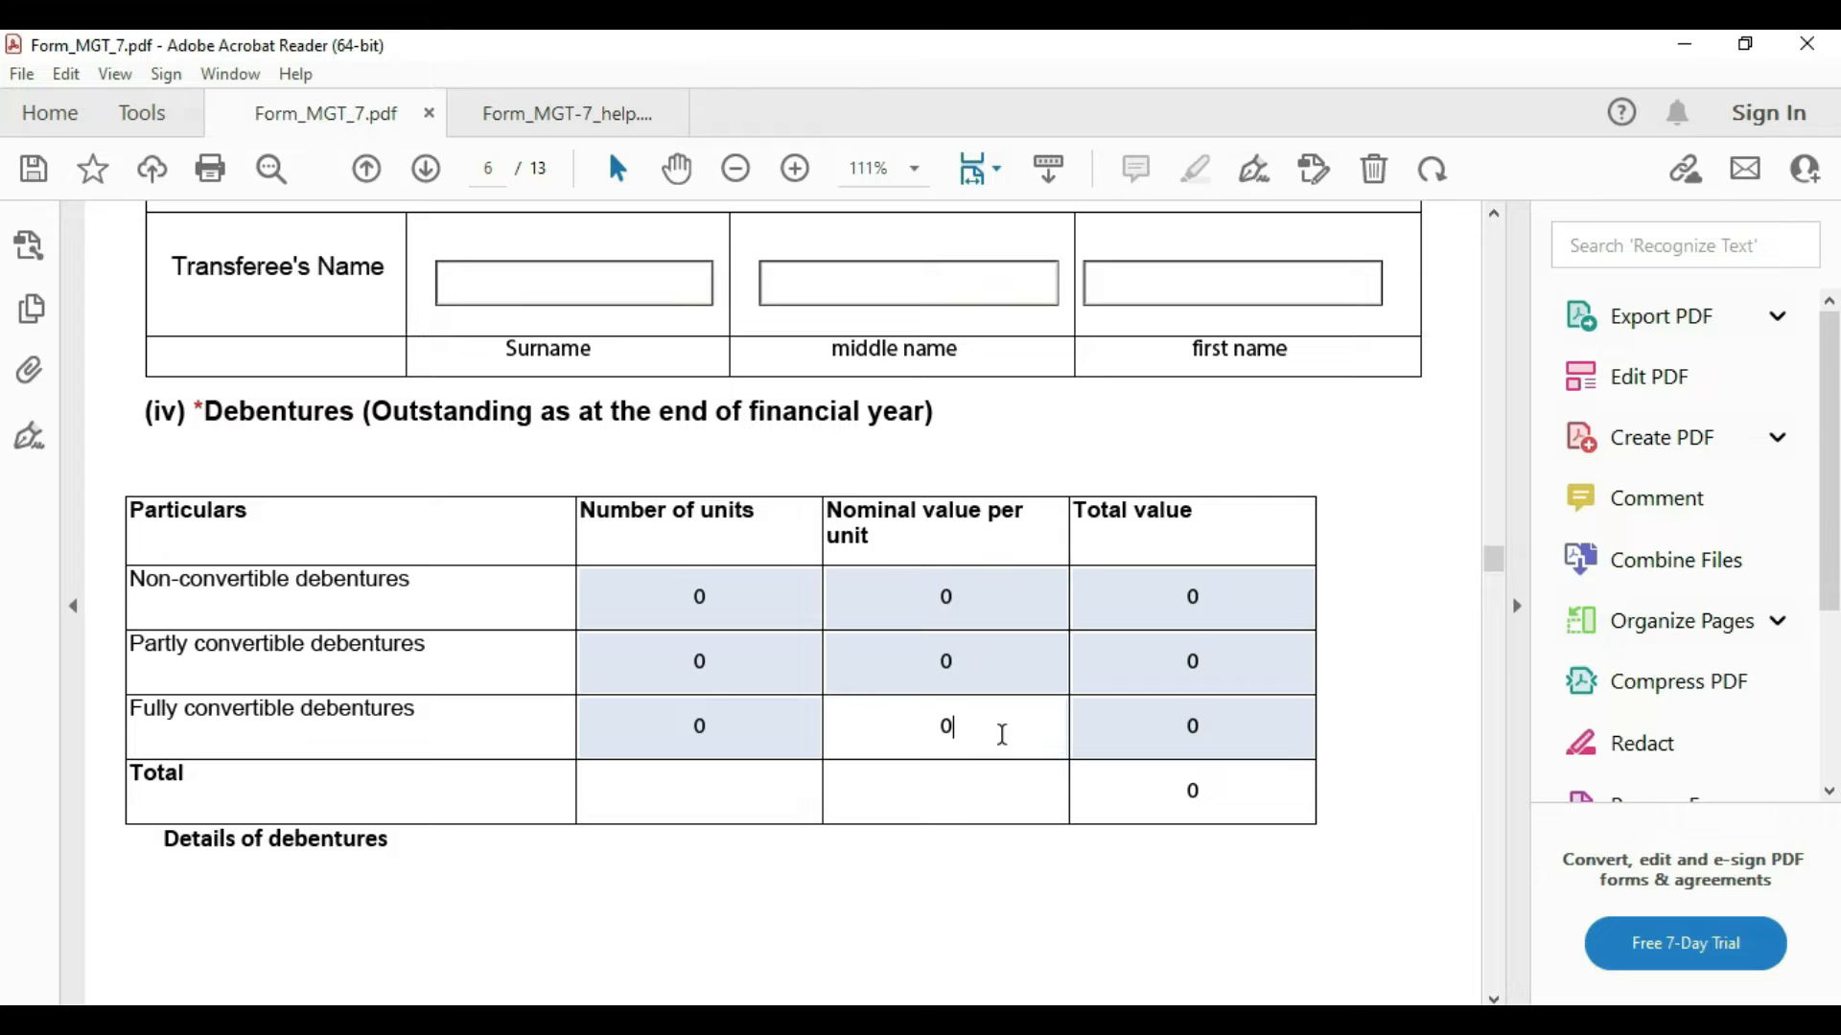
Step: Review the yearly movement table for each class of debentures and the section on securities other than shares and debentures
scroll(526, 728, down, 5)
scroll(1112, 610, down, 3)
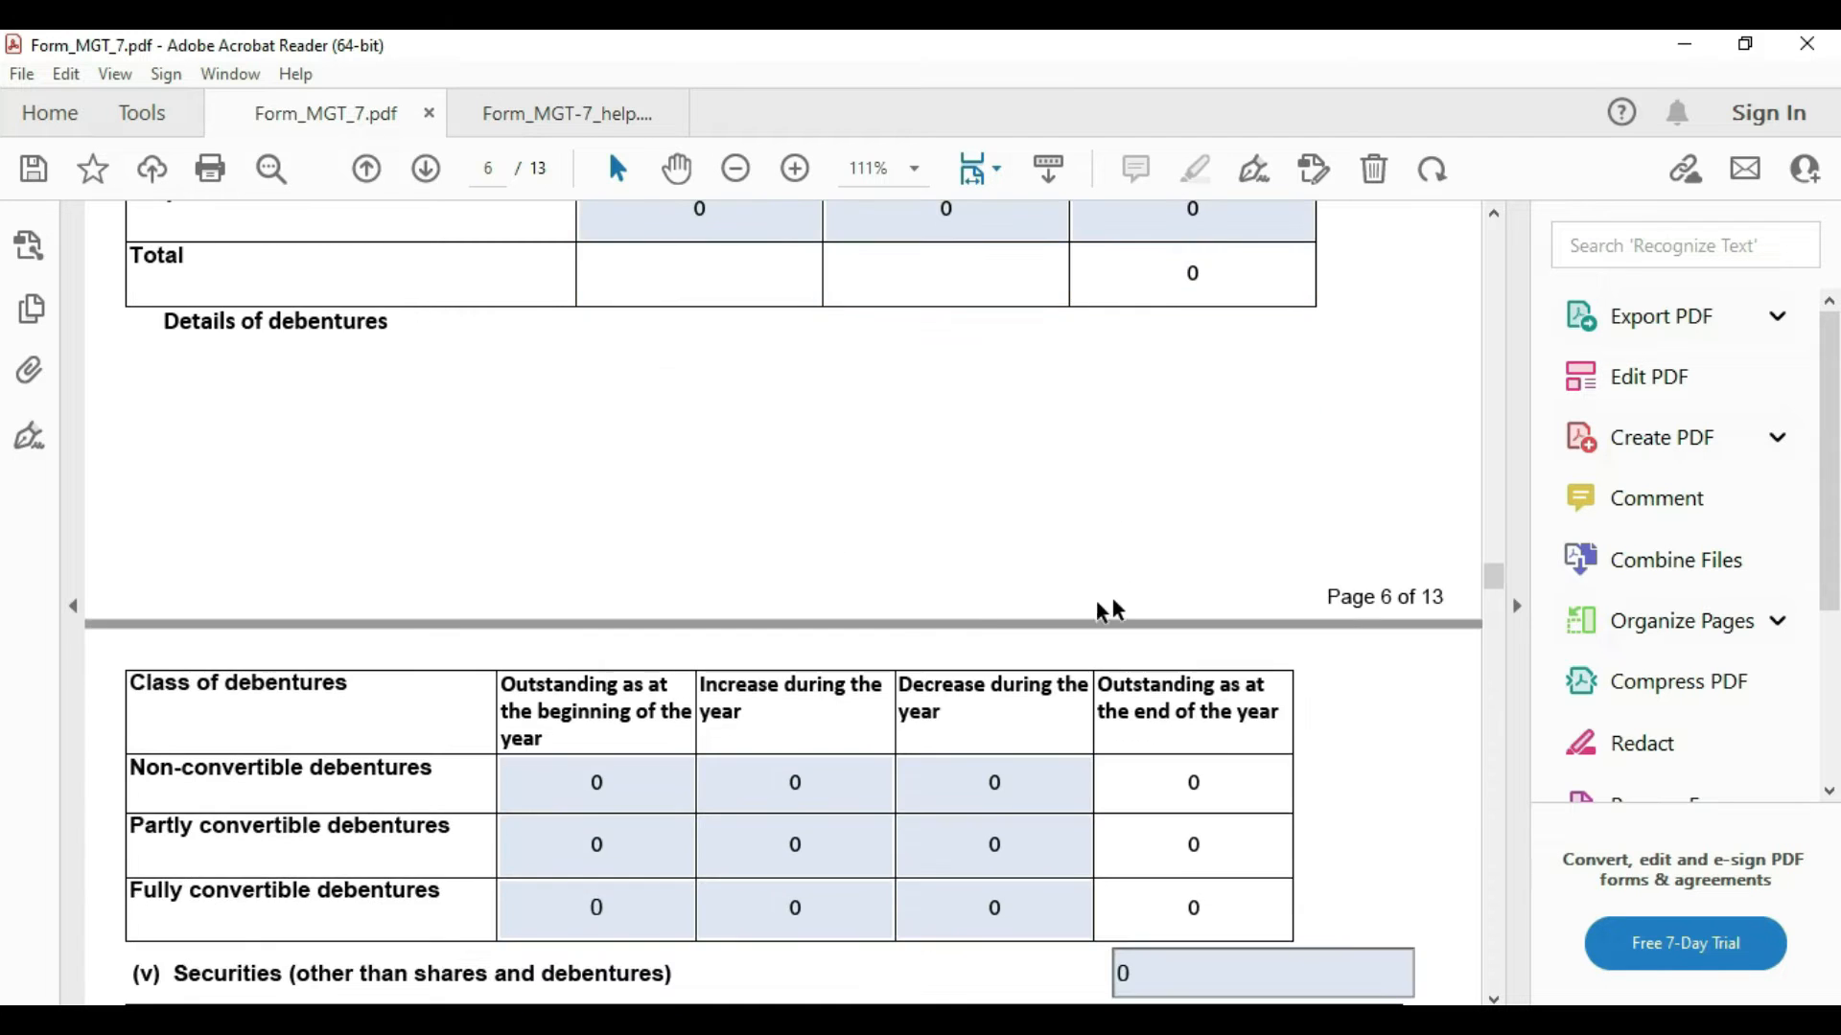
scroll(732, 670, down, 4)
scroll(1265, 649, down, 3)
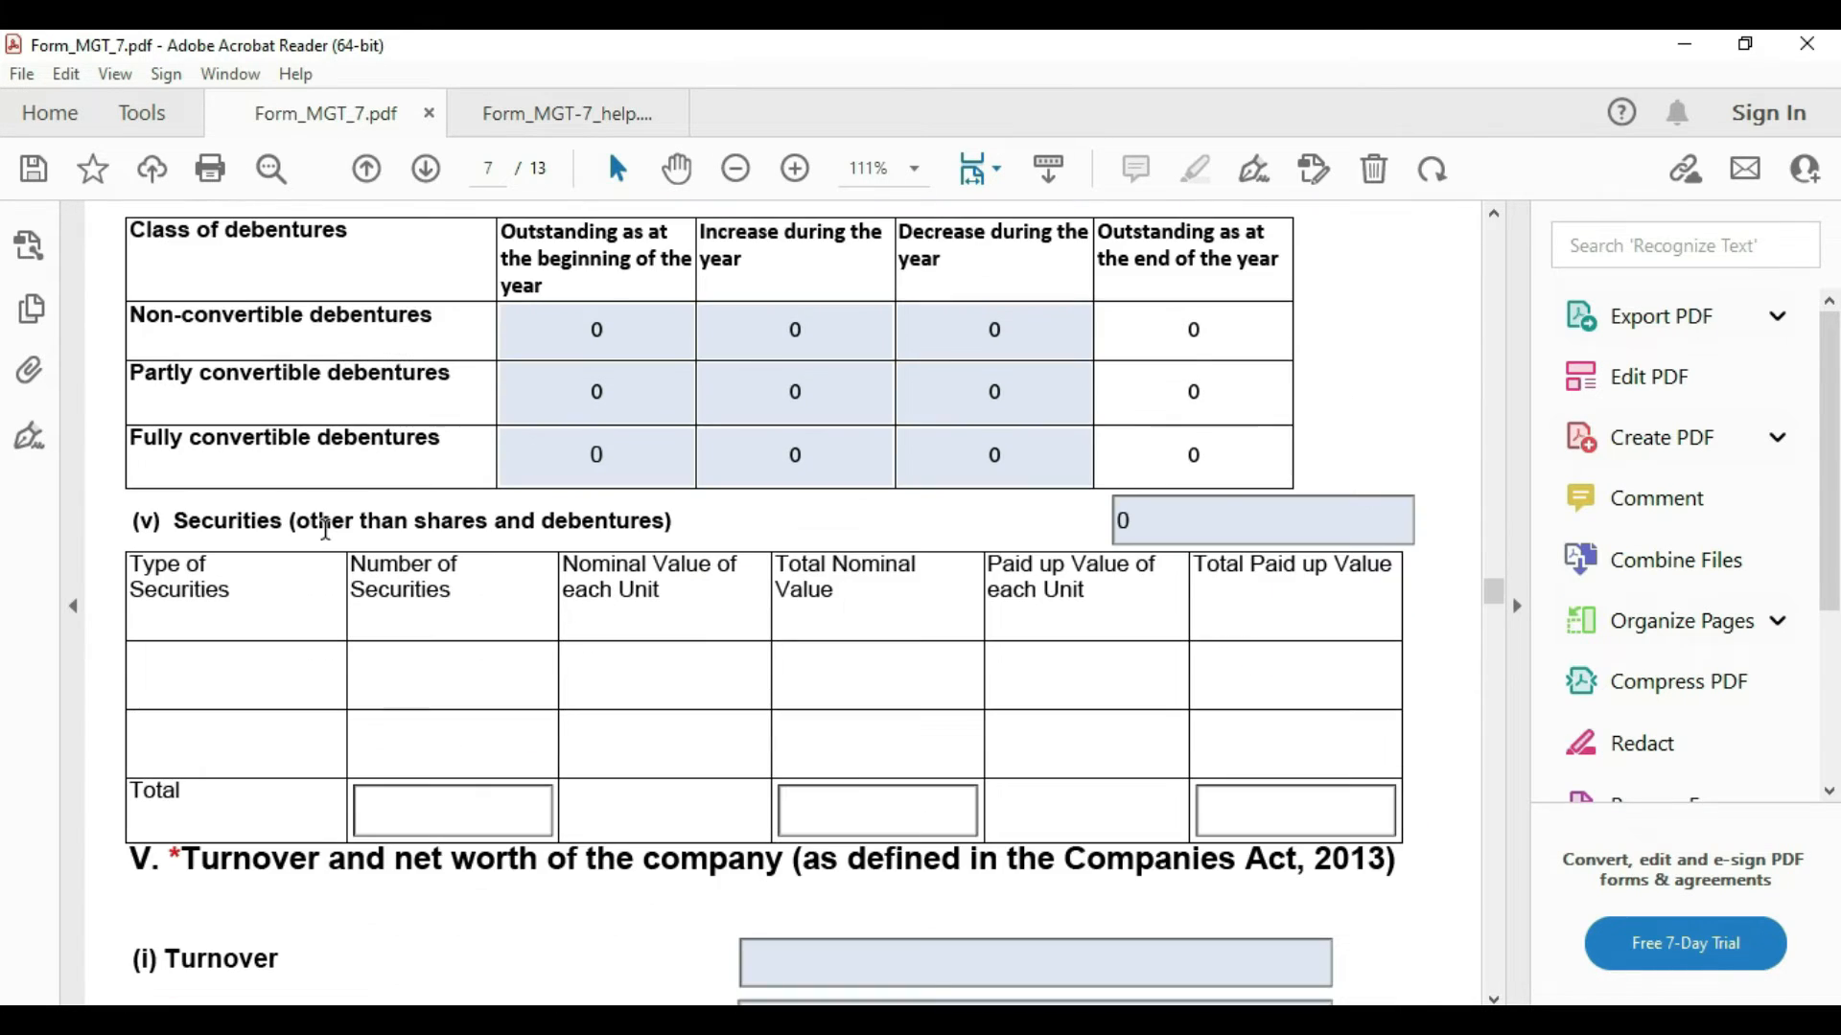
scroll(1137, 533, down, 1)
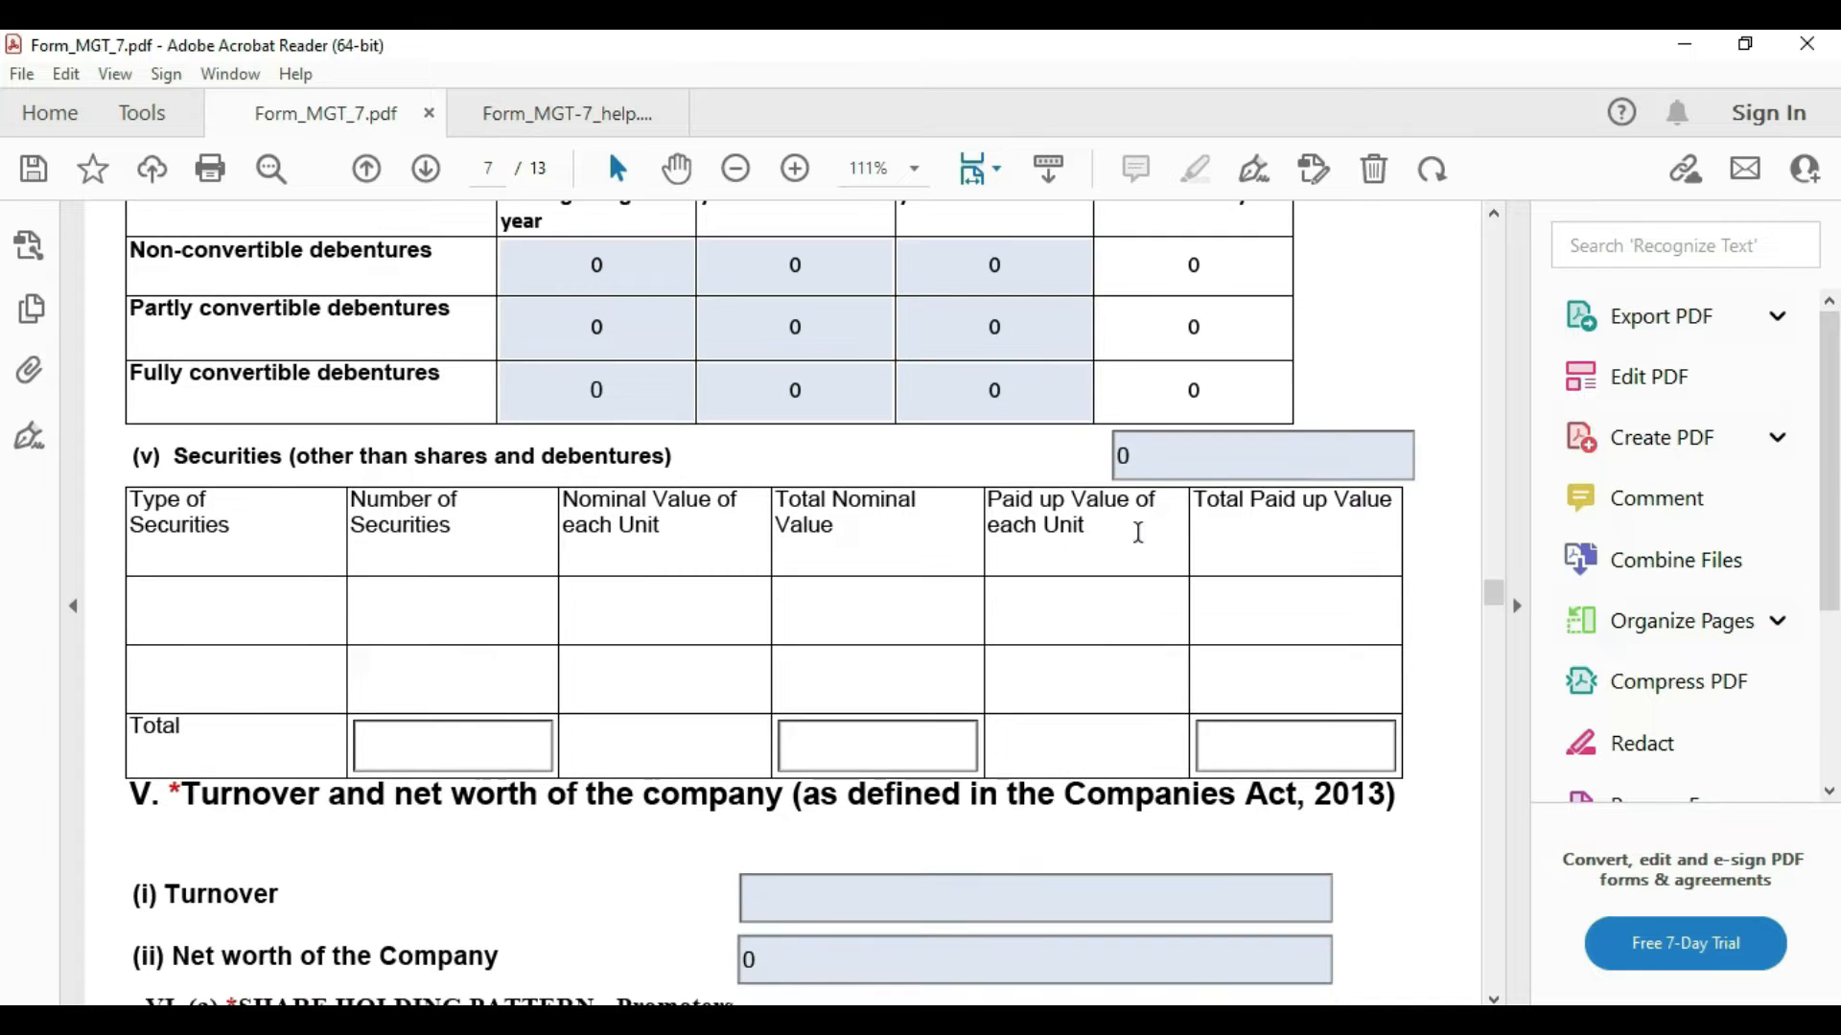
click(1148, 464)
Step: Enter 6,754 as the company's turnover in section V
scroll(1150, 719, down, 4)
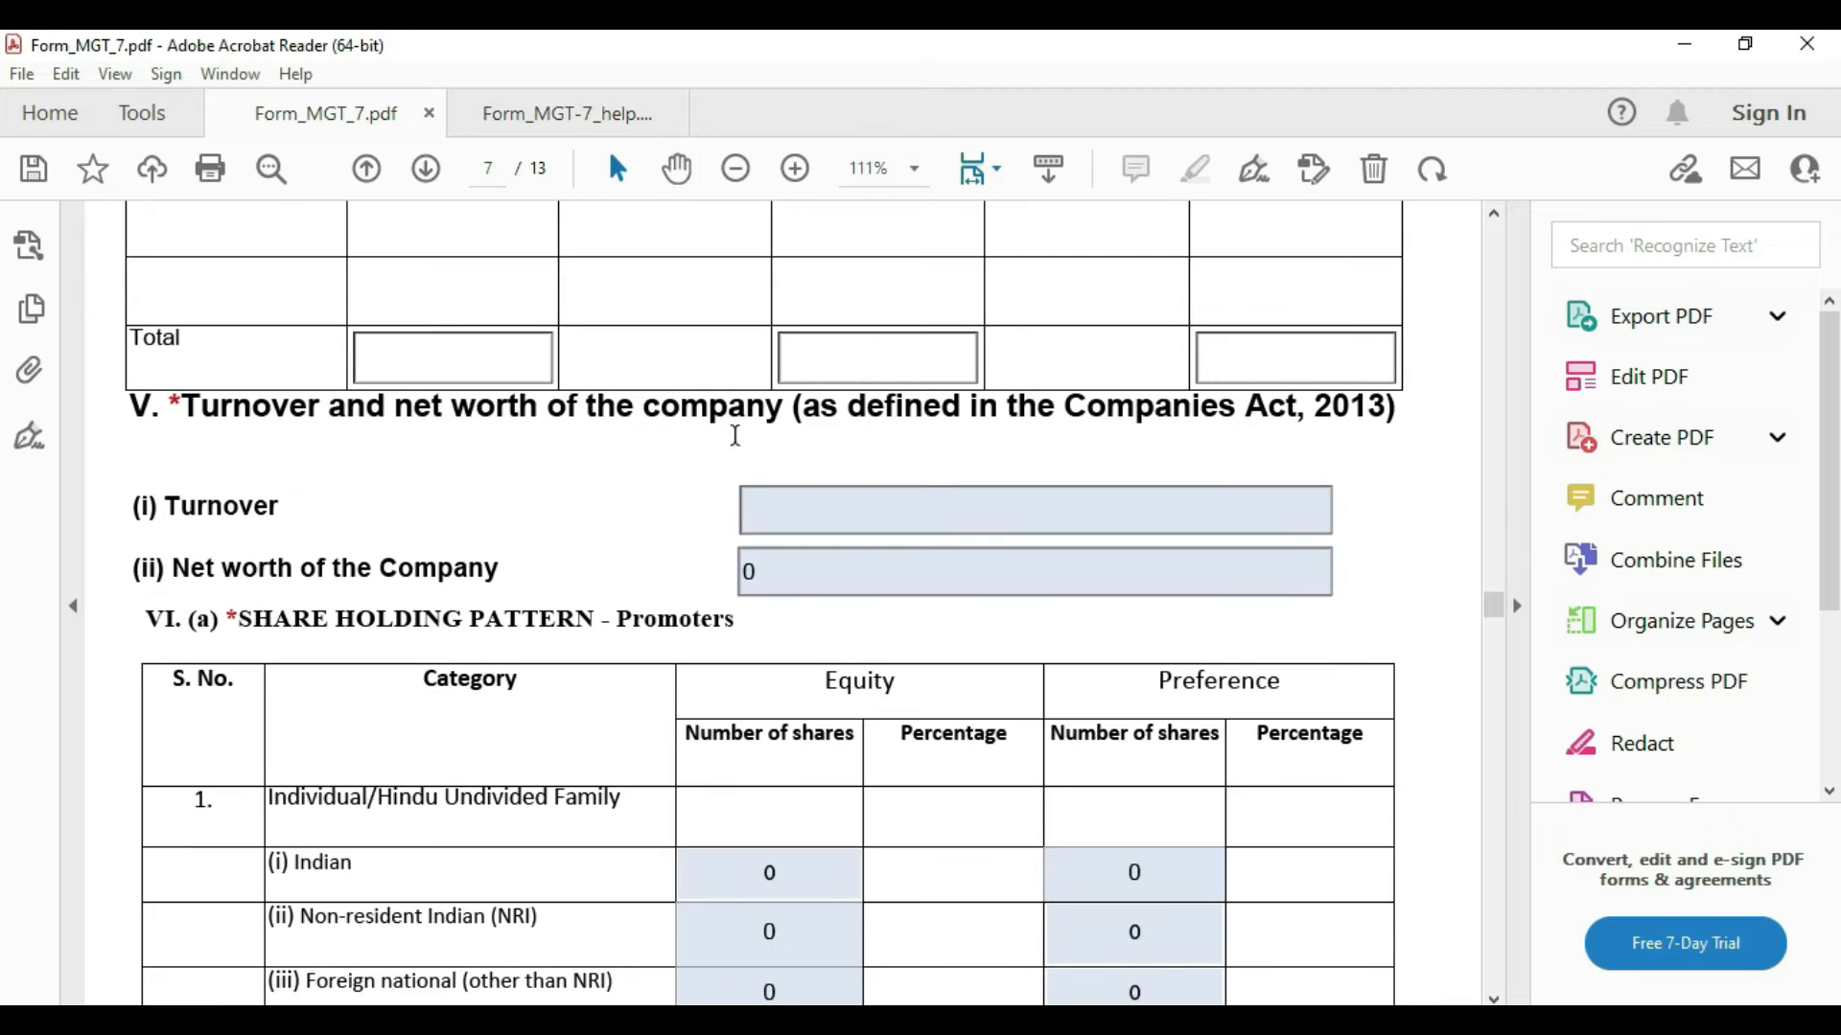
click(800, 508)
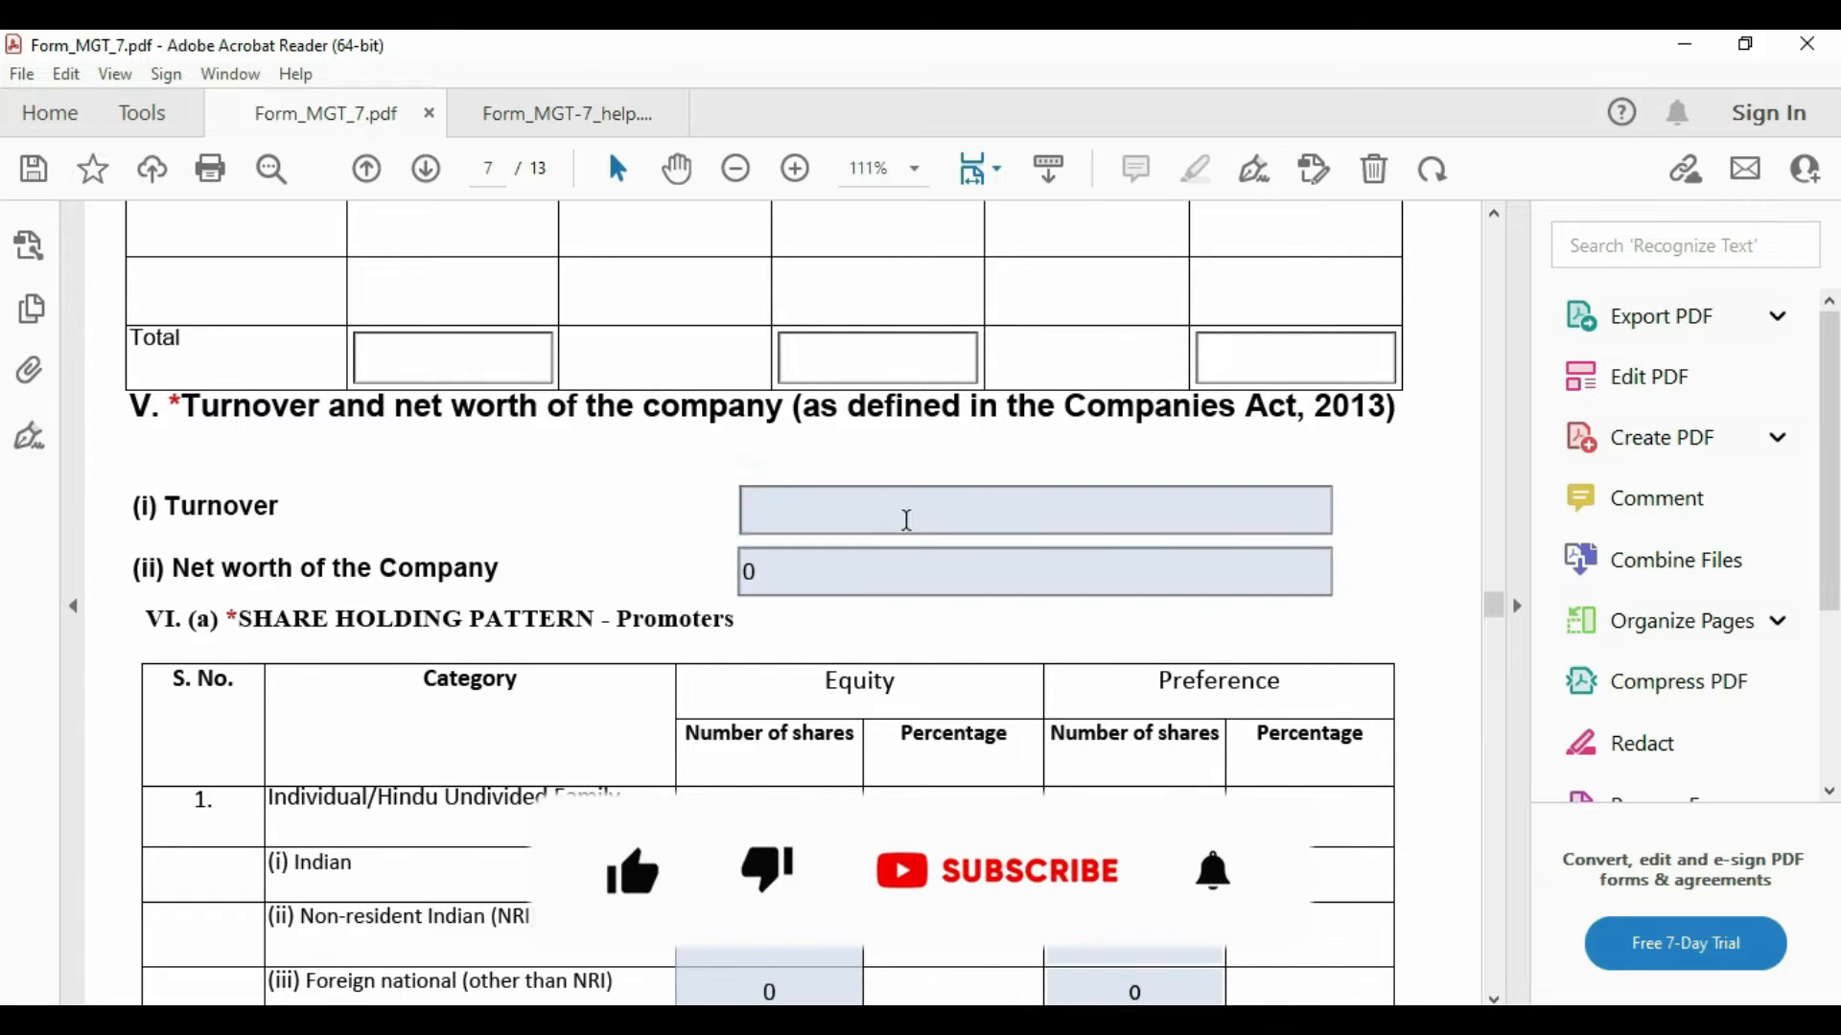
click(861, 506)
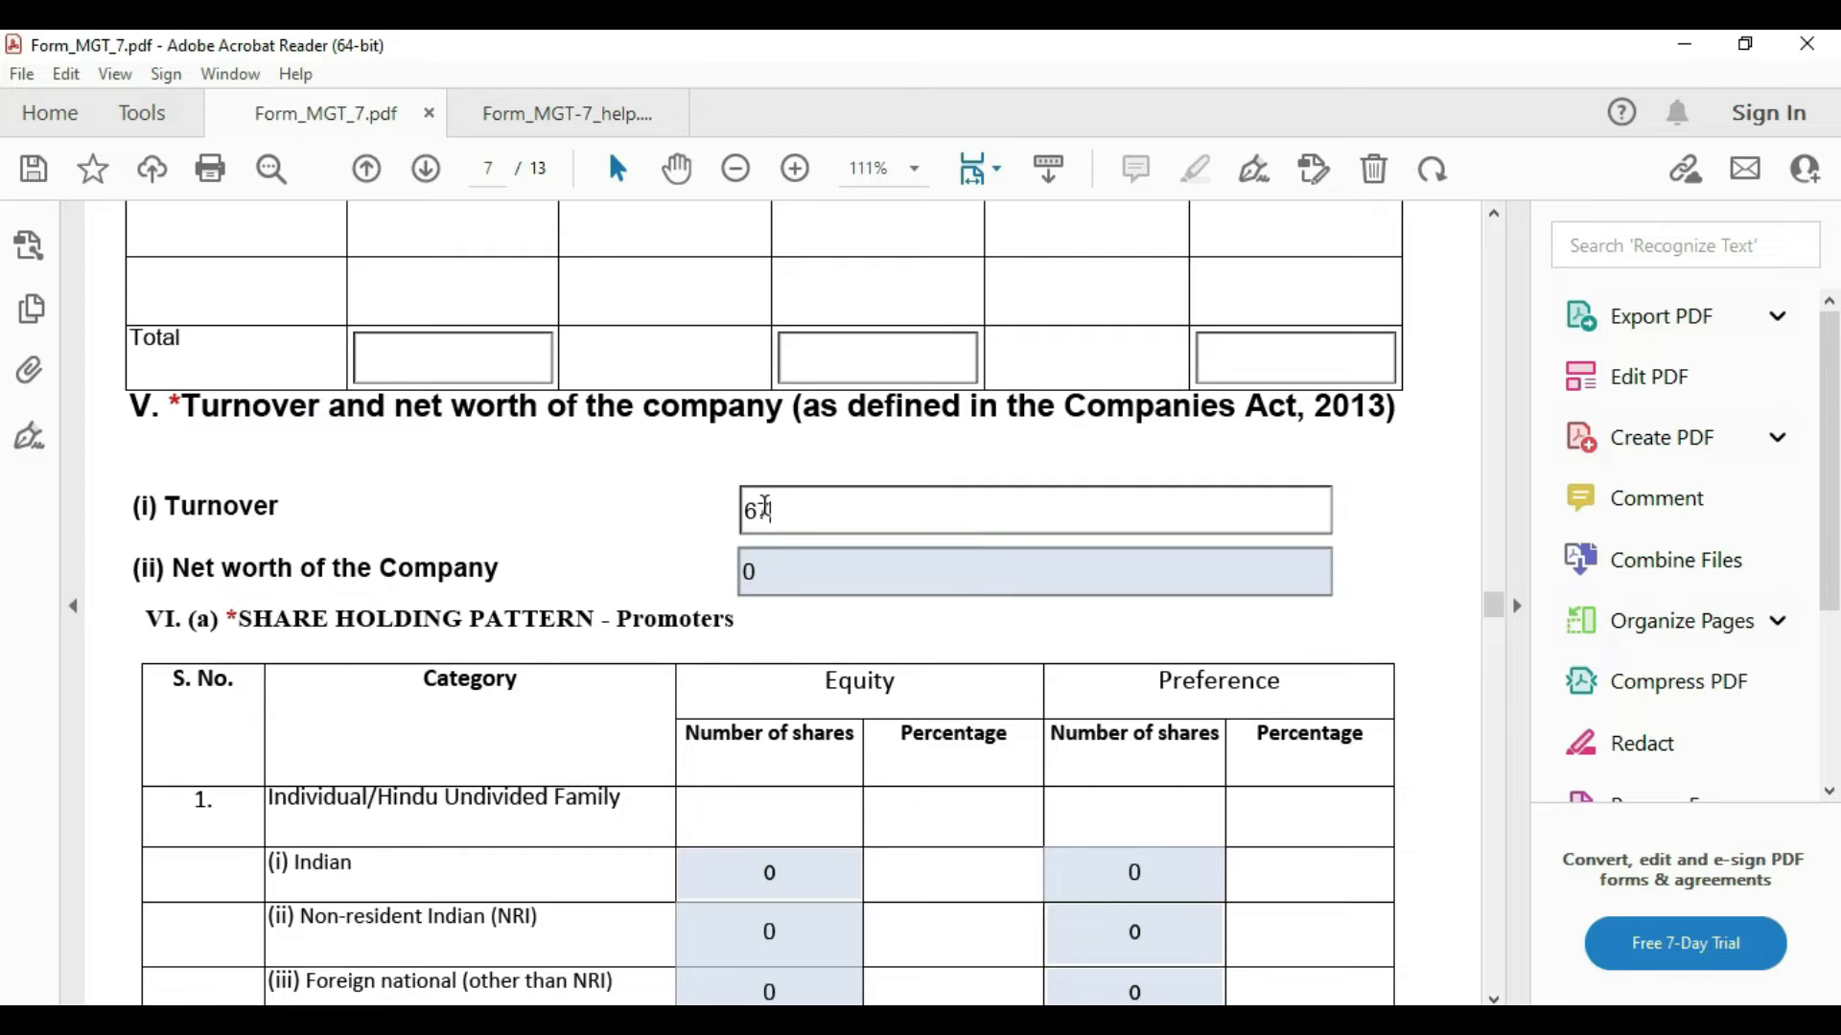
text(54)
click(619, 470)
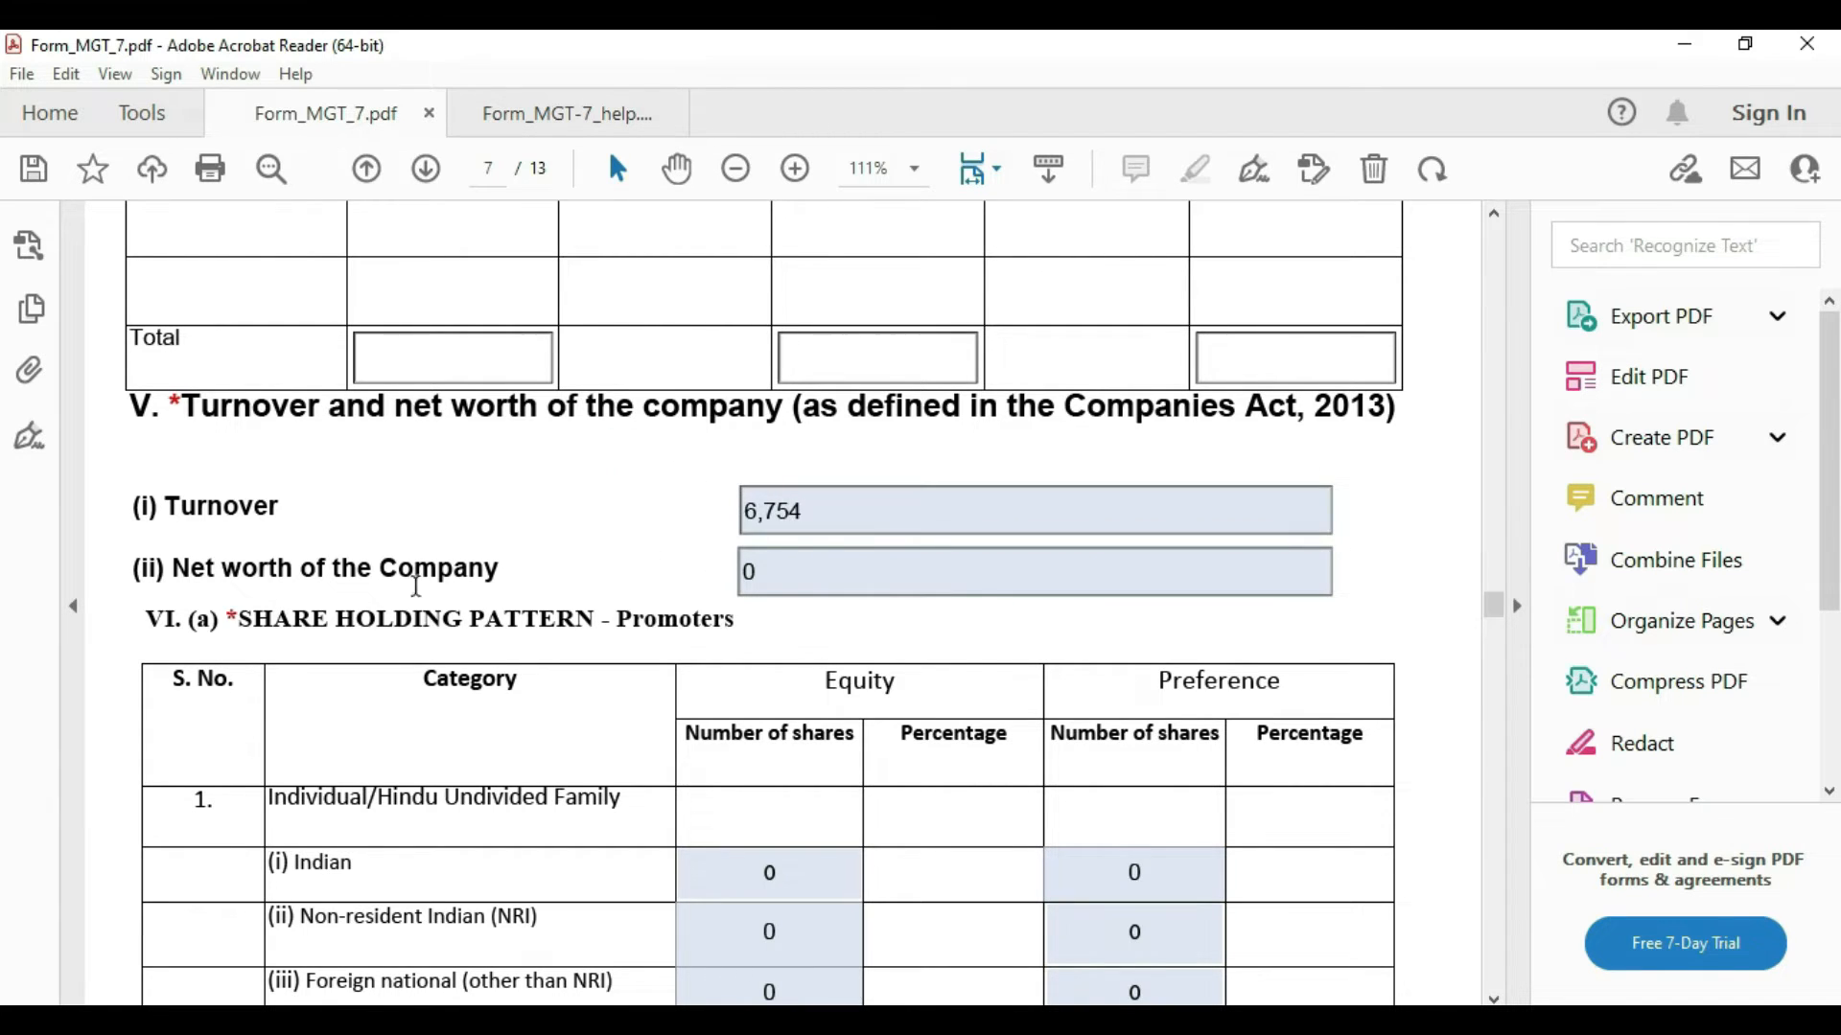
Step: Set the net worth of the company to -1,235
click(768, 575)
drag(767, 575, 738, 573)
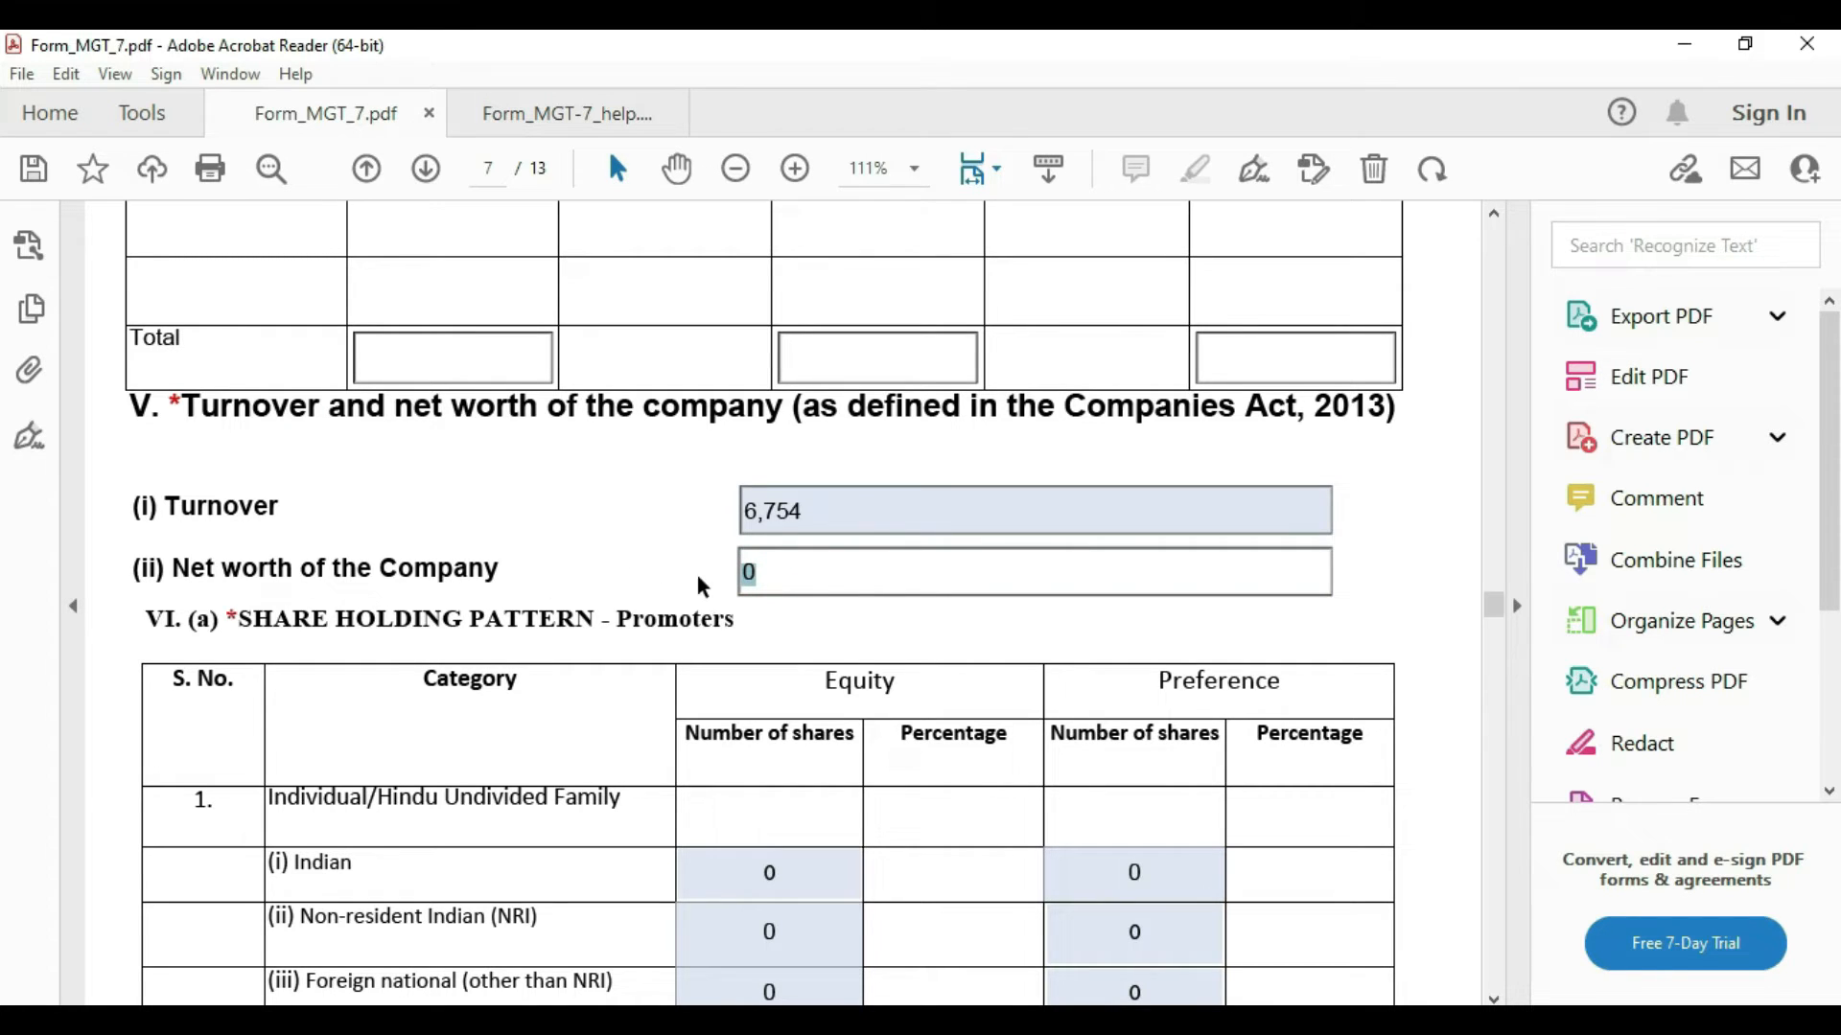
click(858, 572)
drag(797, 576, 713, 578)
text(-1235)
click(713, 578)
Step: In the promoters' shareholding pattern, set the number of equity shares held by Indian individuals/Hindu Undivided Family to 10,000
scroll(715, 573, down, 4)
scroll(774, 263, down, 2)
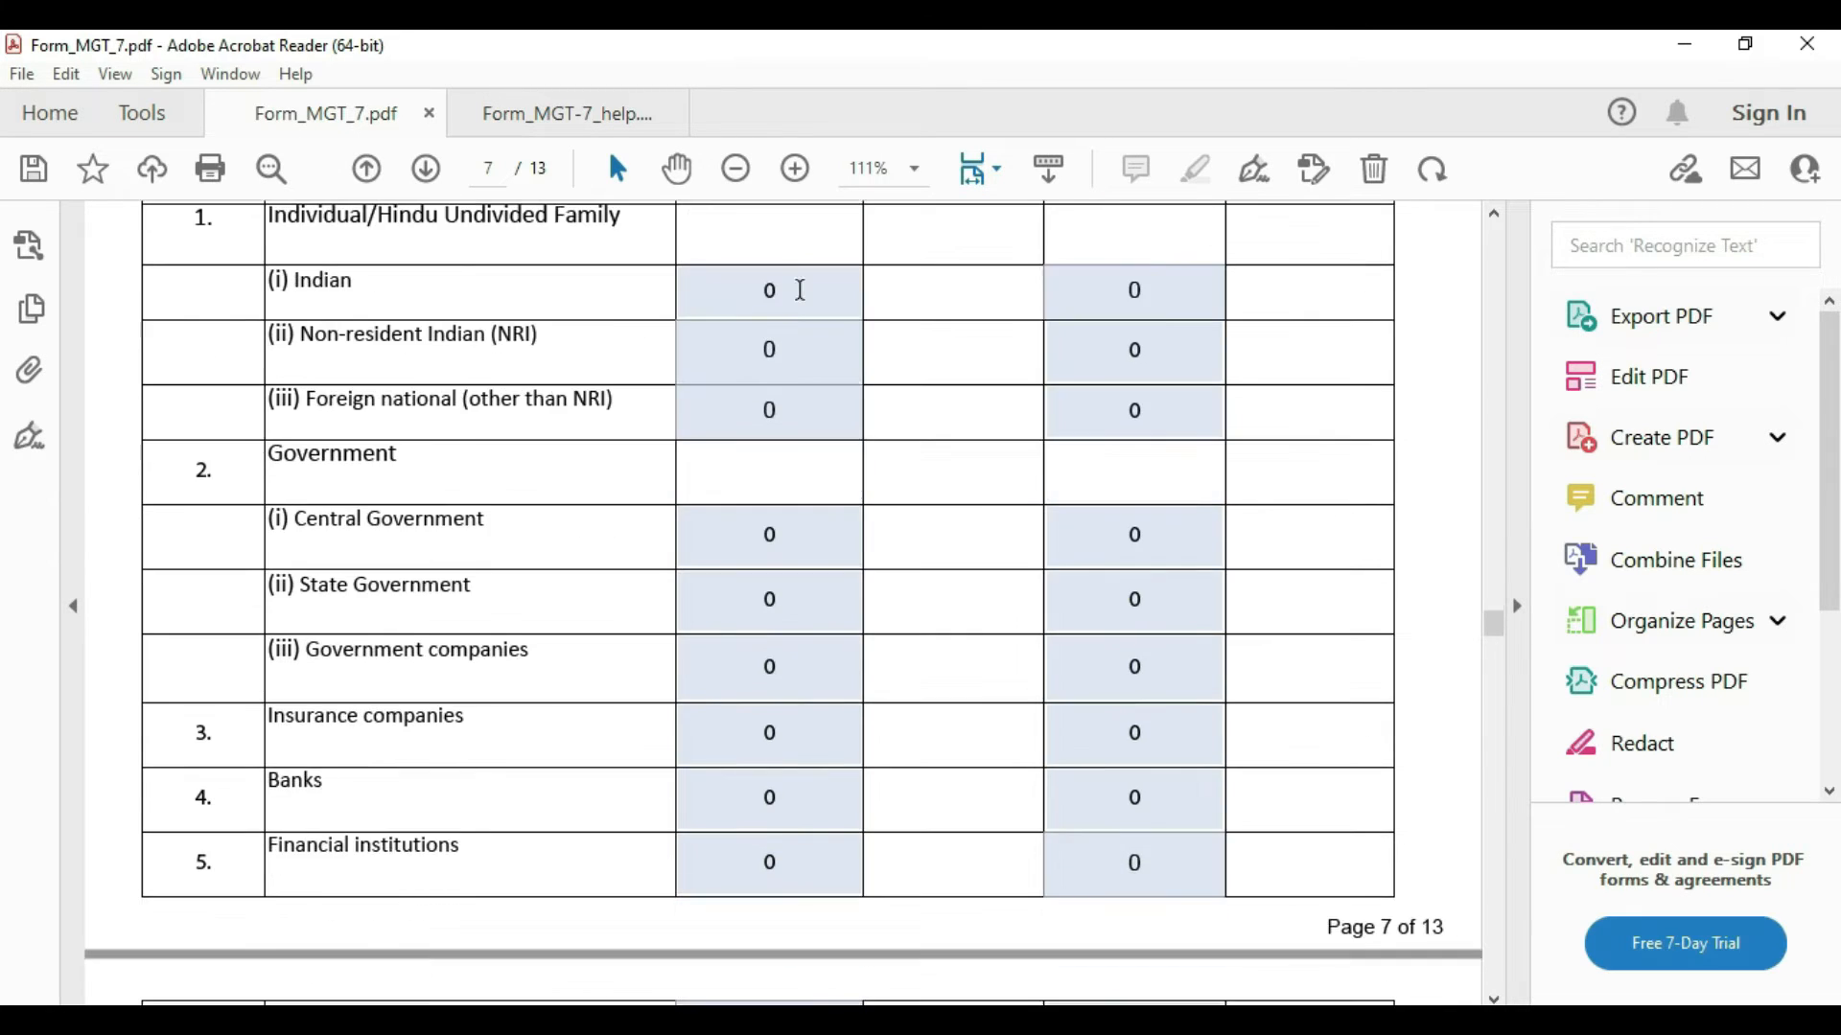
scroll(800, 290, up, 1)
scroll(822, 419, up, 1)
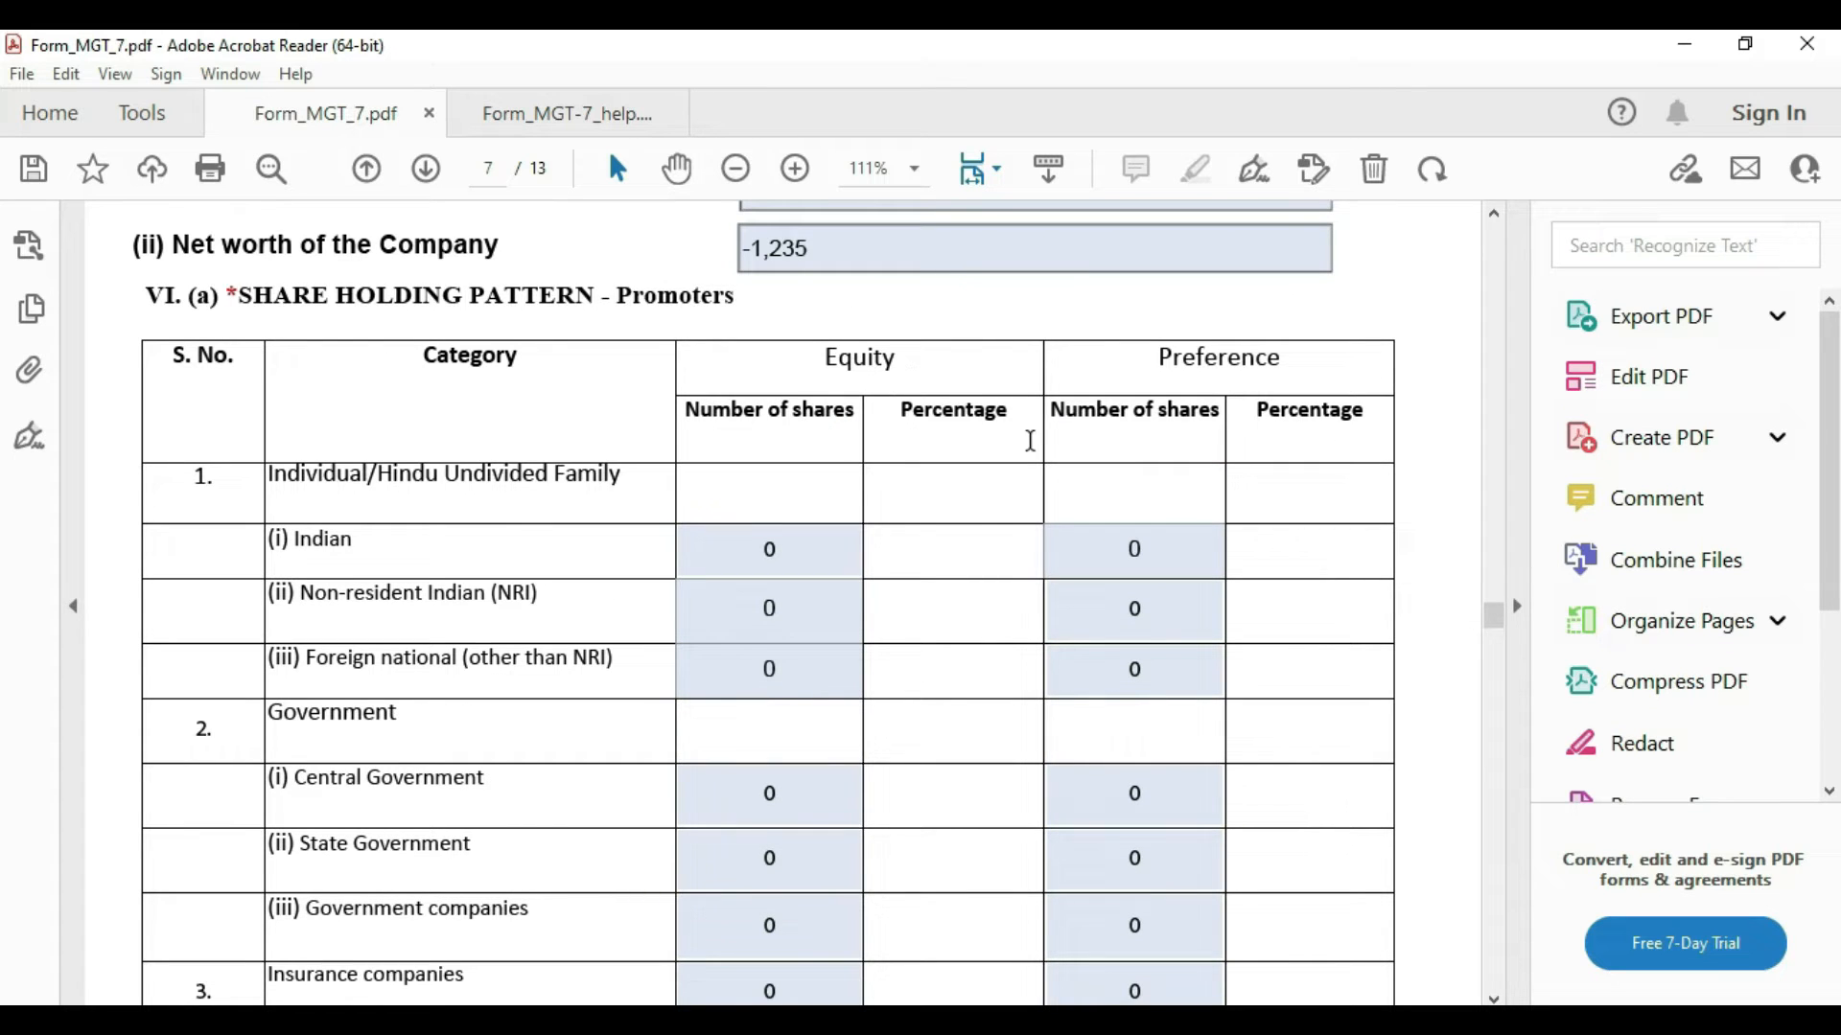
scroll(1131, 428, down, 1)
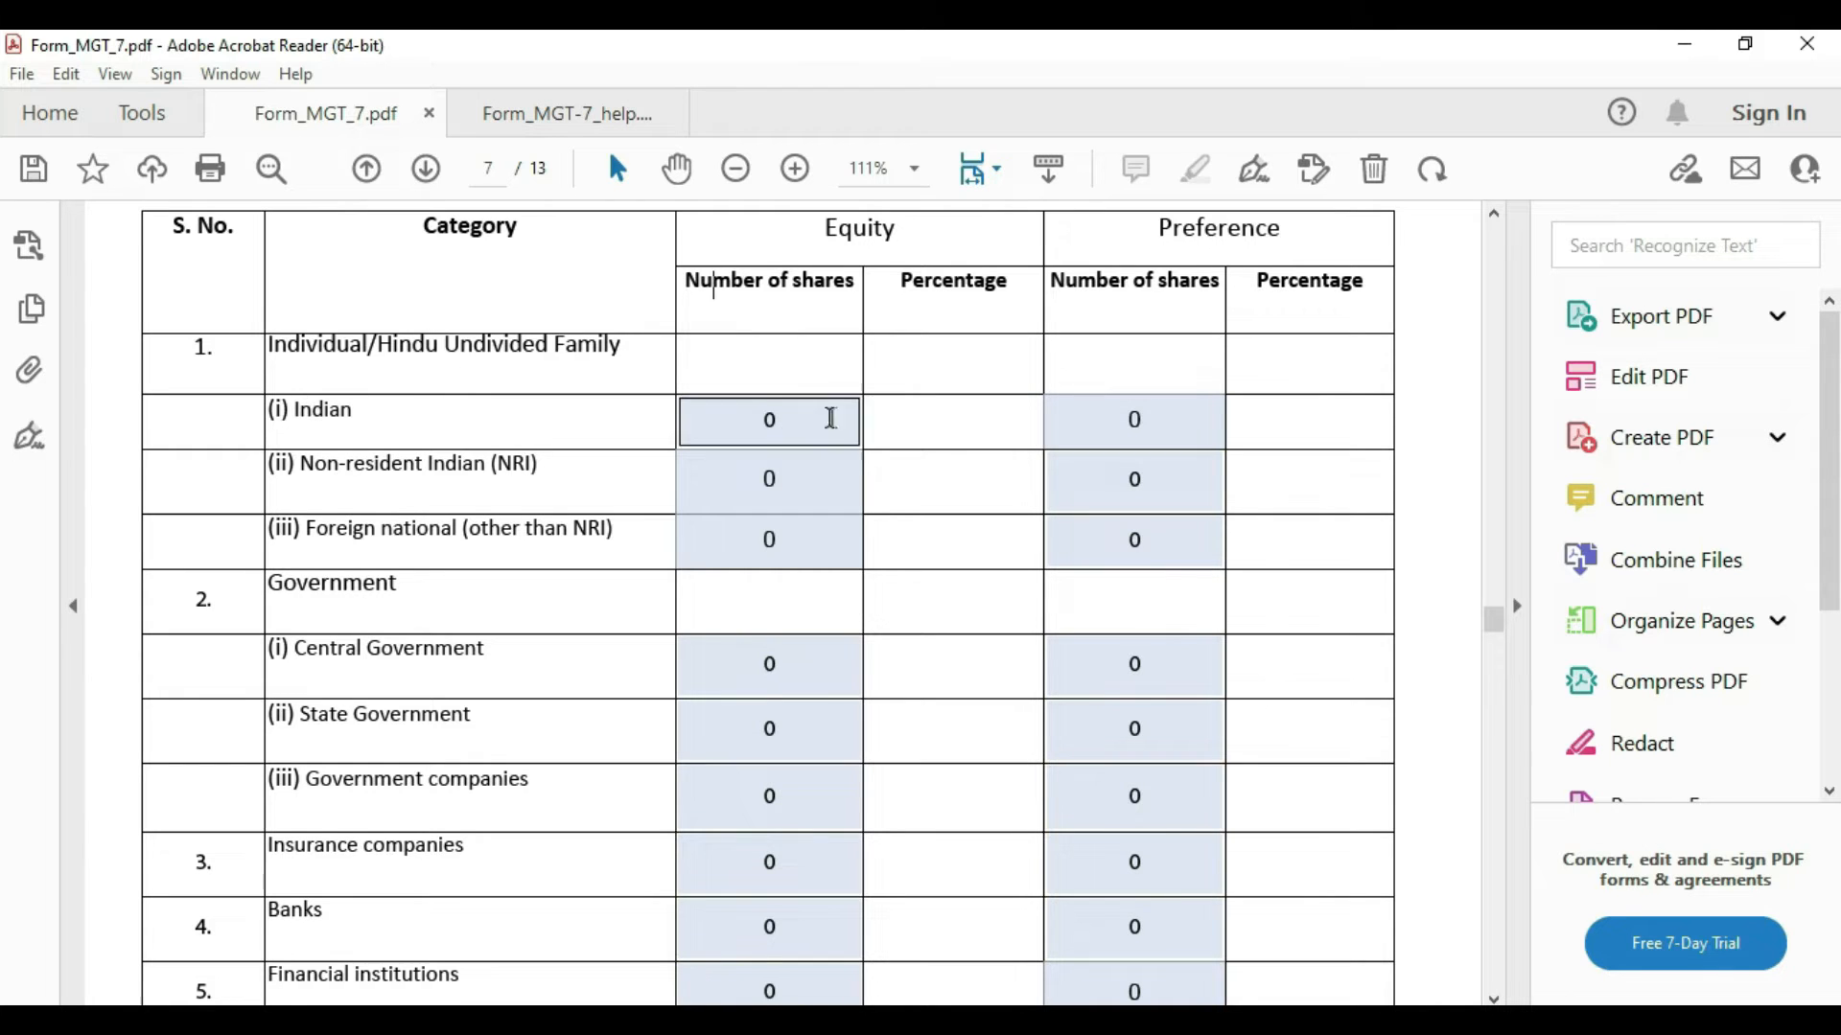
click(759, 419)
scroll(803, 415, up, 2)
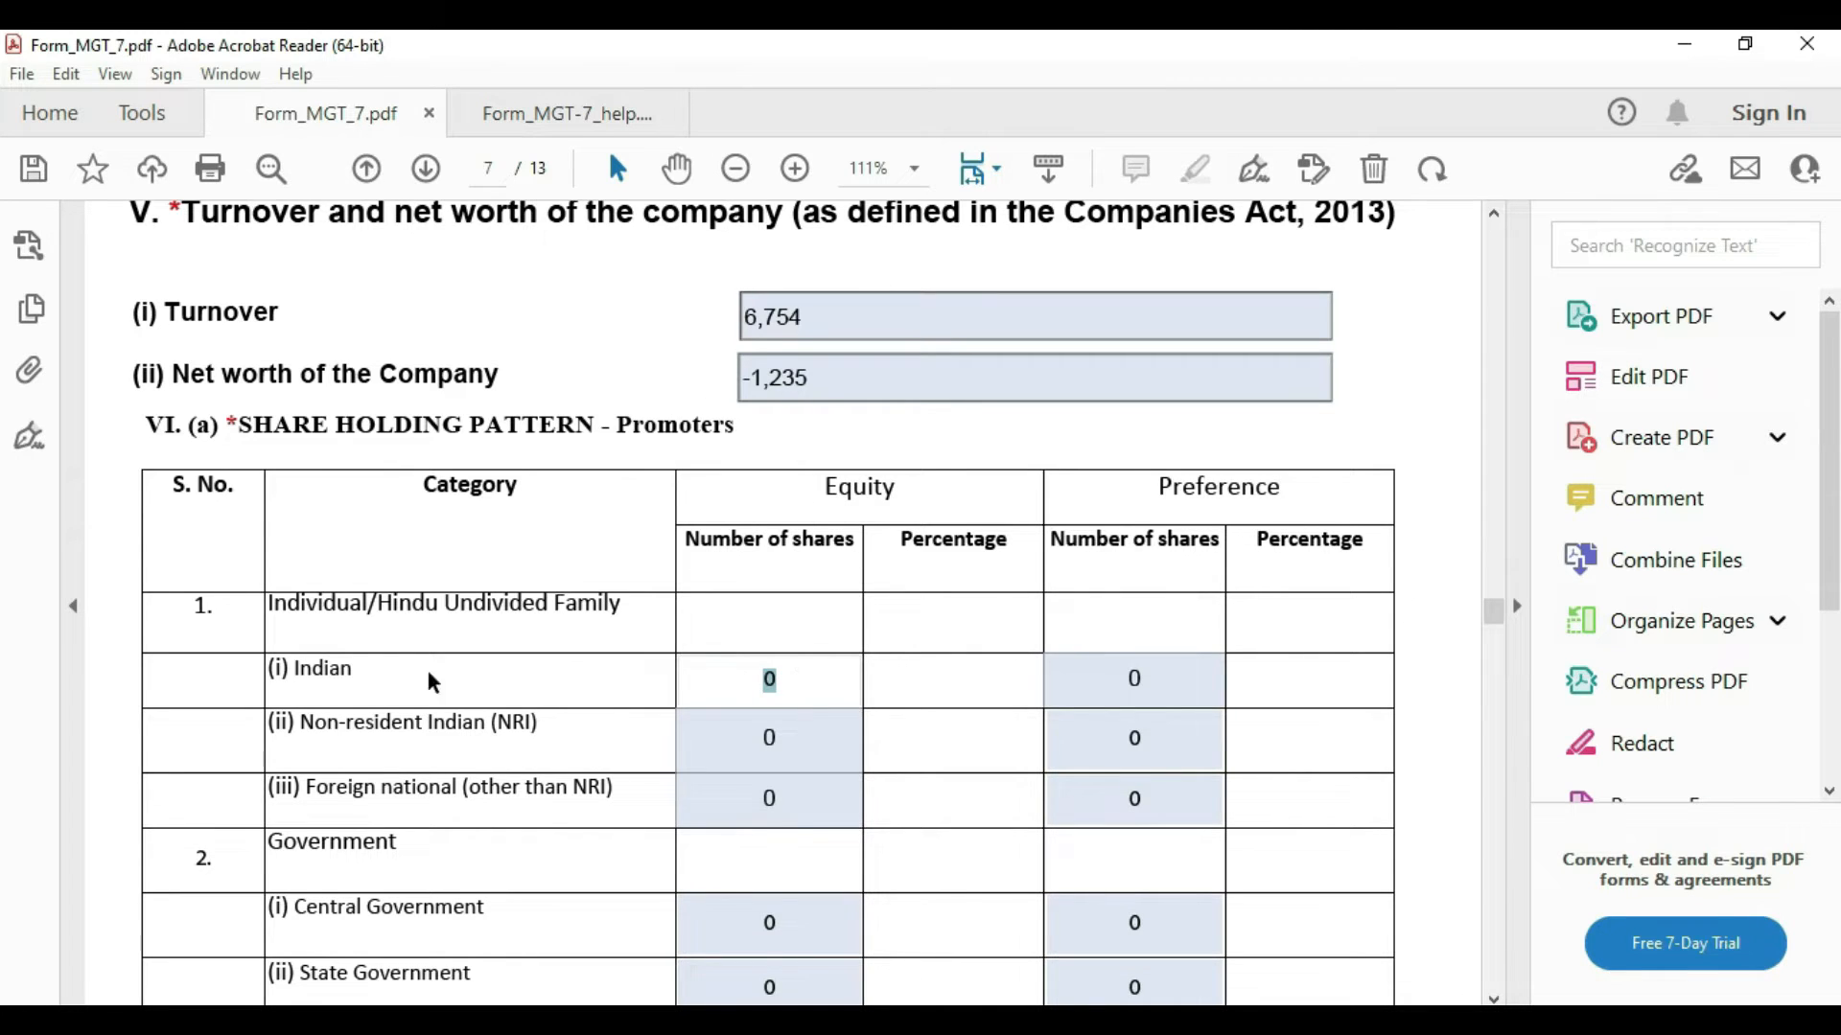
scroll(658, 670, down, 3)
click(753, 547)
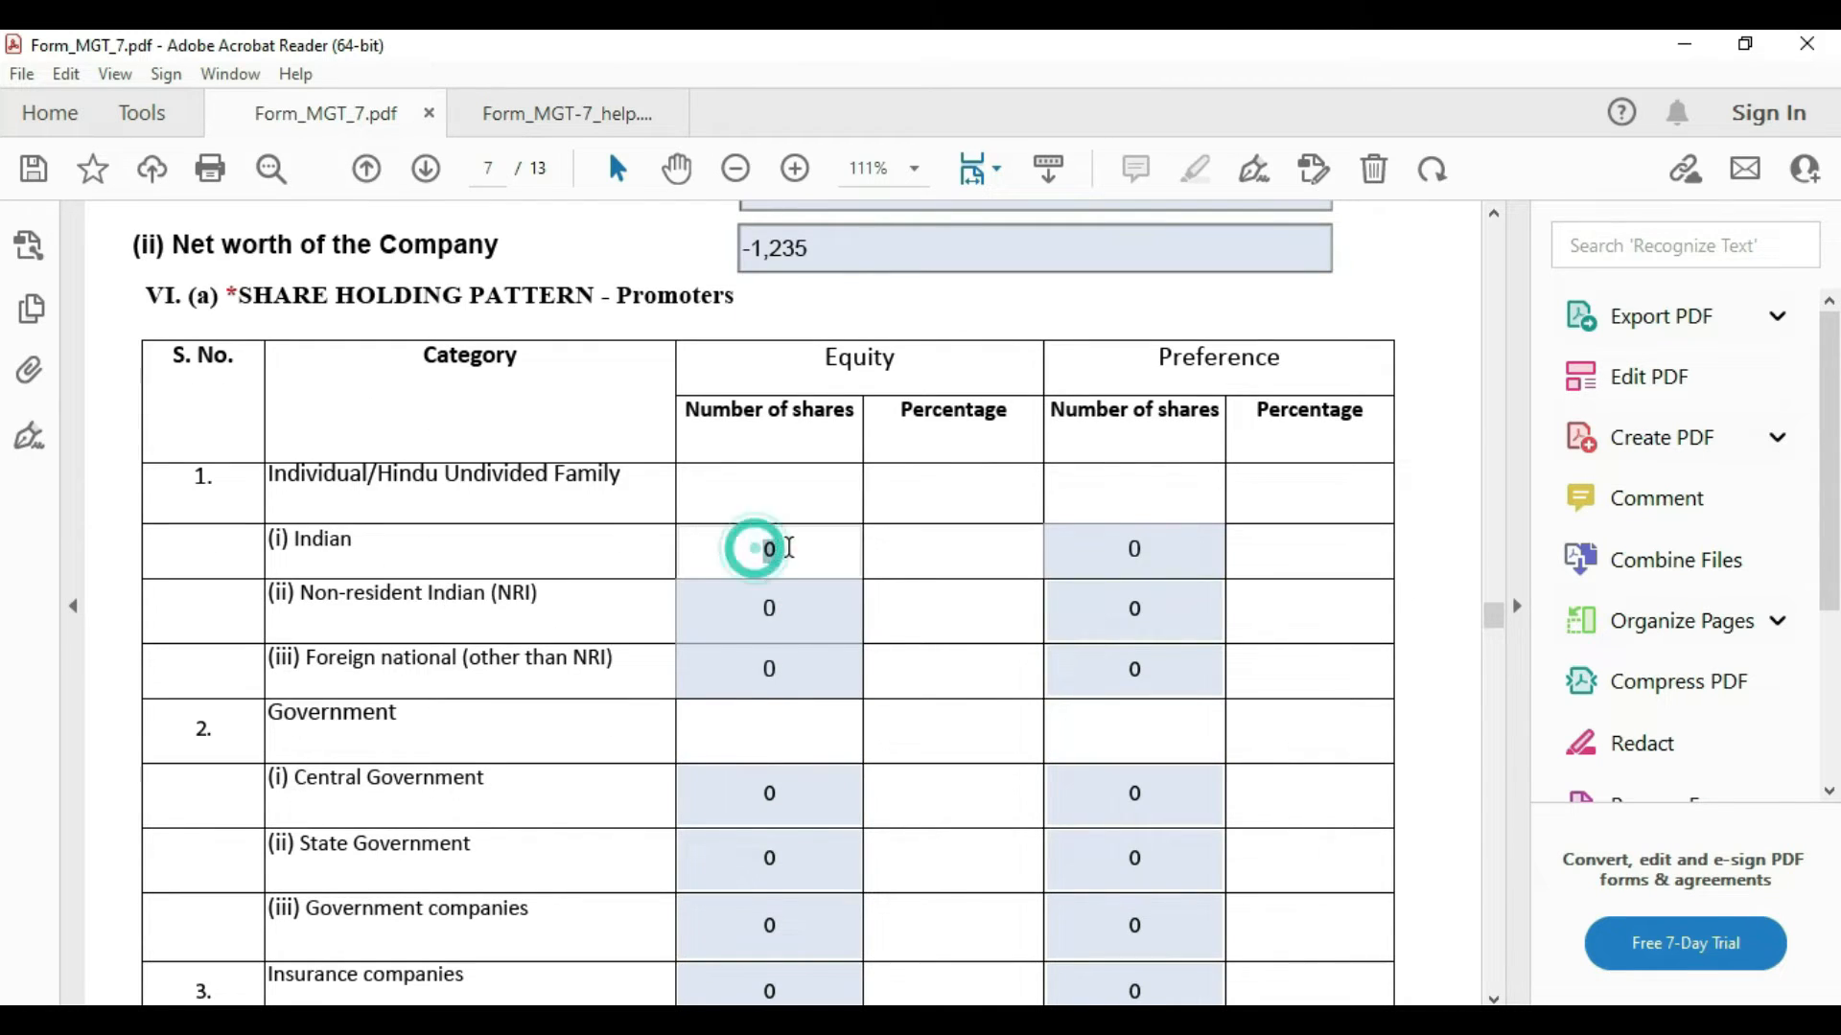
text(10)
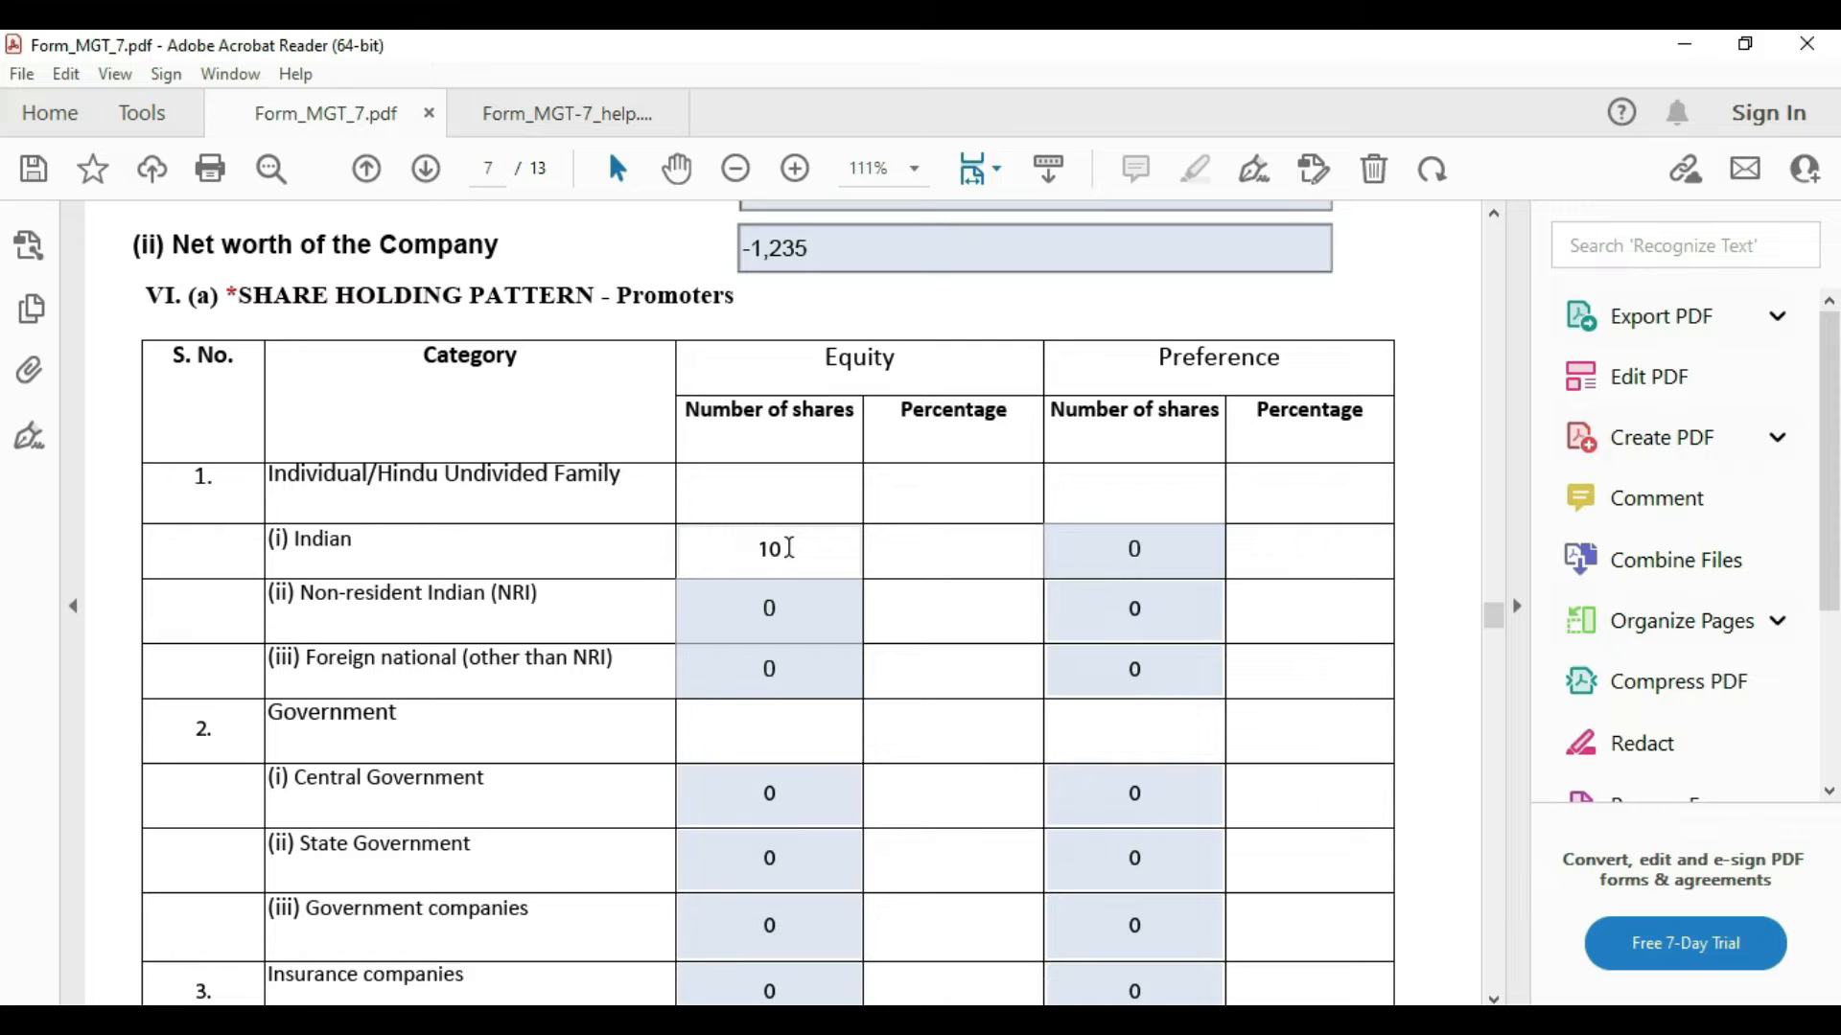
text(000)
click(1003, 295)
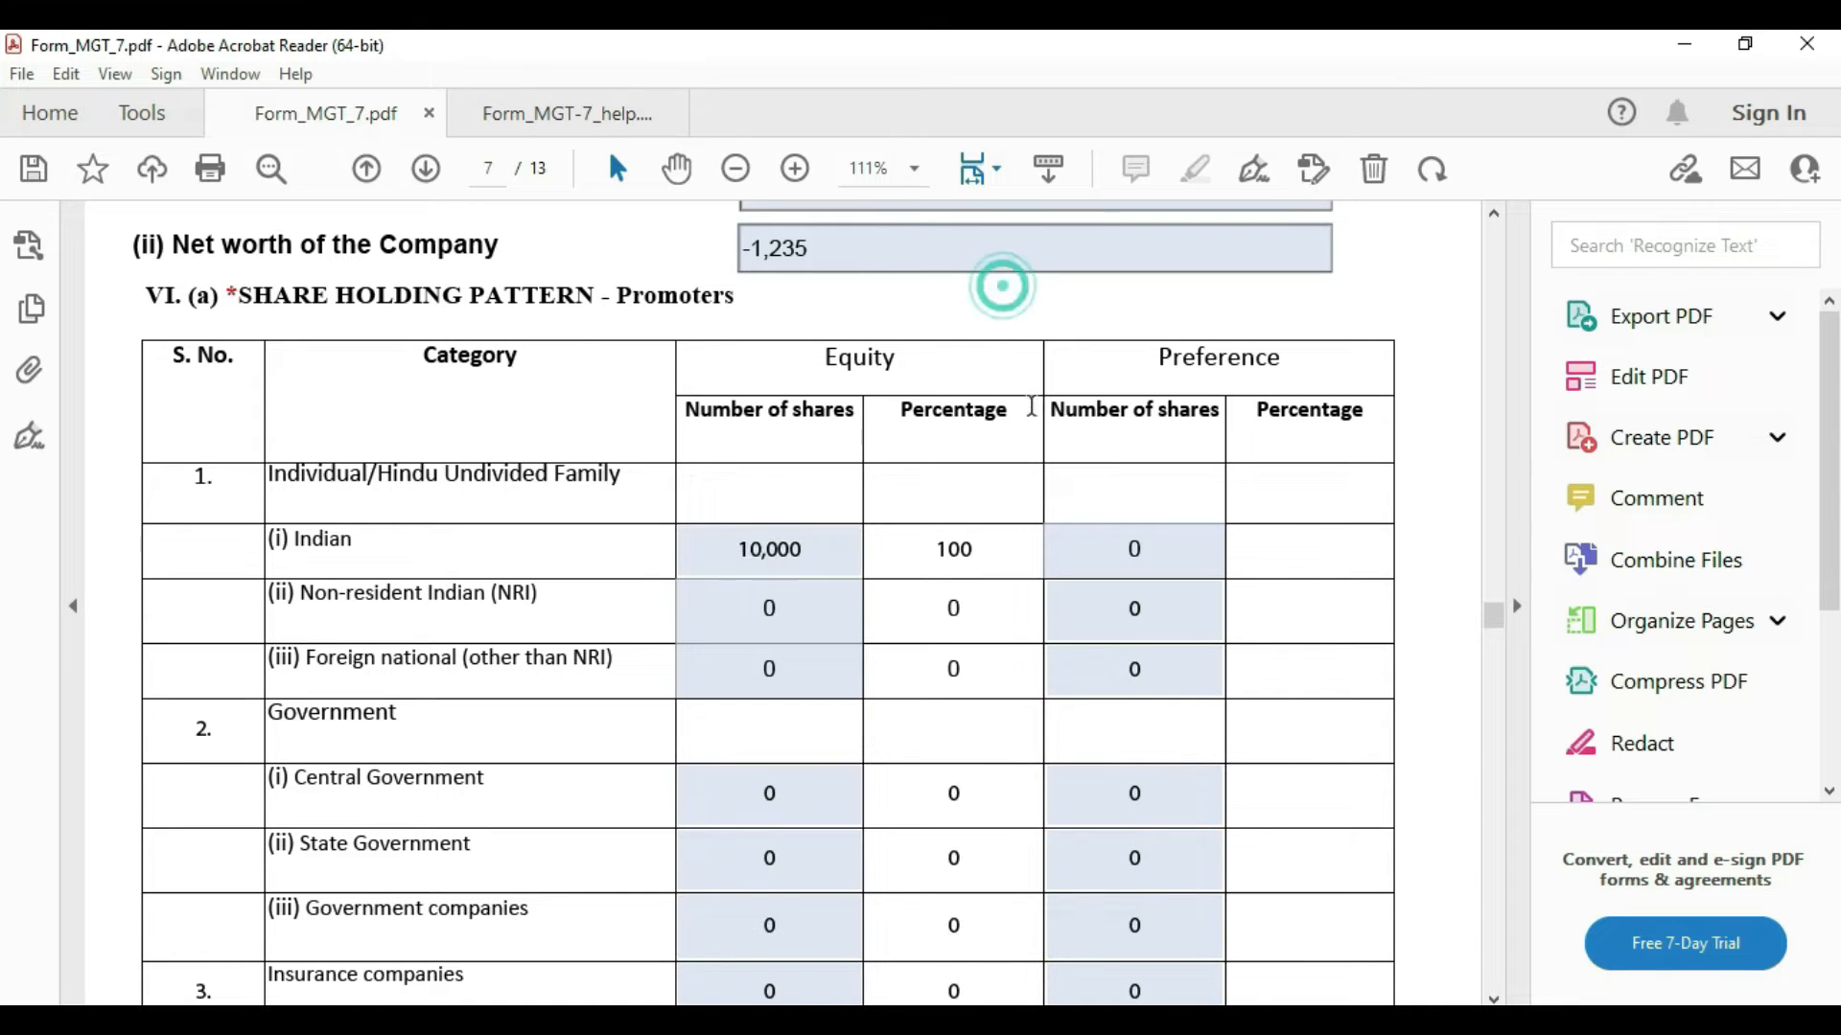
Step: Enter 2 as the total number of shareholders (promoters) below the promoters' shareholding table
scroll(1032, 604, down, 4)
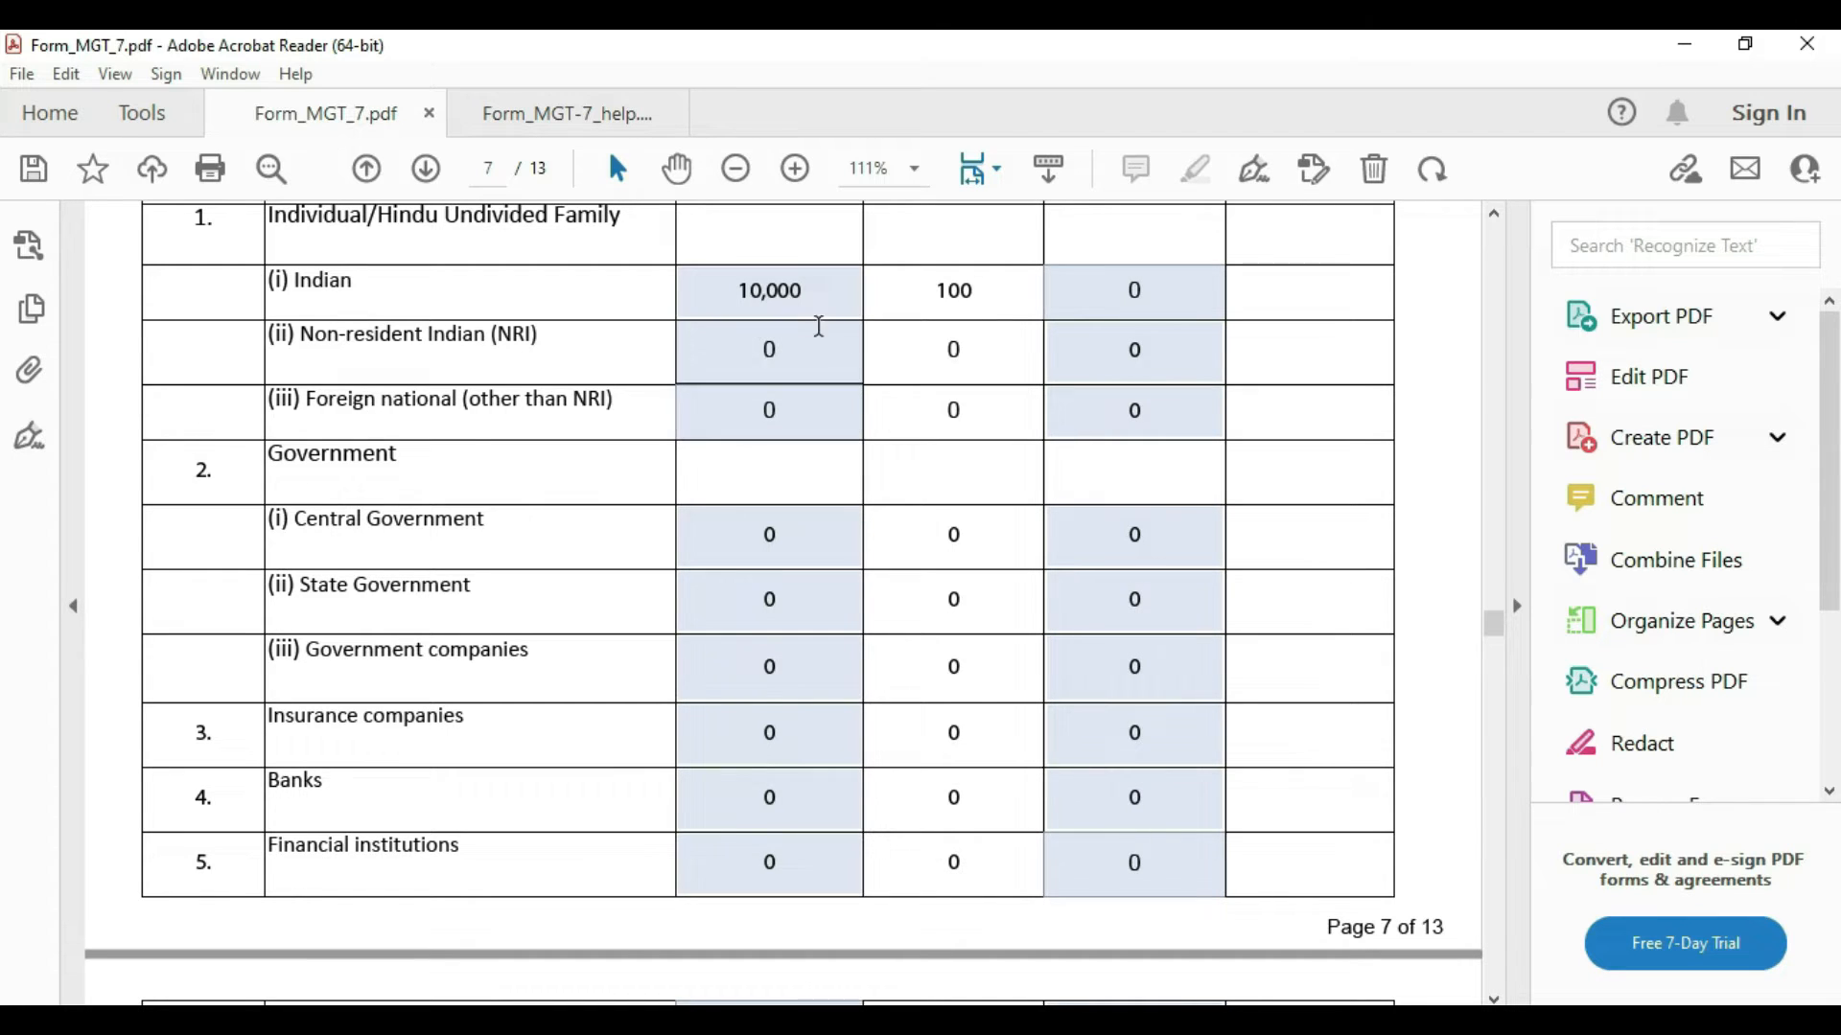
scroll(831, 410, down, 1)
scroll(830, 409, down, 2)
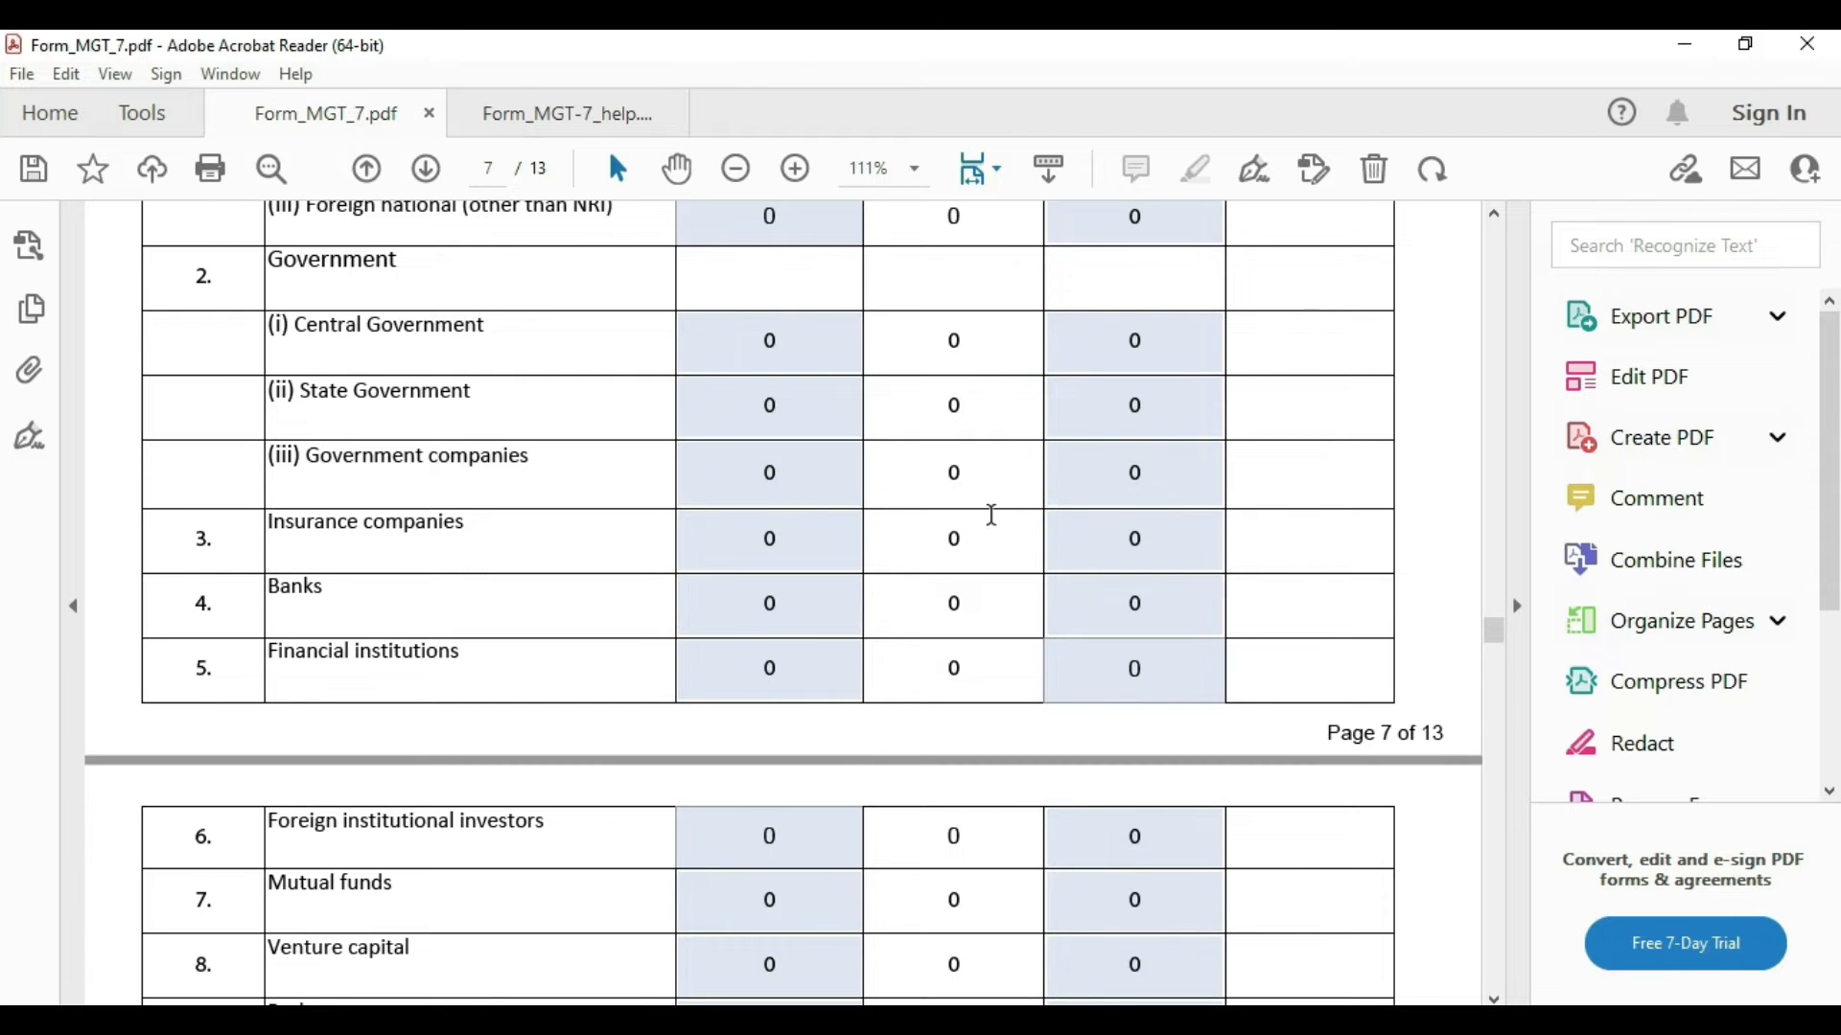
scroll(990, 514, down, 5)
scroll(801, 516, down, 3)
scroll(808, 518, up, 15)
scroll(919, 625, down, 15)
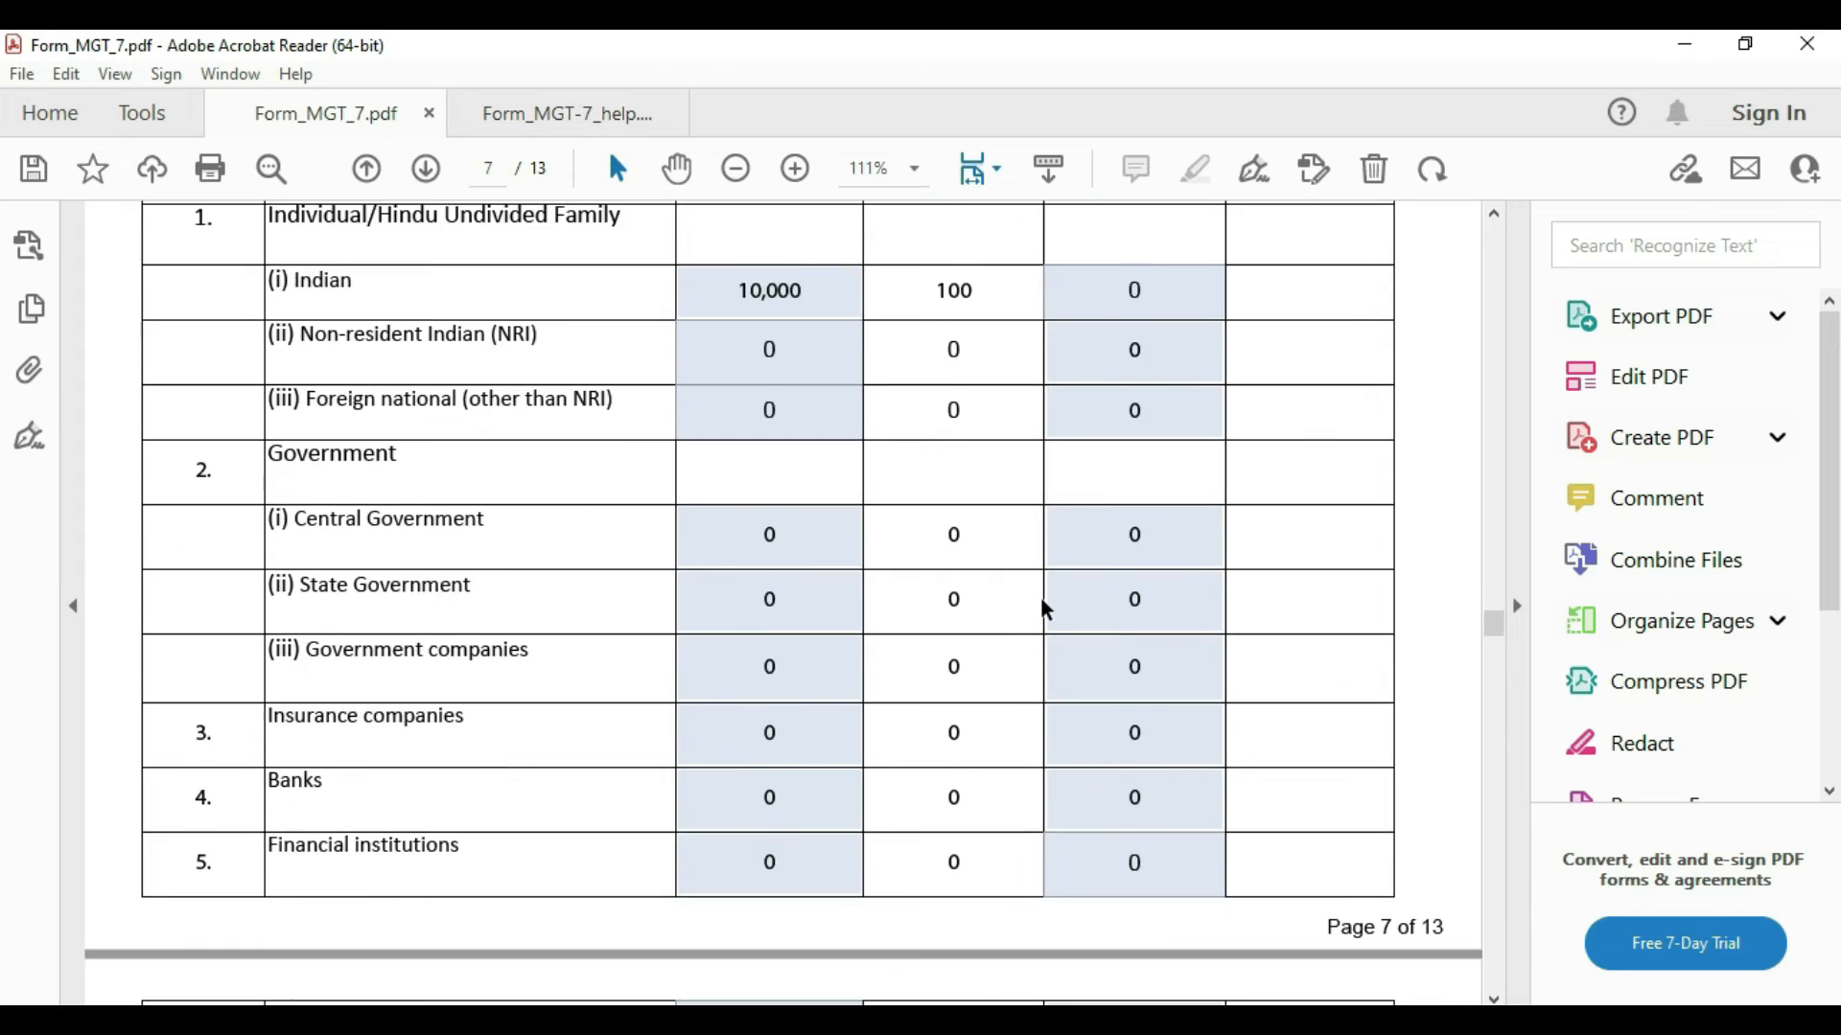
click(833, 544)
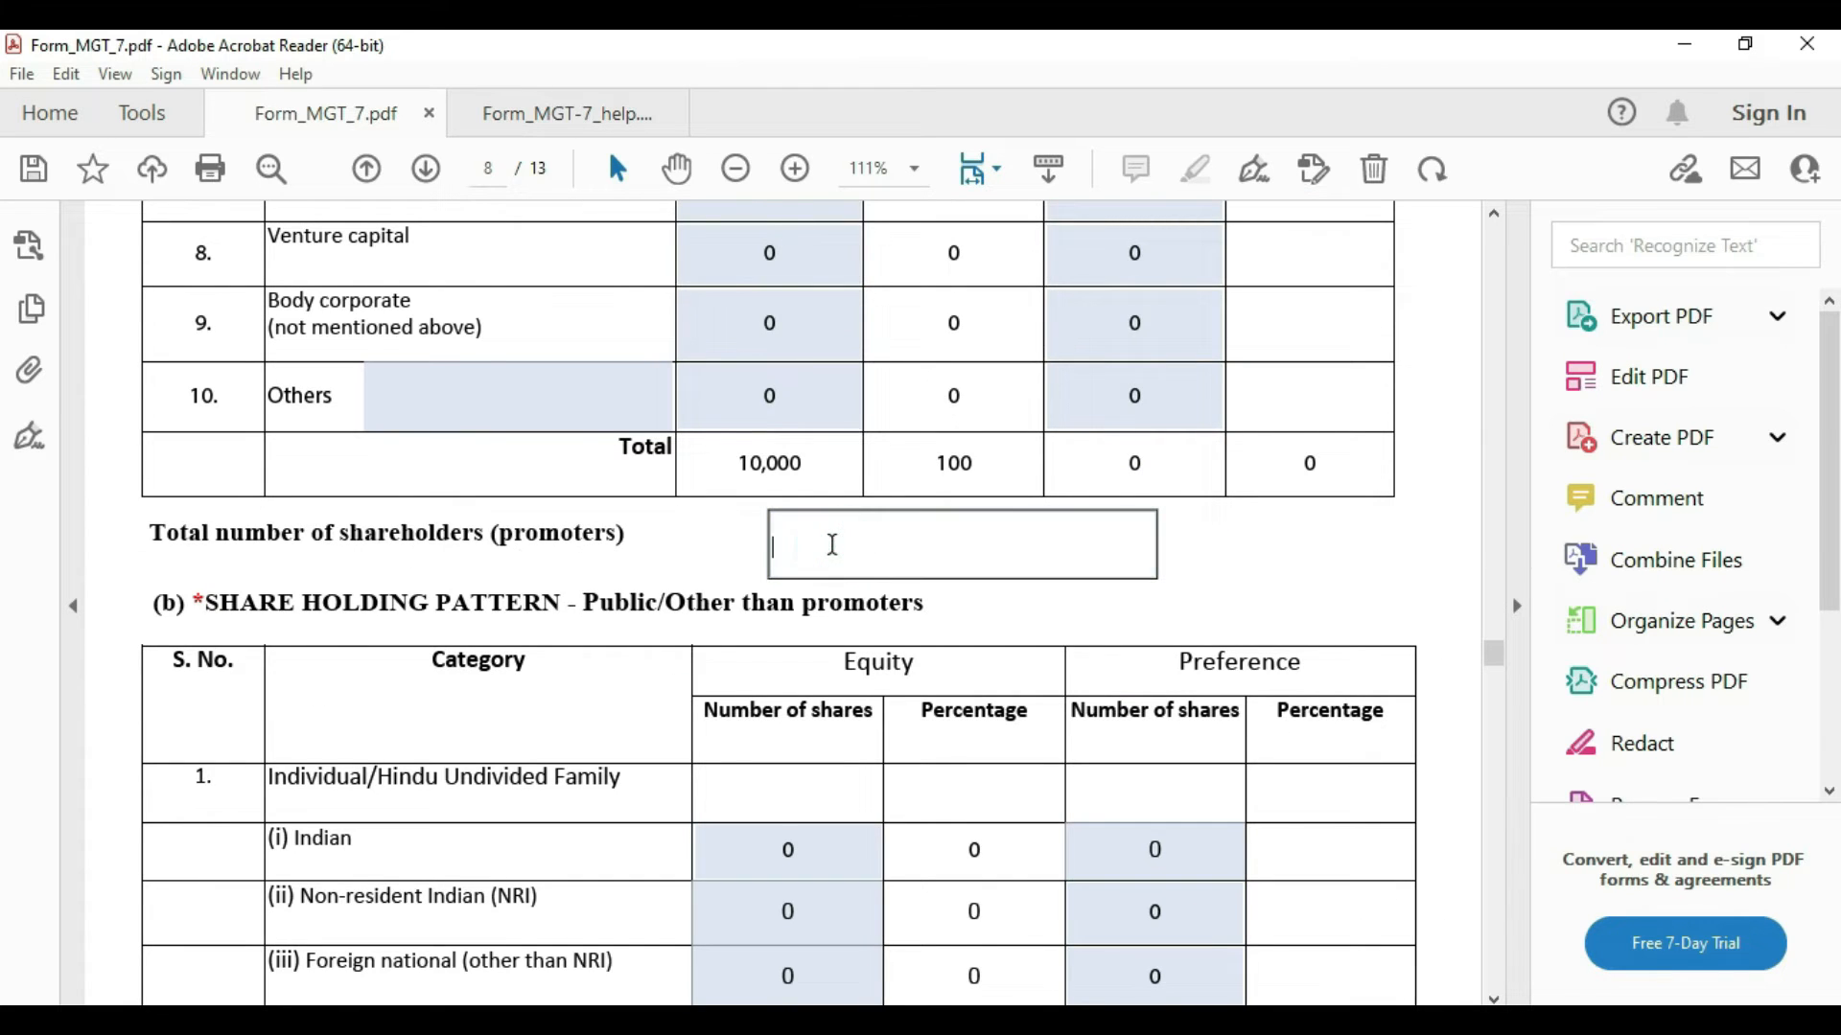
click(1232, 575)
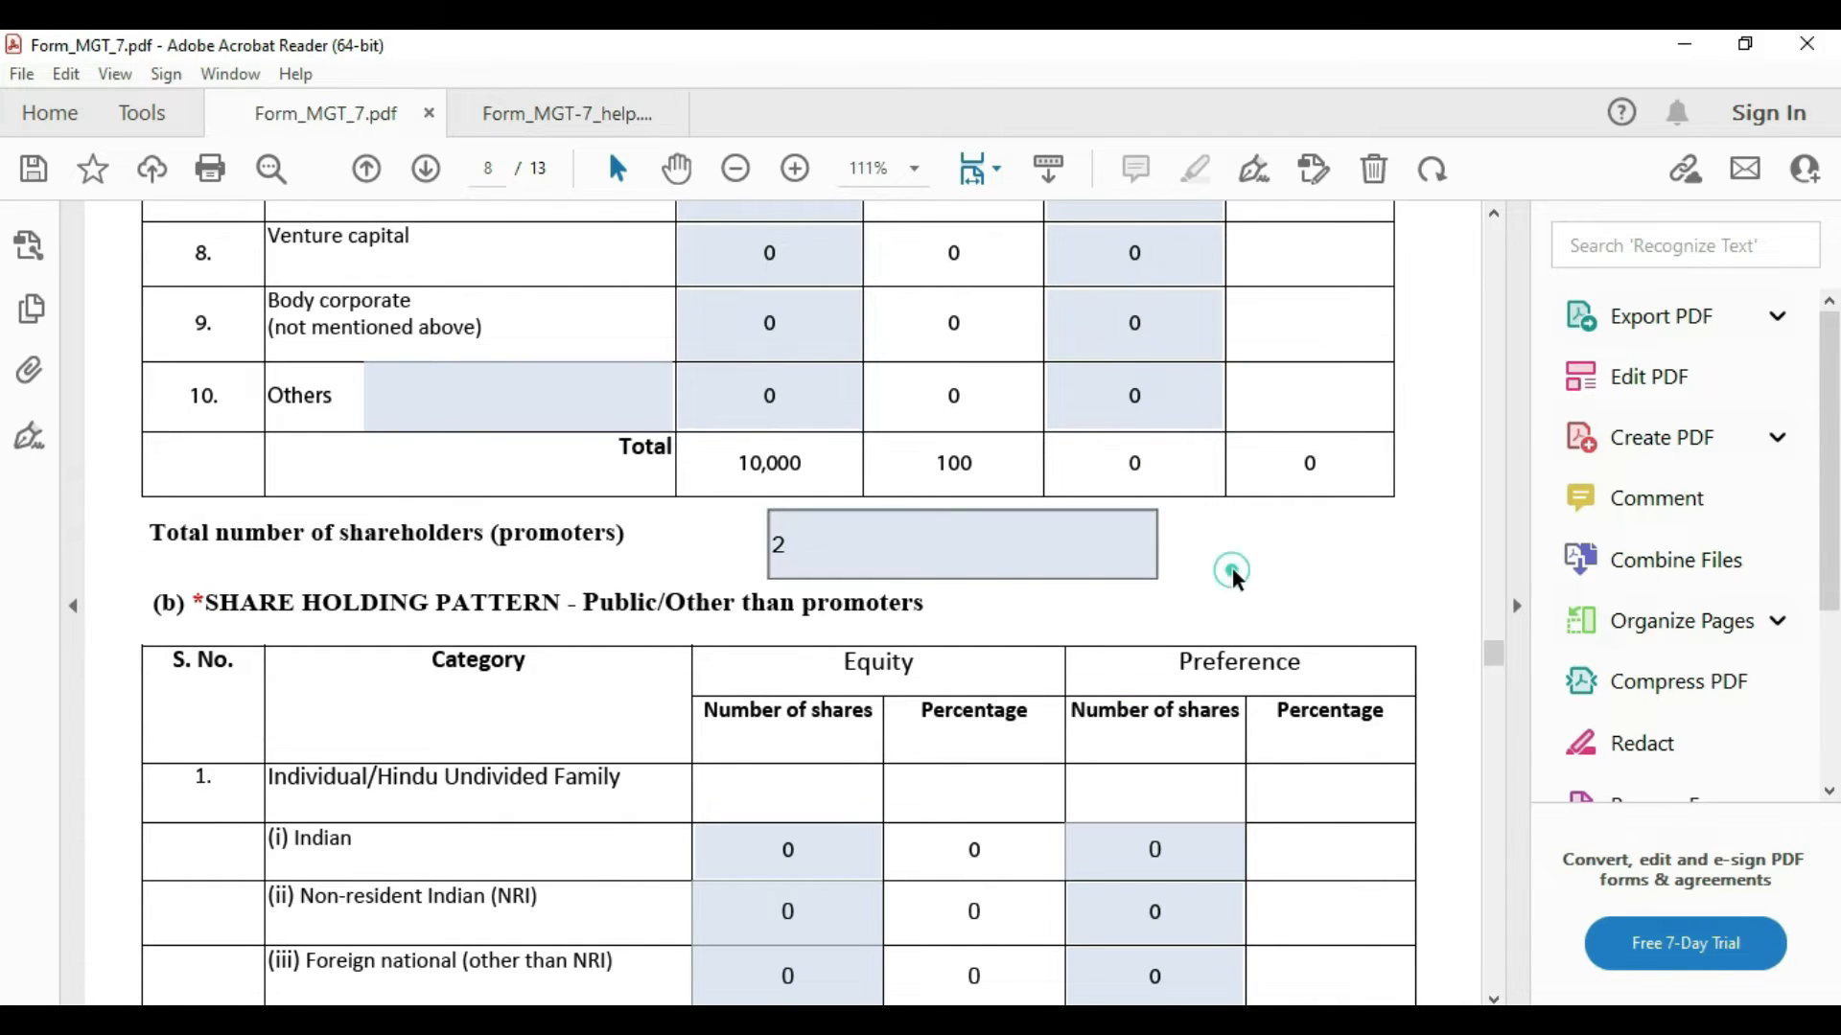
Step: Review the shareholding pattern table for public/other than promoters and the total number of shareholders fields around it
scroll(1203, 542, down, 1)
scroll(1193, 548, down, 3)
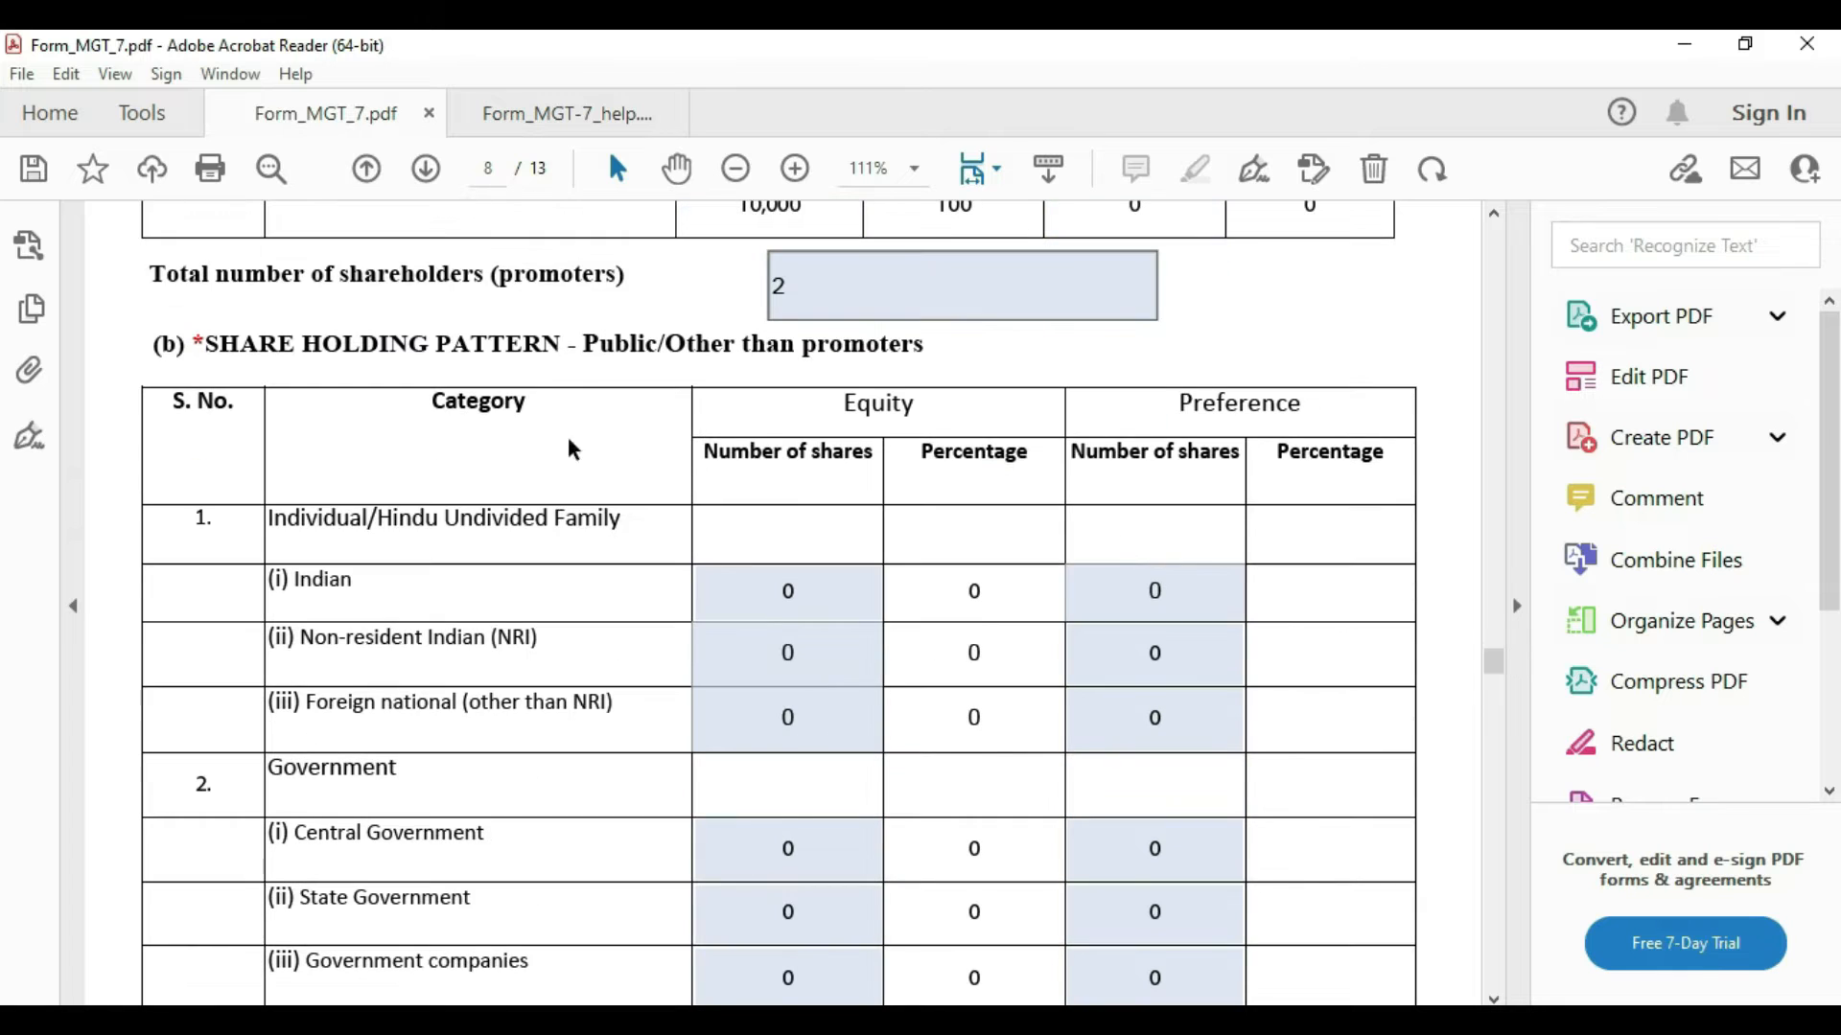
scroll(959, 412, down, 3)
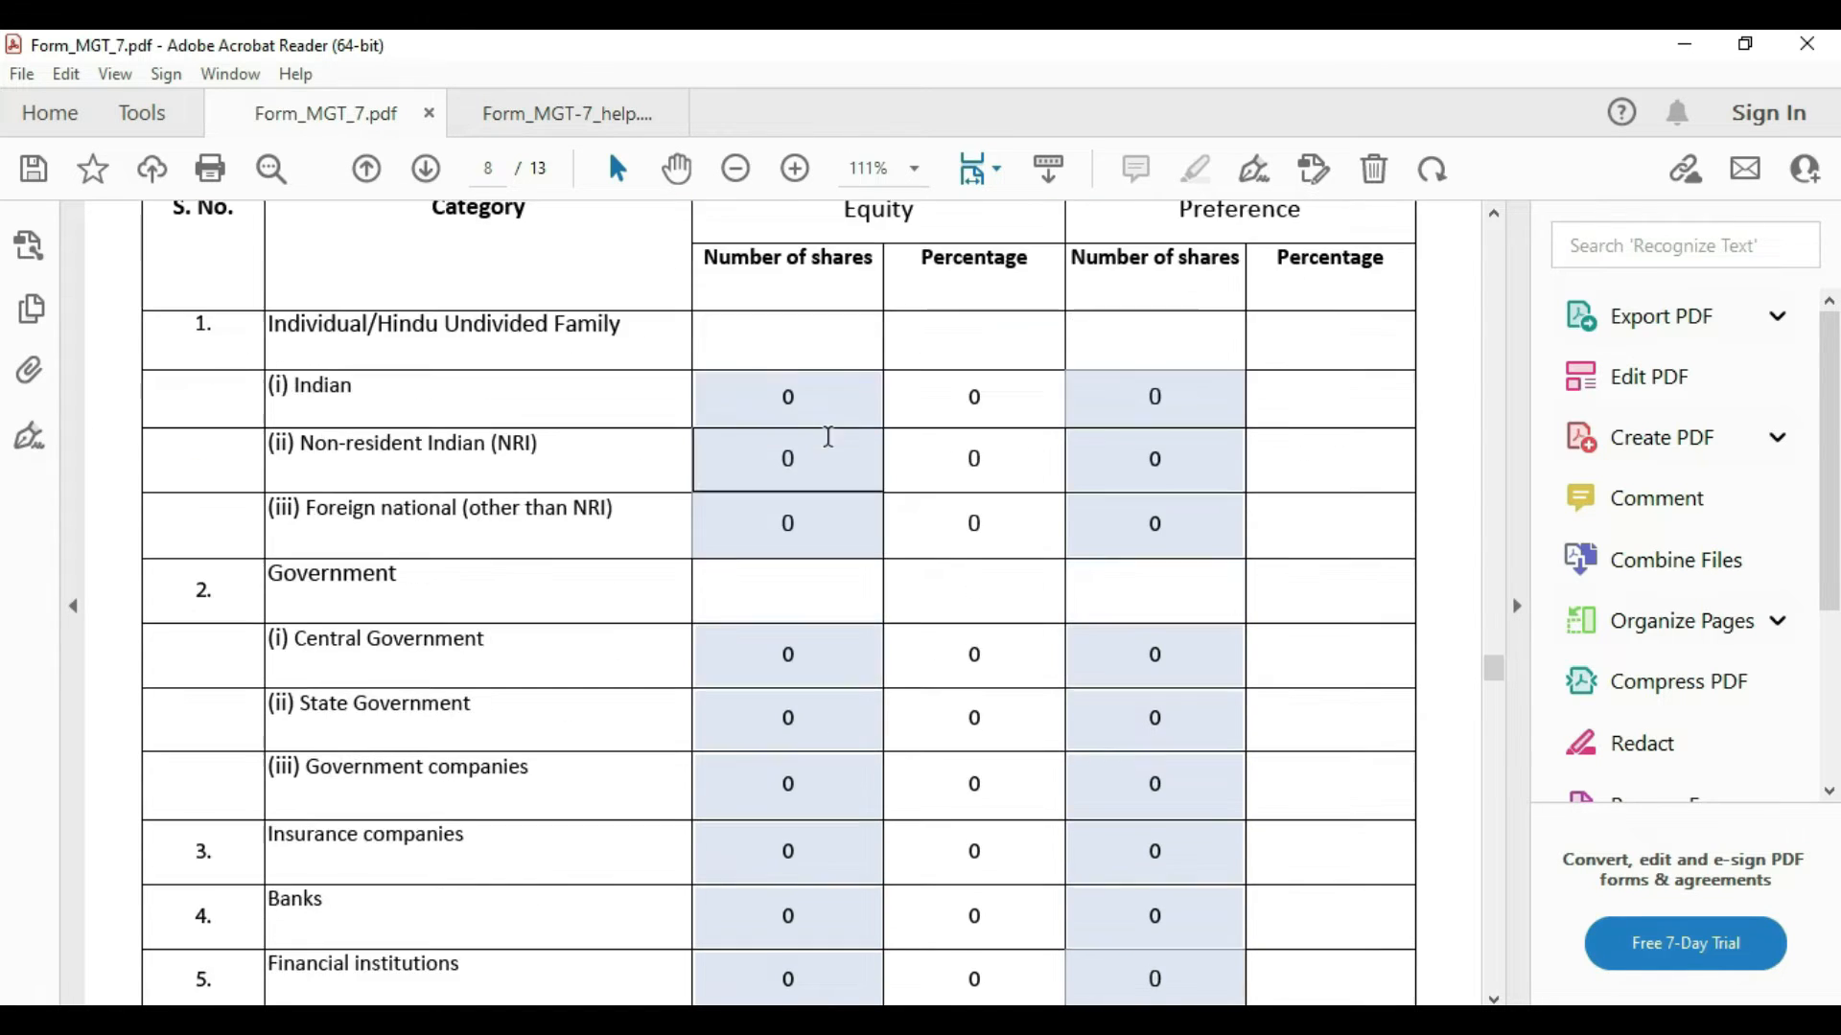
scroll(826, 436, up, 3)
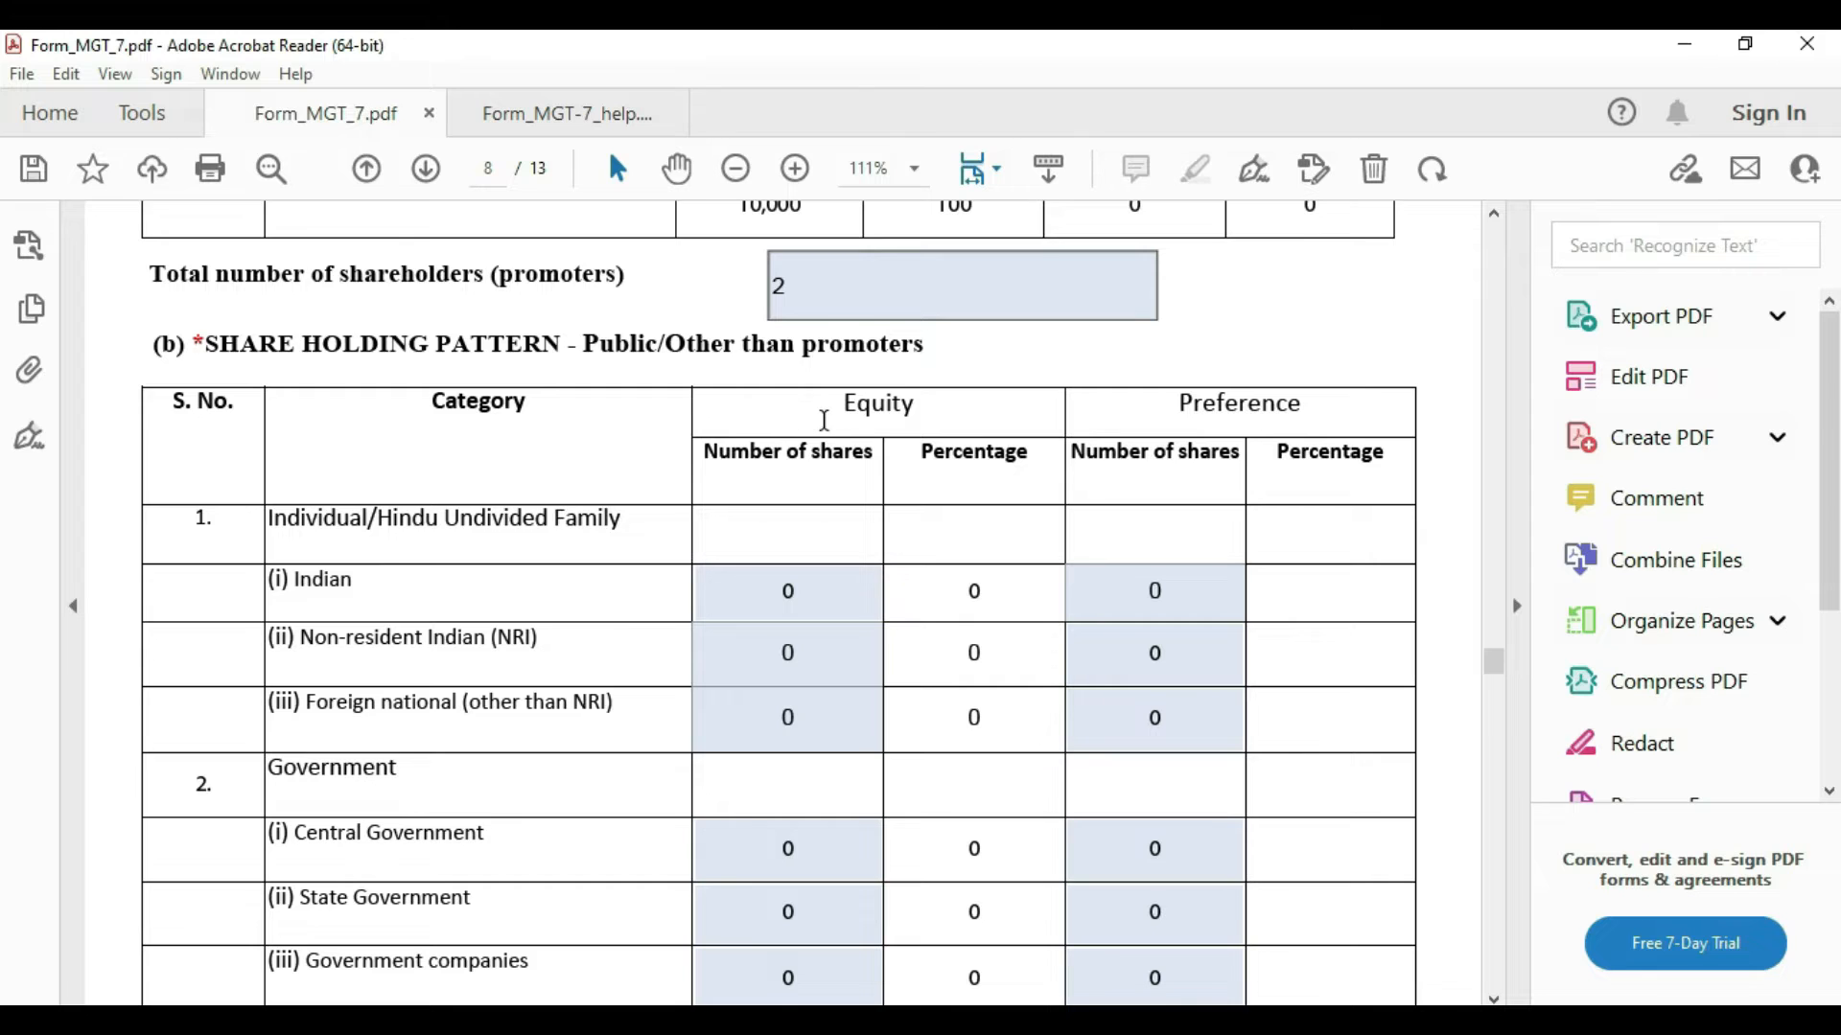
scroll(828, 423, down, 3)
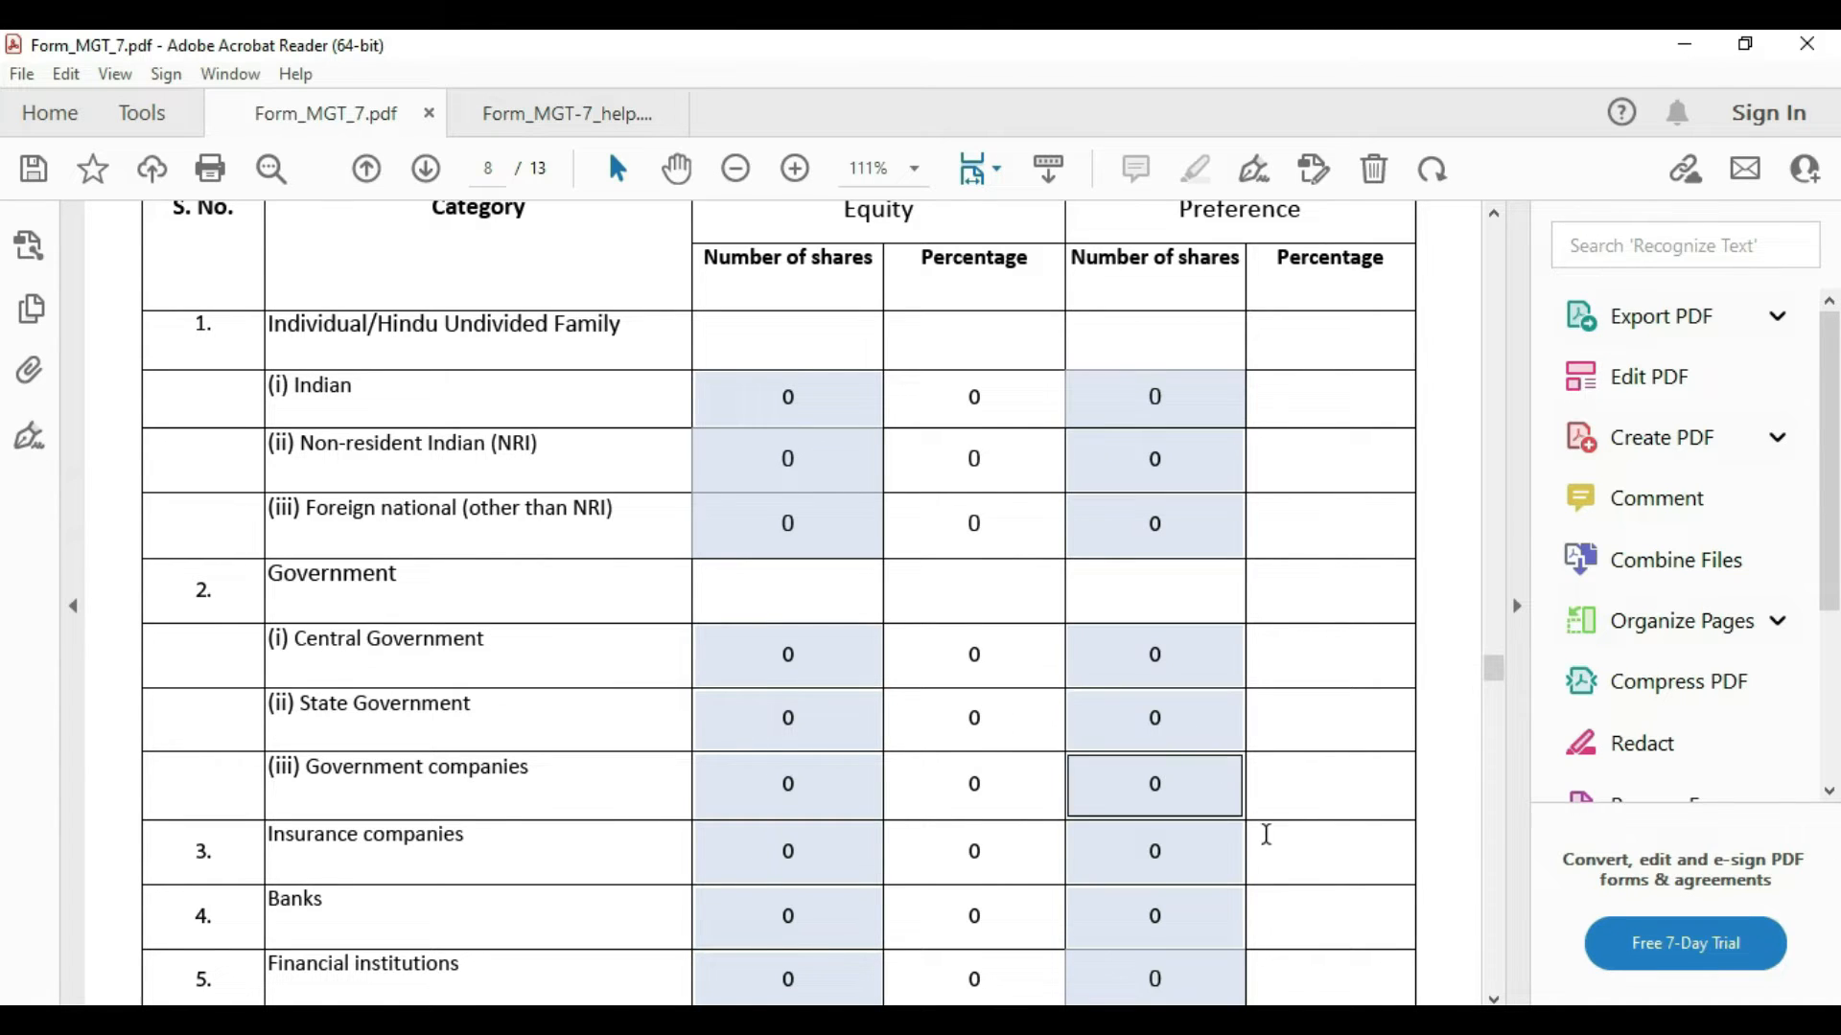
scroll(1268, 836, down, 5)
scroll(933, 645, down, 2)
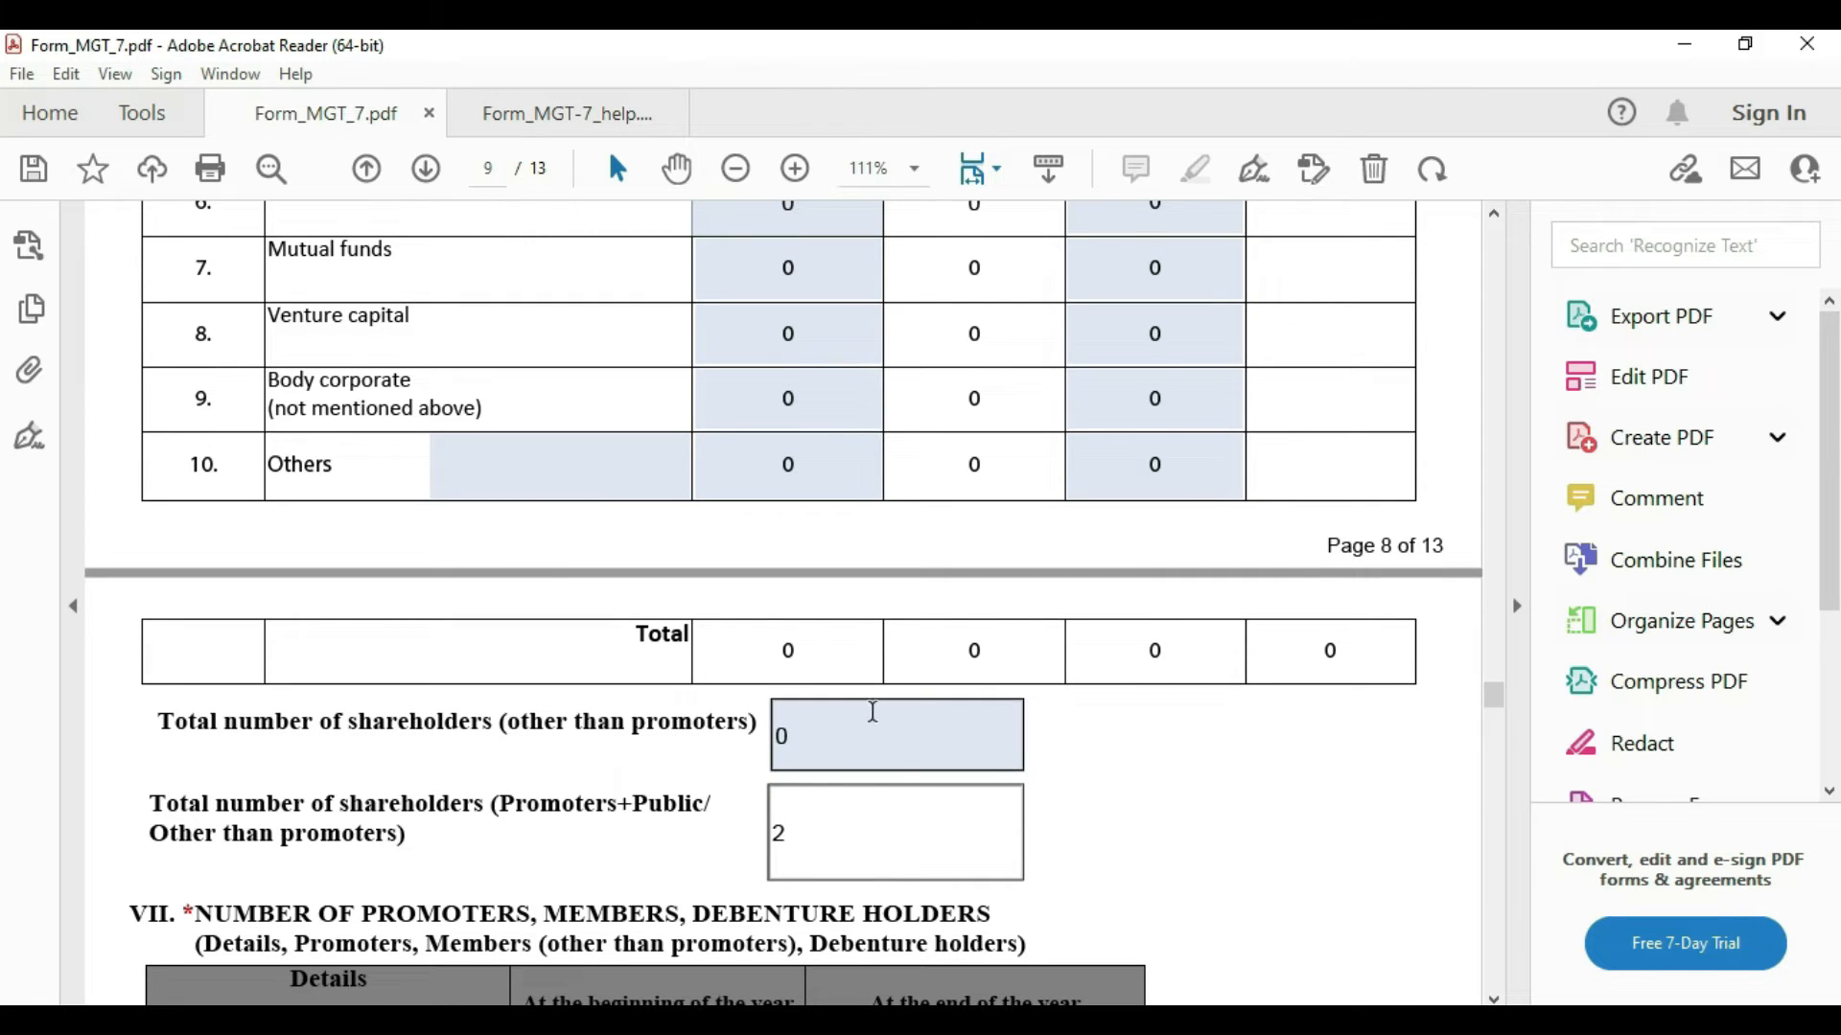
scroll(801, 485, up, 3)
scroll(801, 484, down, 5)
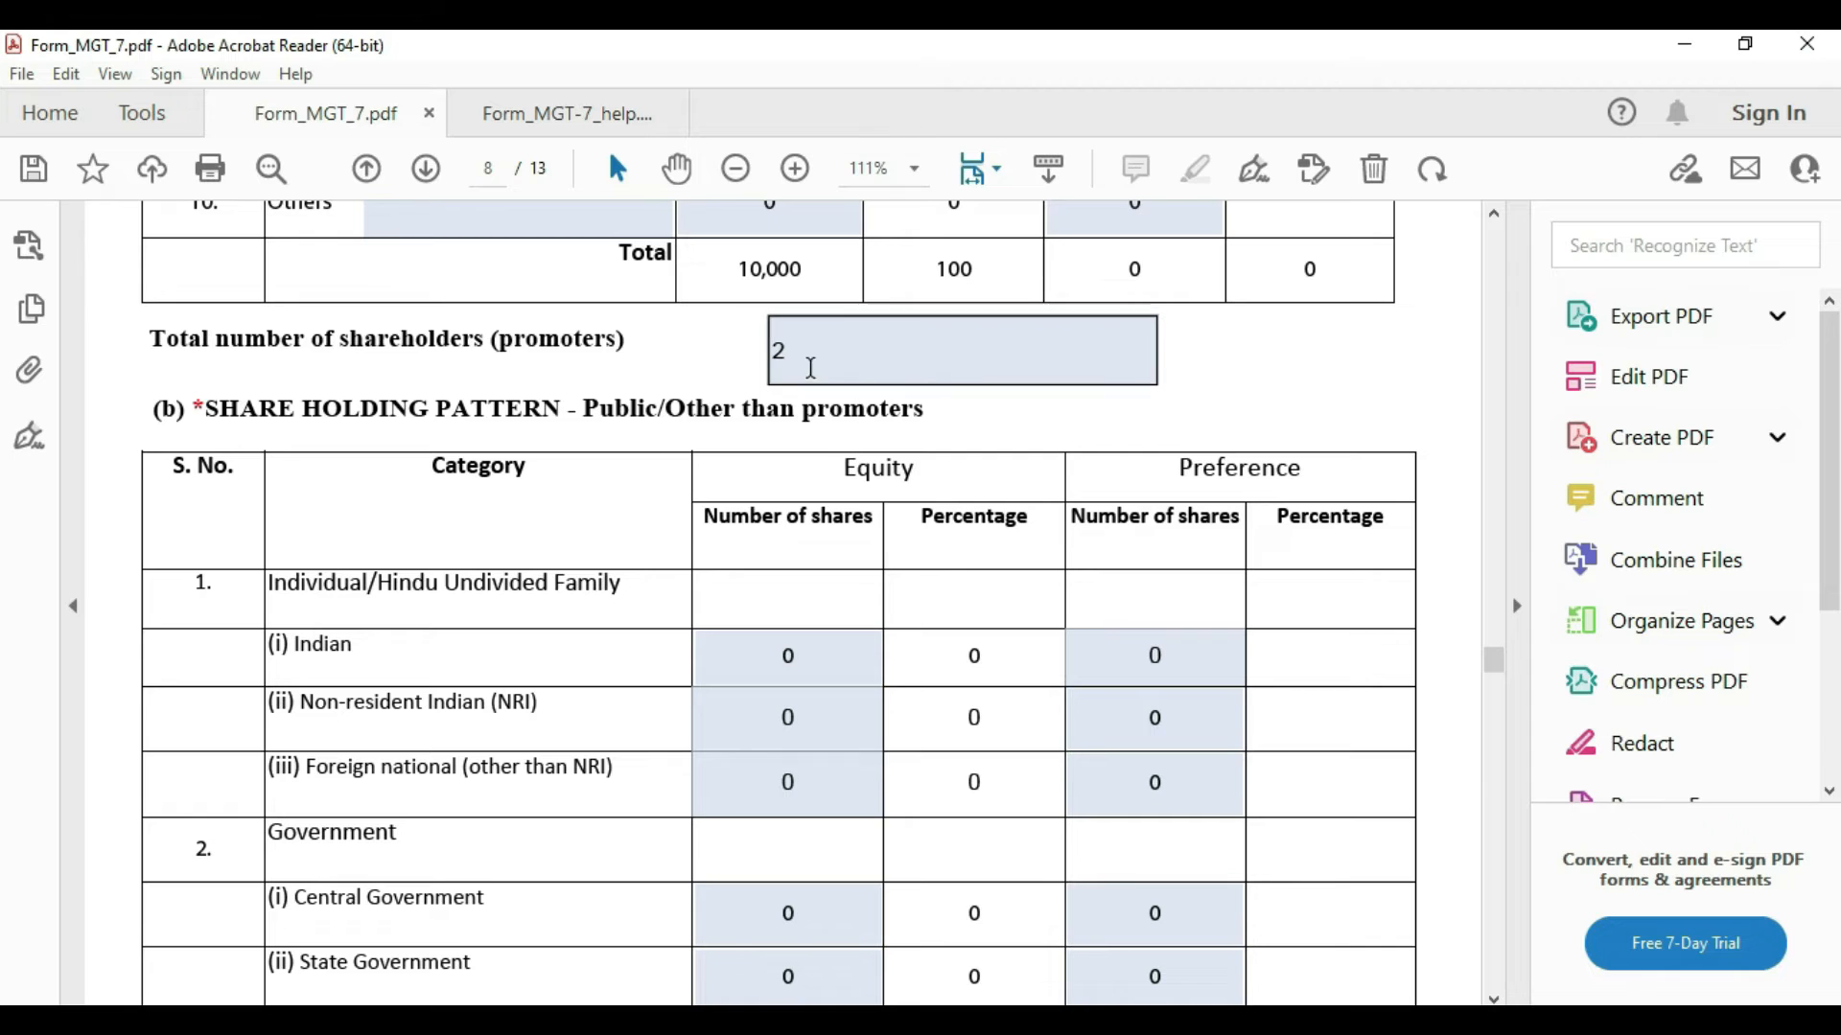
scroll(932, 557, down, 10)
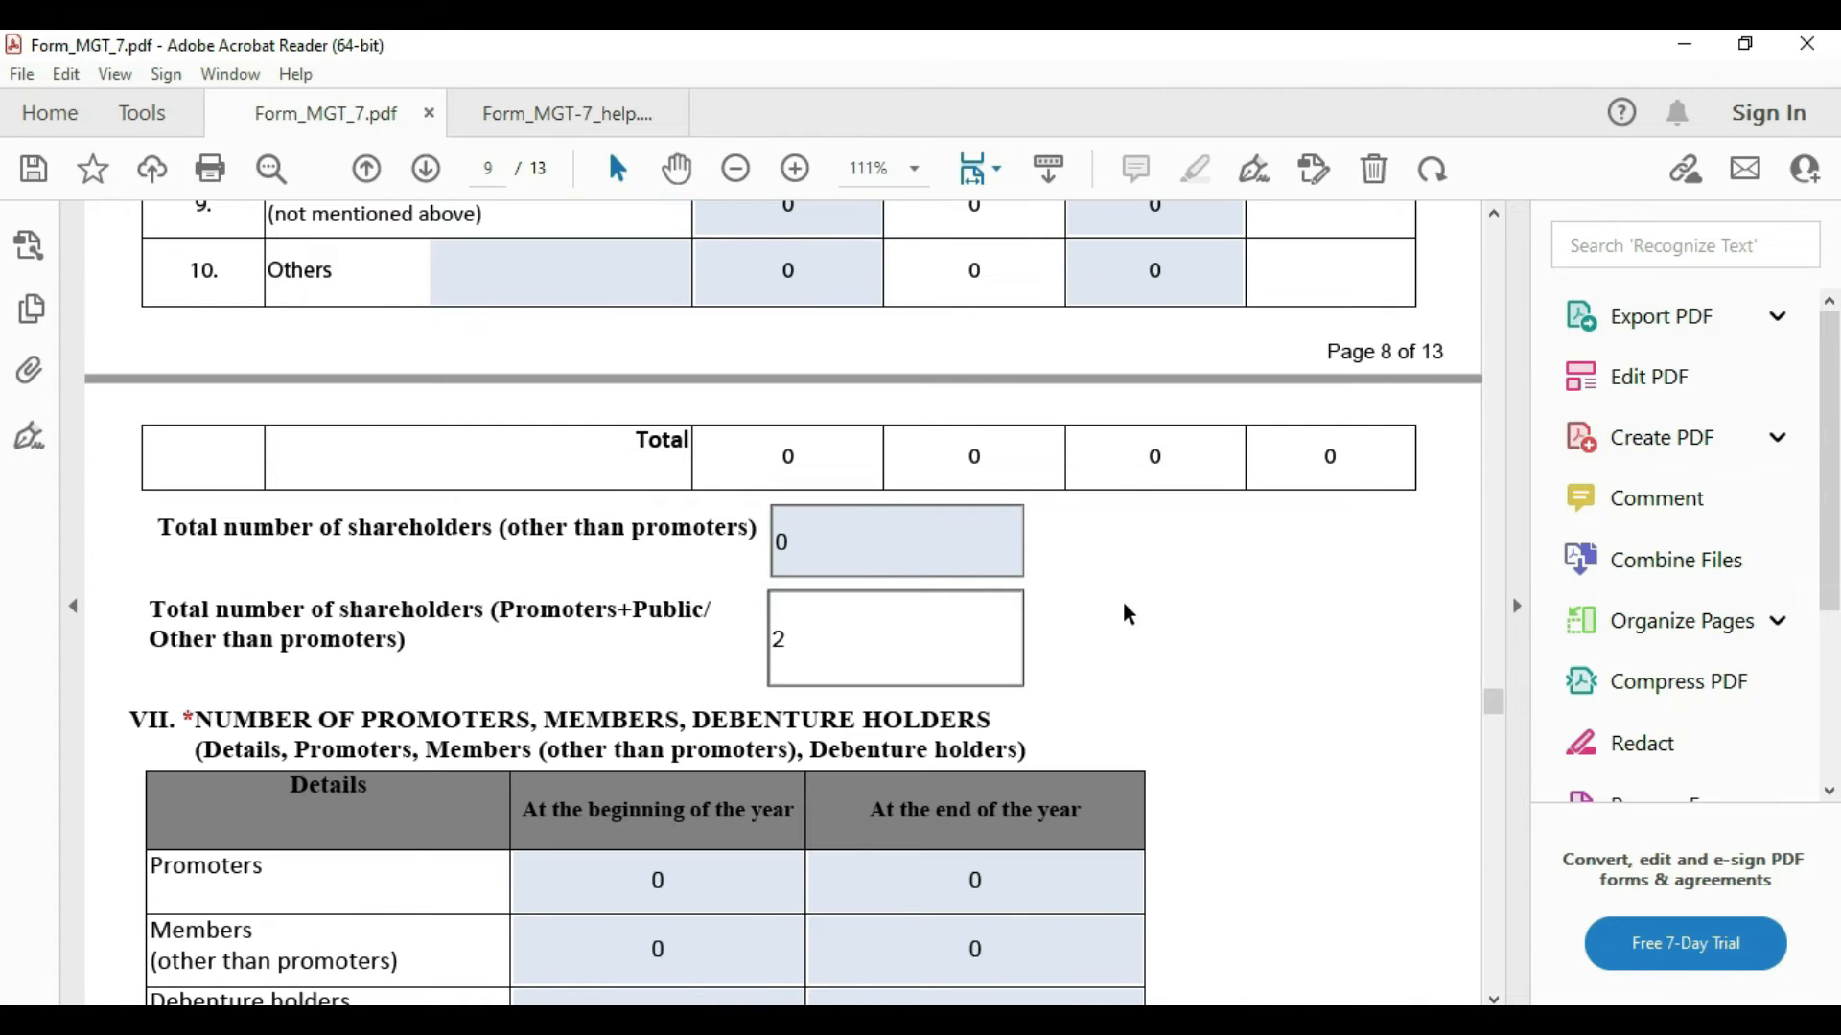
scroll(921, 385, up, 1)
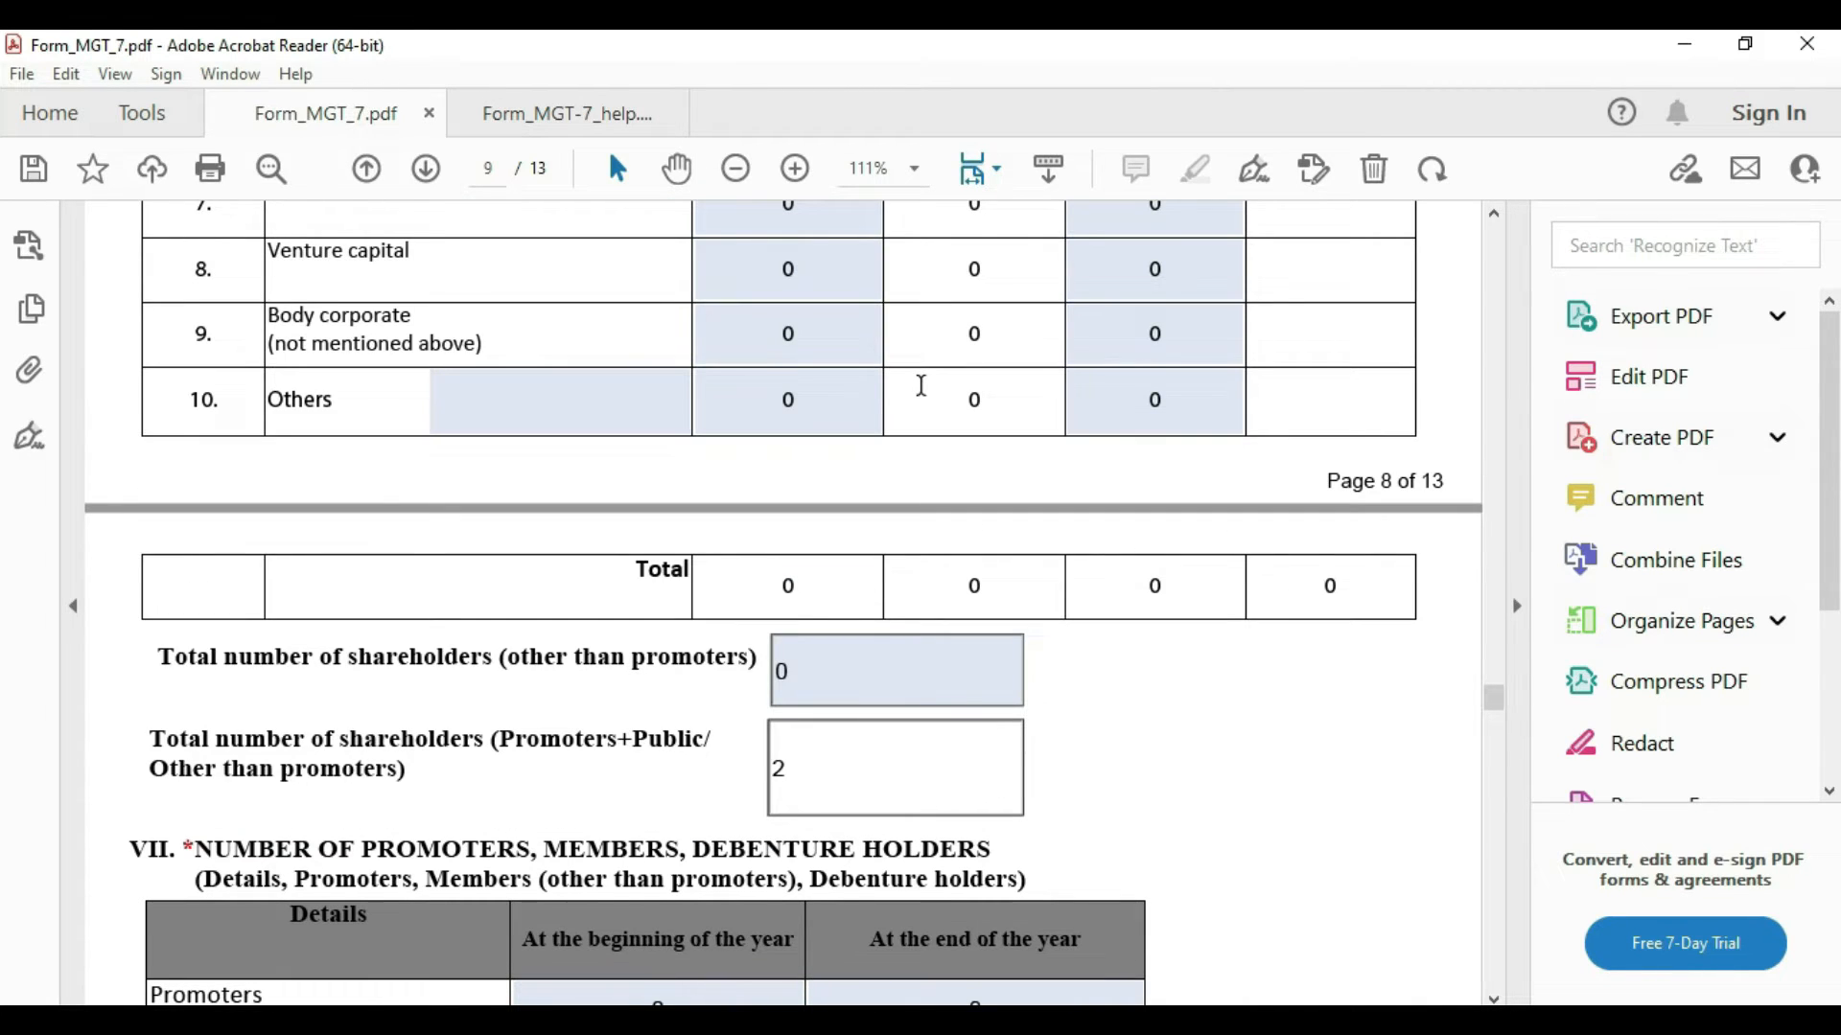
scroll(780, 428, down, 2)
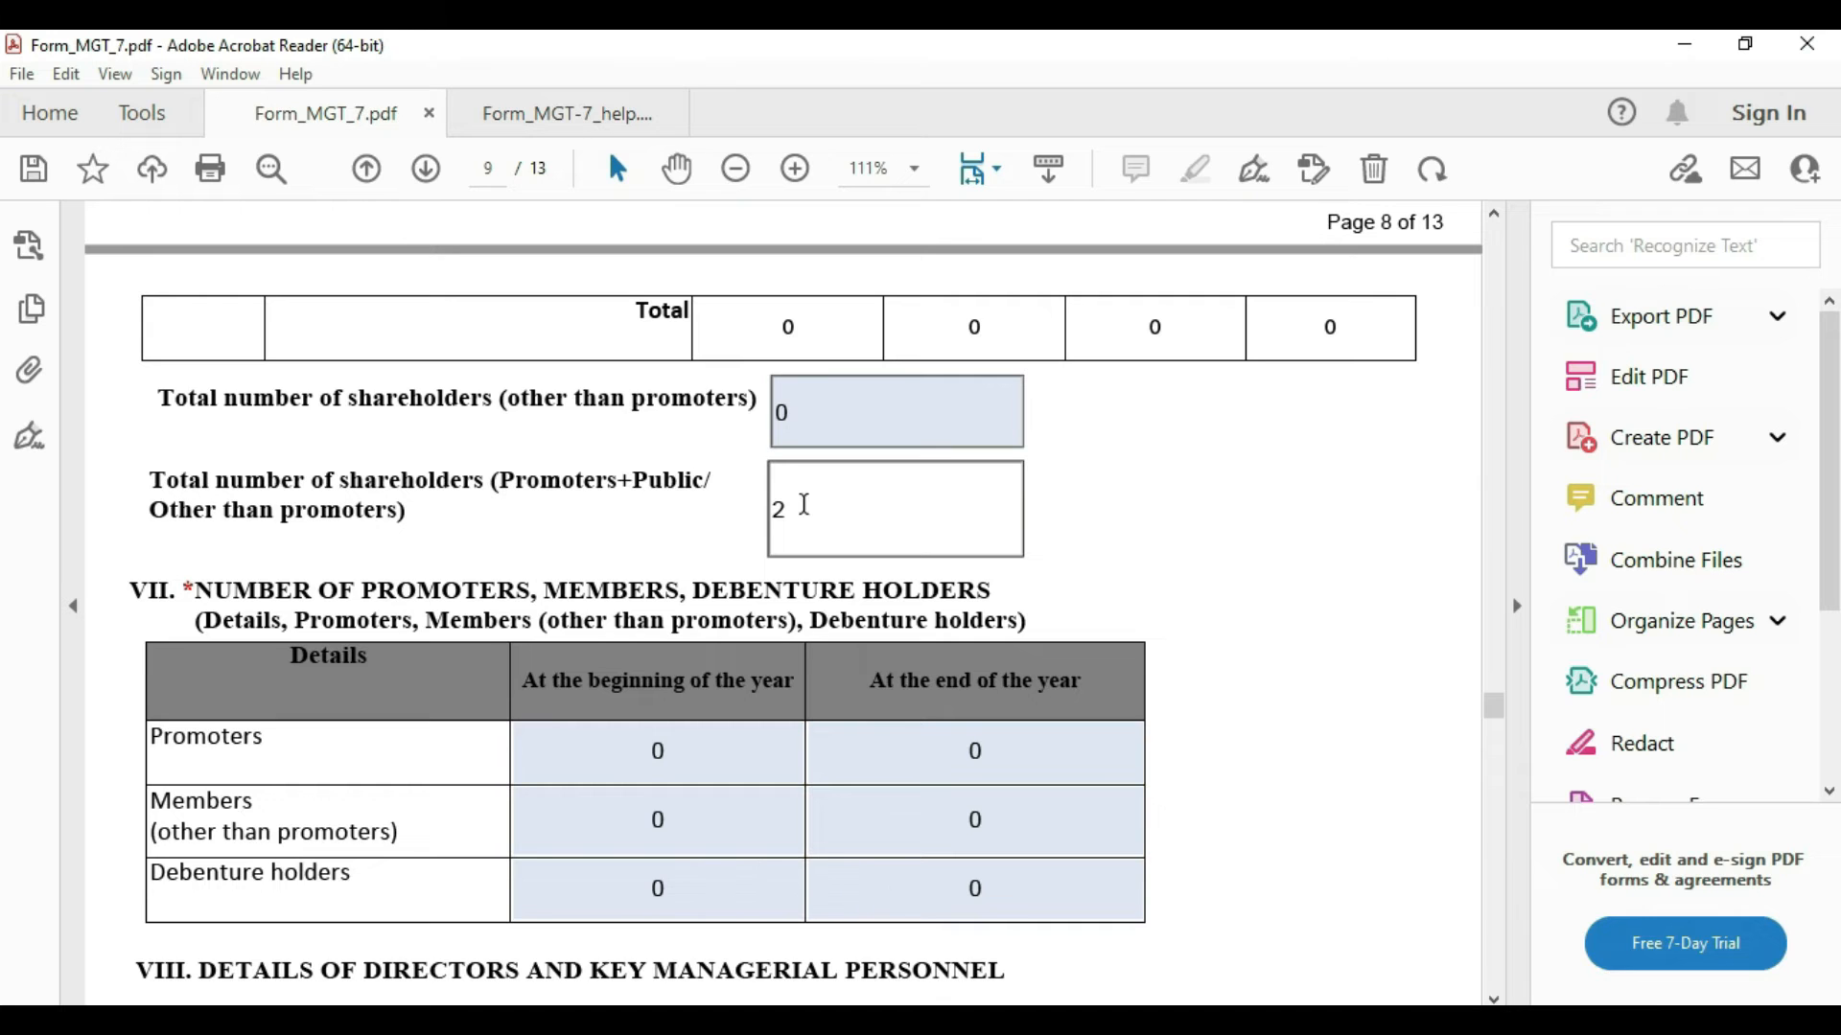
scroll(804, 499, up, 12)
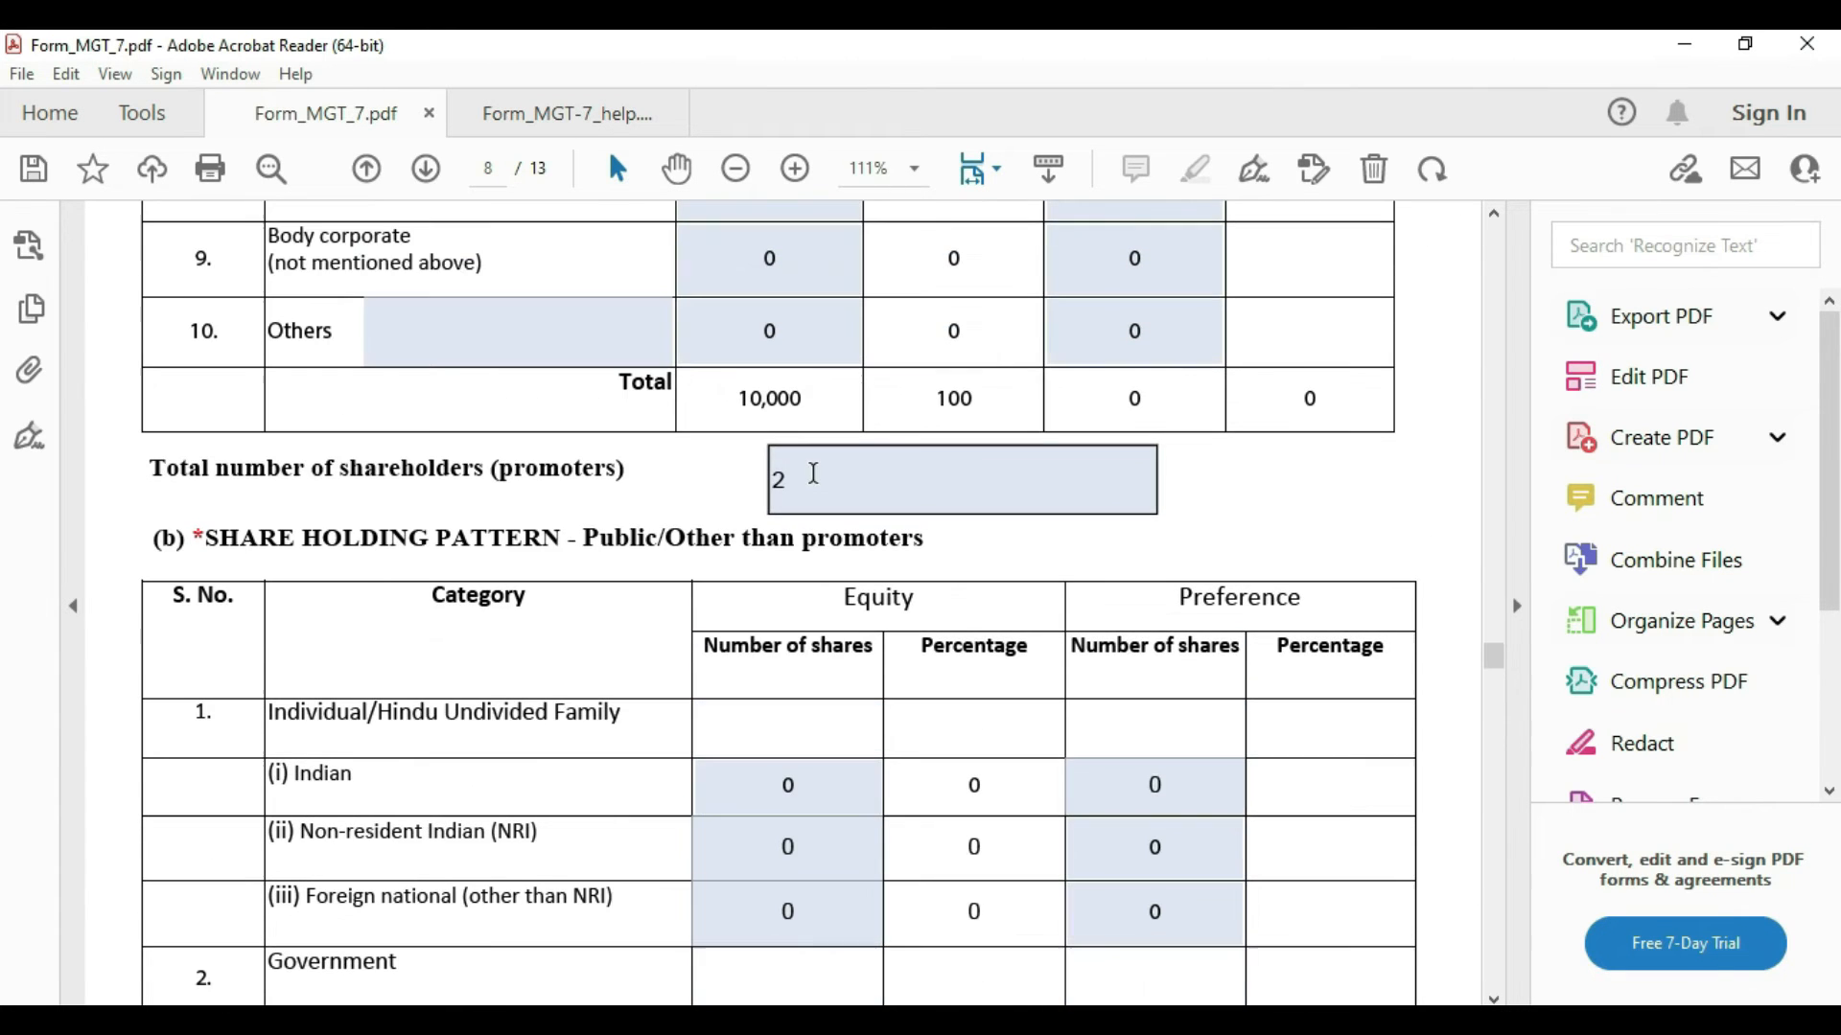
Step: In section VII, set the number of promoters to 2 at the beginning of the year and 1 at the end of the year
scroll(813, 474, down, 12)
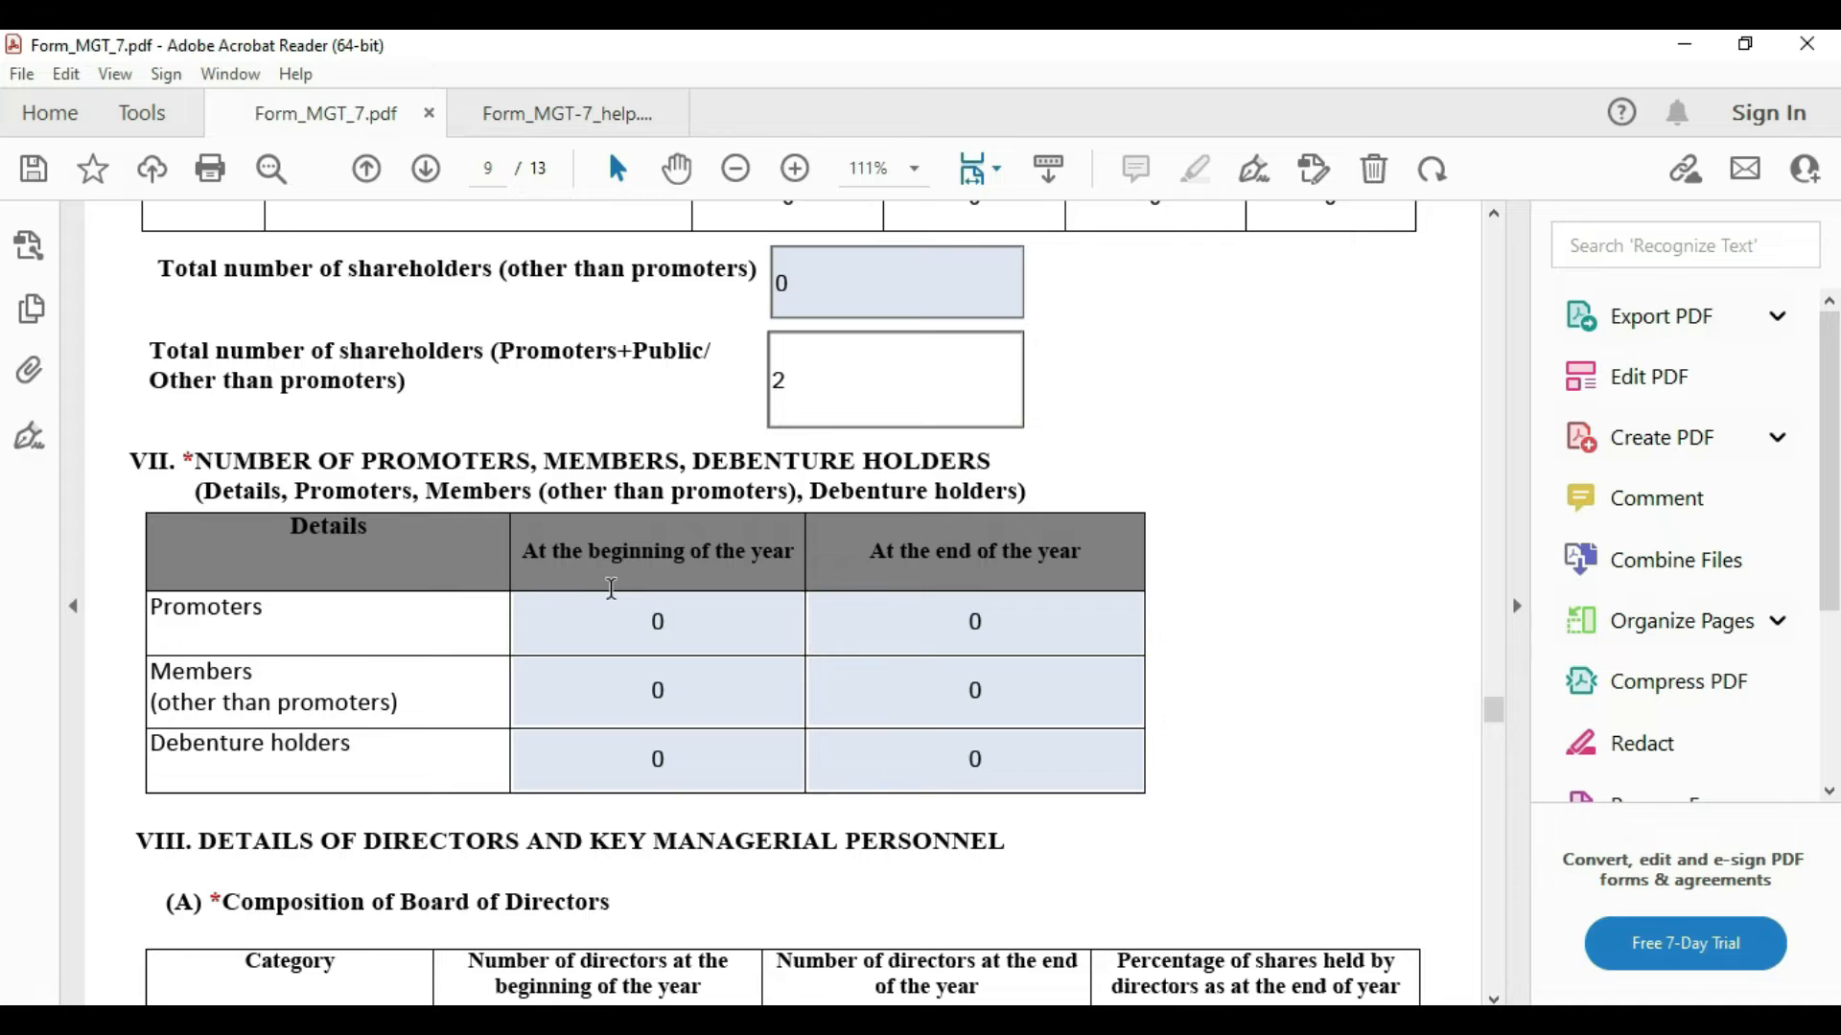
click(639, 627)
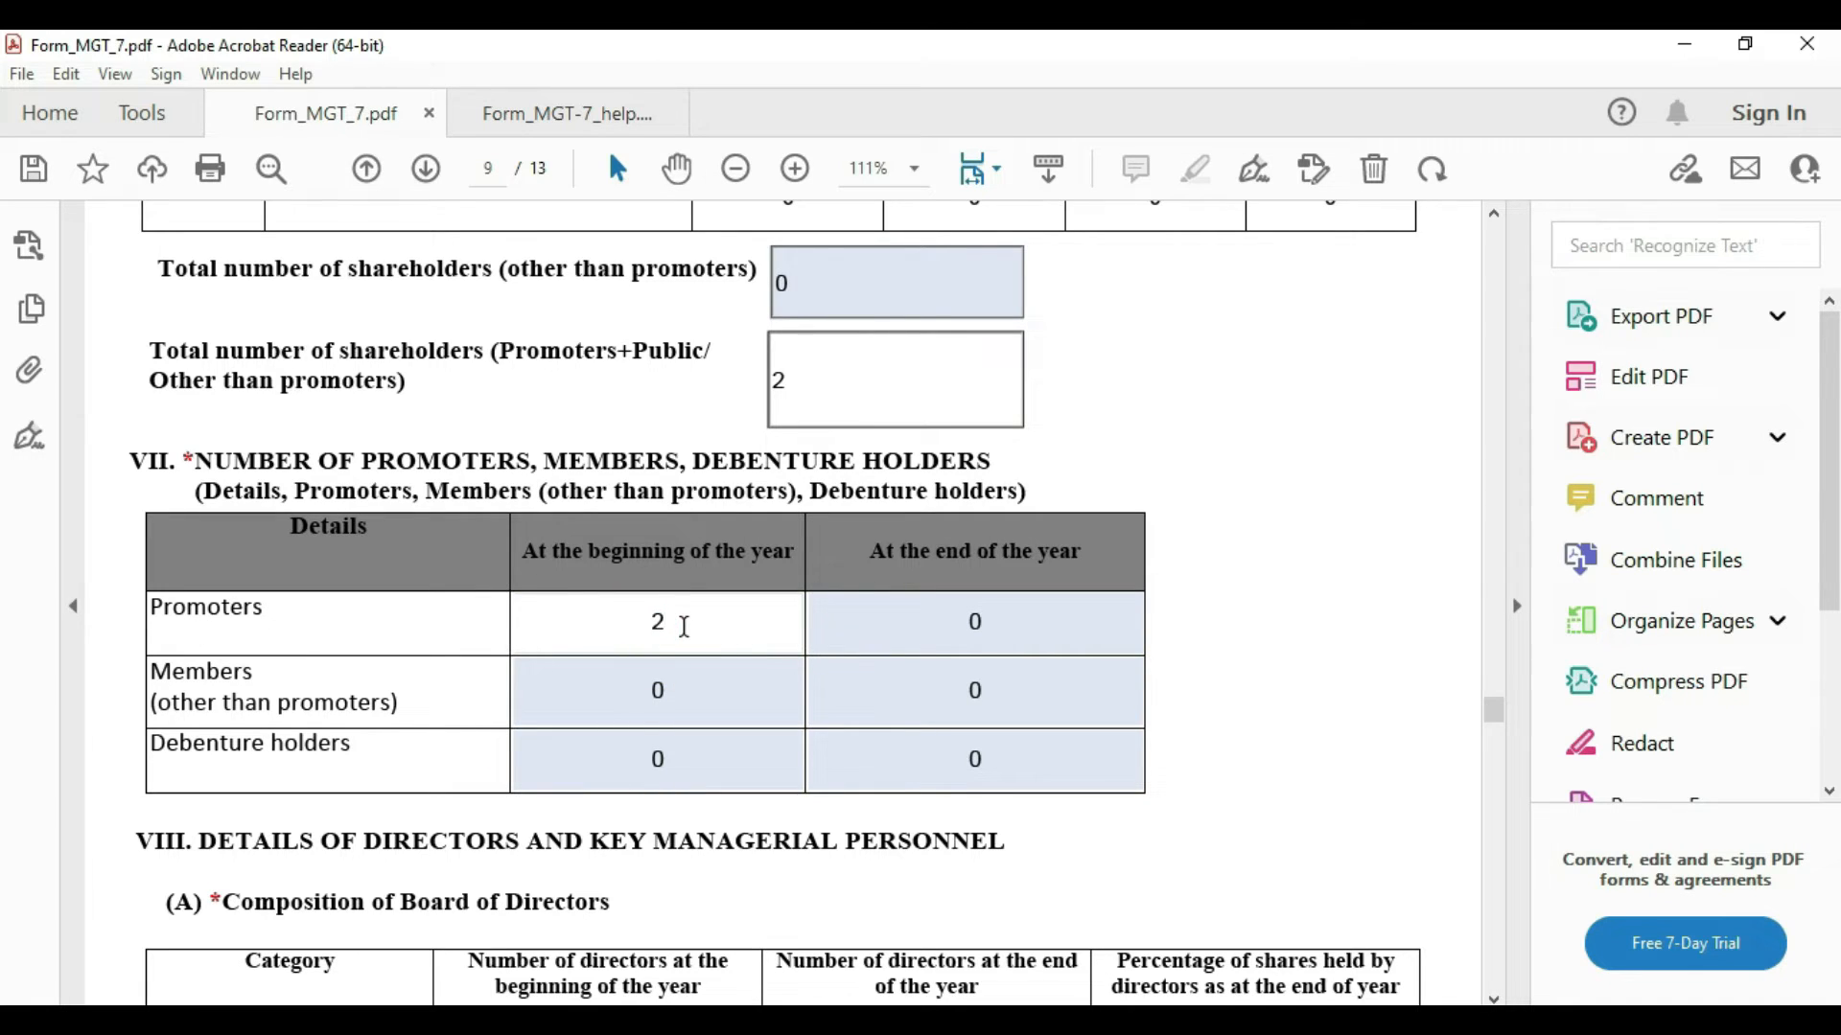
click(968, 623)
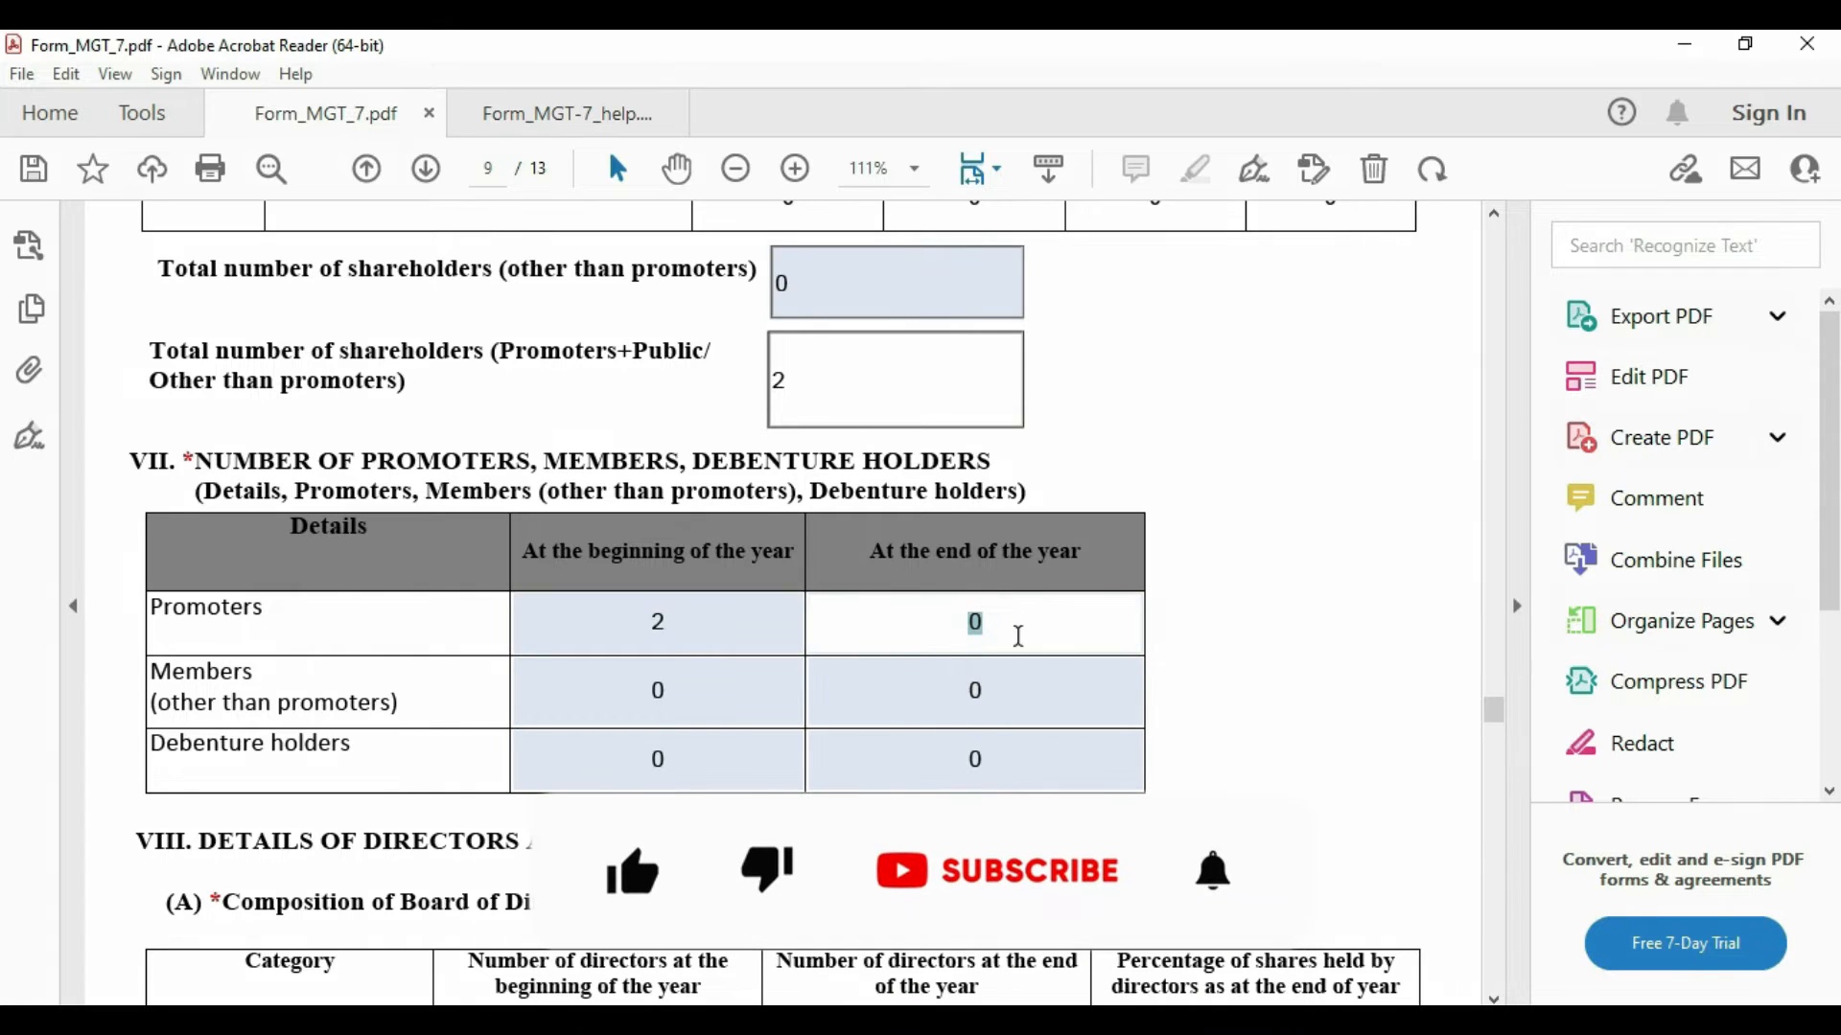
text(3)
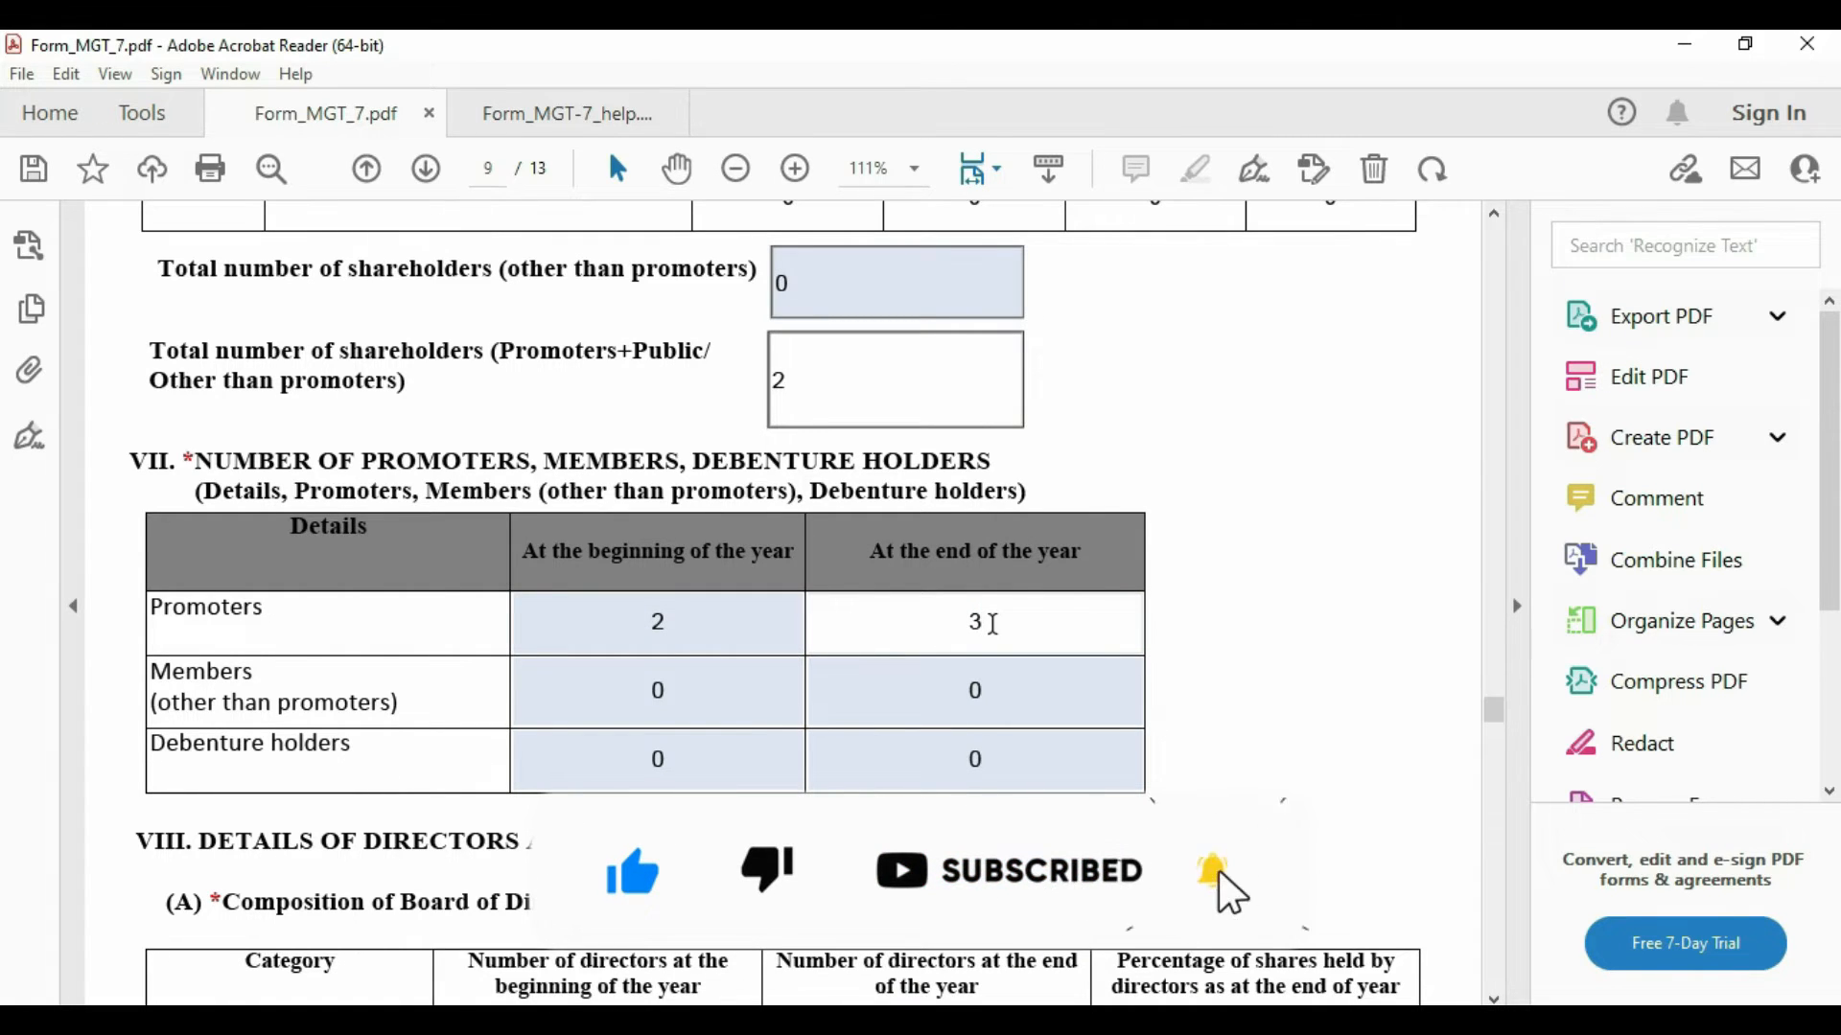
double_click(994, 624)
text(1)
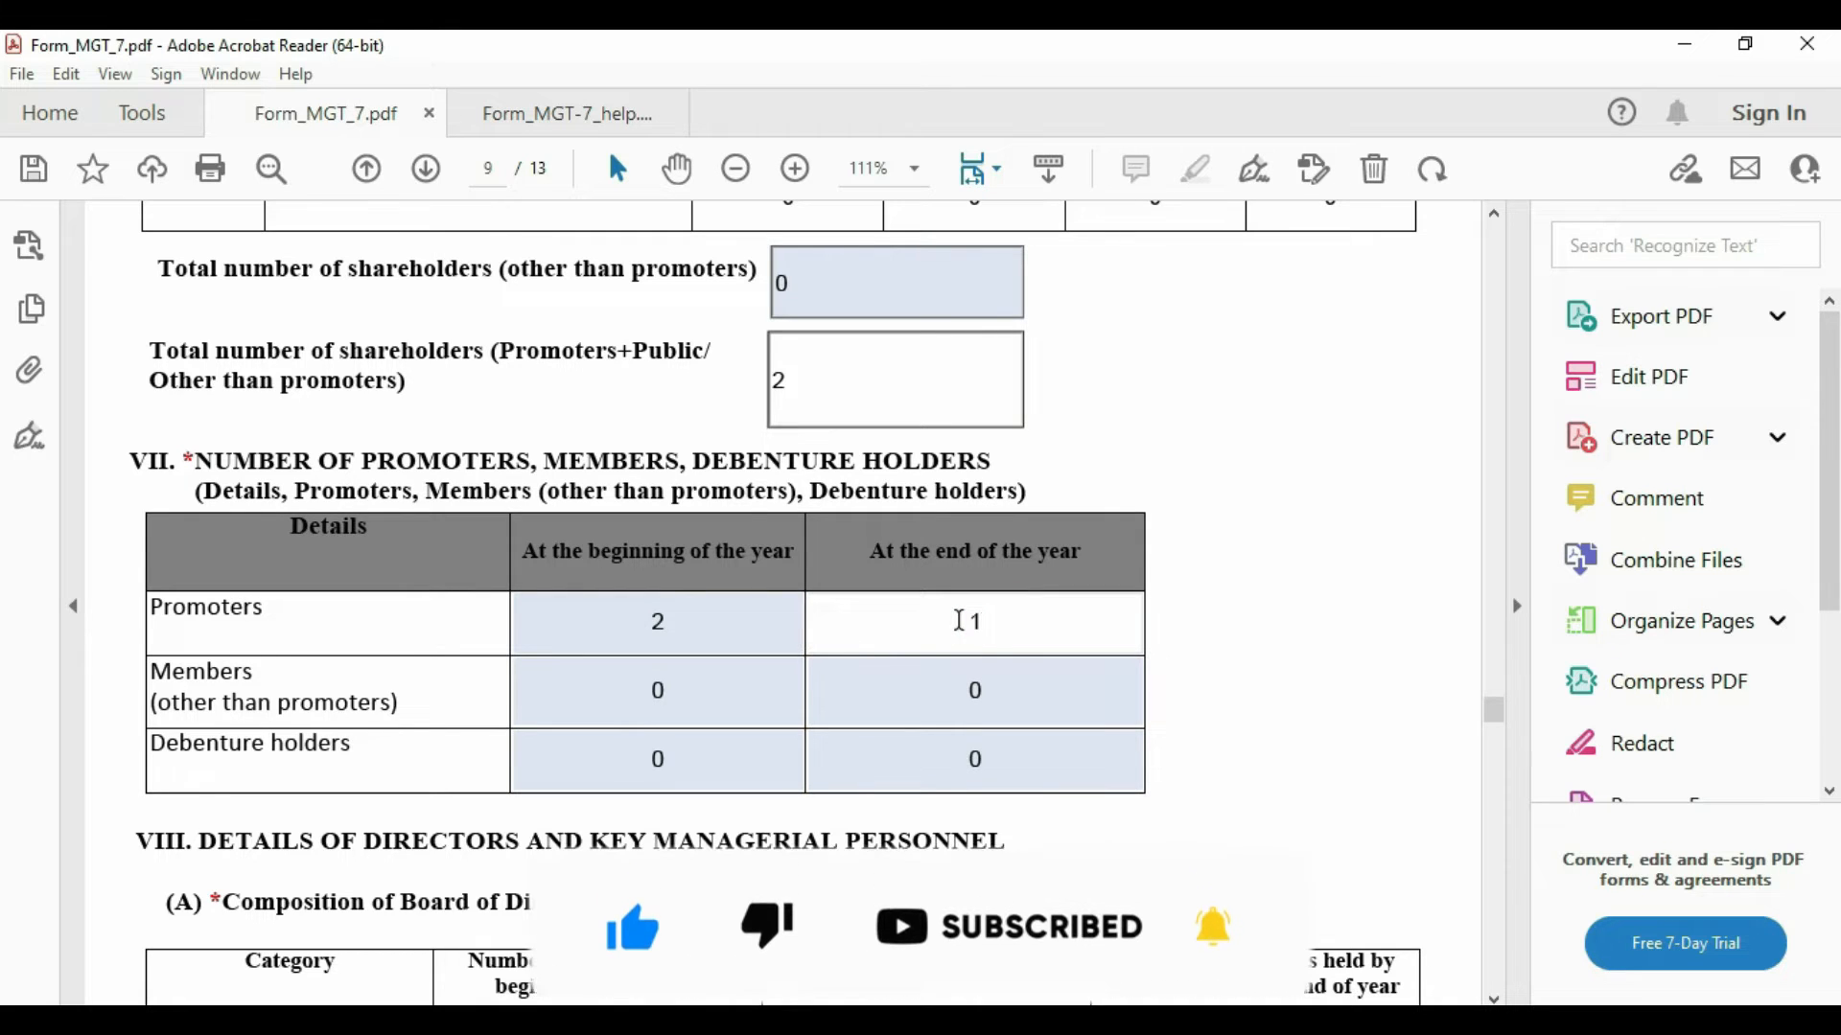
click(1192, 594)
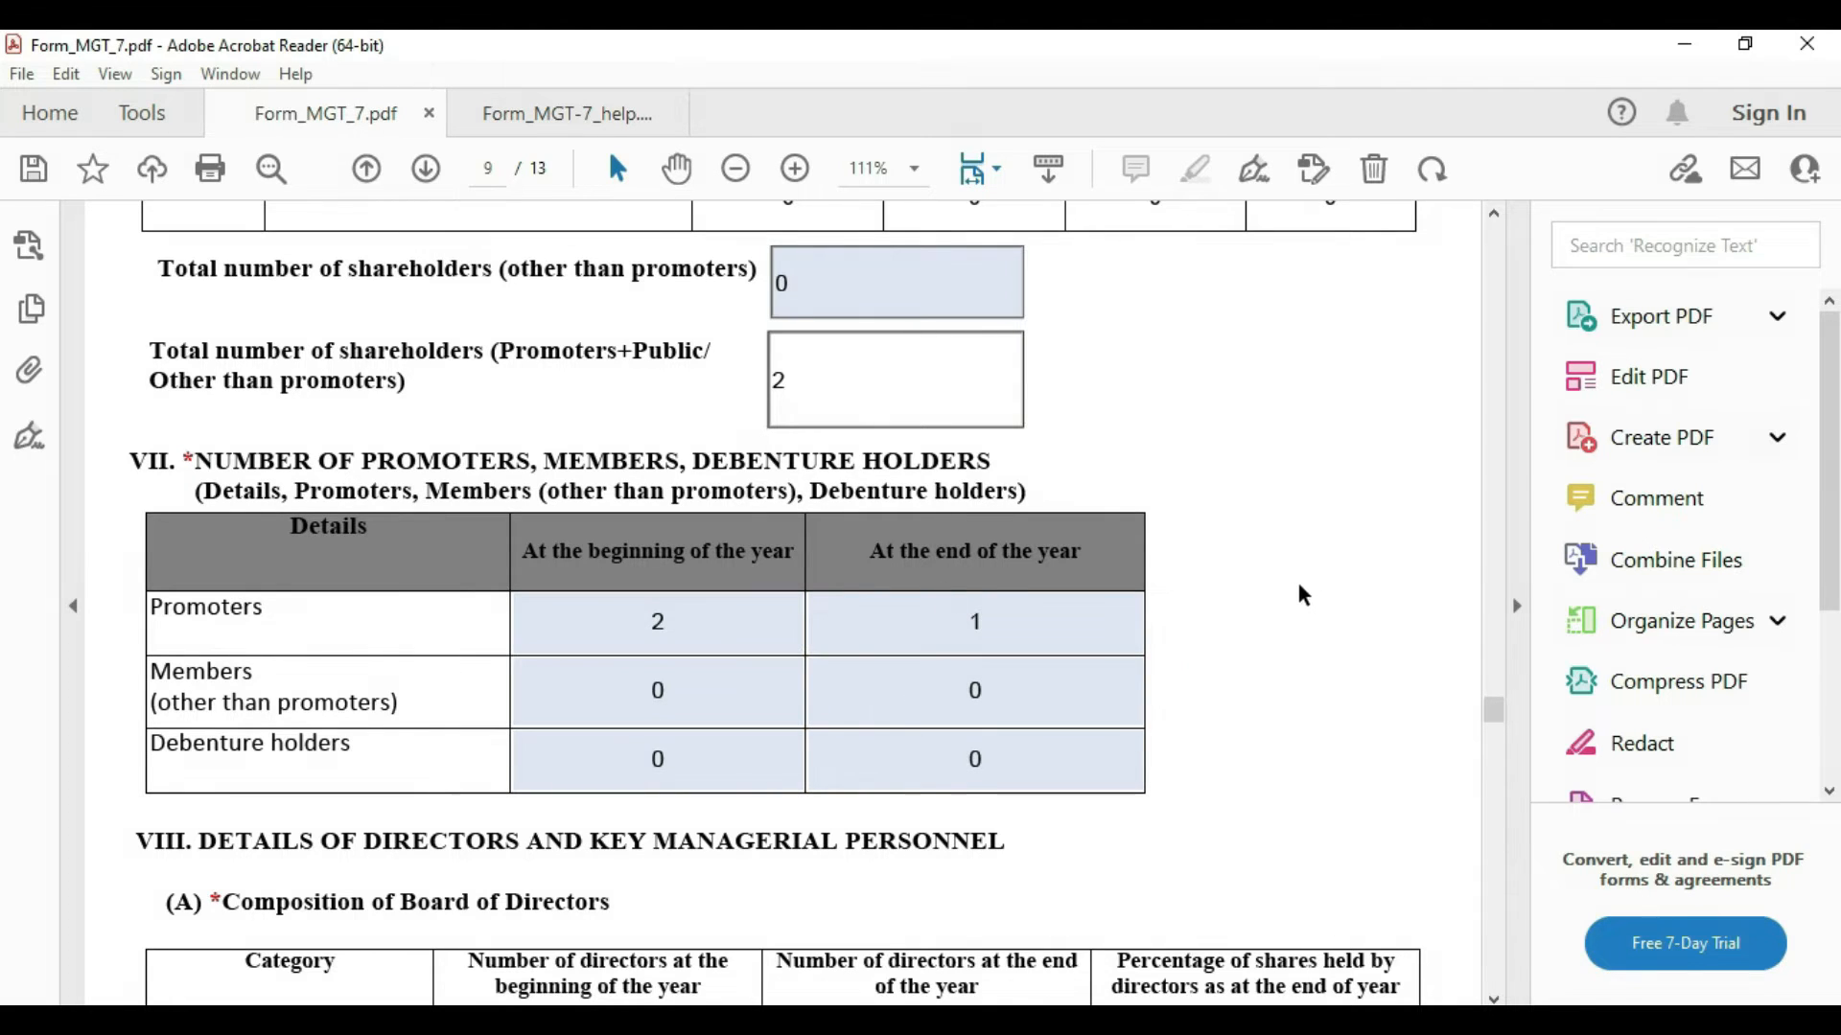
Step: Review the members and debenture holders rows of section VII and the Composition of Board of Directors table in section VIII
scroll(1303, 595, down, 3)
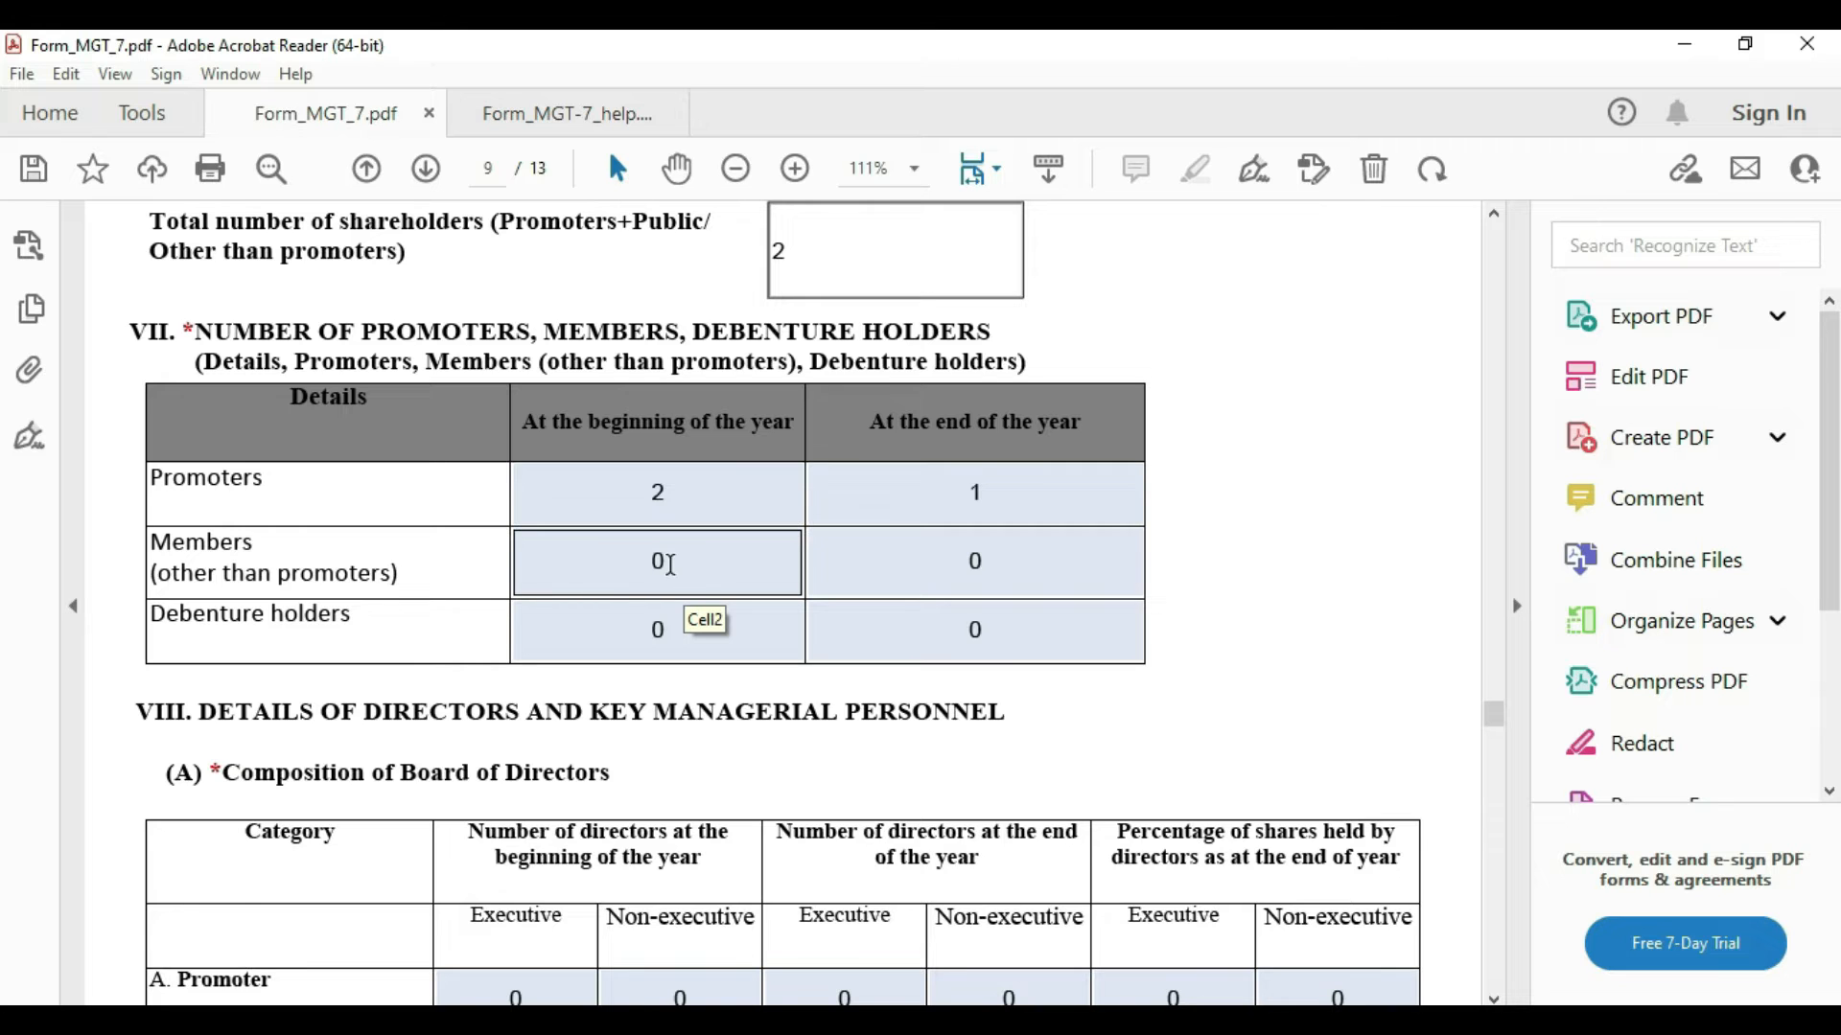
scroll(699, 563, up, 15)
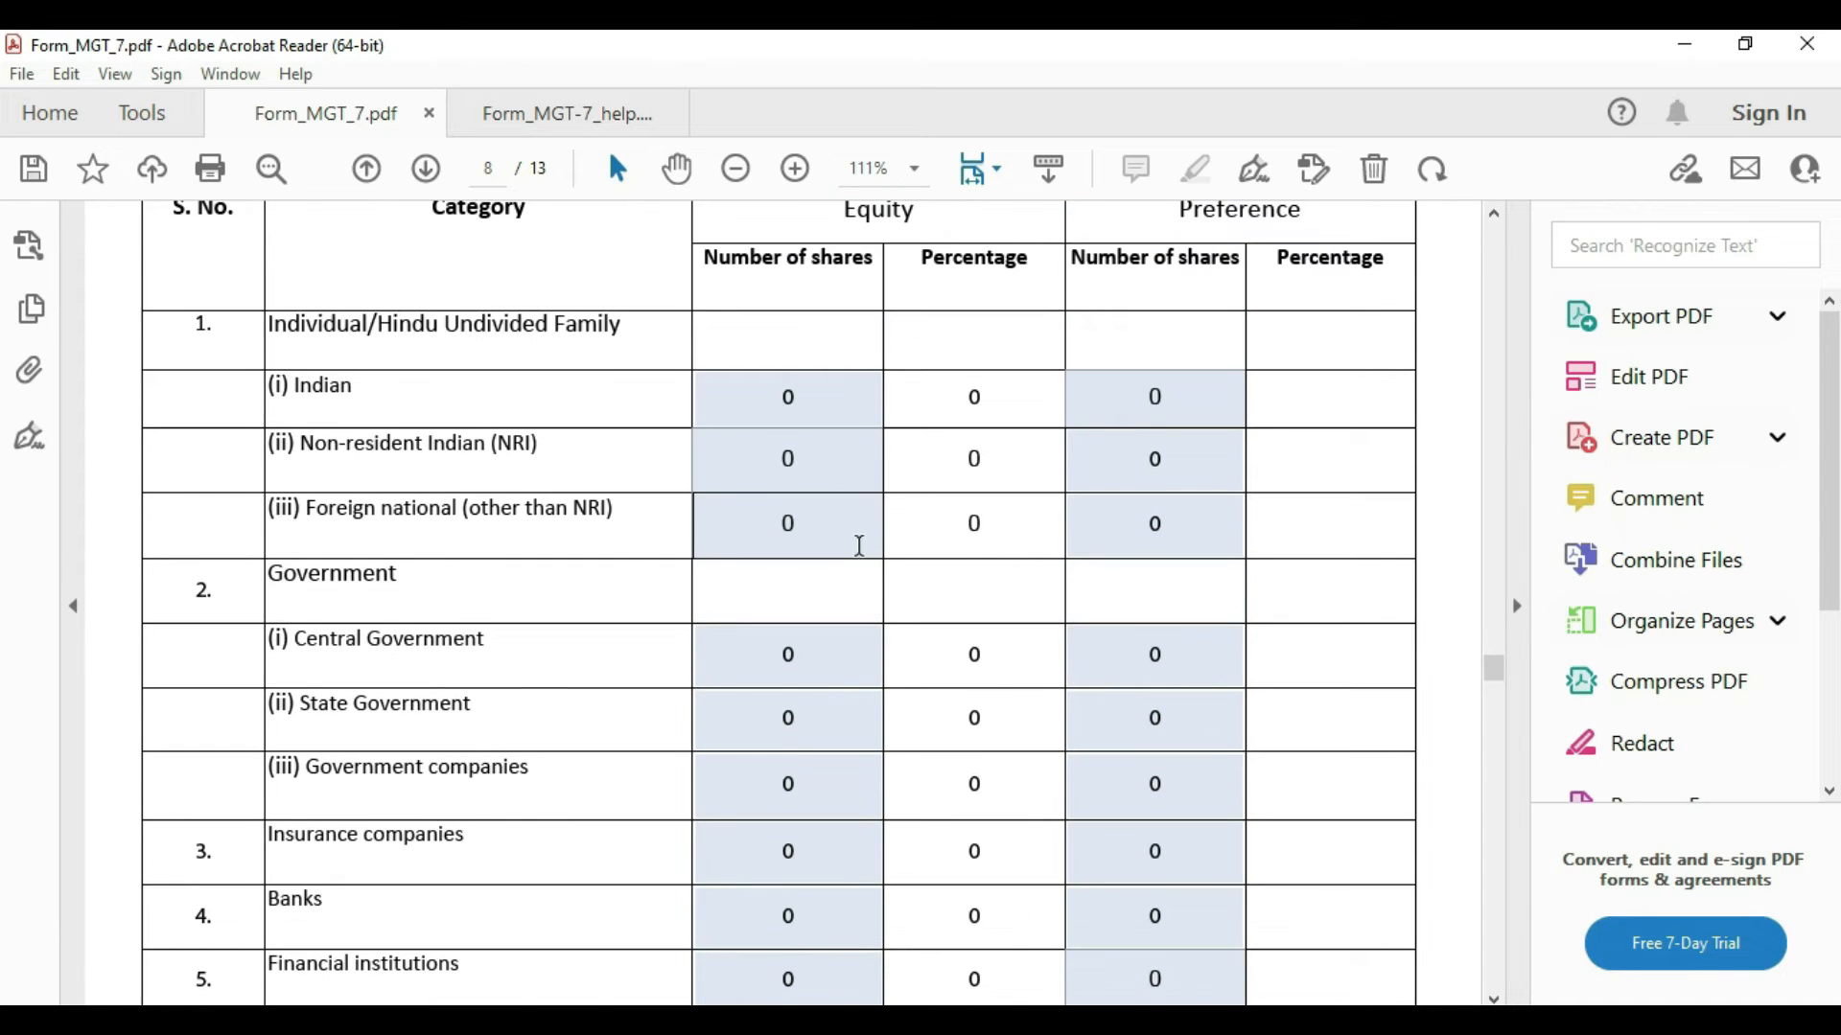
scroll(887, 674, down, 15)
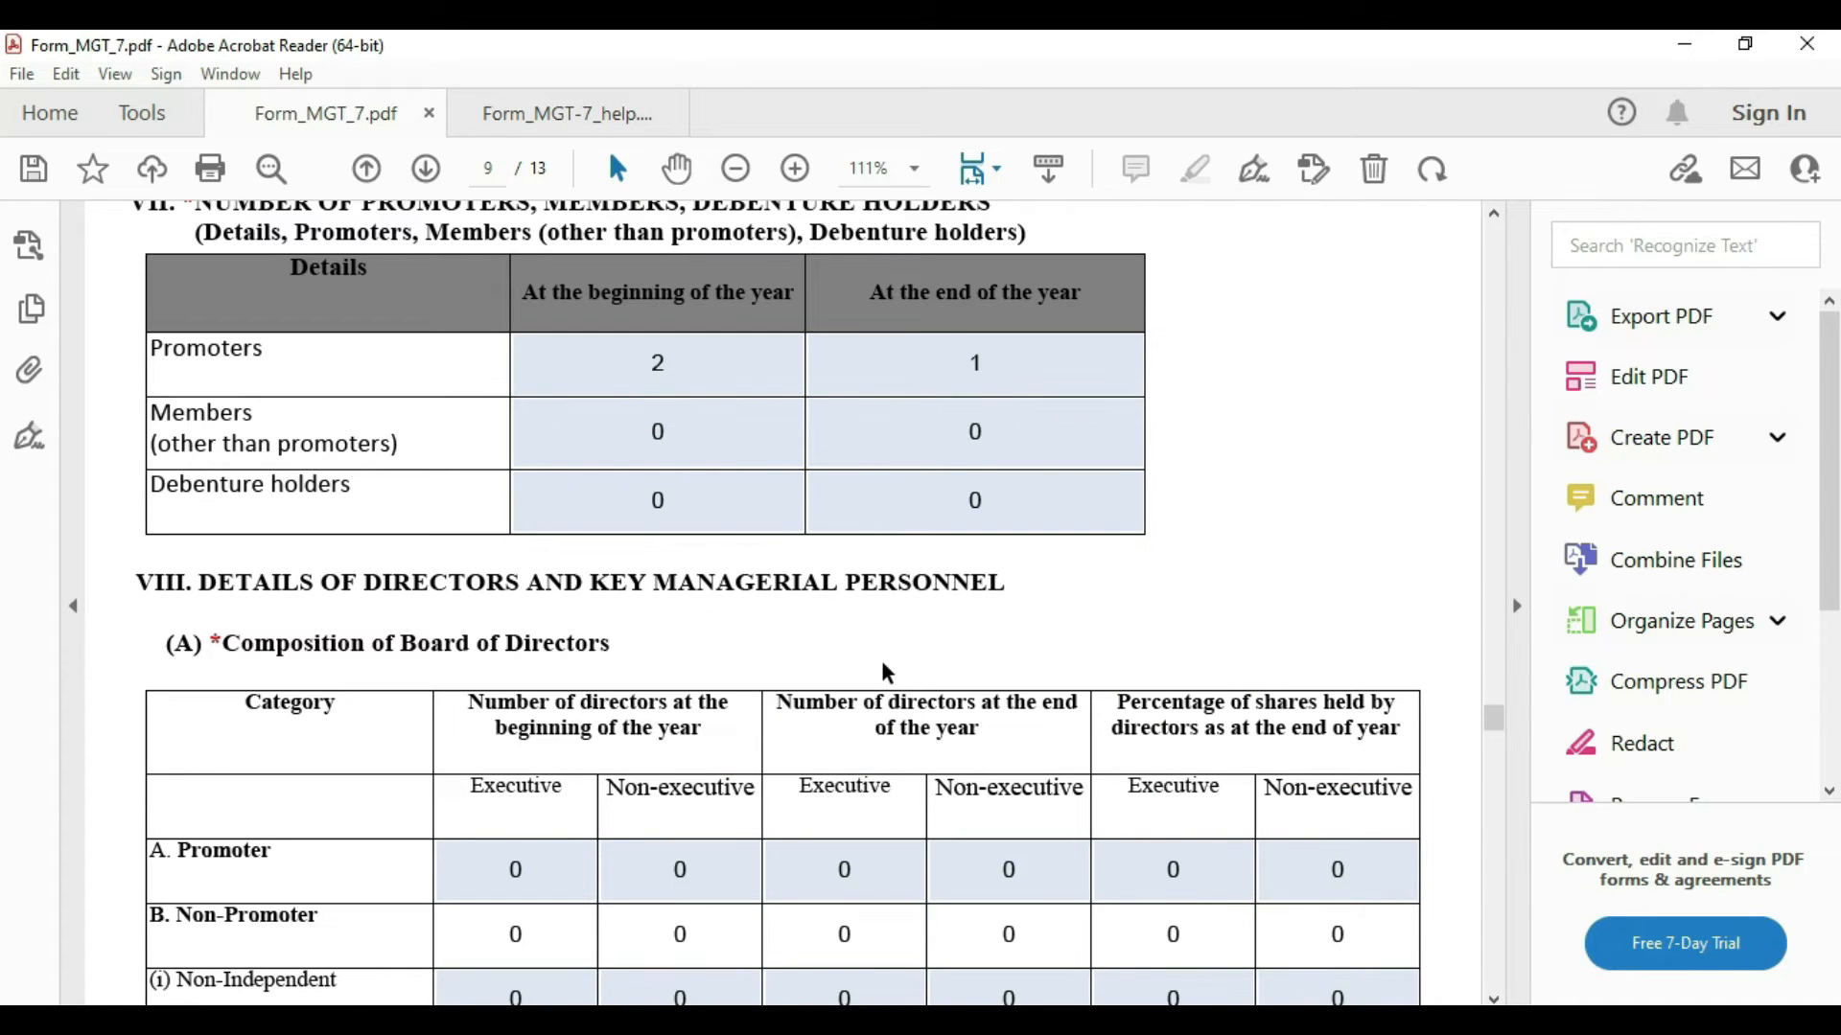
click(646, 426)
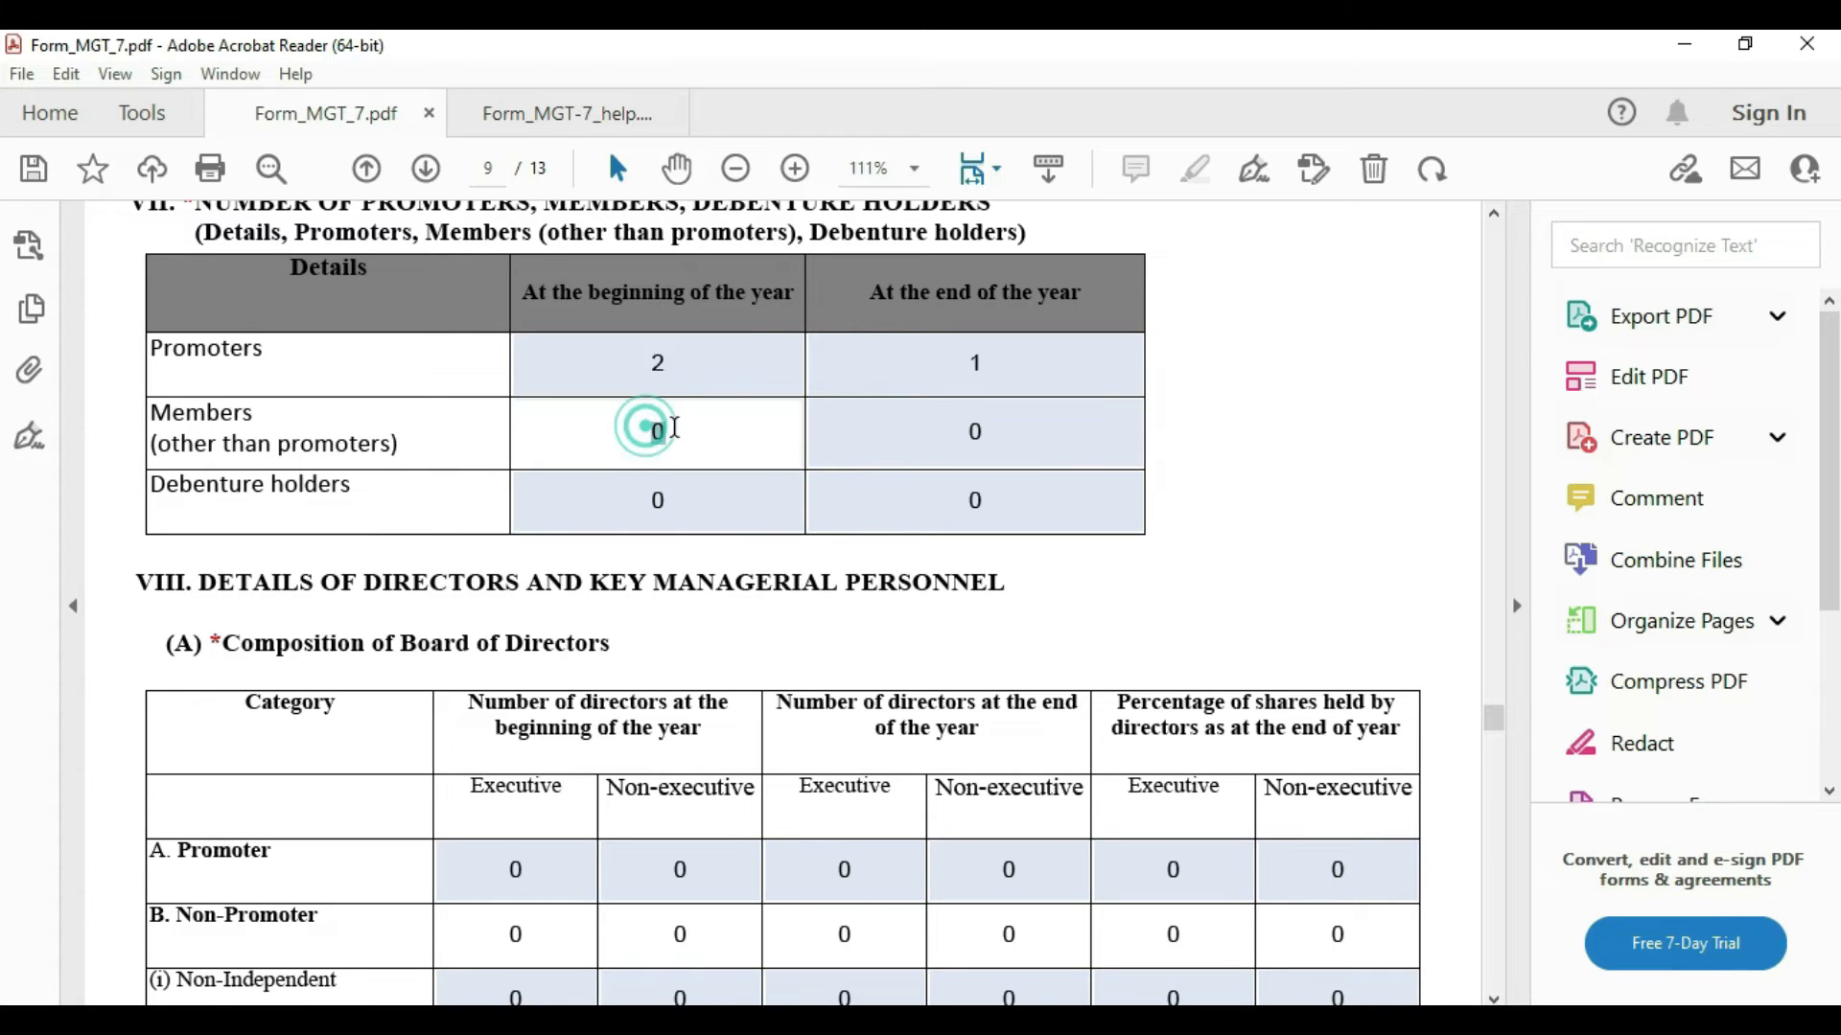
click(983, 429)
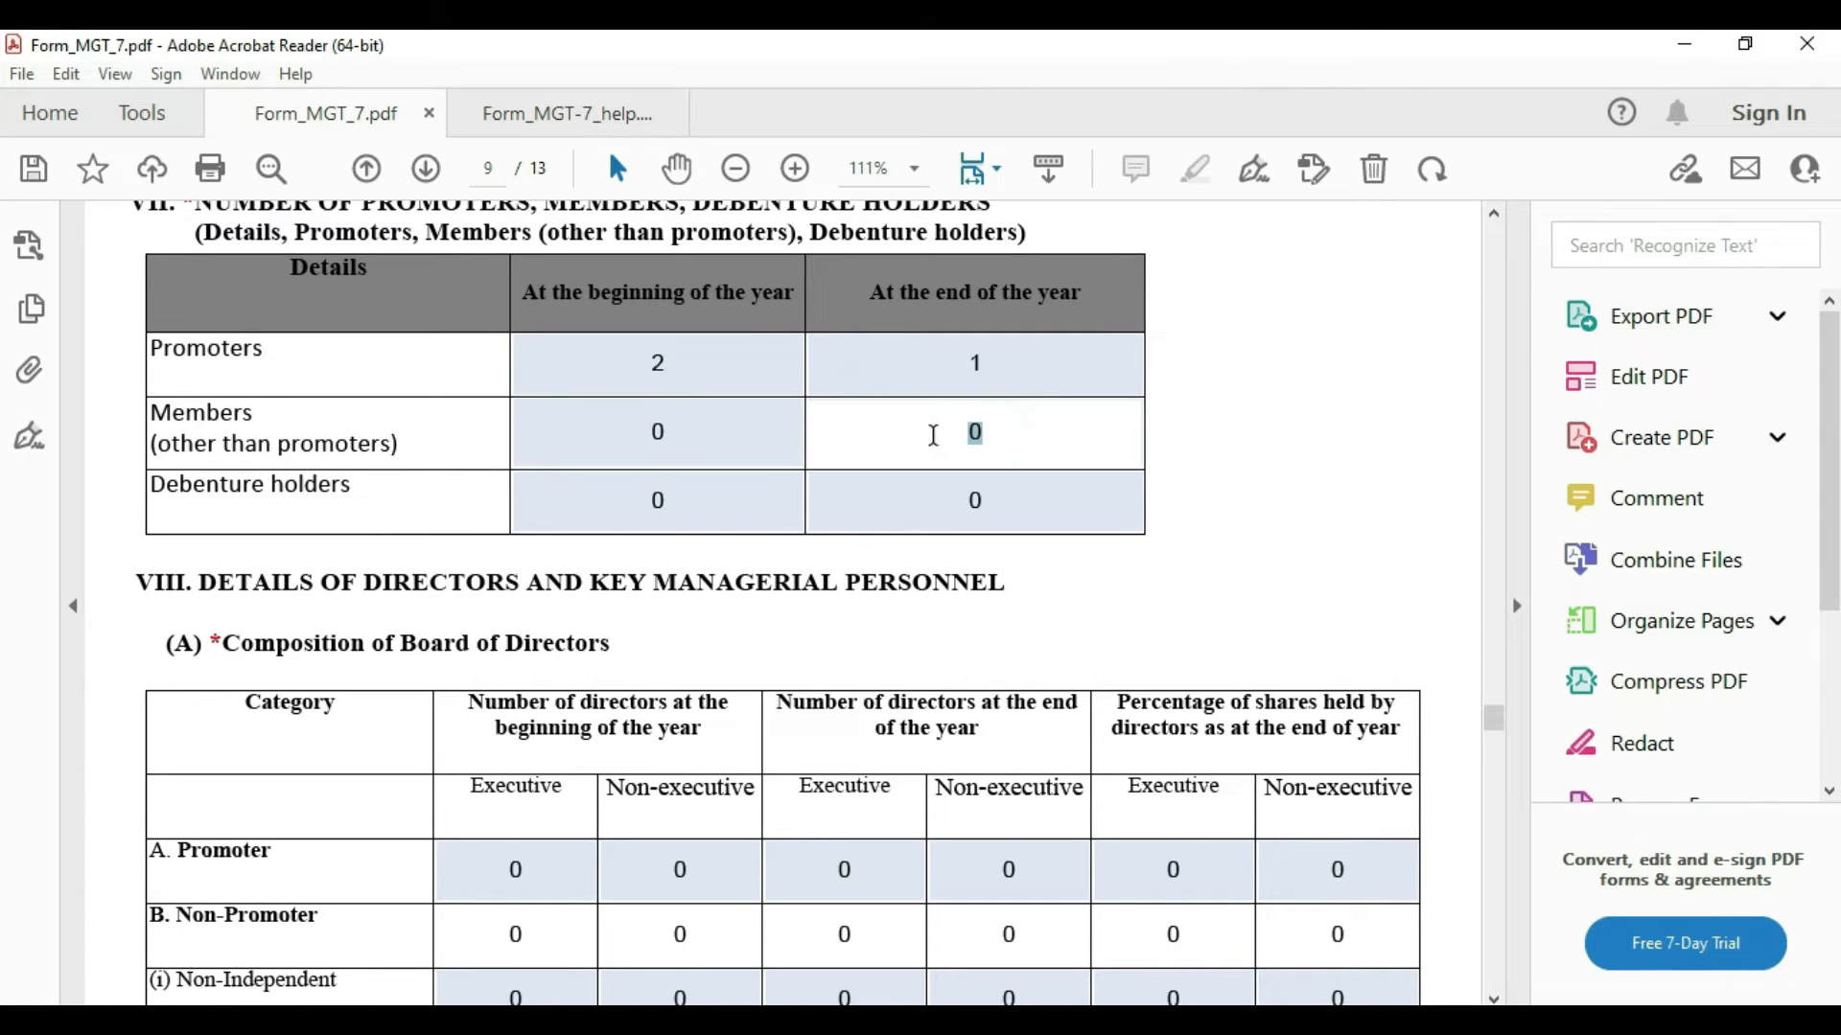
scroll(933, 436, down, 3)
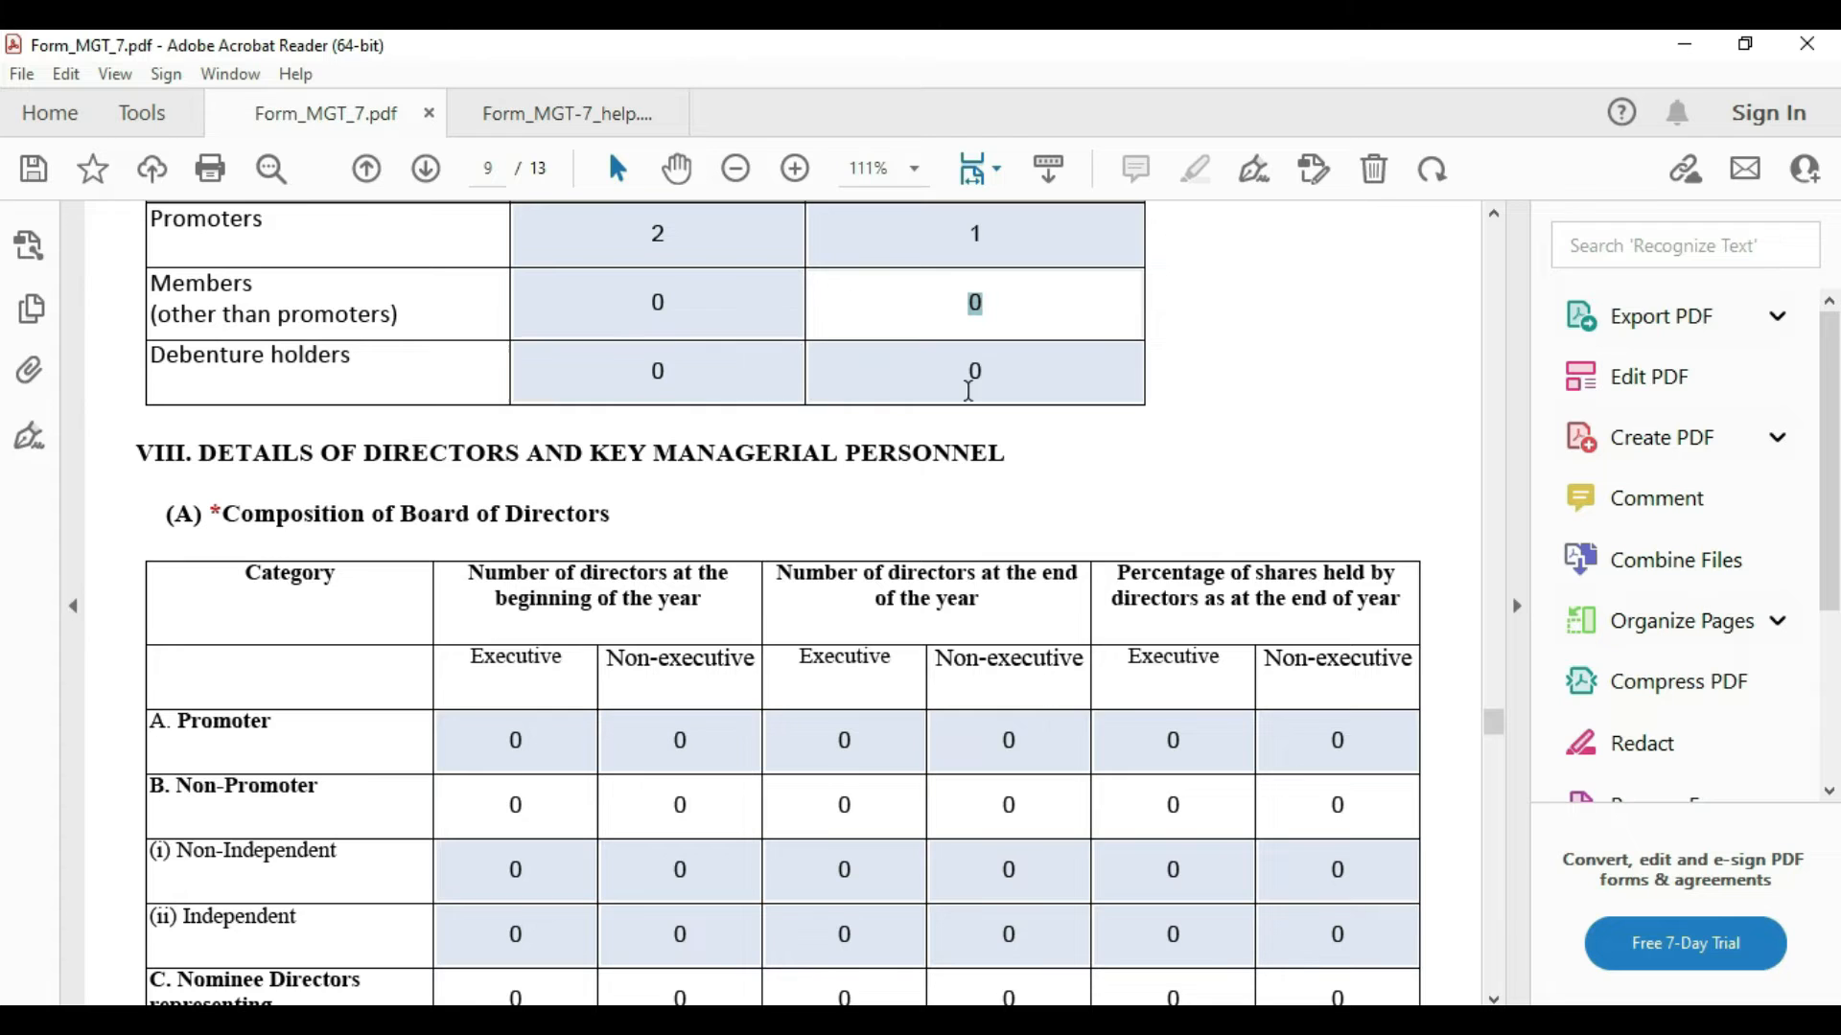
click(1239, 393)
scroll(1237, 393, down, 4)
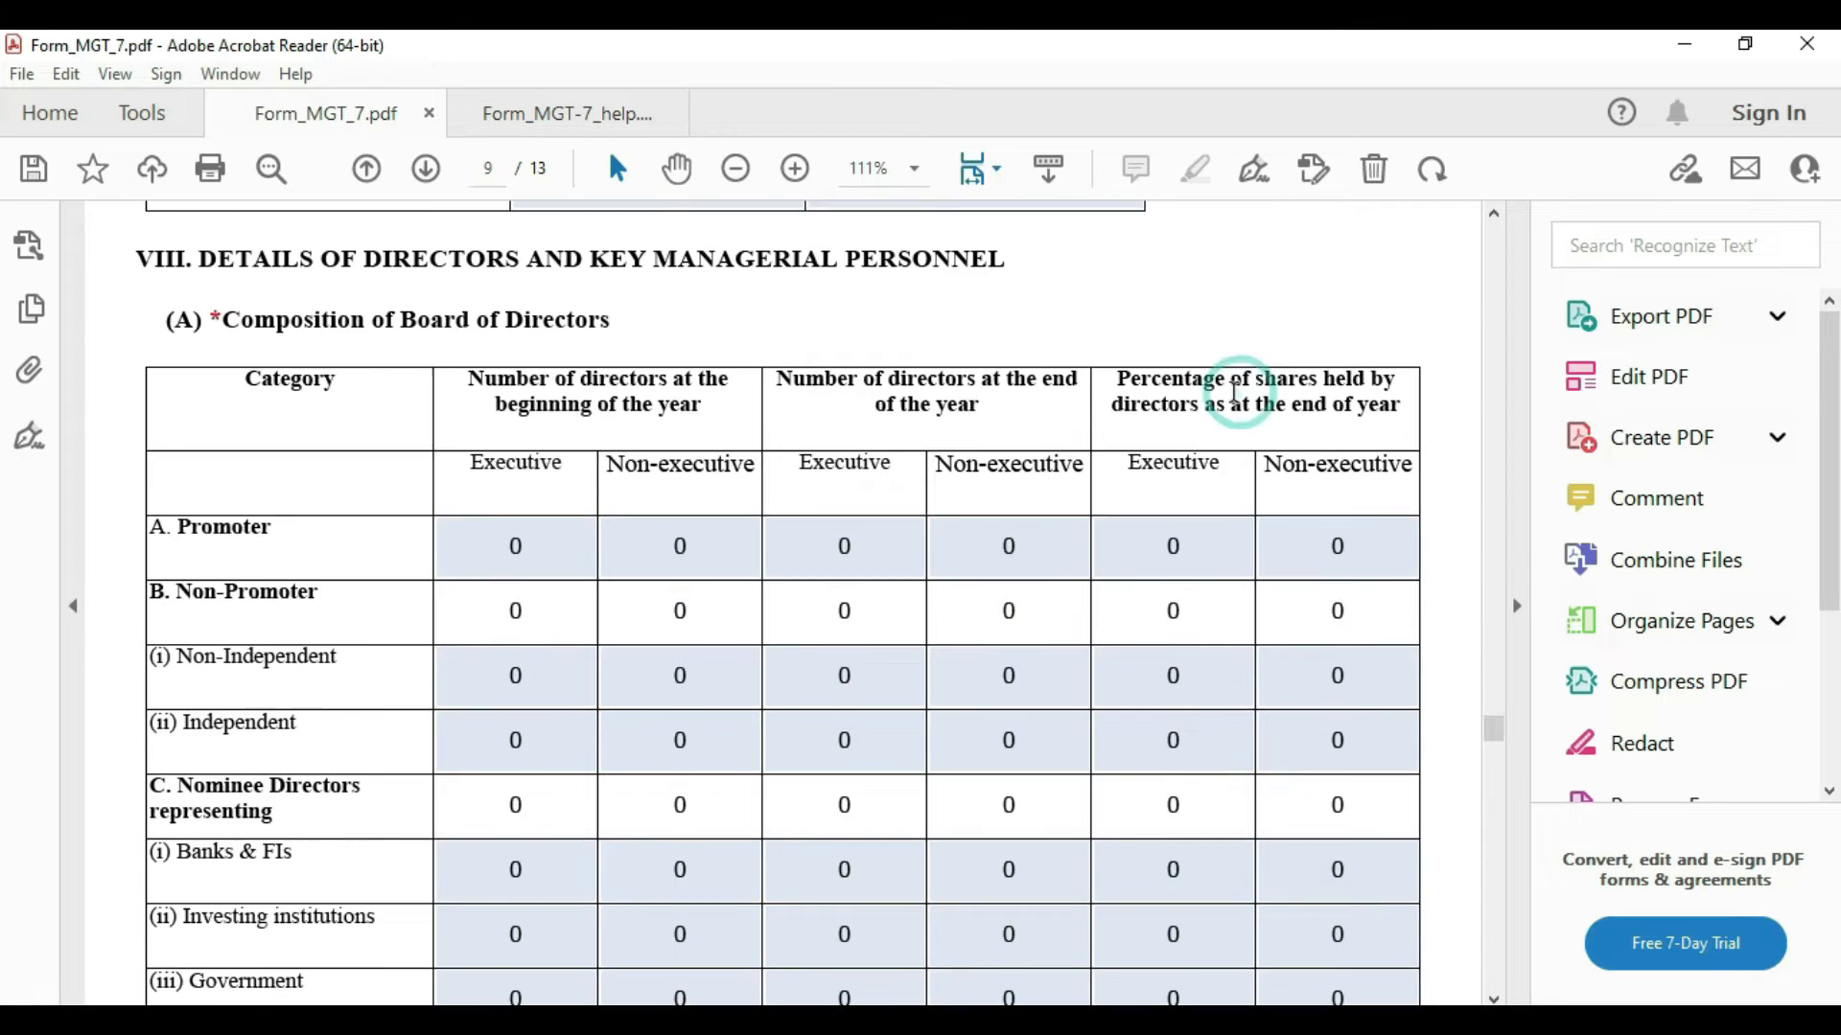
scroll(770, 331, down, 4)
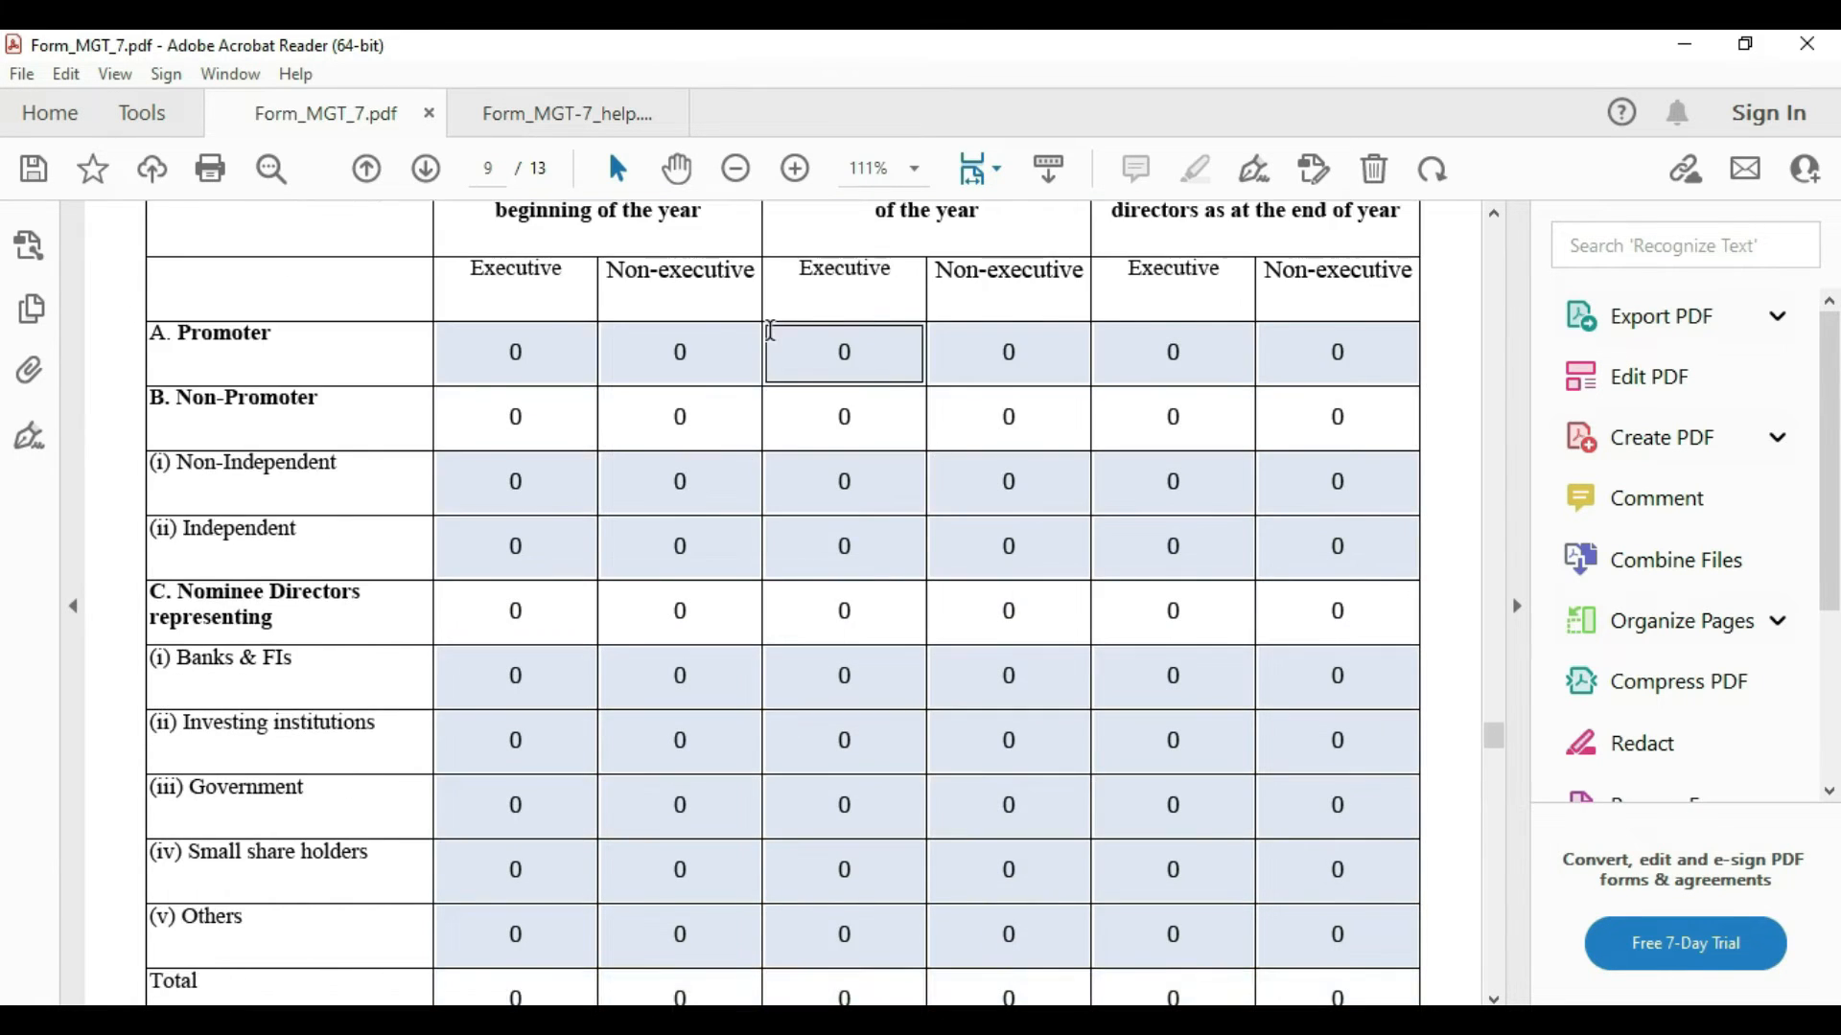
scroll(770, 330, up, 4)
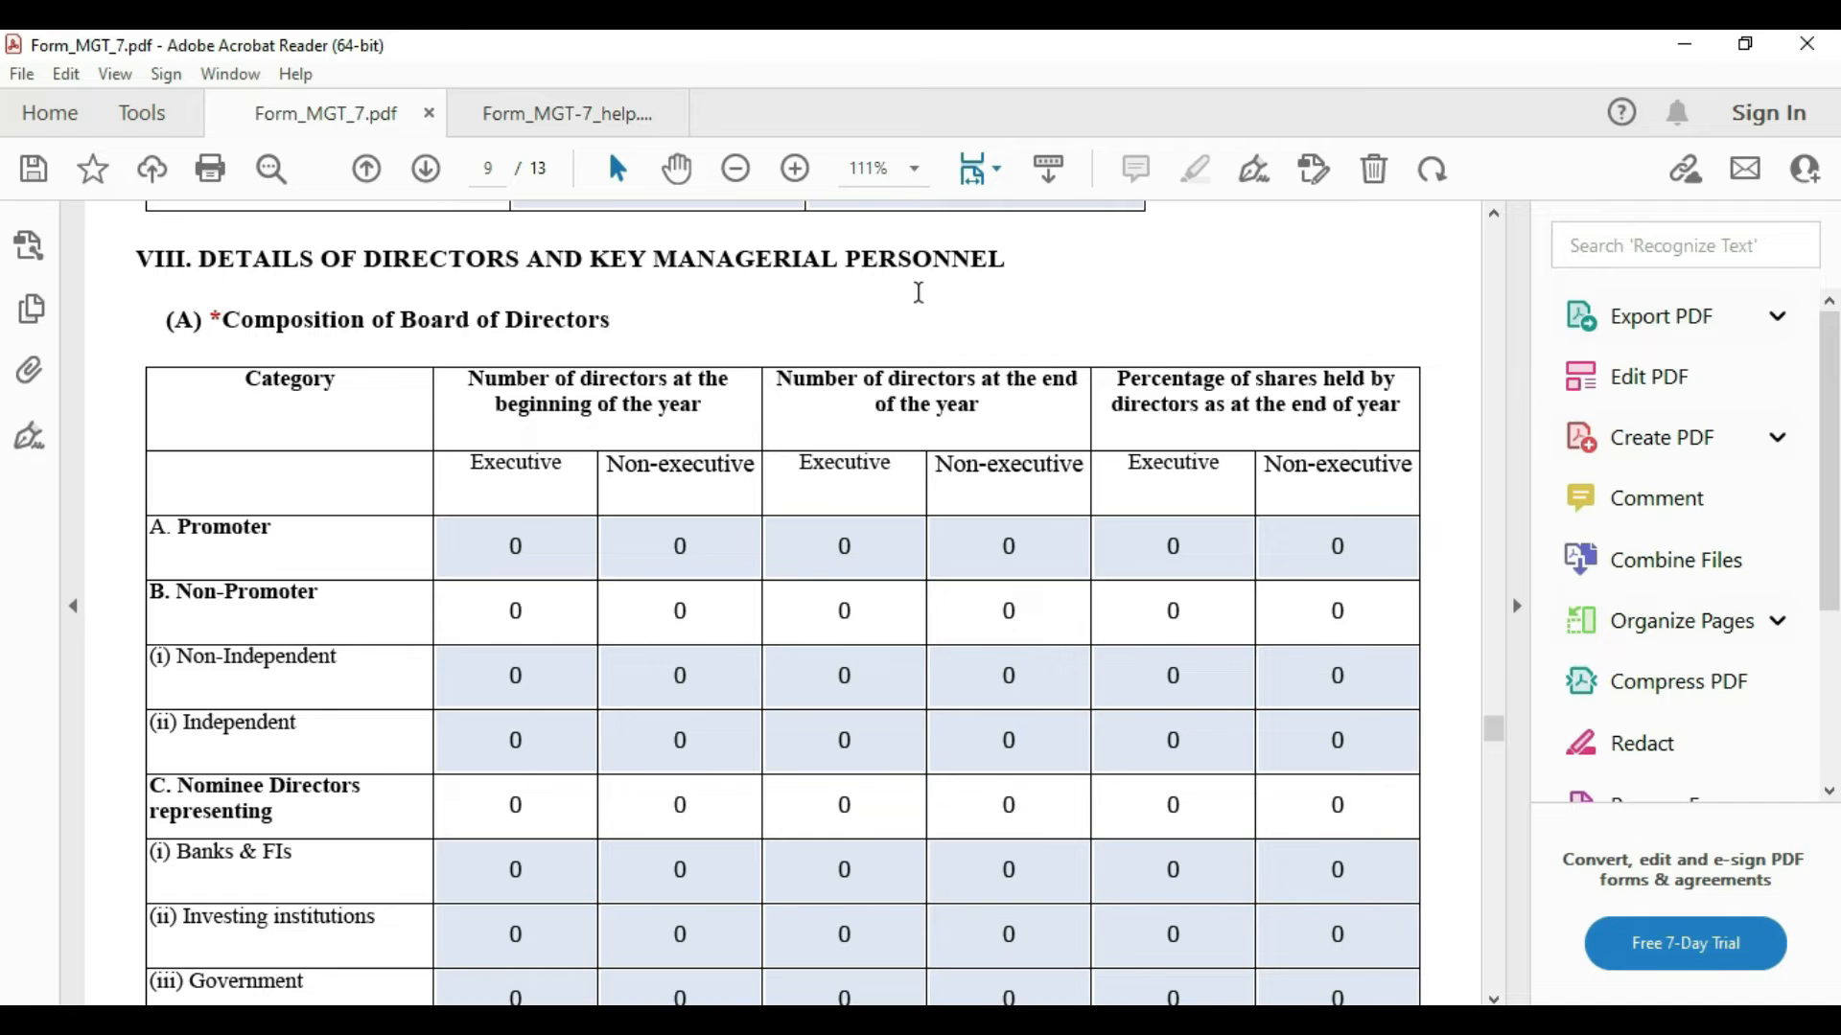
scroll(921, 422, down, 3)
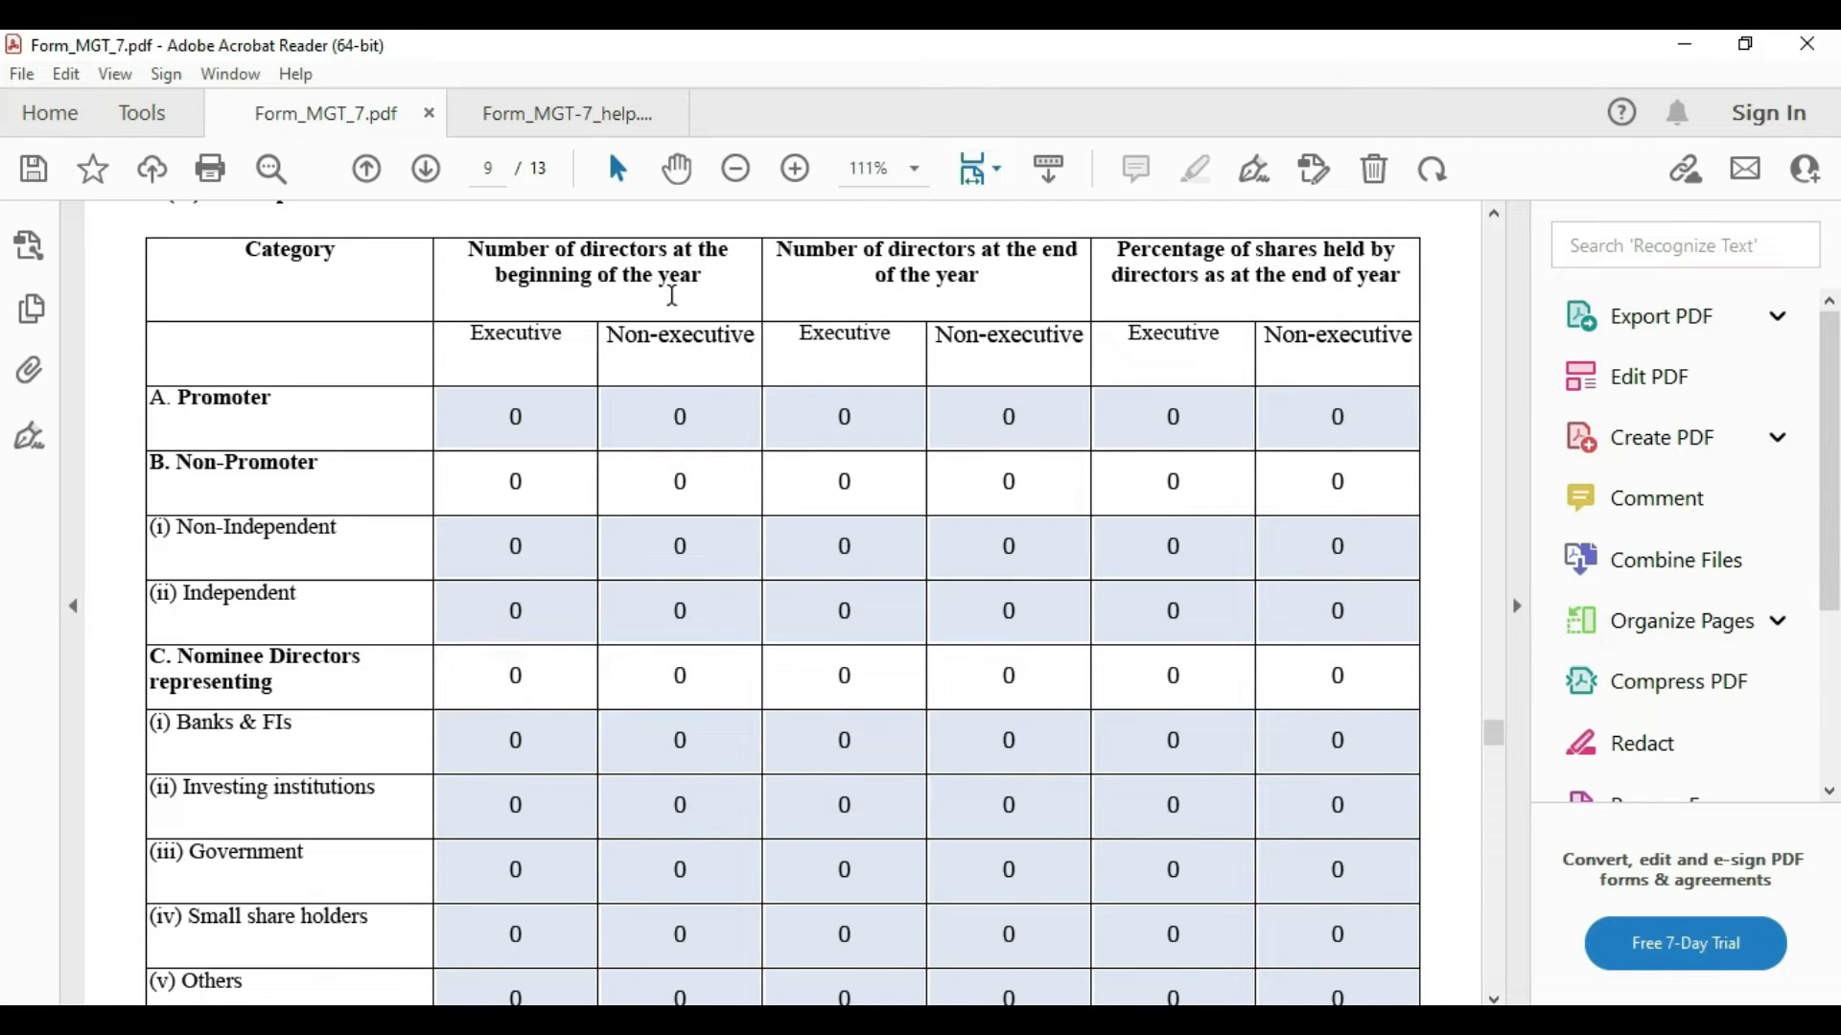
scroll(690, 355, up, 10)
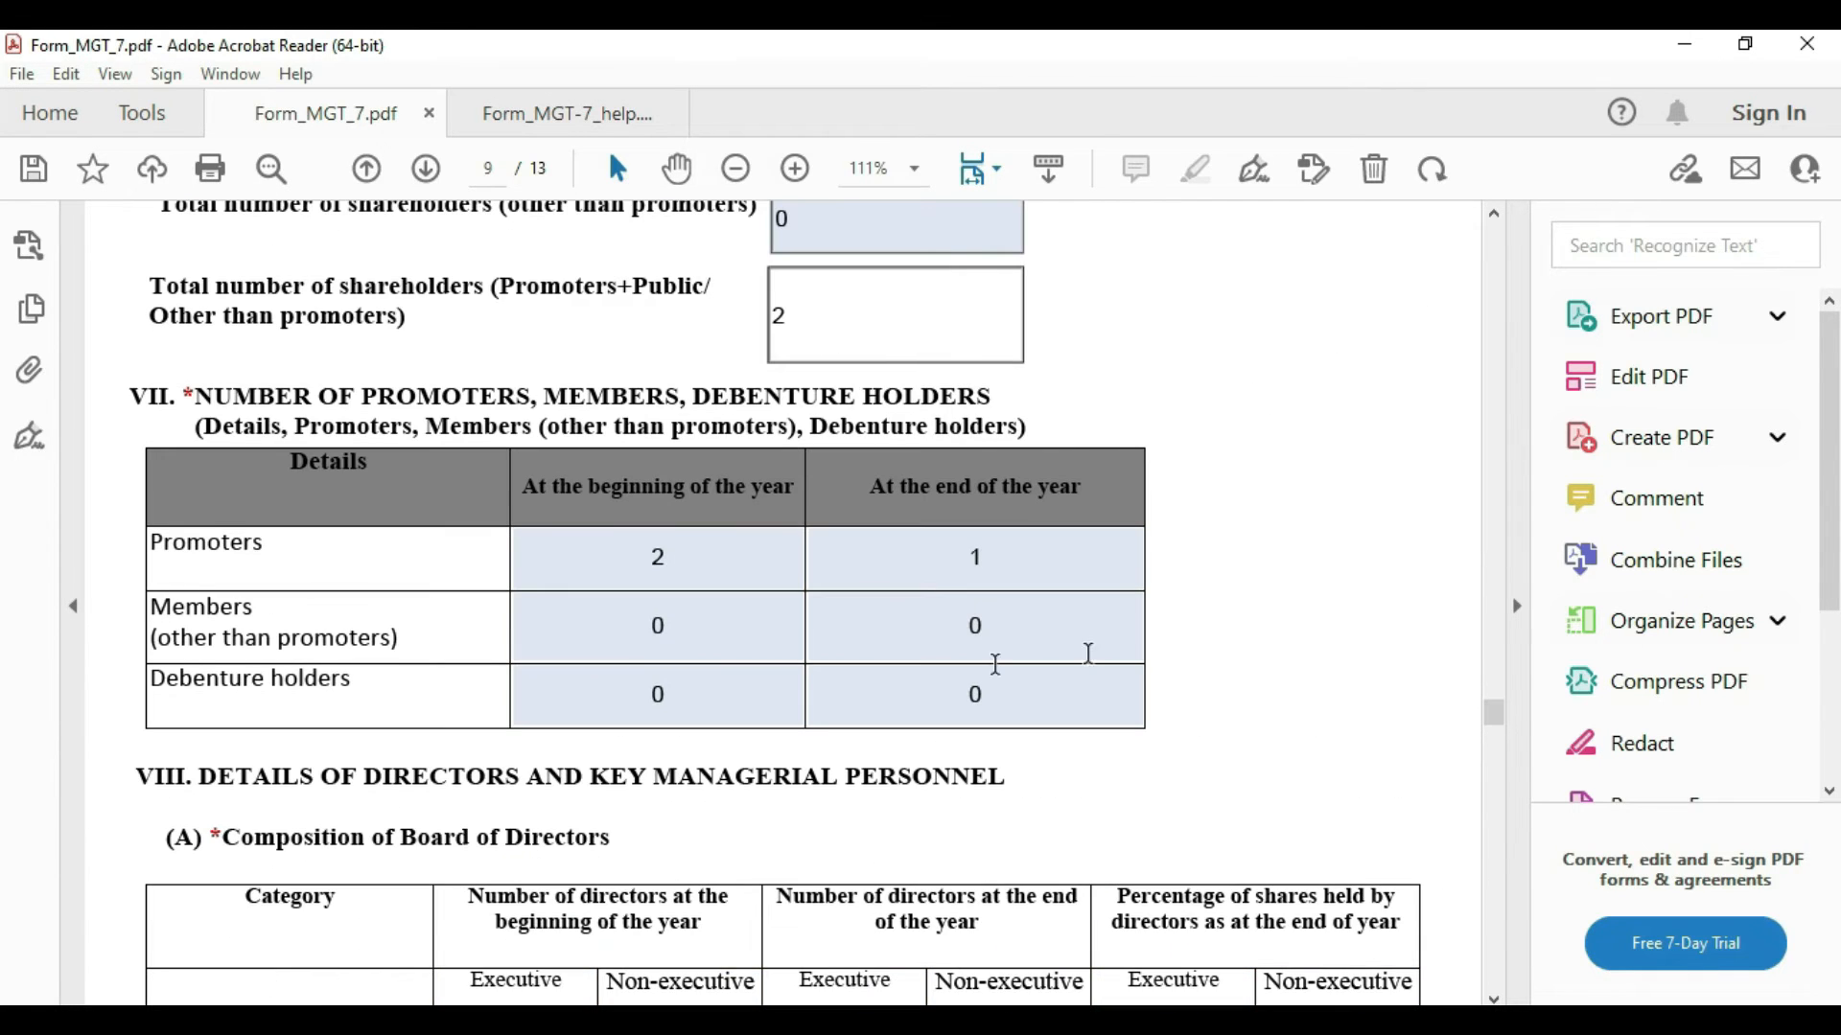
scroll(1030, 661, down, 3)
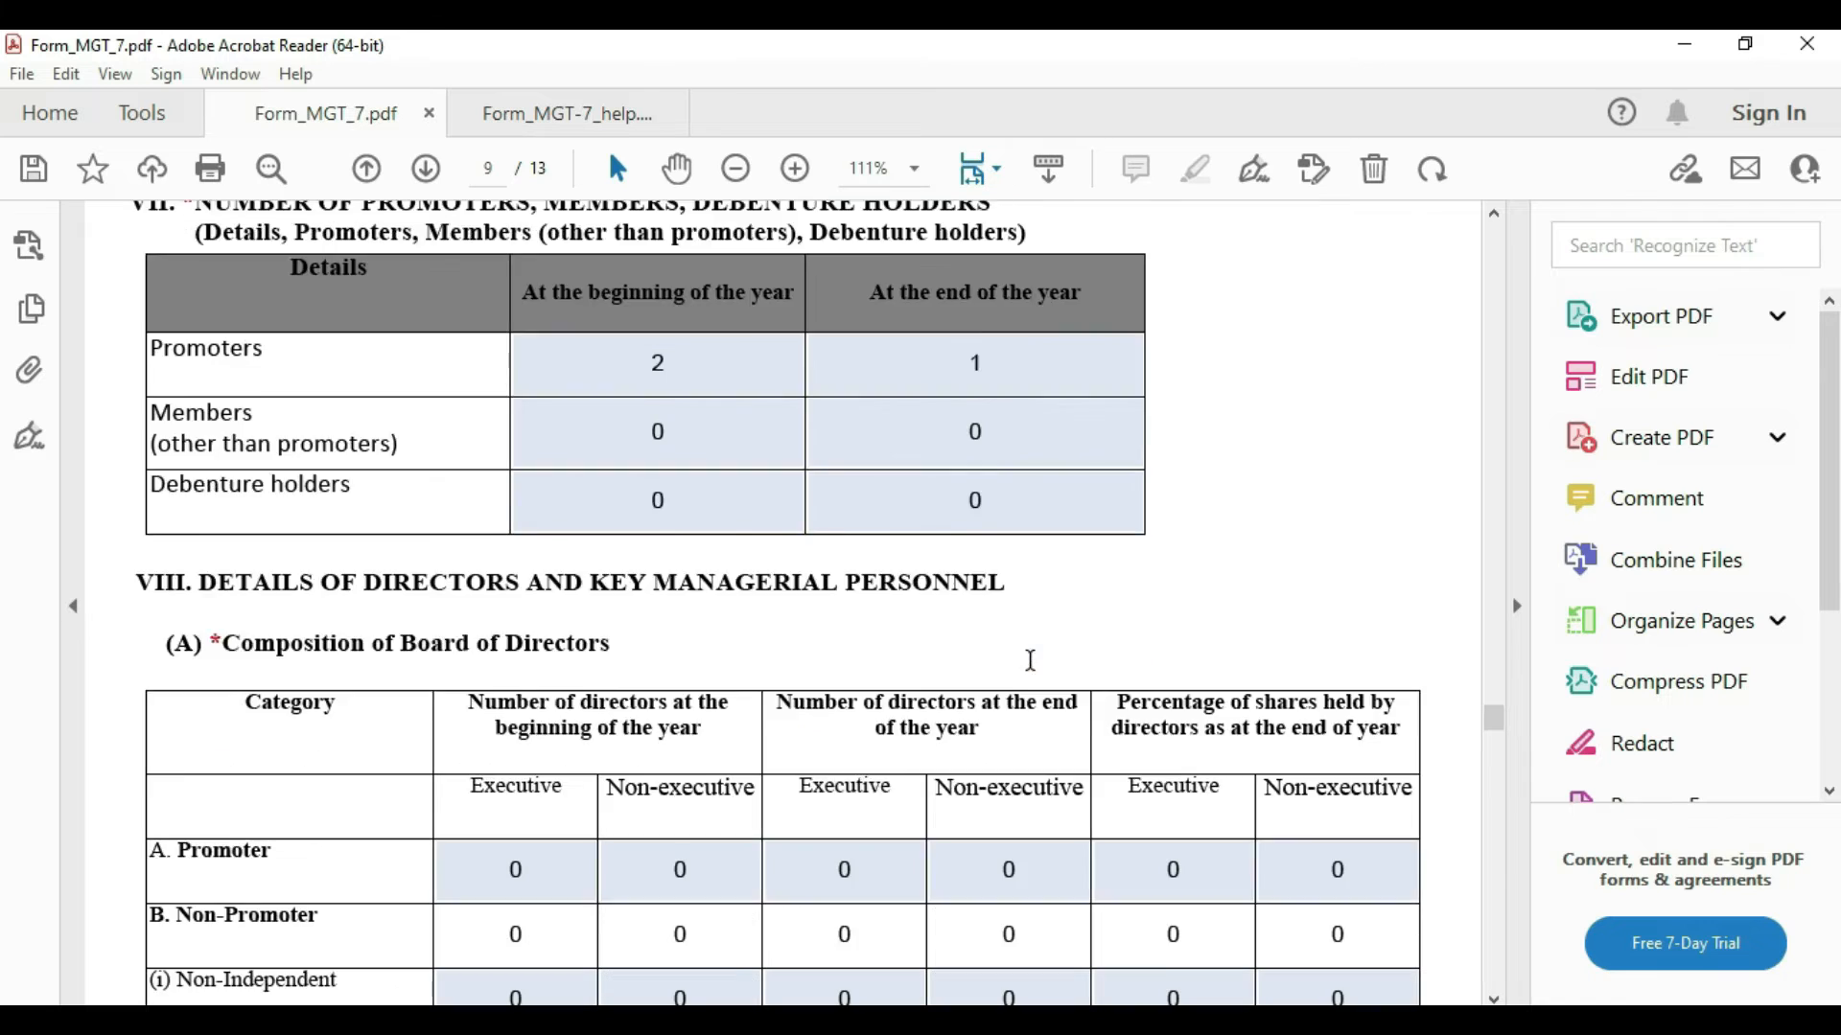
click(762, 347)
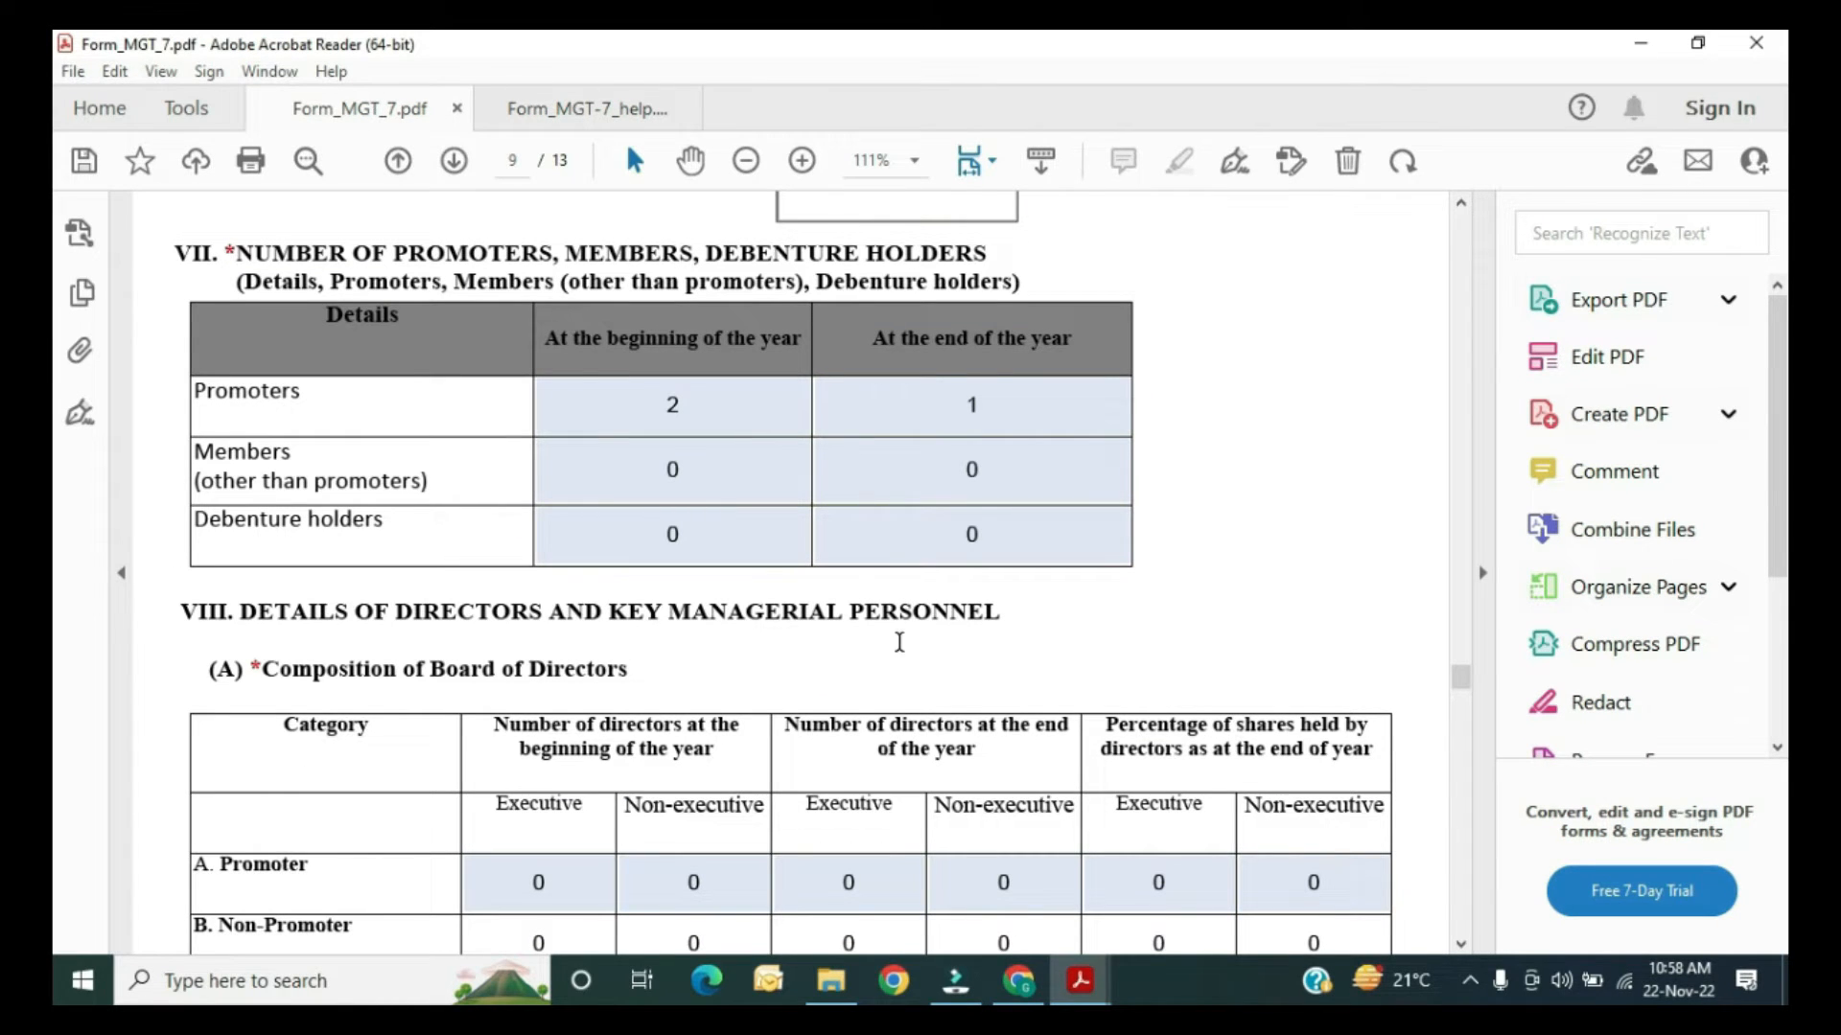
Step: In the Composition of Board of Directors table, set the number of executive promoter directors at the beginning of the year to 2
scroll(1009, 633, down, 1)
scroll(1008, 634, down, 3)
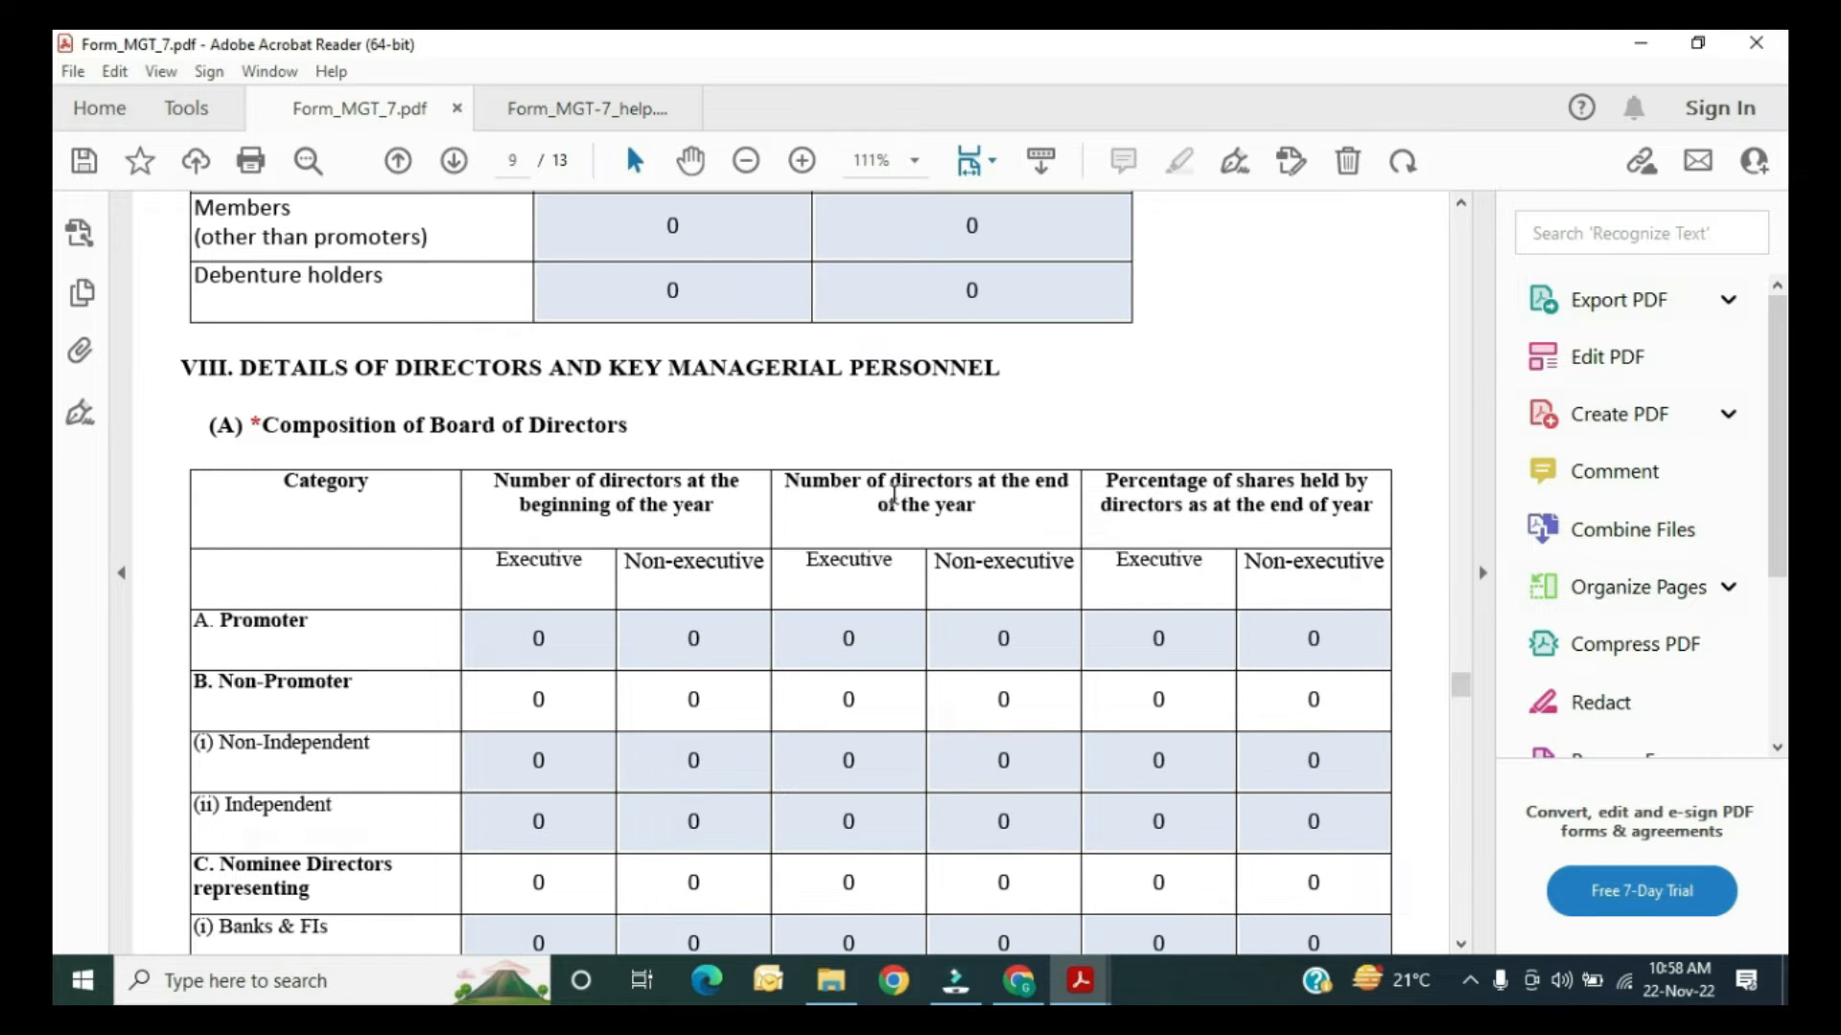
scroll(894, 491, down, 2)
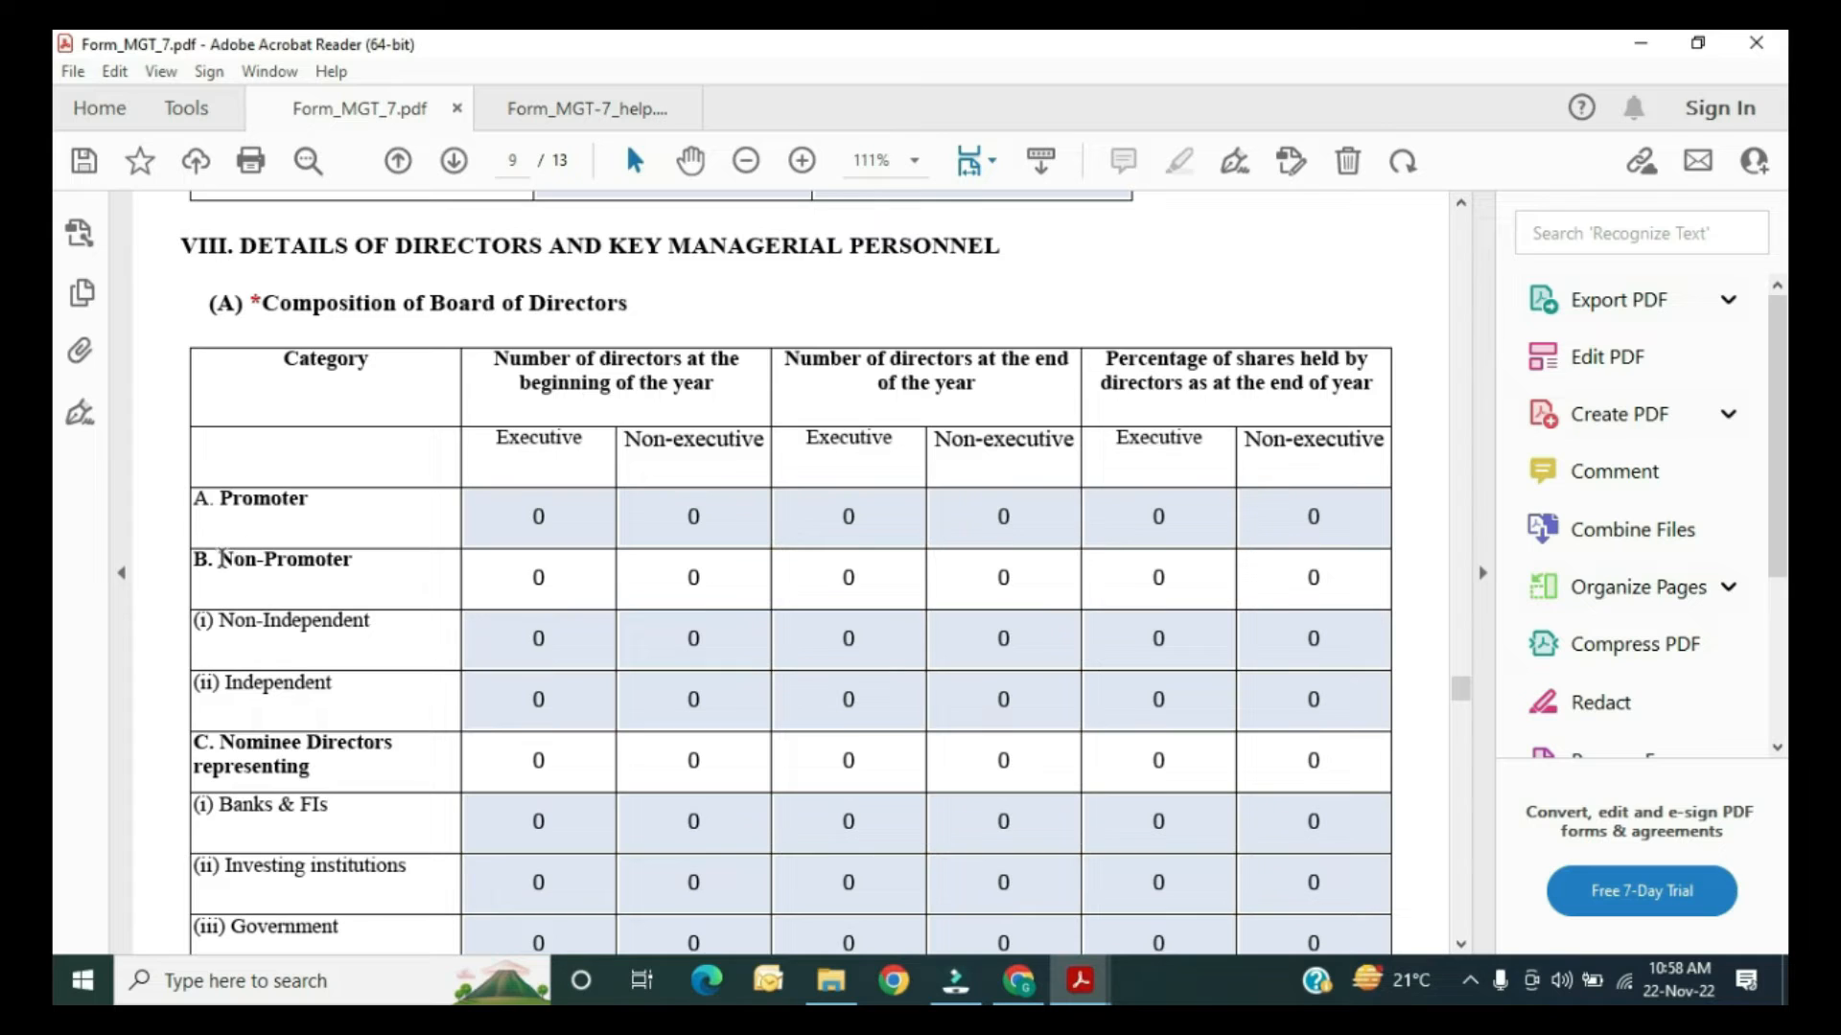
scroll(363, 578, down, 1)
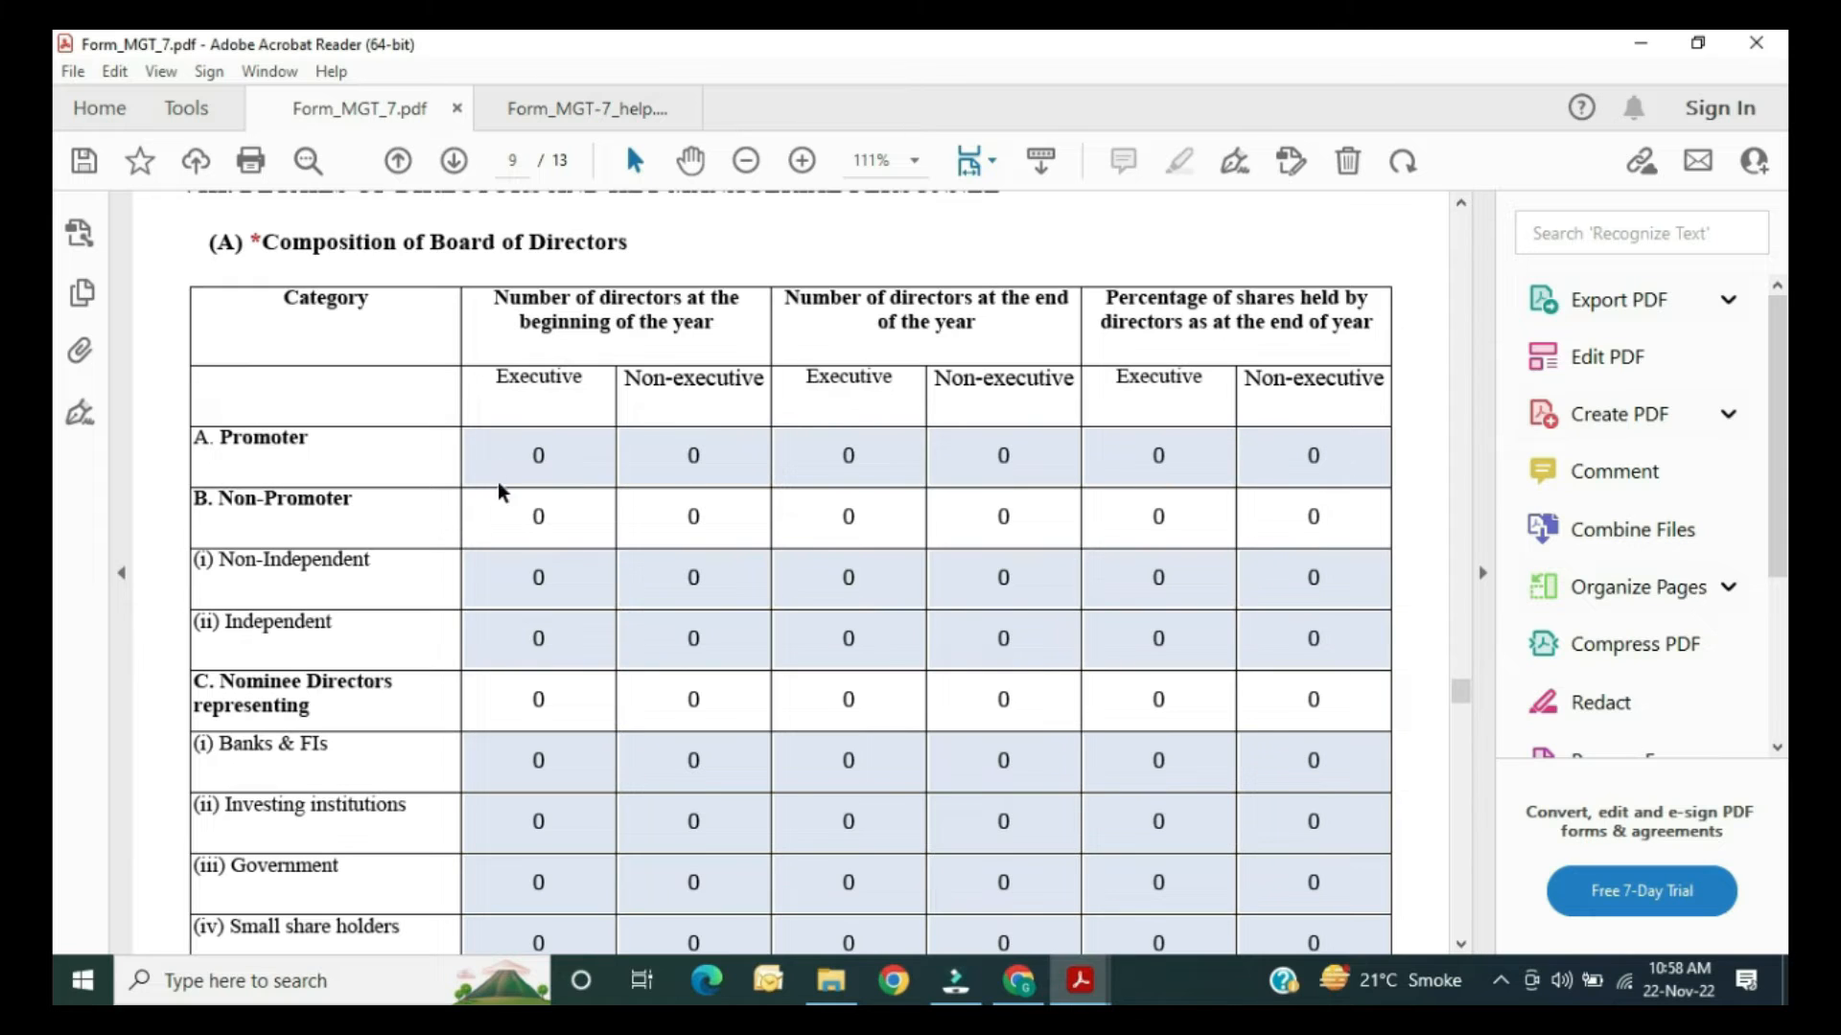
click(559, 454)
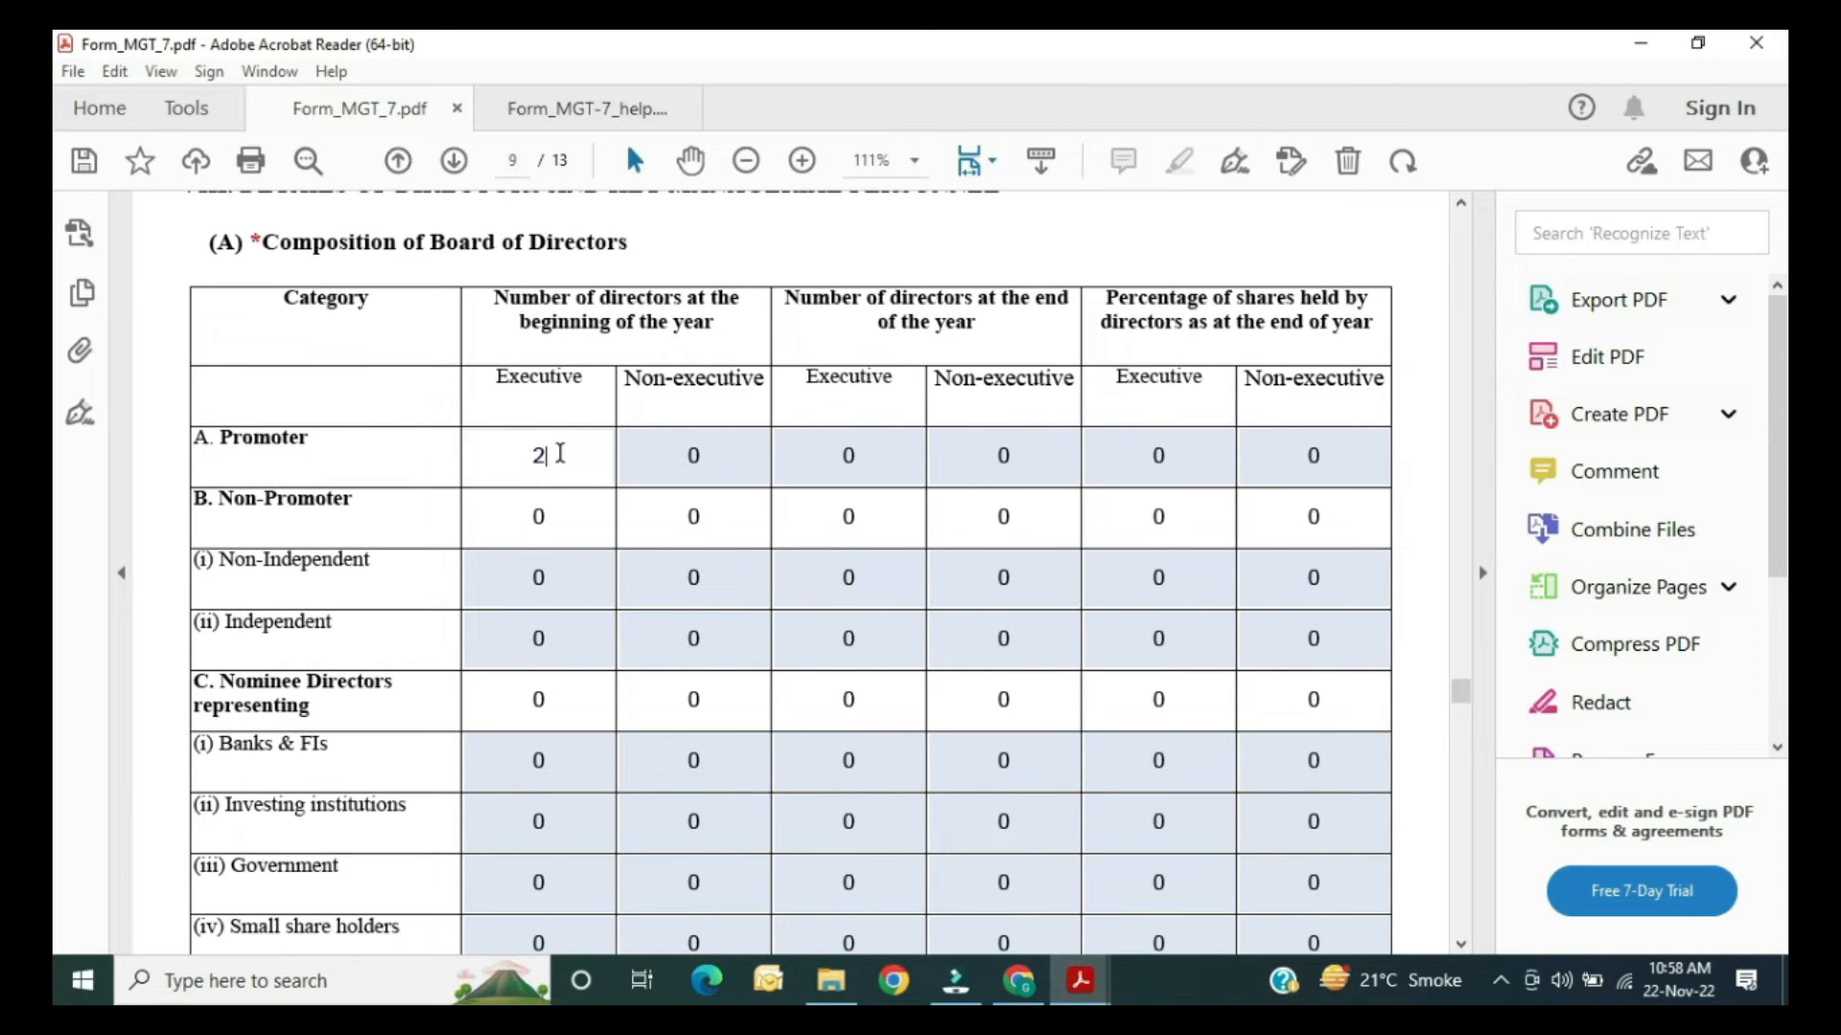
scroll(560, 454, up, 5)
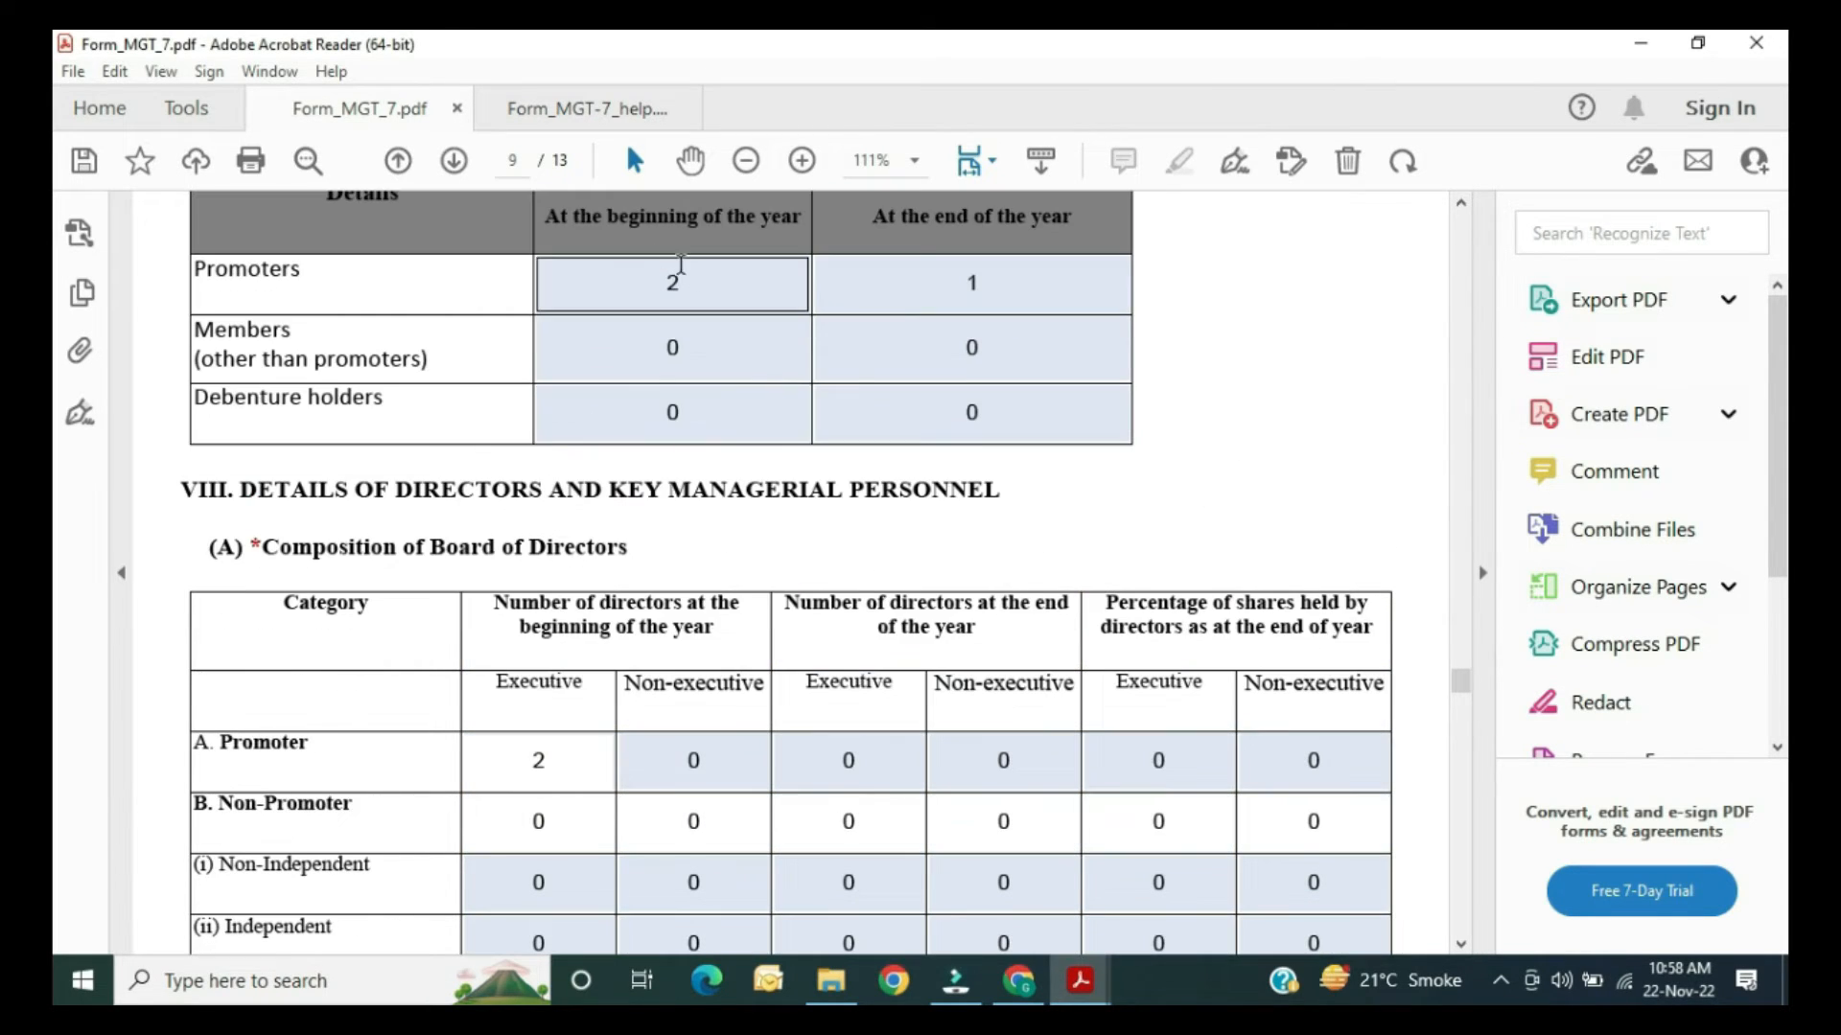
scroll(971, 395, down, 4)
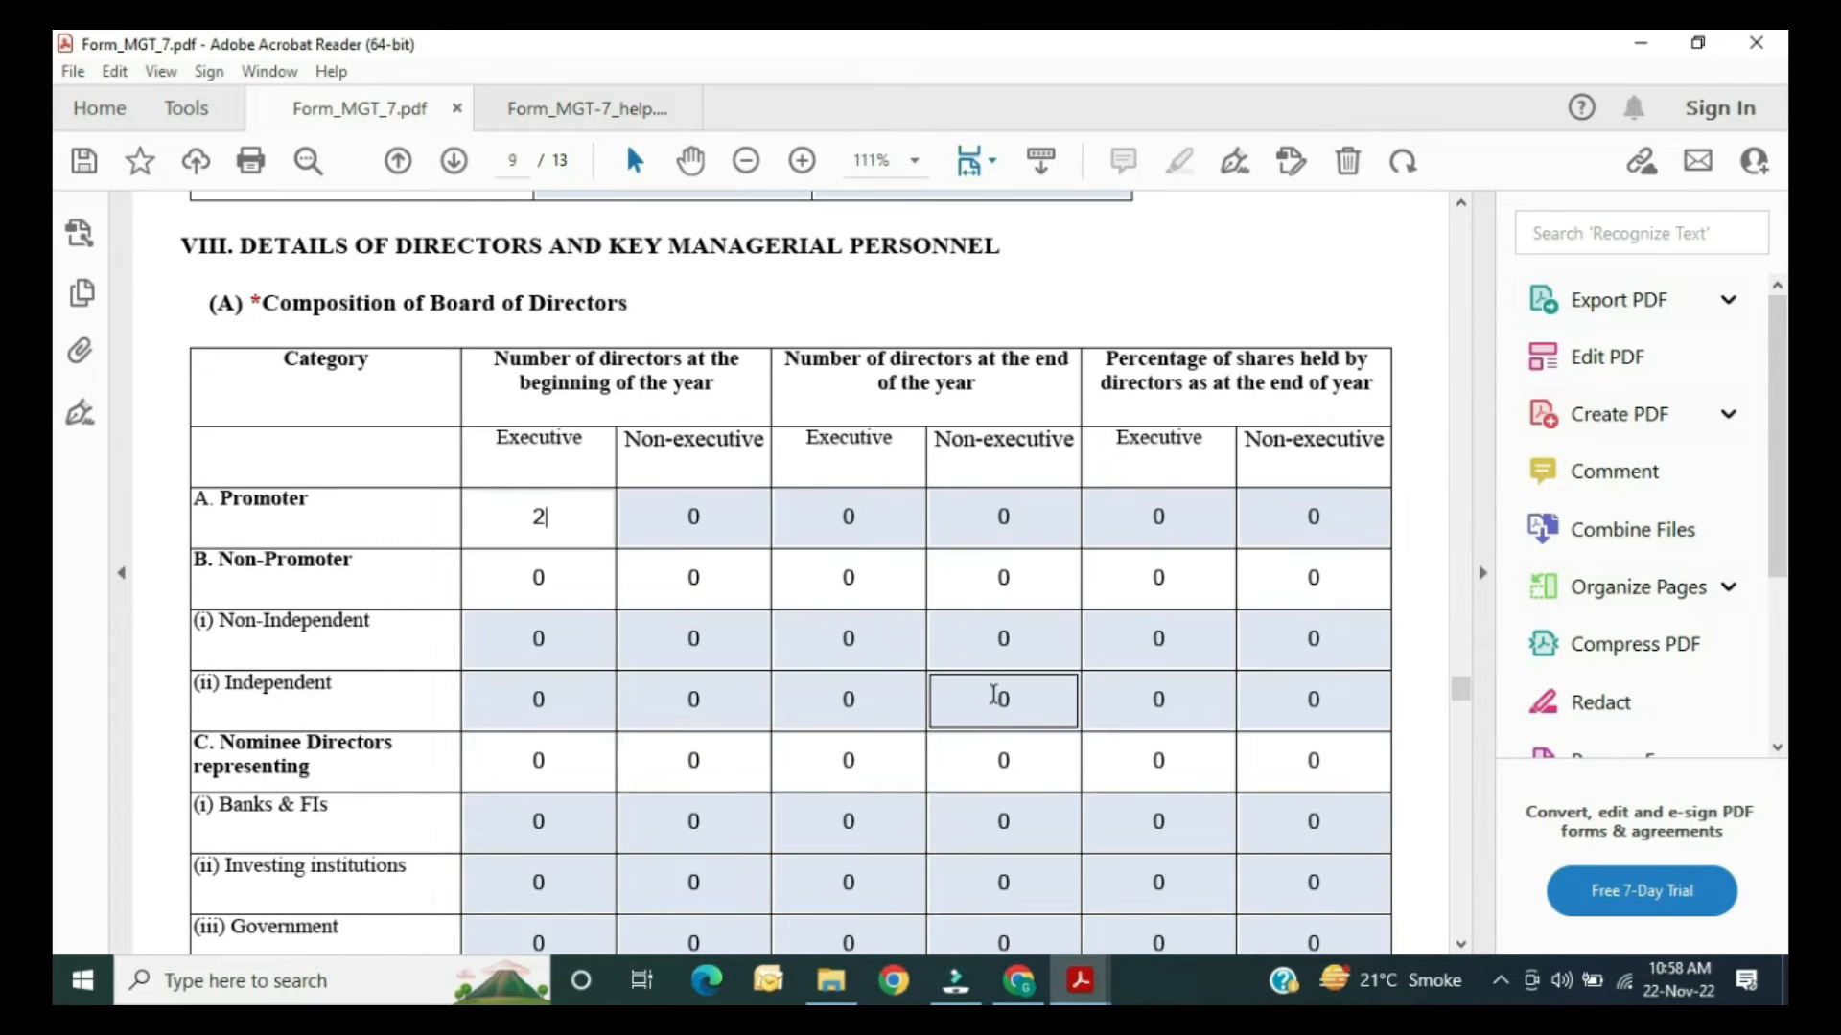
Step: For executive promoter directors at the end of the year, set the number to 1 and the percentage of shares held to 100
click(832, 514)
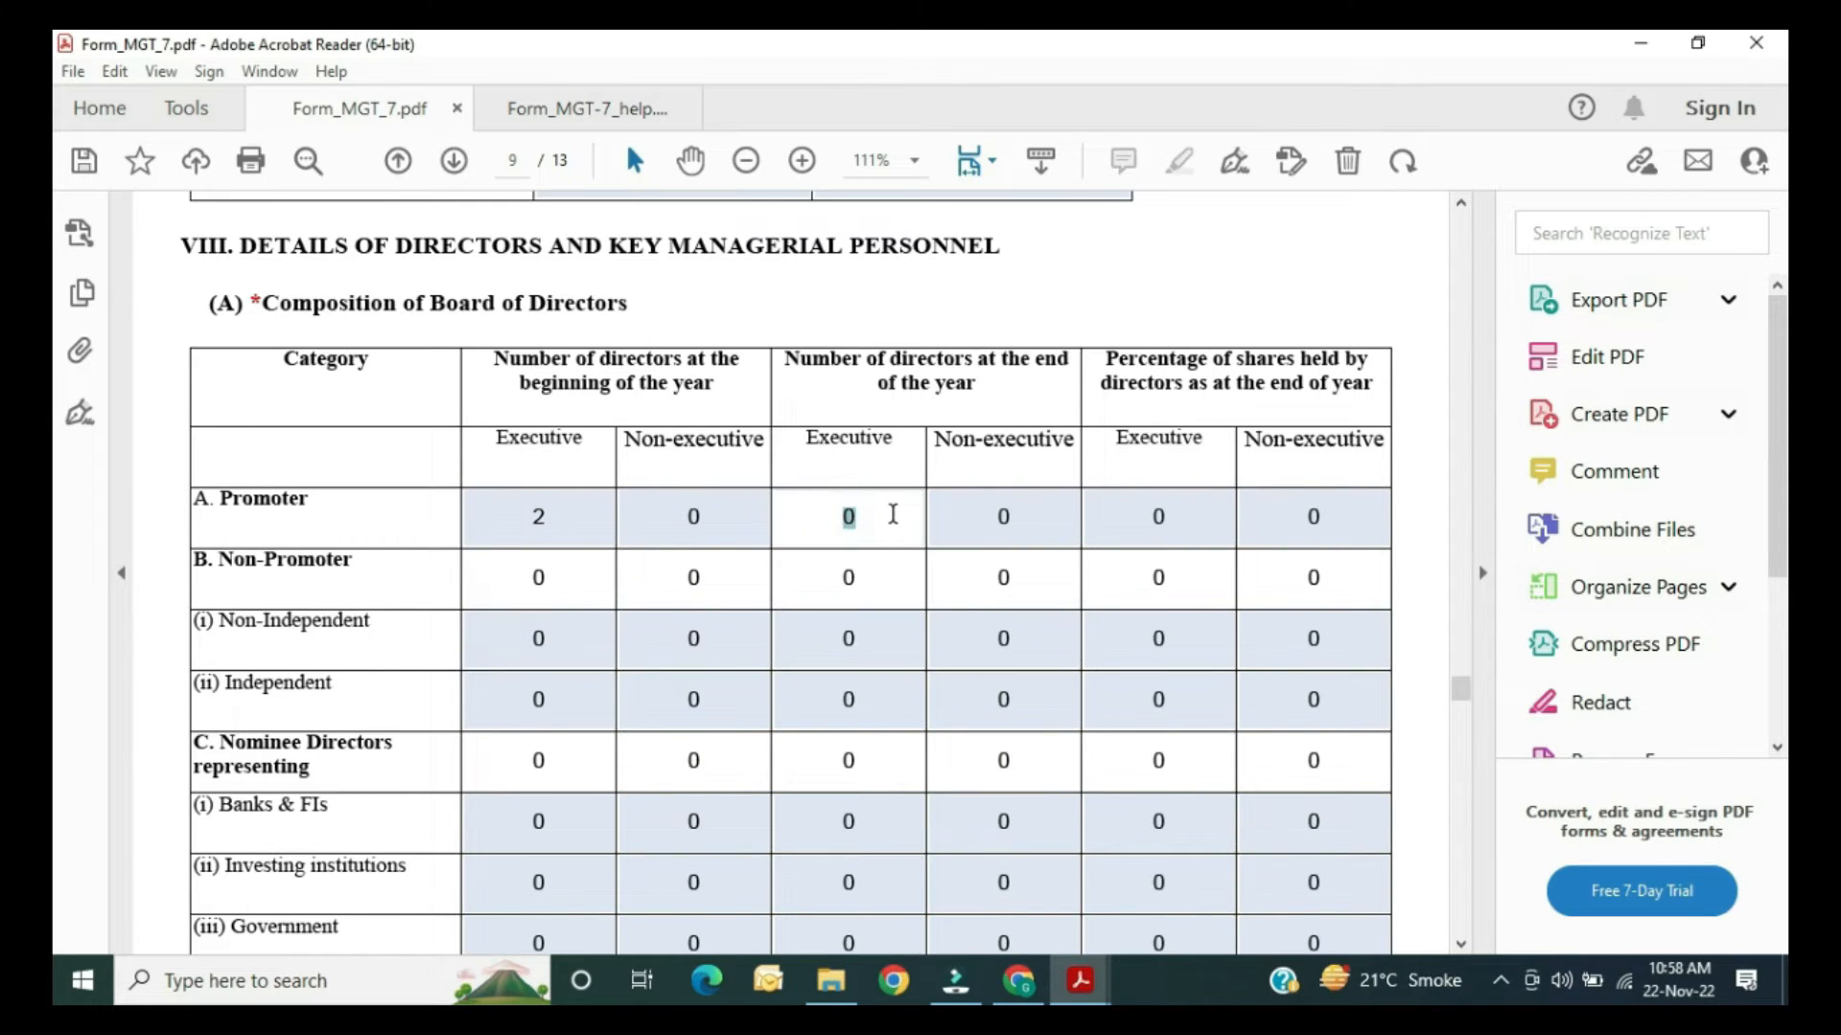
text(1)
click(1102, 268)
click(1139, 522)
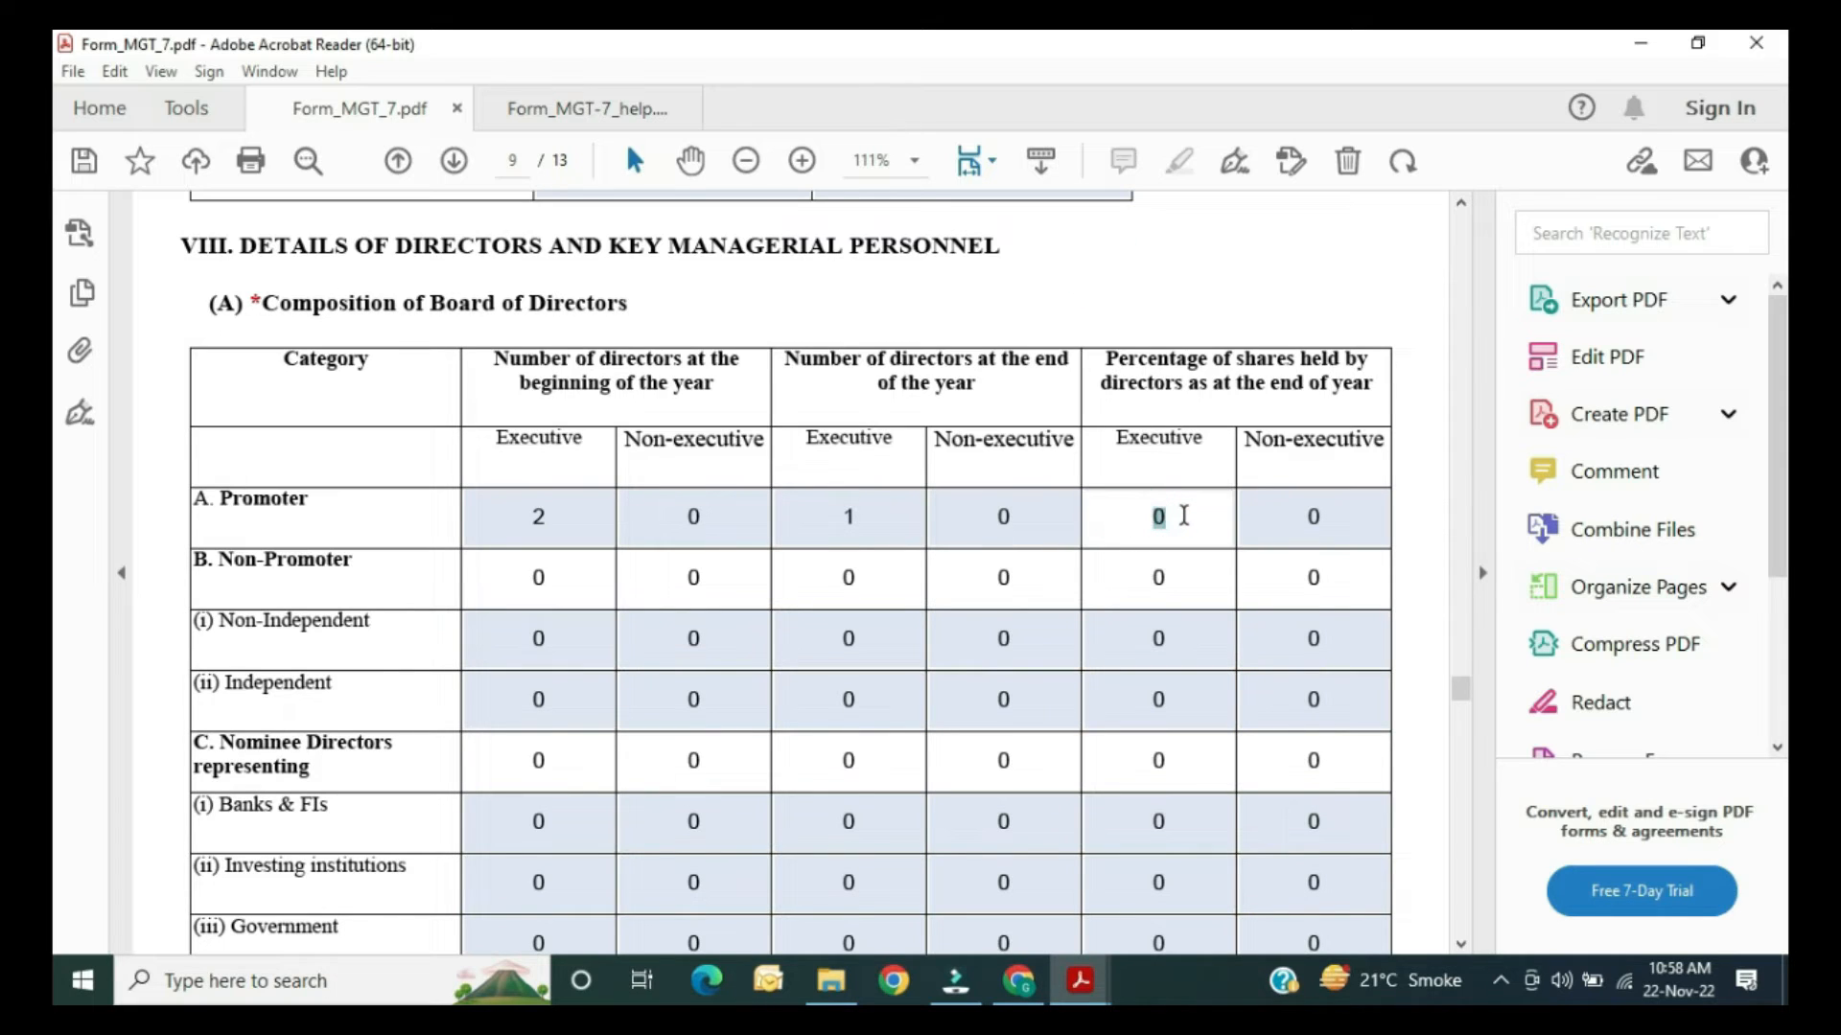
text(100)
click(1275, 321)
Step: Set the number of directors and key managerial personnel as on the financial year end date to 2
scroll(1236, 393, down, 3)
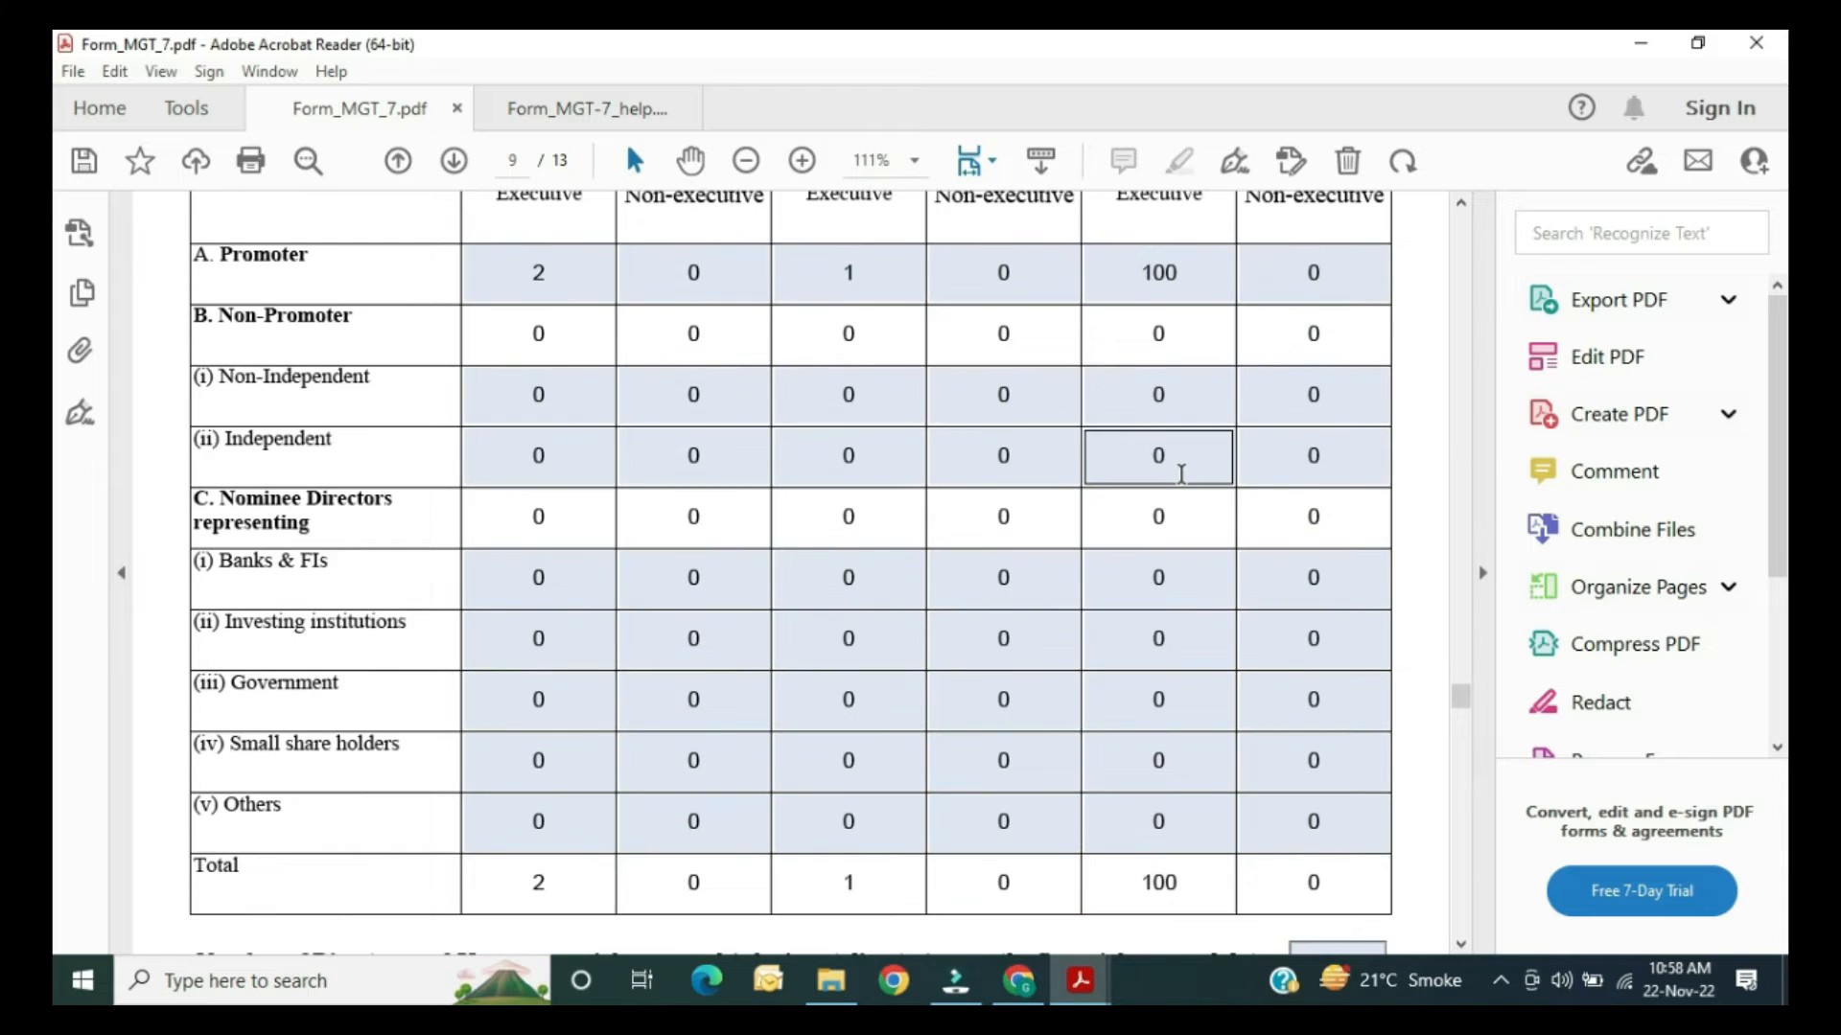
scroll(1181, 473, down, 3)
scroll(1068, 464, down, 3)
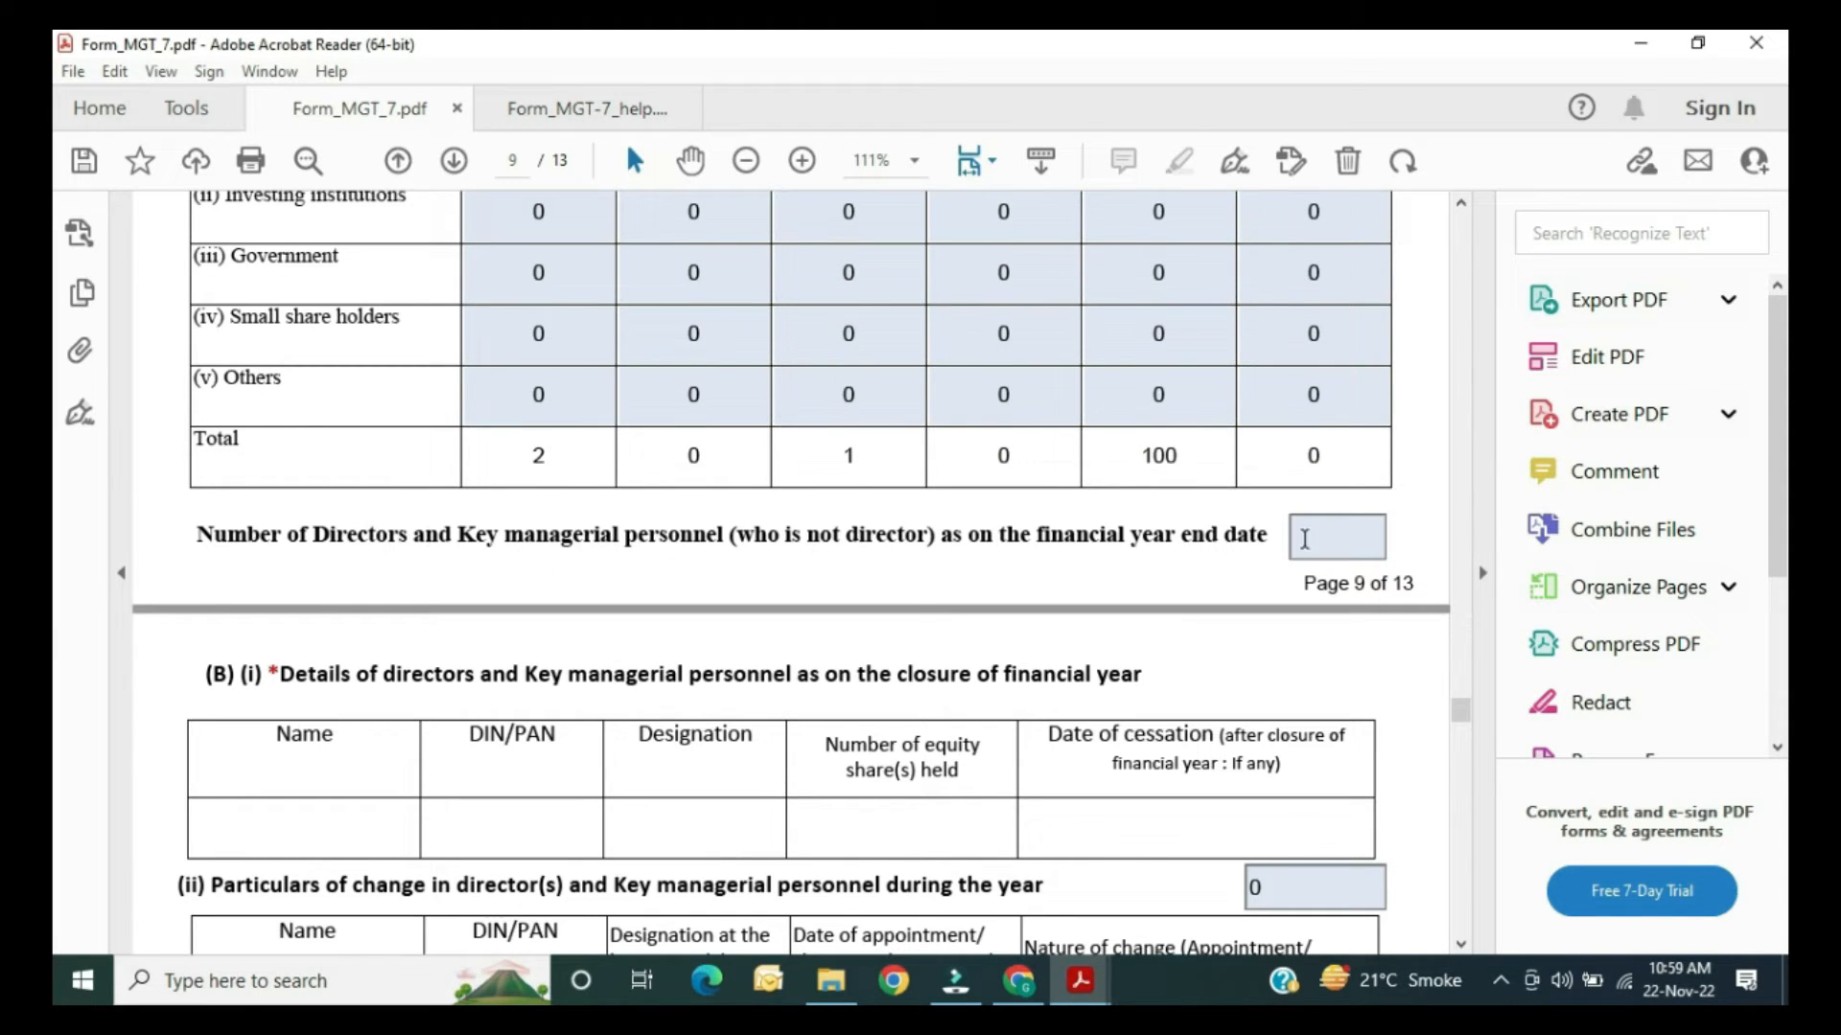
click(1312, 537)
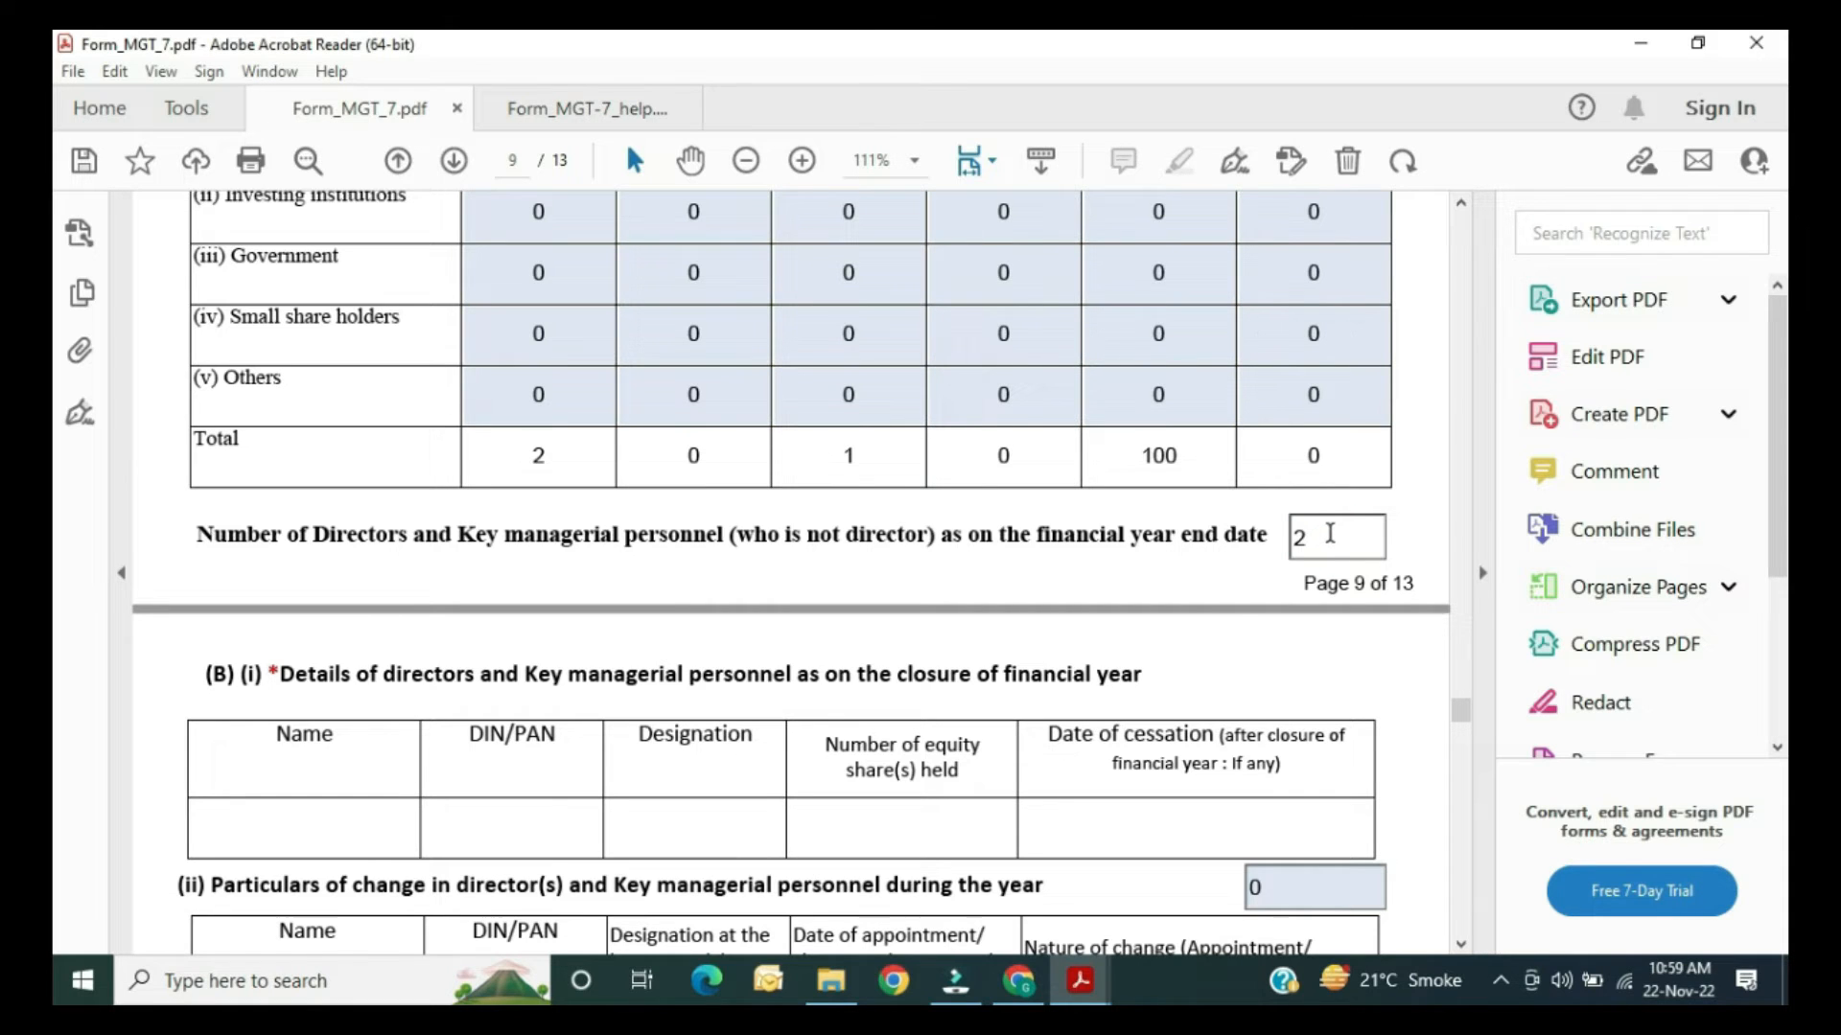
text(2)
click(1195, 623)
Step: In table (B)(i), enter the first director's name and try to fill in the DIN/PAN
scroll(668, 561, down, 5)
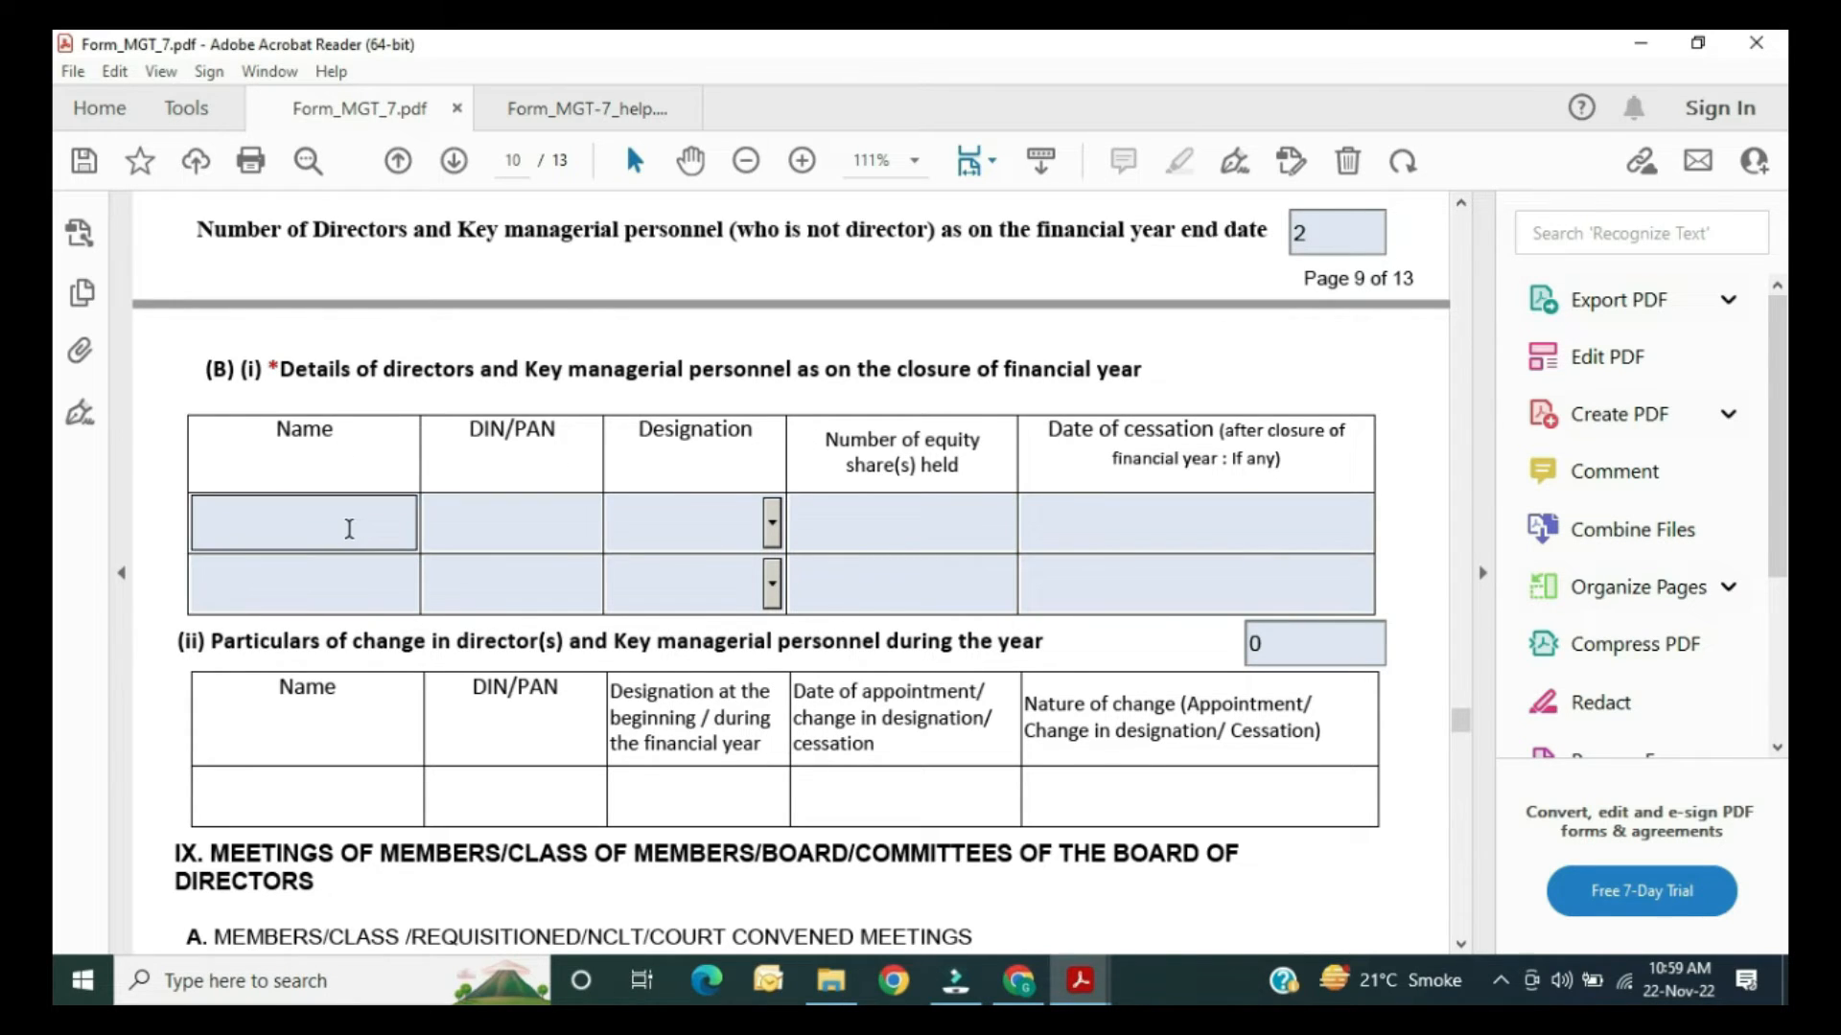
click(345, 524)
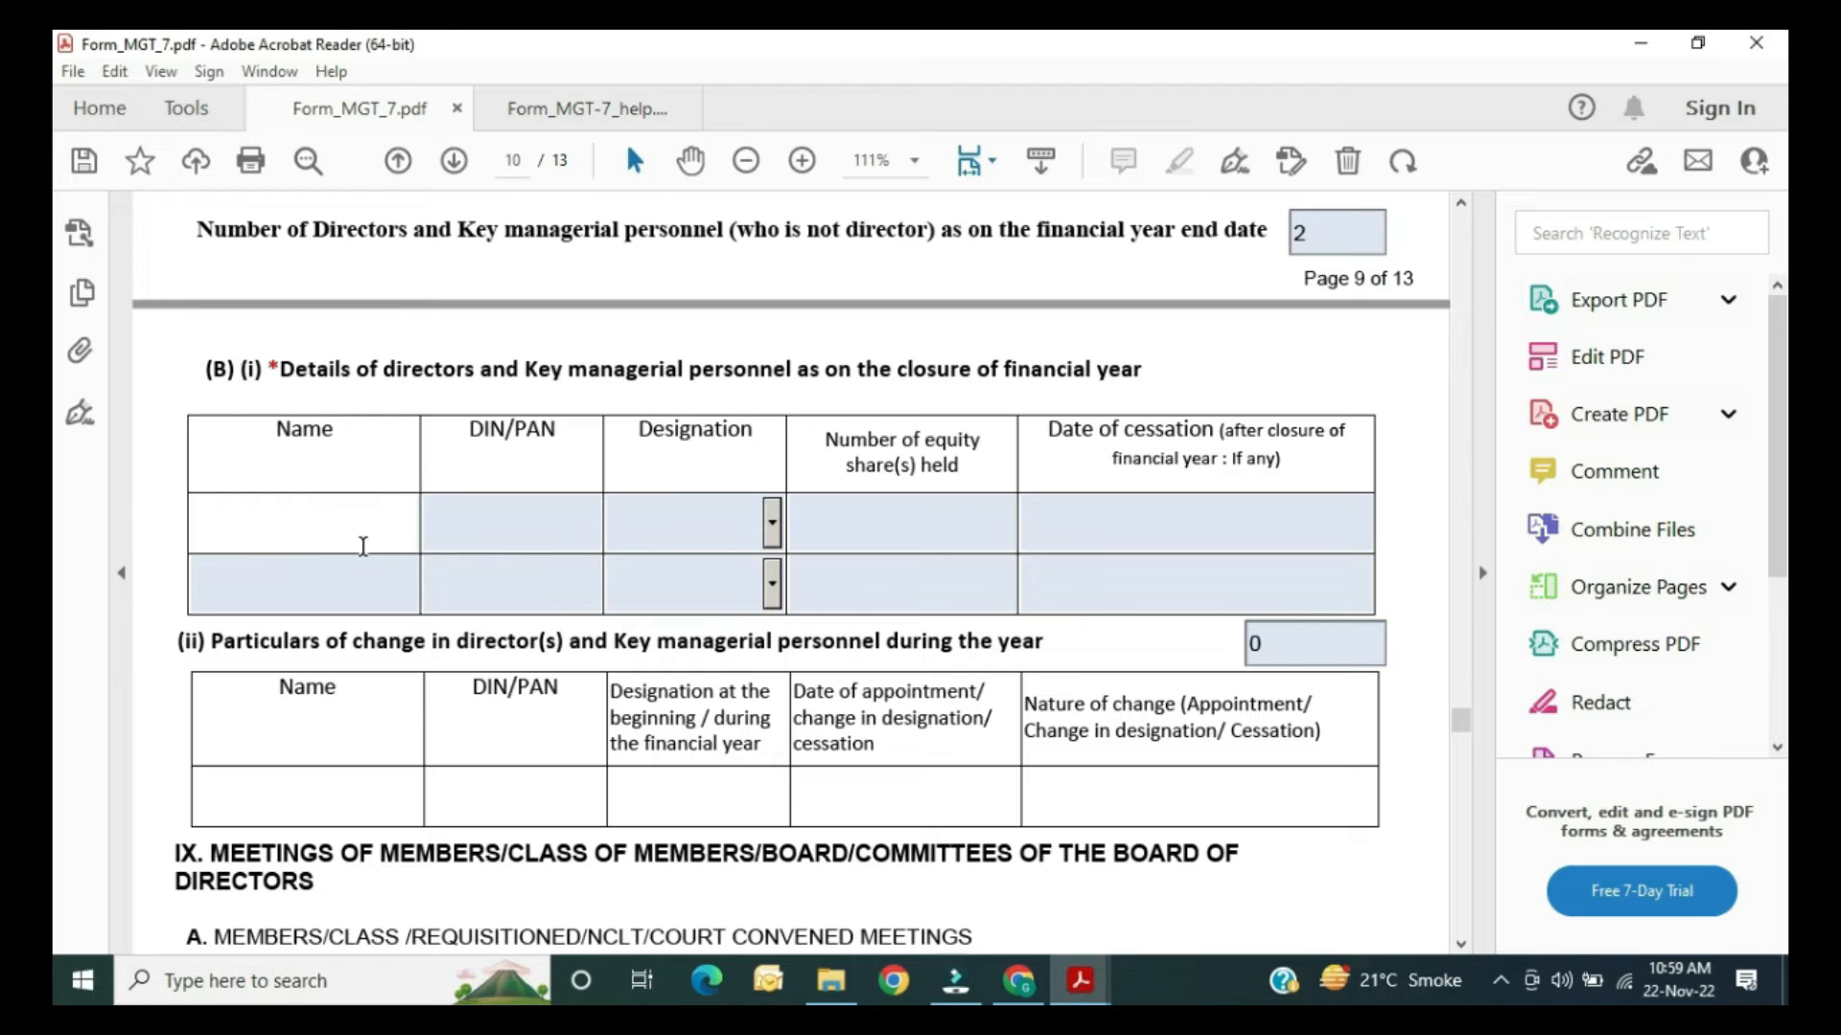
text([blurred])
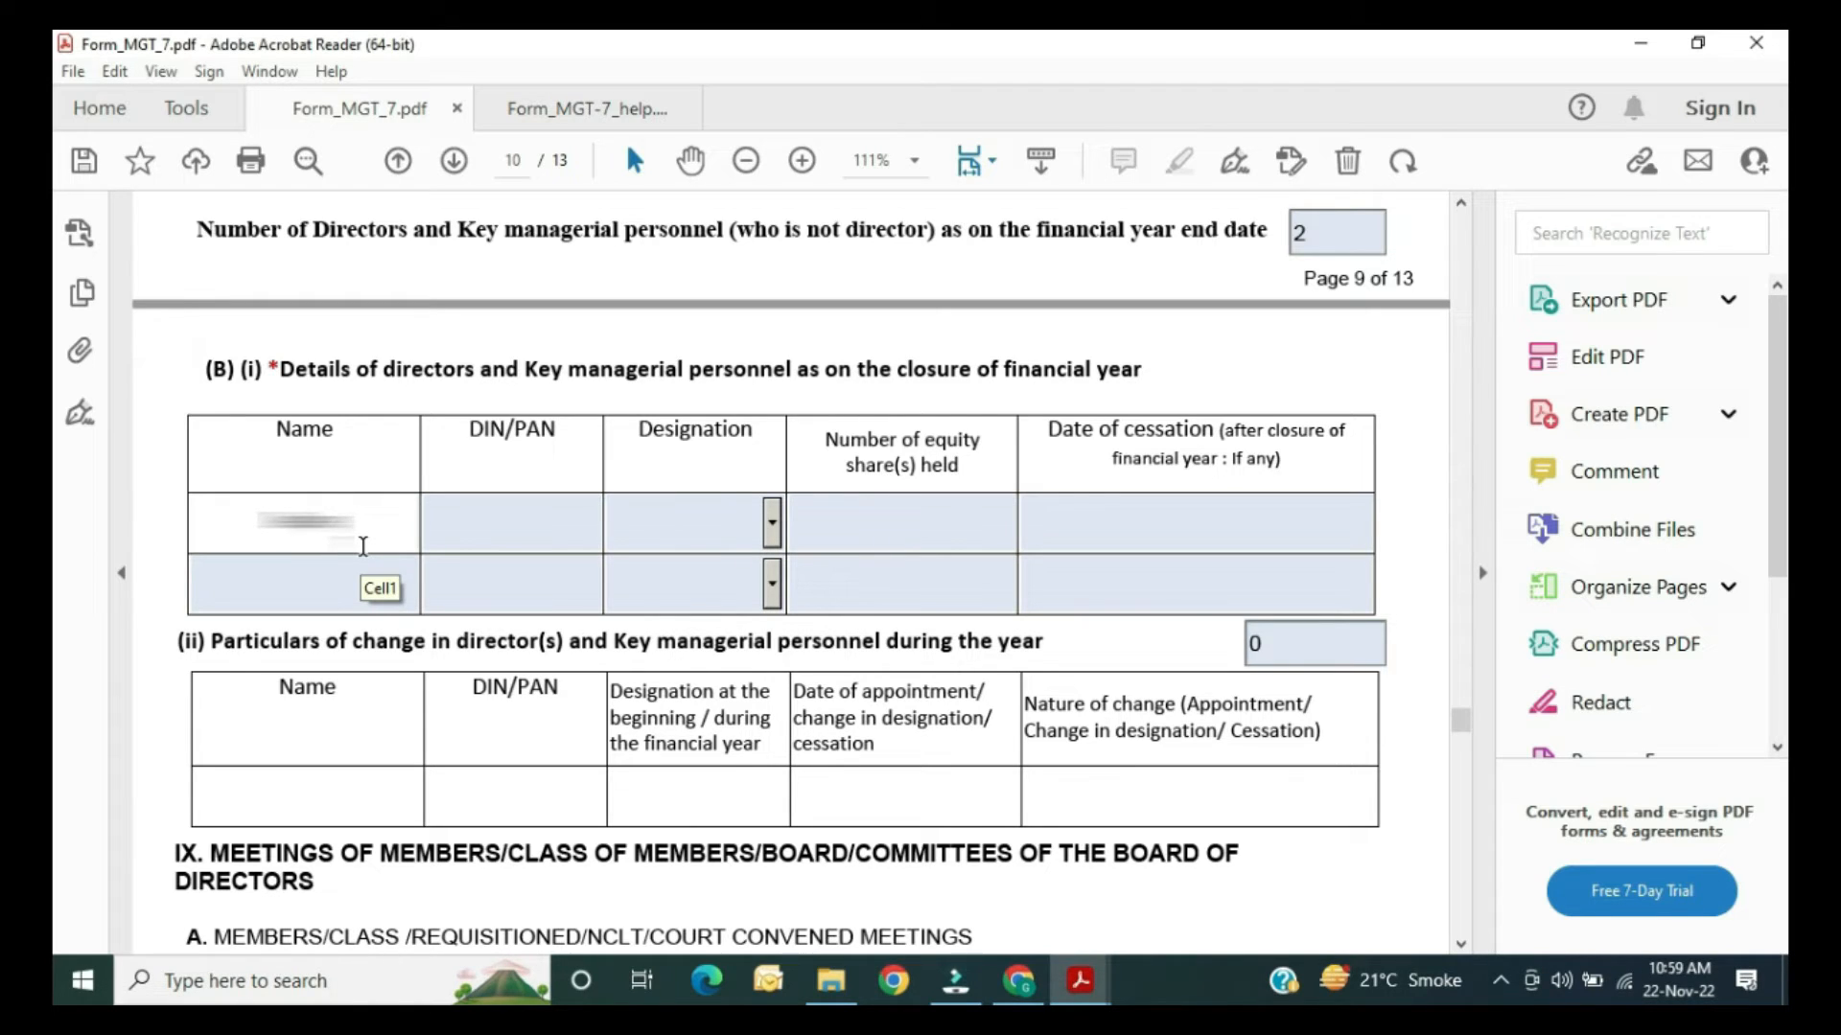
key(Tab)
text([blurred])
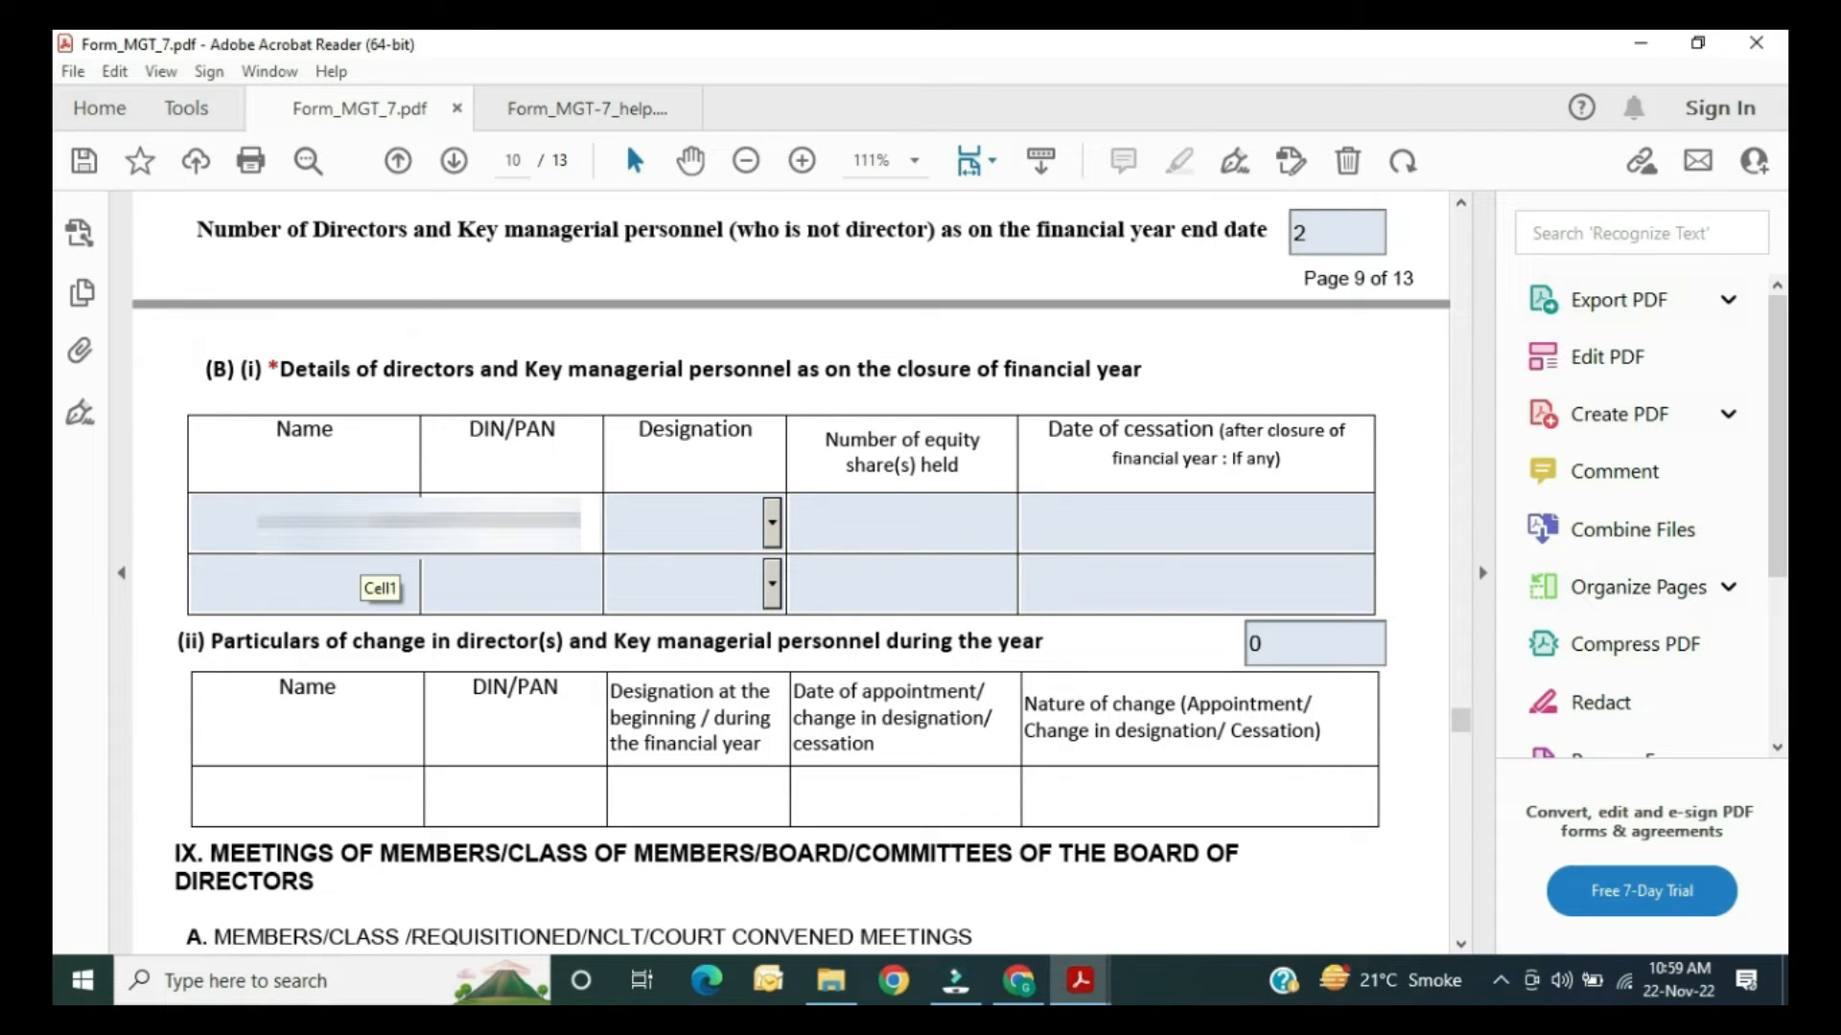
key(Tab)
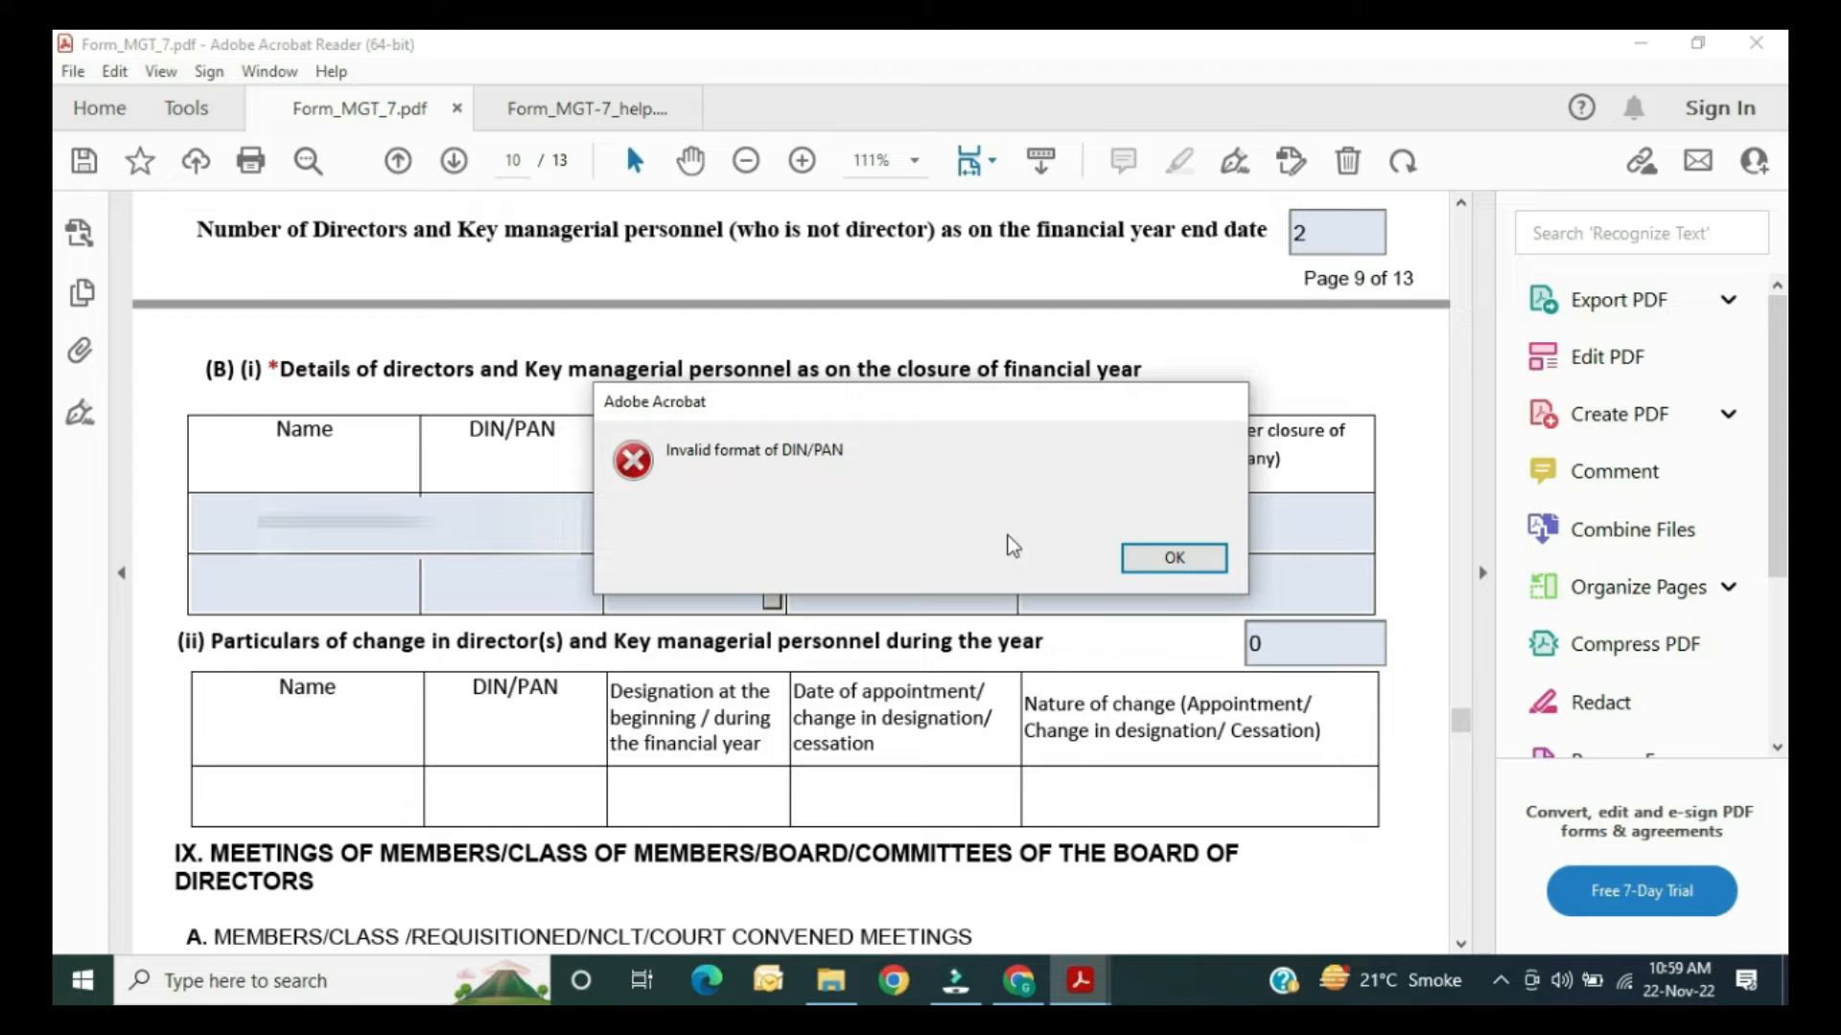
click(1177, 563)
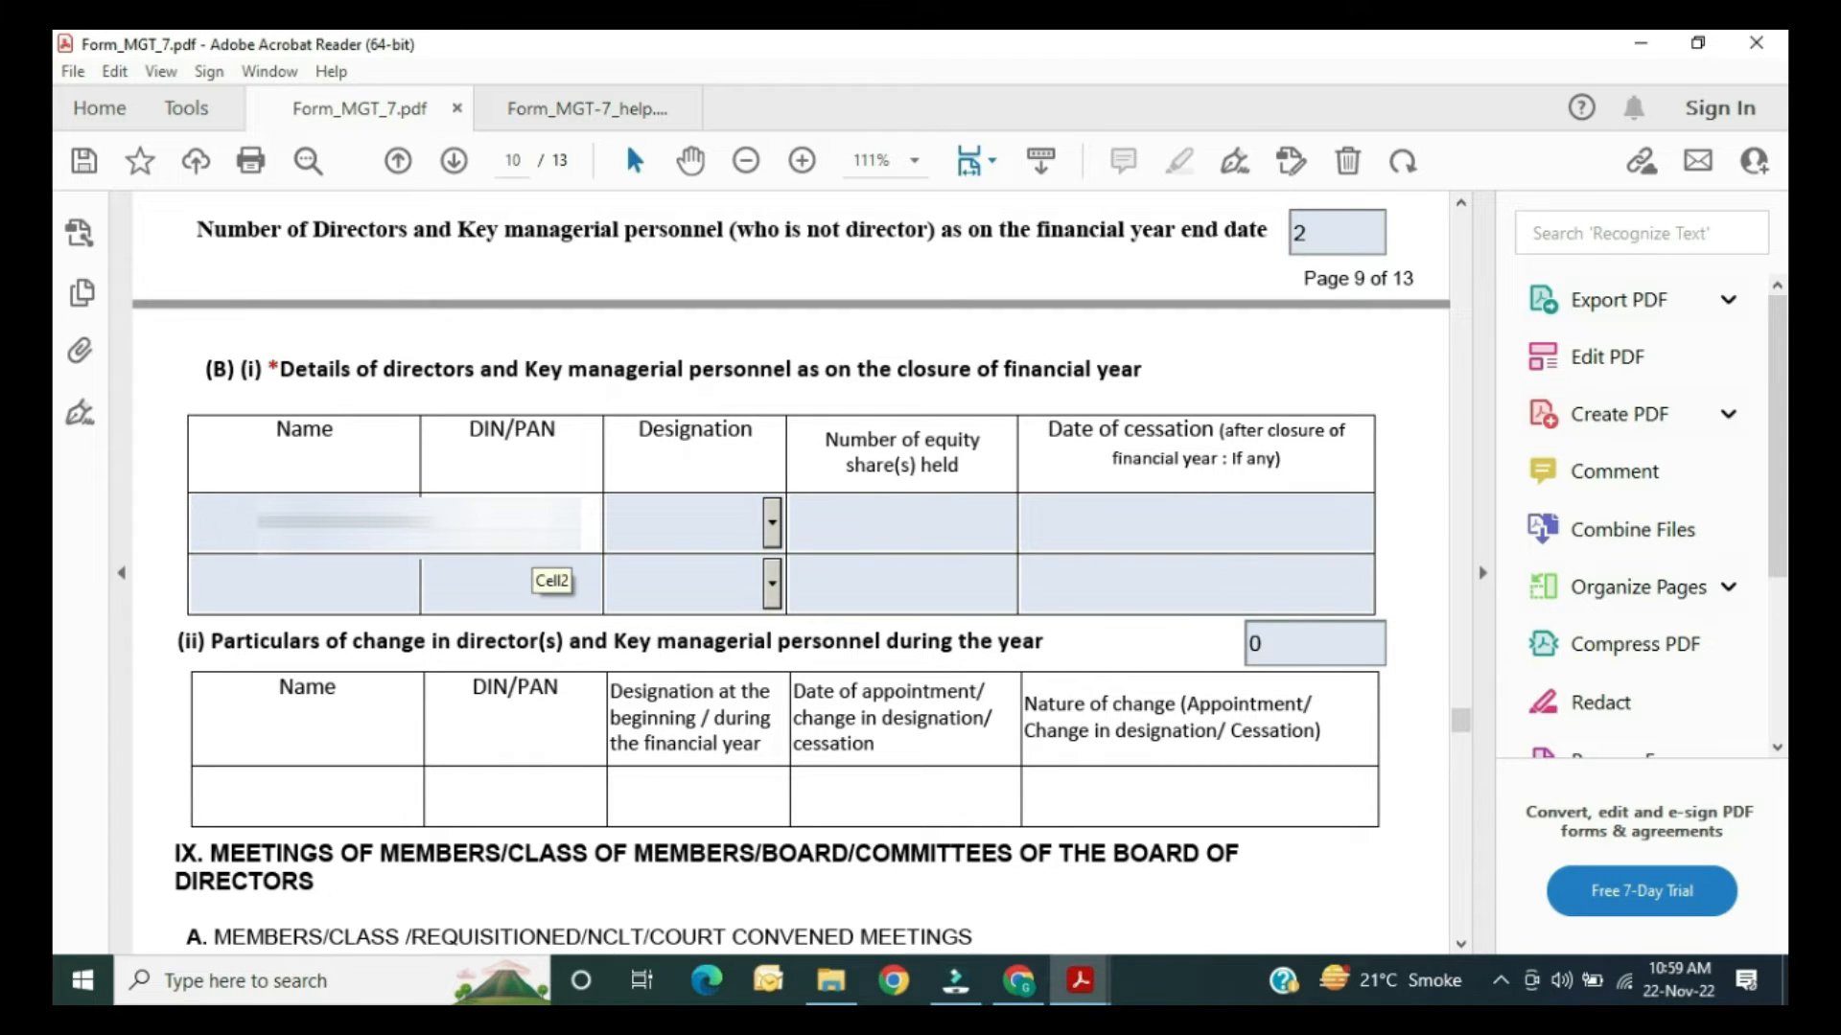
Step: Choose Director as the first person's designation and set the equity shares held to 5000 in both rows
click(772, 522)
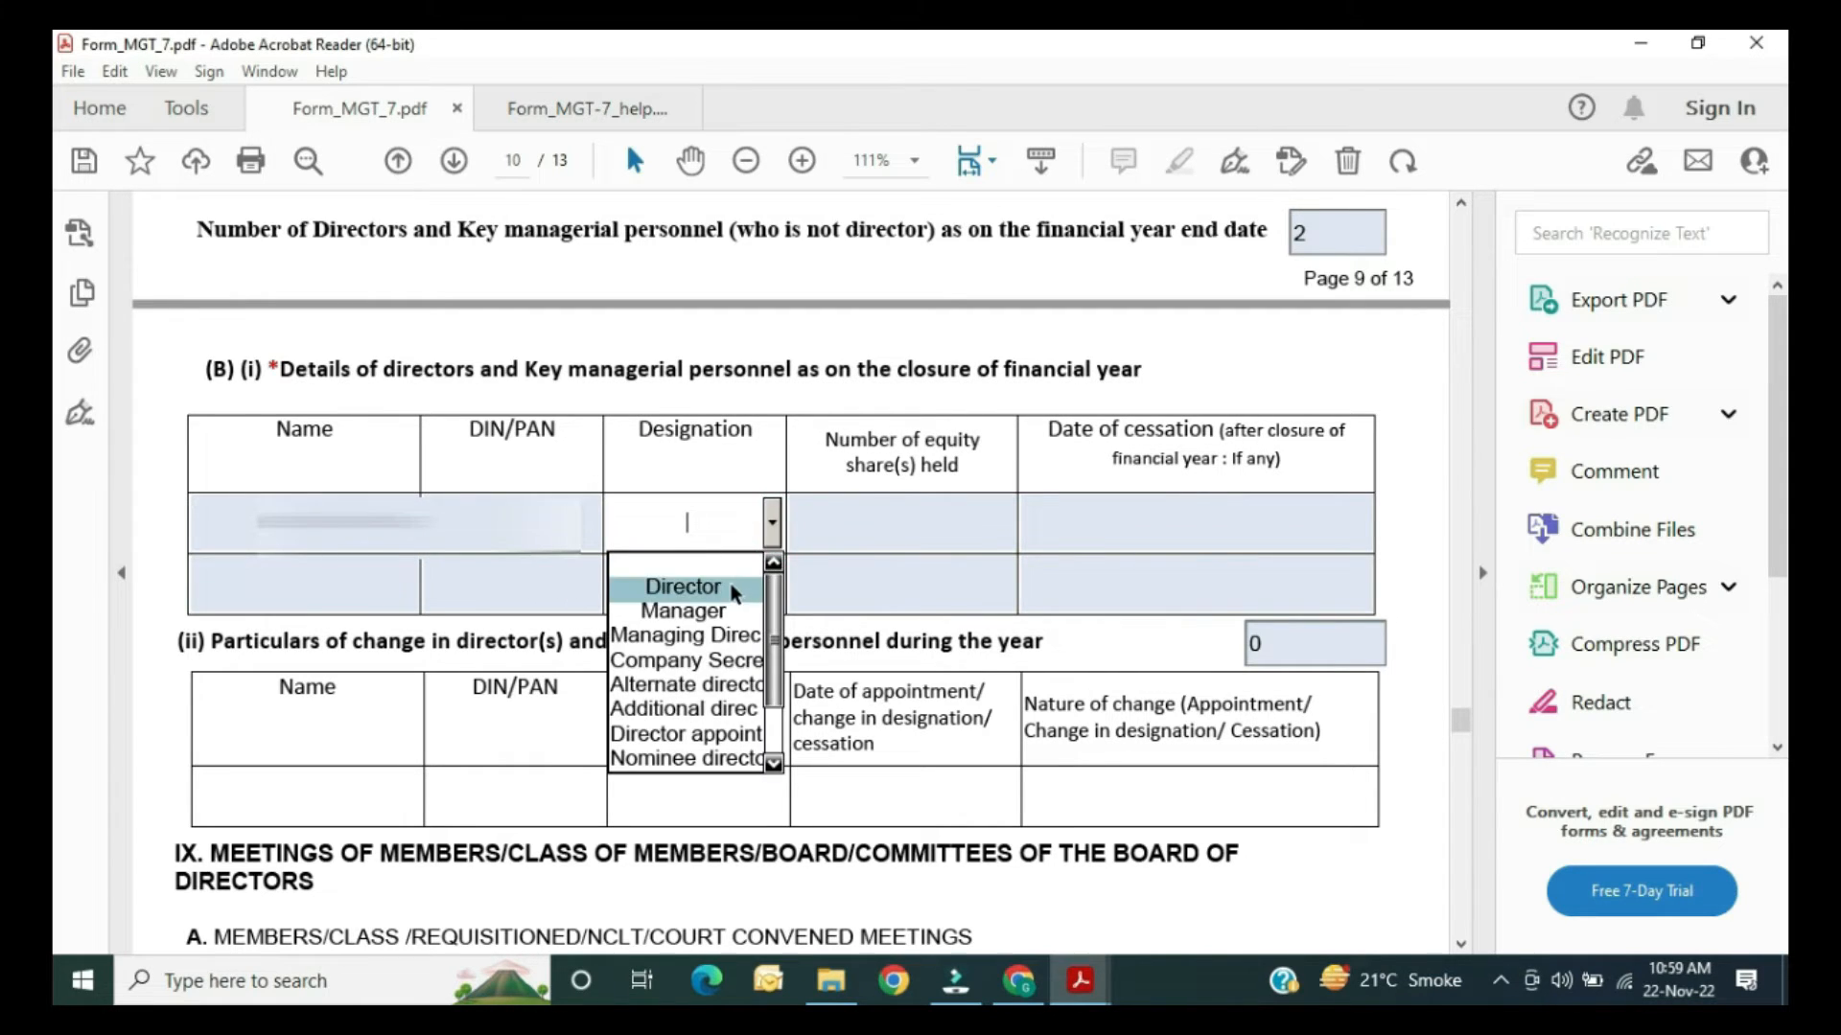
click(732, 588)
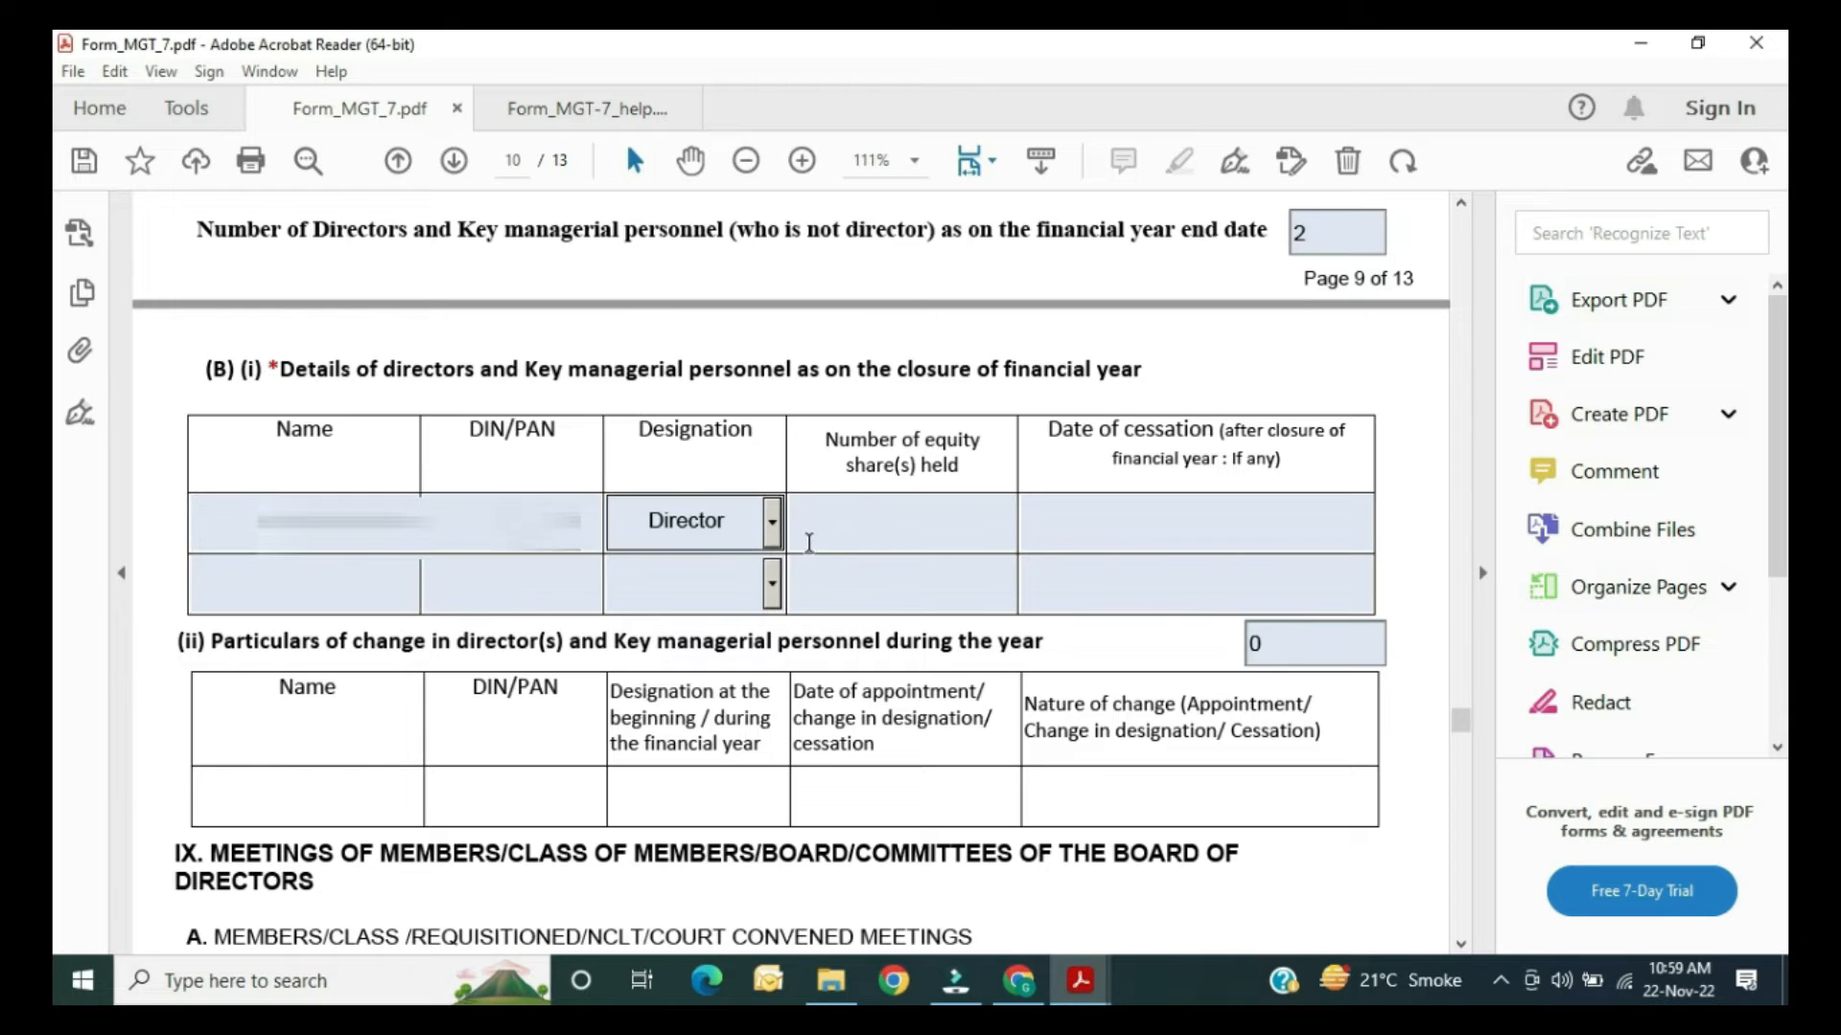
click(809, 542)
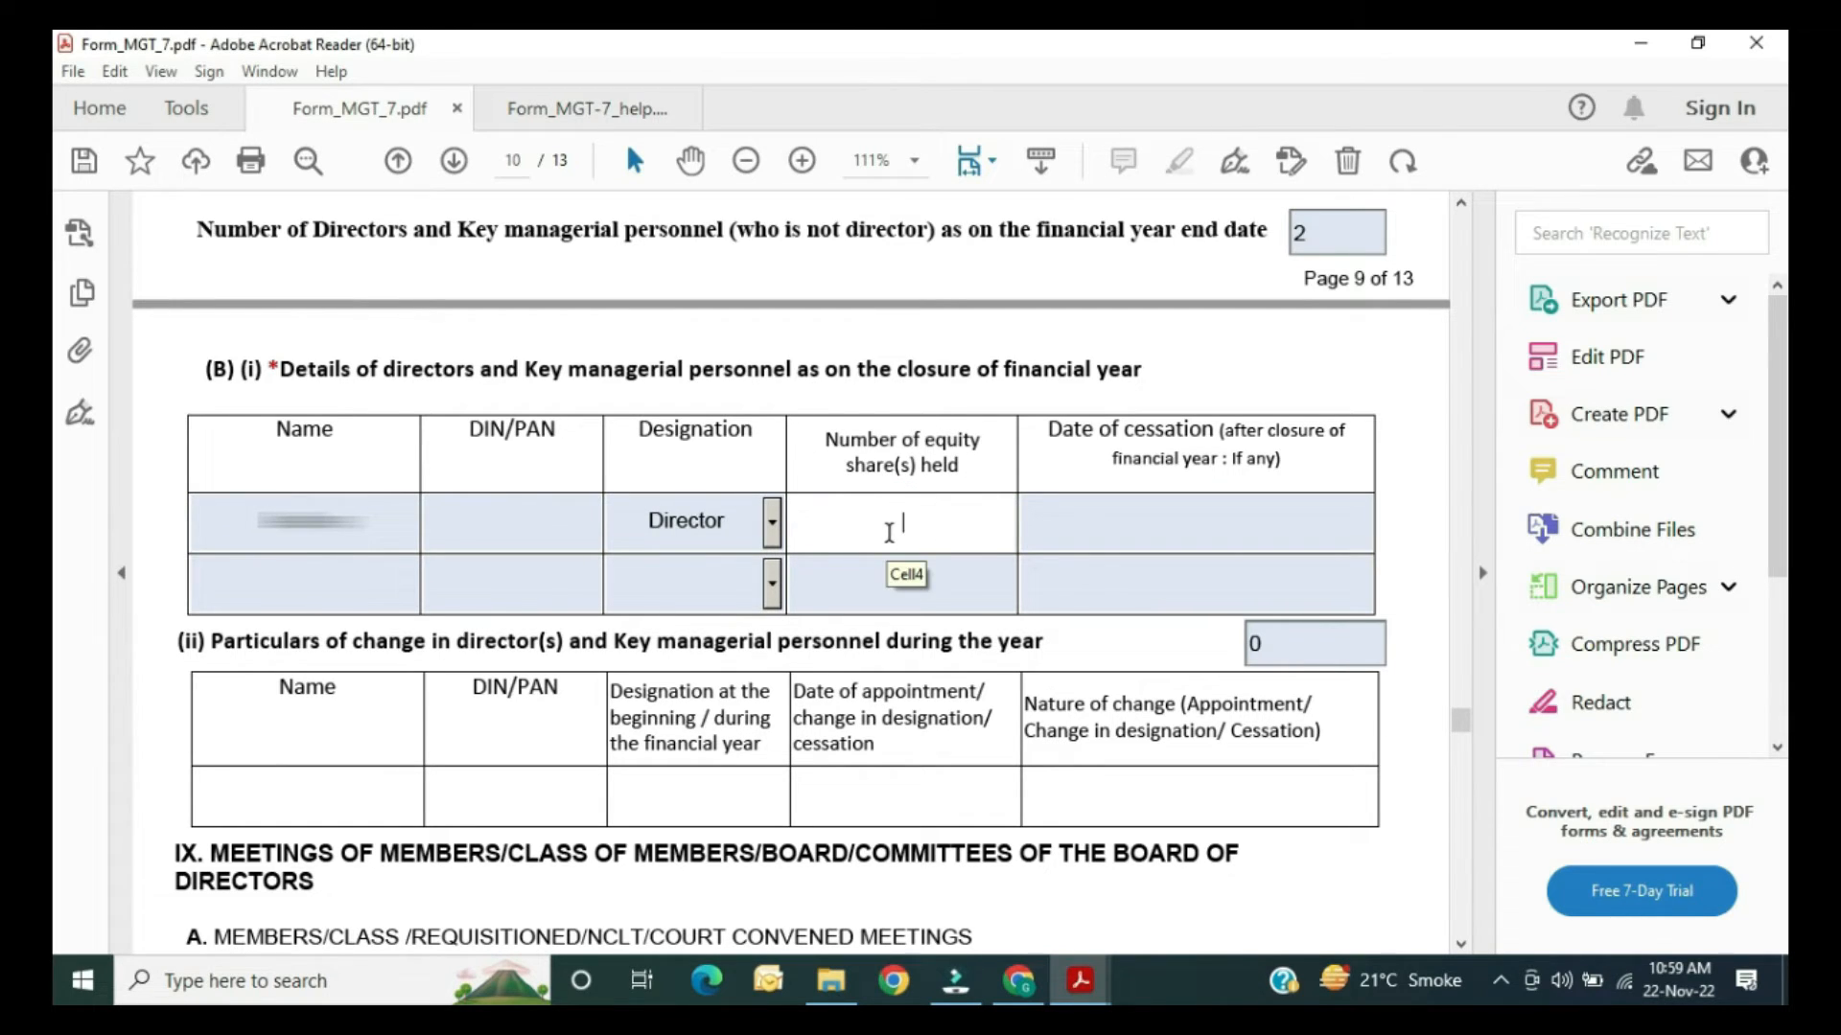
text(50)
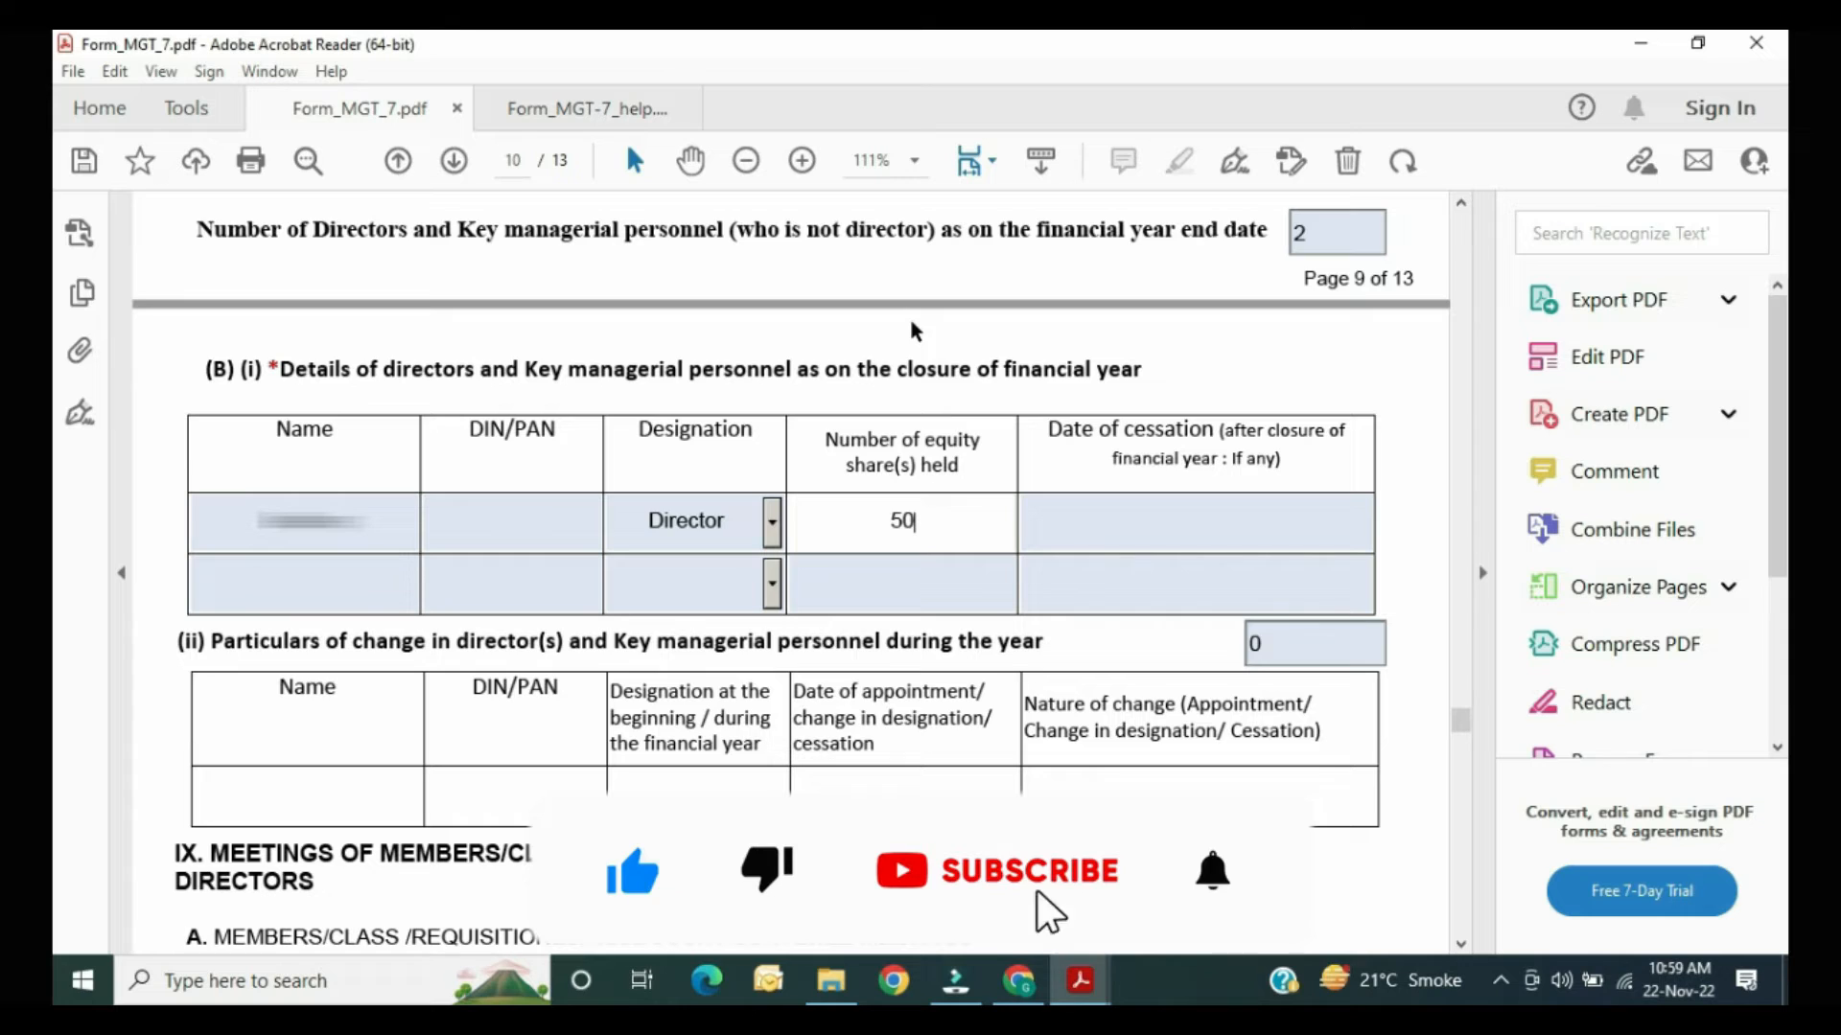
text(00)
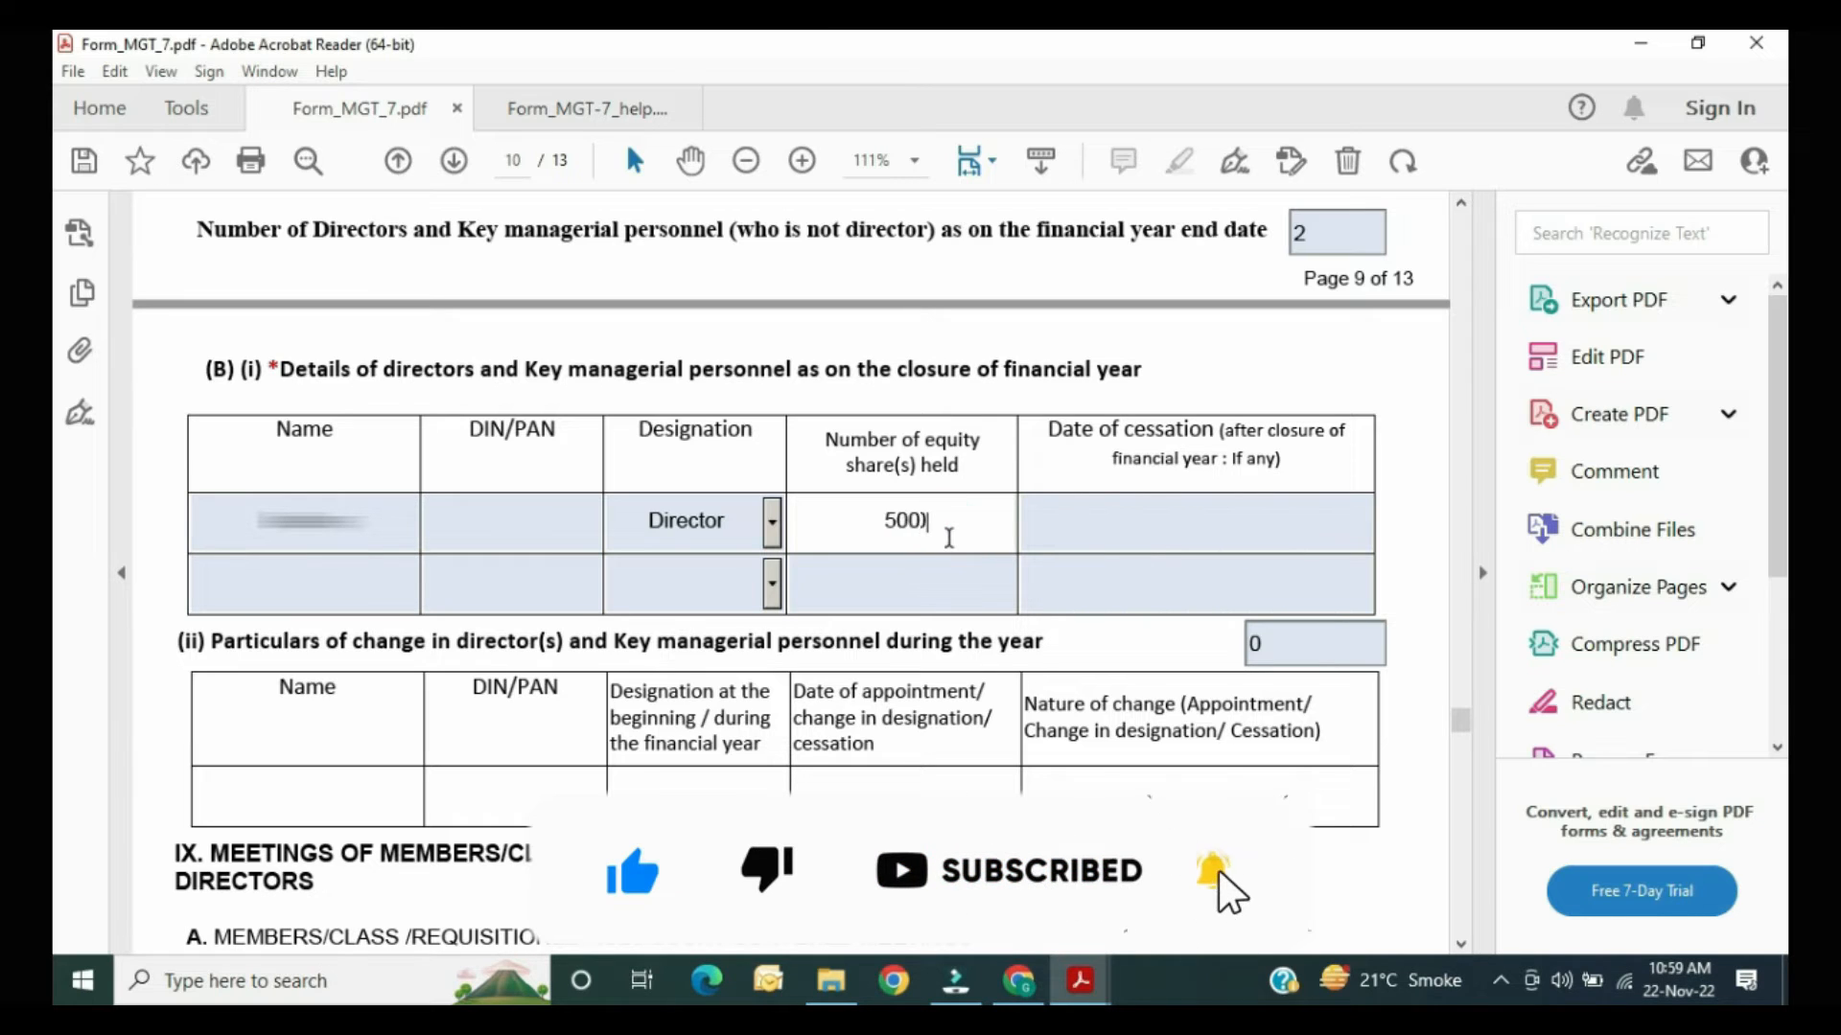
click(924, 591)
text(5000)
click(960, 423)
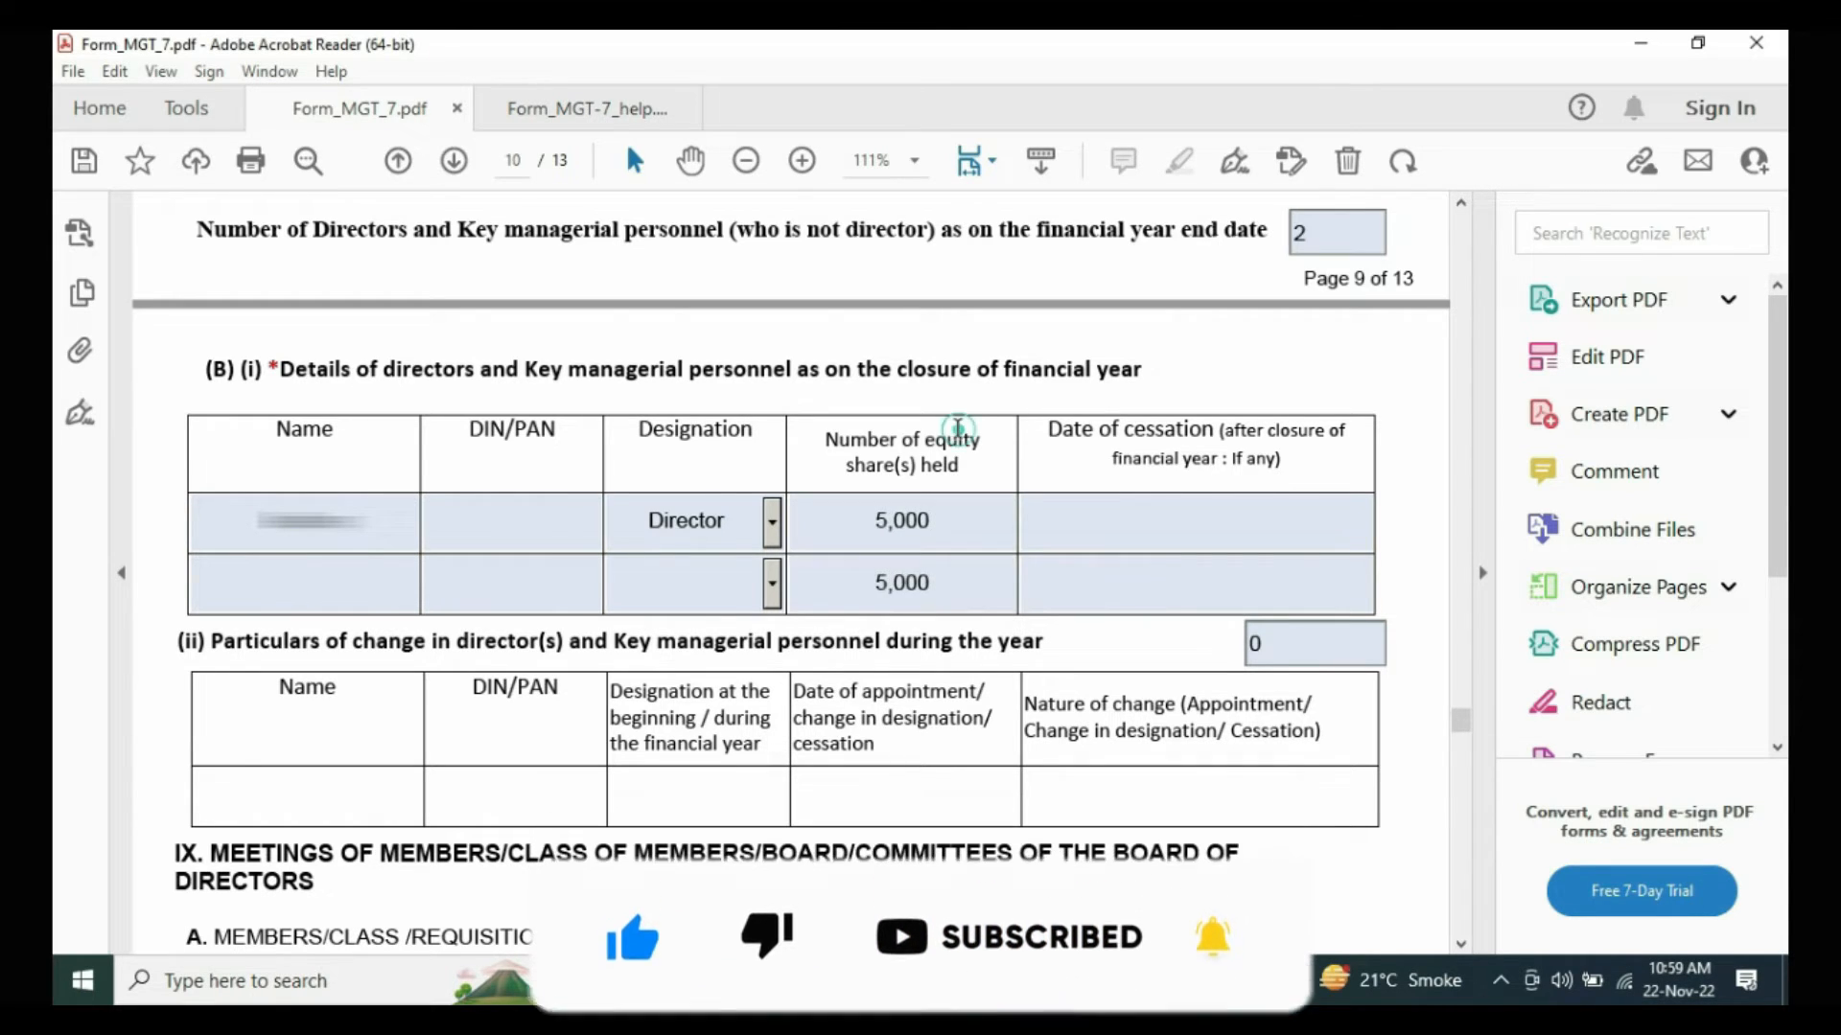
Step: Enter the second director's name in the second row of table (B)(i), leaving the cessation dates and DIN/PAN blank
click(256, 596)
click(1379, 524)
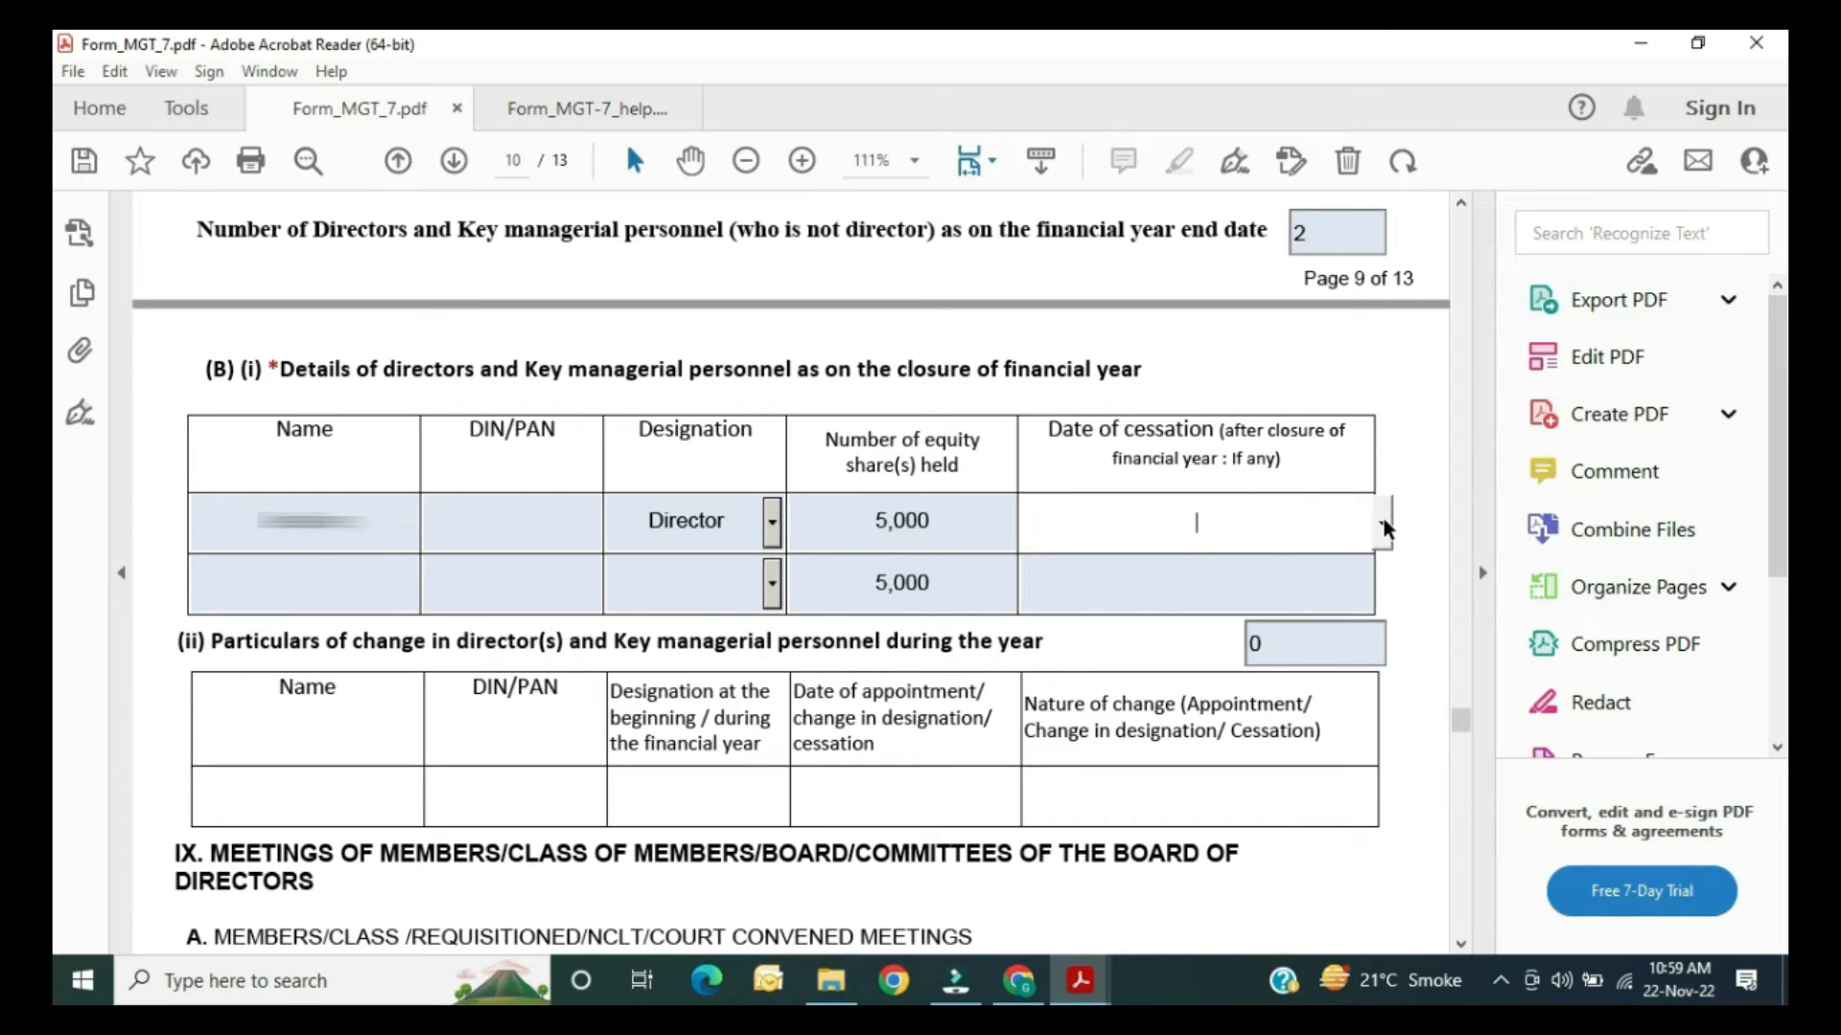
click(1314, 573)
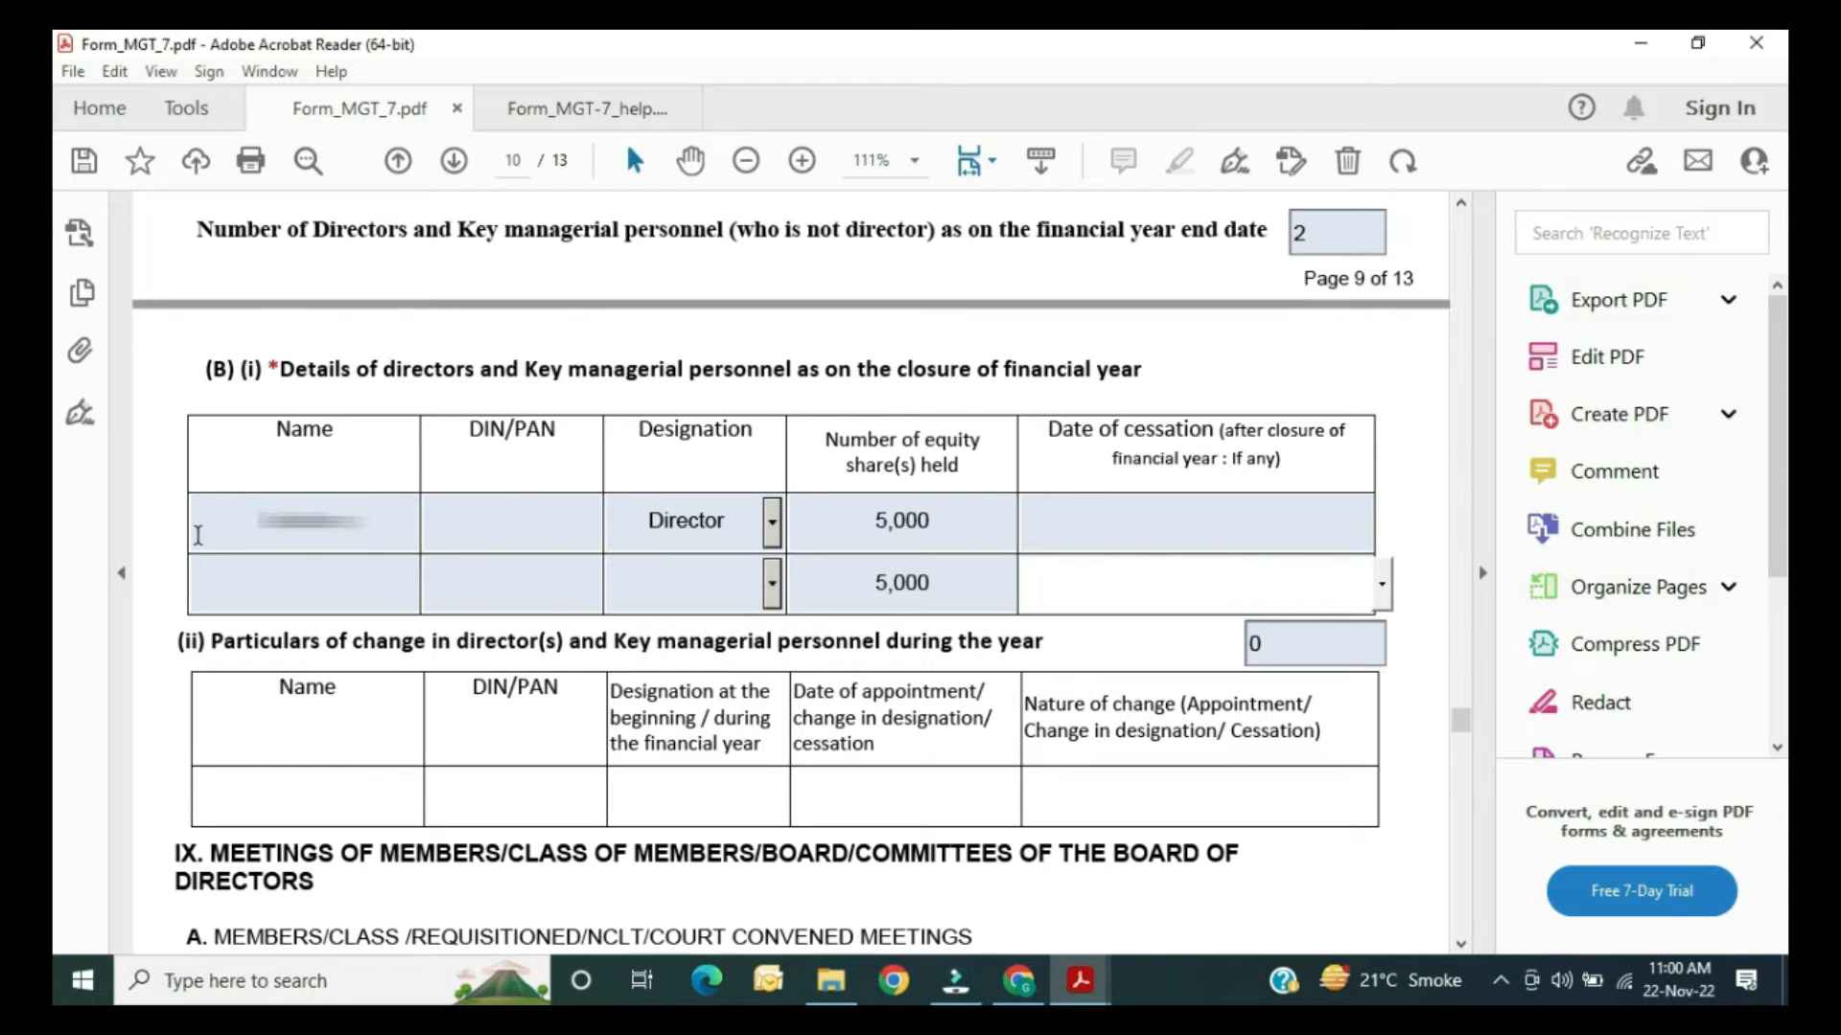
click(288, 581)
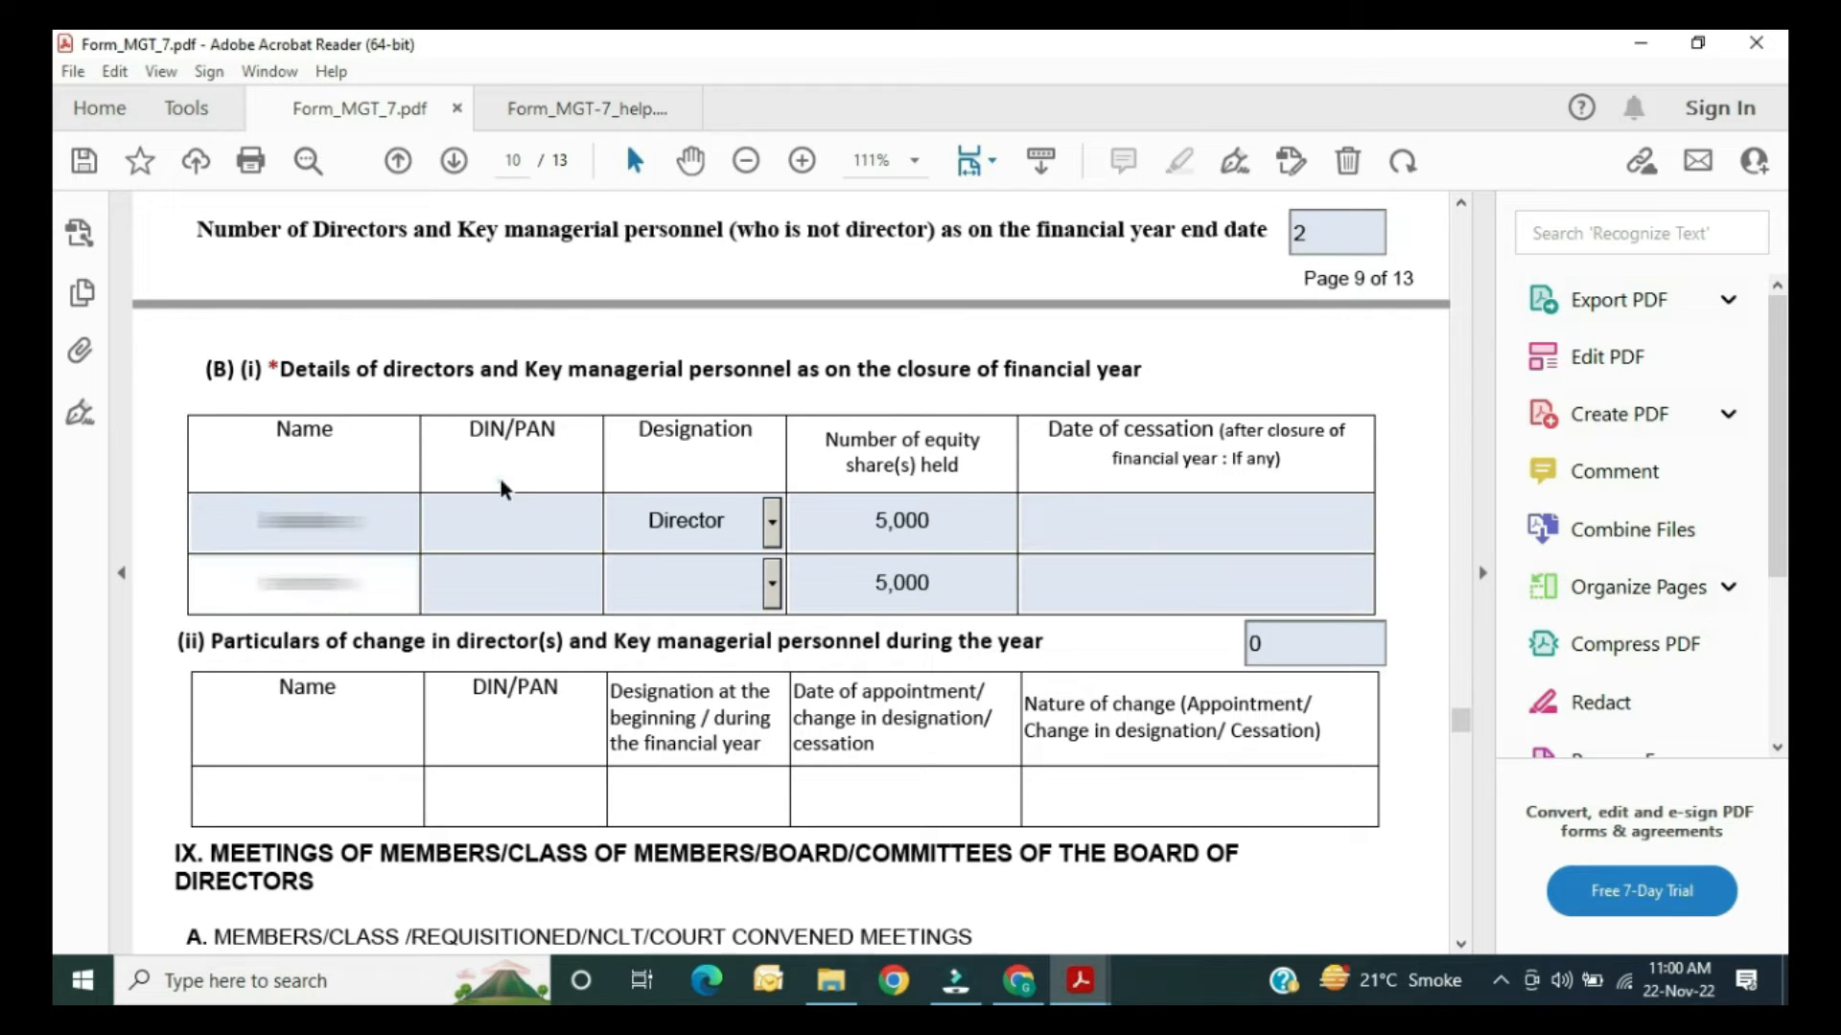
click(500, 481)
click(505, 557)
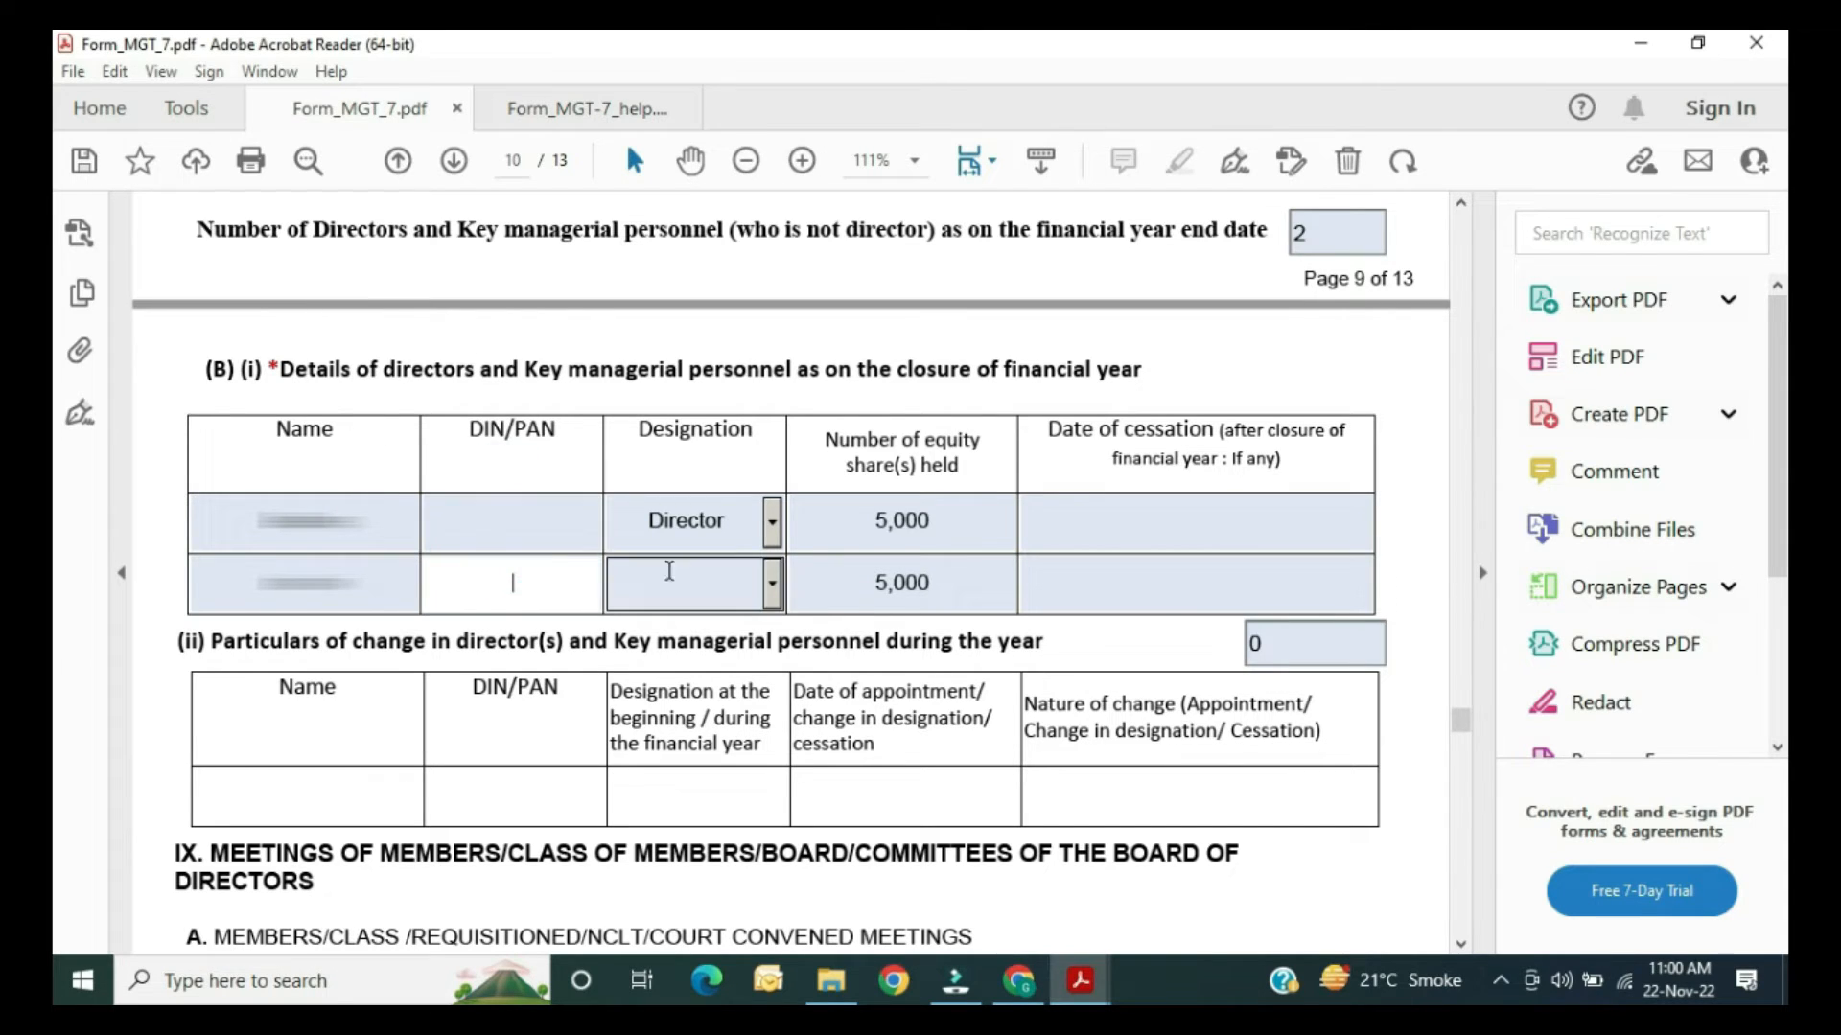
Step: Set the second director's designation to Director
click(772, 596)
click(681, 635)
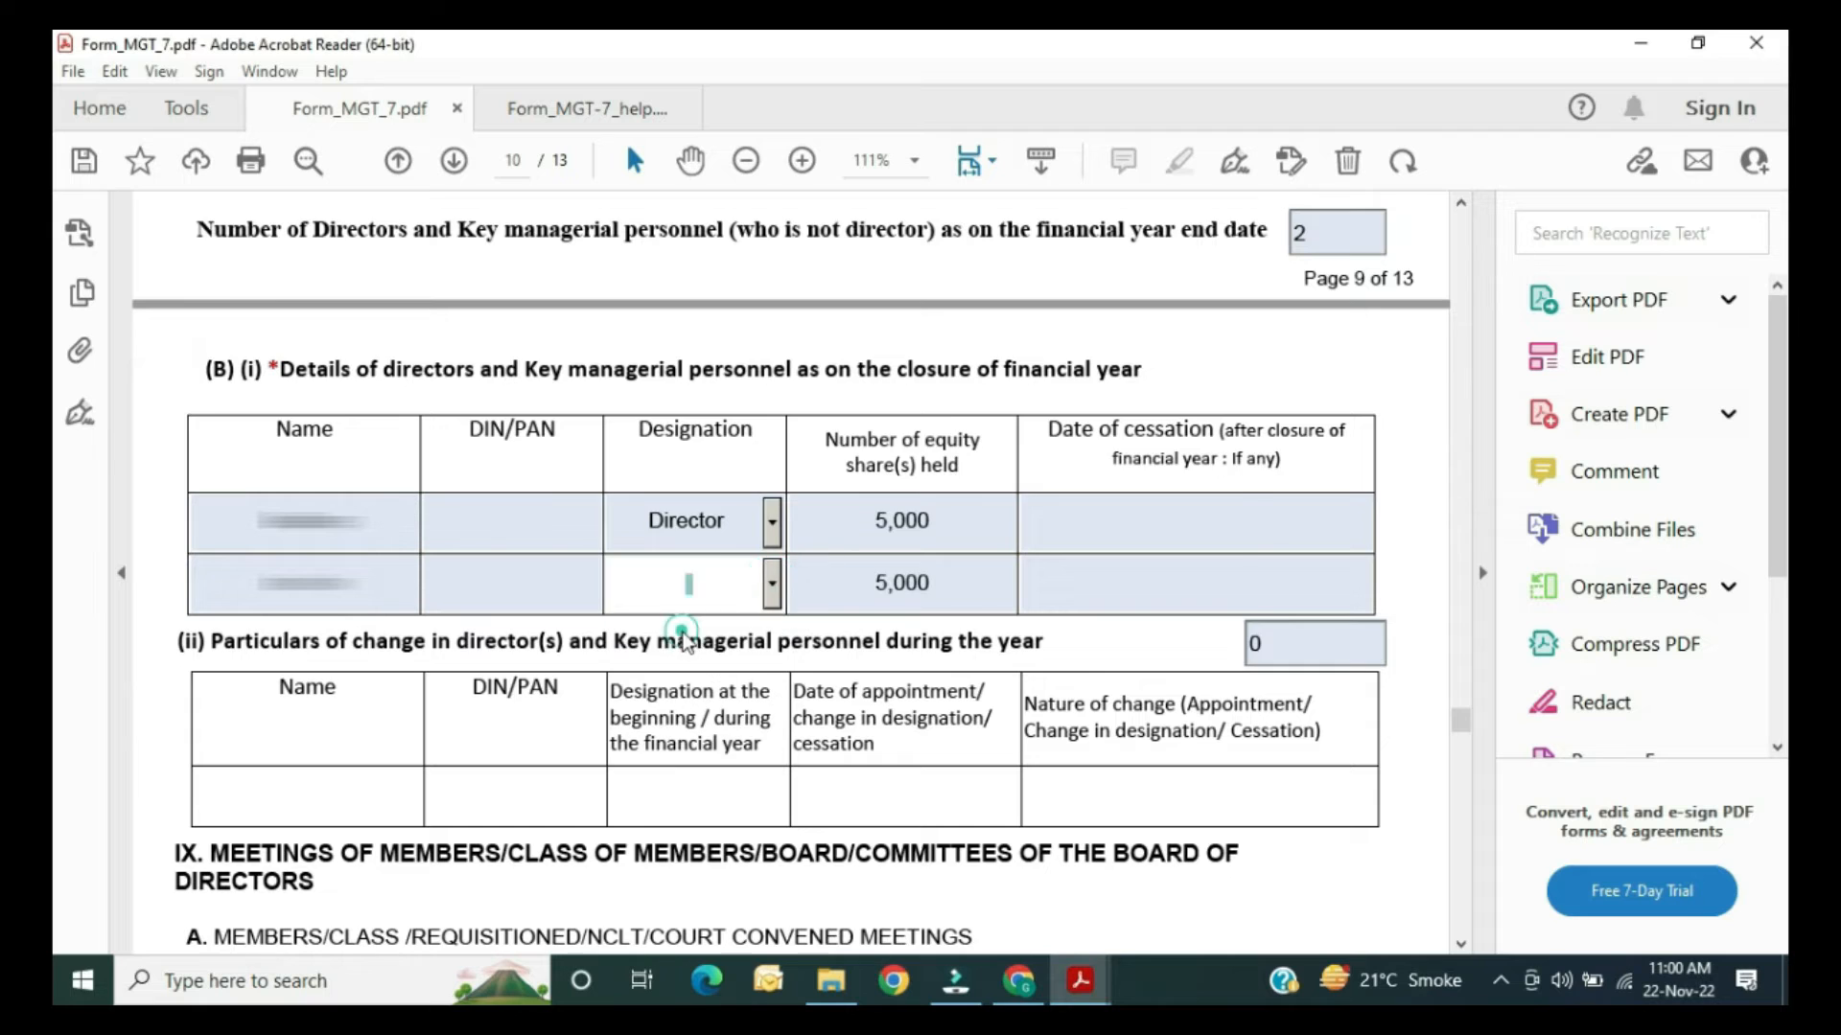
click(1169, 558)
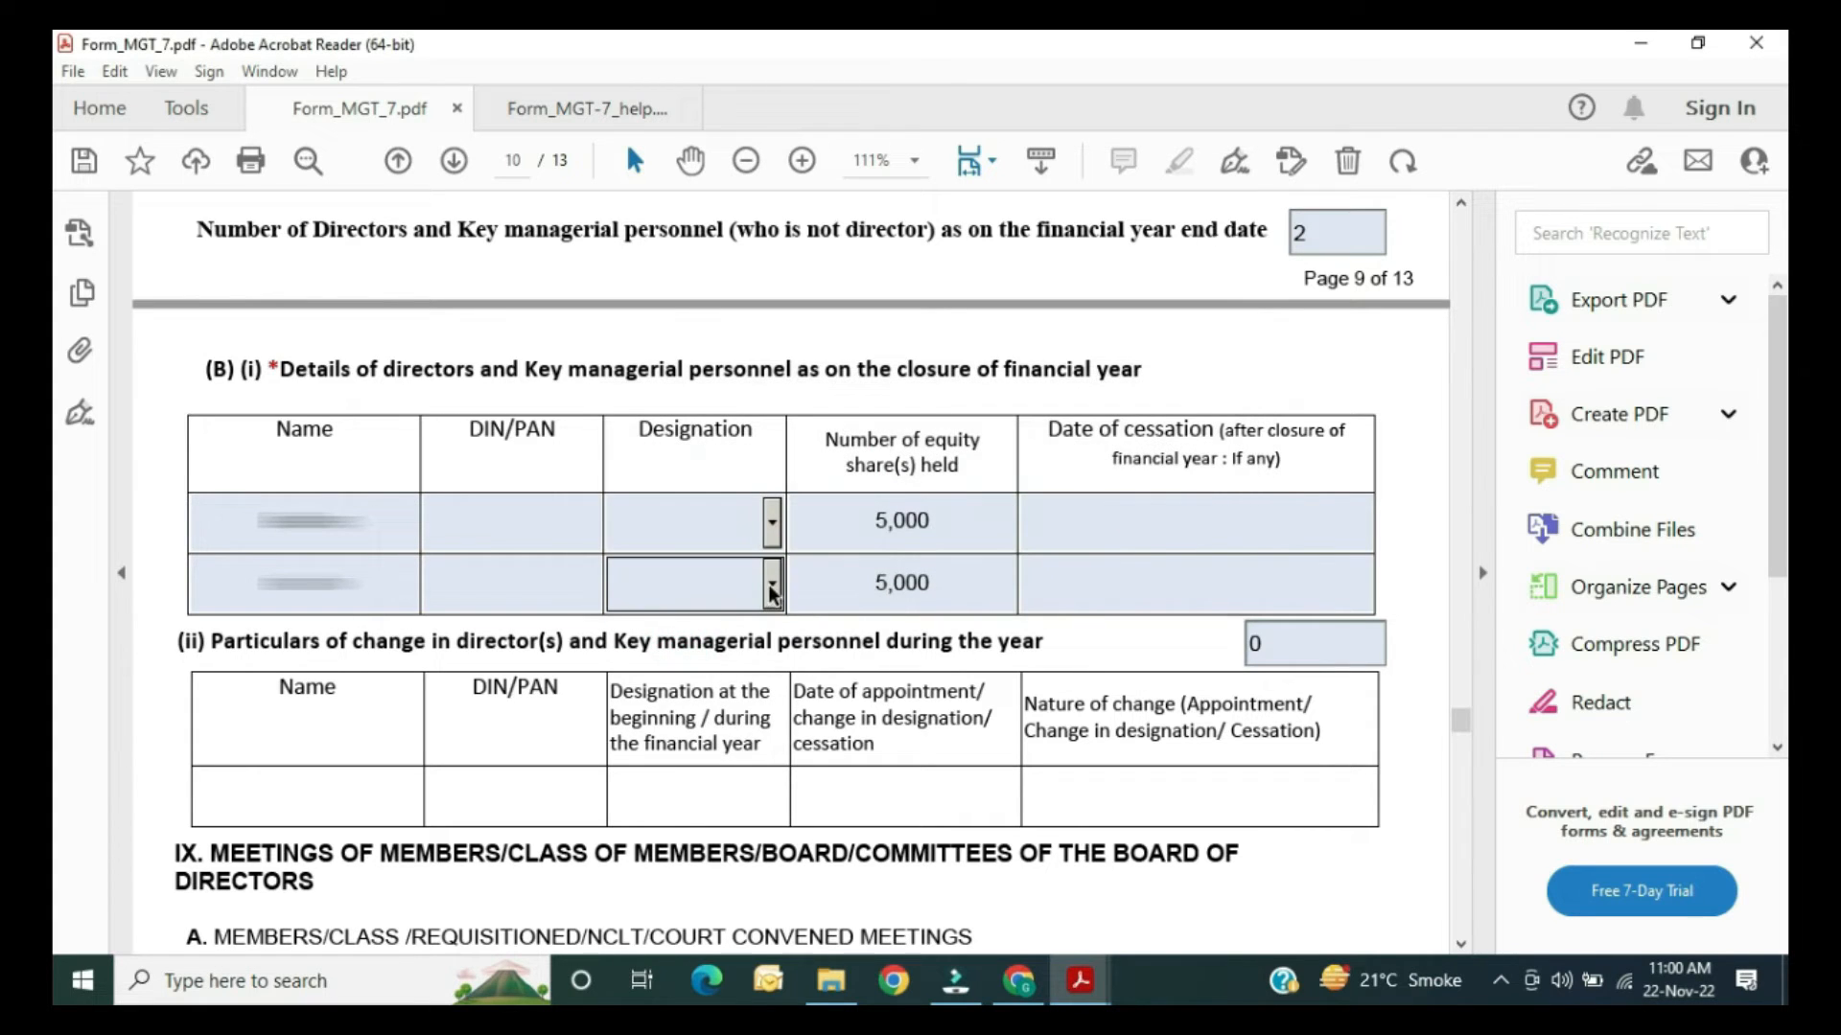
click(772, 587)
click(726, 648)
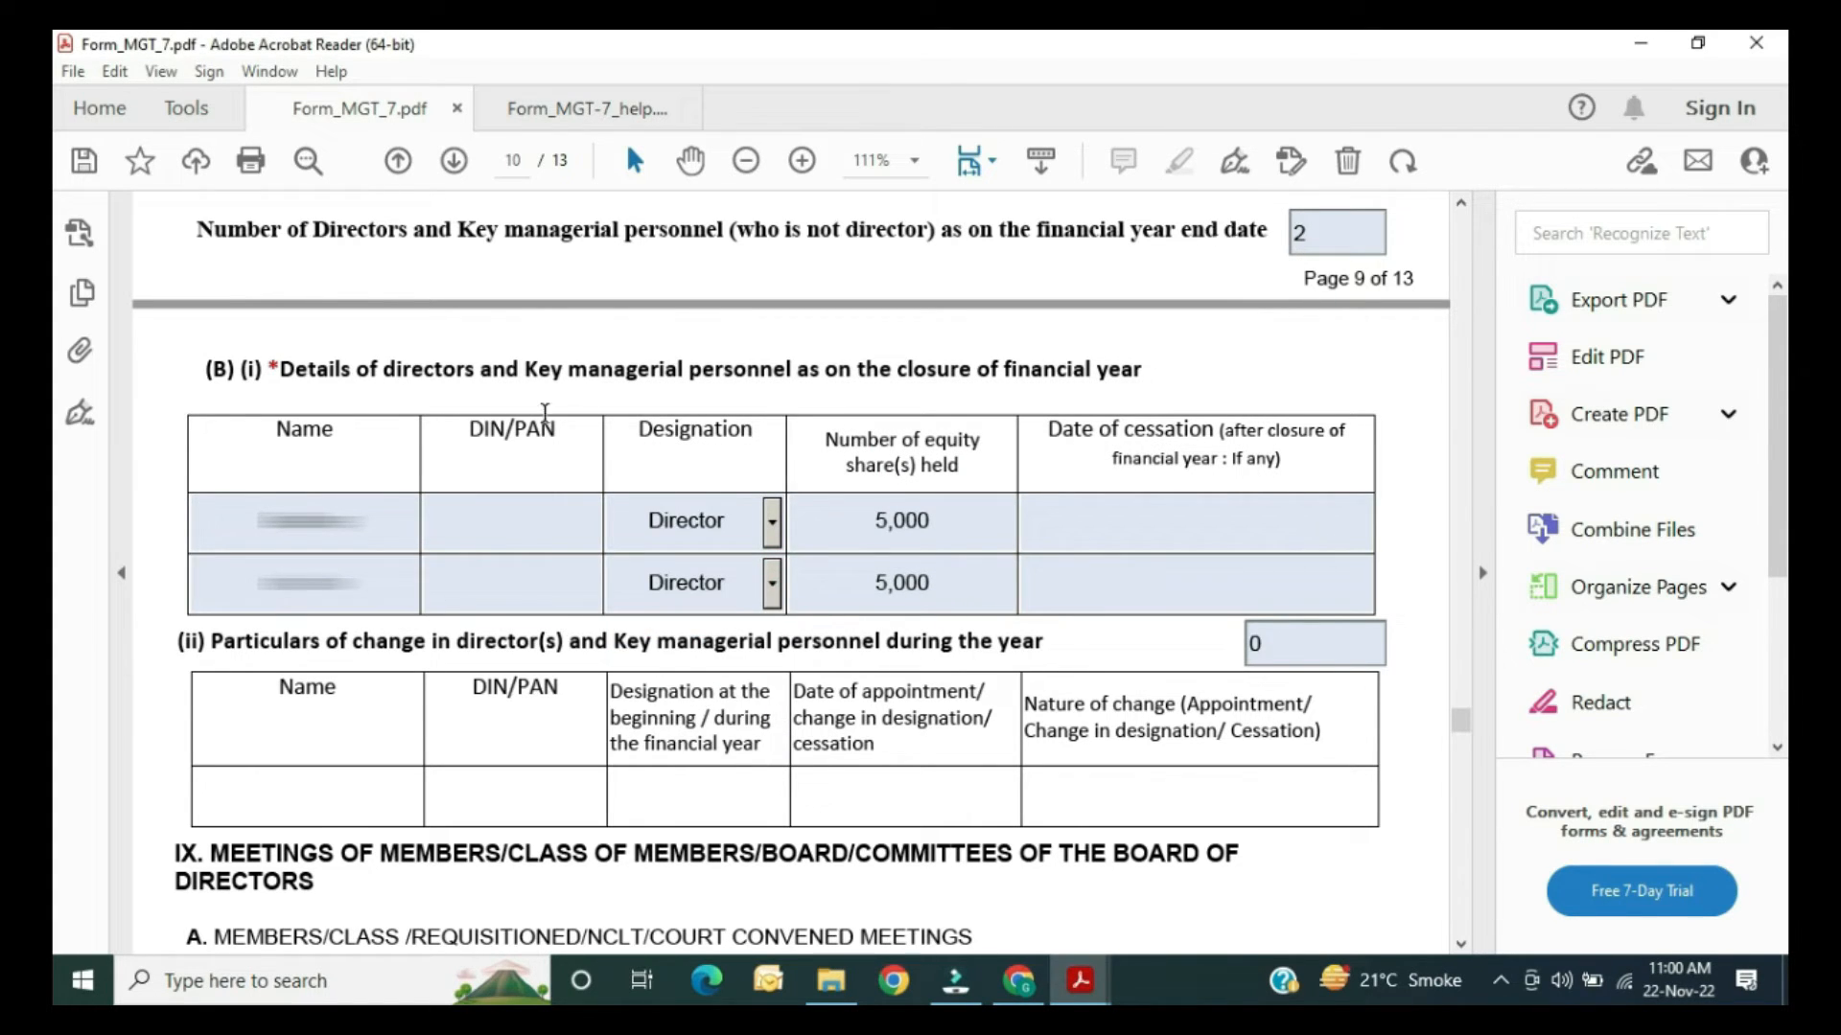
Step: Enter 08/04/2022 as the second director's date of cessation after the closure of the financial year
scroll(963, 583, up, 5)
scroll(833, 501, down, 3)
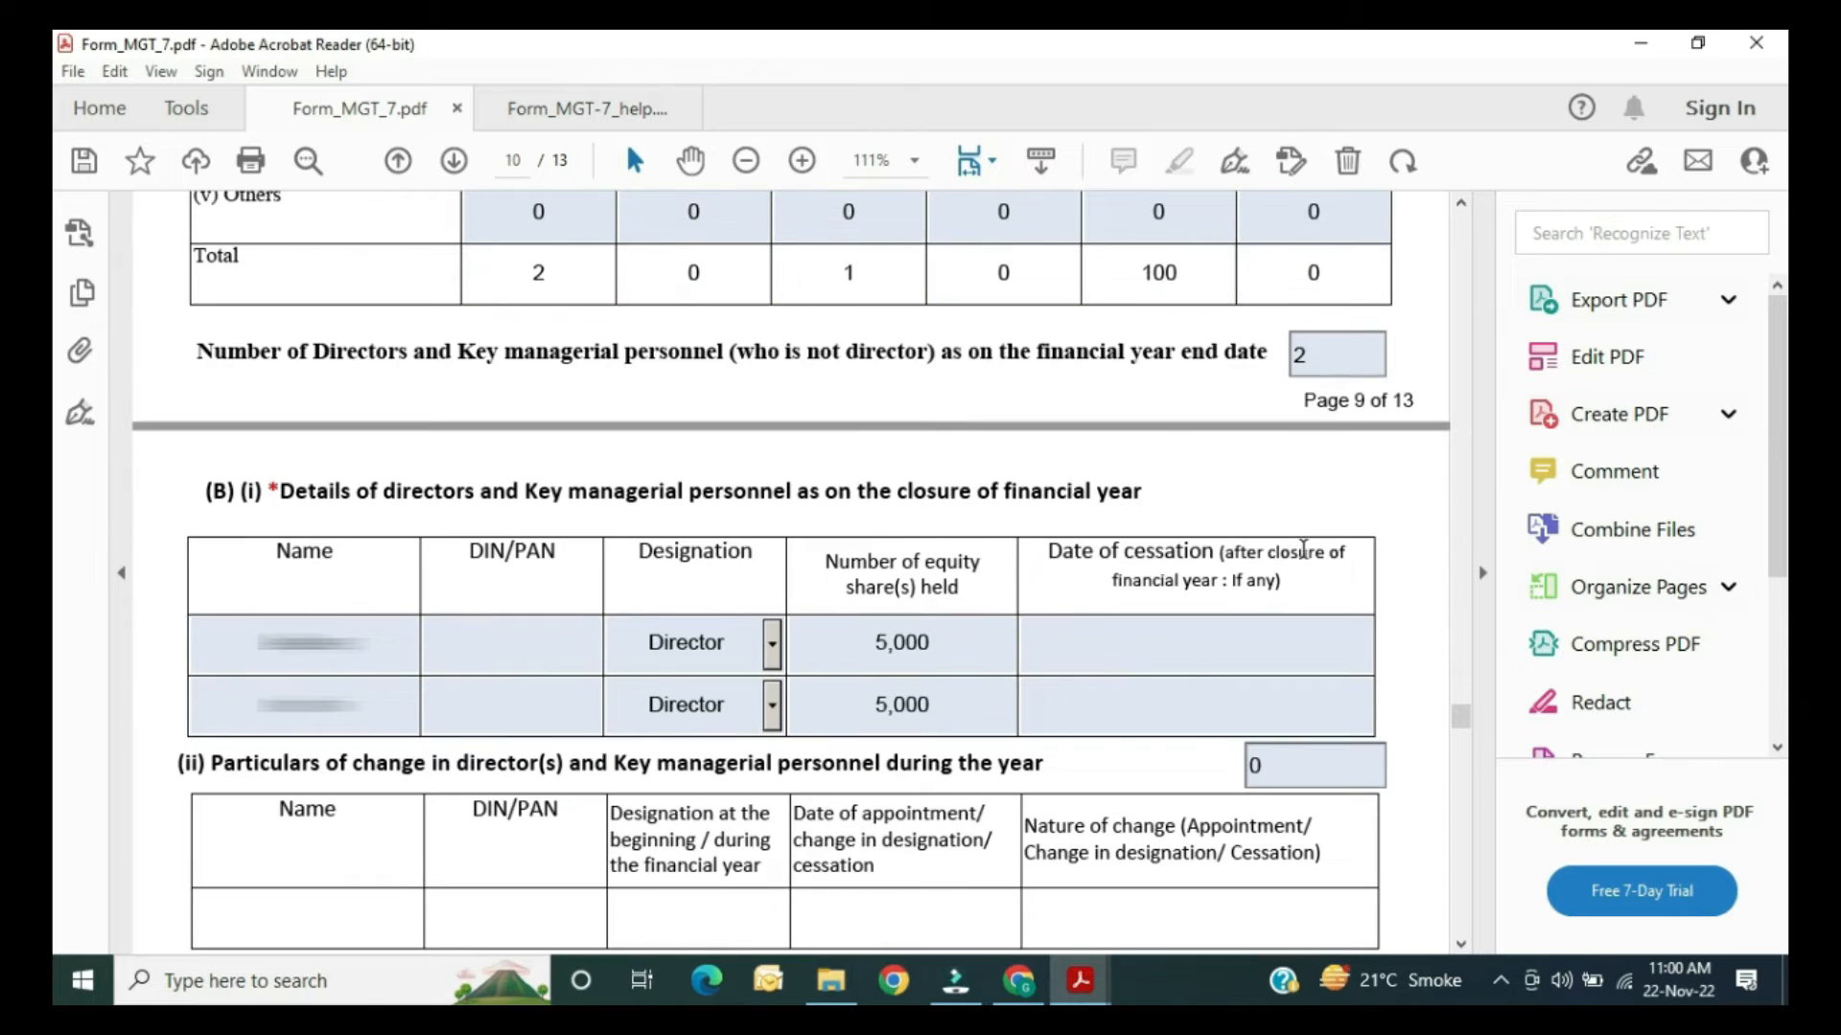
click(1303, 688)
click(1384, 702)
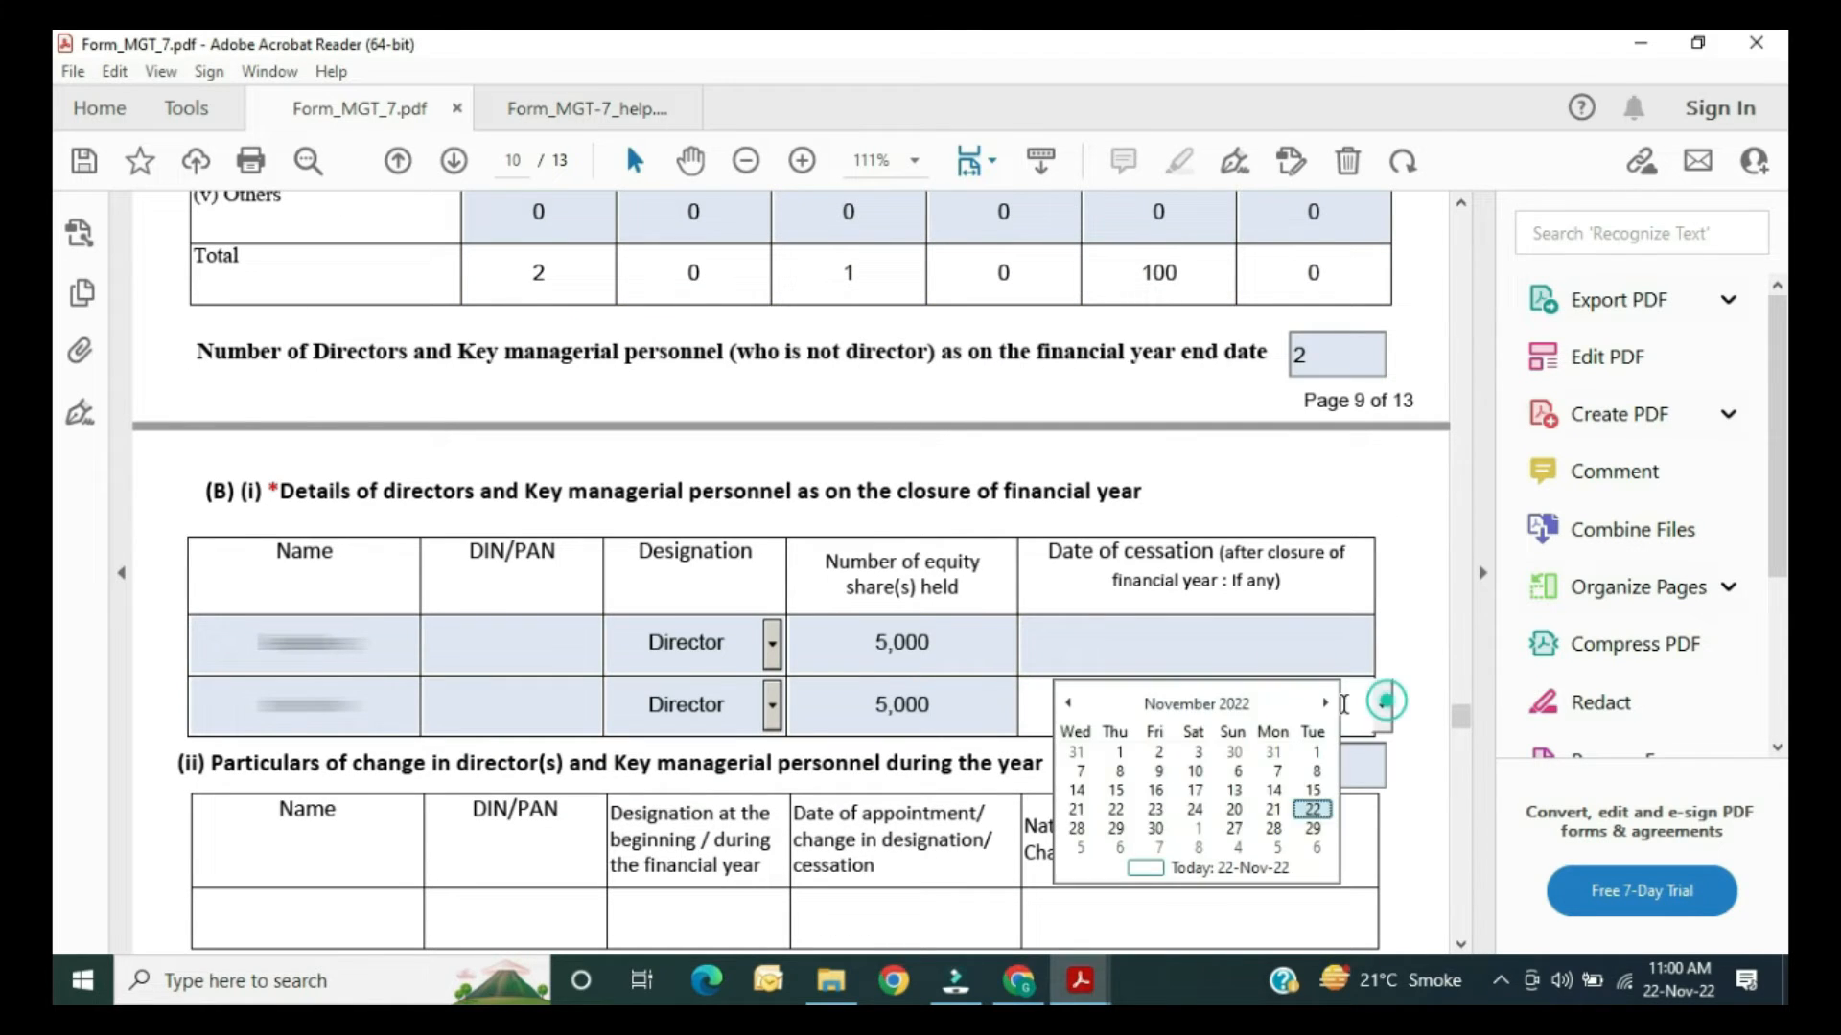
click(1207, 707)
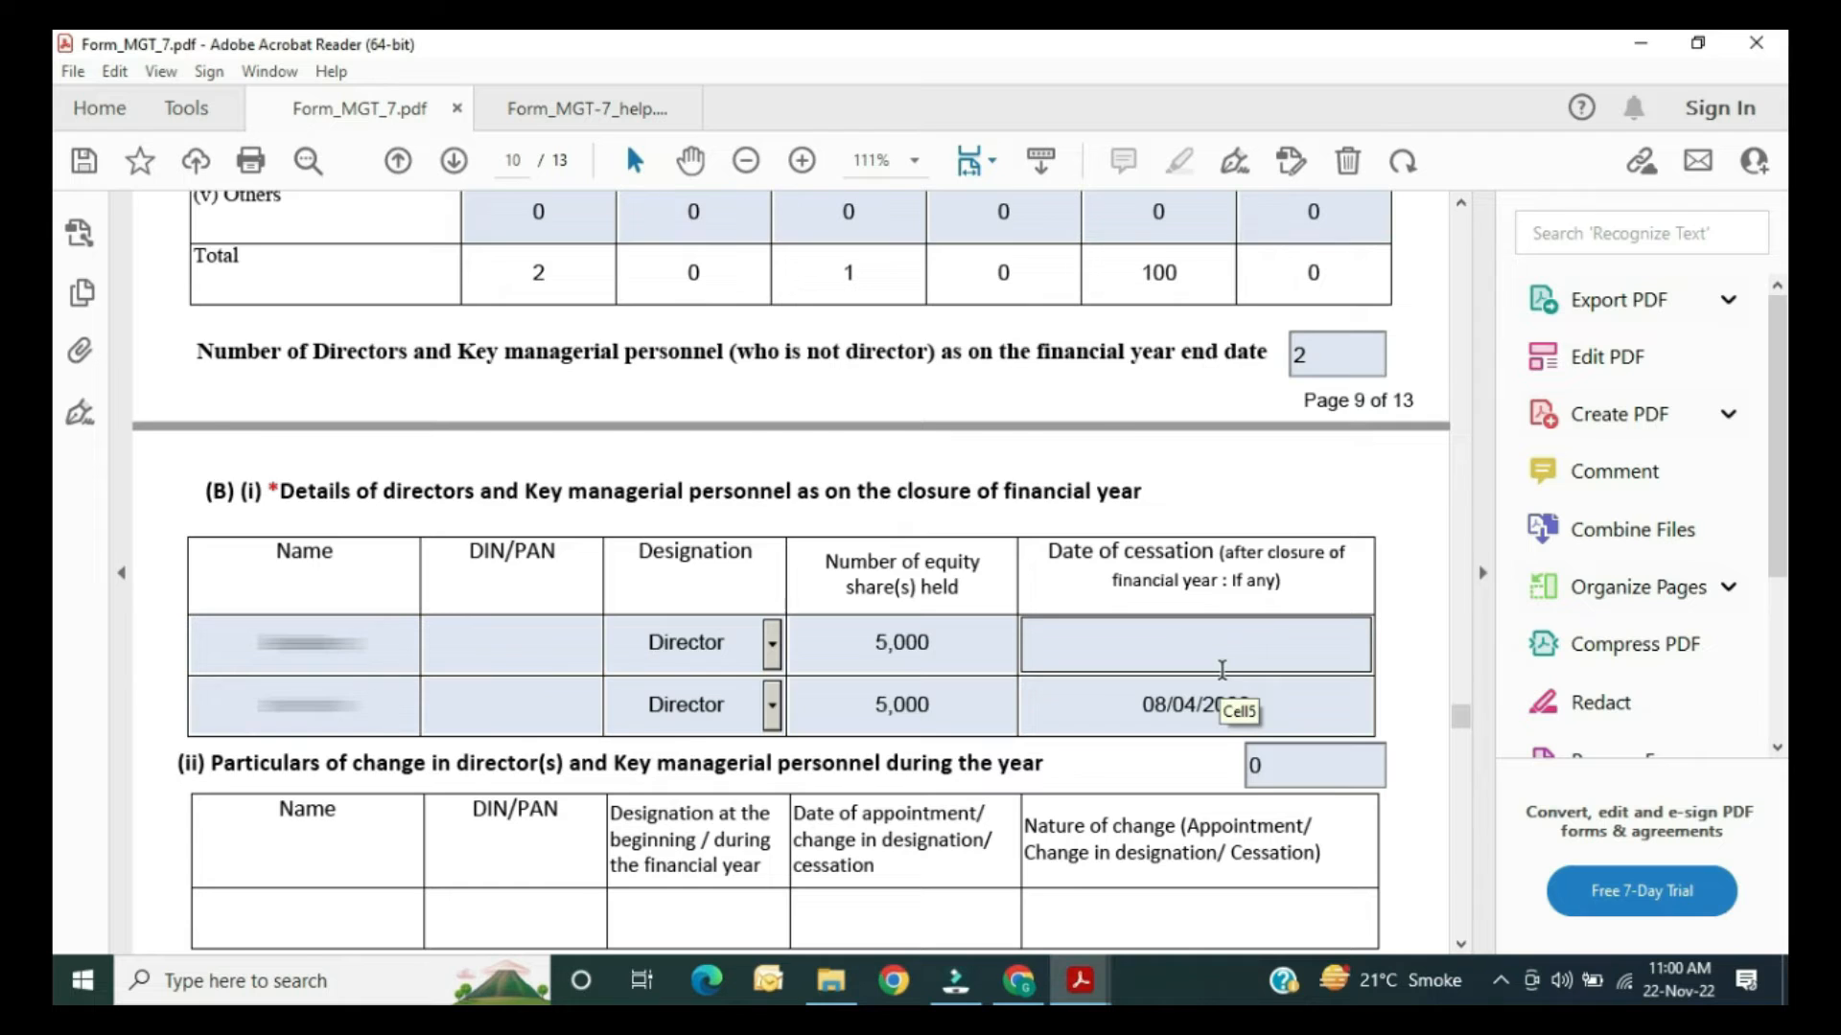
Step: Set the number of changes in directors and key managerial personnel during the year to 1 and raise it to 2
scroll(1222, 669, down, 1)
scroll(1163, 608, down, 4)
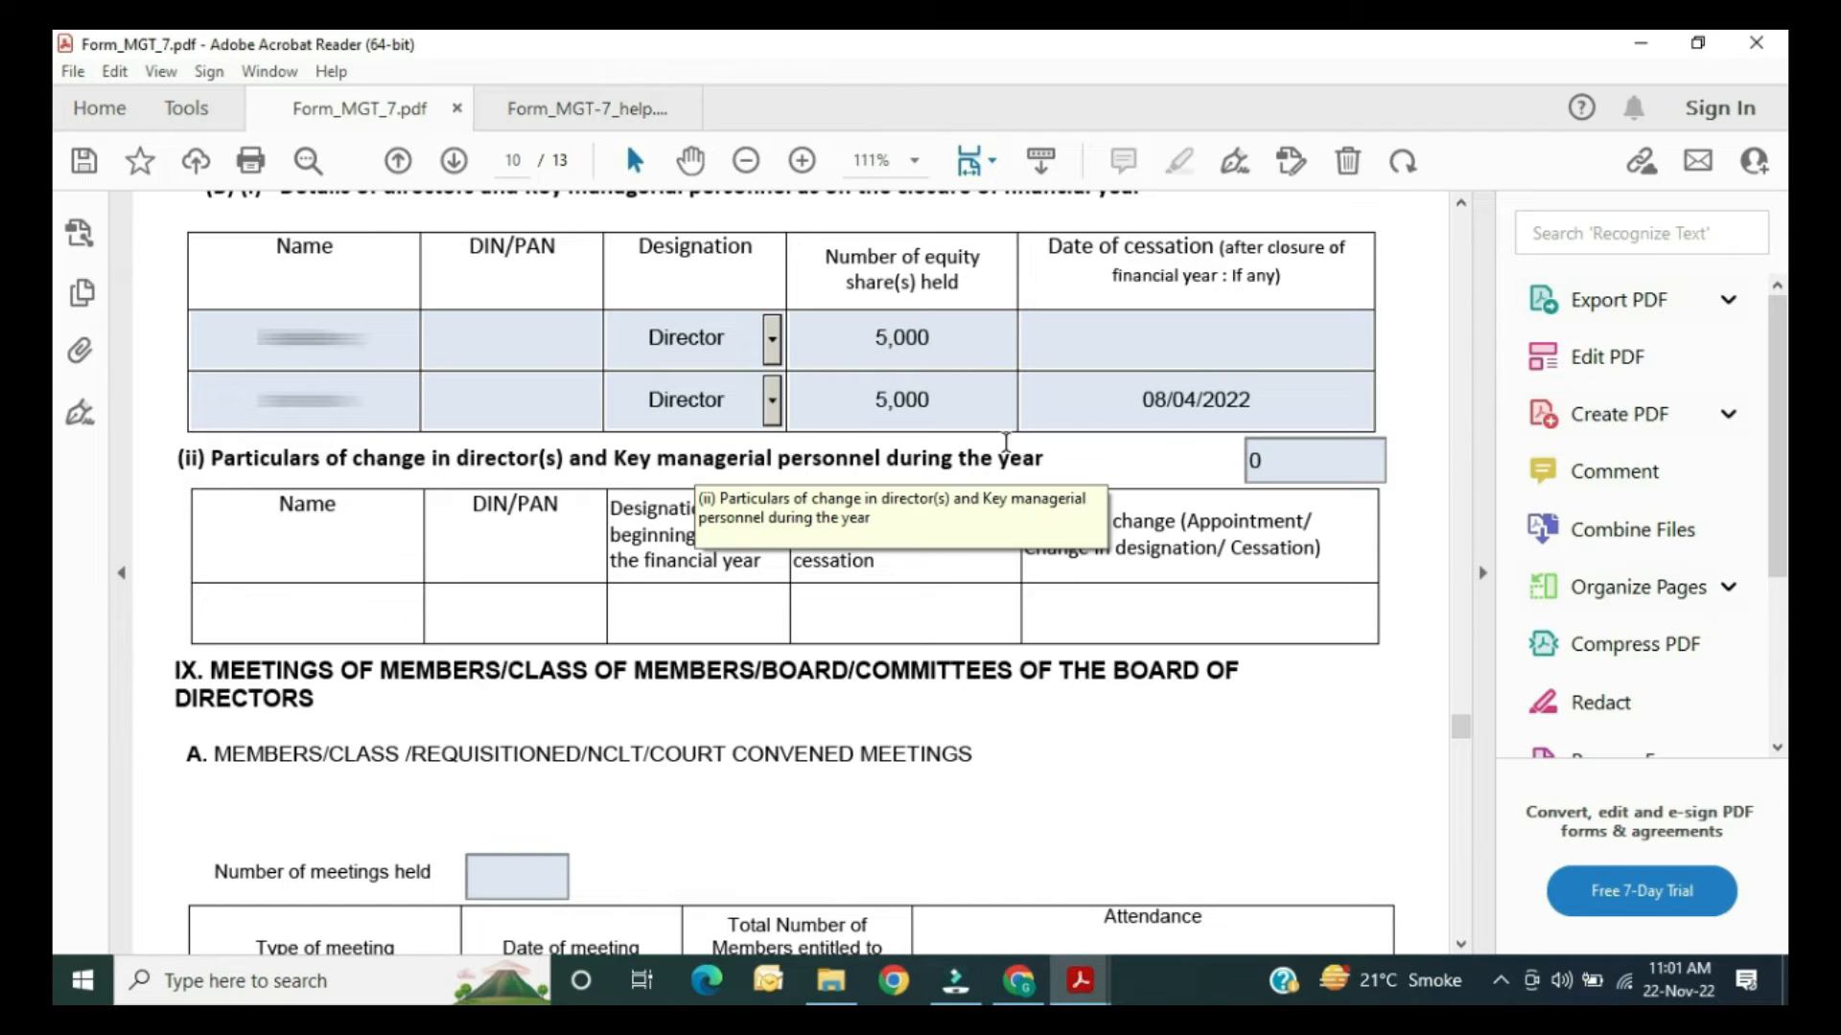
click(1258, 460)
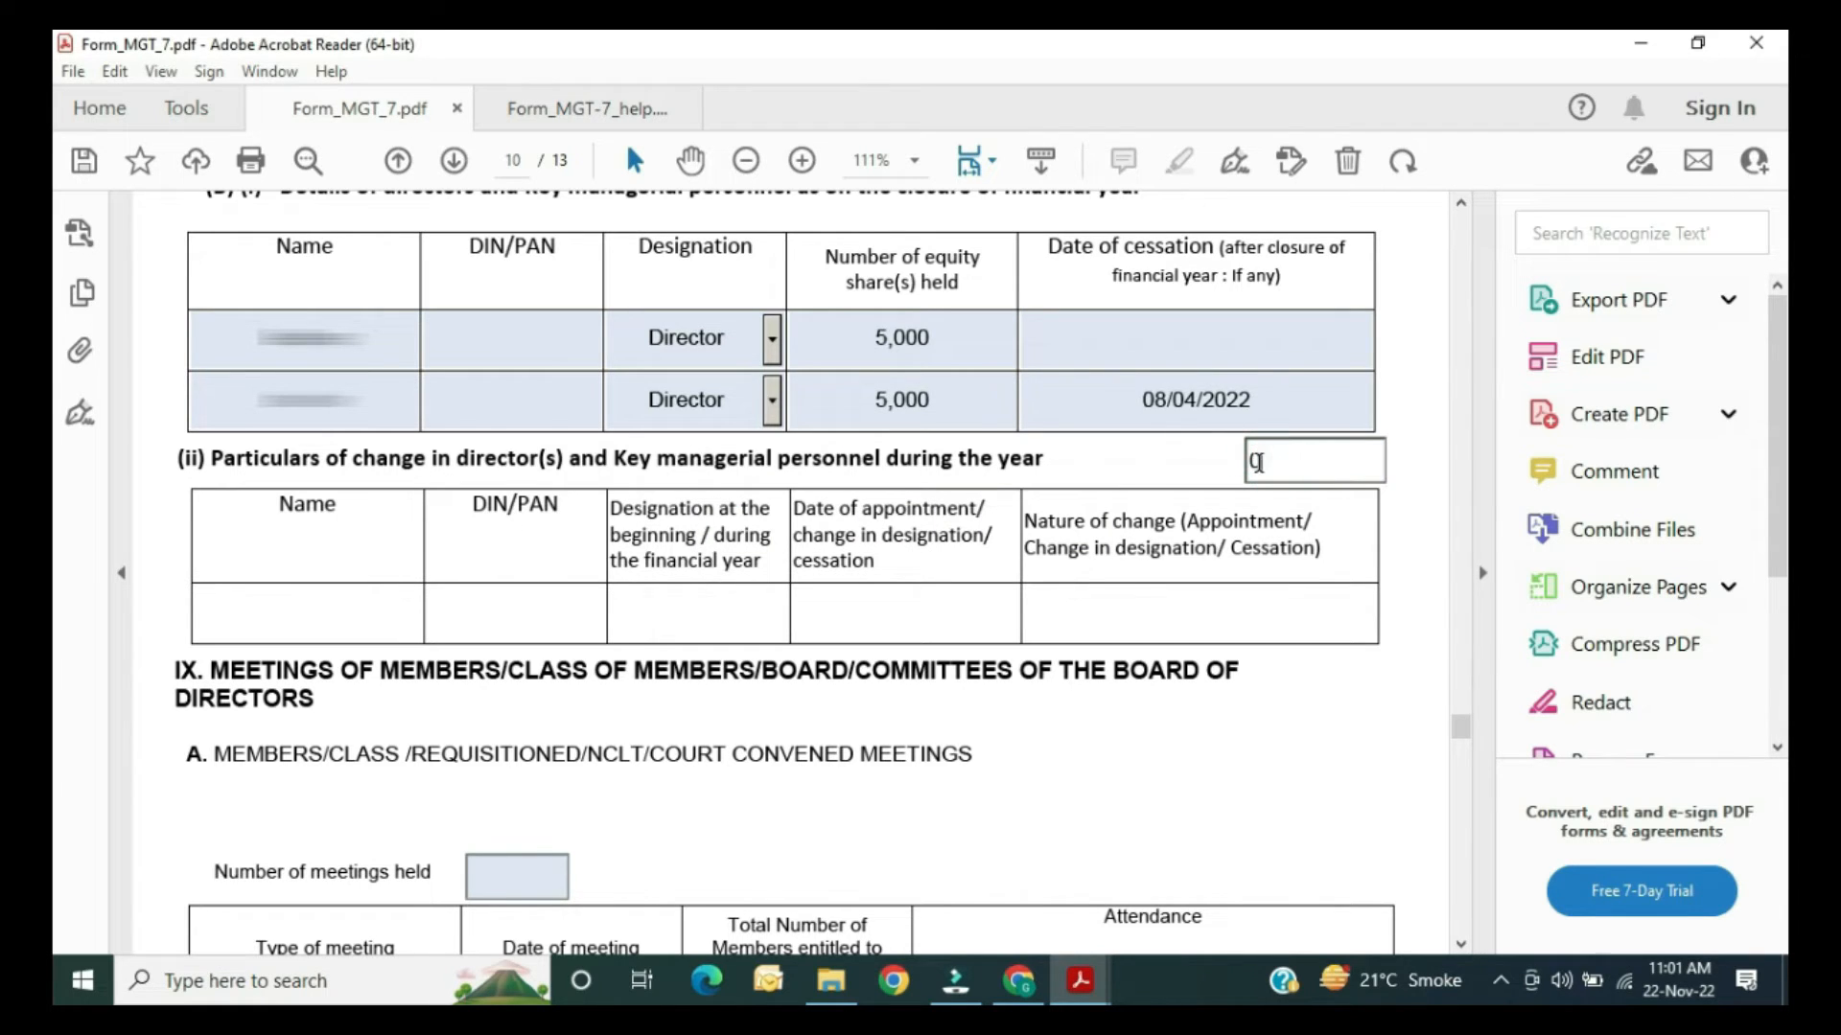
drag(1258, 461, 1248, 464)
text(1)
click(1160, 472)
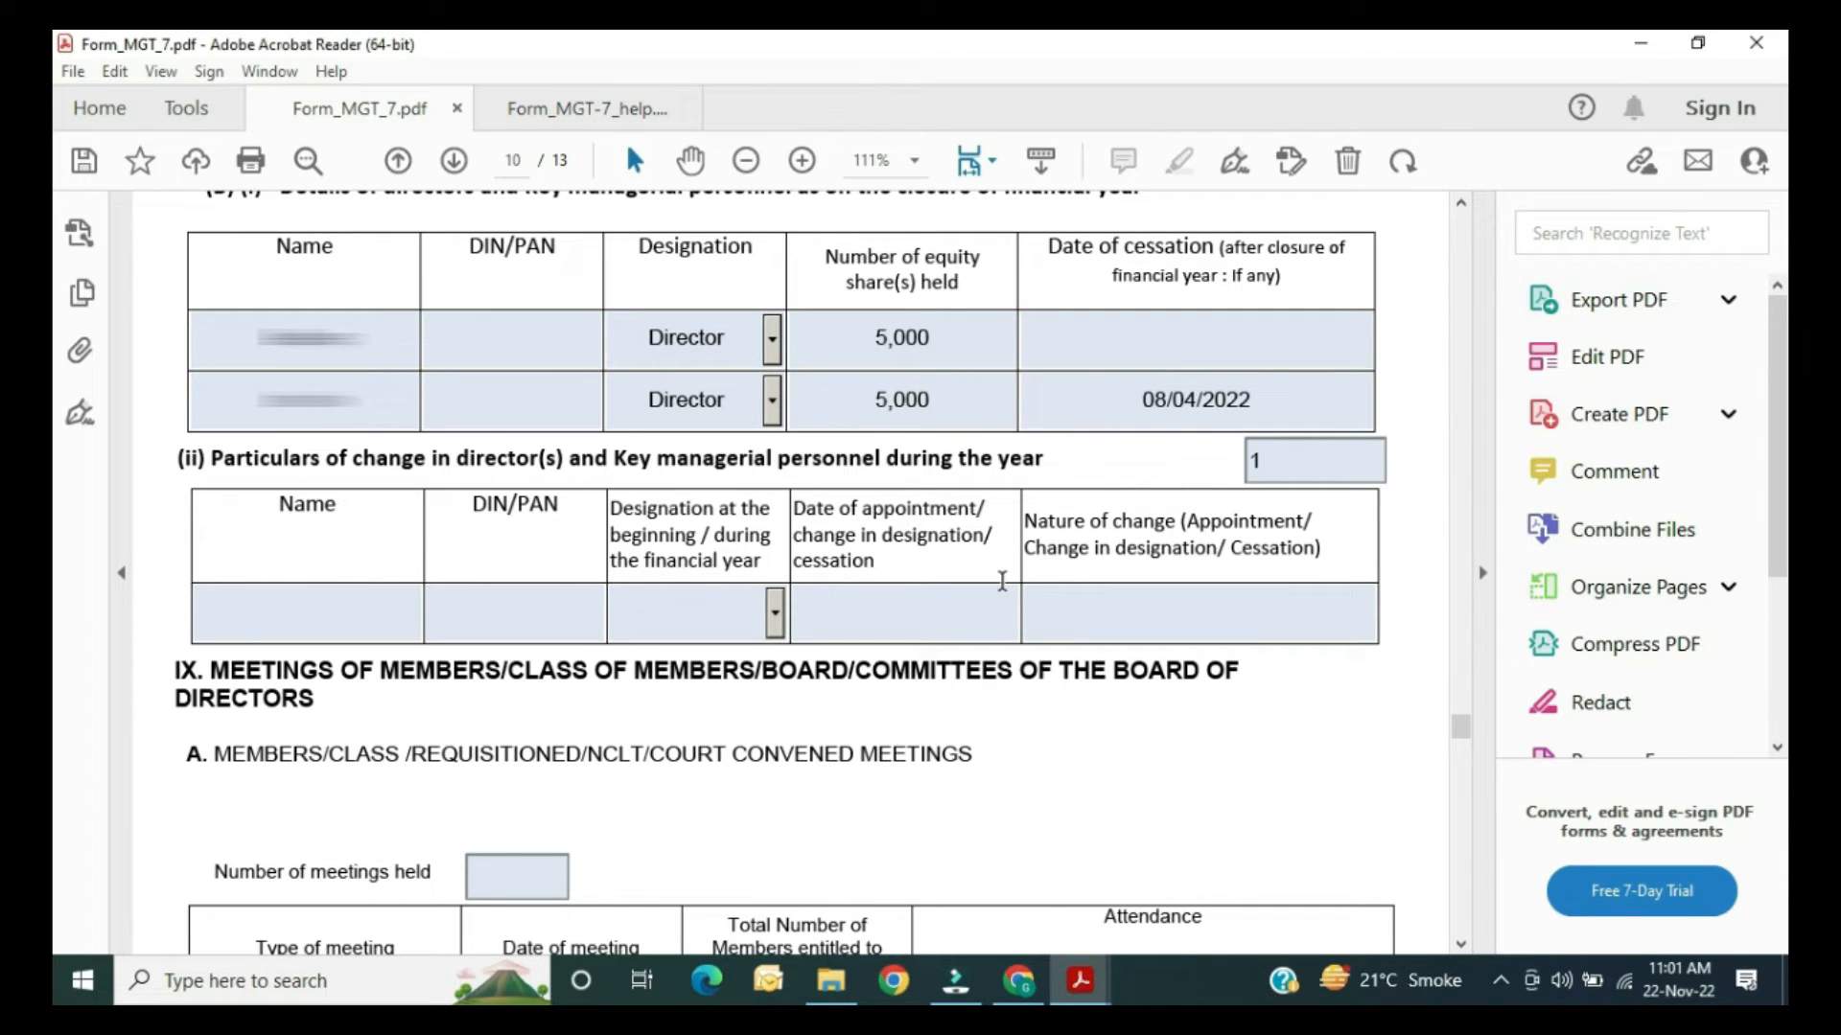
click(1275, 458)
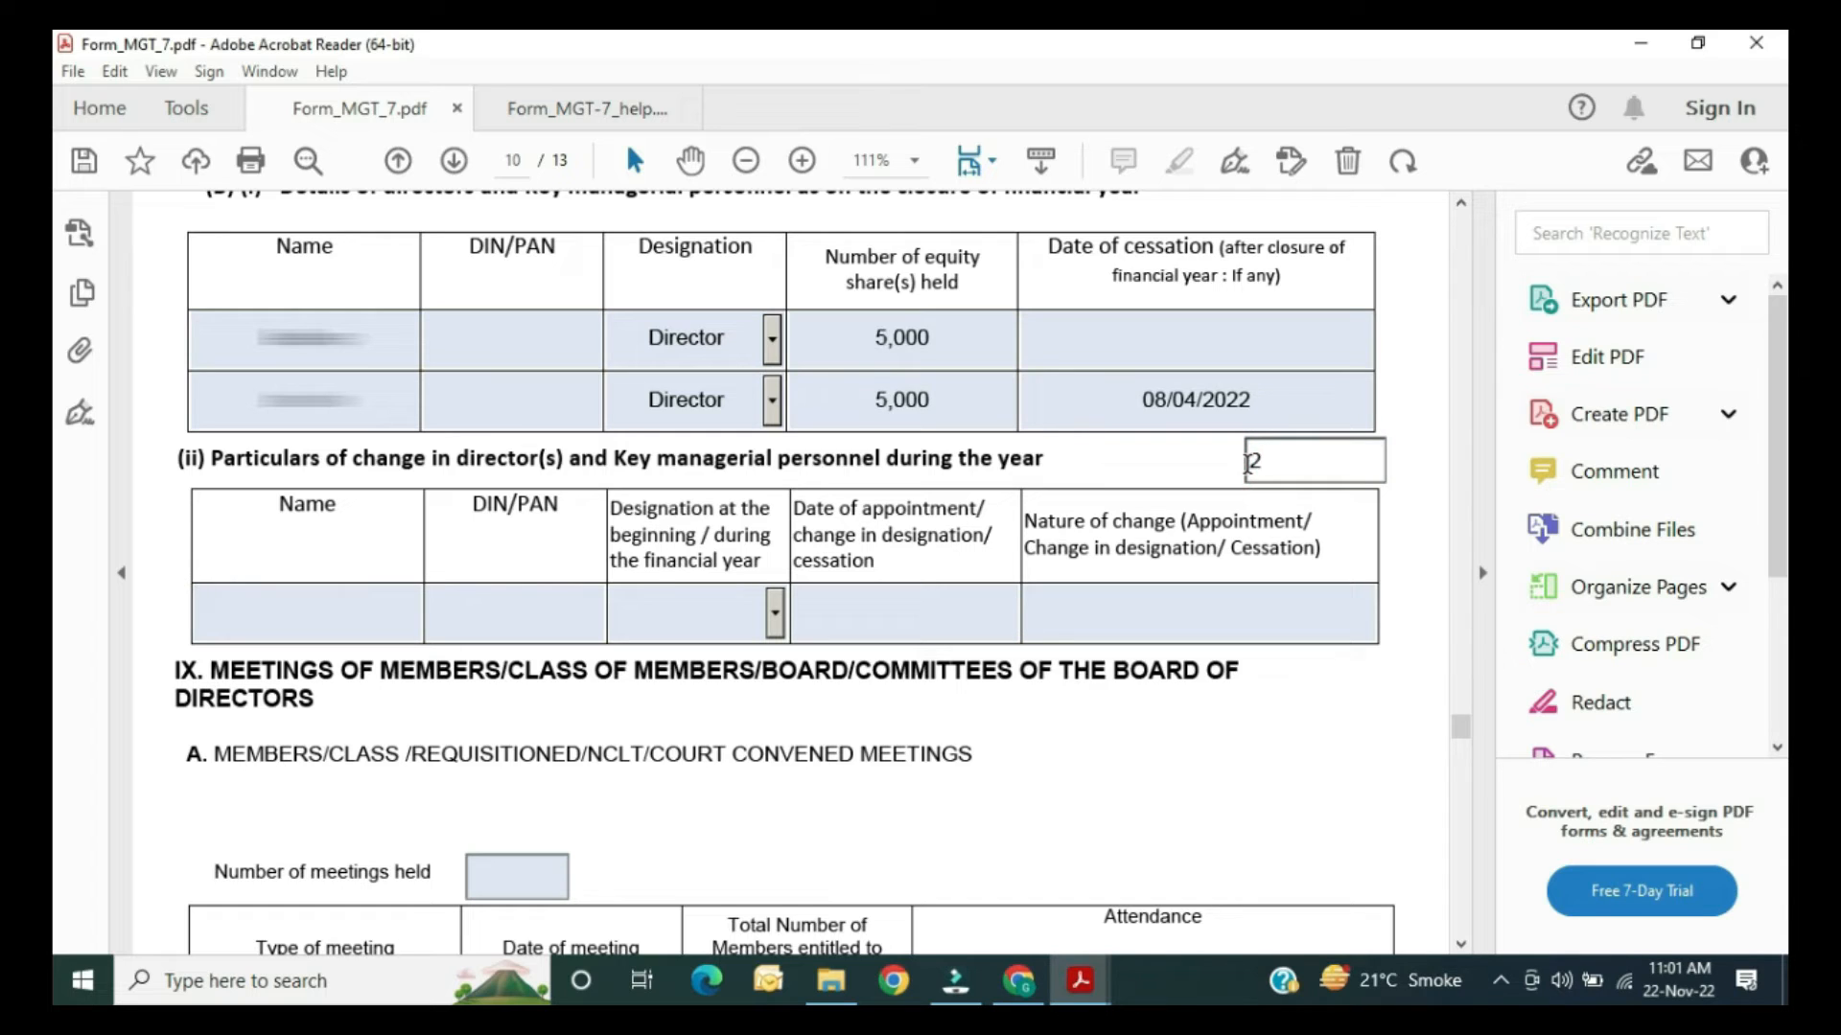
click(1150, 463)
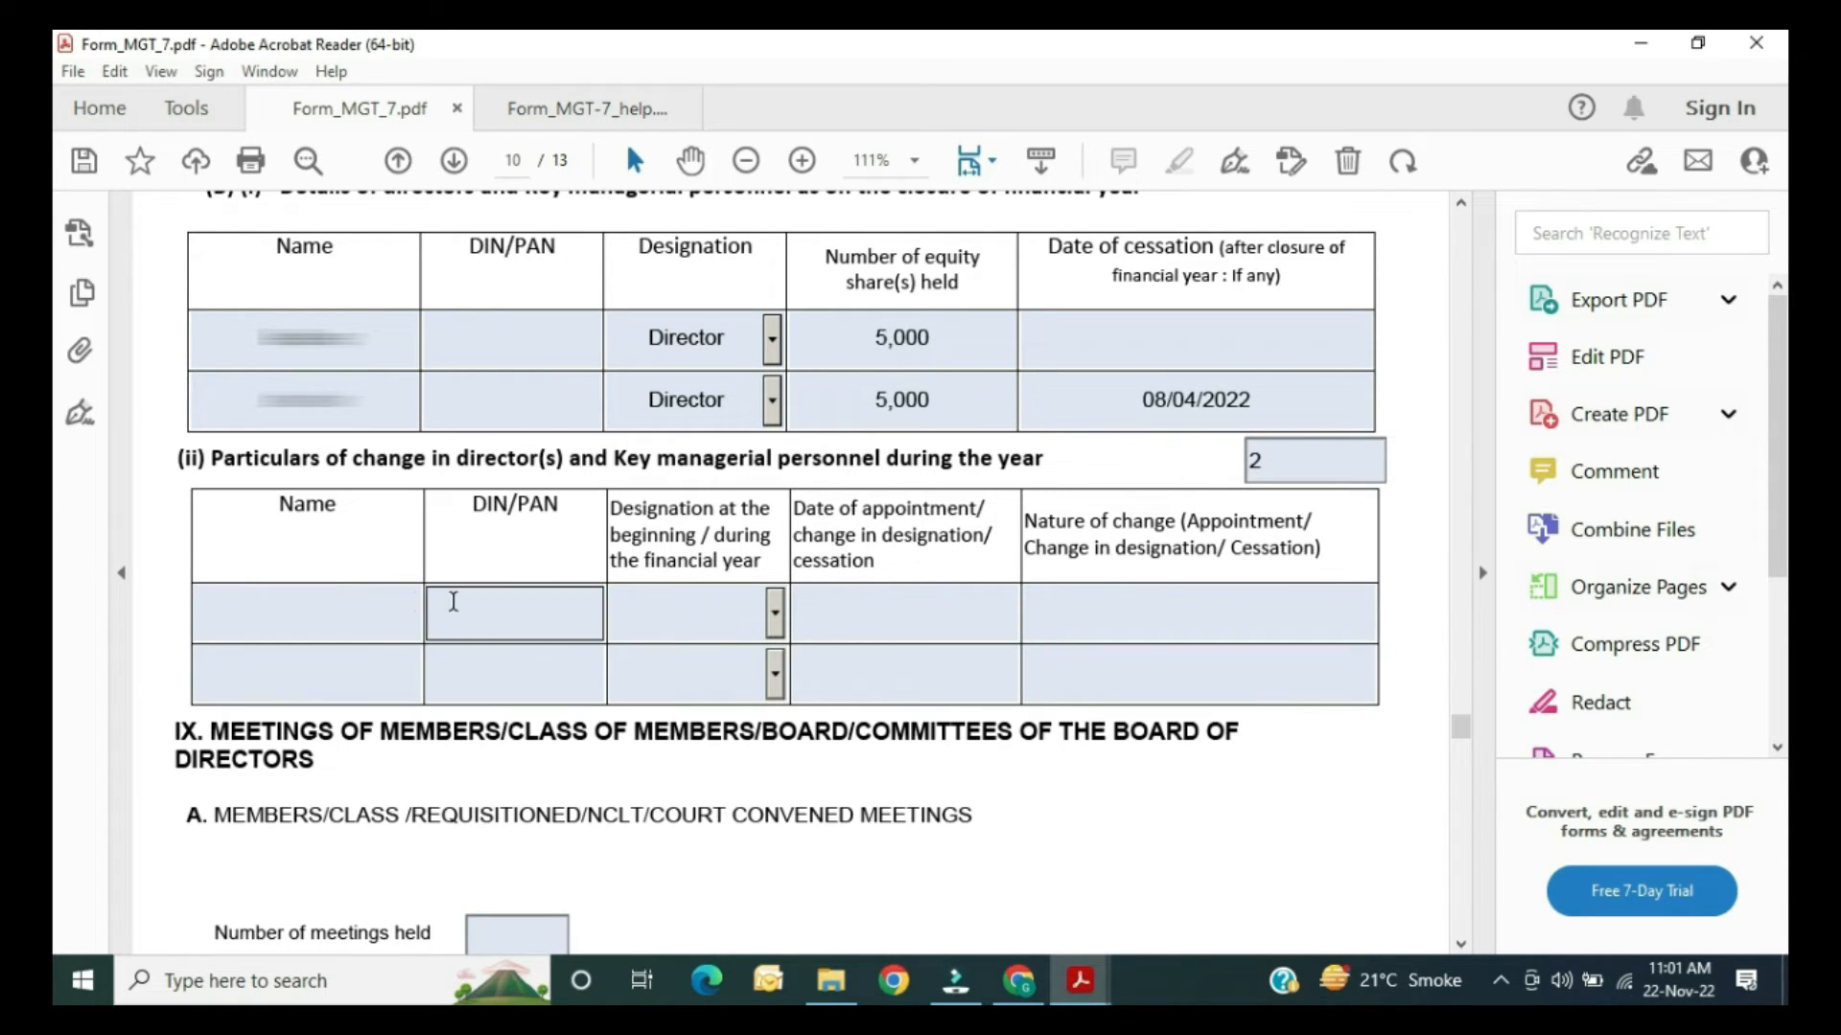
Step: Enter a director's name in the first row of the particulars of change table and open its designation choices
click(389, 601)
text(s)
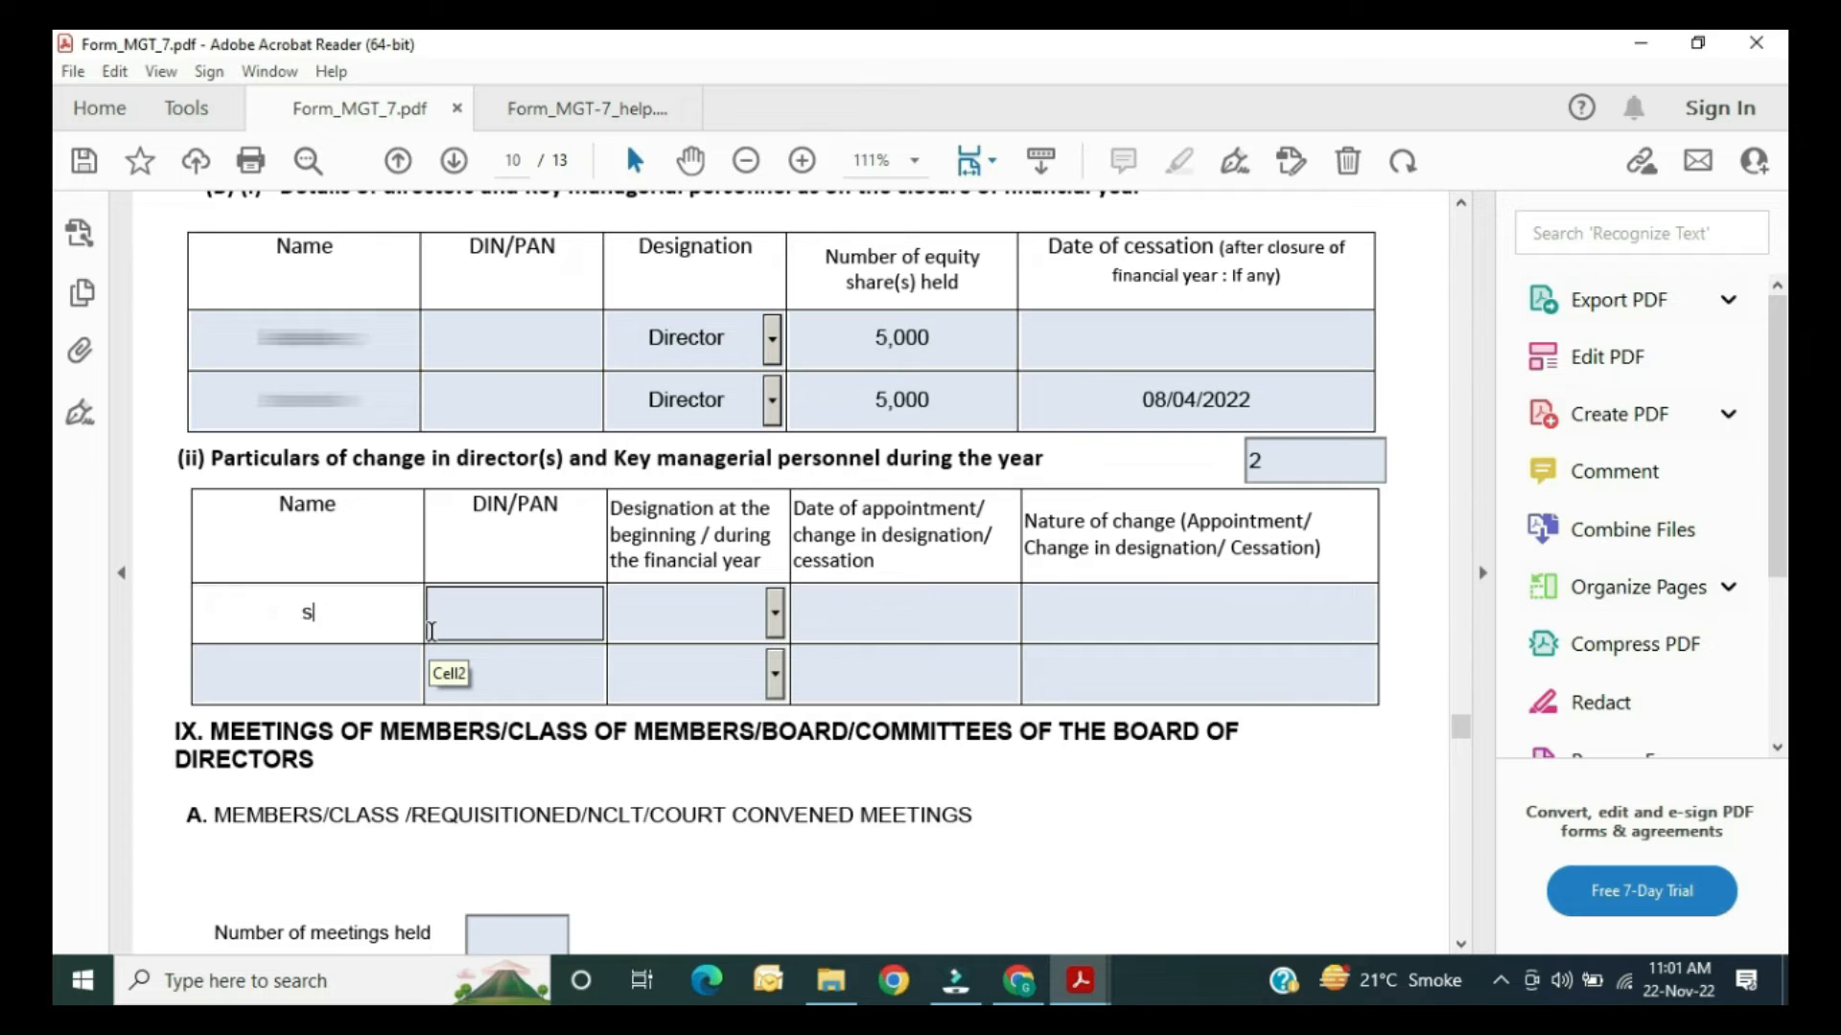
text(...)
click(466, 611)
click(725, 612)
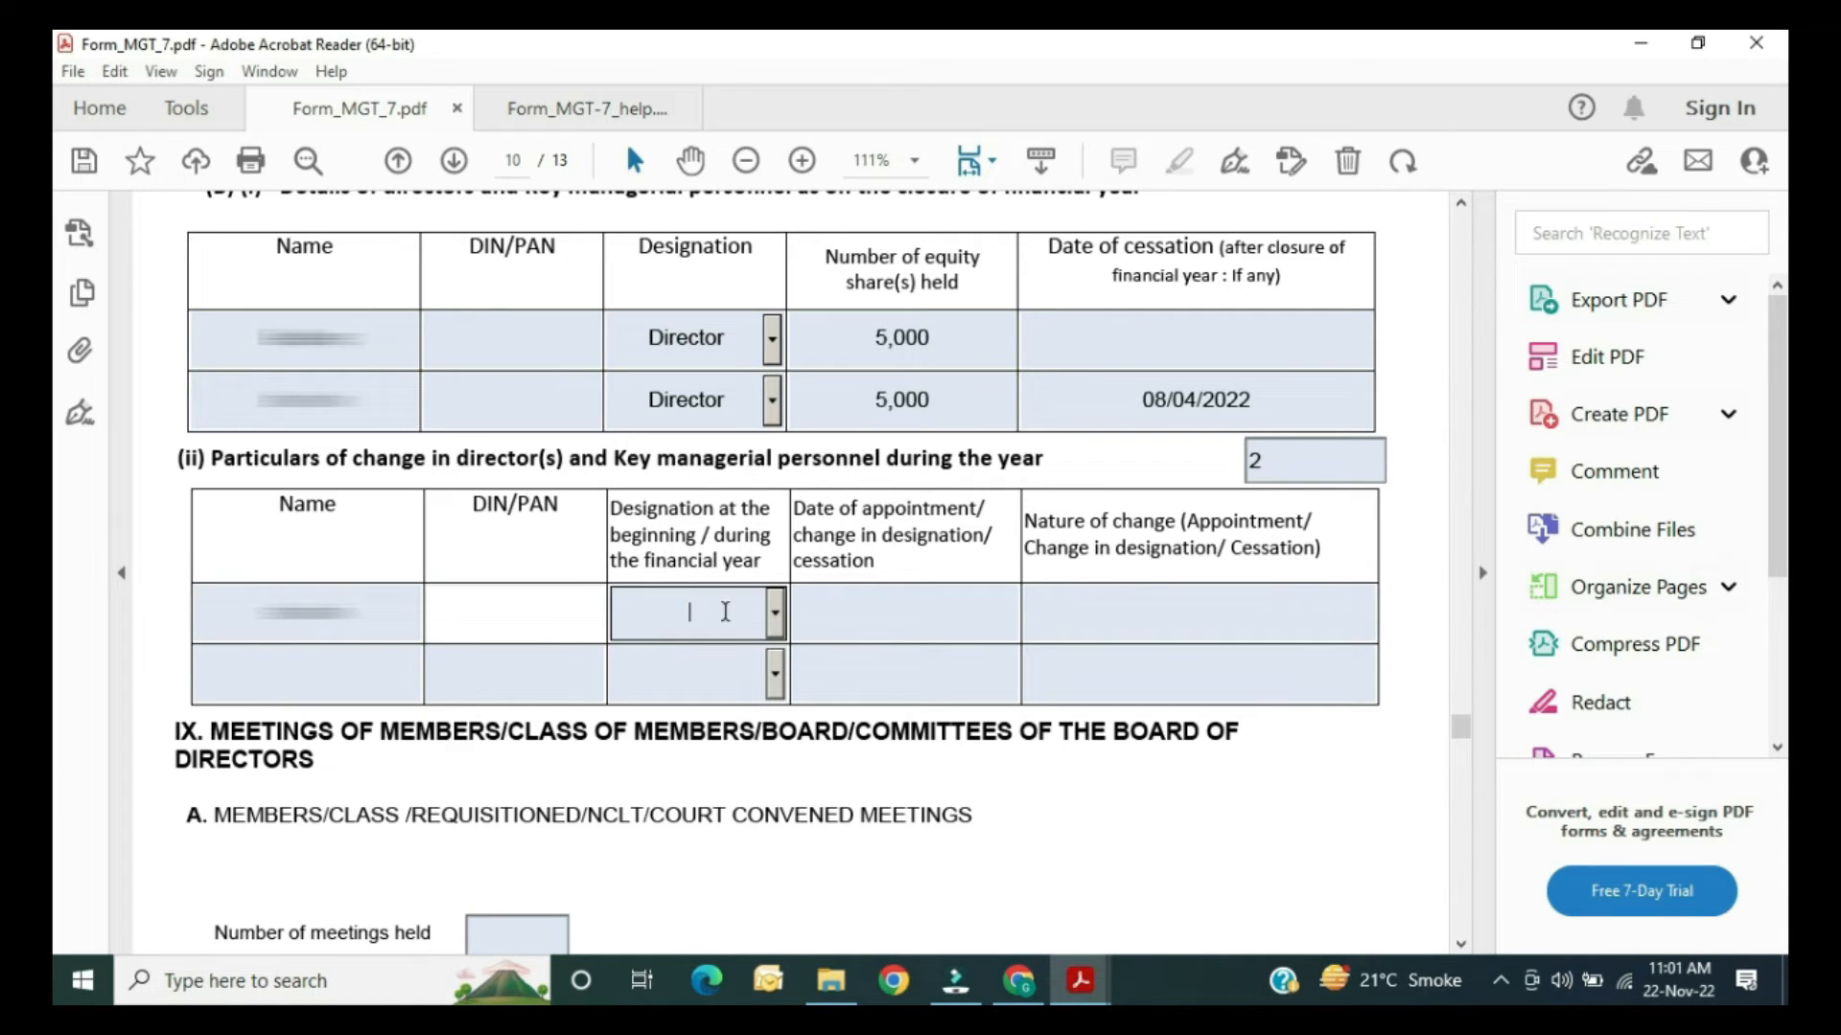
click(774, 613)
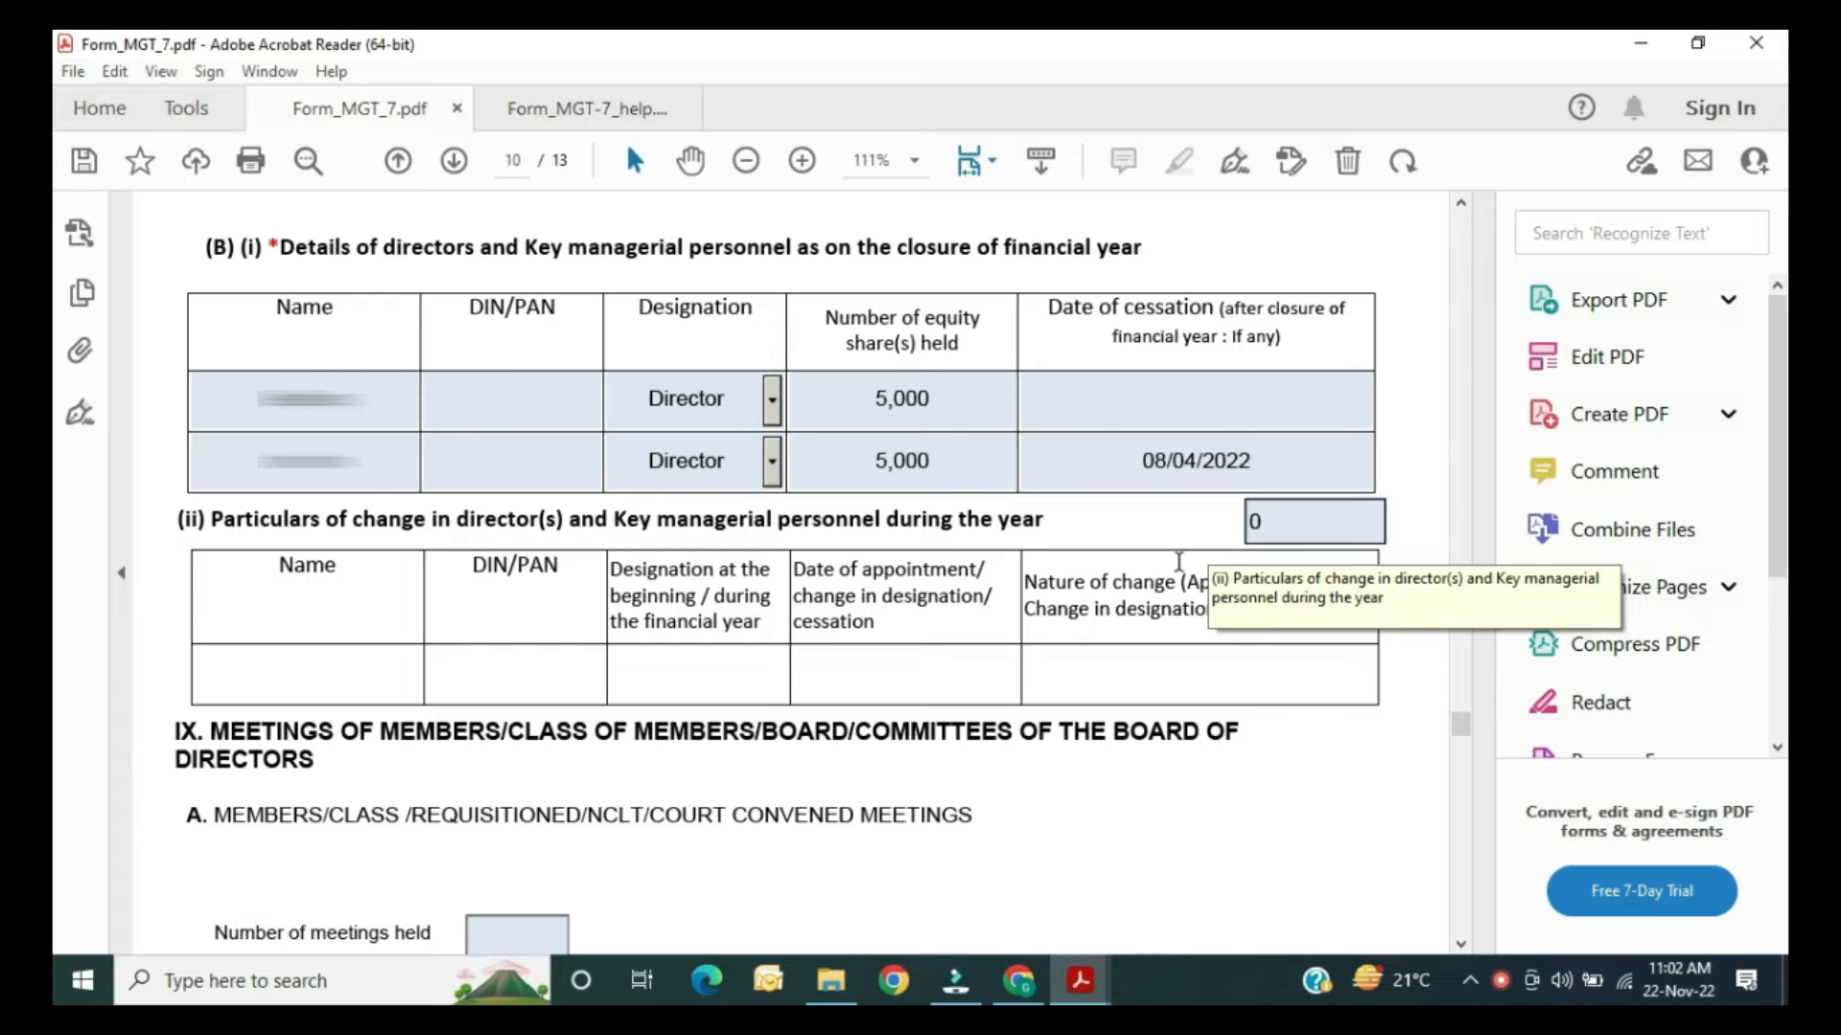
Step: Enter 0 as the number of members, class, requisitioned, NCLT or court convened meetings held
scroll(1302, 658, down, 3)
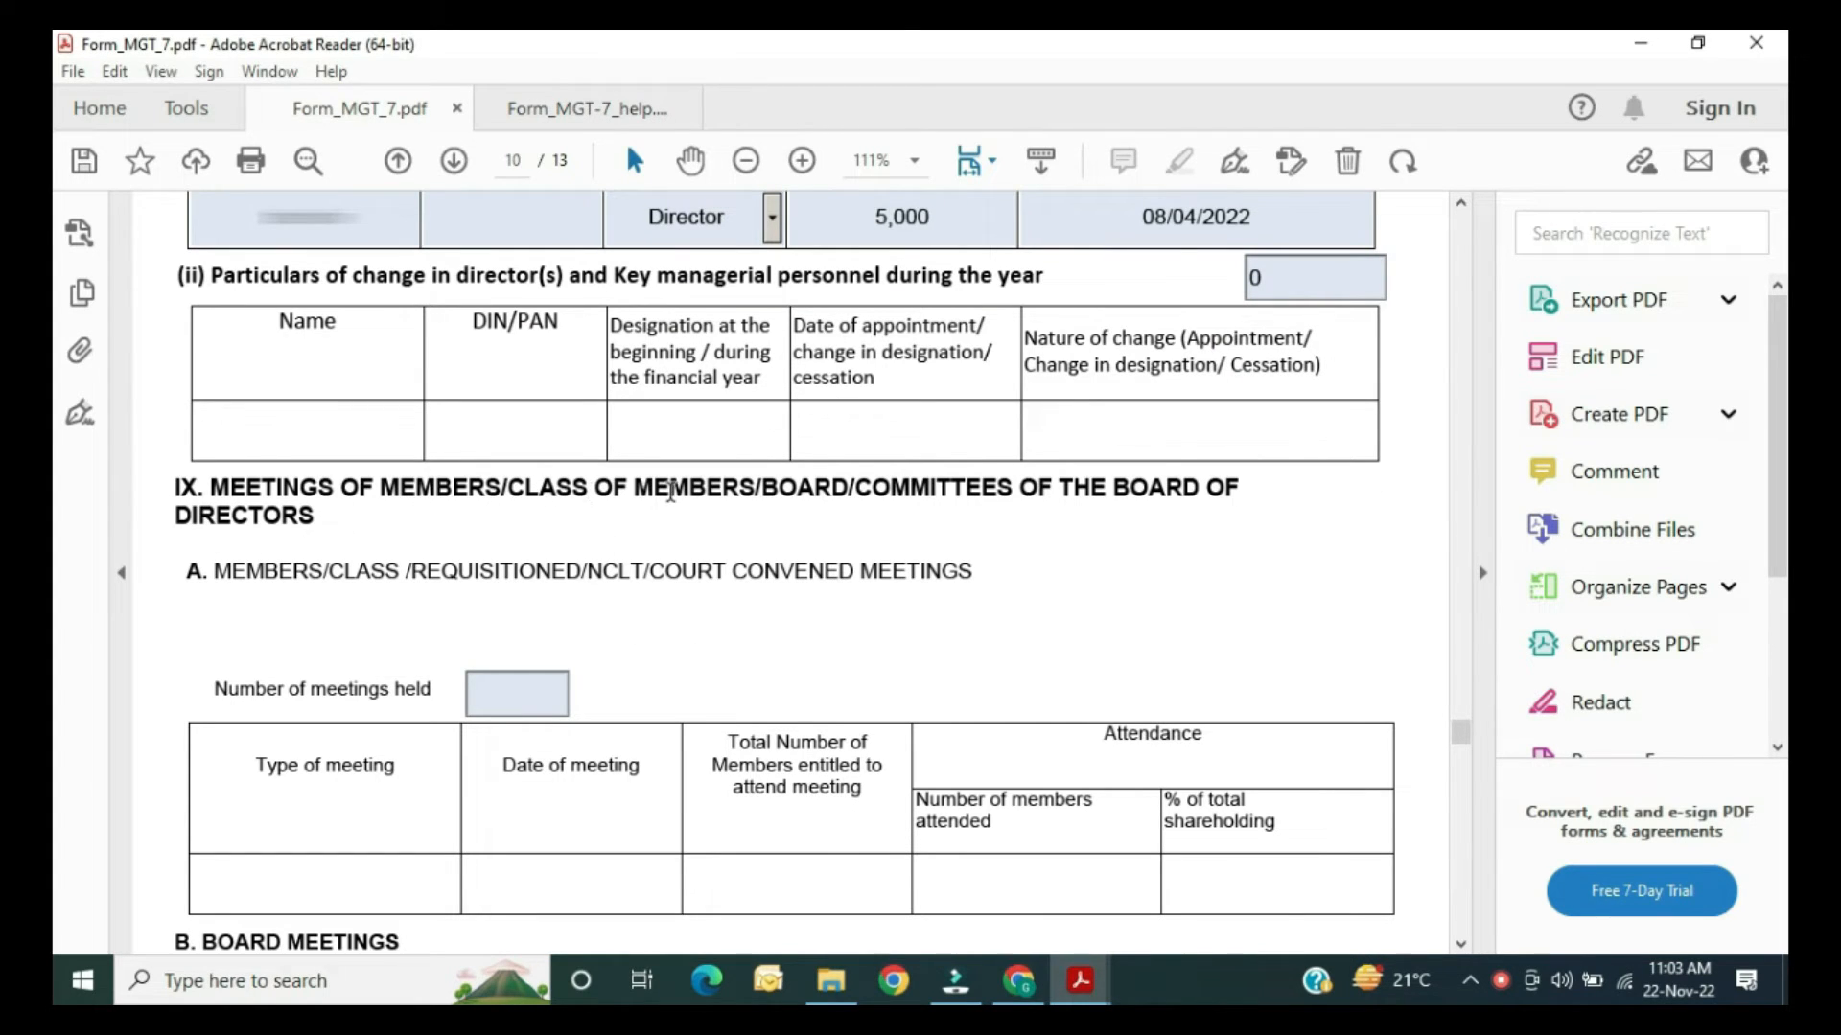
scroll(294, 484, down, 2)
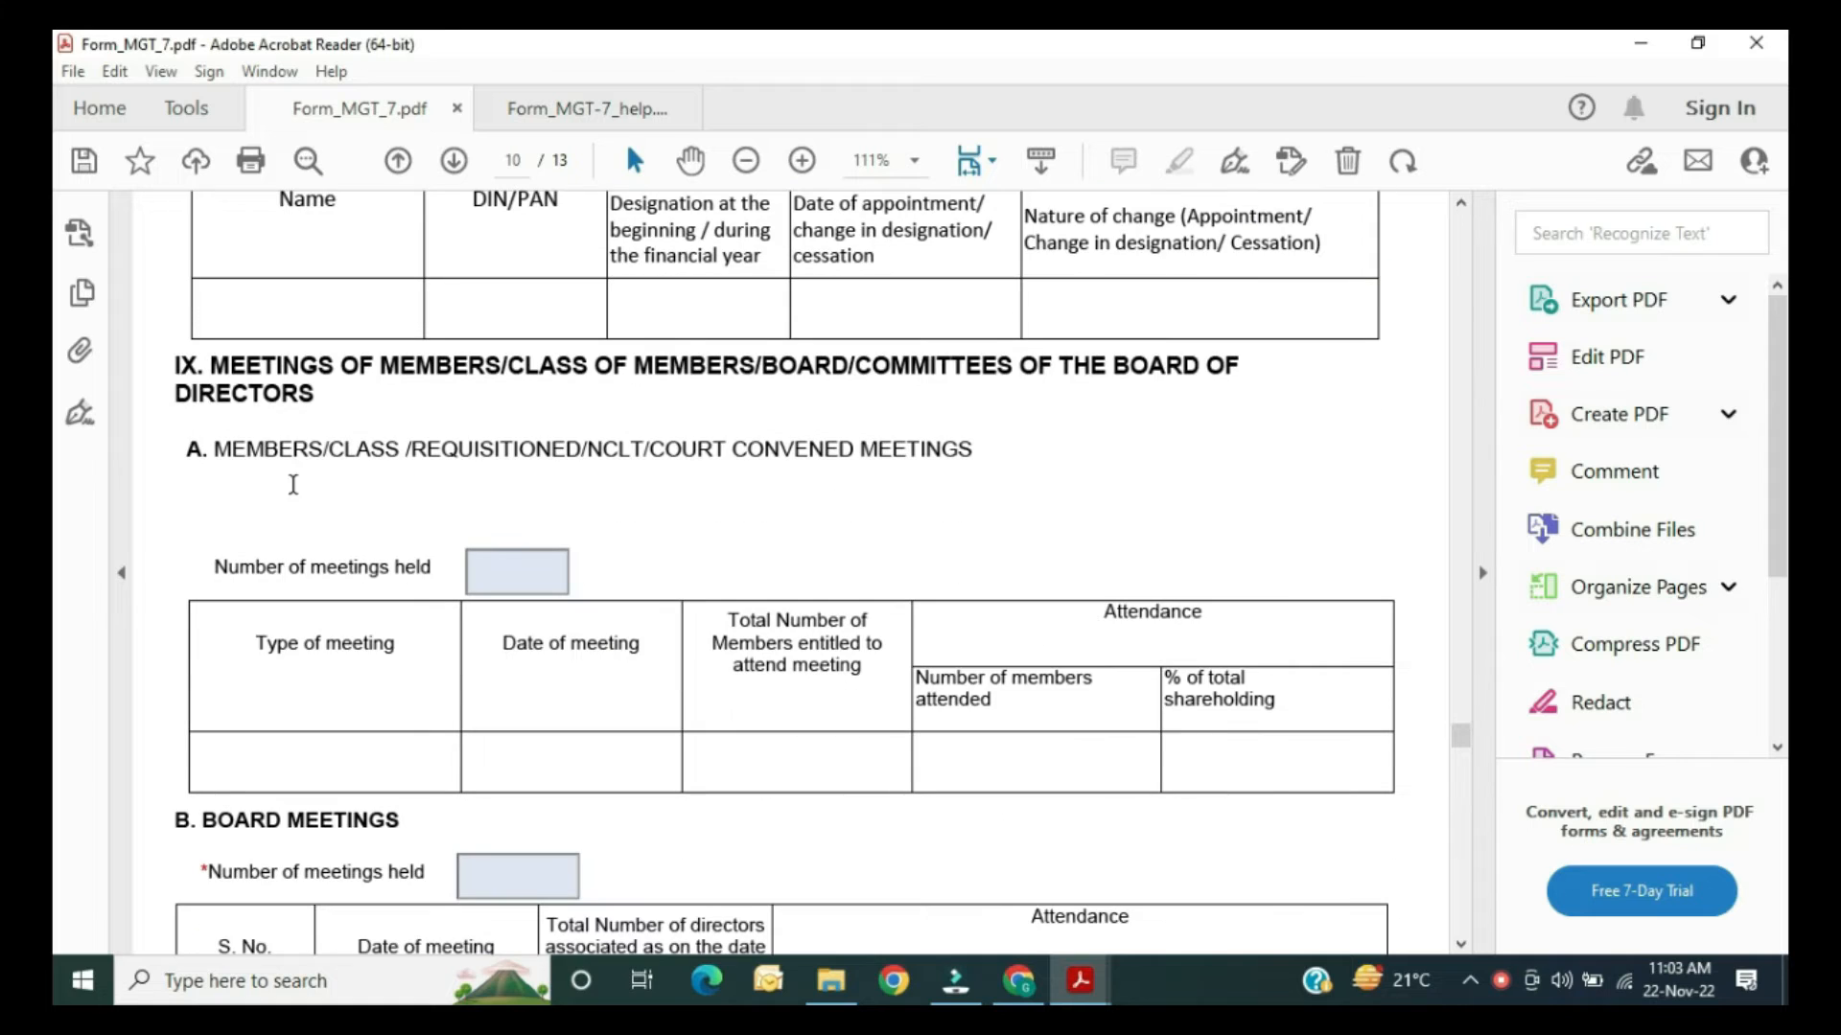
click(517, 565)
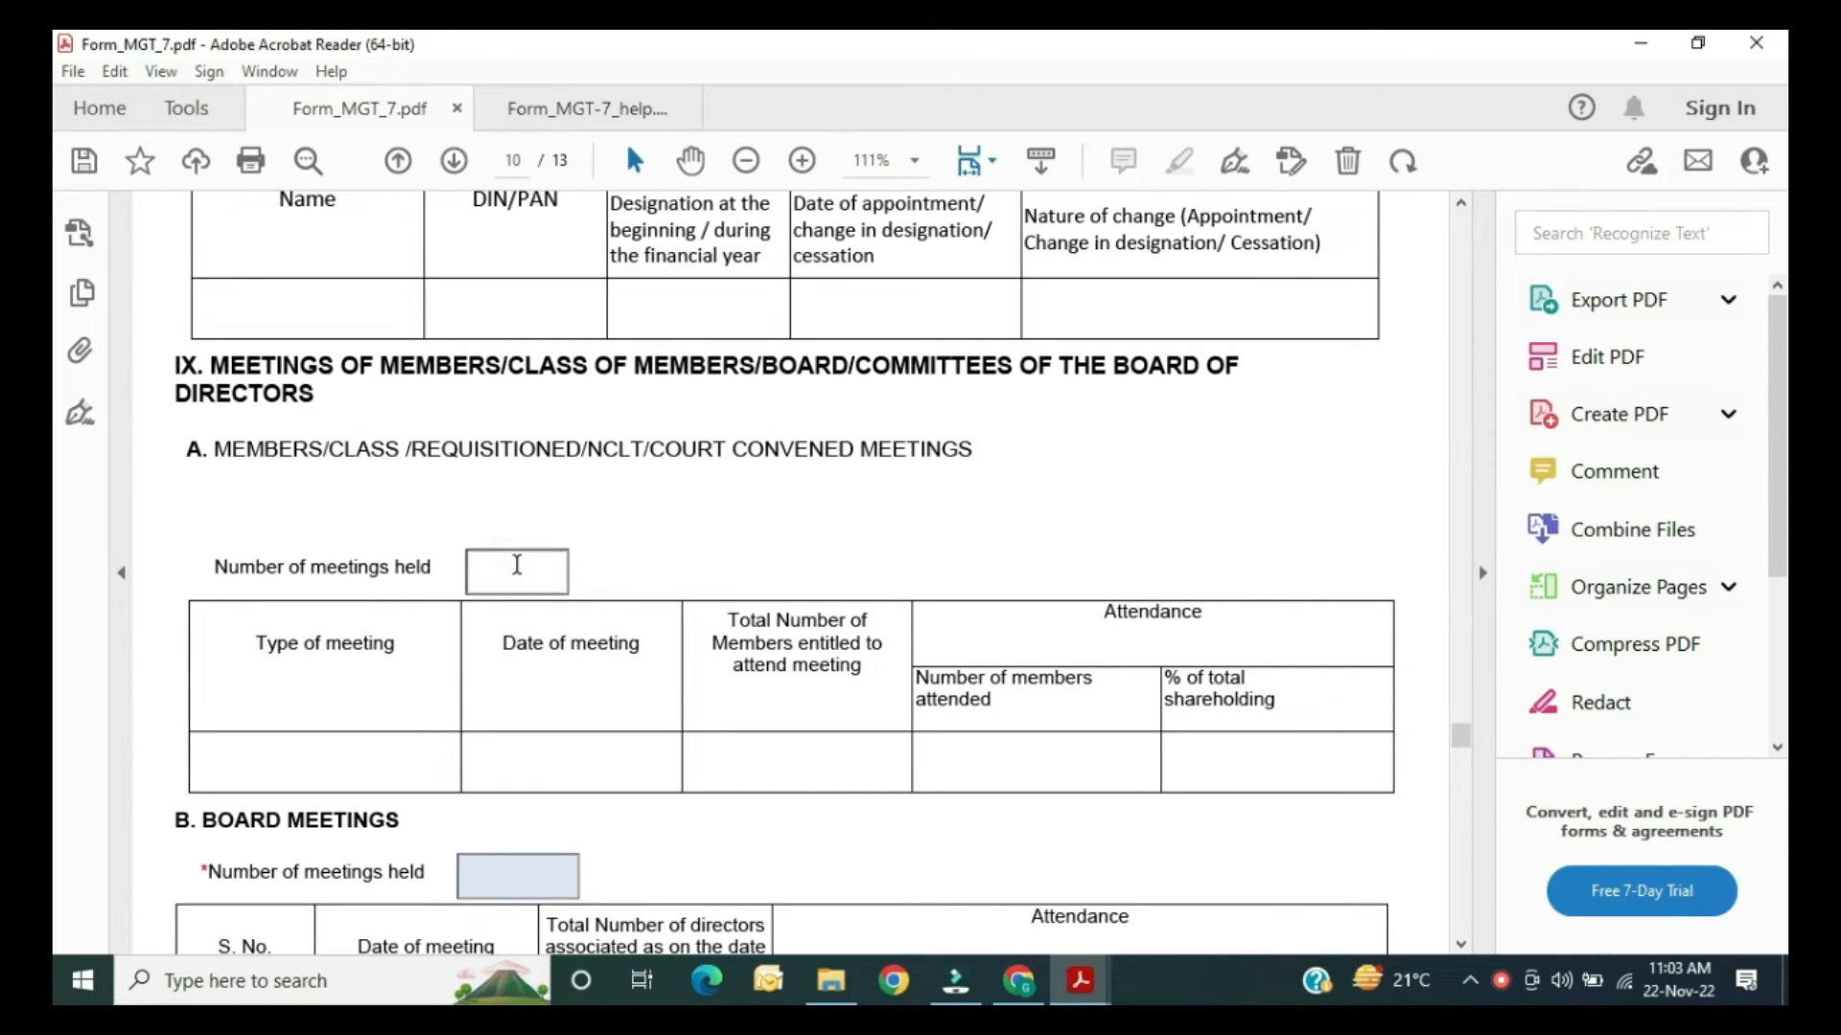
scroll(649, 569, down, 3)
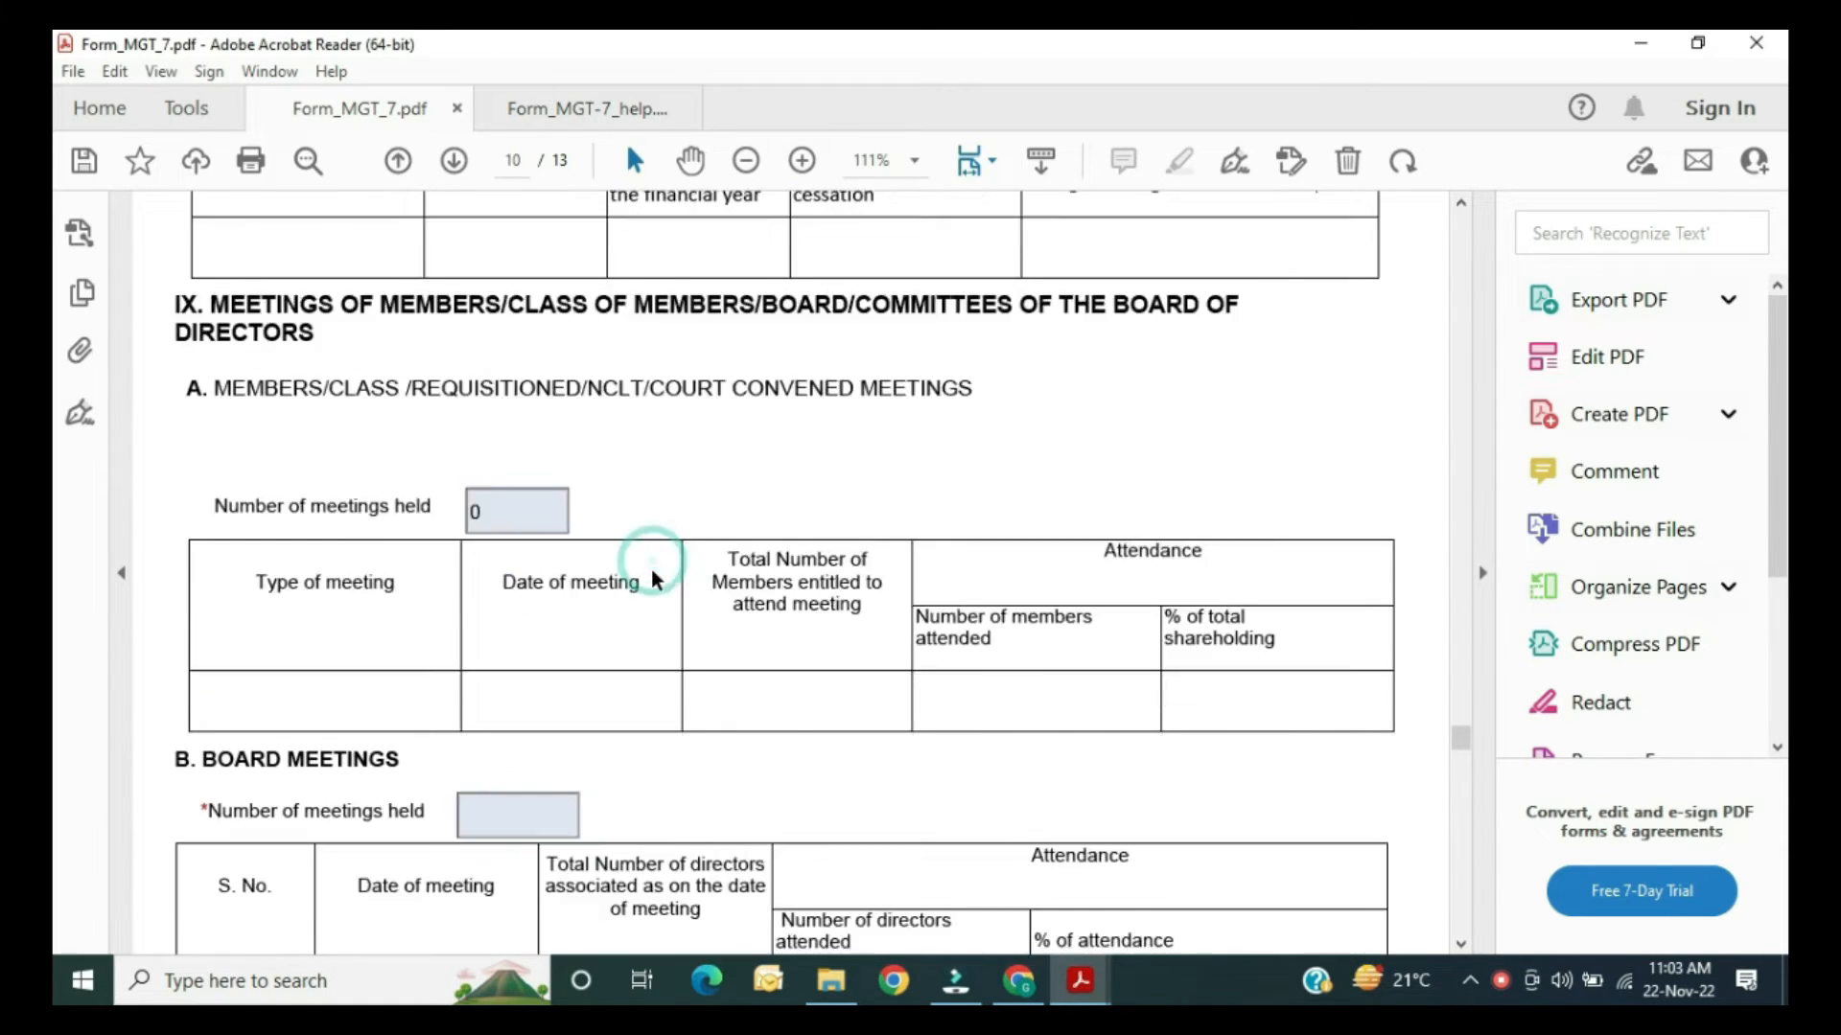
Step: Set the number of board meetings held to 4 and choose January 2022 for the first meeting's date
click(470, 682)
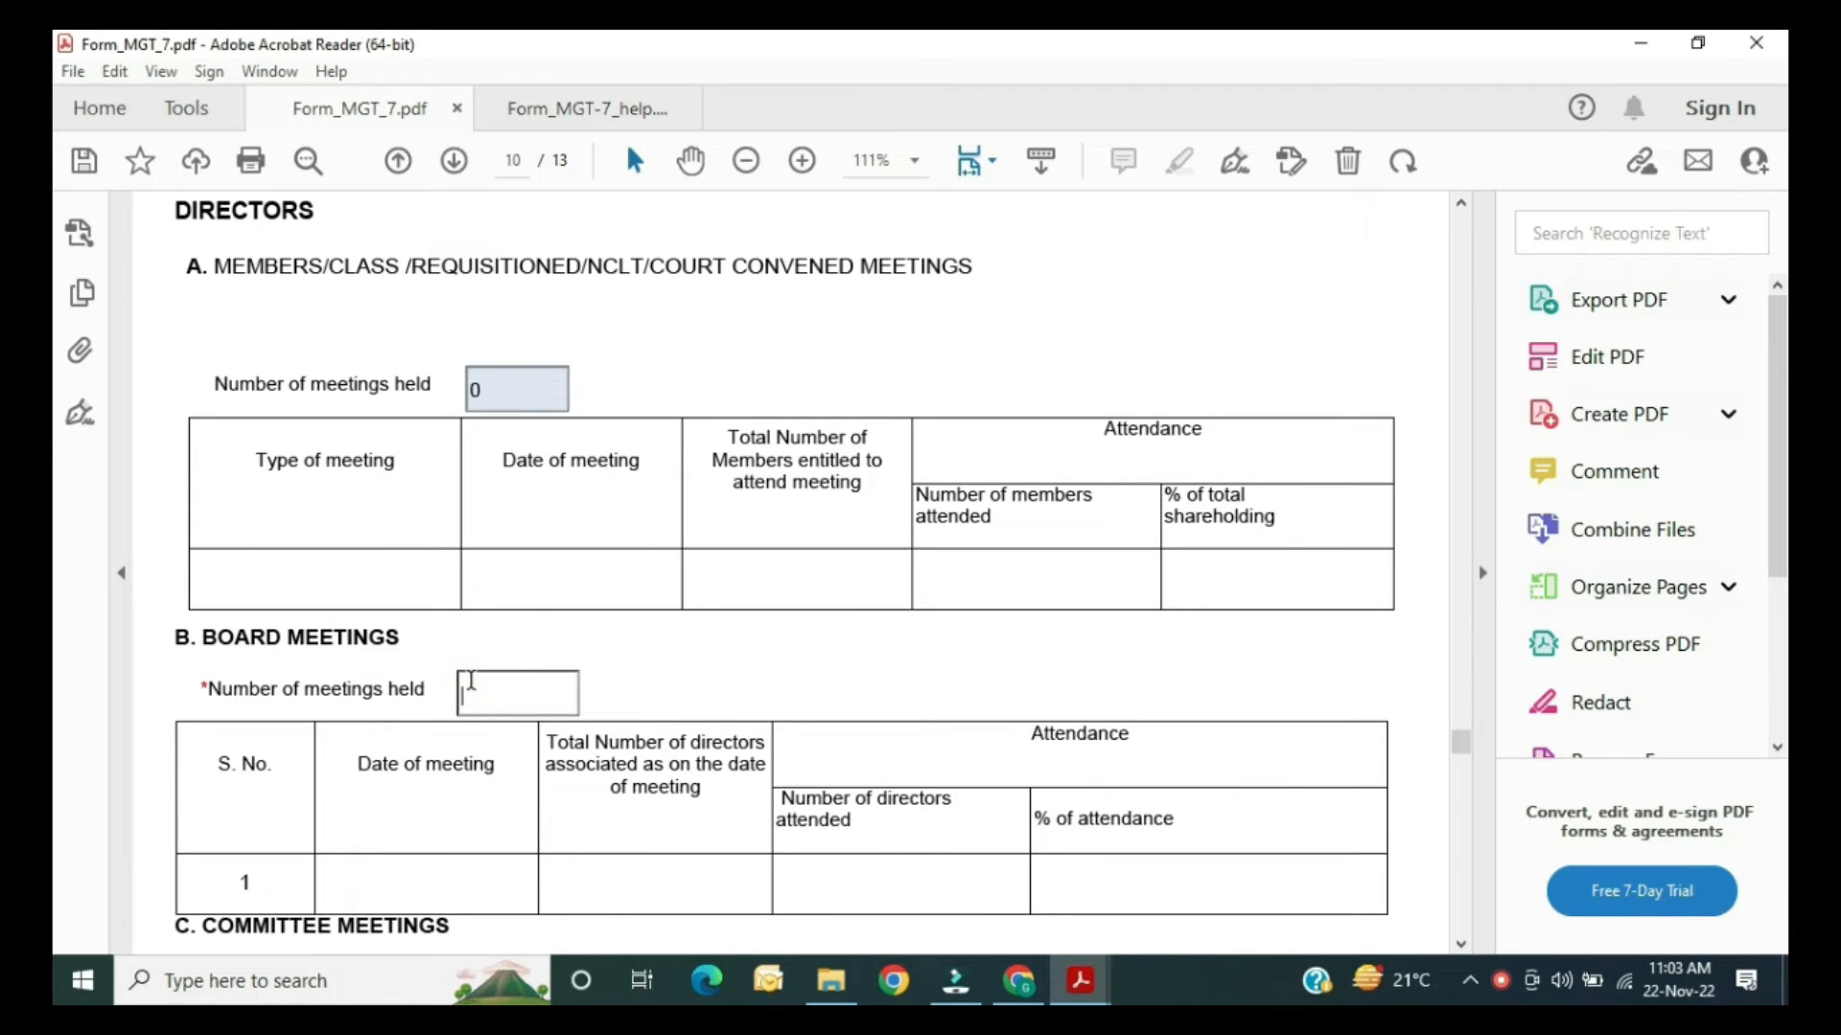
text(4)
click(717, 680)
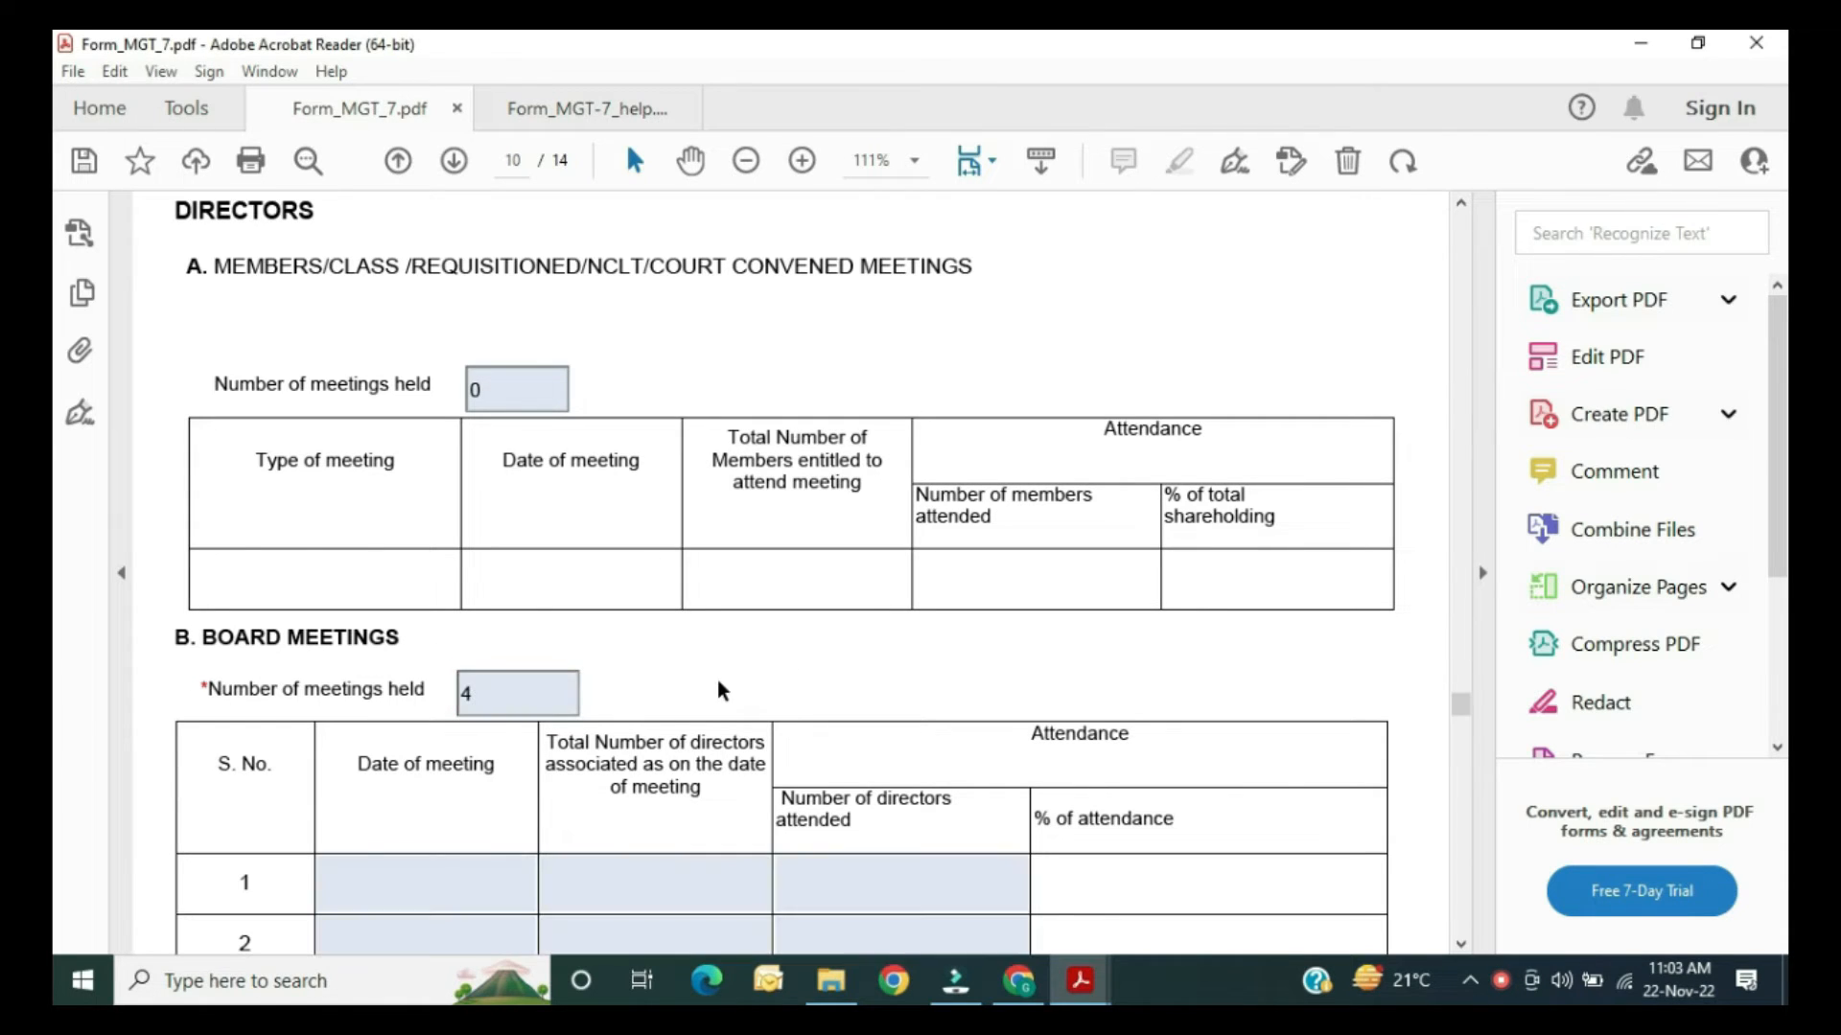
scroll(718, 681, down, 4)
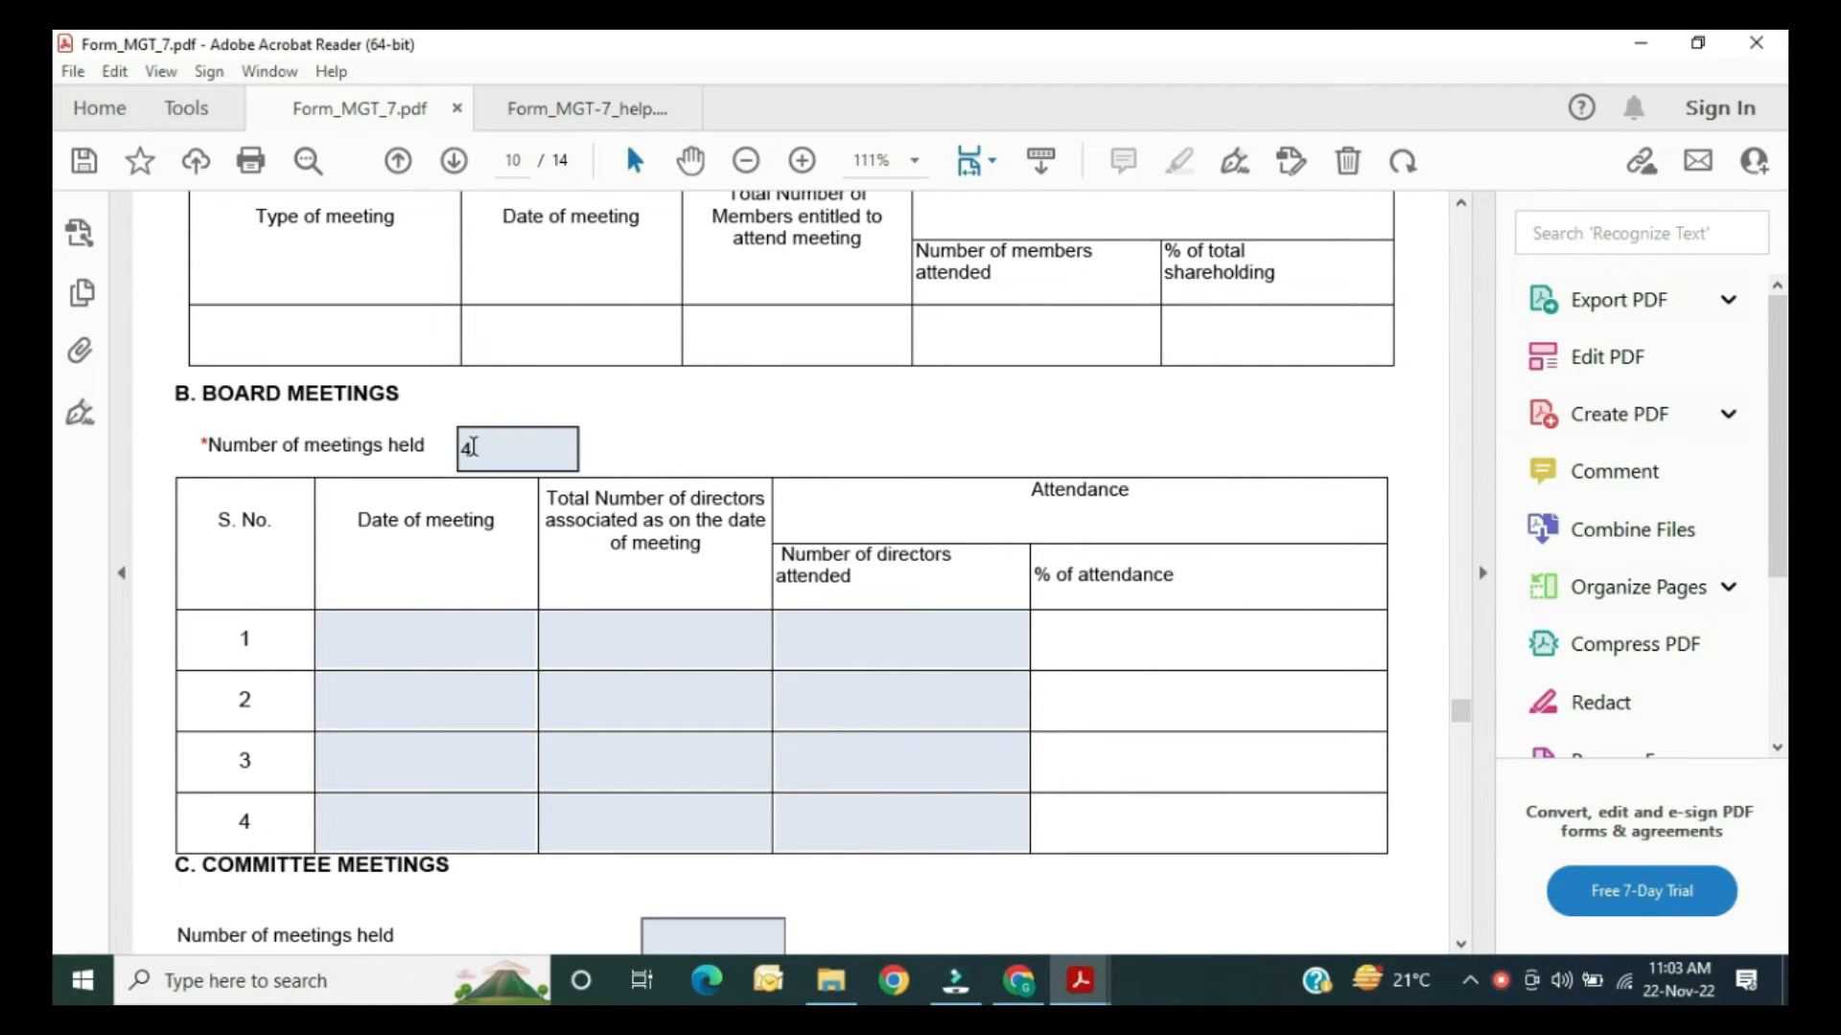
click(444, 638)
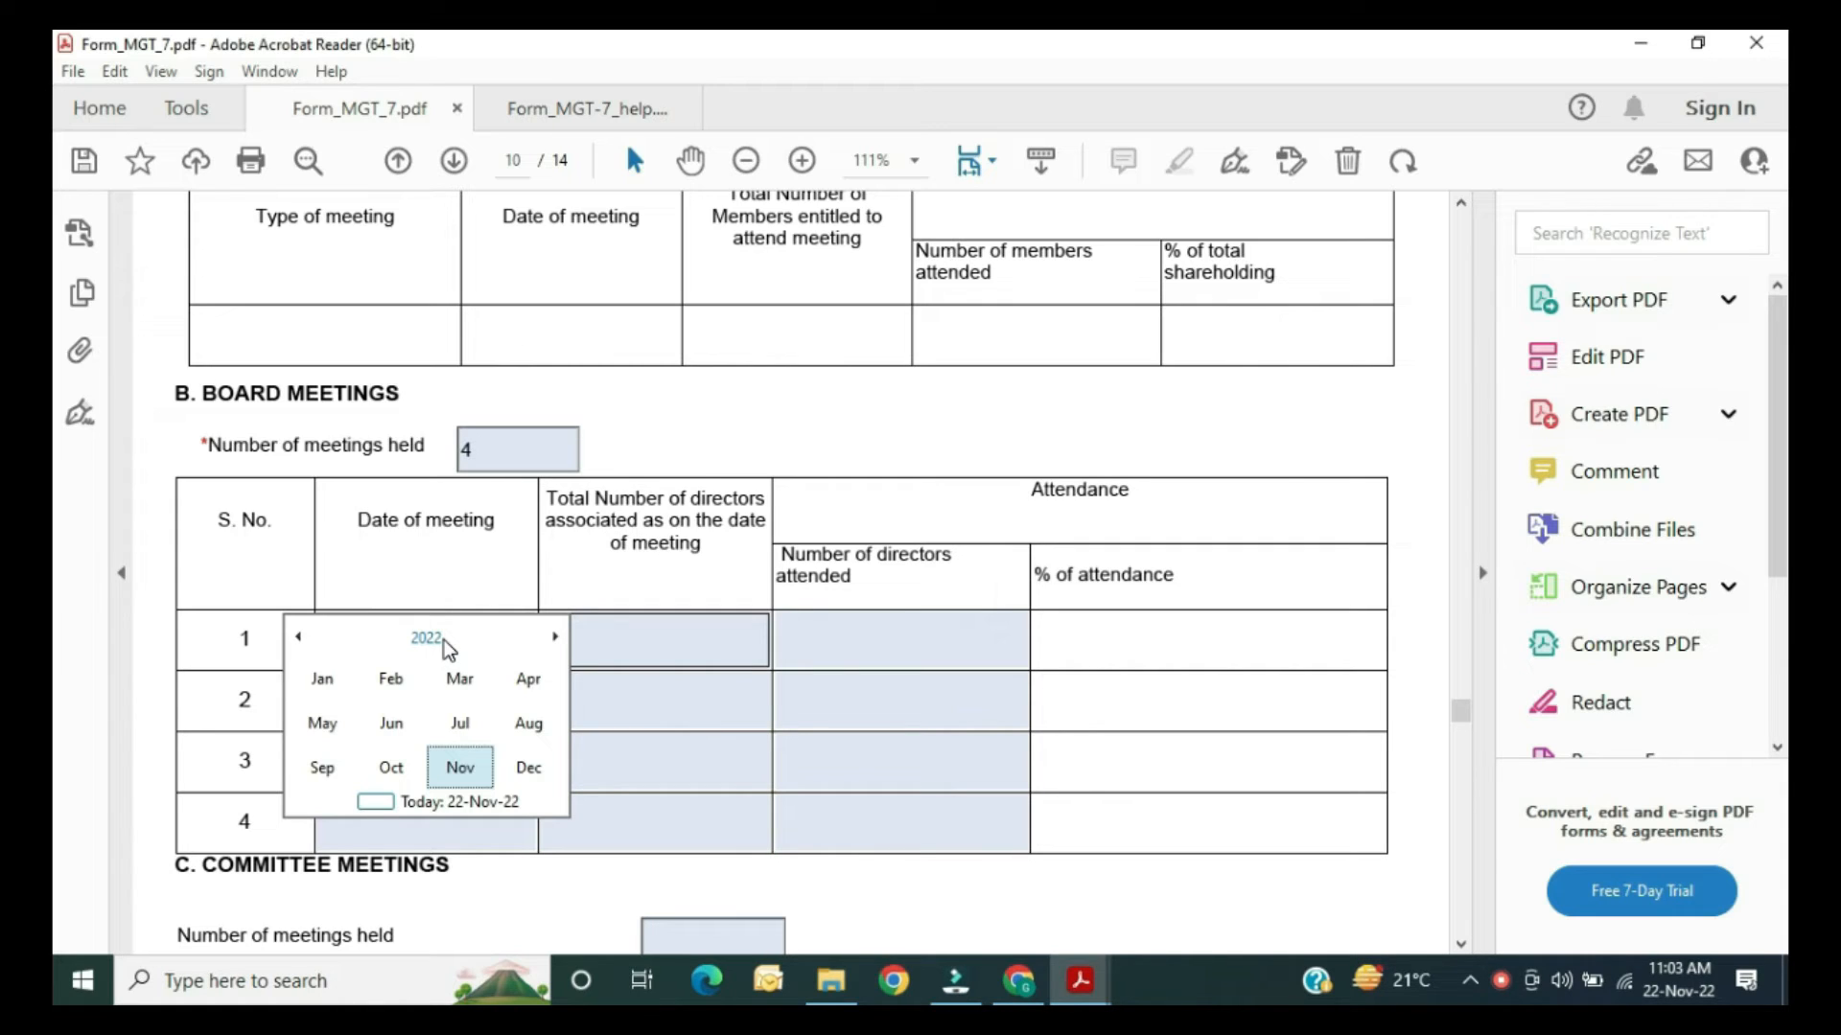
click(323, 680)
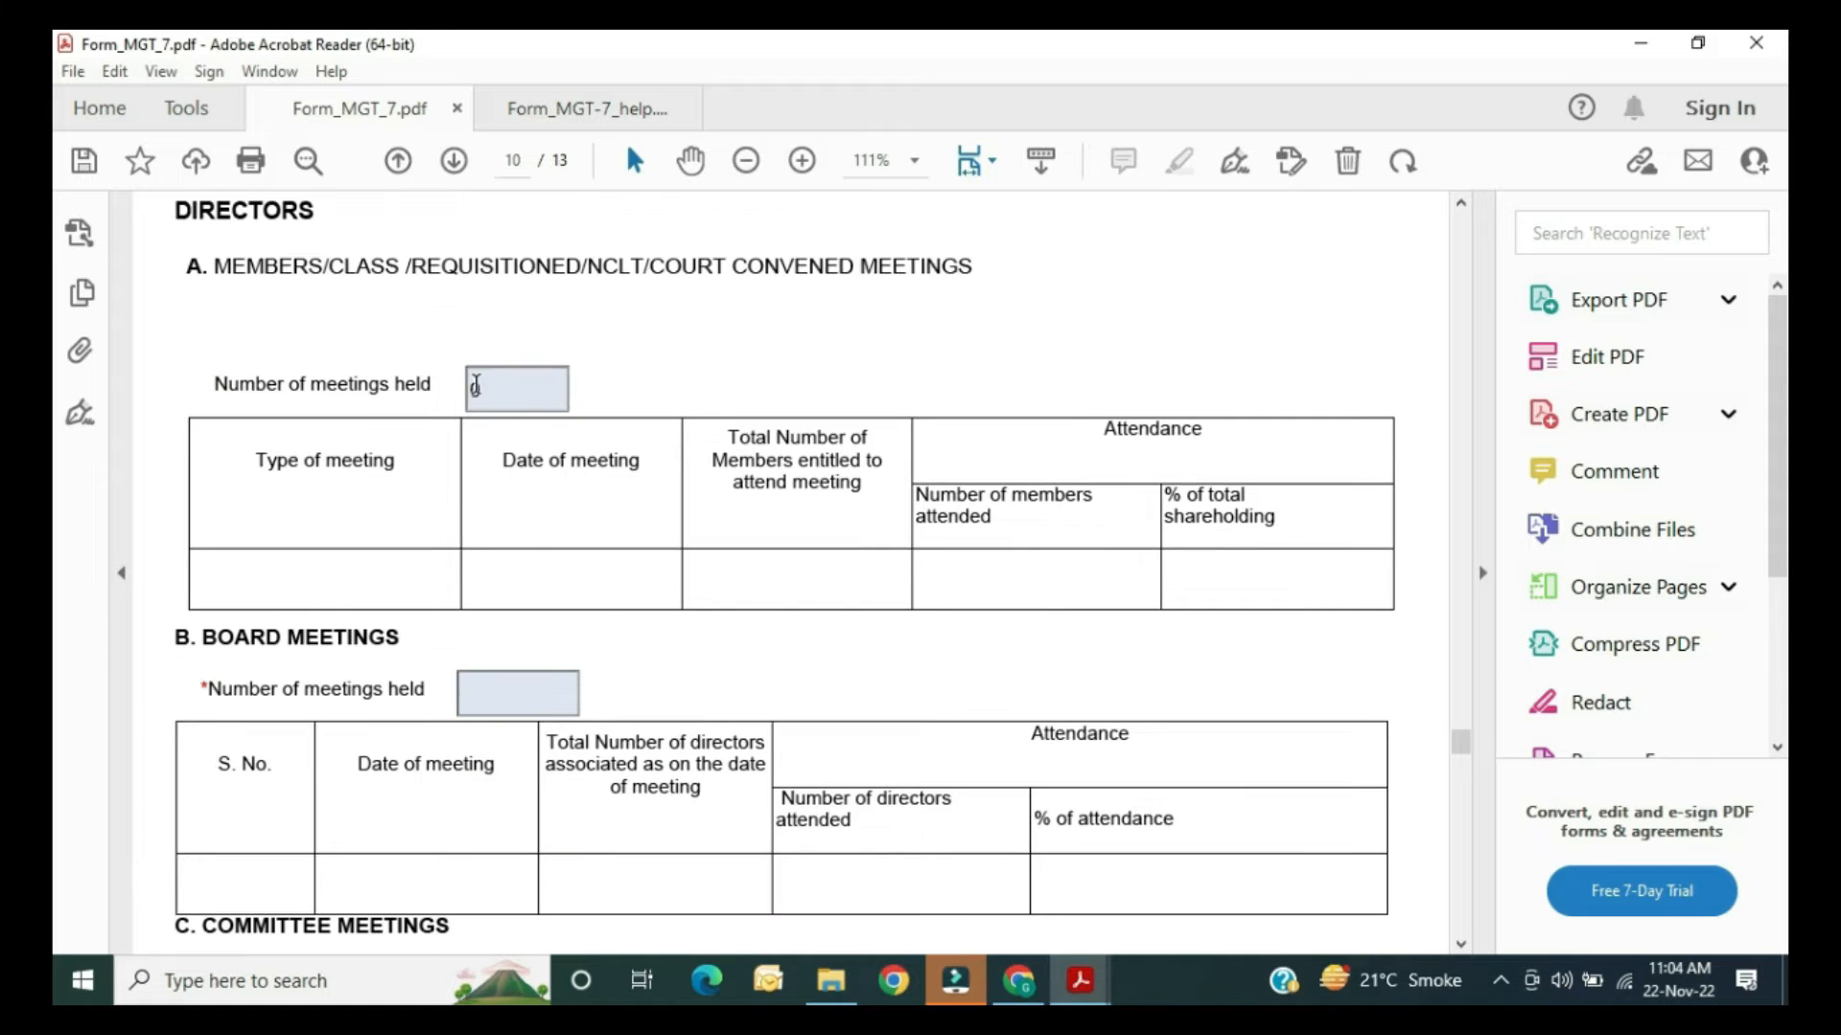
Step: Enter 4 as the number of board meetings held
scroll(506, 384, up, 2)
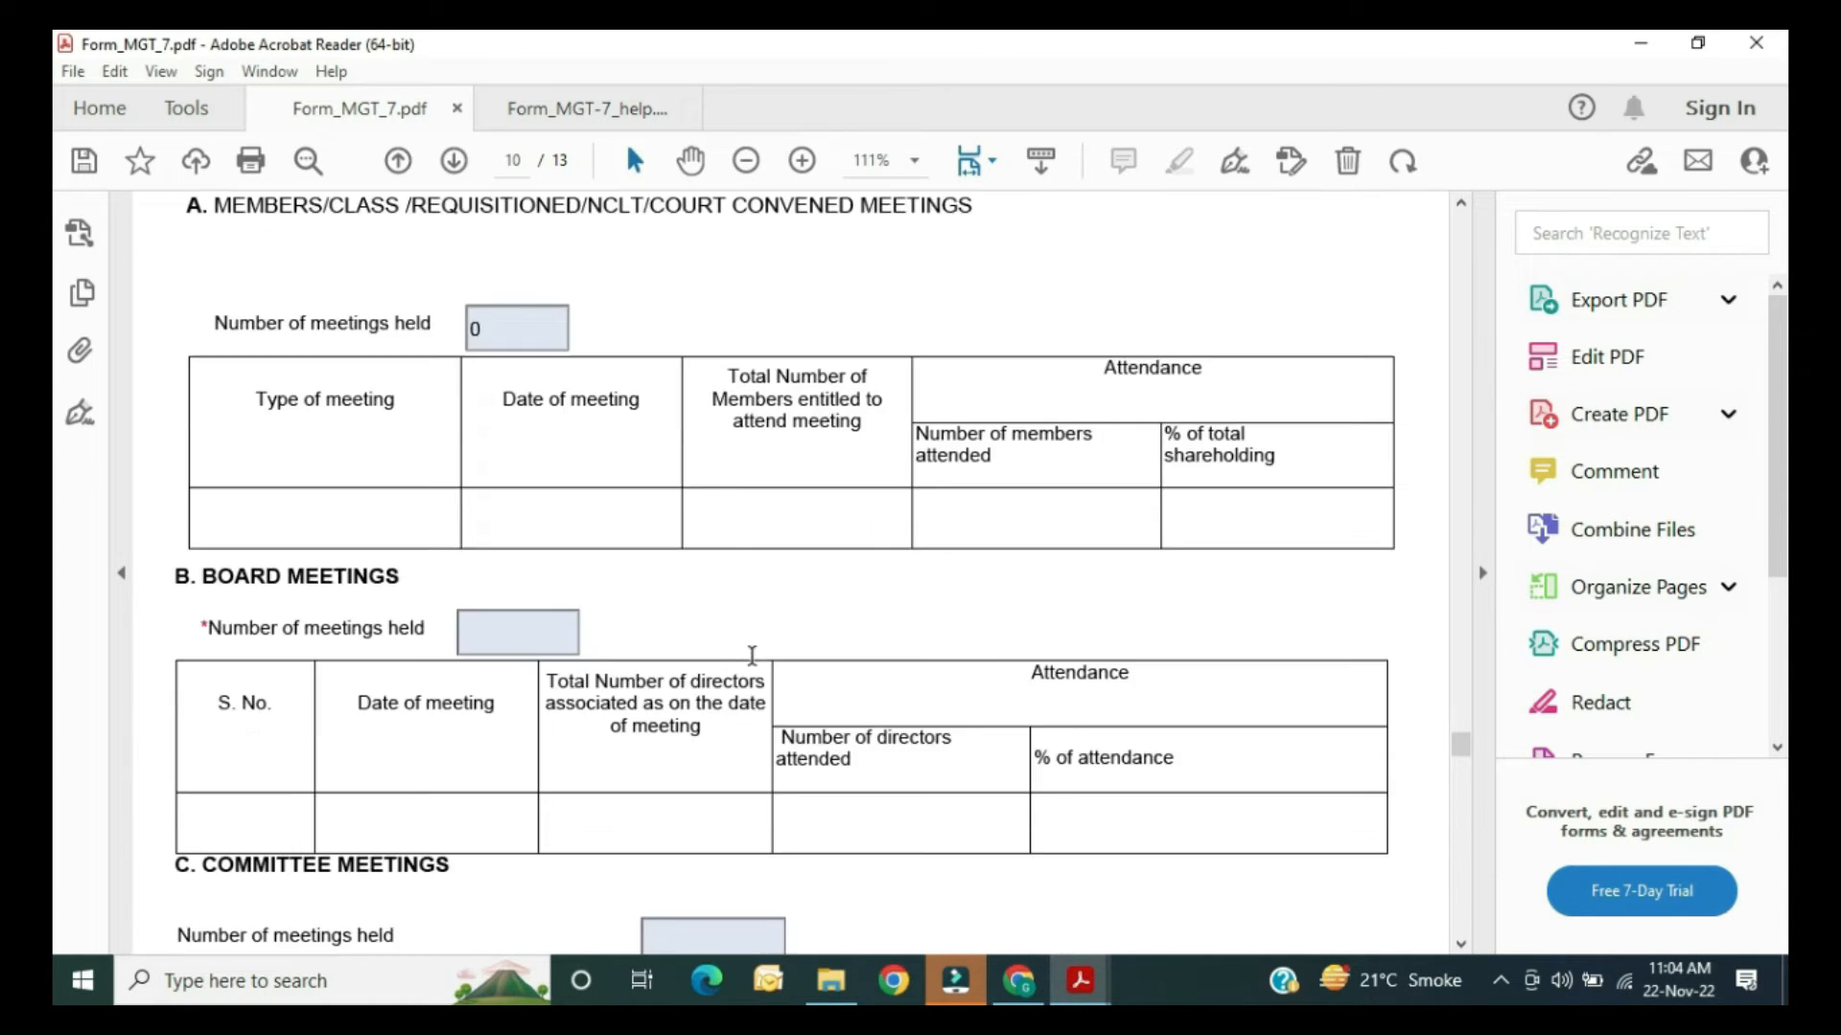
scroll(757, 666, down, 3)
click(465, 629)
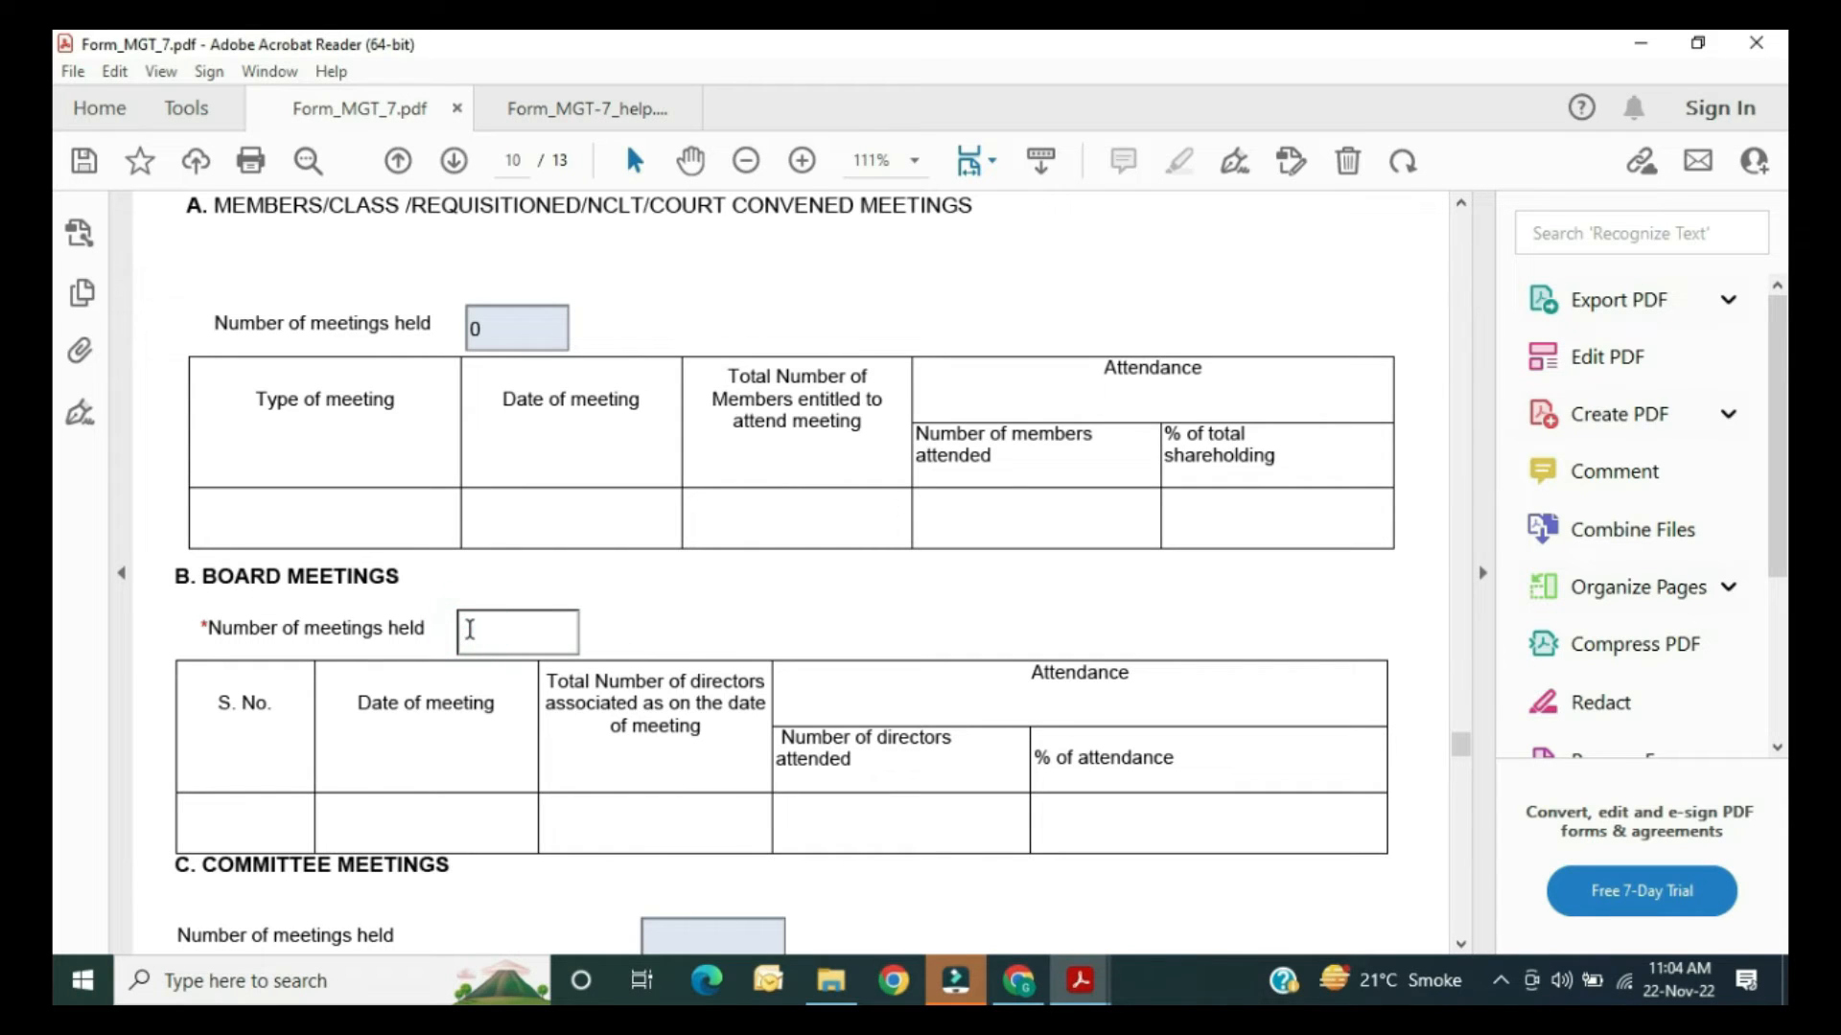
key(Return)
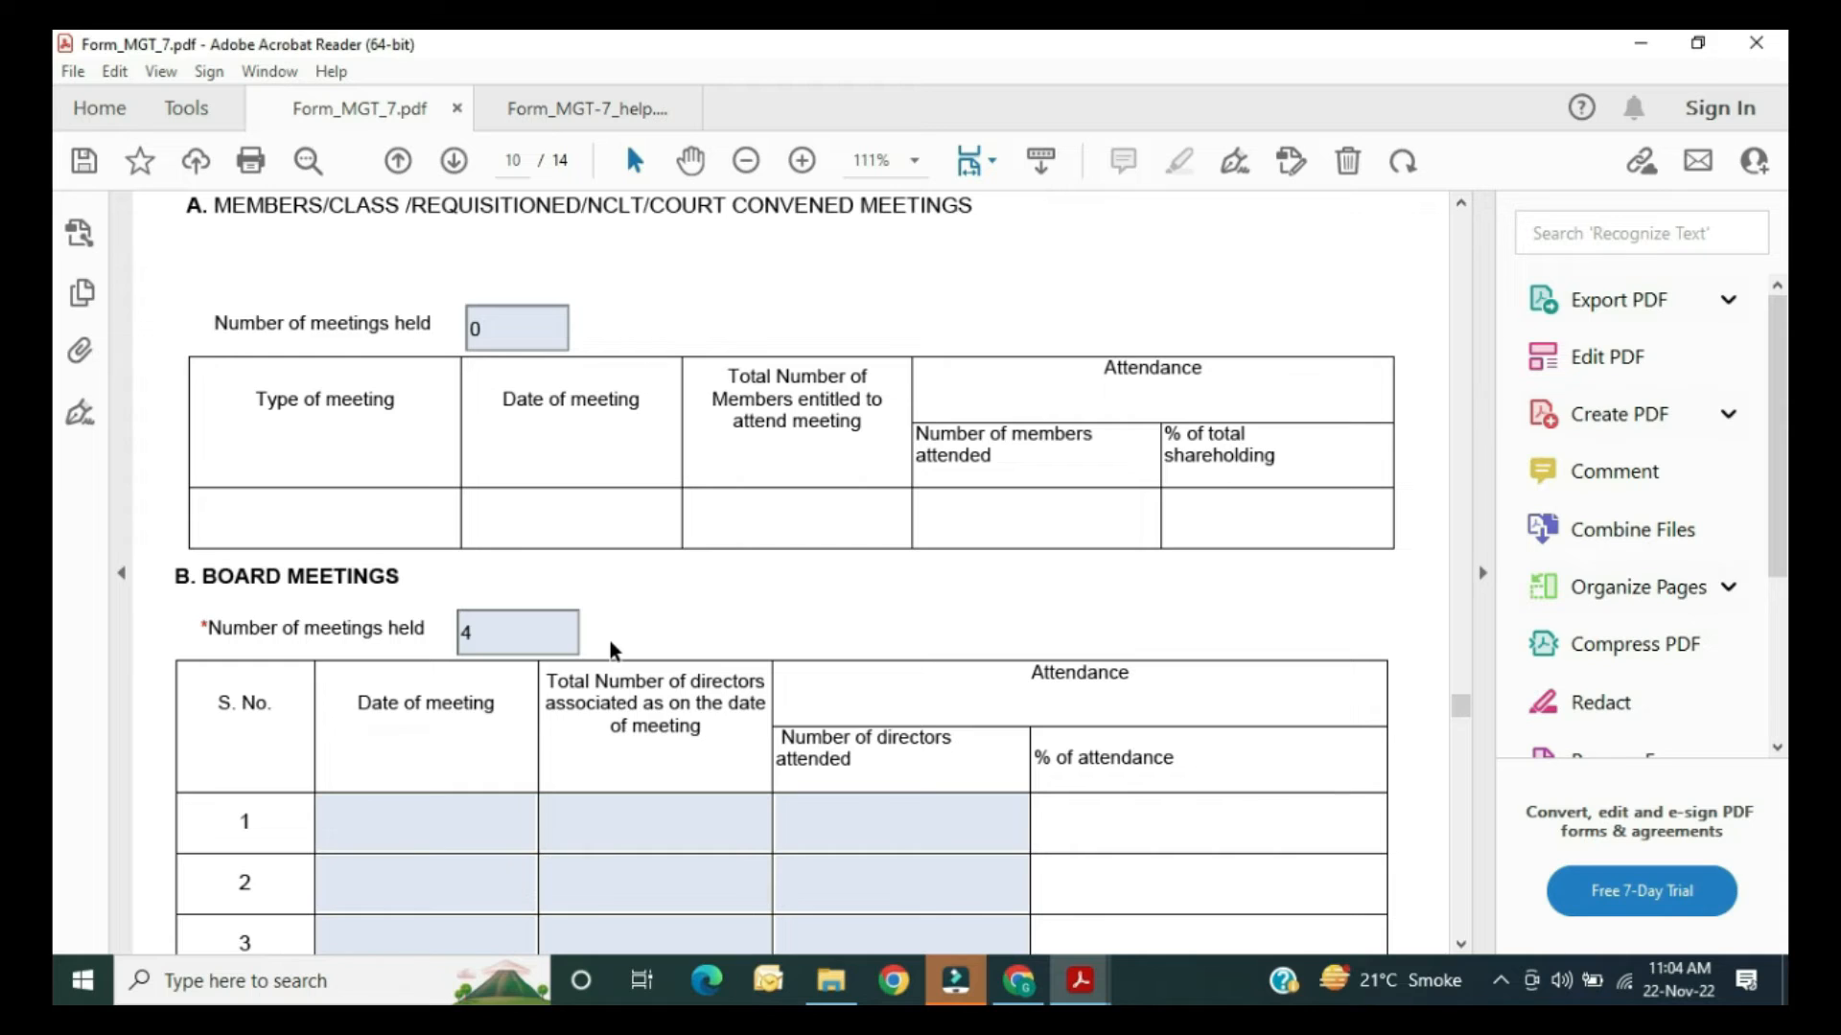
scroll(403, 739, down, 3)
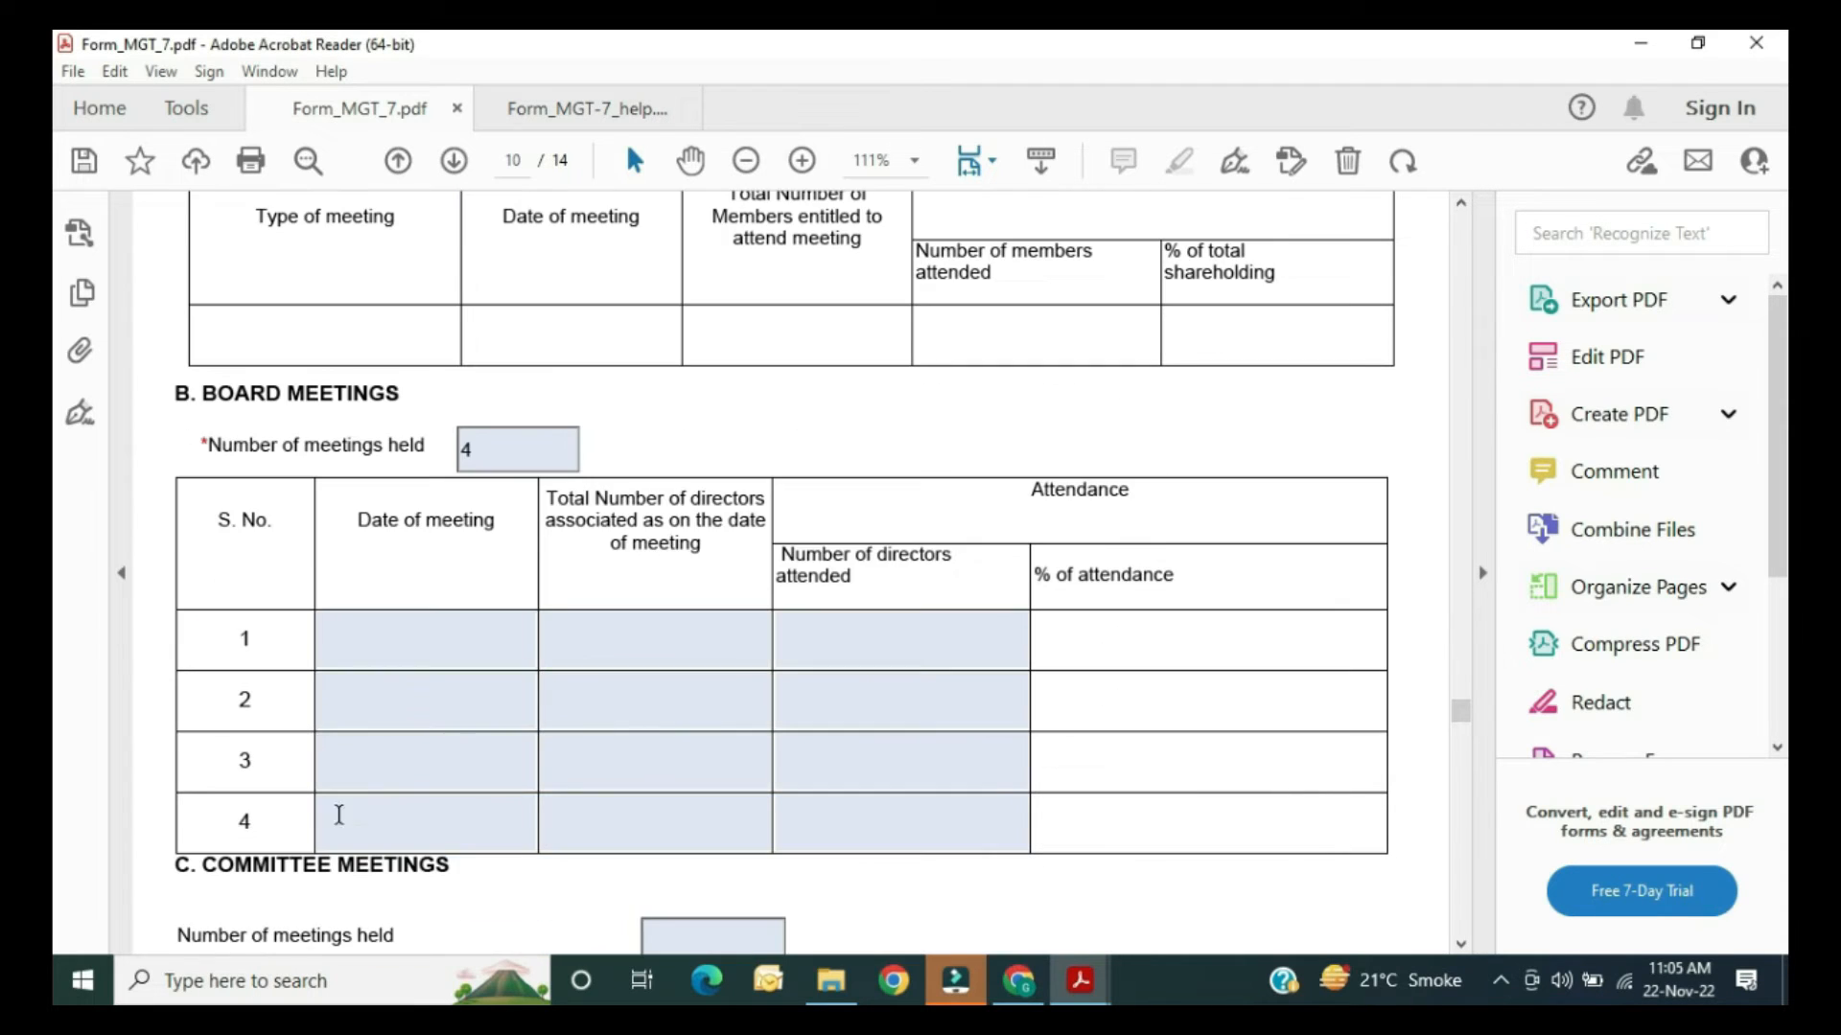
Step: Fill in the first board meeting with date 15/01/2022, 2 directors associated and 2 directors attended
click(829, 633)
click(343, 623)
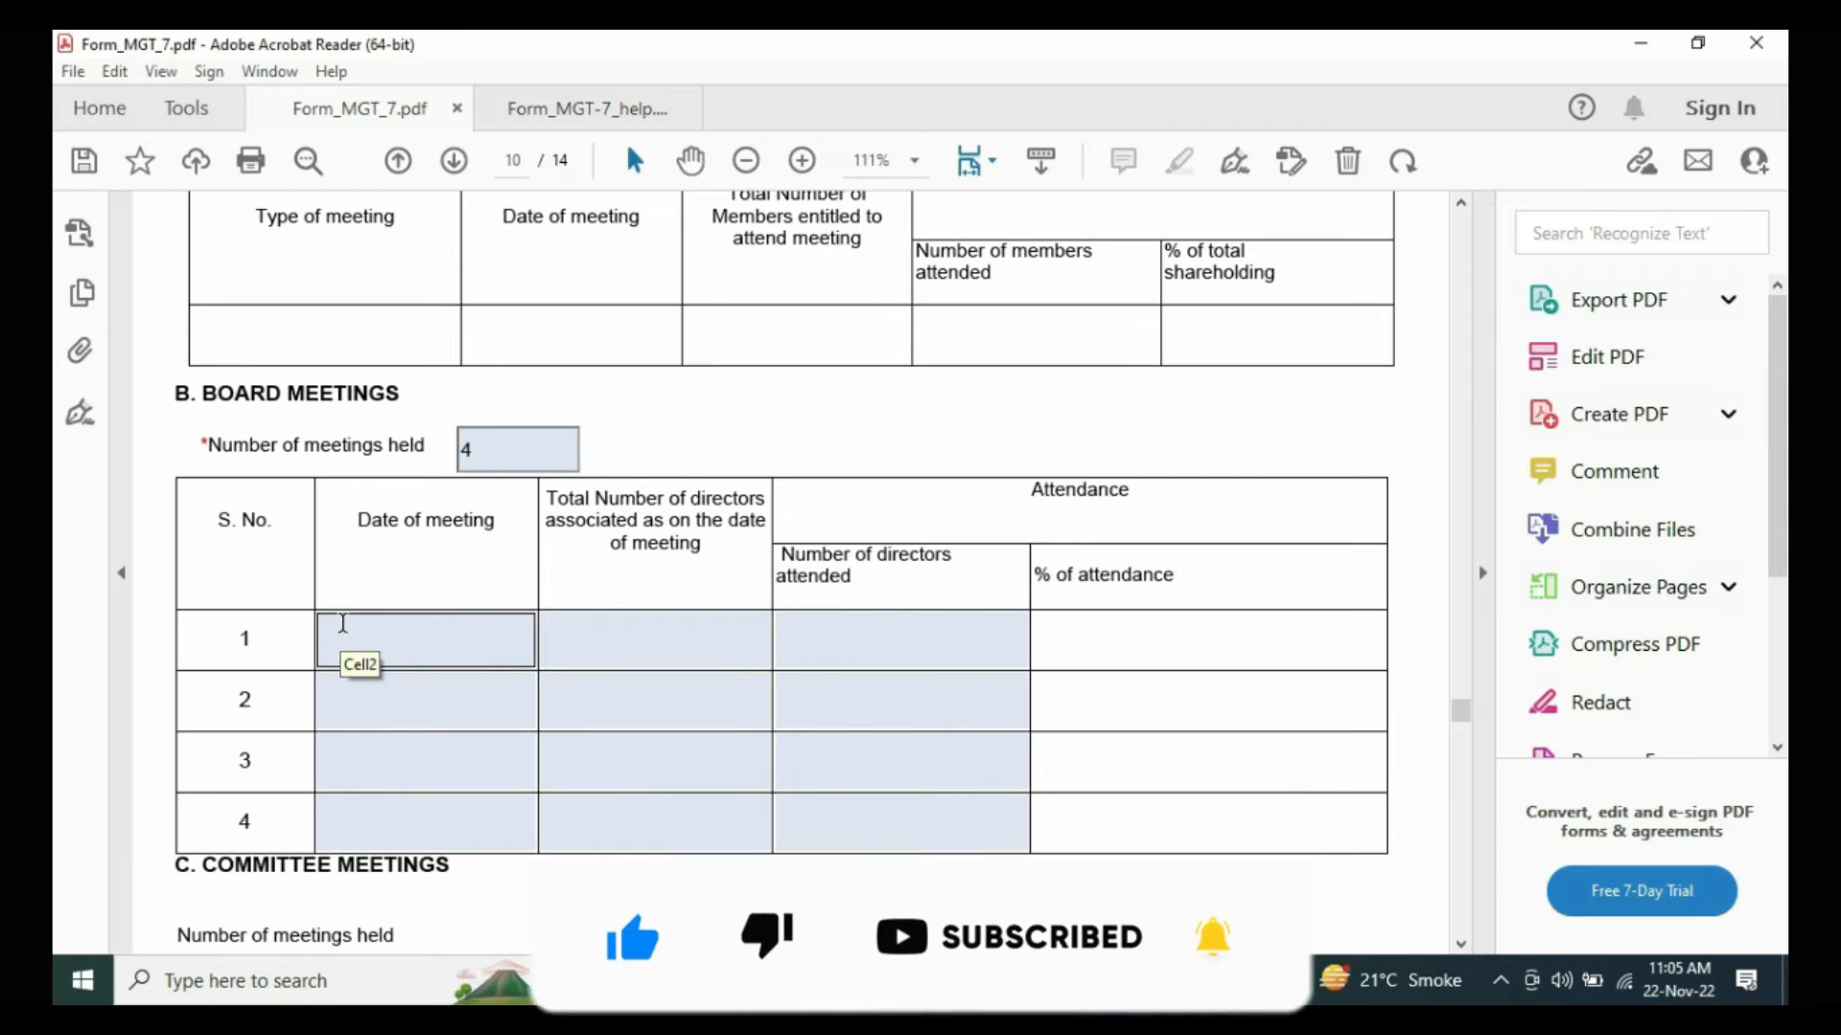
click(342, 623)
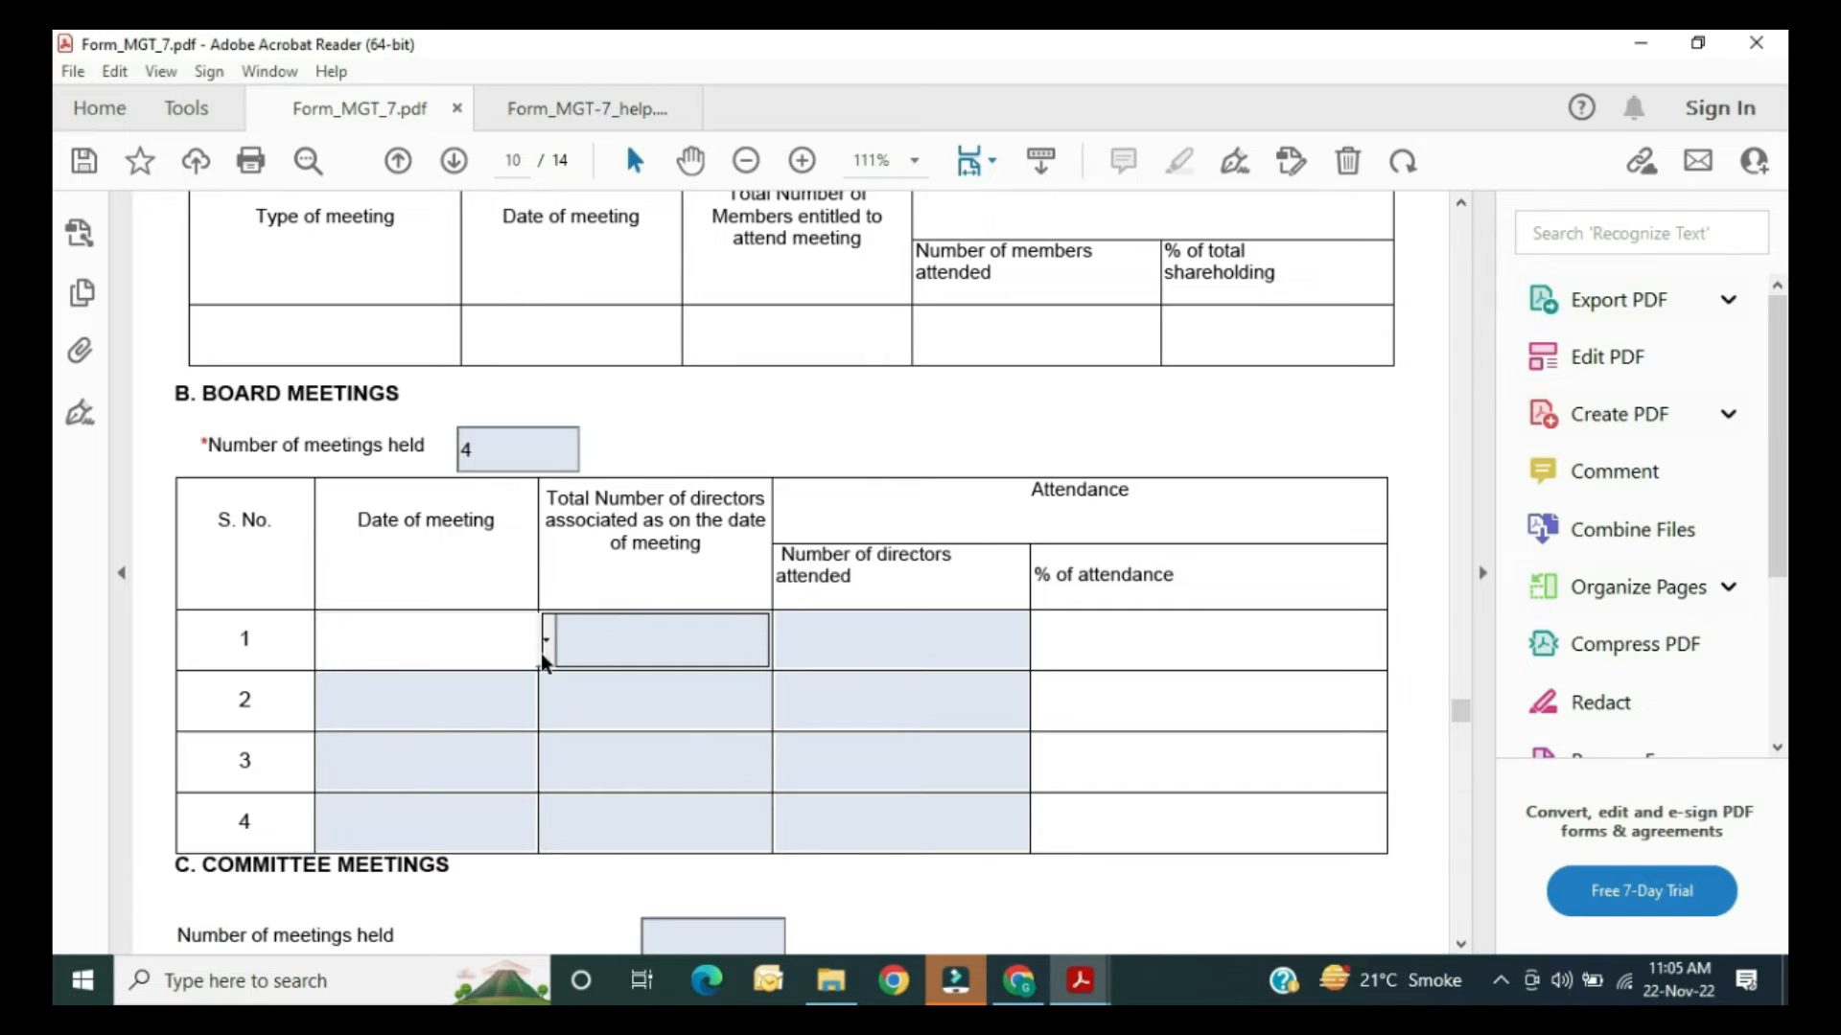
click(671, 649)
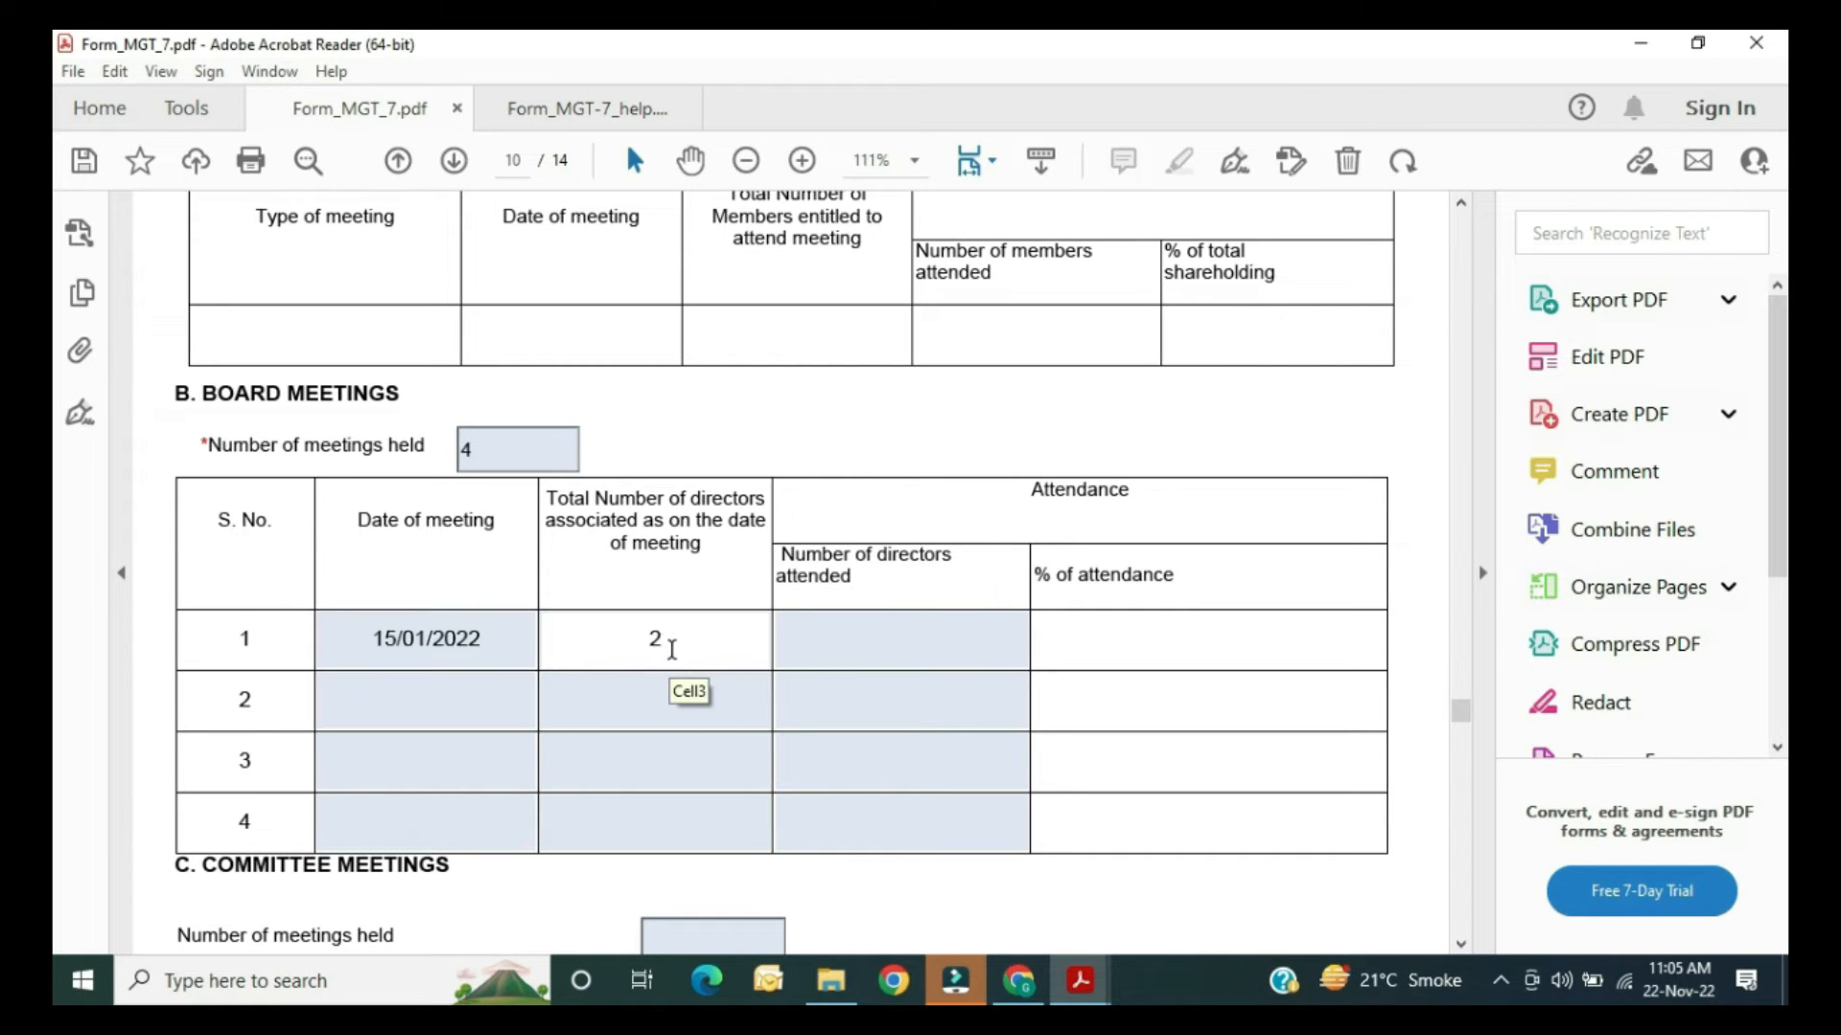
click(842, 630)
text(2)
key(Return)
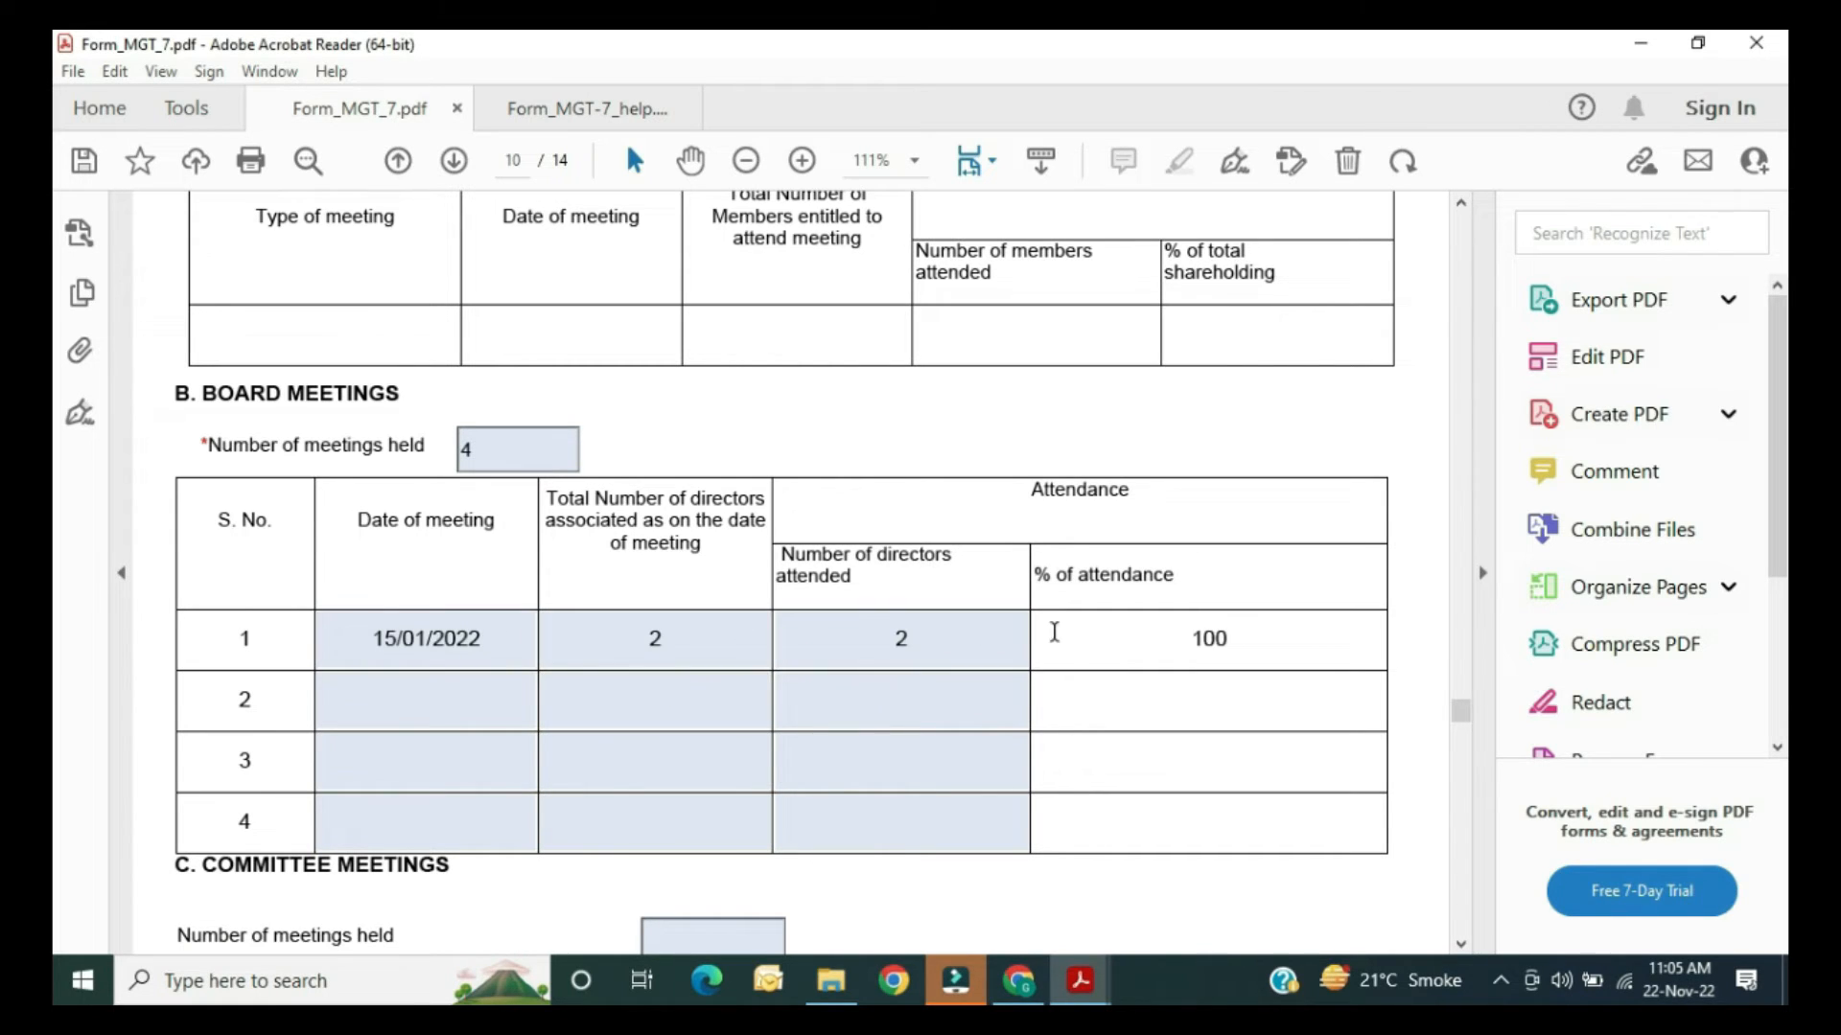
scroll(608, 660, down, 1)
click(462, 637)
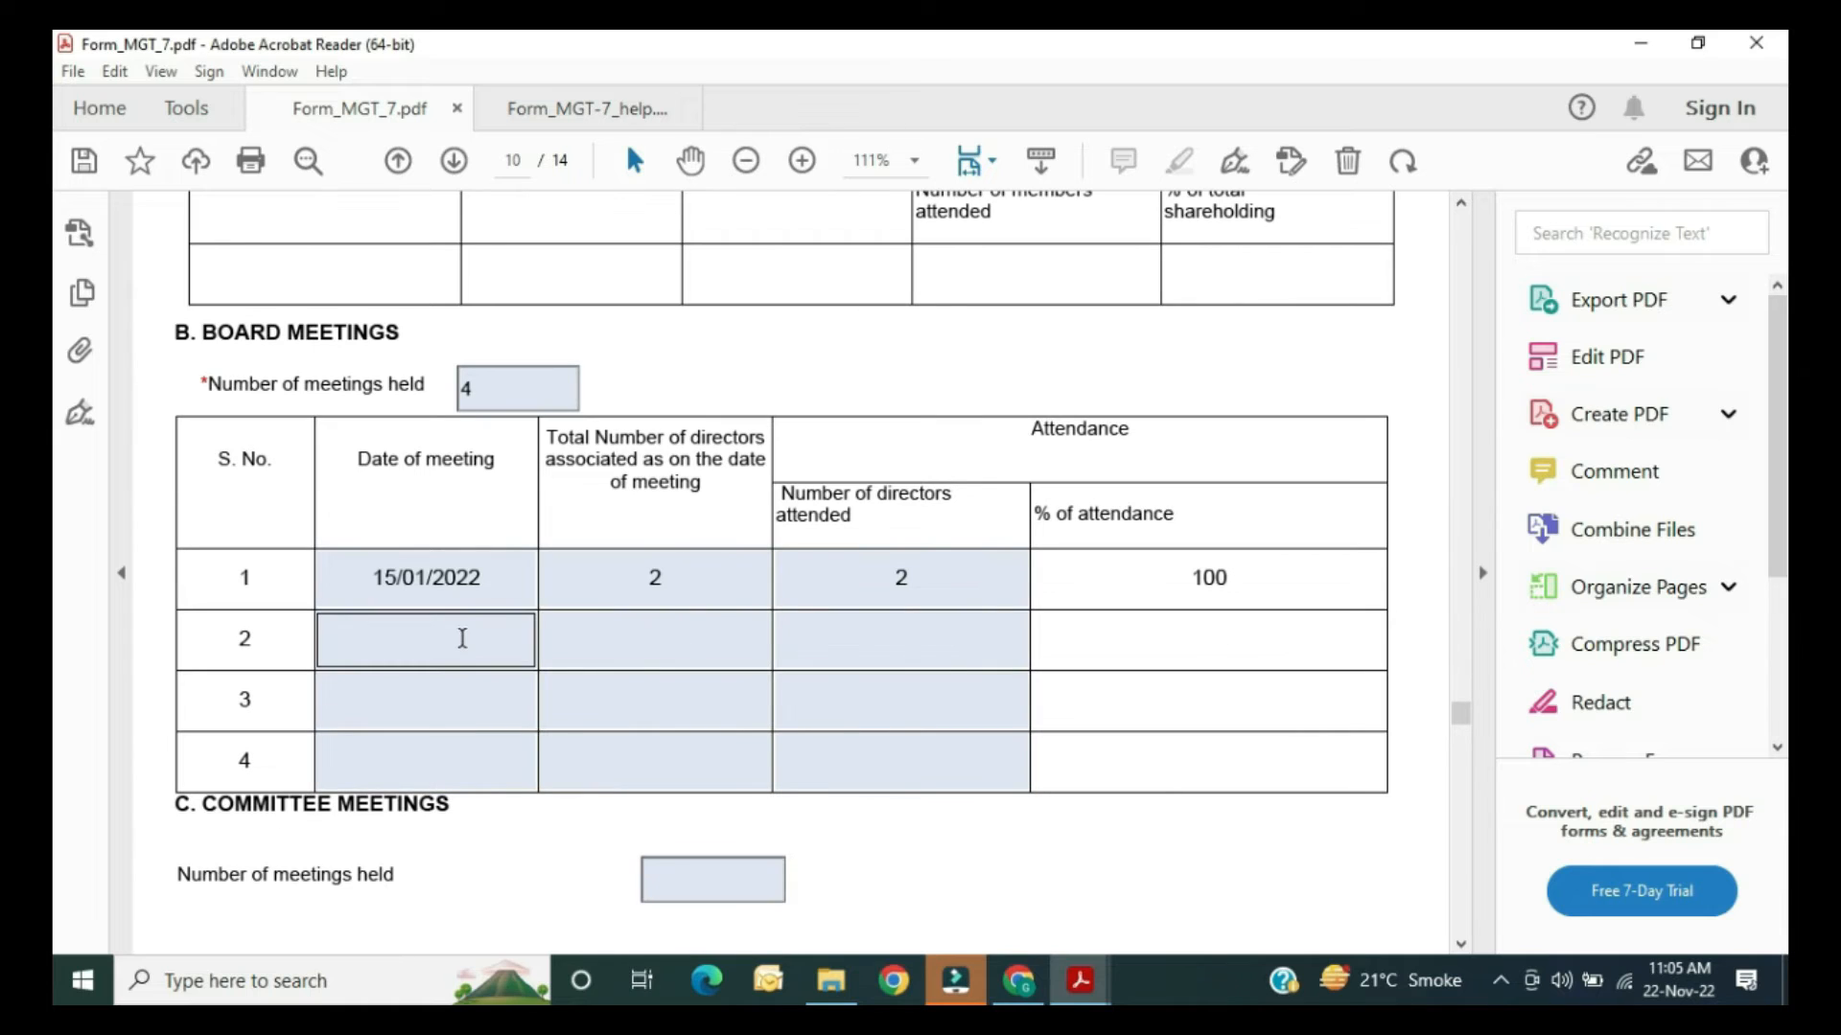
Step: Enter 0 as the number of committee meetings held
scroll(591, 657, down, 2)
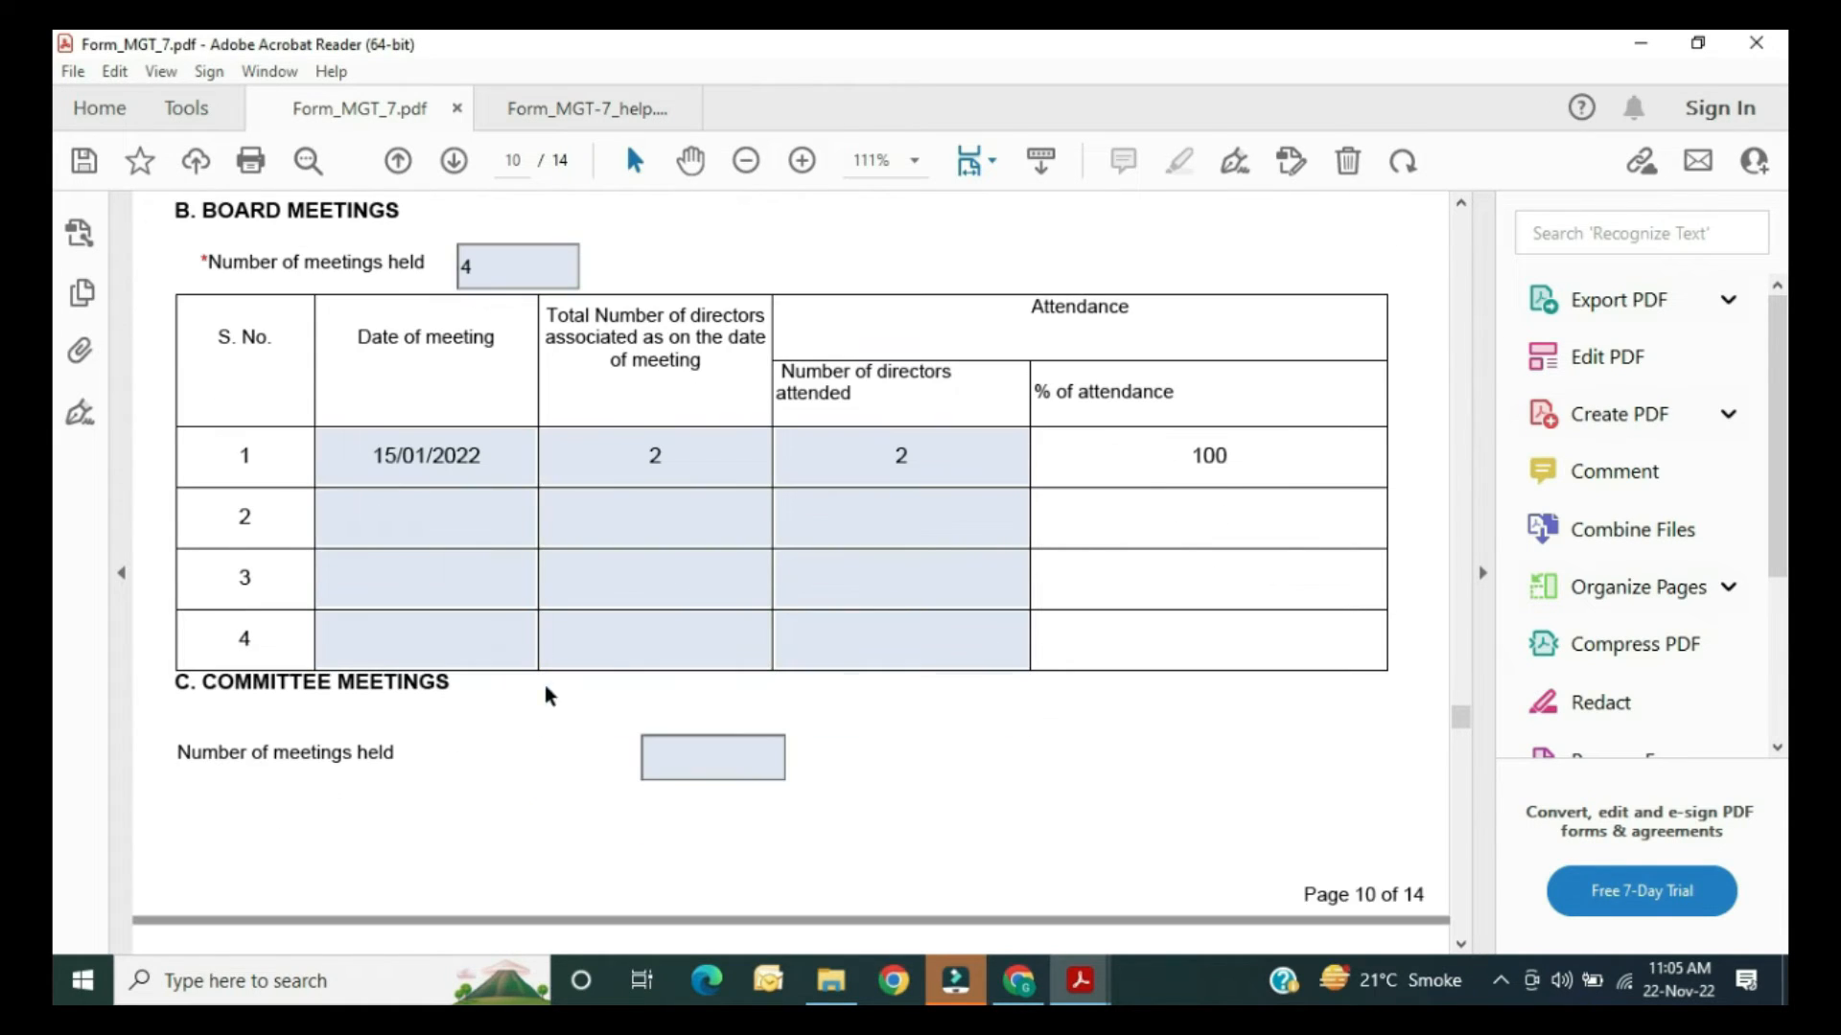
scroll(502, 559, down, 2)
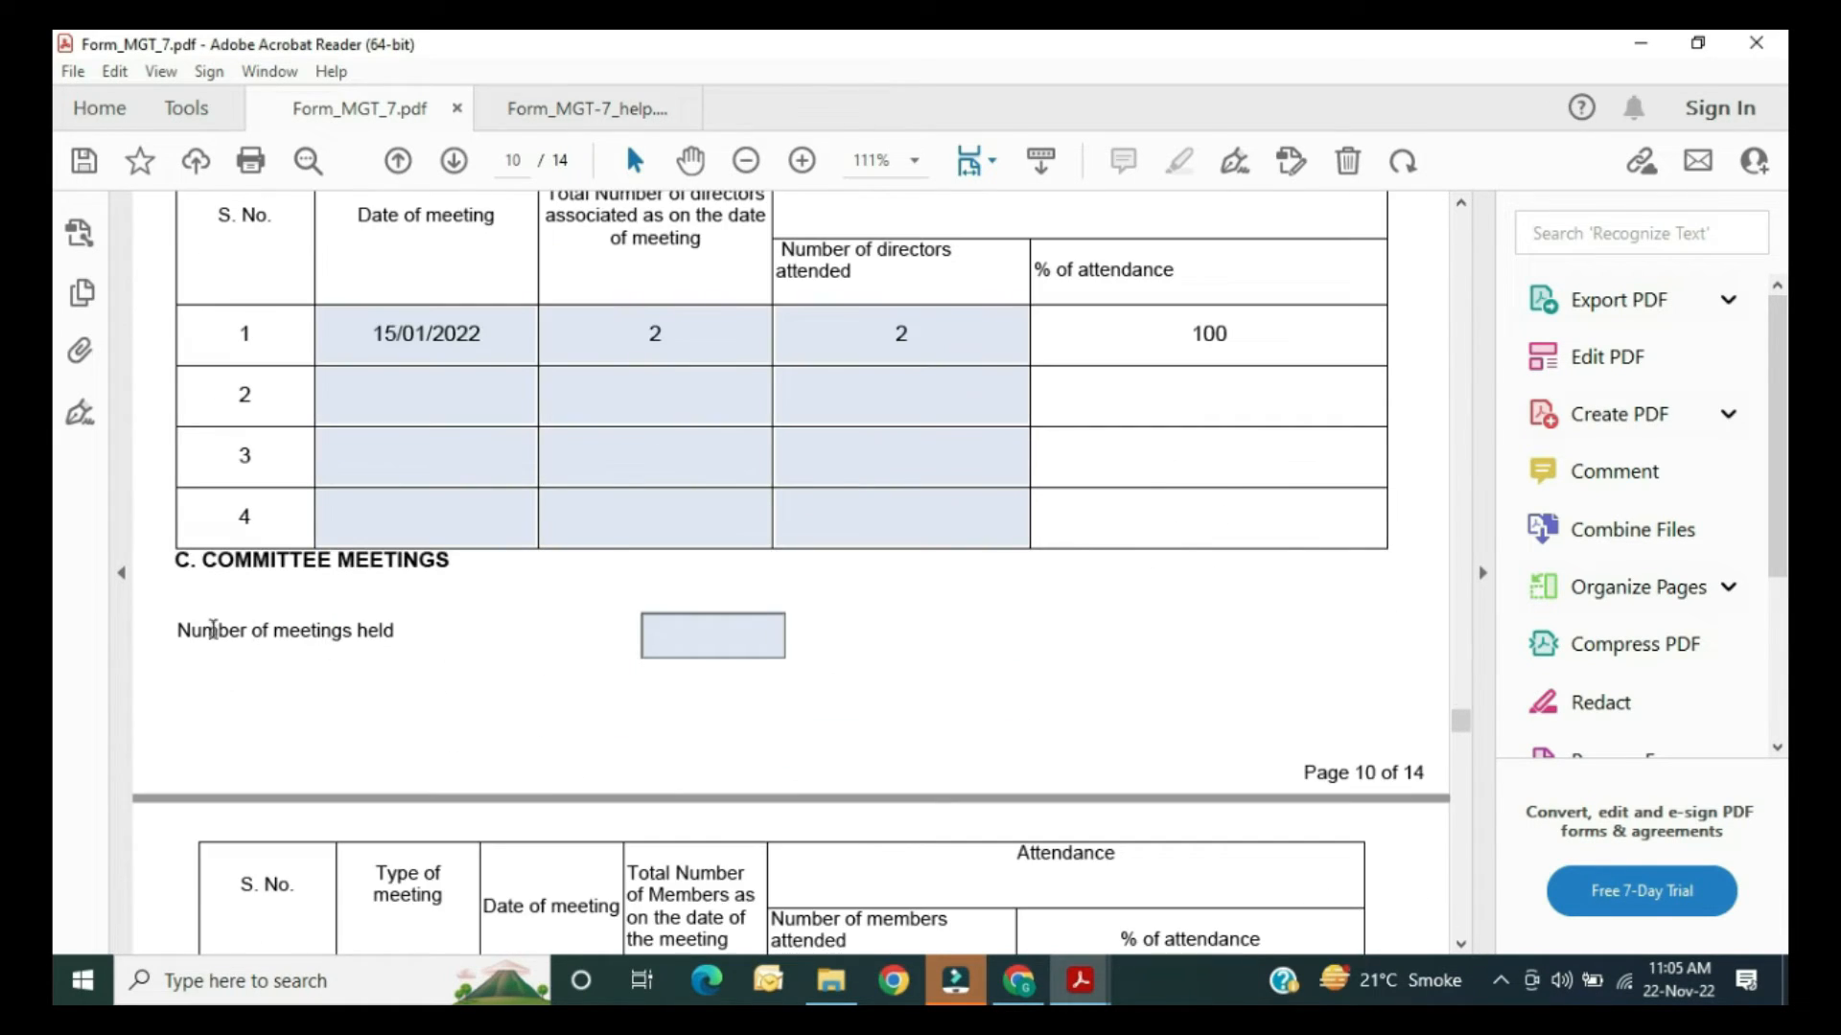
click(739, 635)
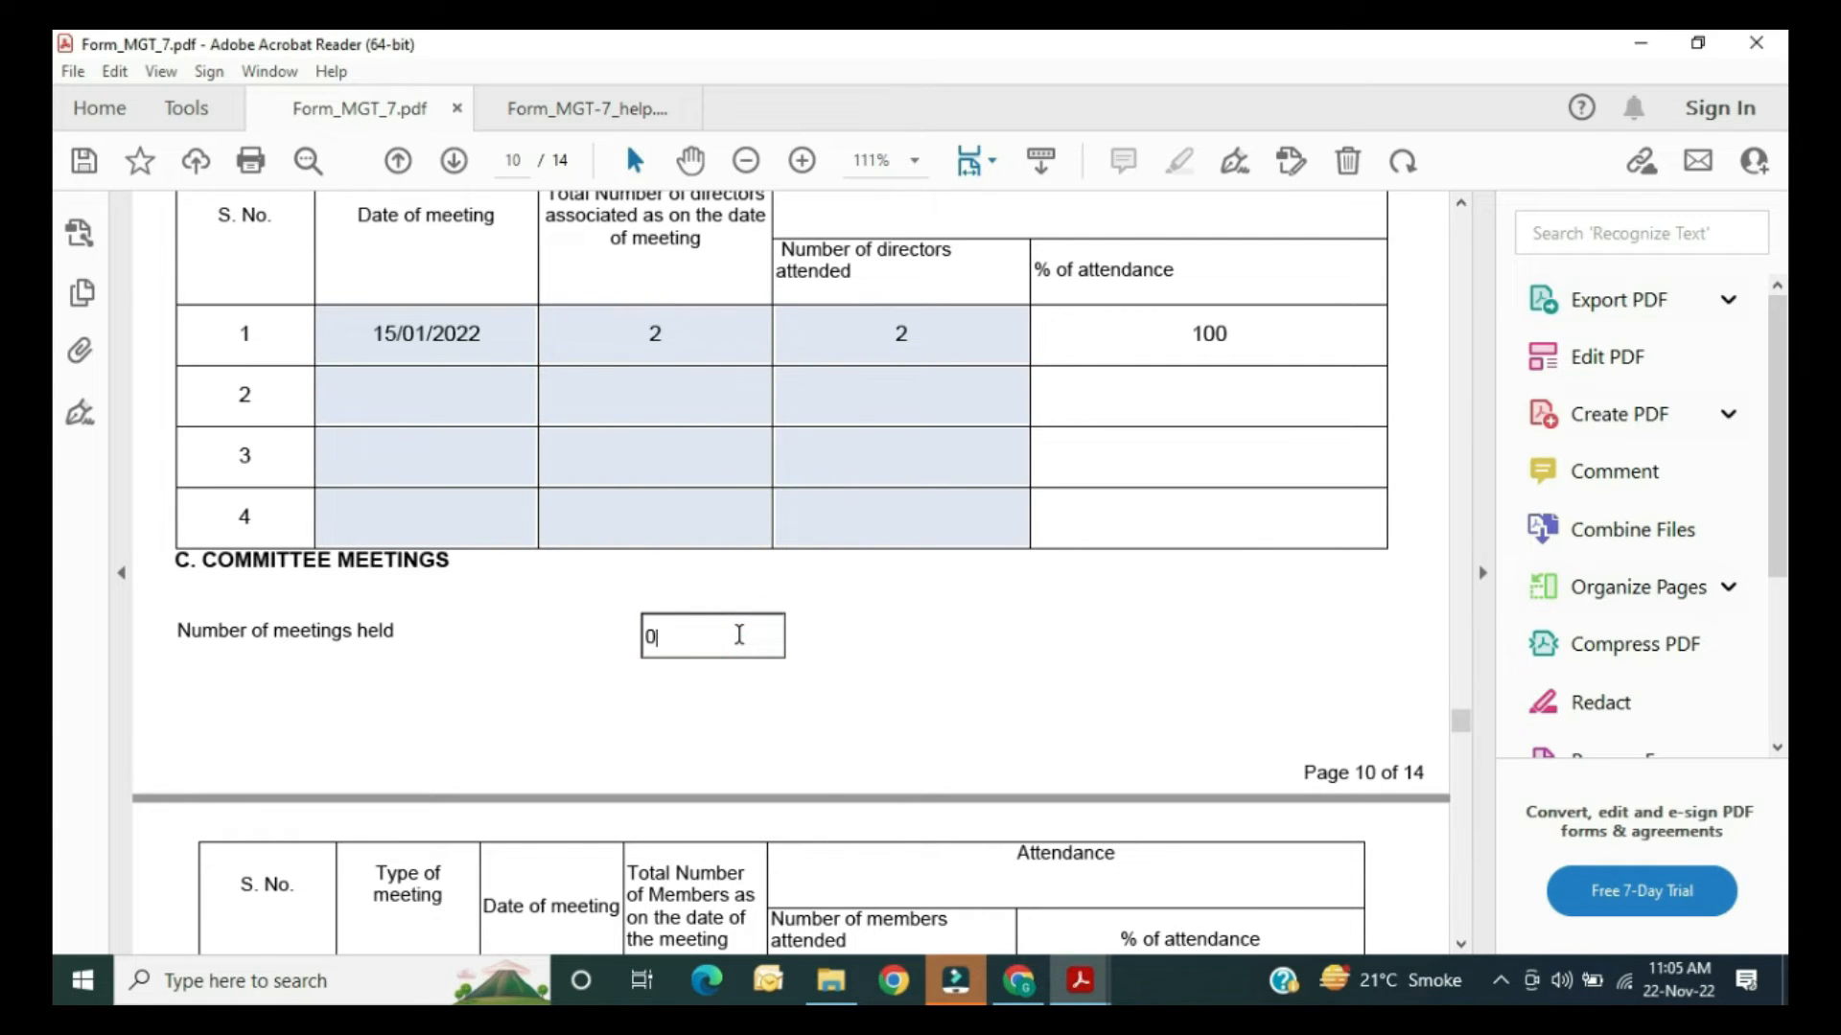
text(0)
Step: Enter 4 as the number of board meetings the director was entitled to attend in the attendance of directors table
scroll(688, 403, down, 6)
scroll(381, 638, down, 4)
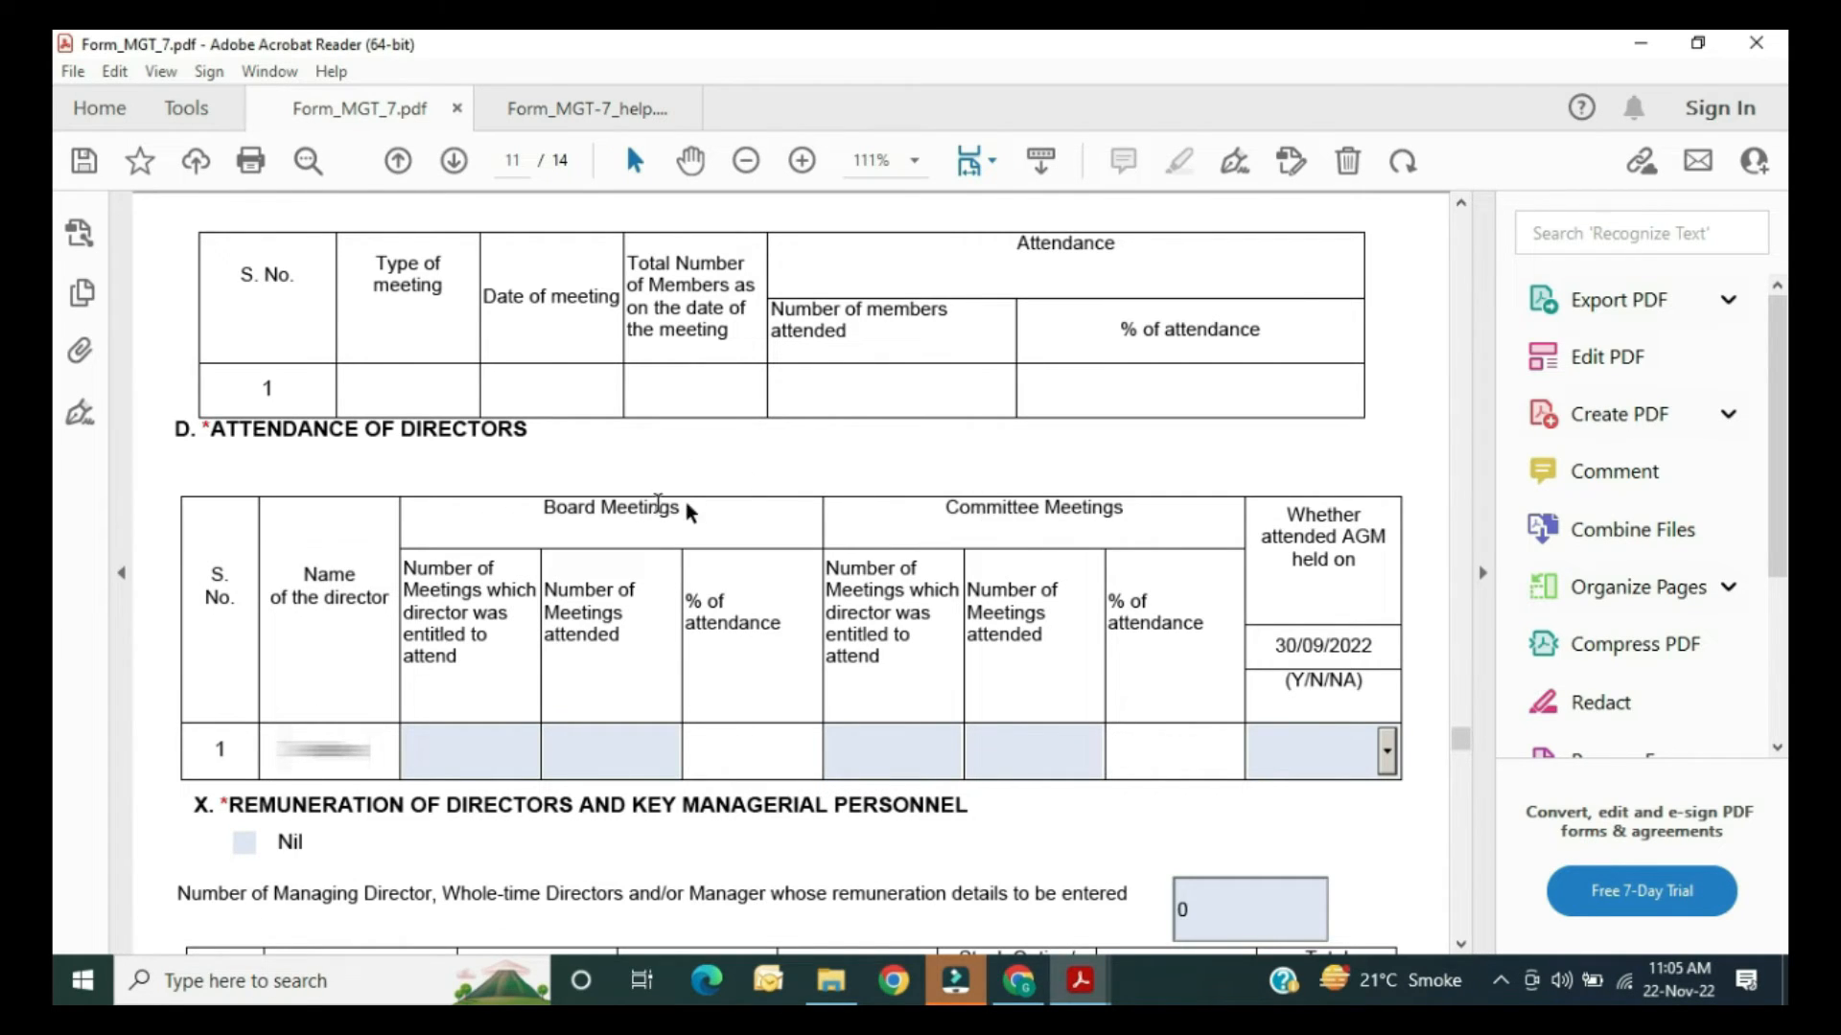
click(512, 748)
click(510, 749)
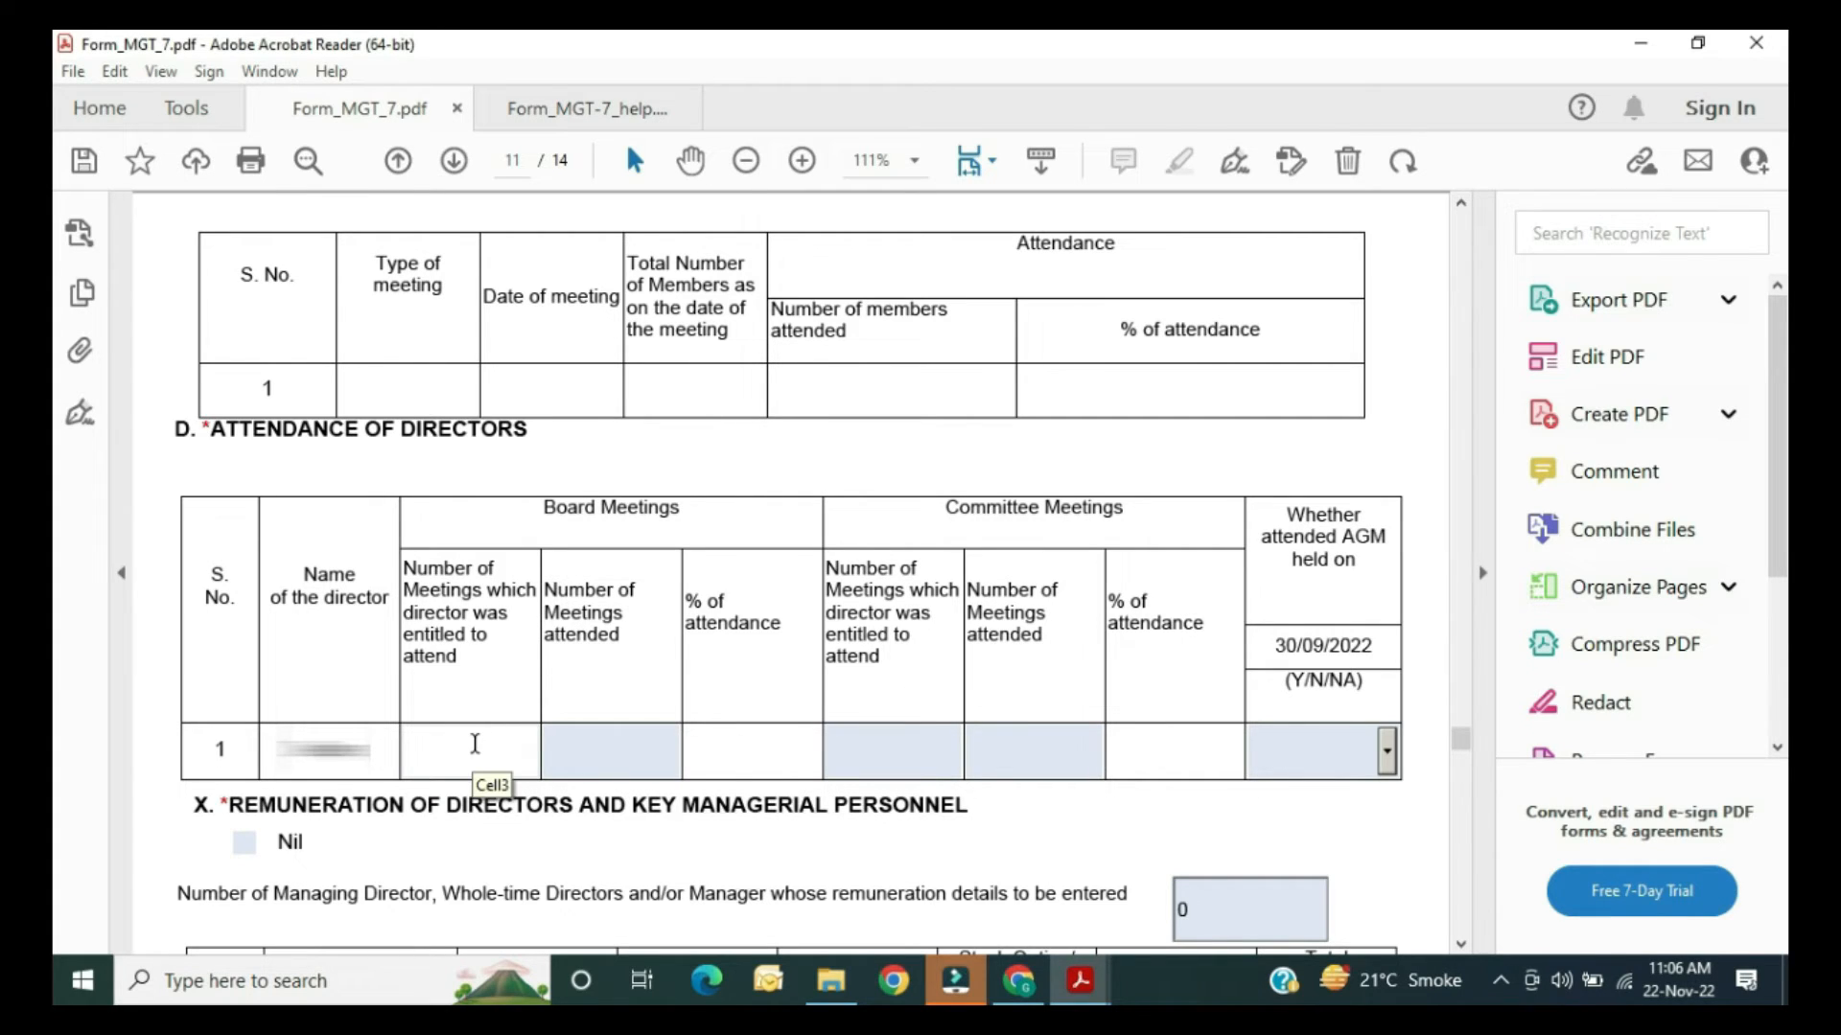
text(4)
click(575, 743)
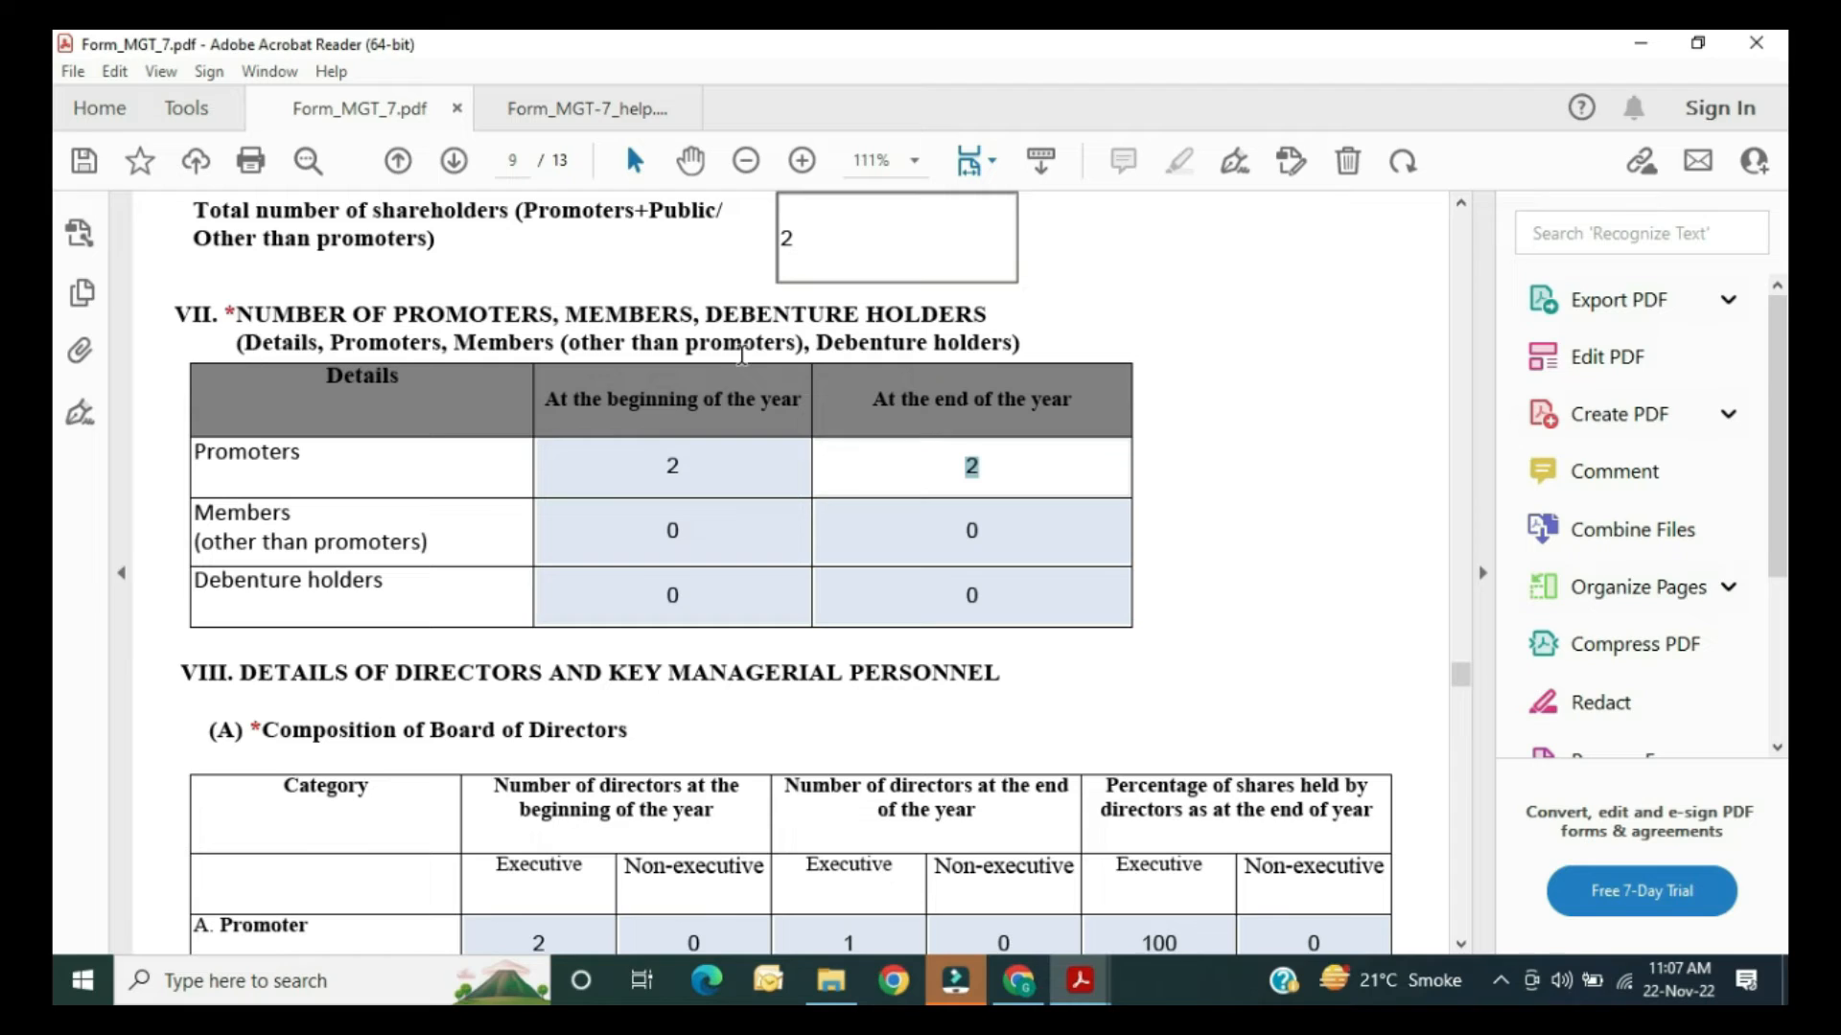
Step: Review the promoter and member numbers at the beginning and end of the year against the shareholding pattern
click(671, 468)
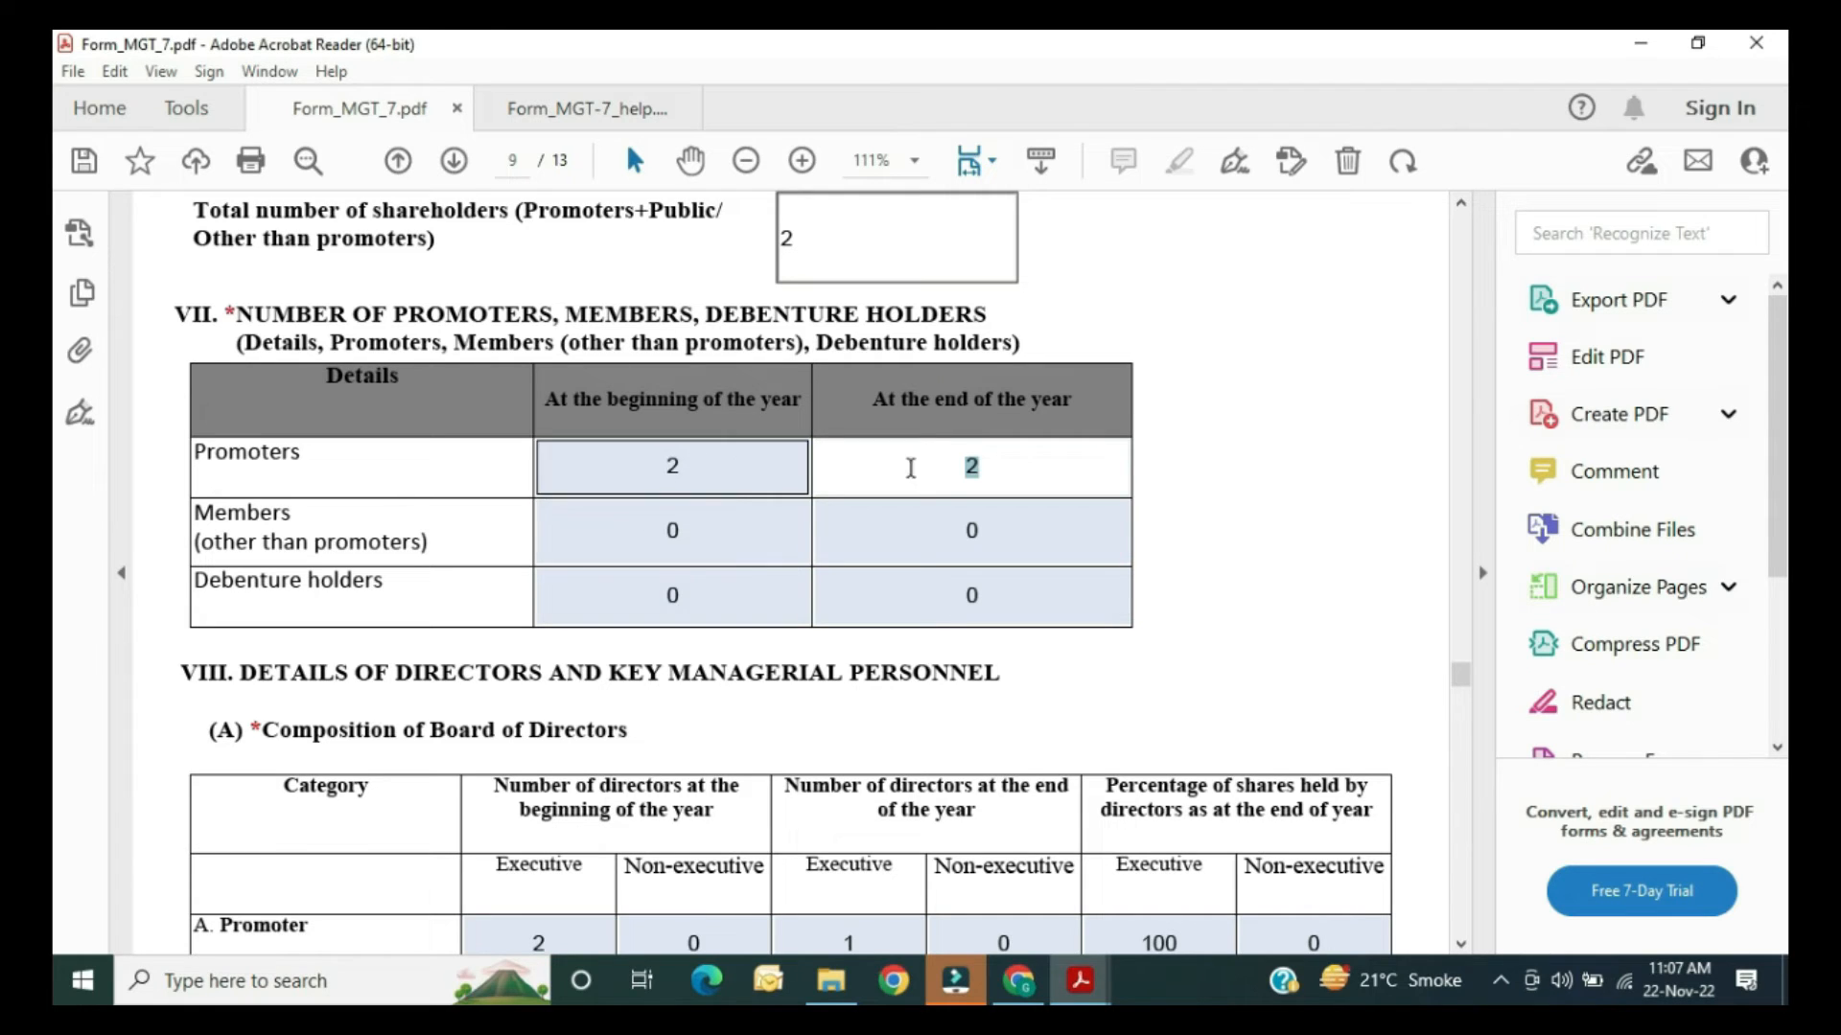
click(977, 470)
click(1289, 436)
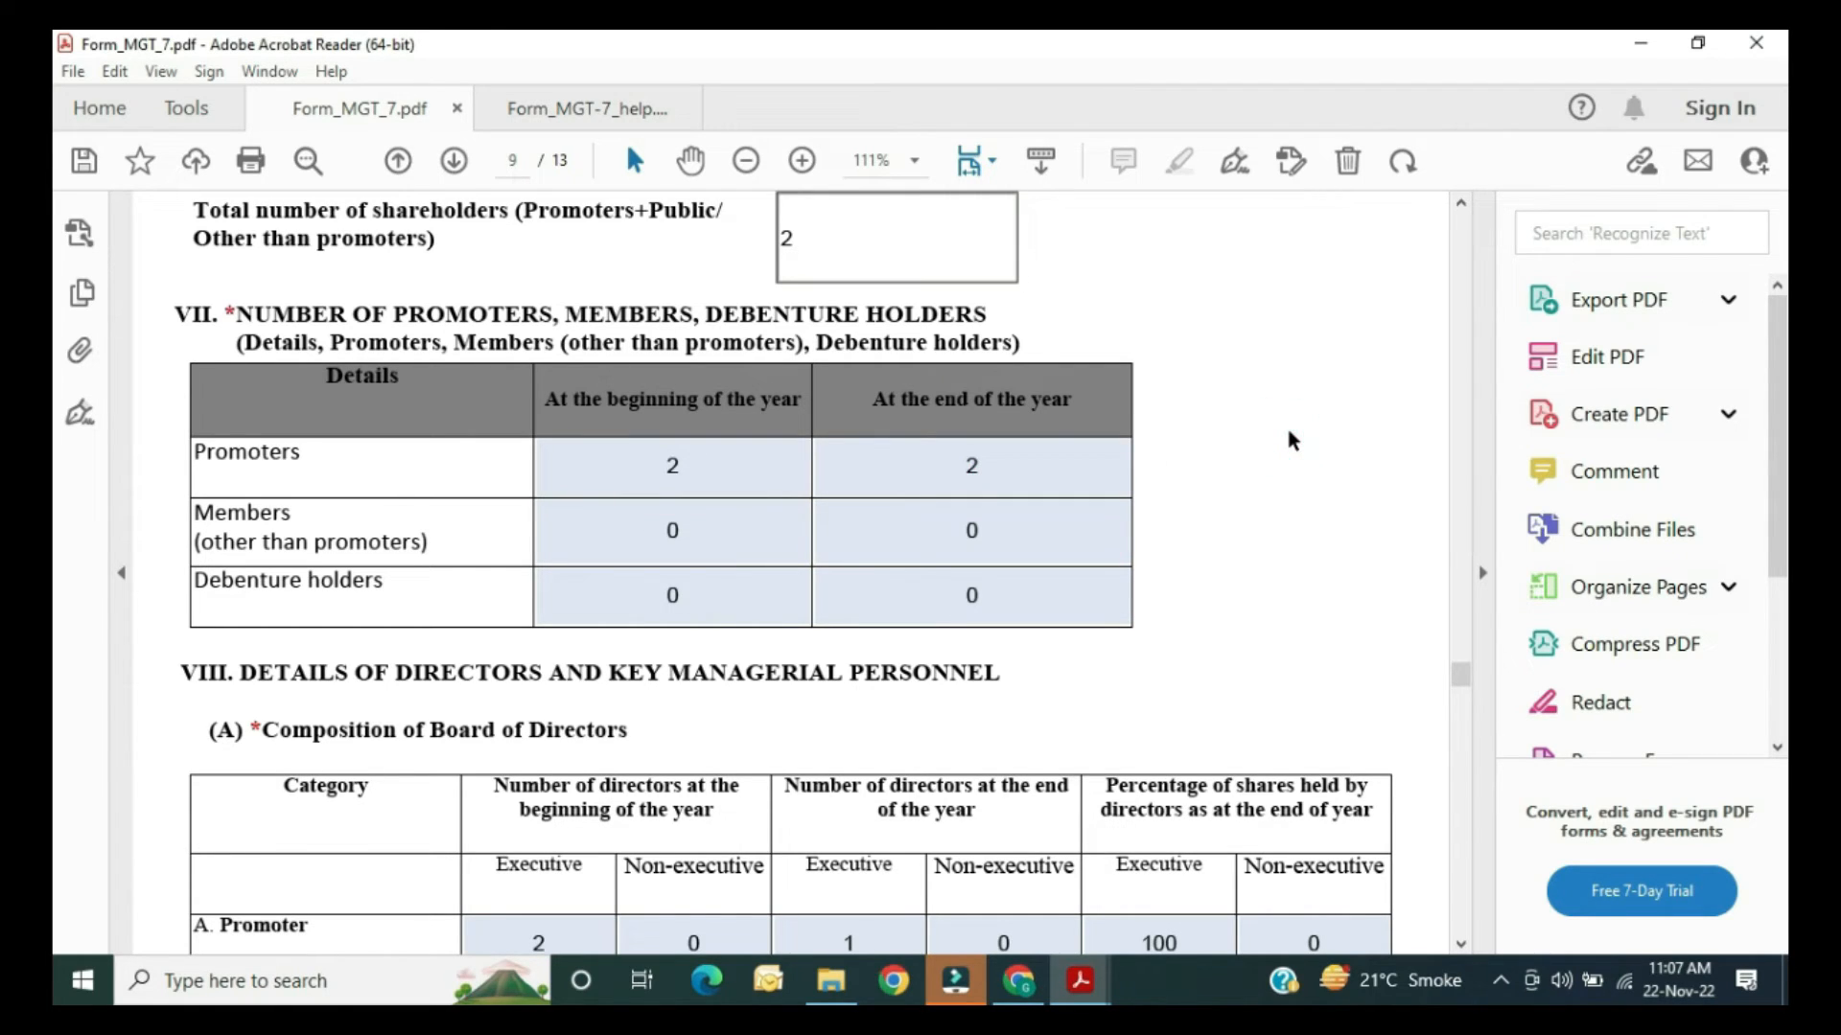
click(562, 550)
click(361, 532)
scroll(640, 432, up, 15)
scroll(706, 443, up, 2)
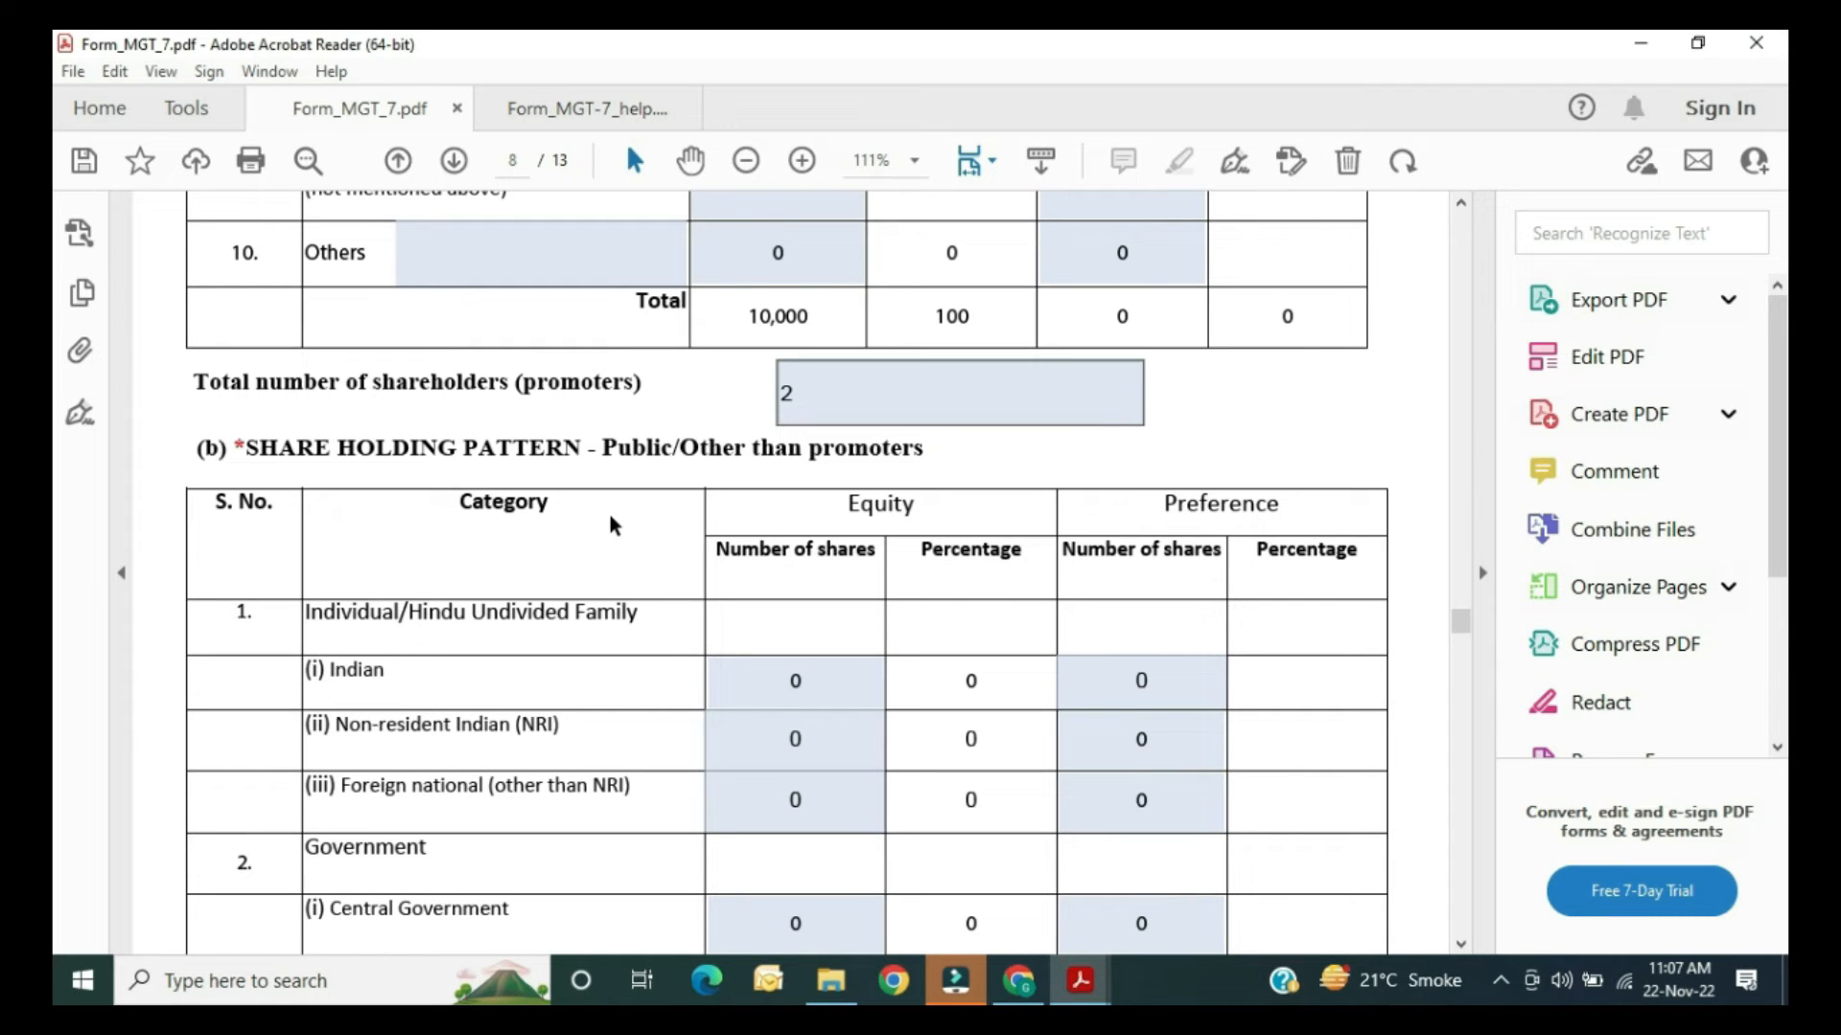
scroll(610, 518, down, 15)
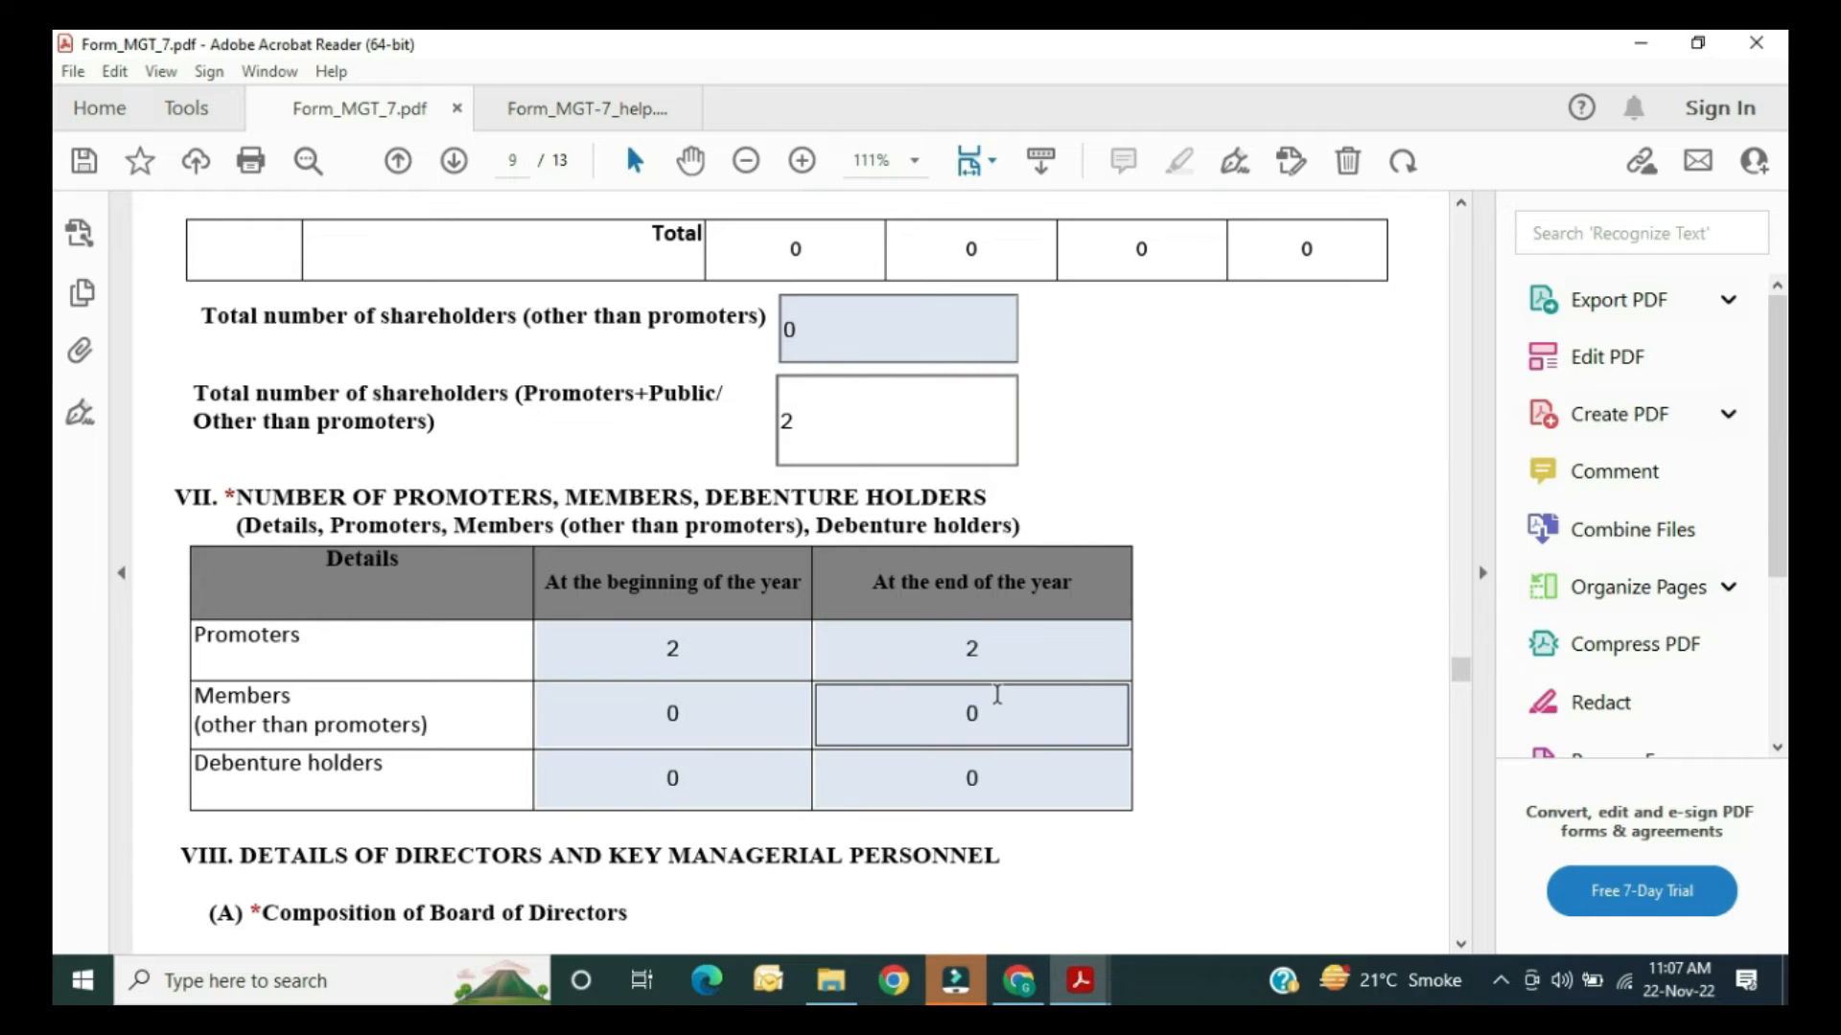
Step: Change the number of executive promoter directors at the end of the year to 2 in the board composition table
scroll(959, 697, down, 1)
scroll(198, 645, down, 3)
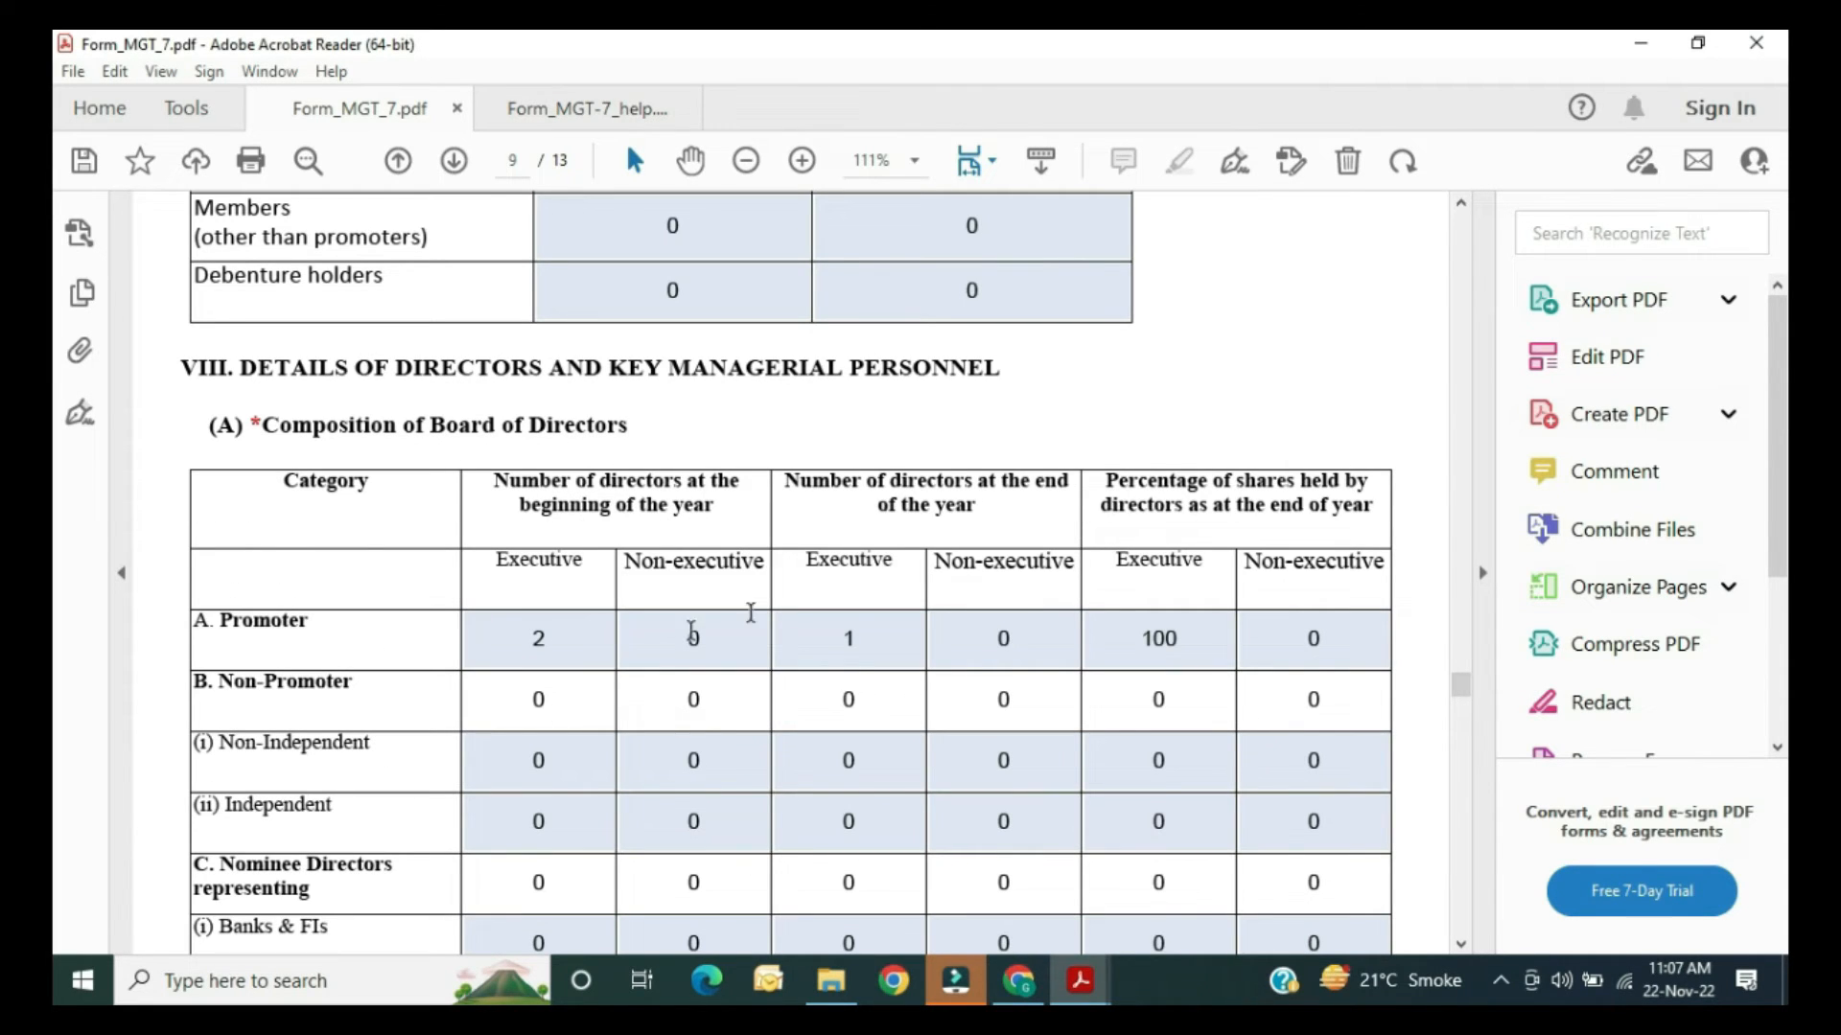
click(821, 628)
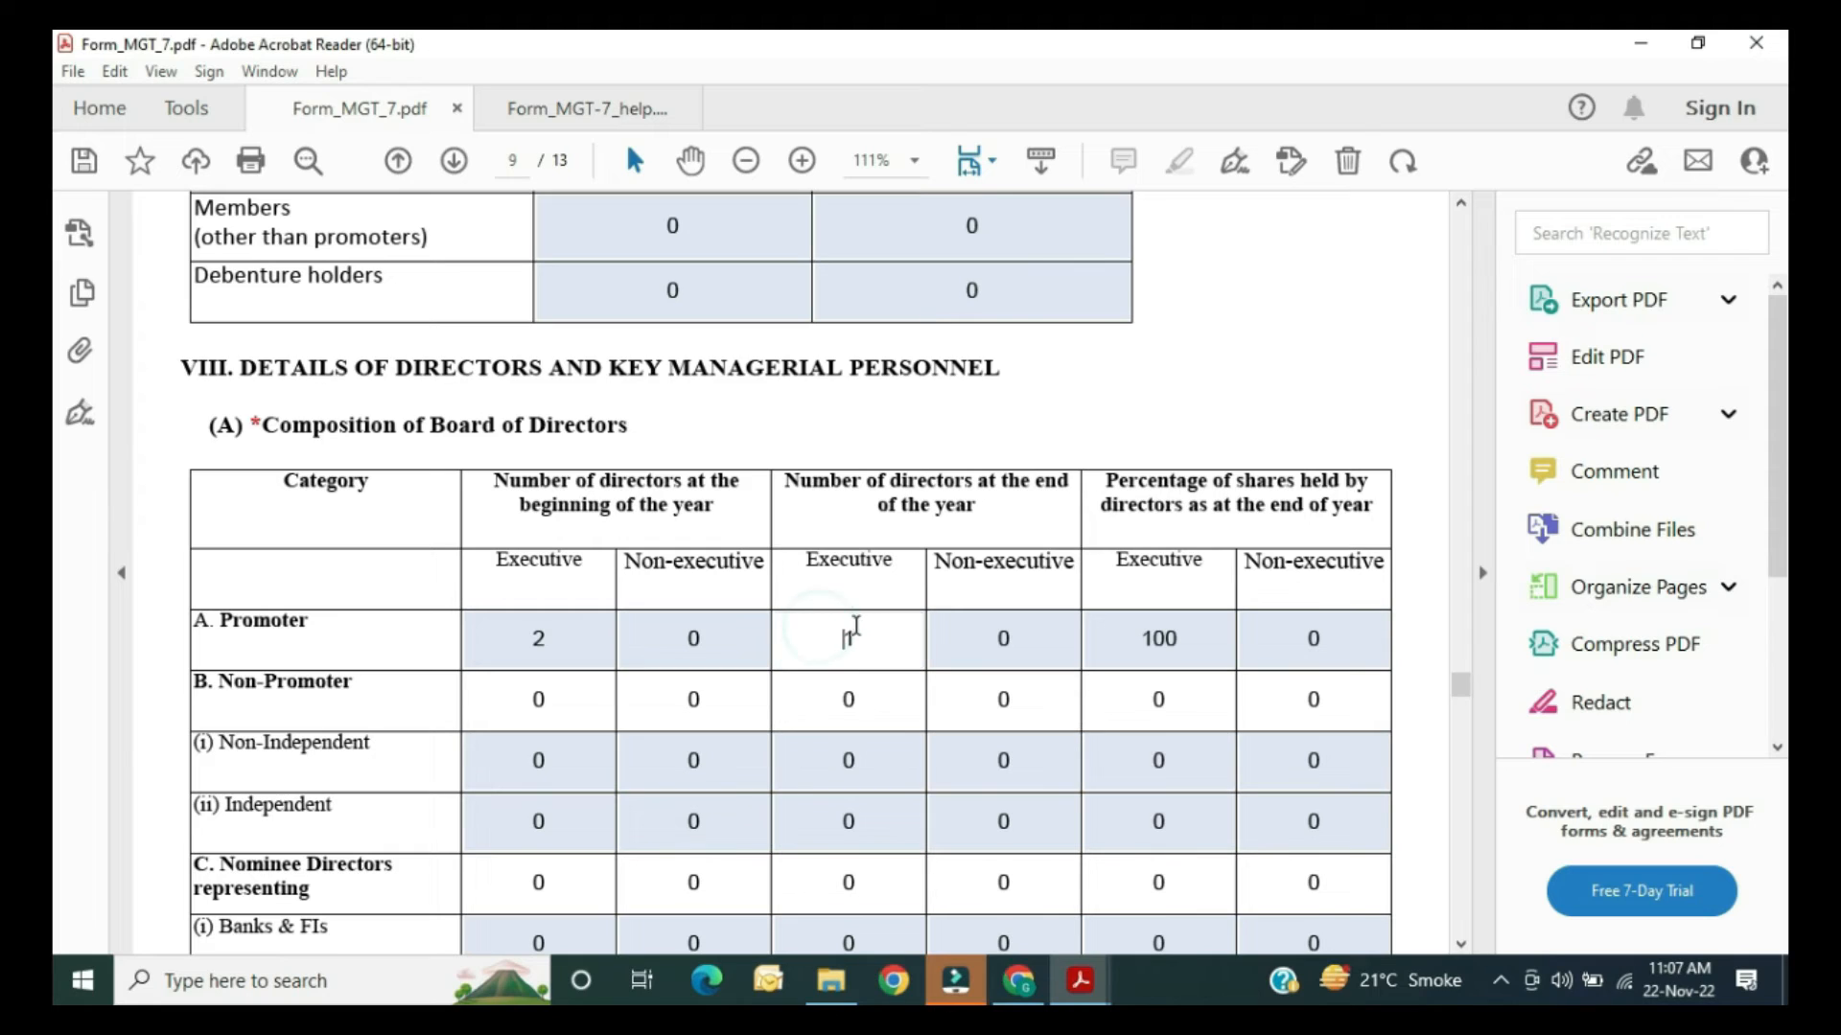
key(Delete)
text(2)
click(1235, 381)
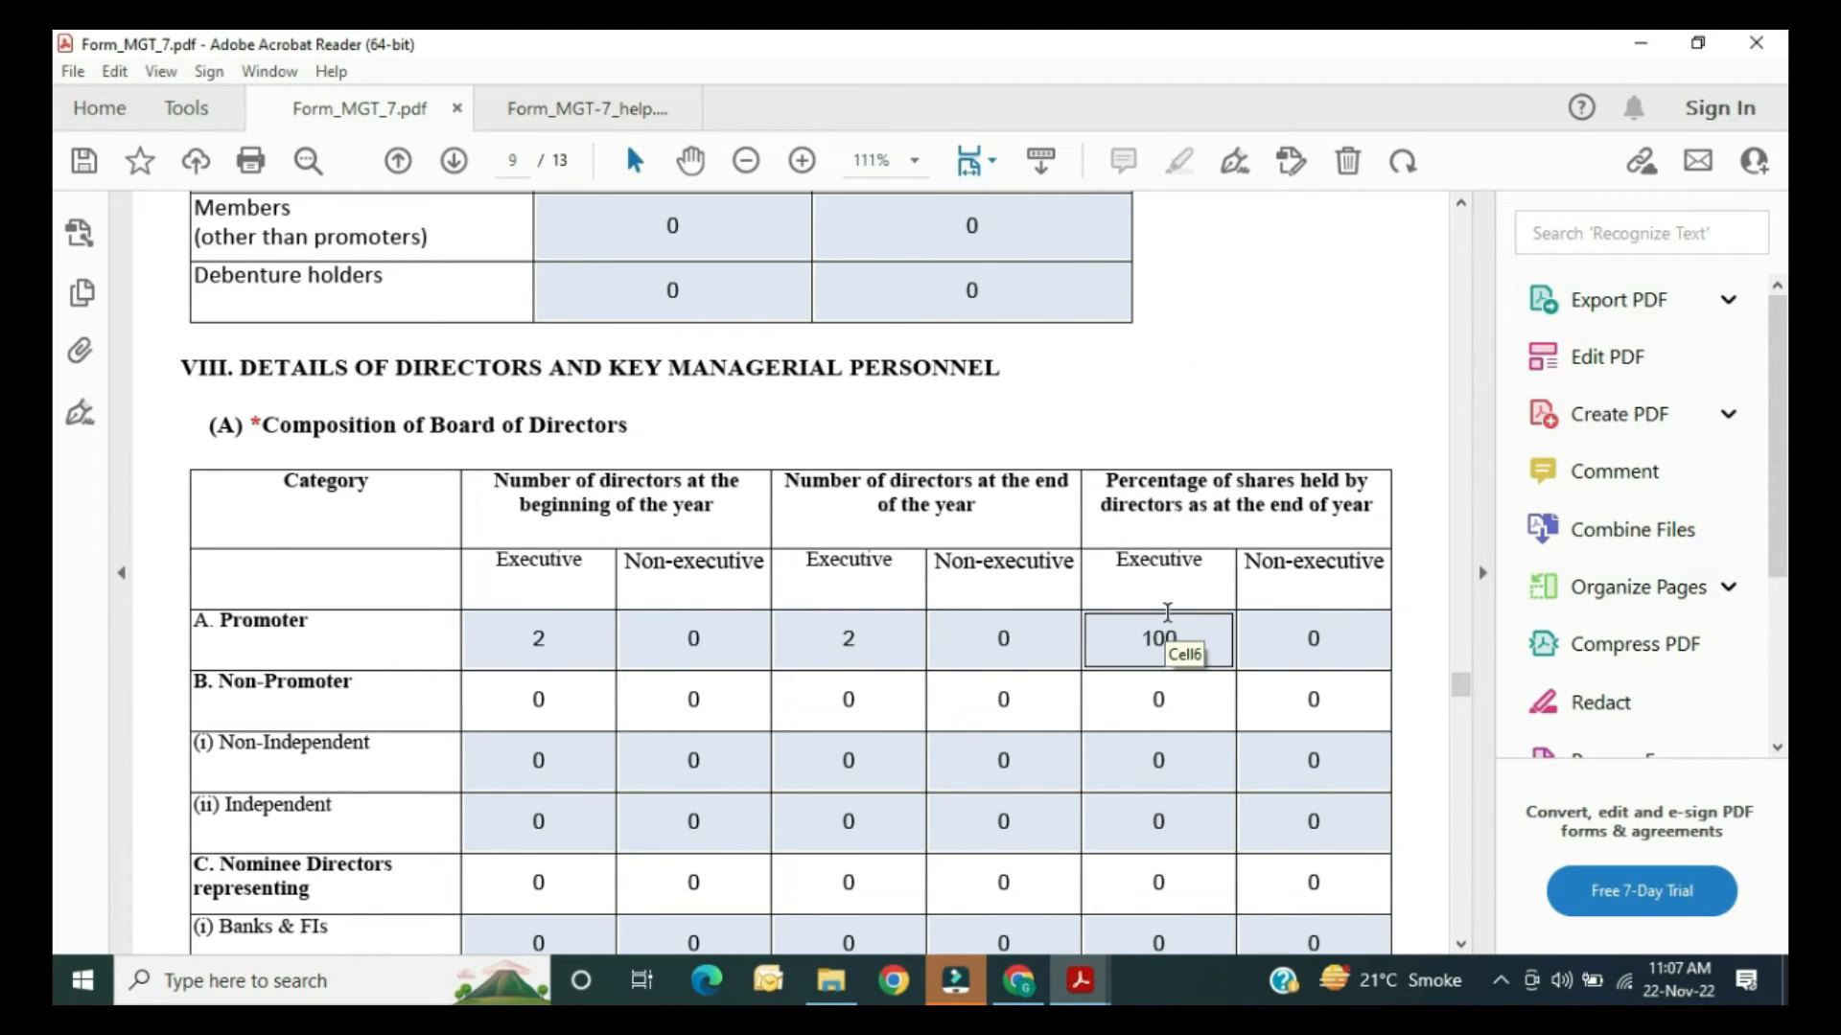
Step: Check the board composition totals and the directors' details as on the closure of the financial year
scroll(1167, 612, down, 6)
scroll(1168, 609, up, 3)
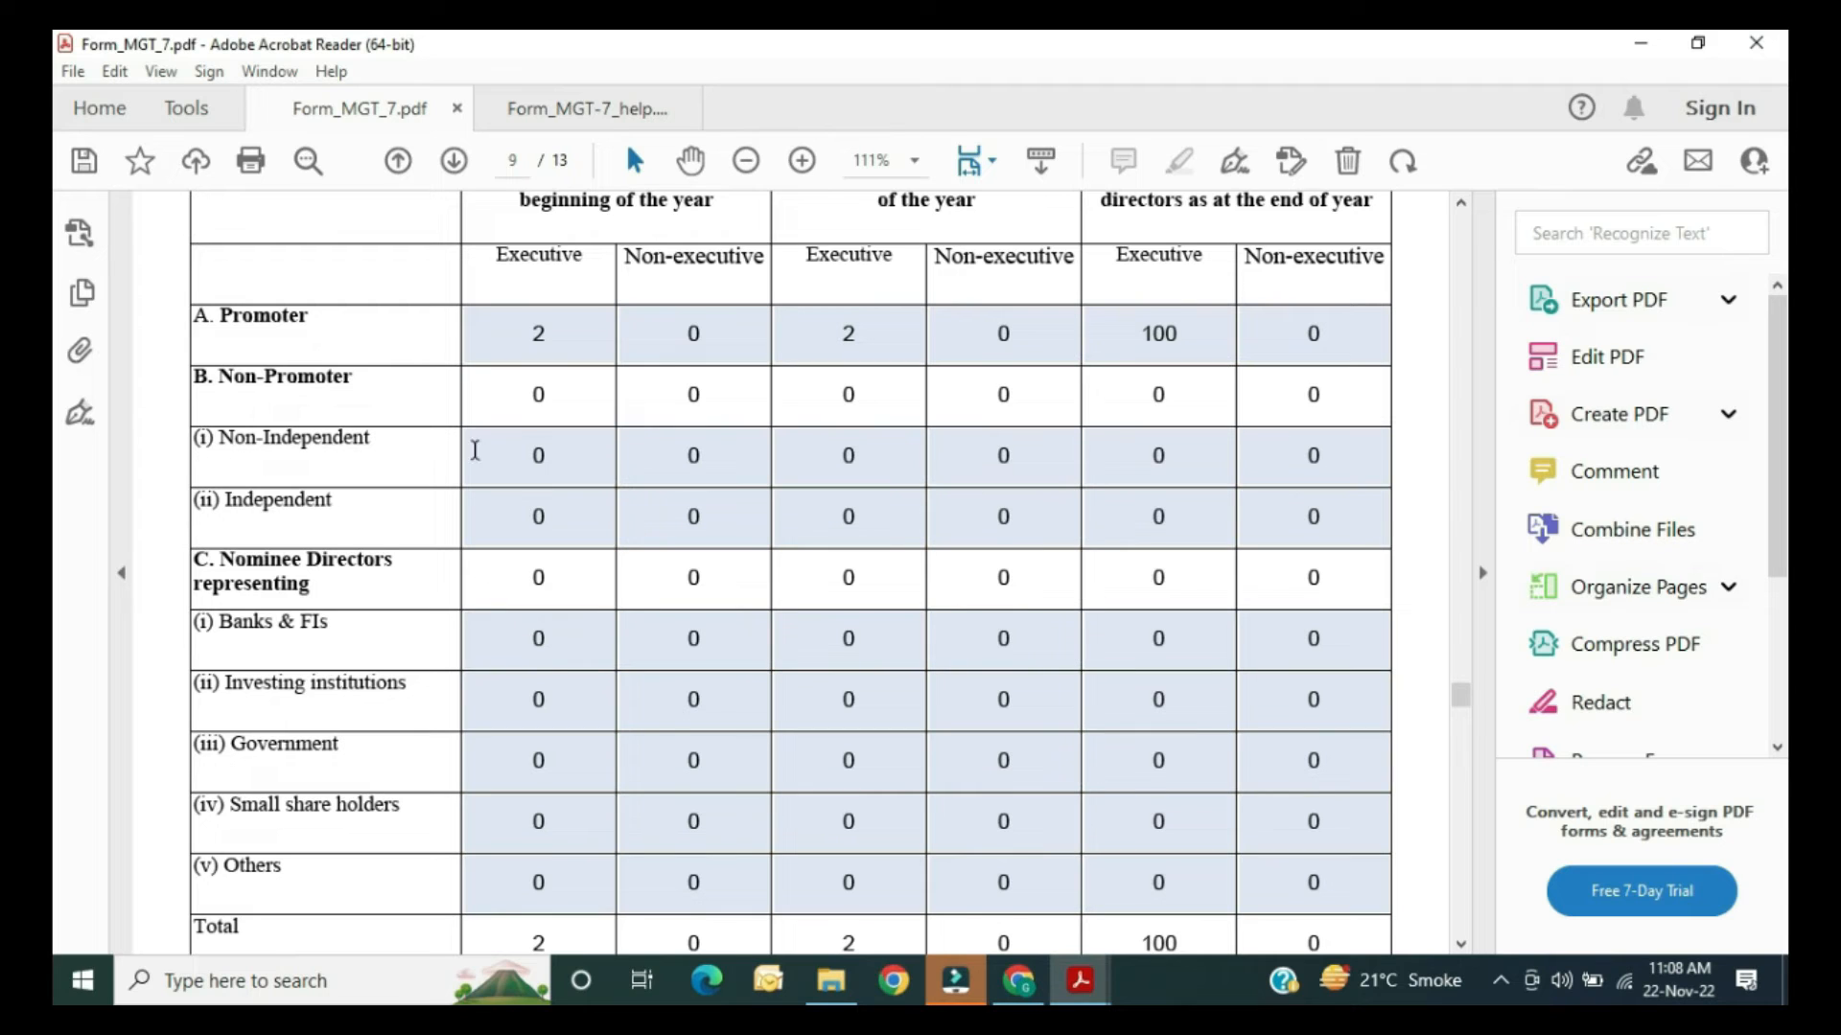
scroll(1414, 518, down, 2)
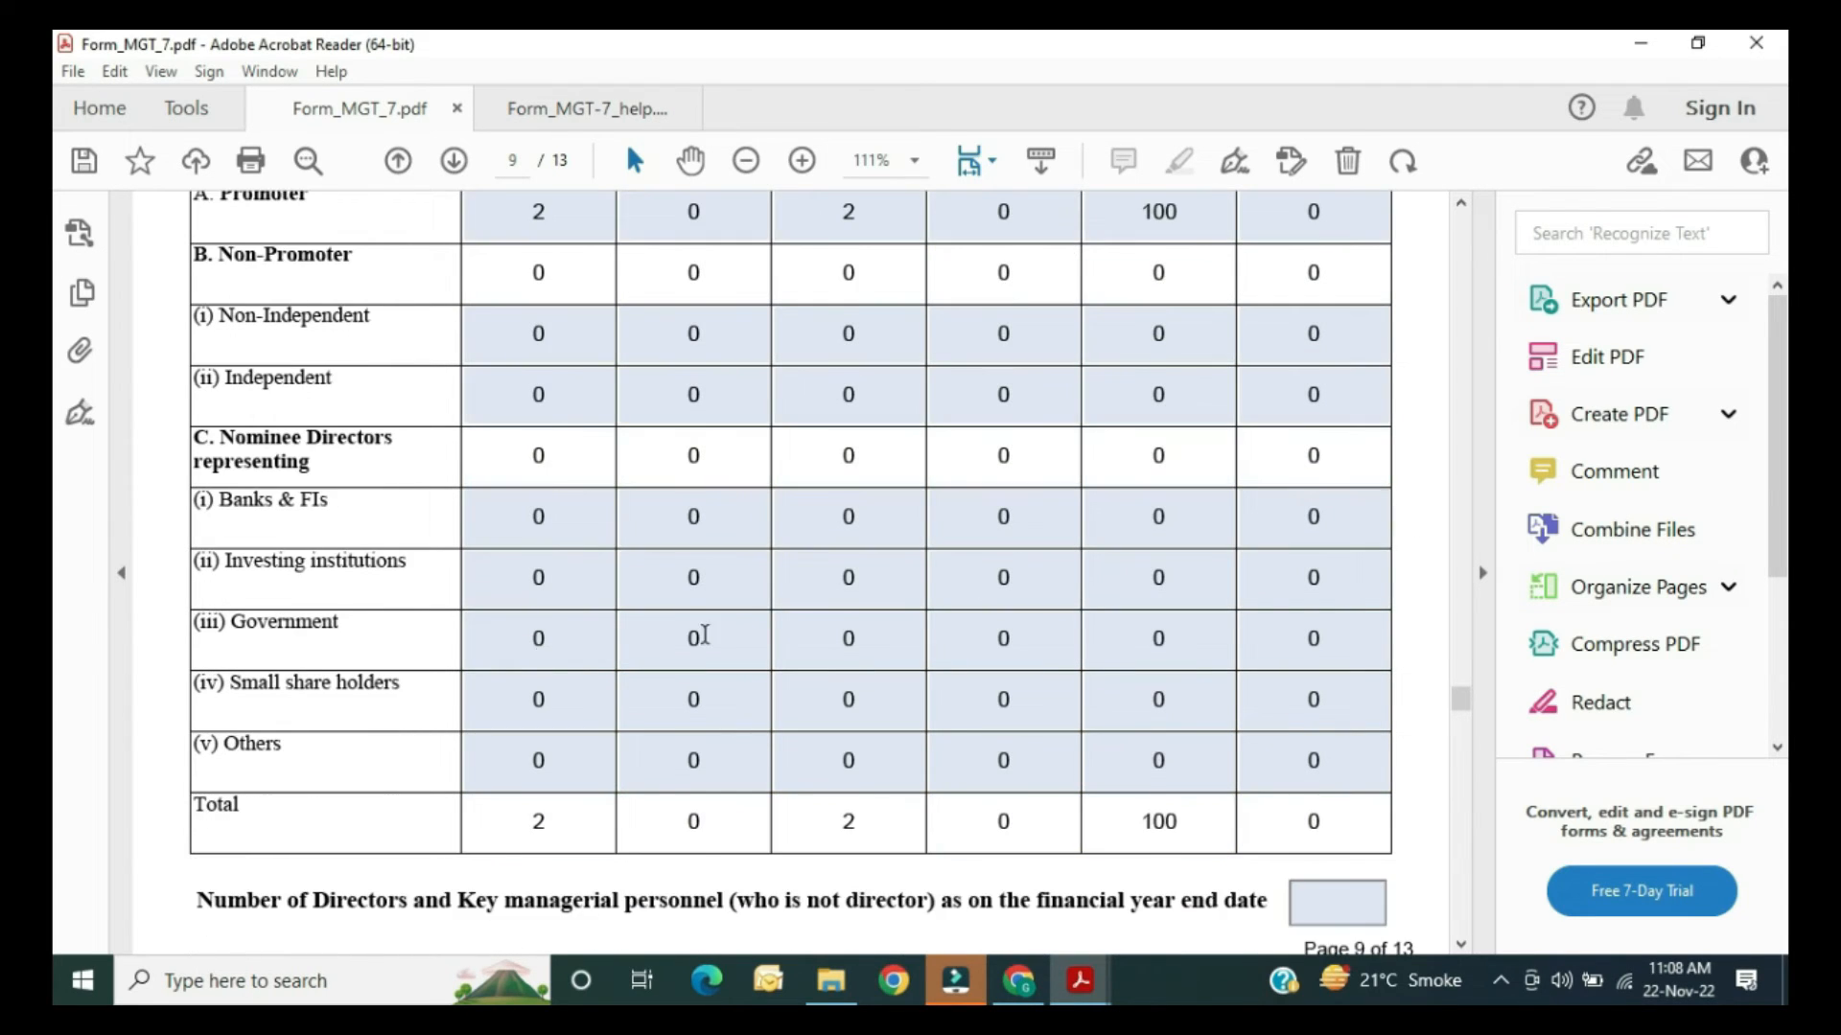
scroll(526, 682, down, 4)
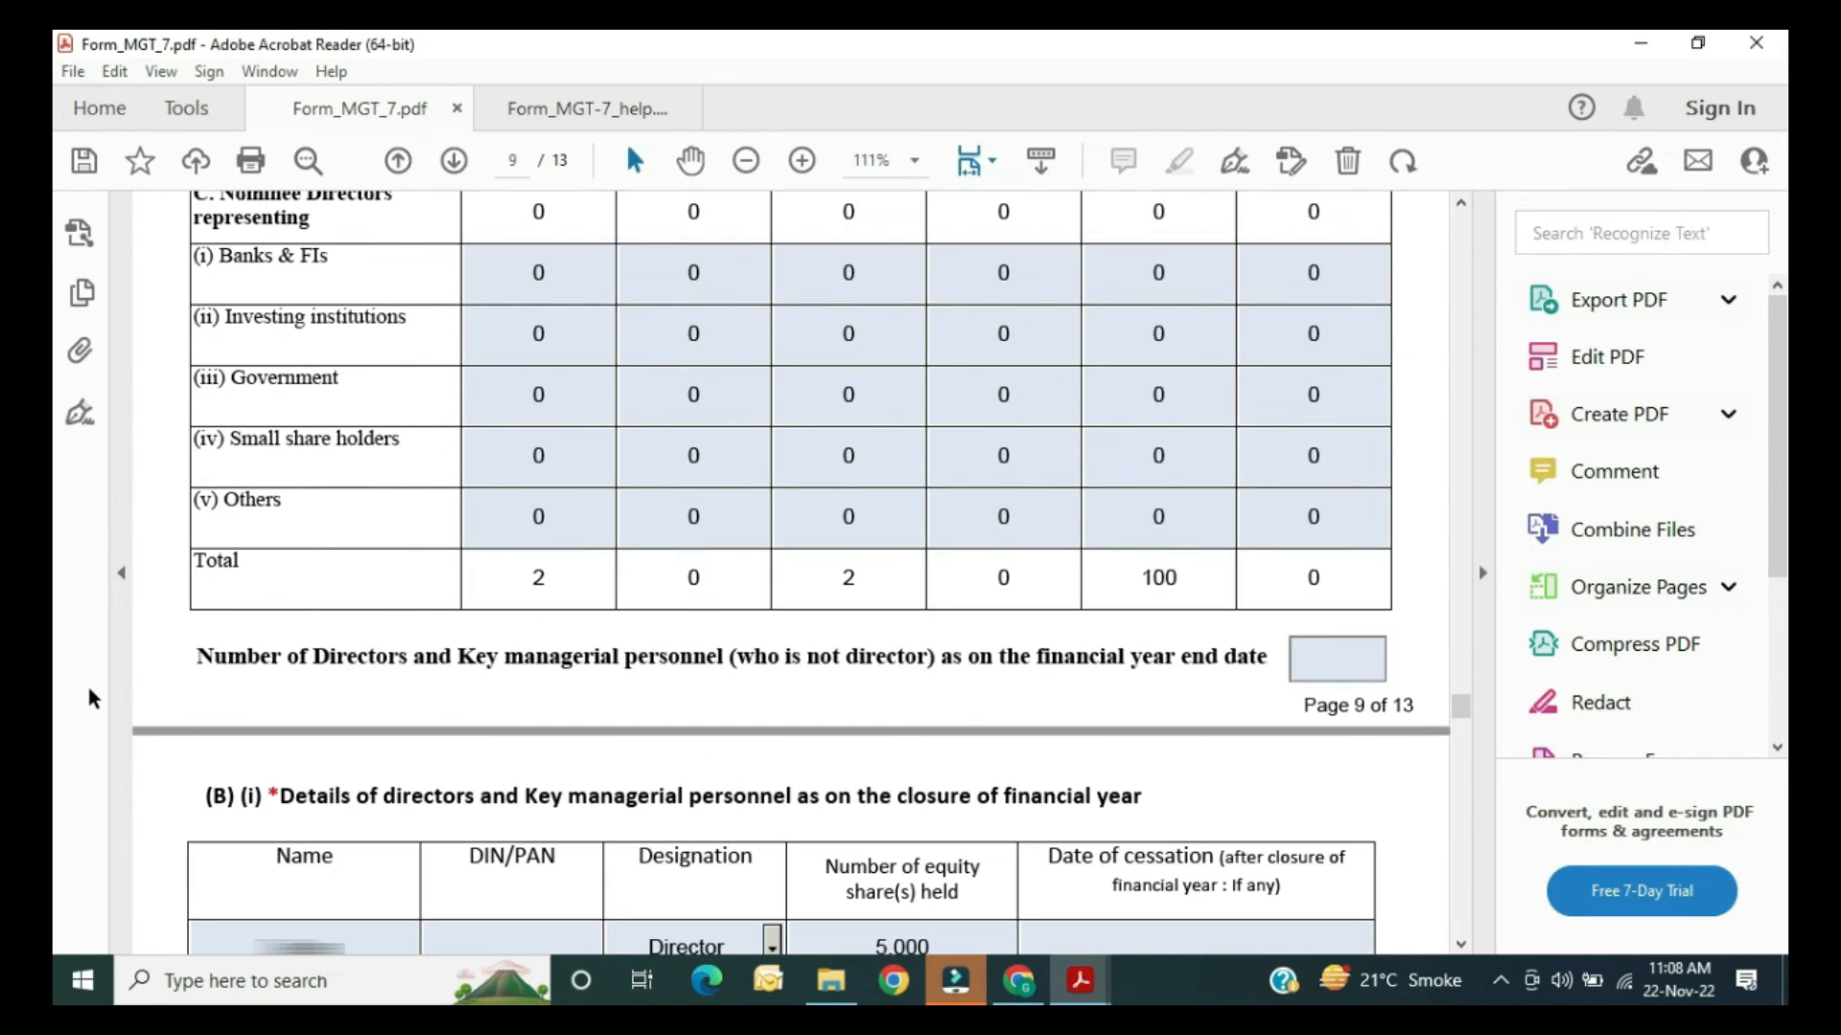
scroll(266, 671, down, 3)
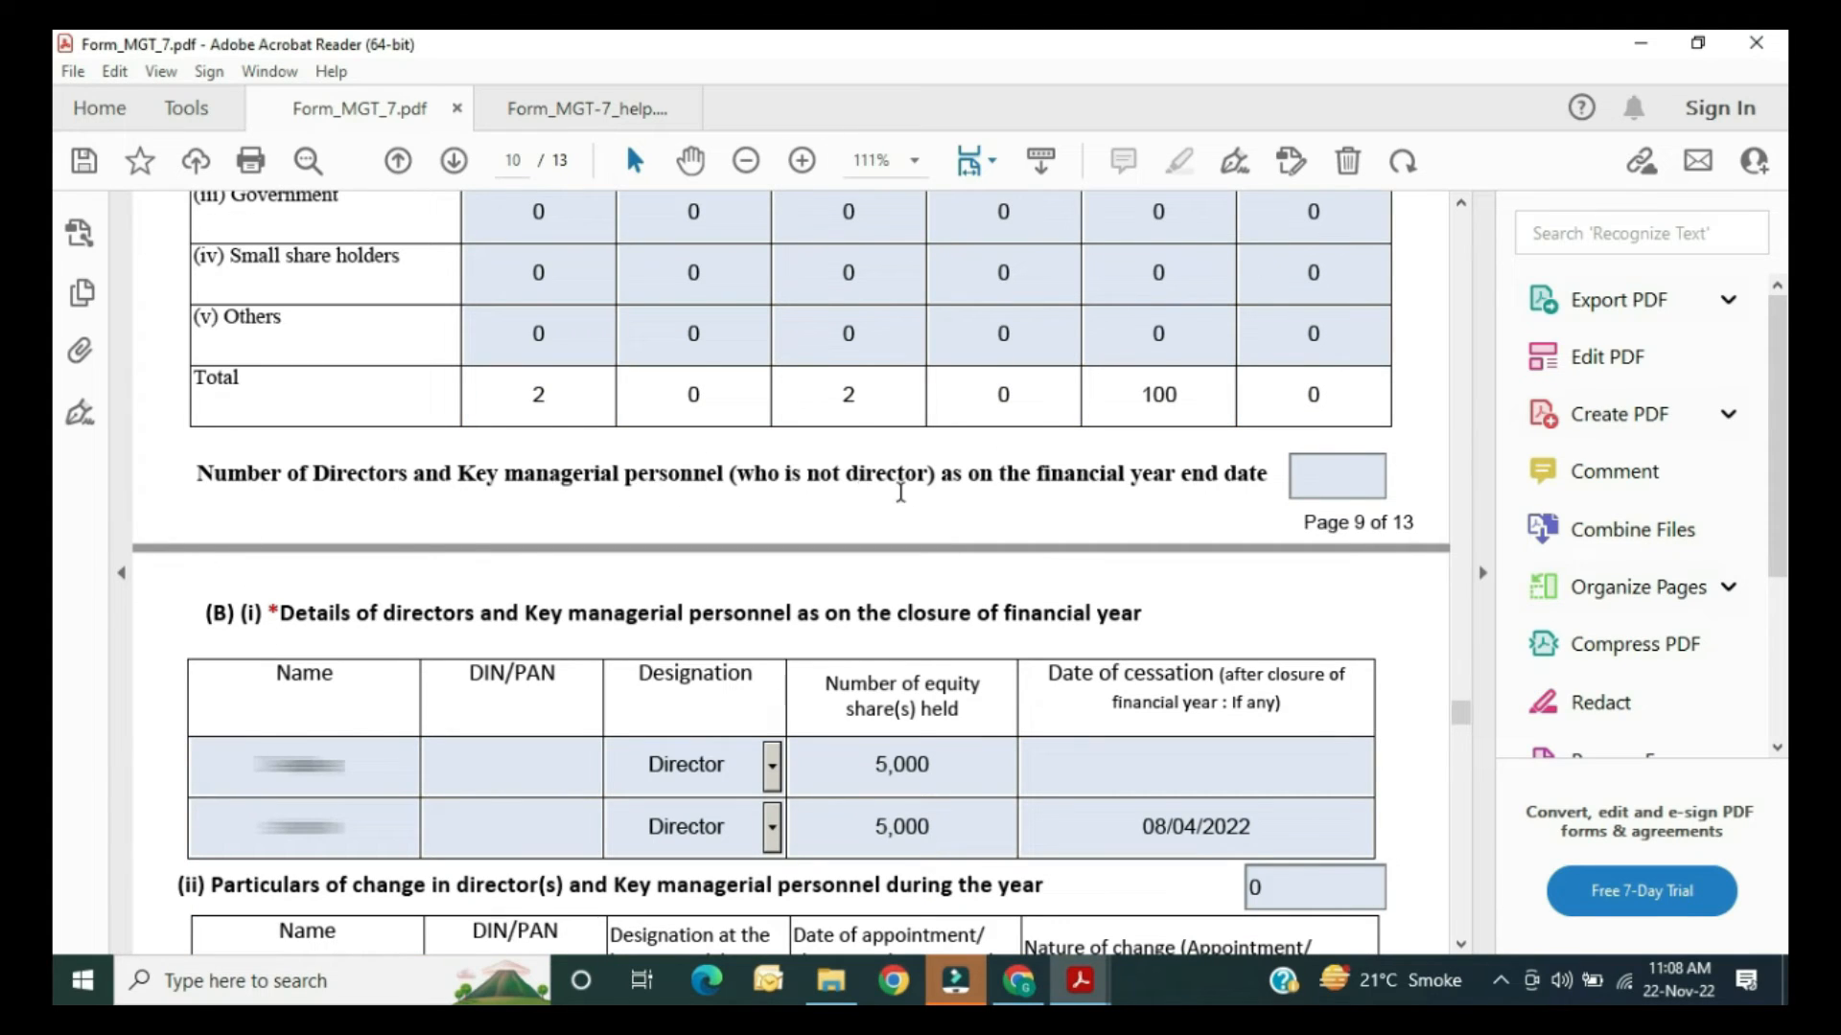
Step: Enter 2 as the number of directors and key managerial personnel as on the financial year end date
scroll(890, 719, up, 1)
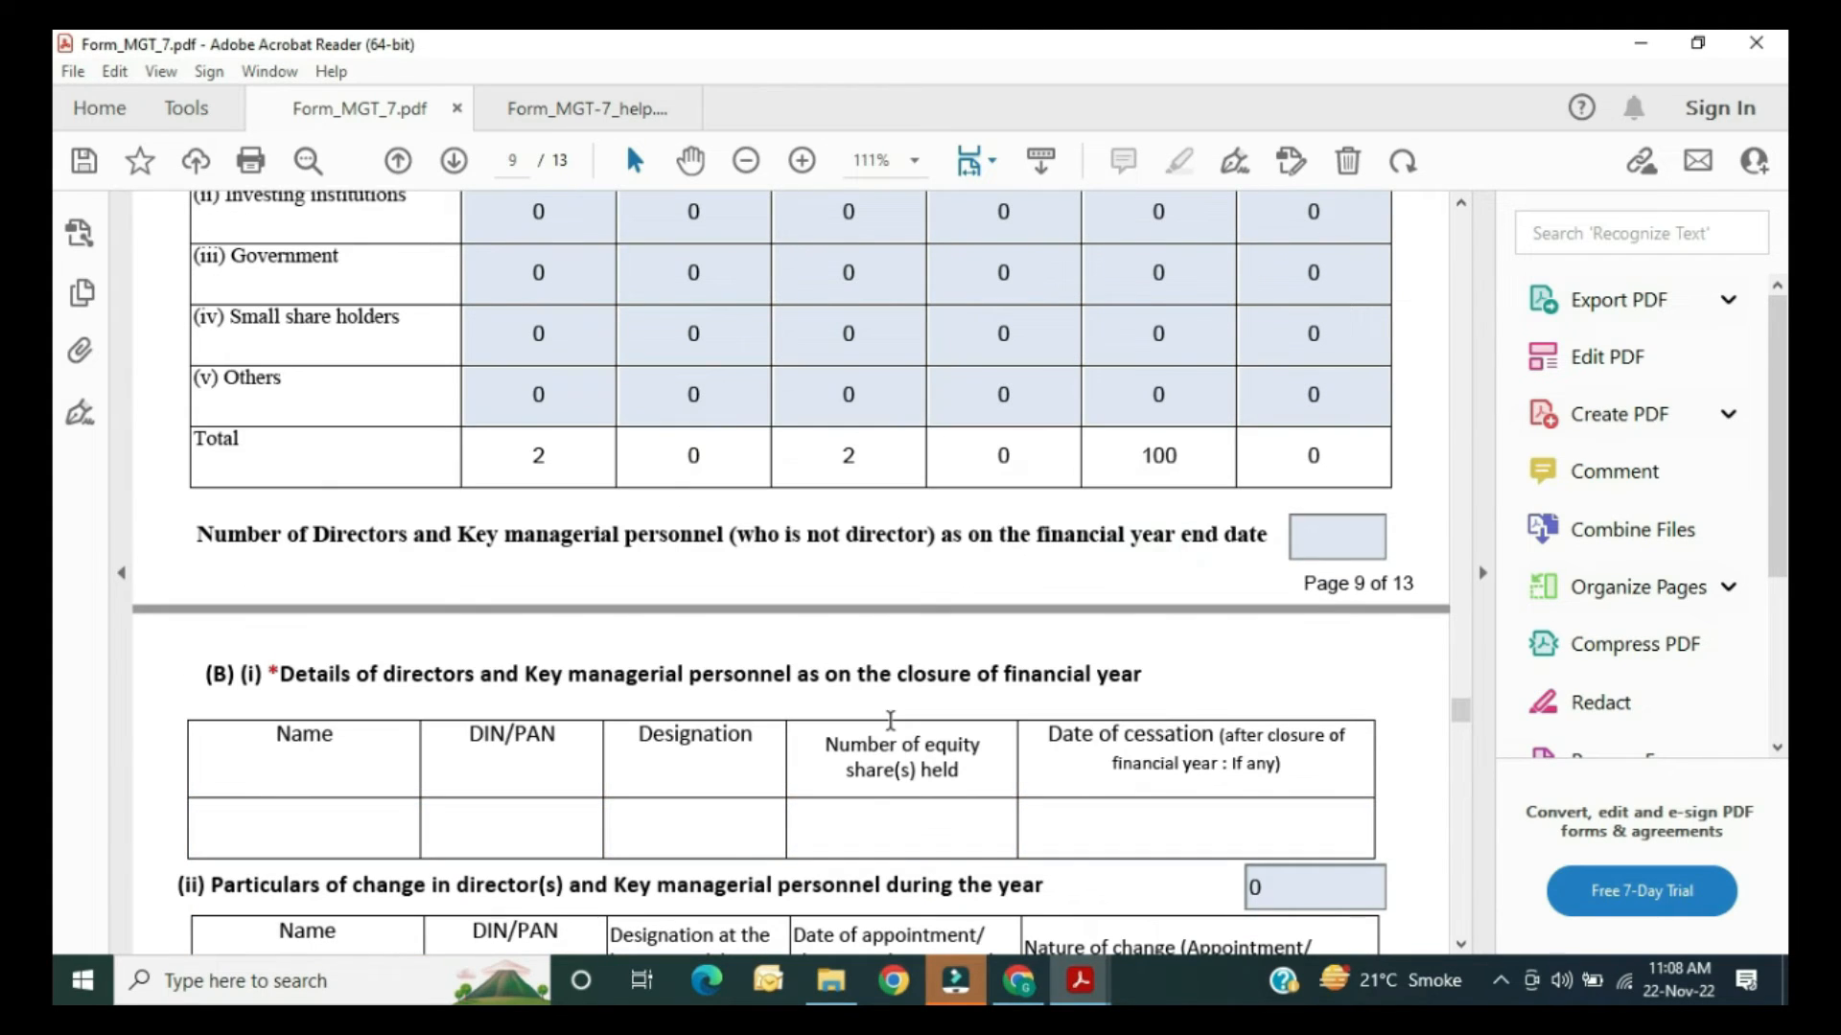
click(1357, 536)
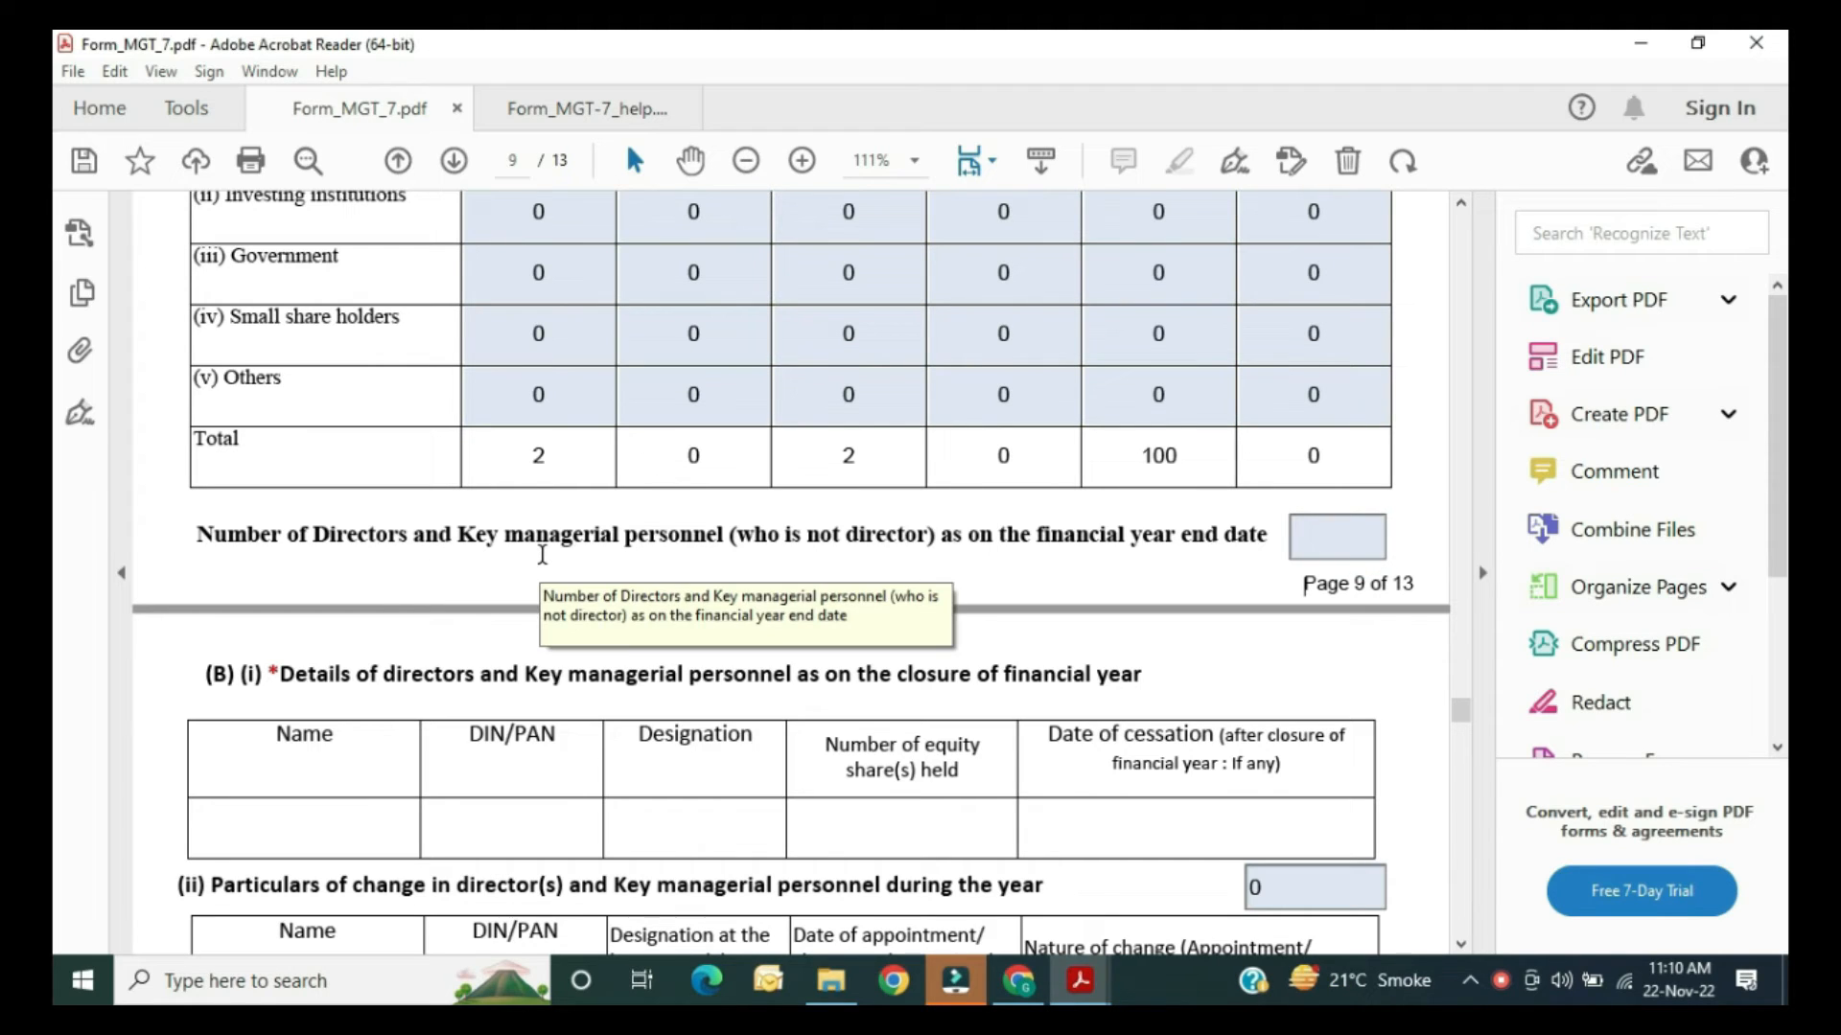
click(1336, 539)
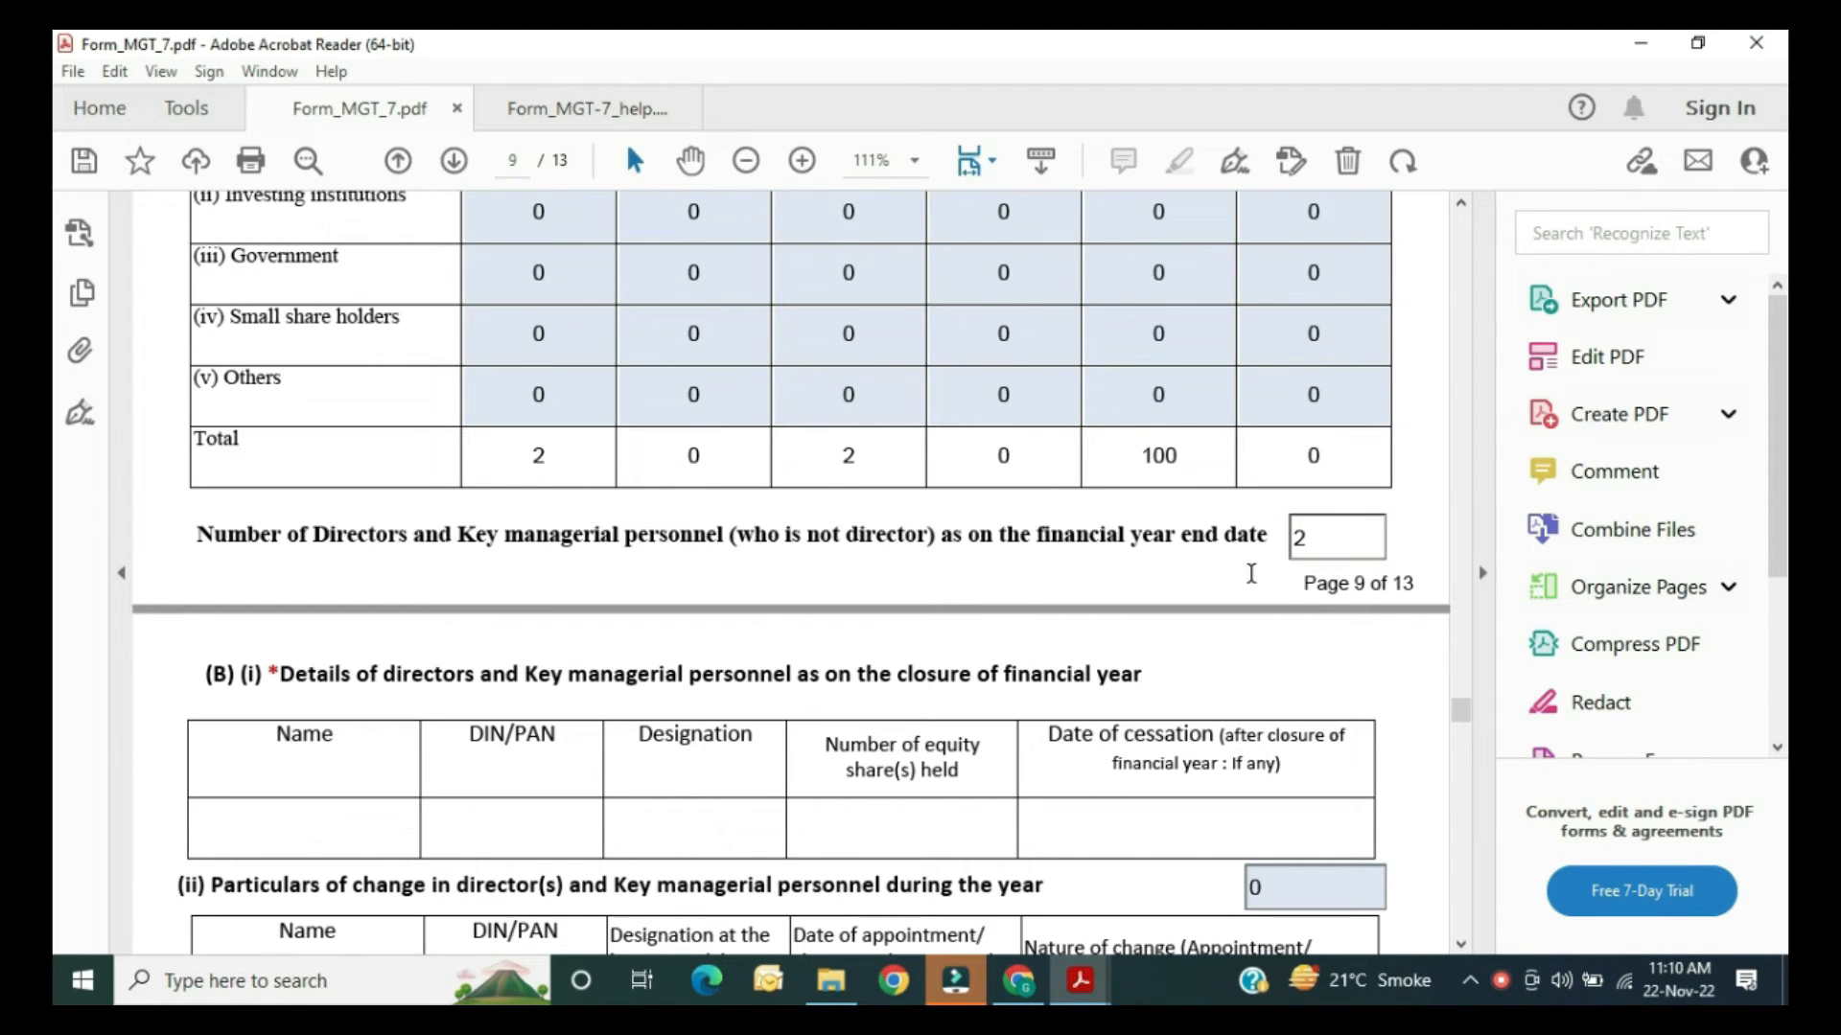
click(1178, 636)
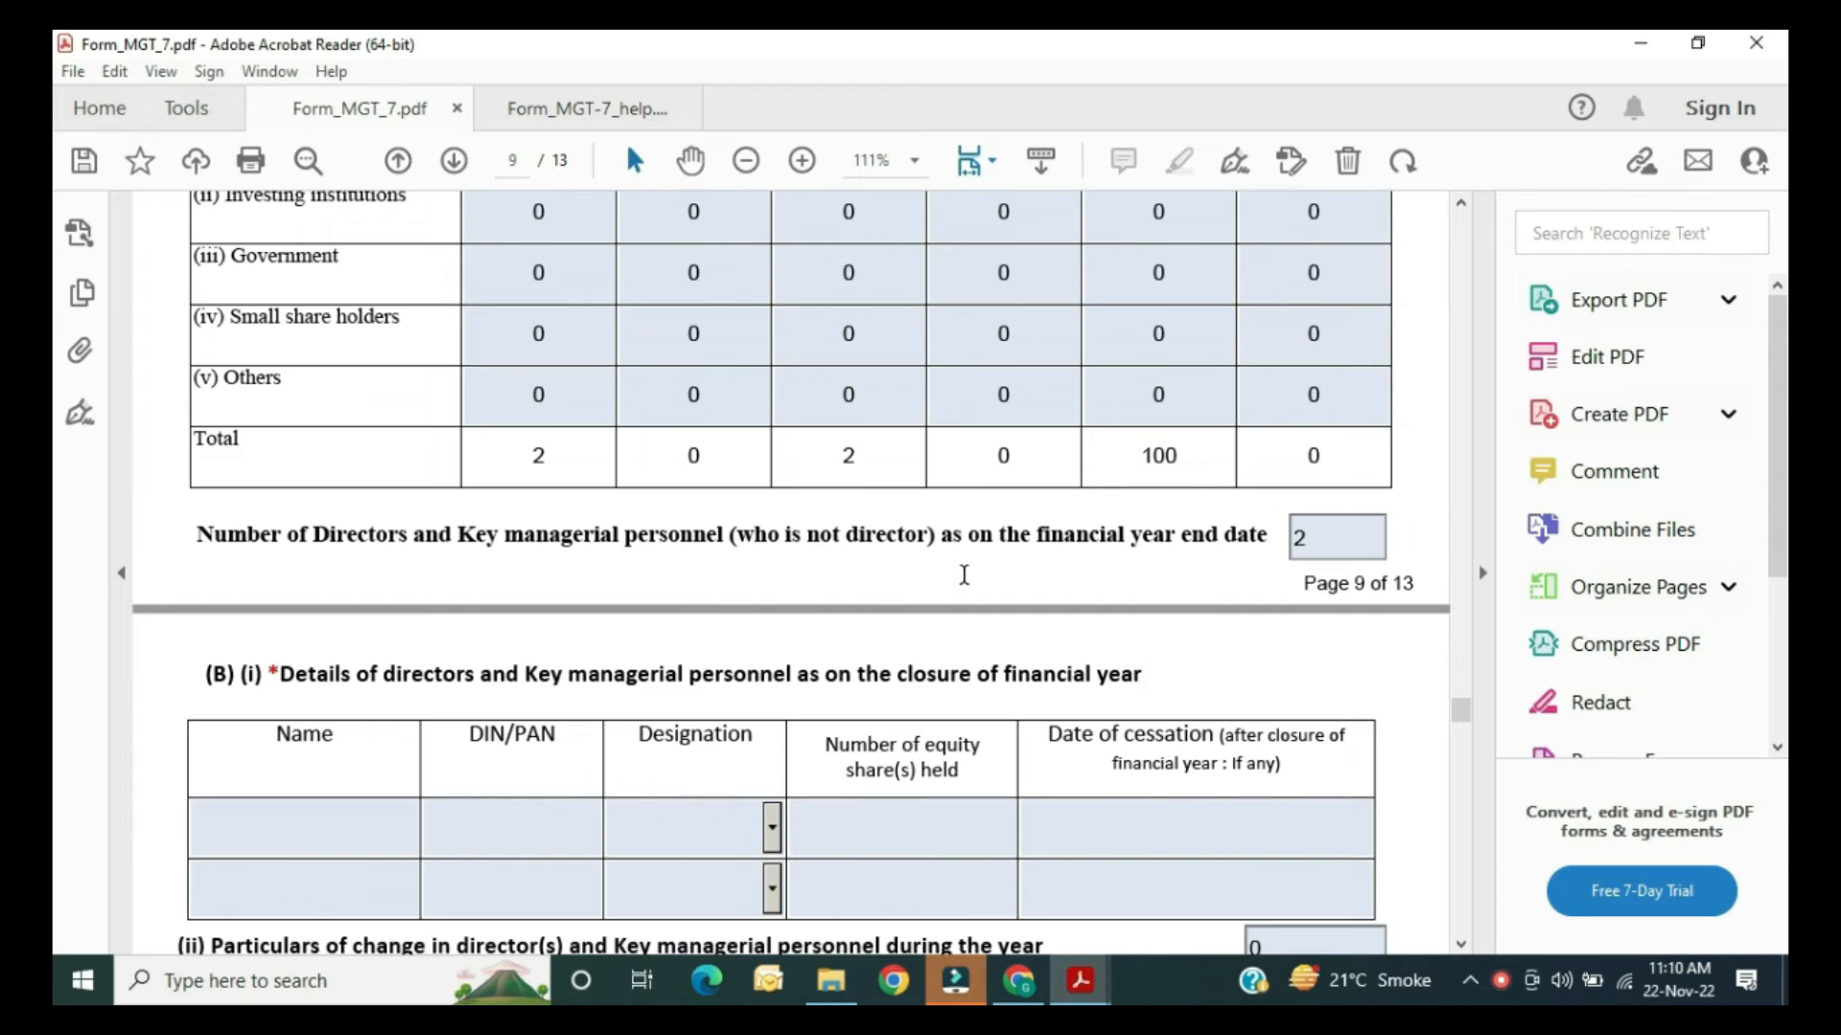
Step: Fill in the first row of the directors' details with the director's name, designation Director and 5000 equity shares held
scroll(964, 575, down, 3)
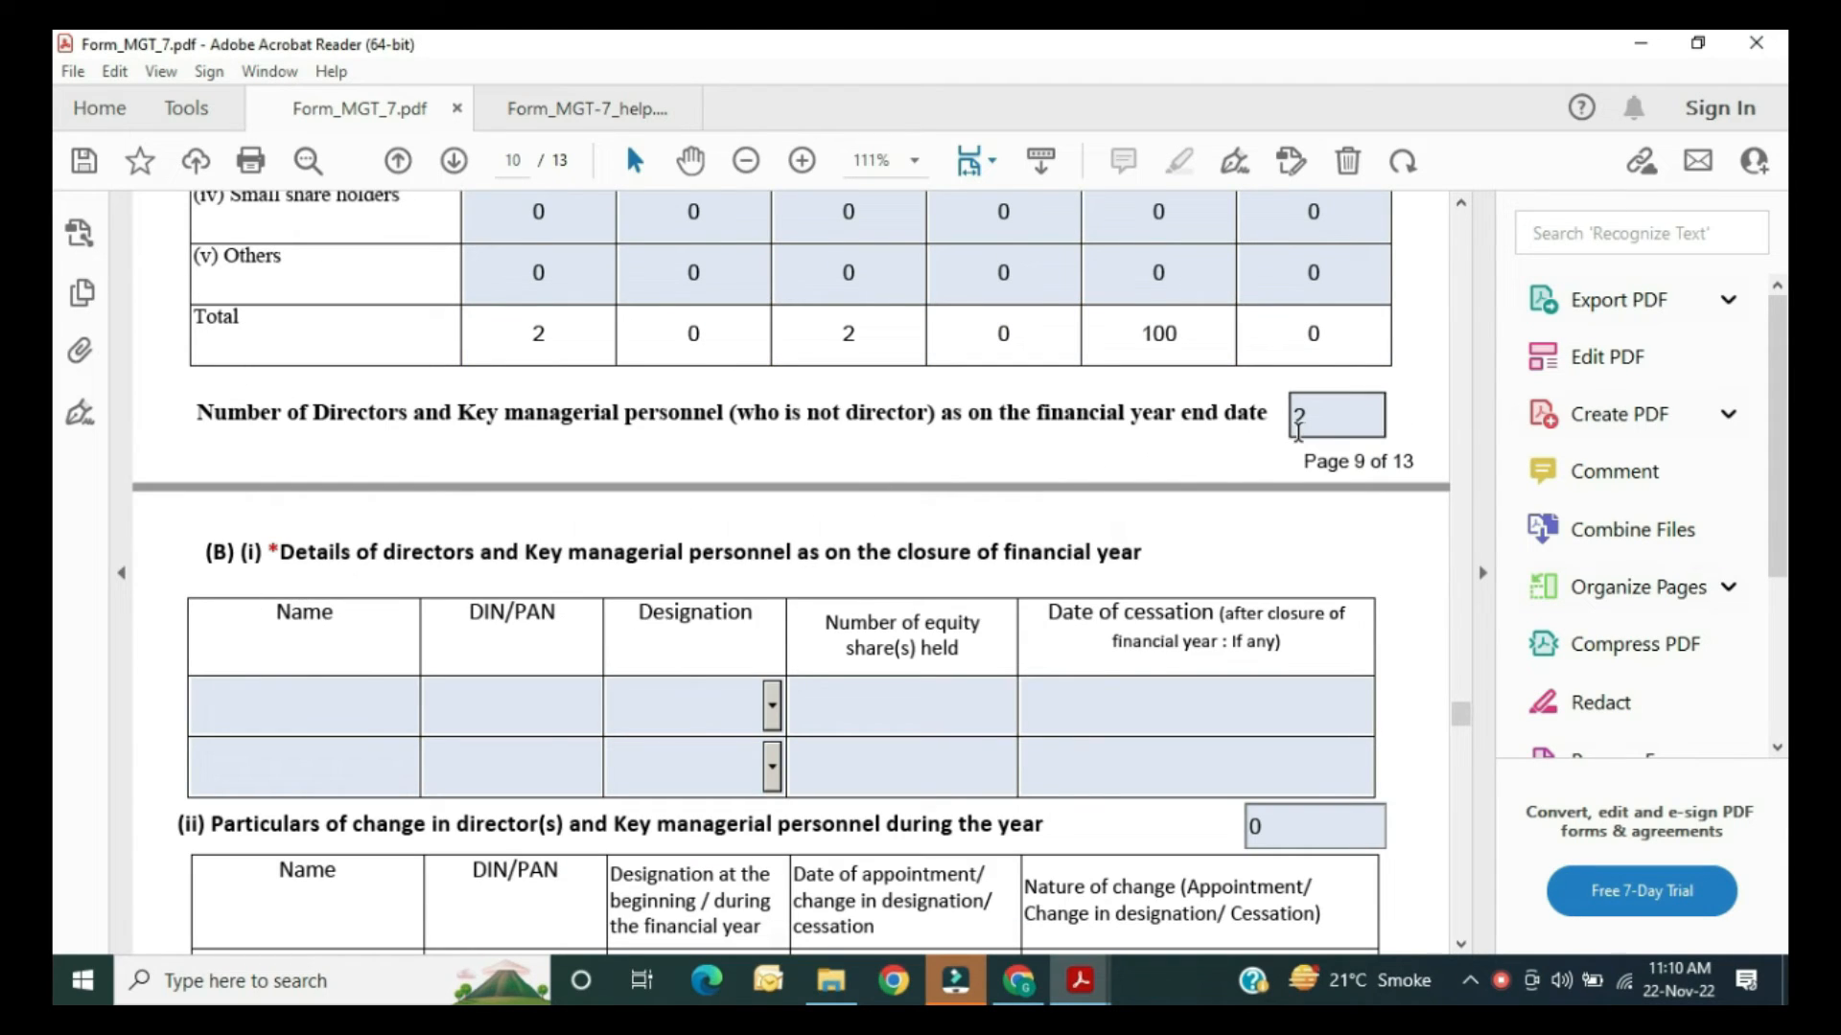
scroll(566, 618, down, 4)
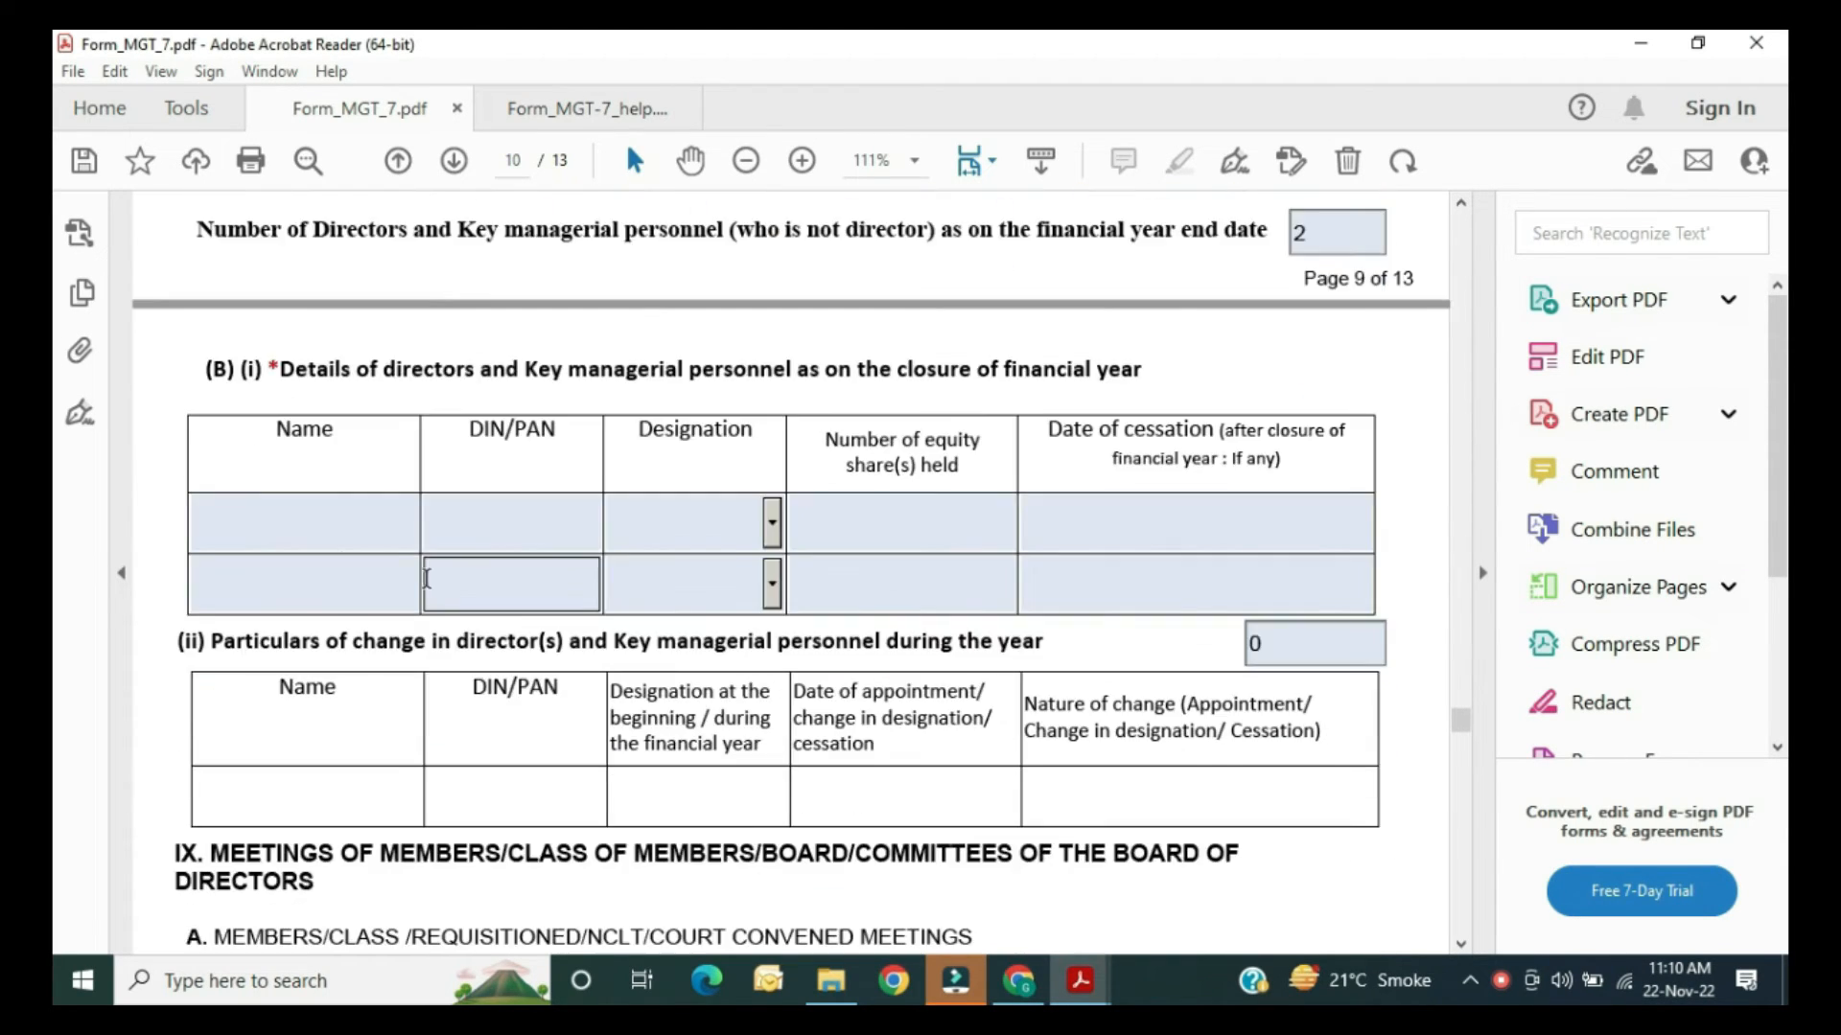
click(276, 523)
key(ctrl+v)
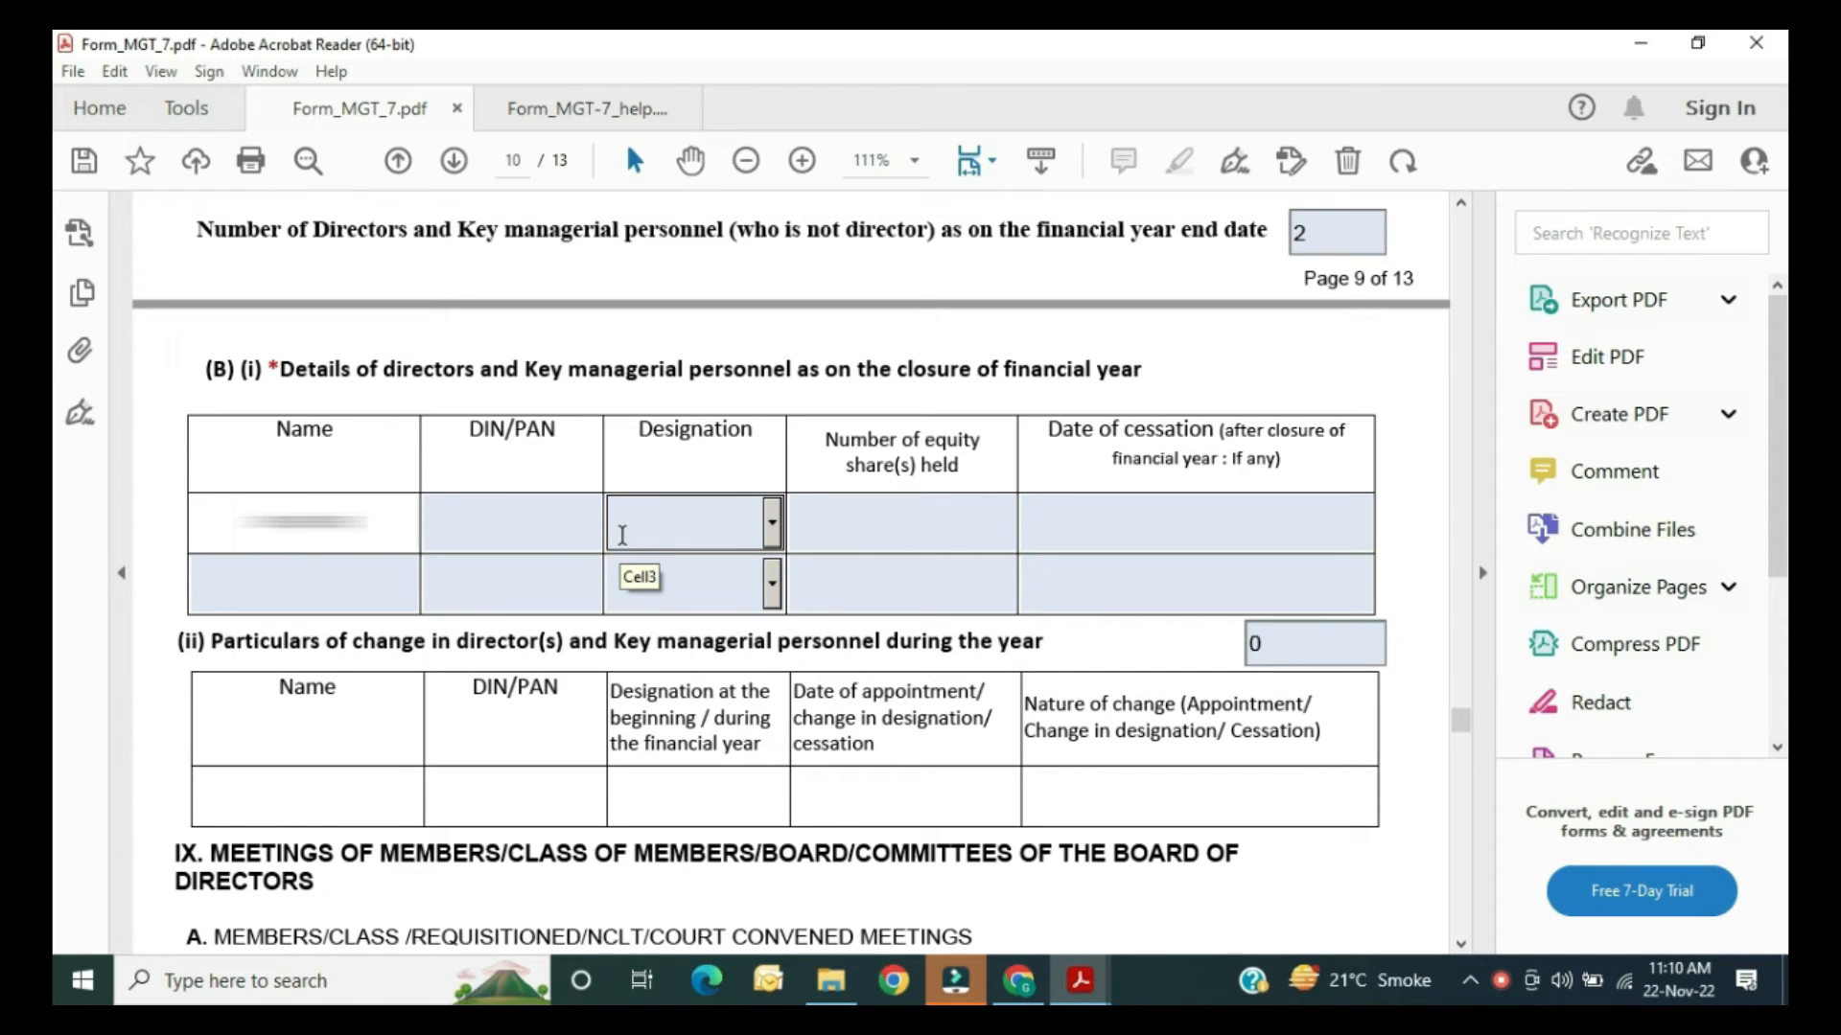
click(509, 522)
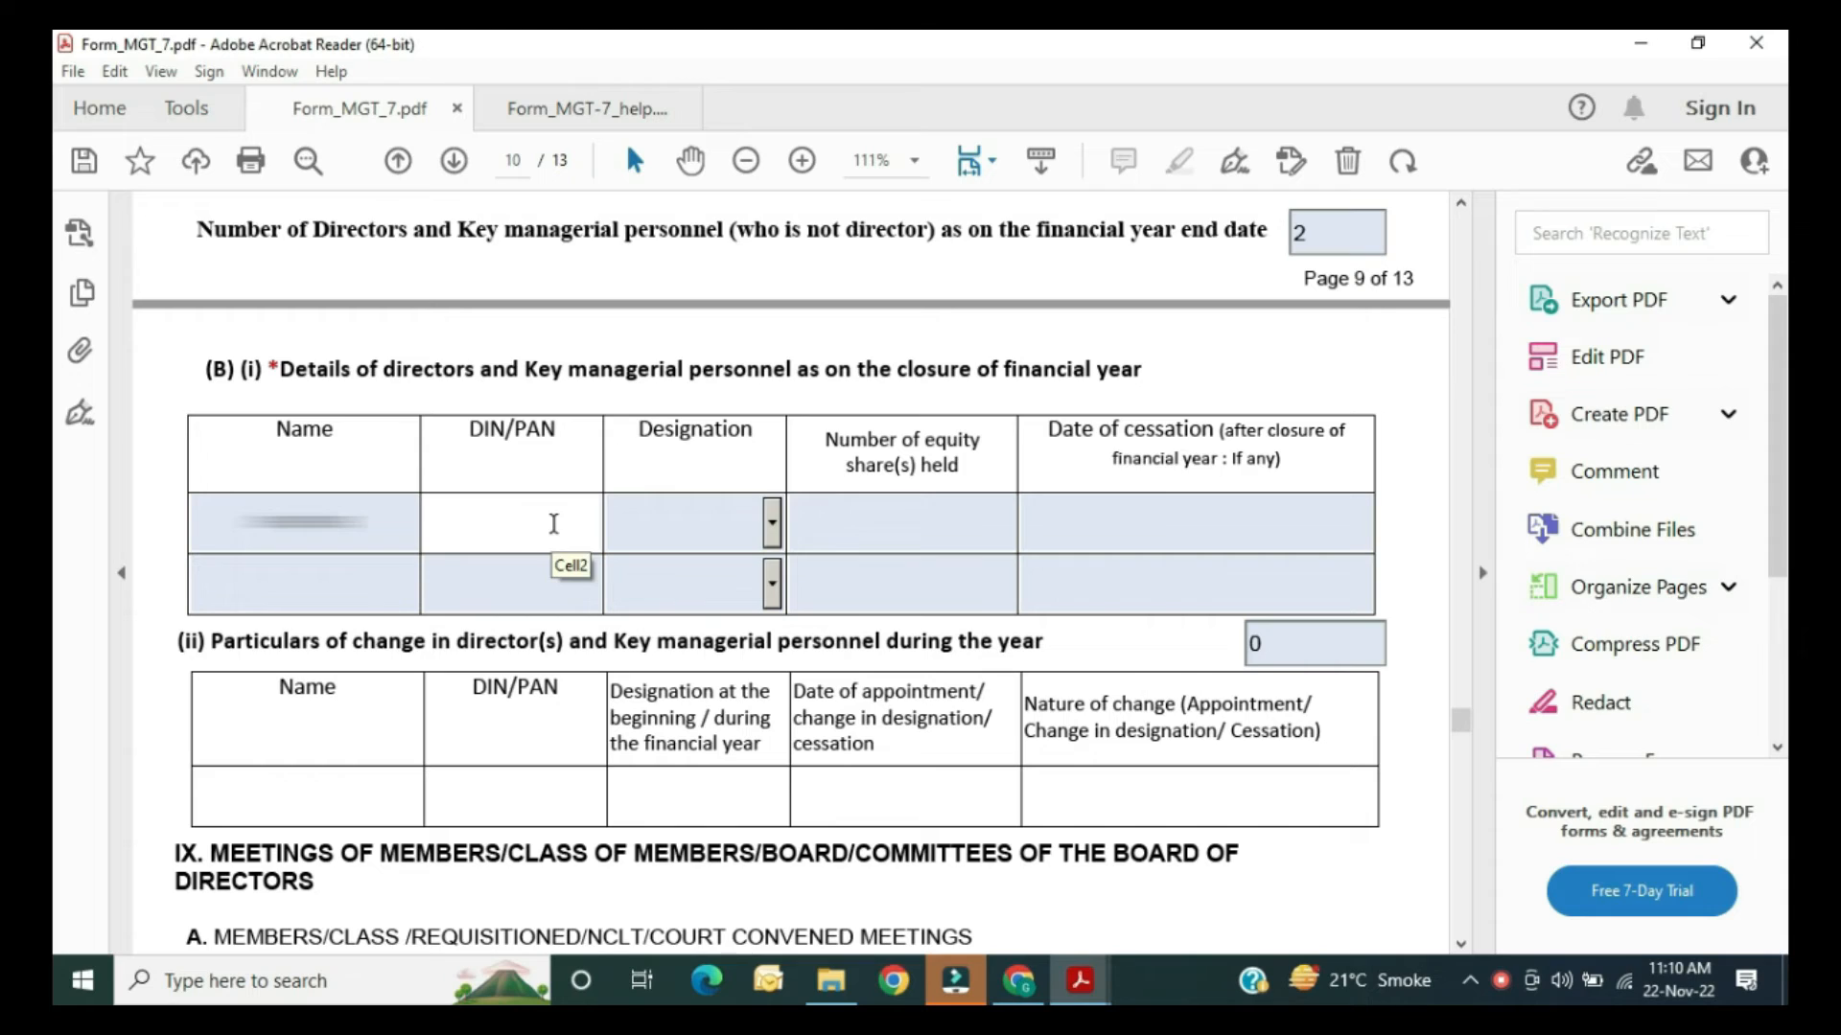
click(772, 524)
click(698, 585)
click(922, 511)
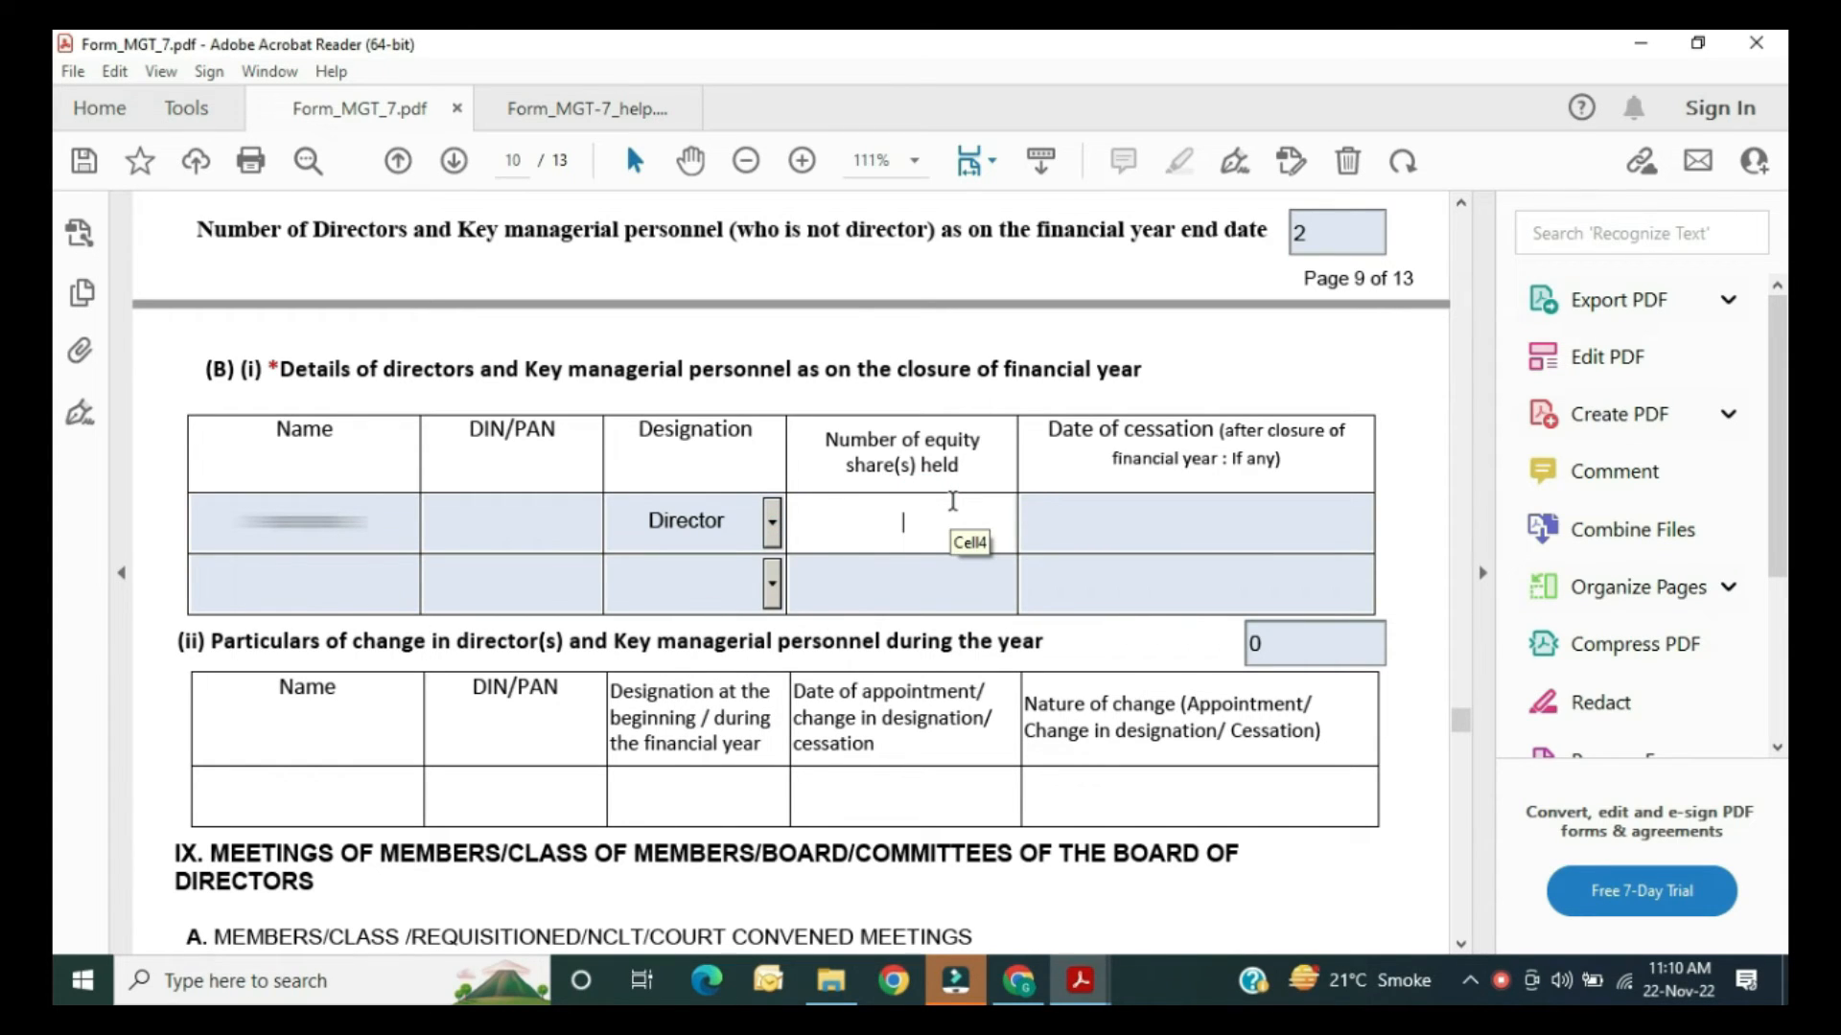
text(5000)
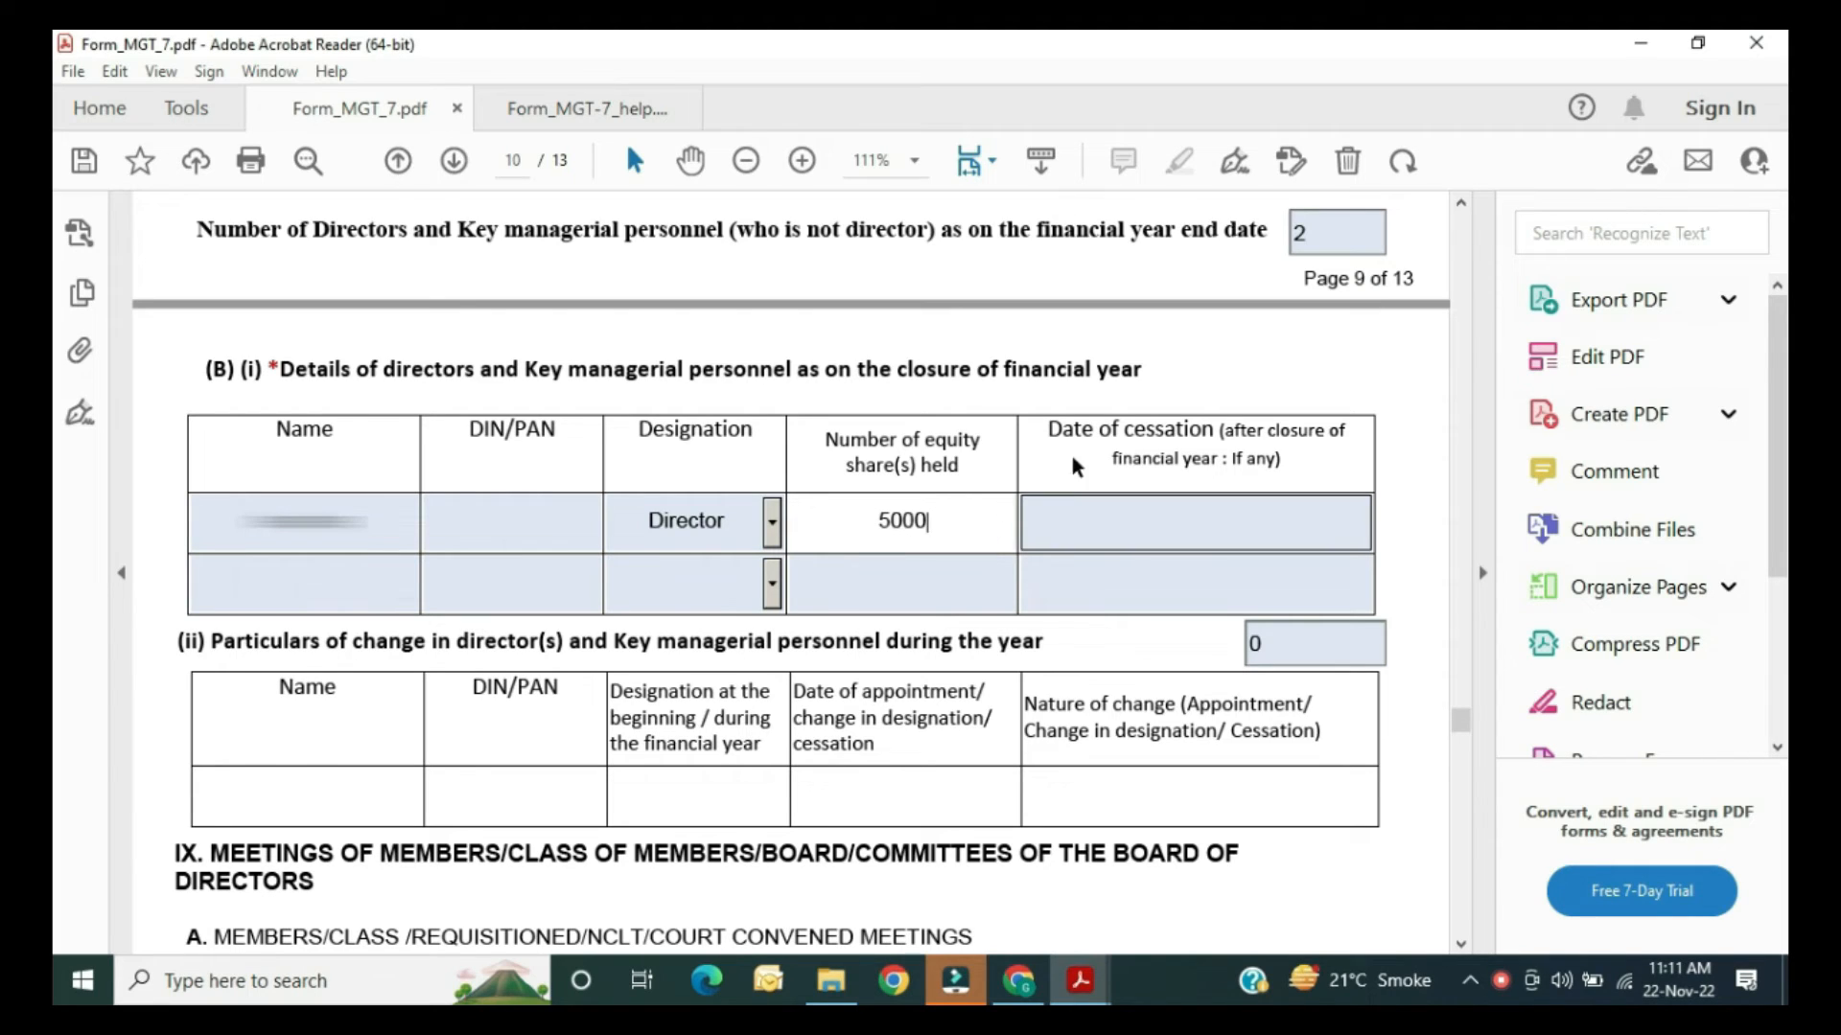
click(1065, 385)
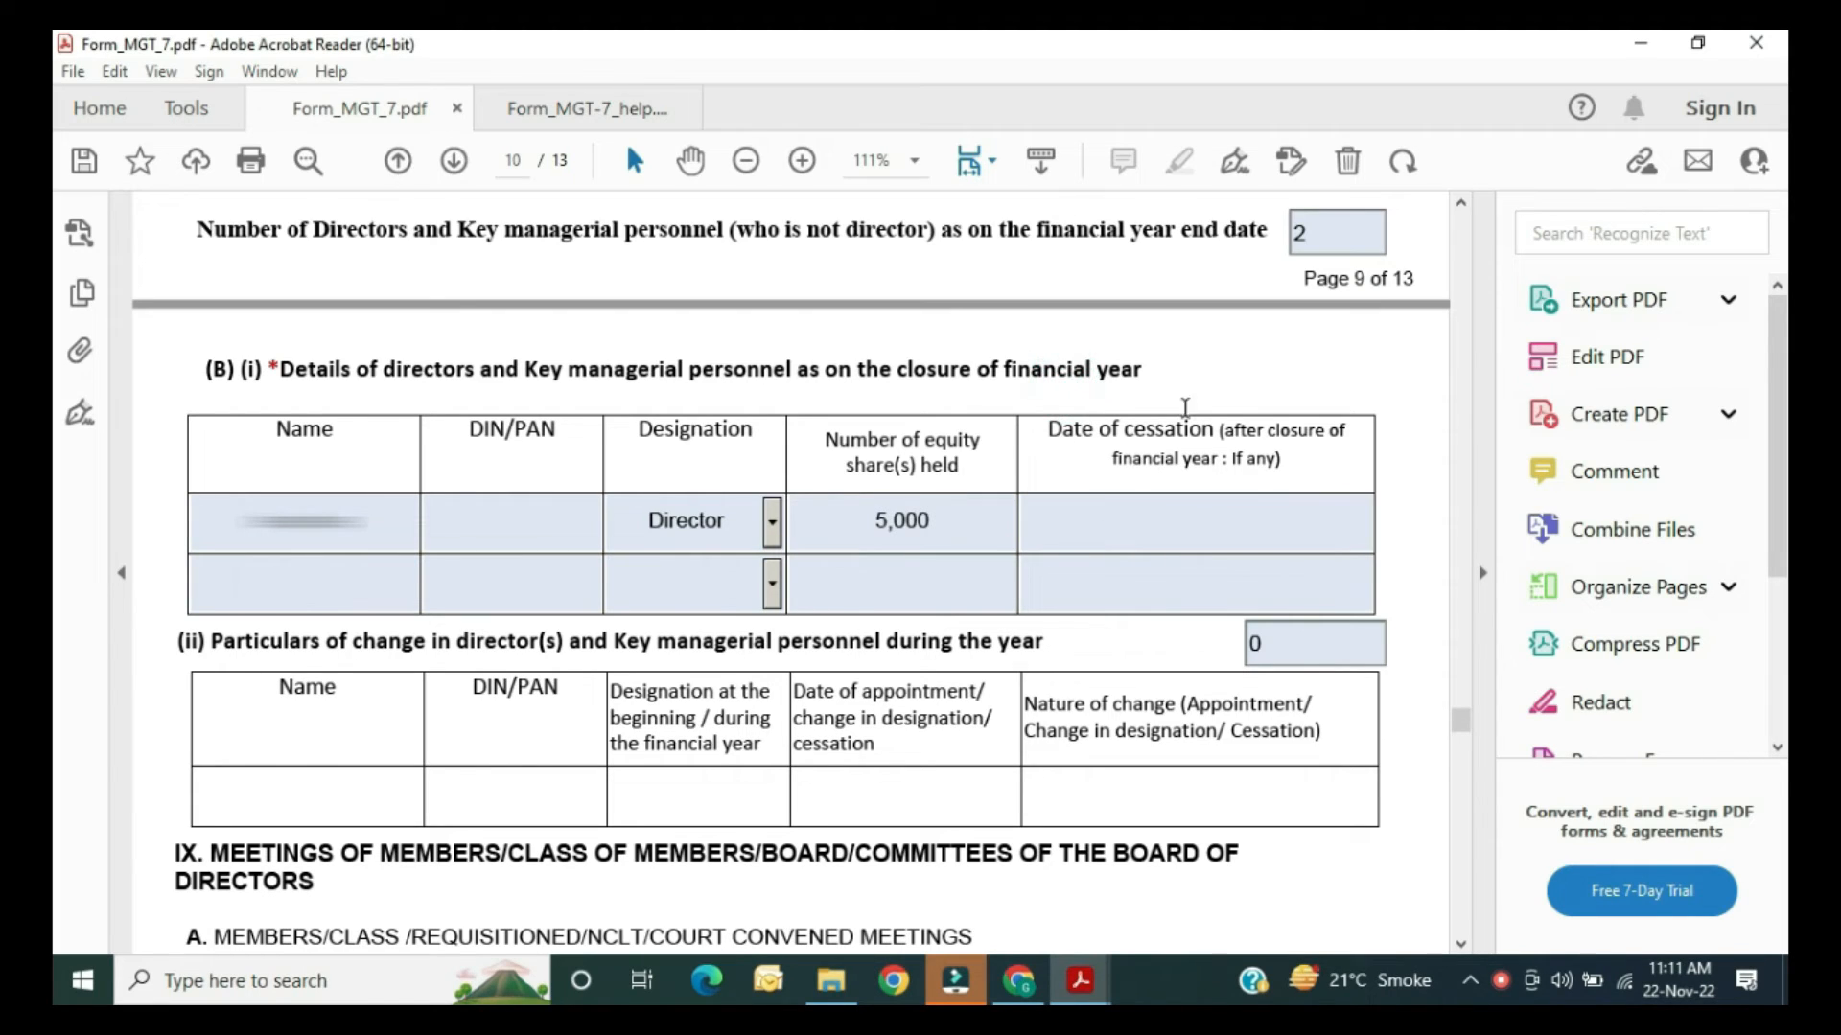
Step: Fill in the second row of the directors' details with the director's name, designation Director and 5,000 equity shares held
click(1210, 578)
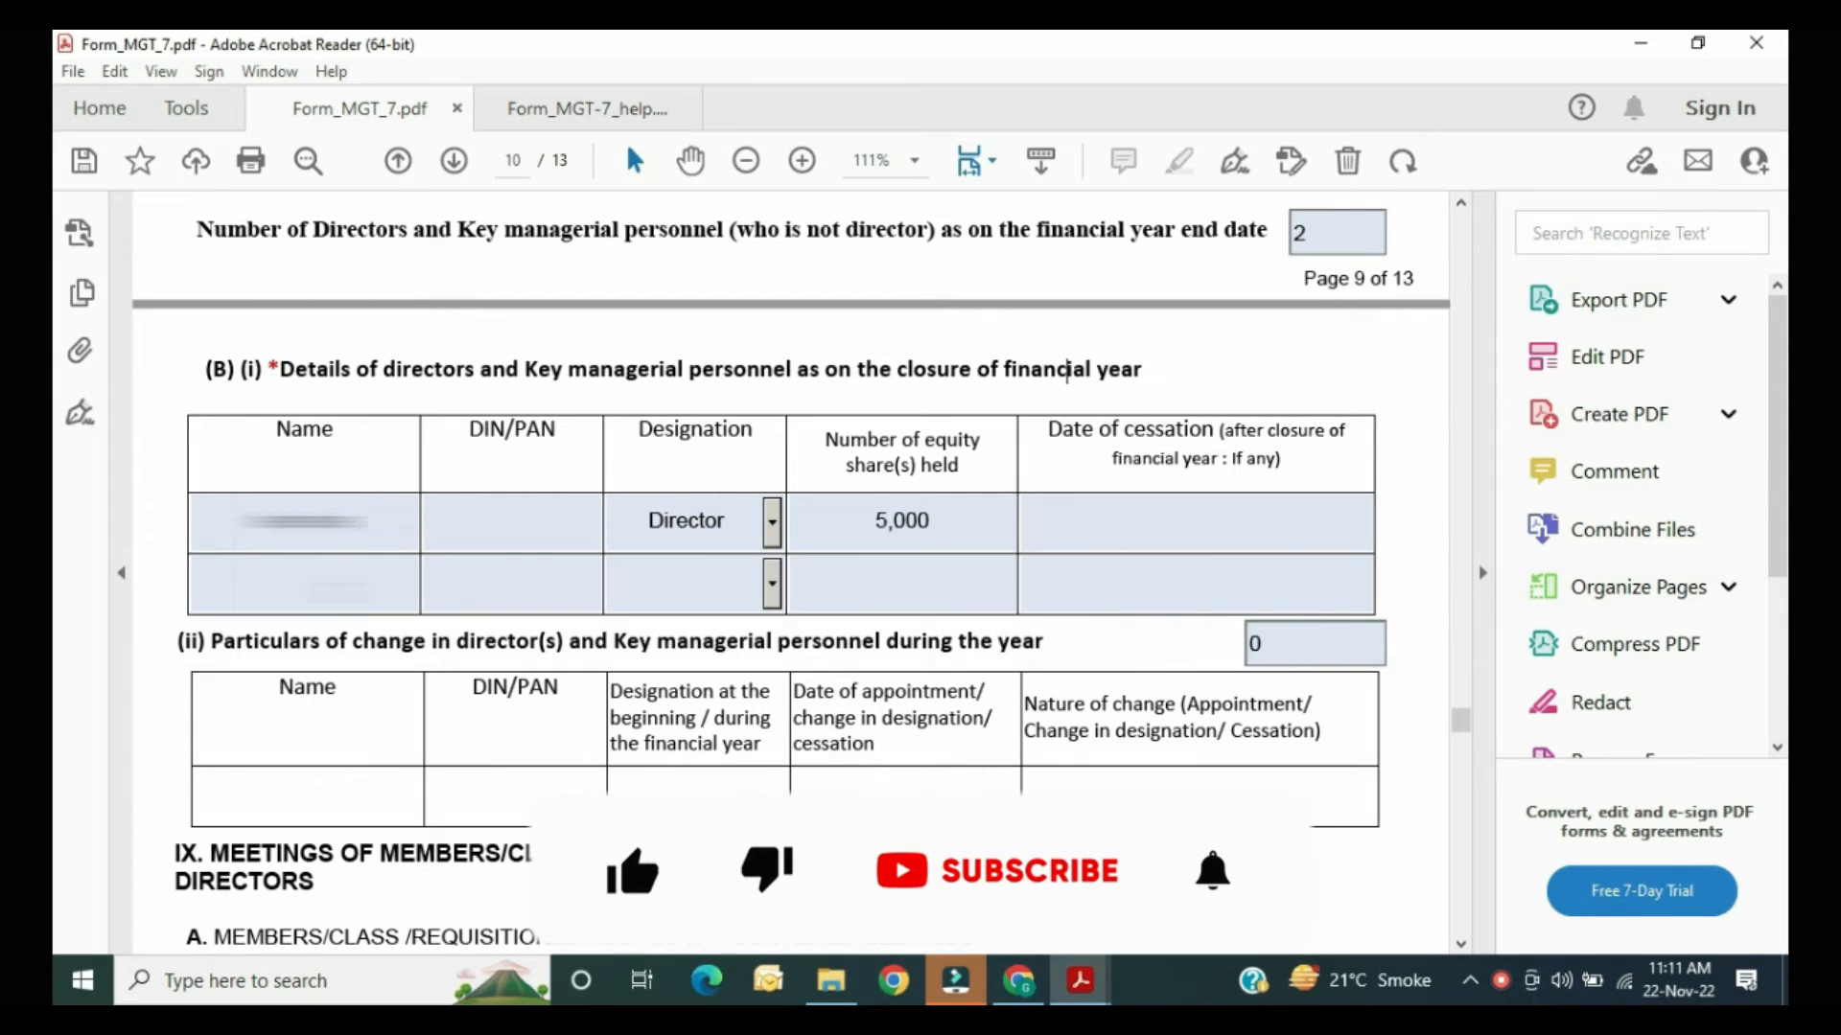
click(341, 594)
key(ctrl+v)
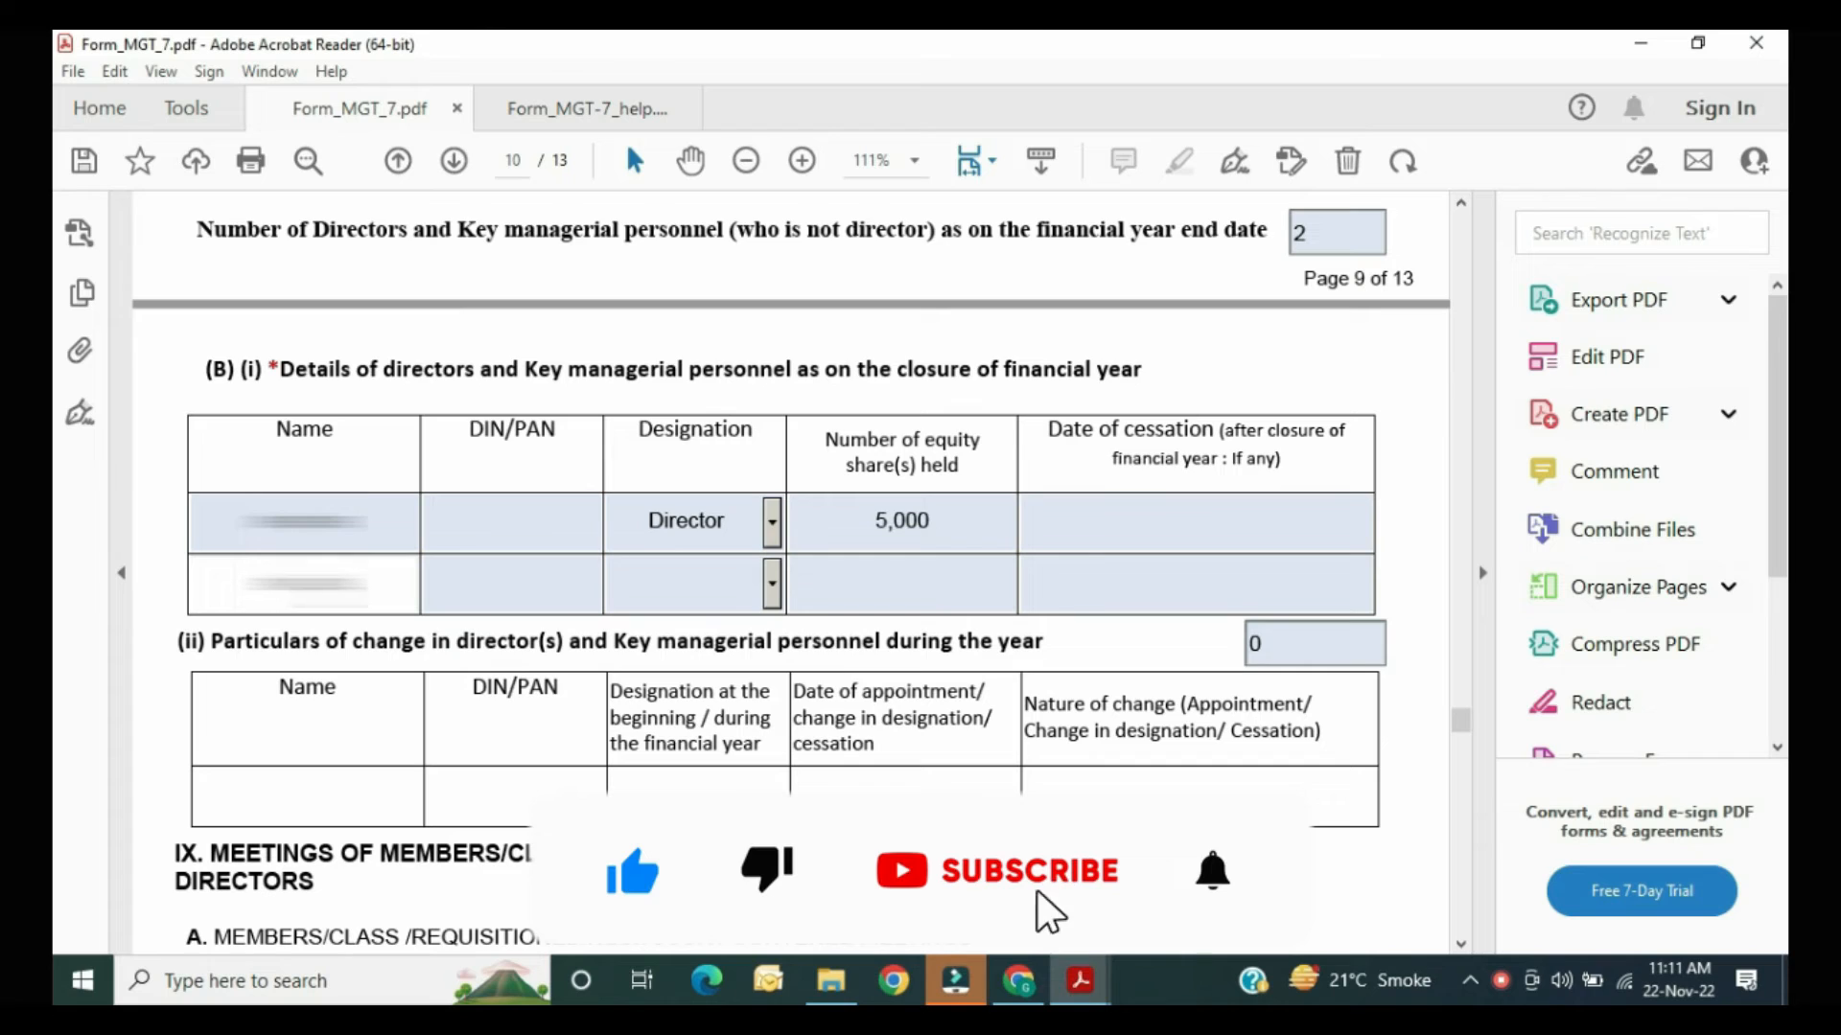
click(451, 580)
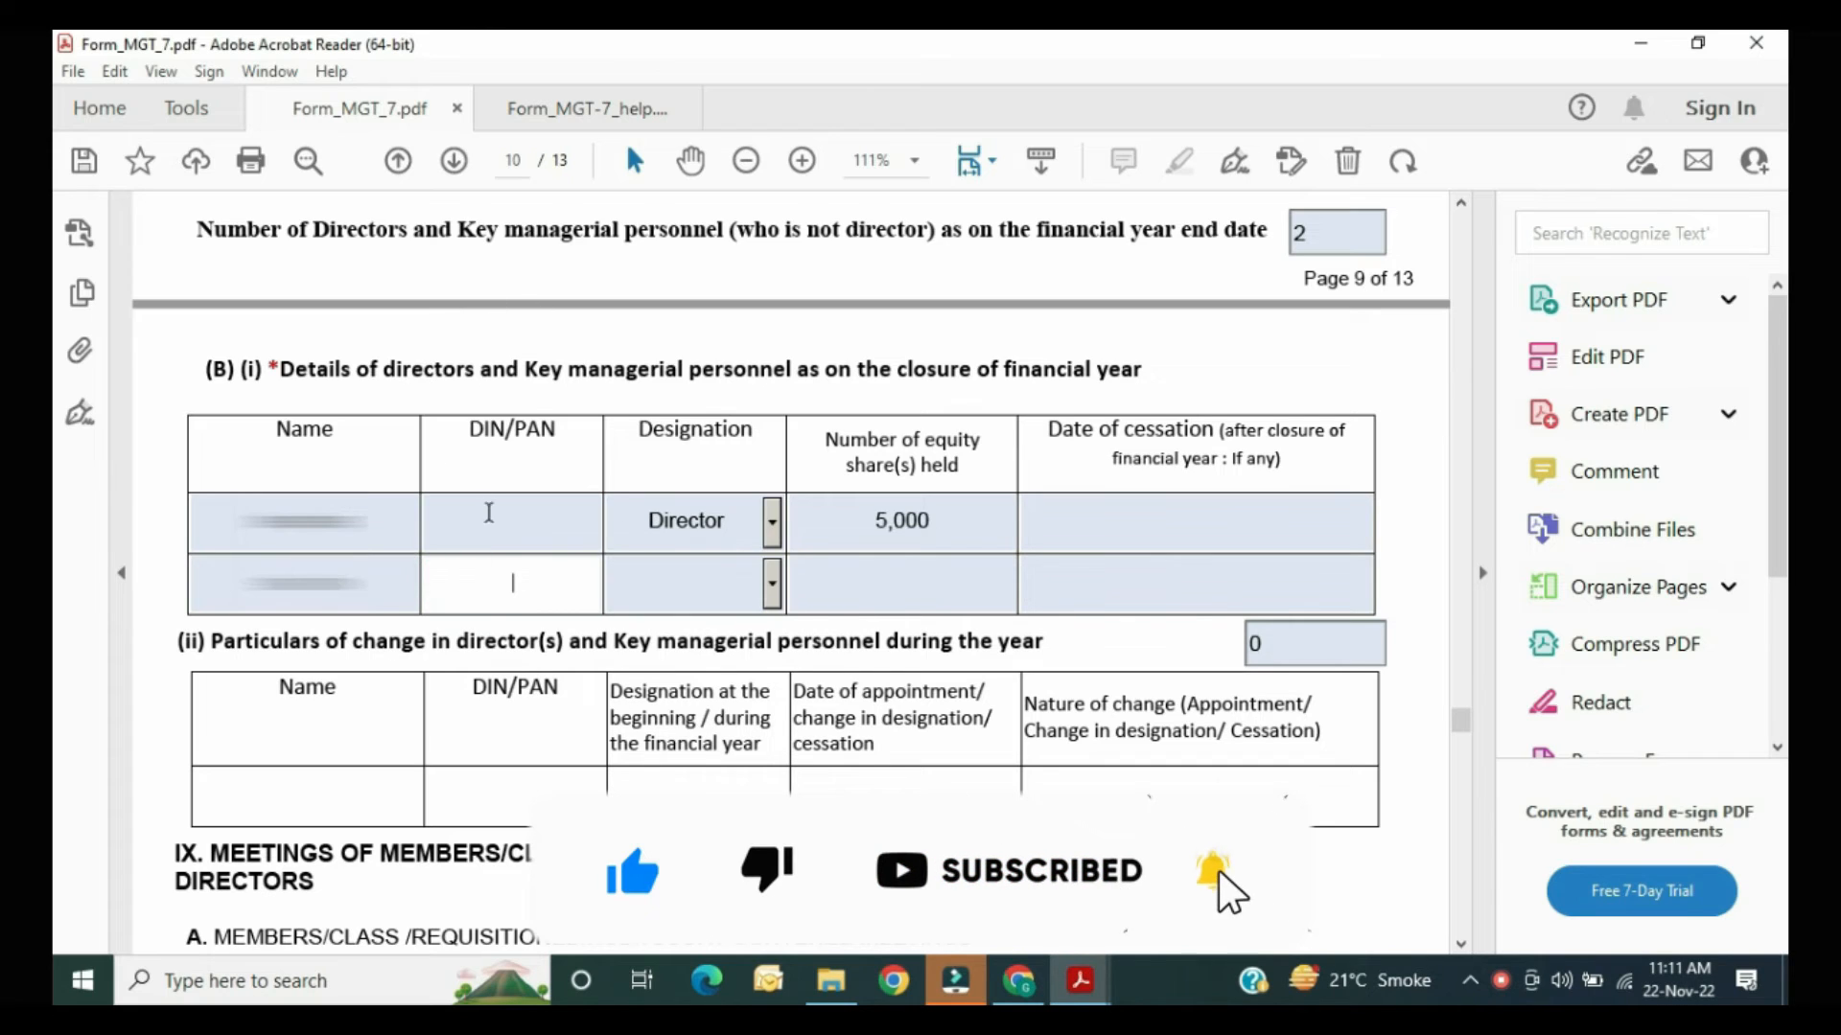
click(731, 584)
click(772, 584)
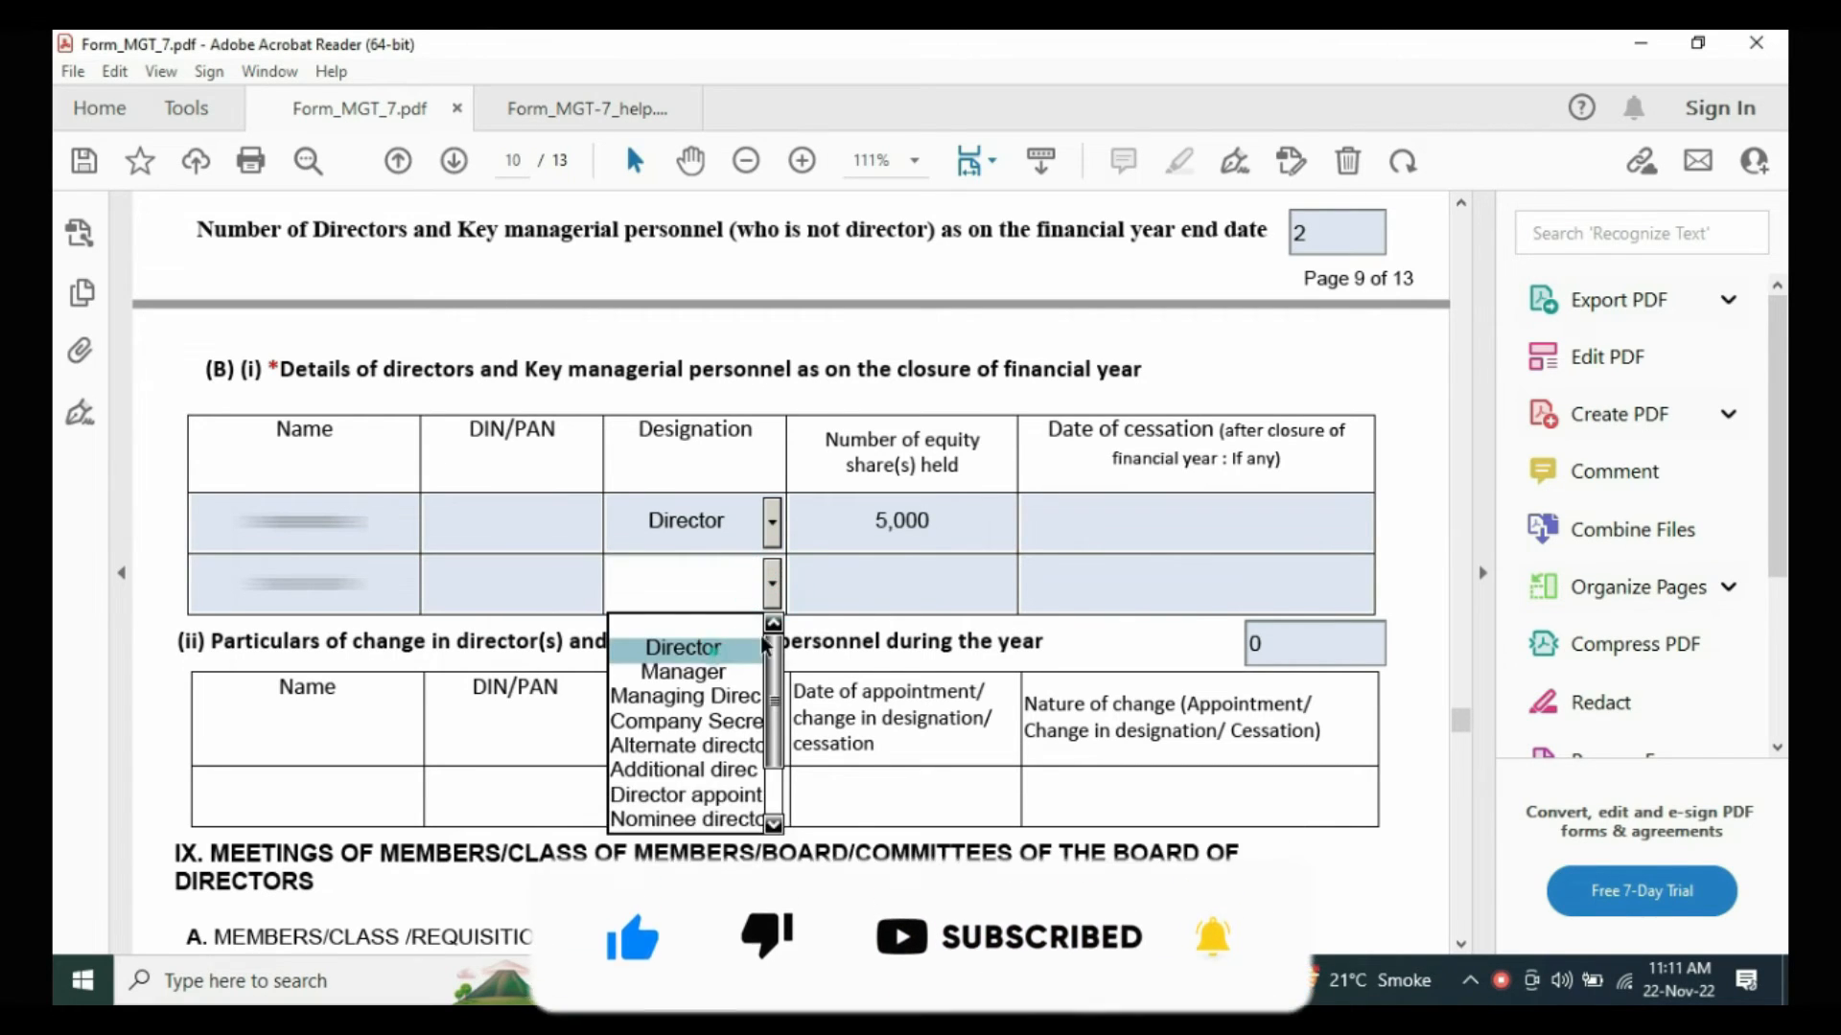
click(762, 647)
click(901, 587)
text(5,000)
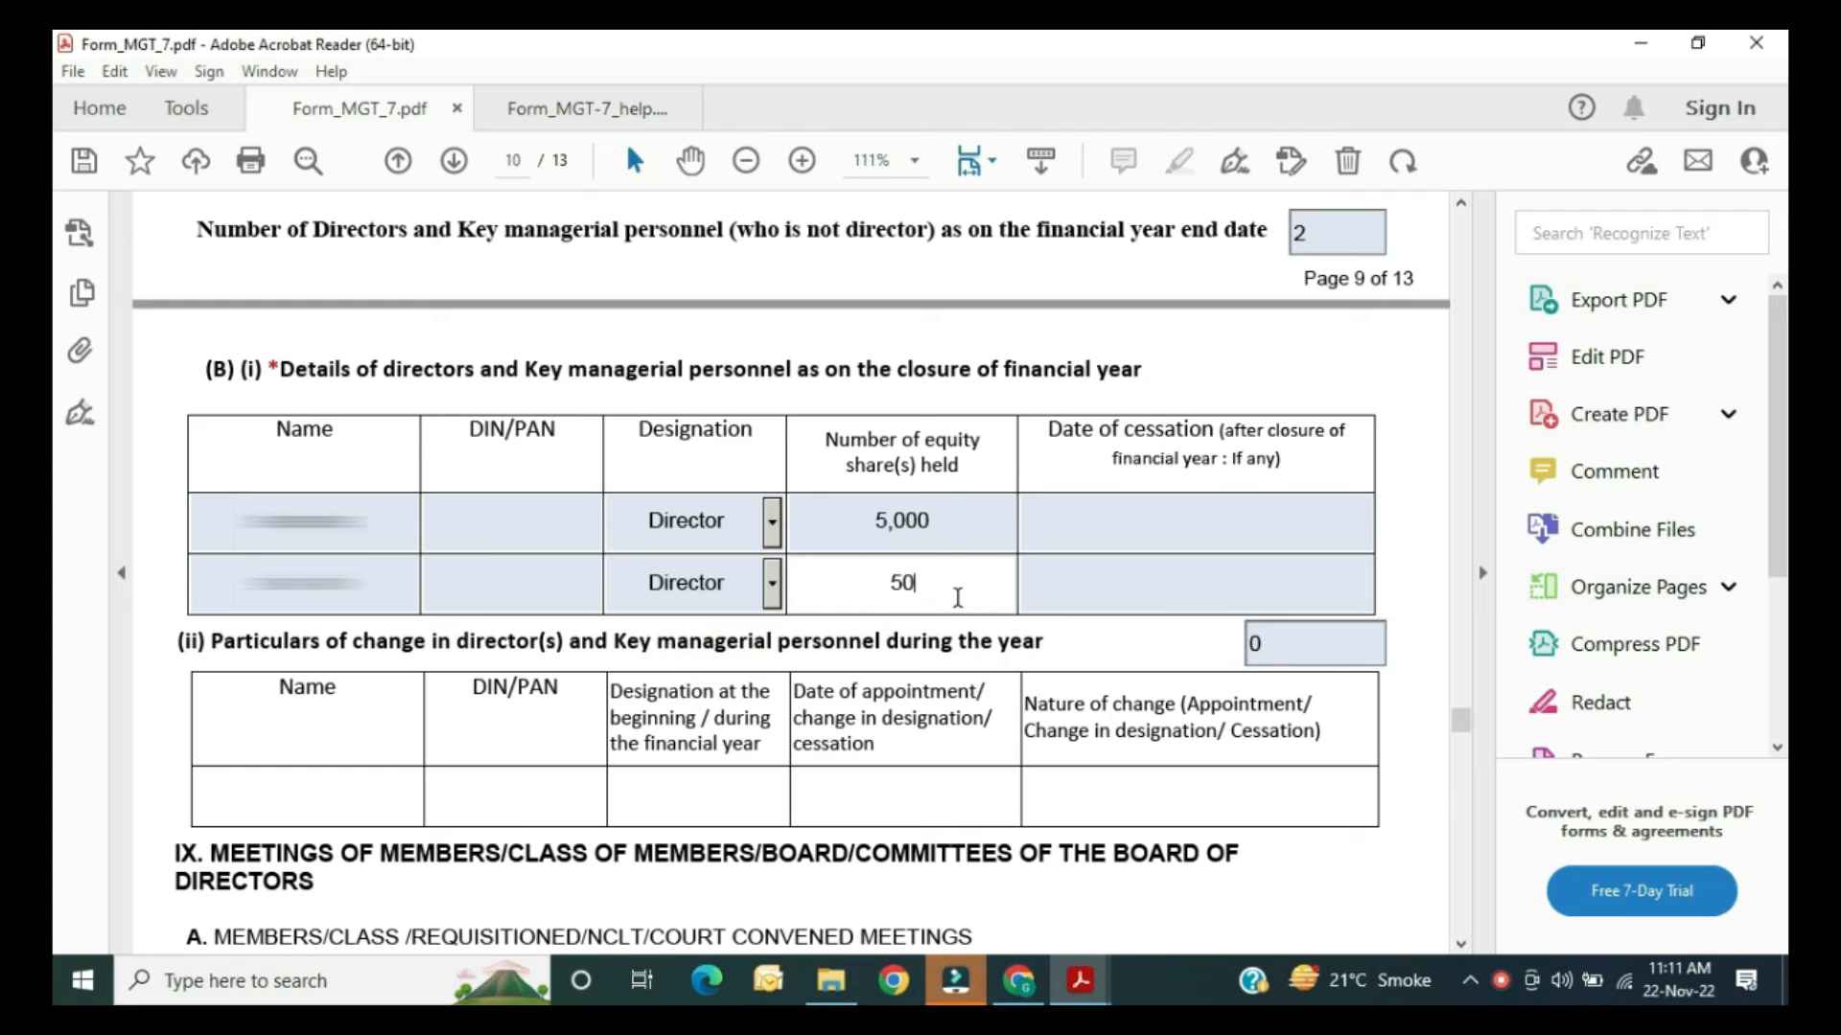
click(1163, 654)
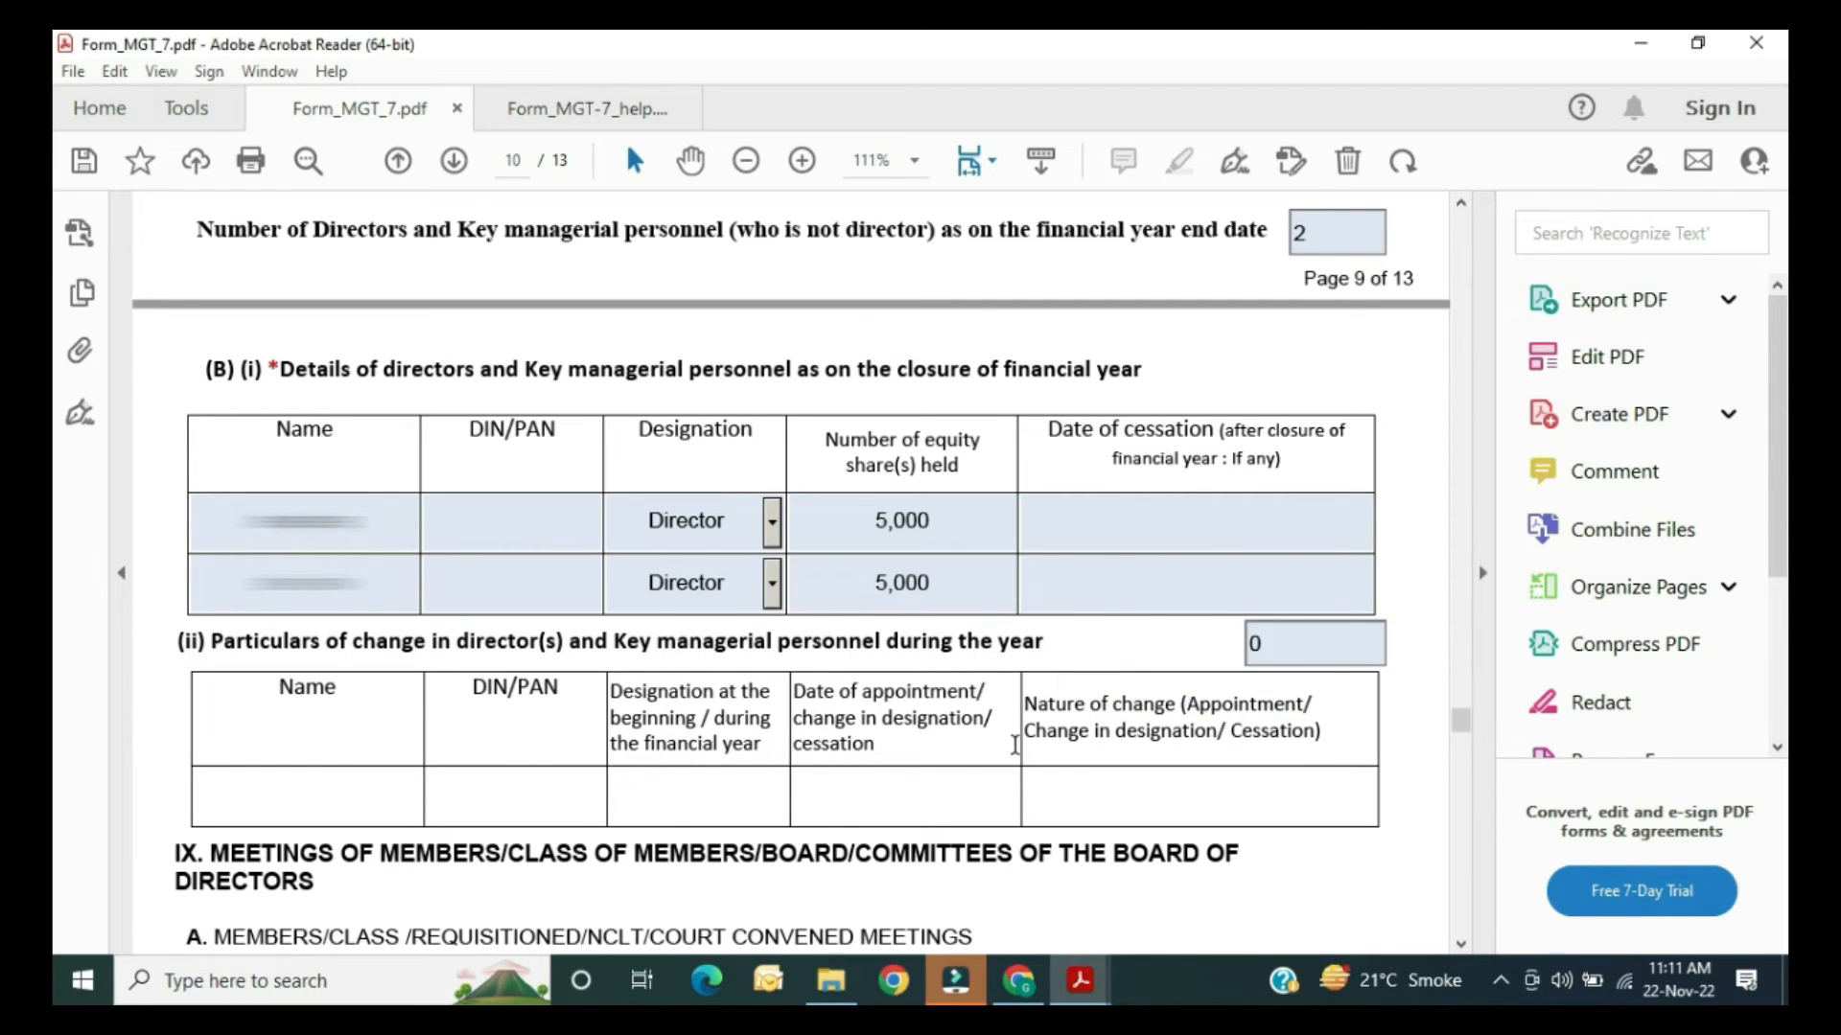
Step: Try 1 and 2 as the number of changes in directors and key managerial personnel during the year, and reset it to 0
click(1247, 645)
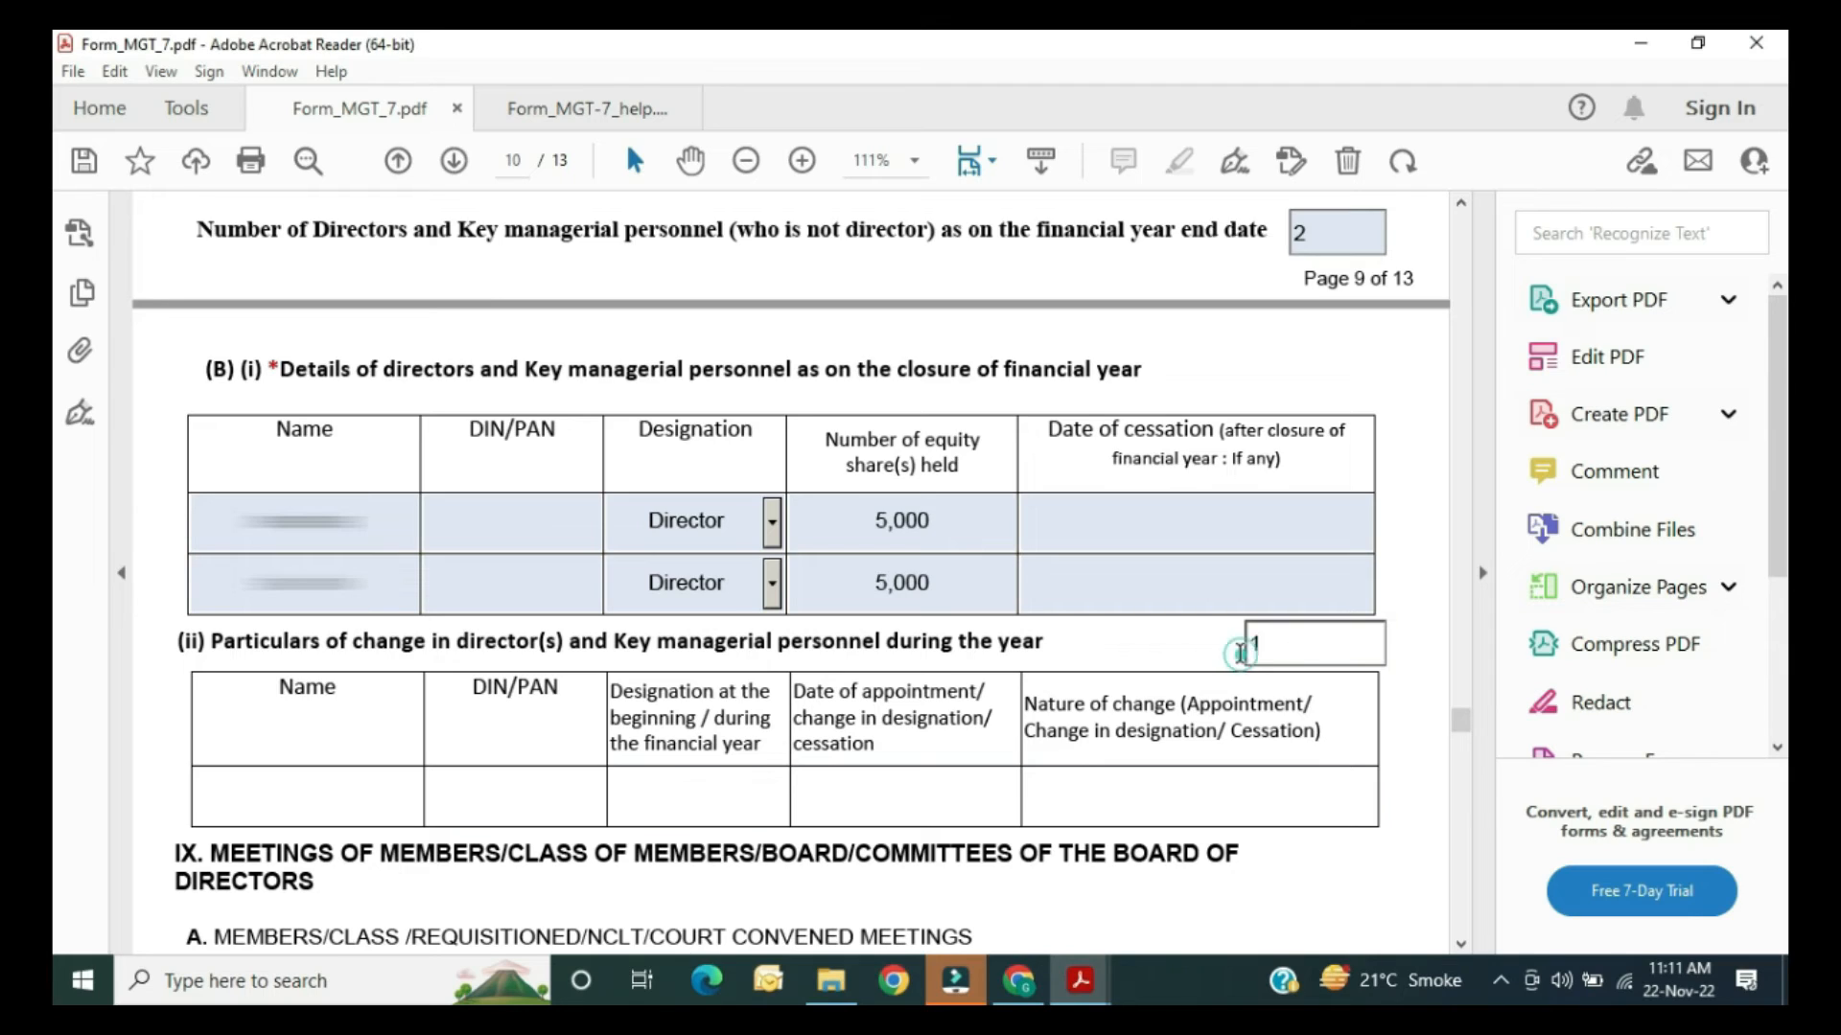
click(1237, 652)
double_click(1303, 652)
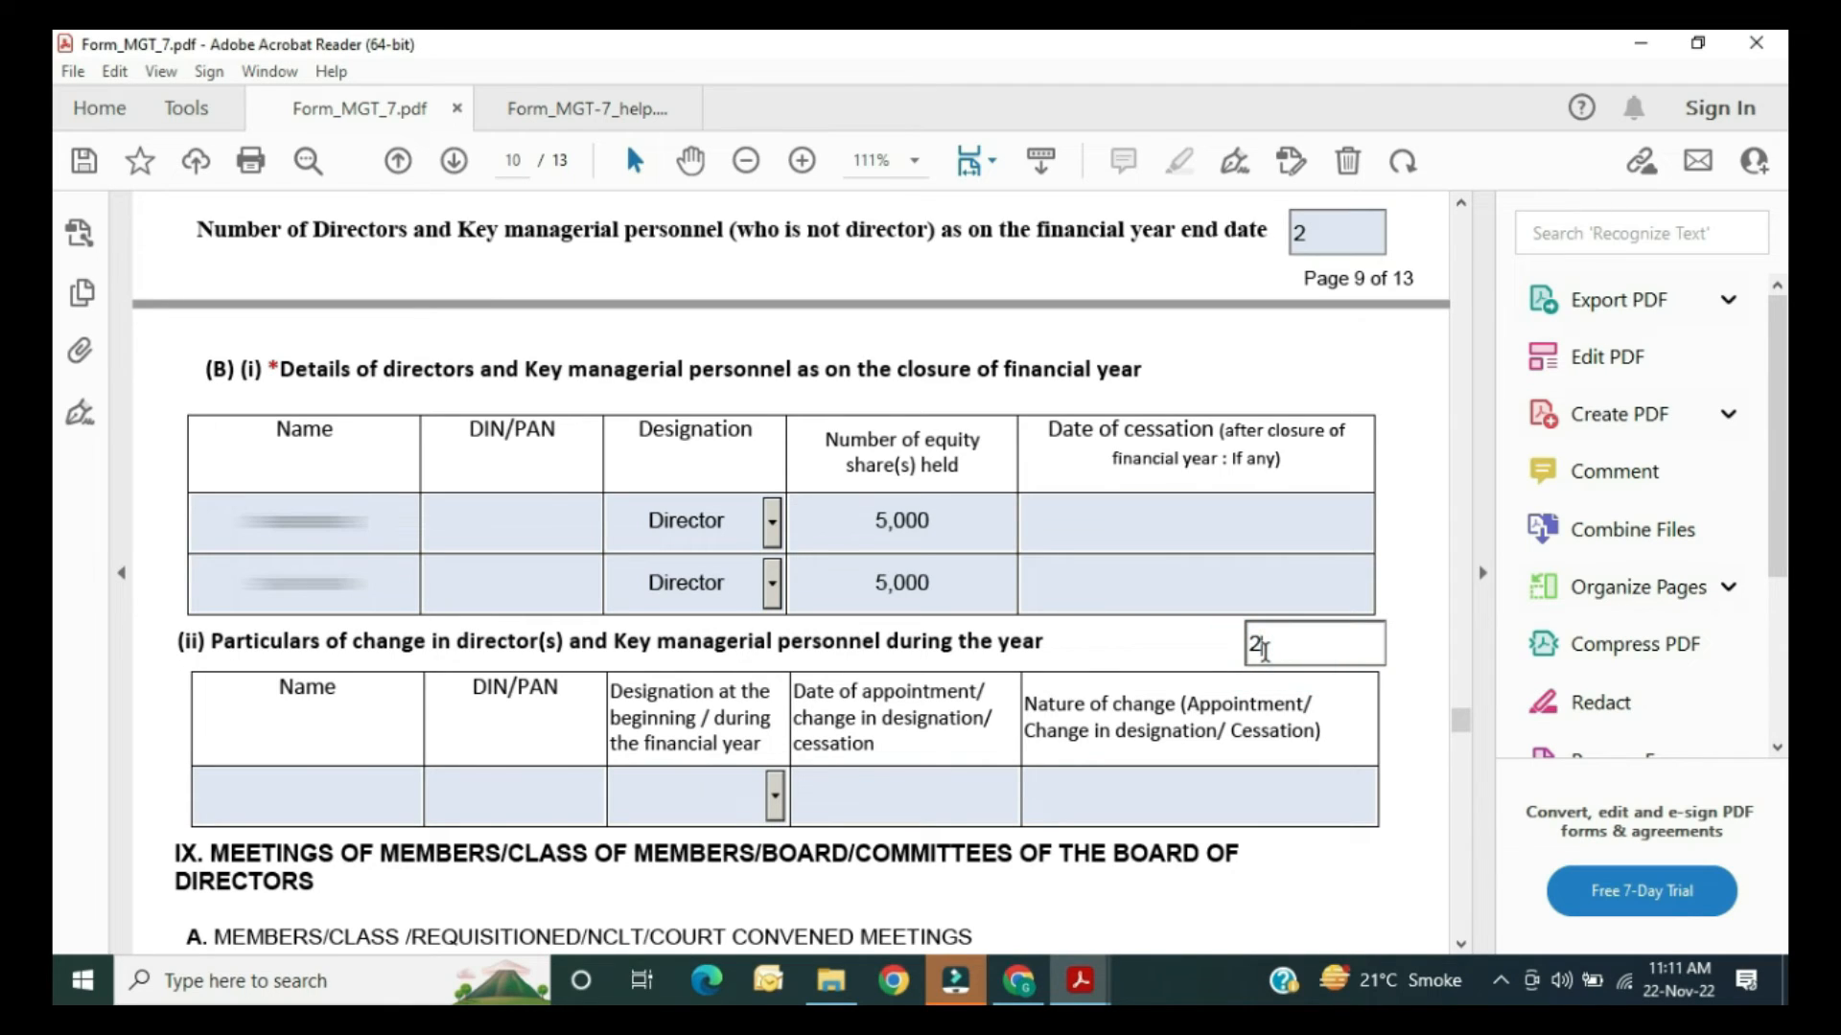
drag(1265, 652, 1229, 642)
text(0)
key(Tab)
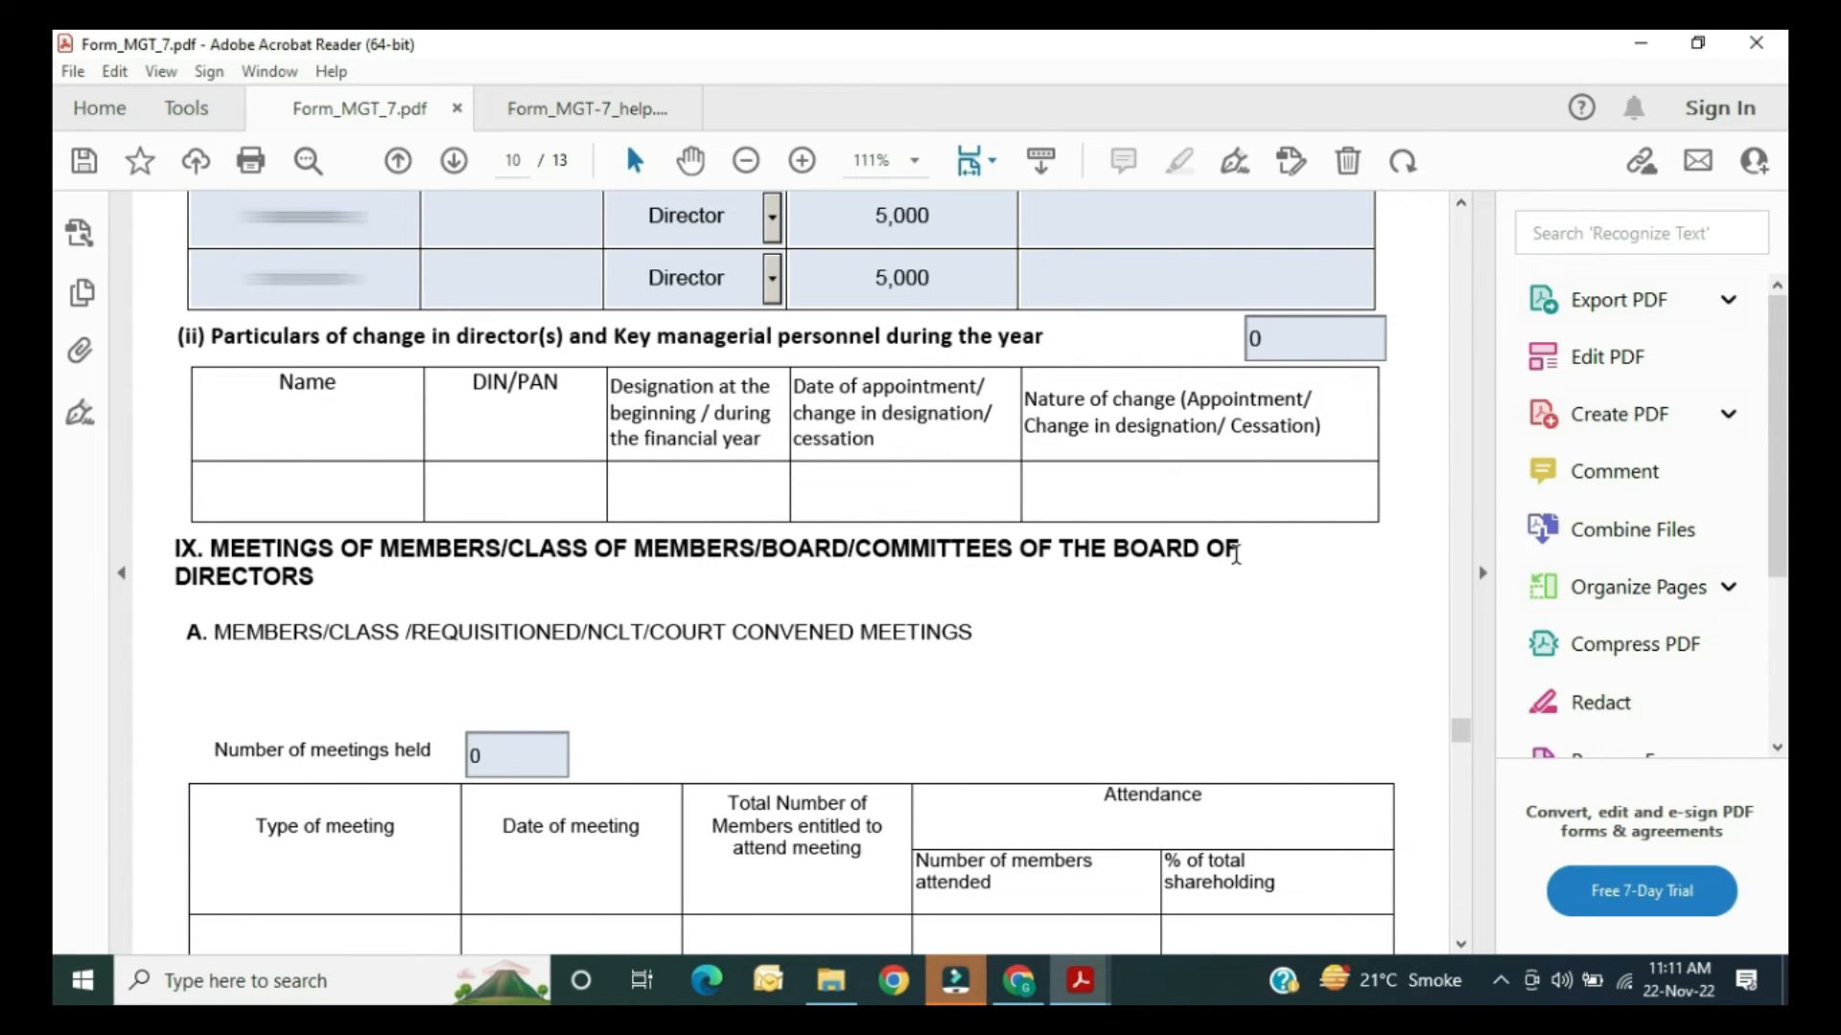
Step: Try 1 as the number of members/class/requisitioned/NCLT/court convened meetings held, and reset it to 0
scroll(1235, 555, down, 3)
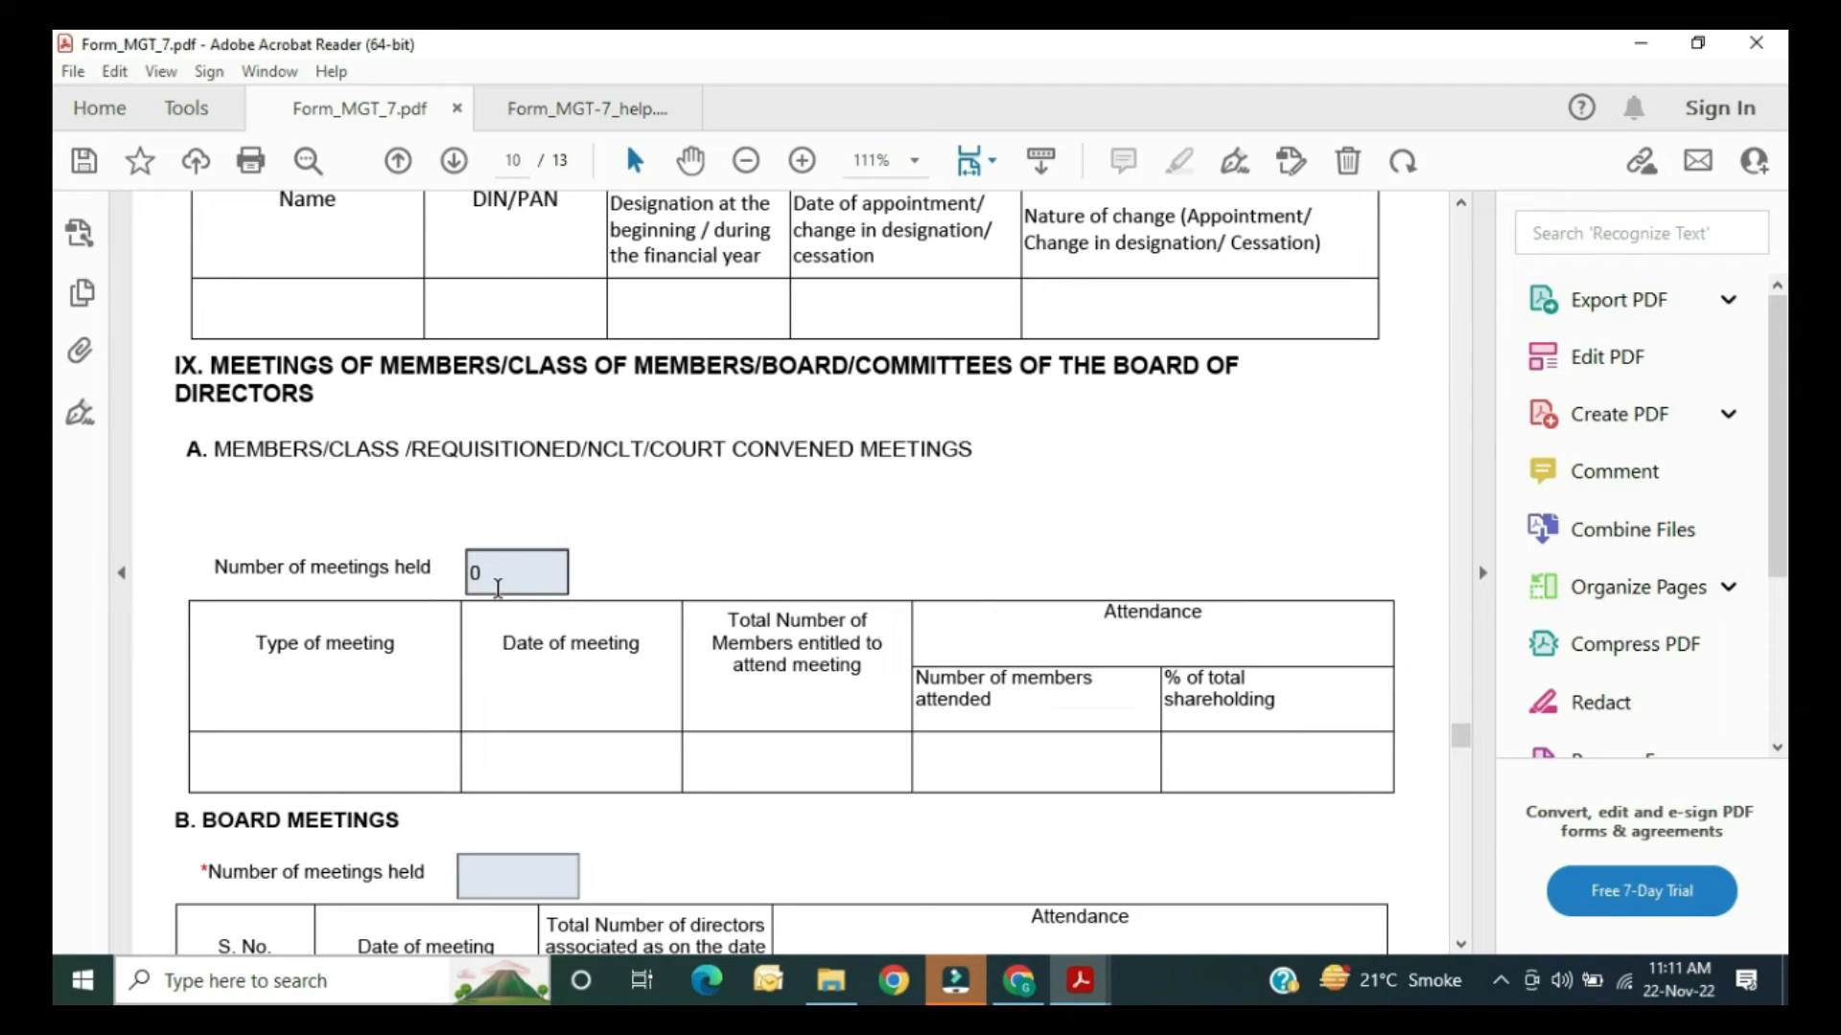
click(469, 574)
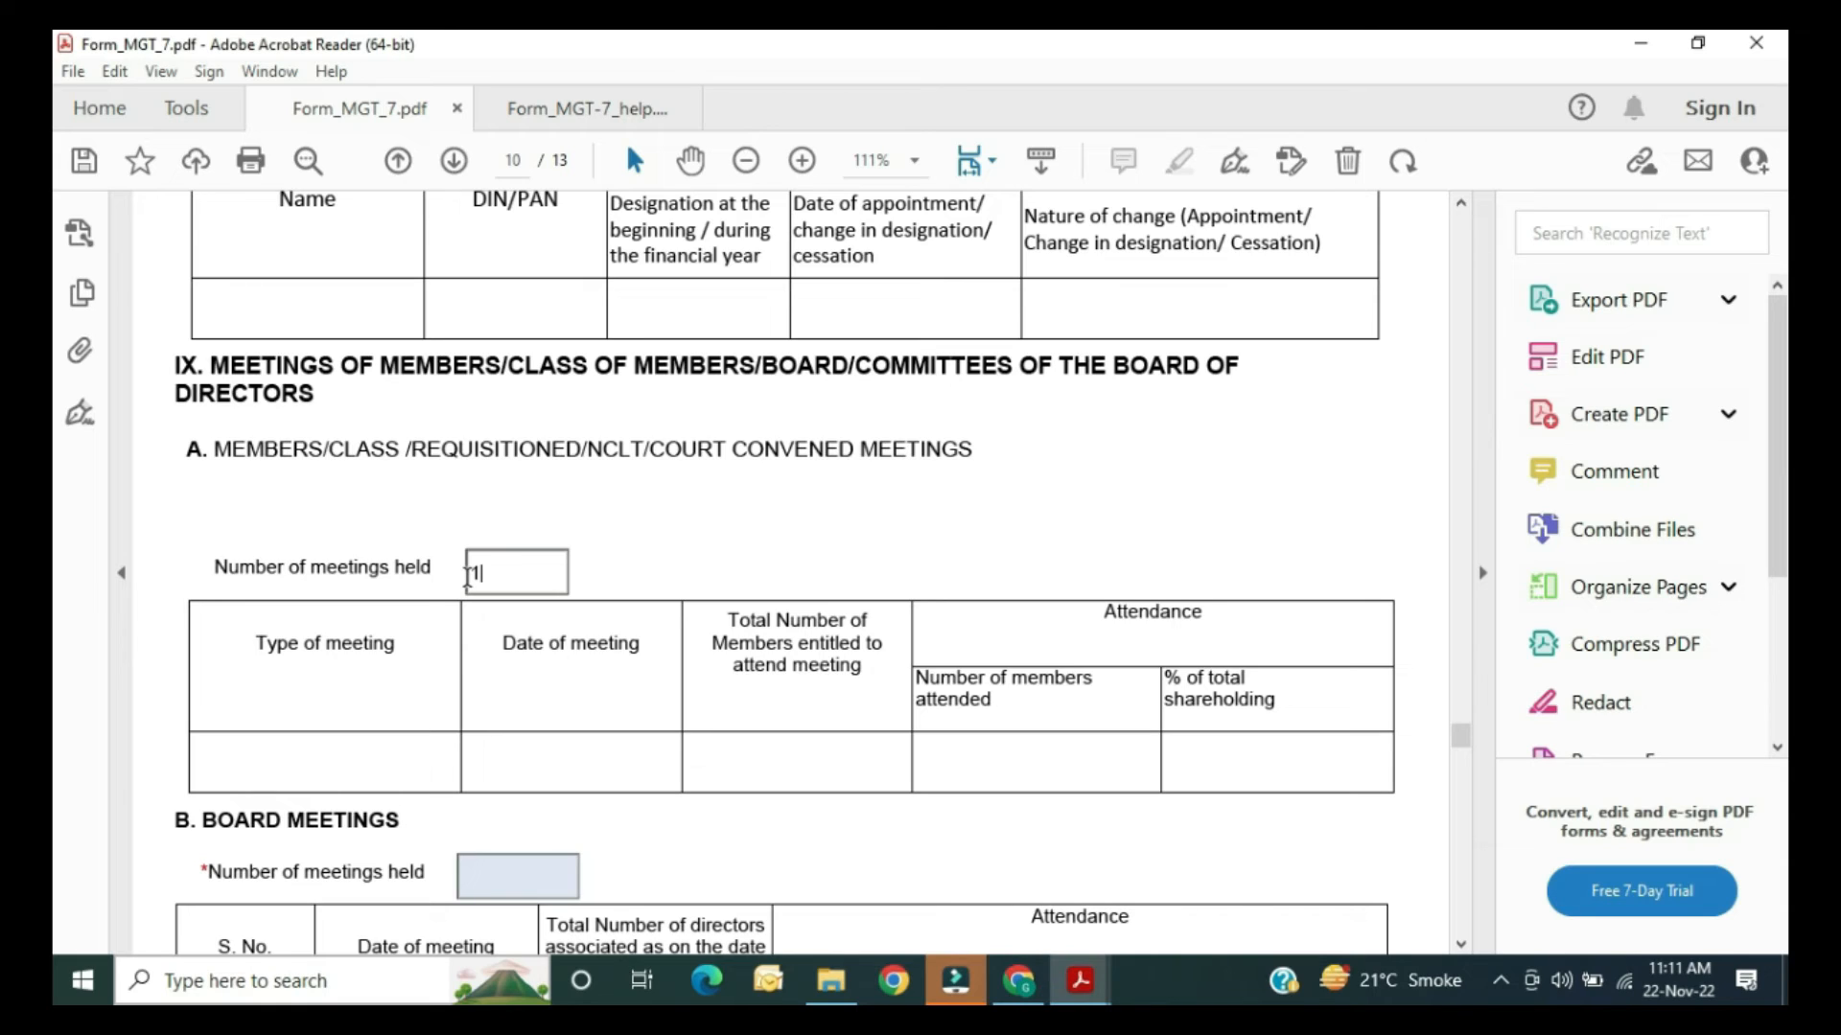
double_click(468, 572)
text(0)
click(822, 555)
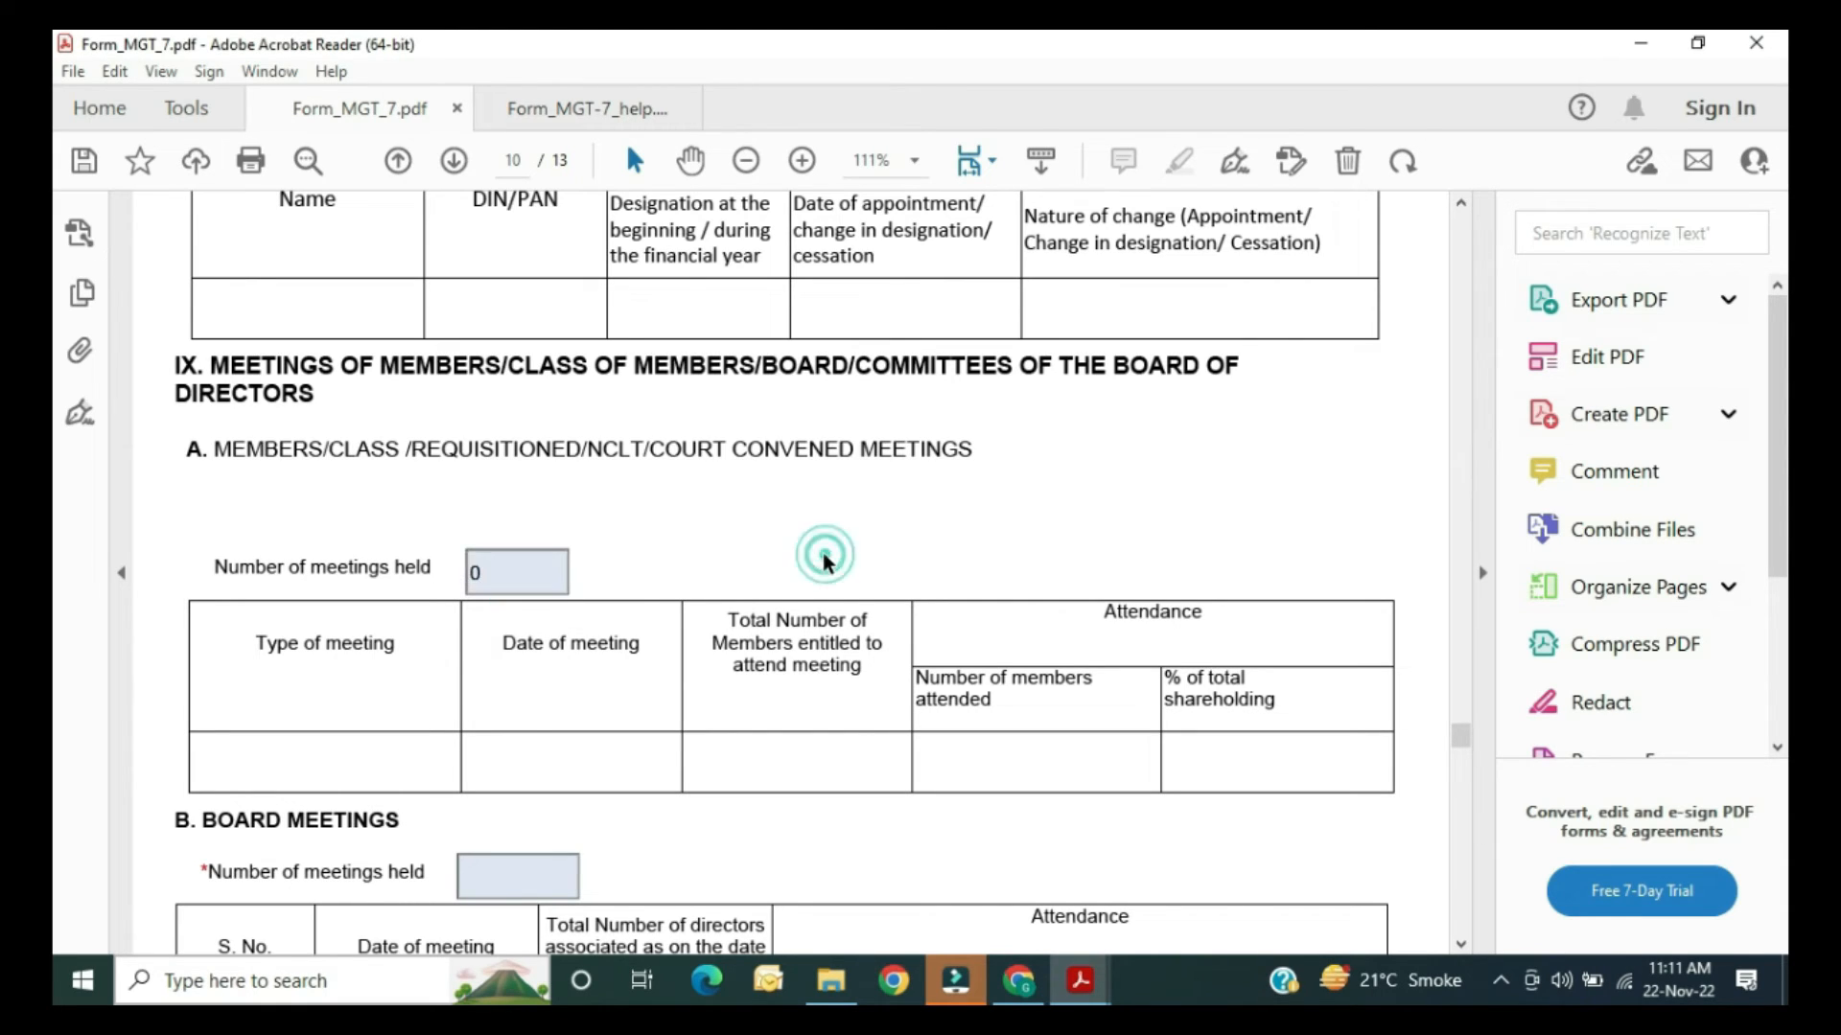
Step: Enter 4 as the number of board meetings held
scroll(335, 565, down, 3)
click(476, 642)
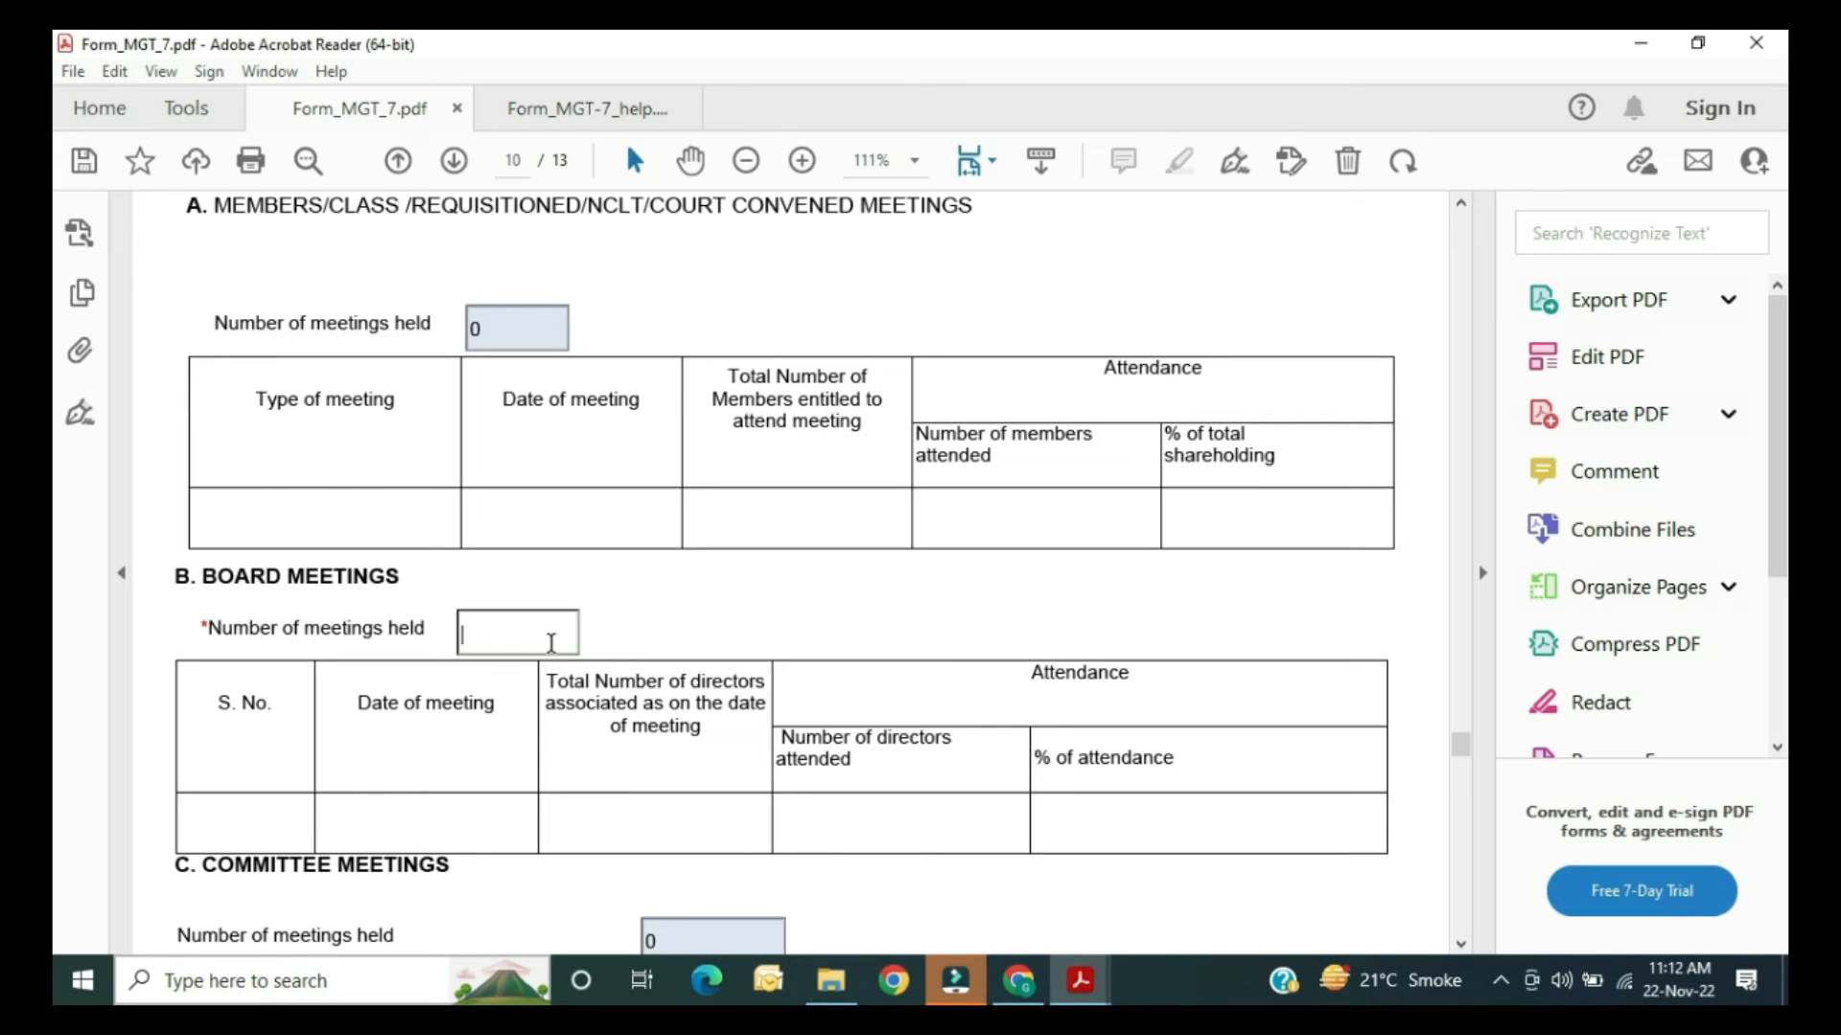
text(4)
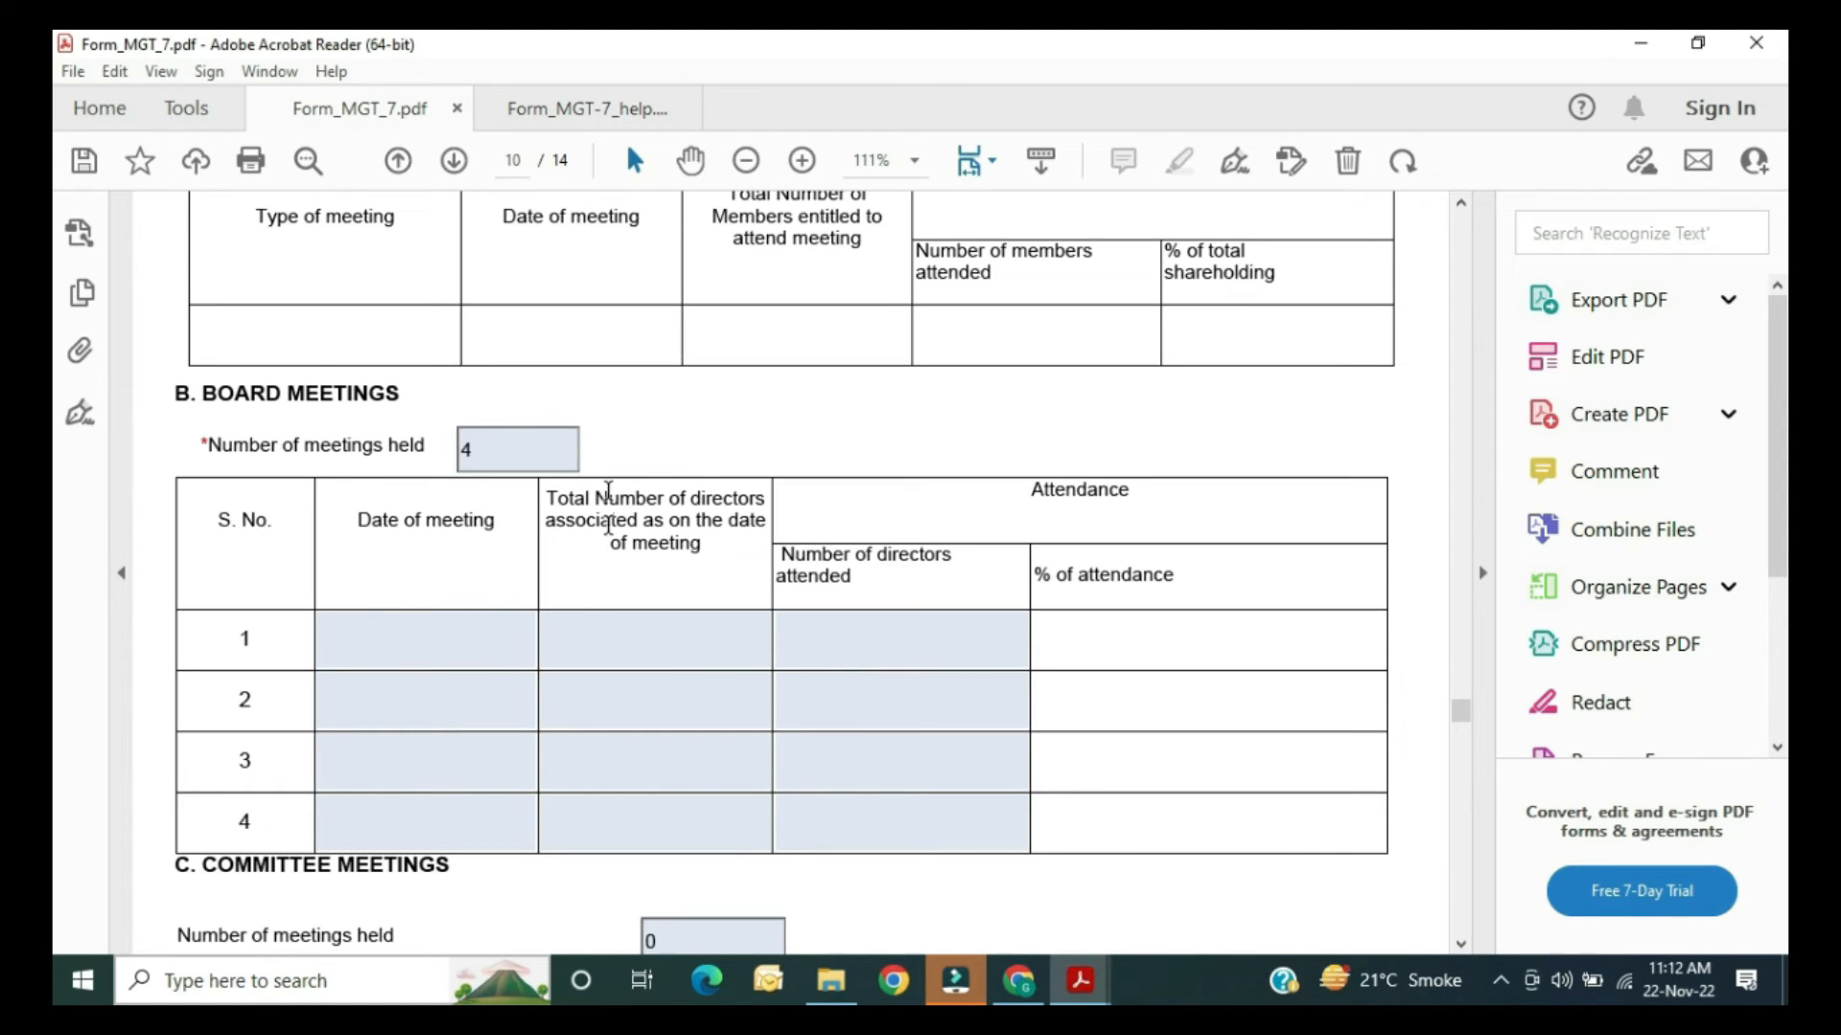
Step: Record the first board meeting with date 15/01/2022, 2 associated directors and 2 directors attended
click(520, 671)
click(508, 631)
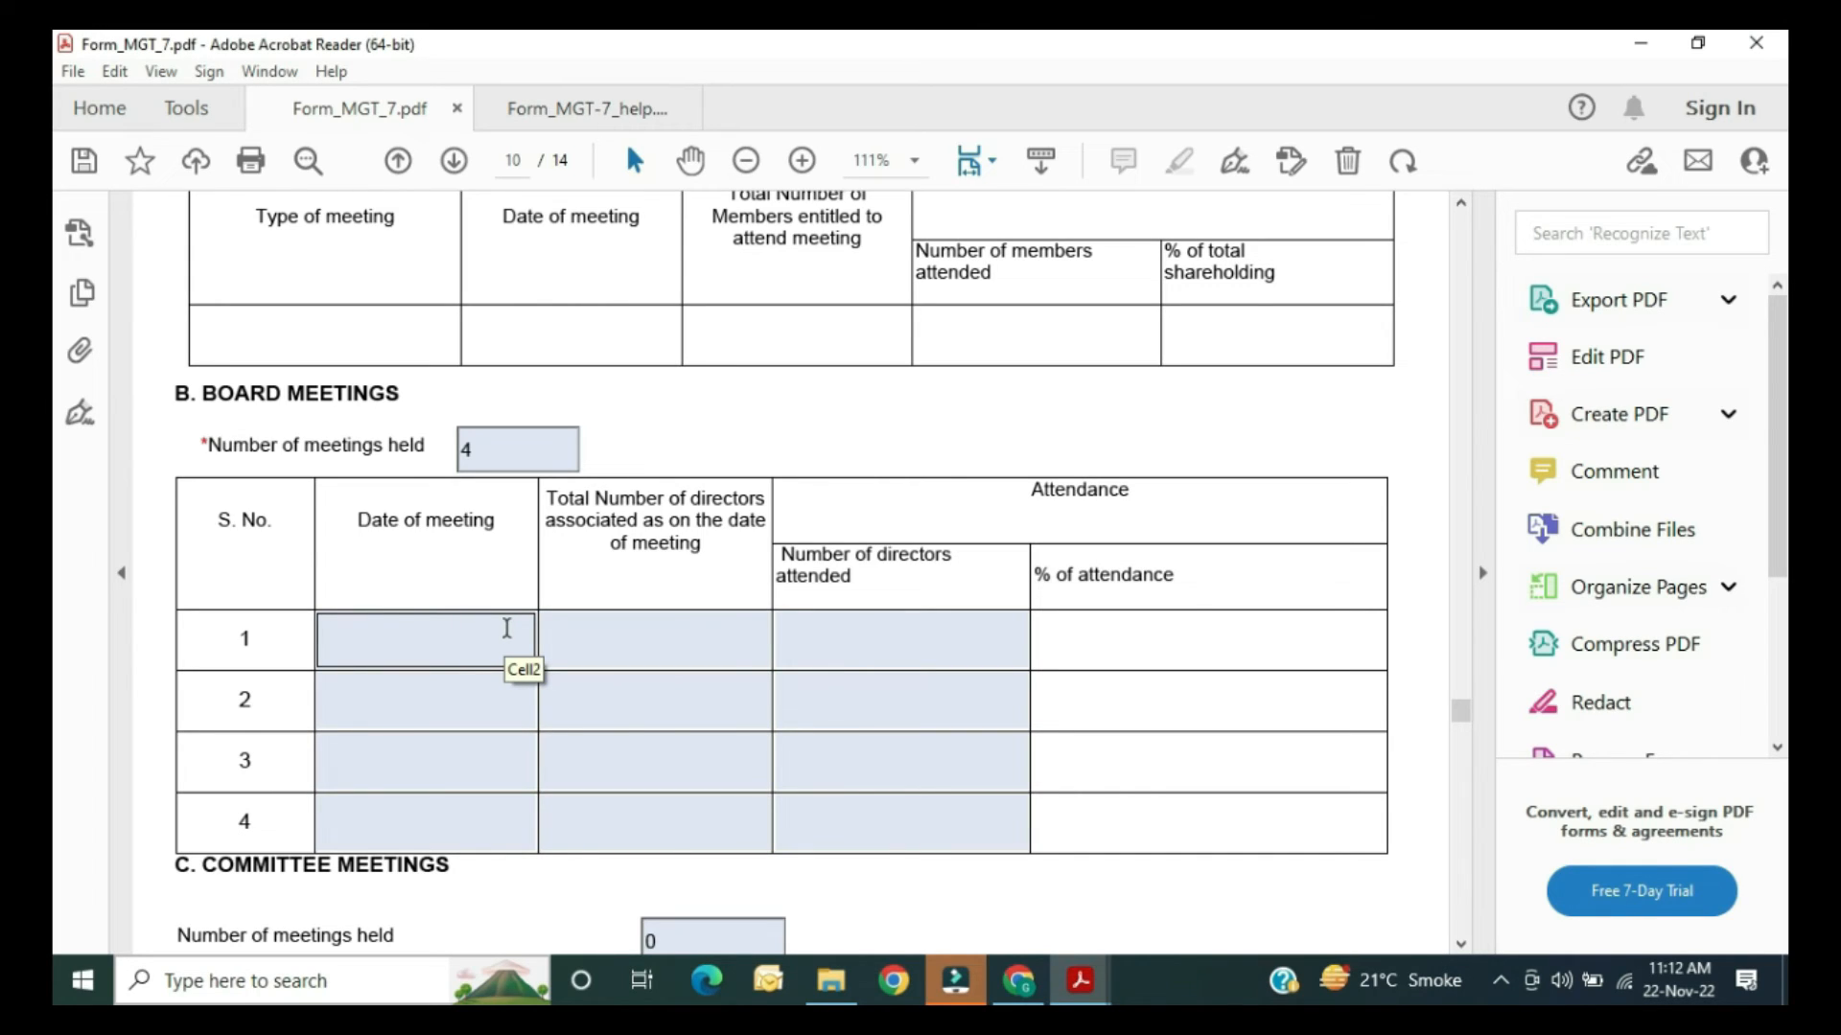
click(461, 829)
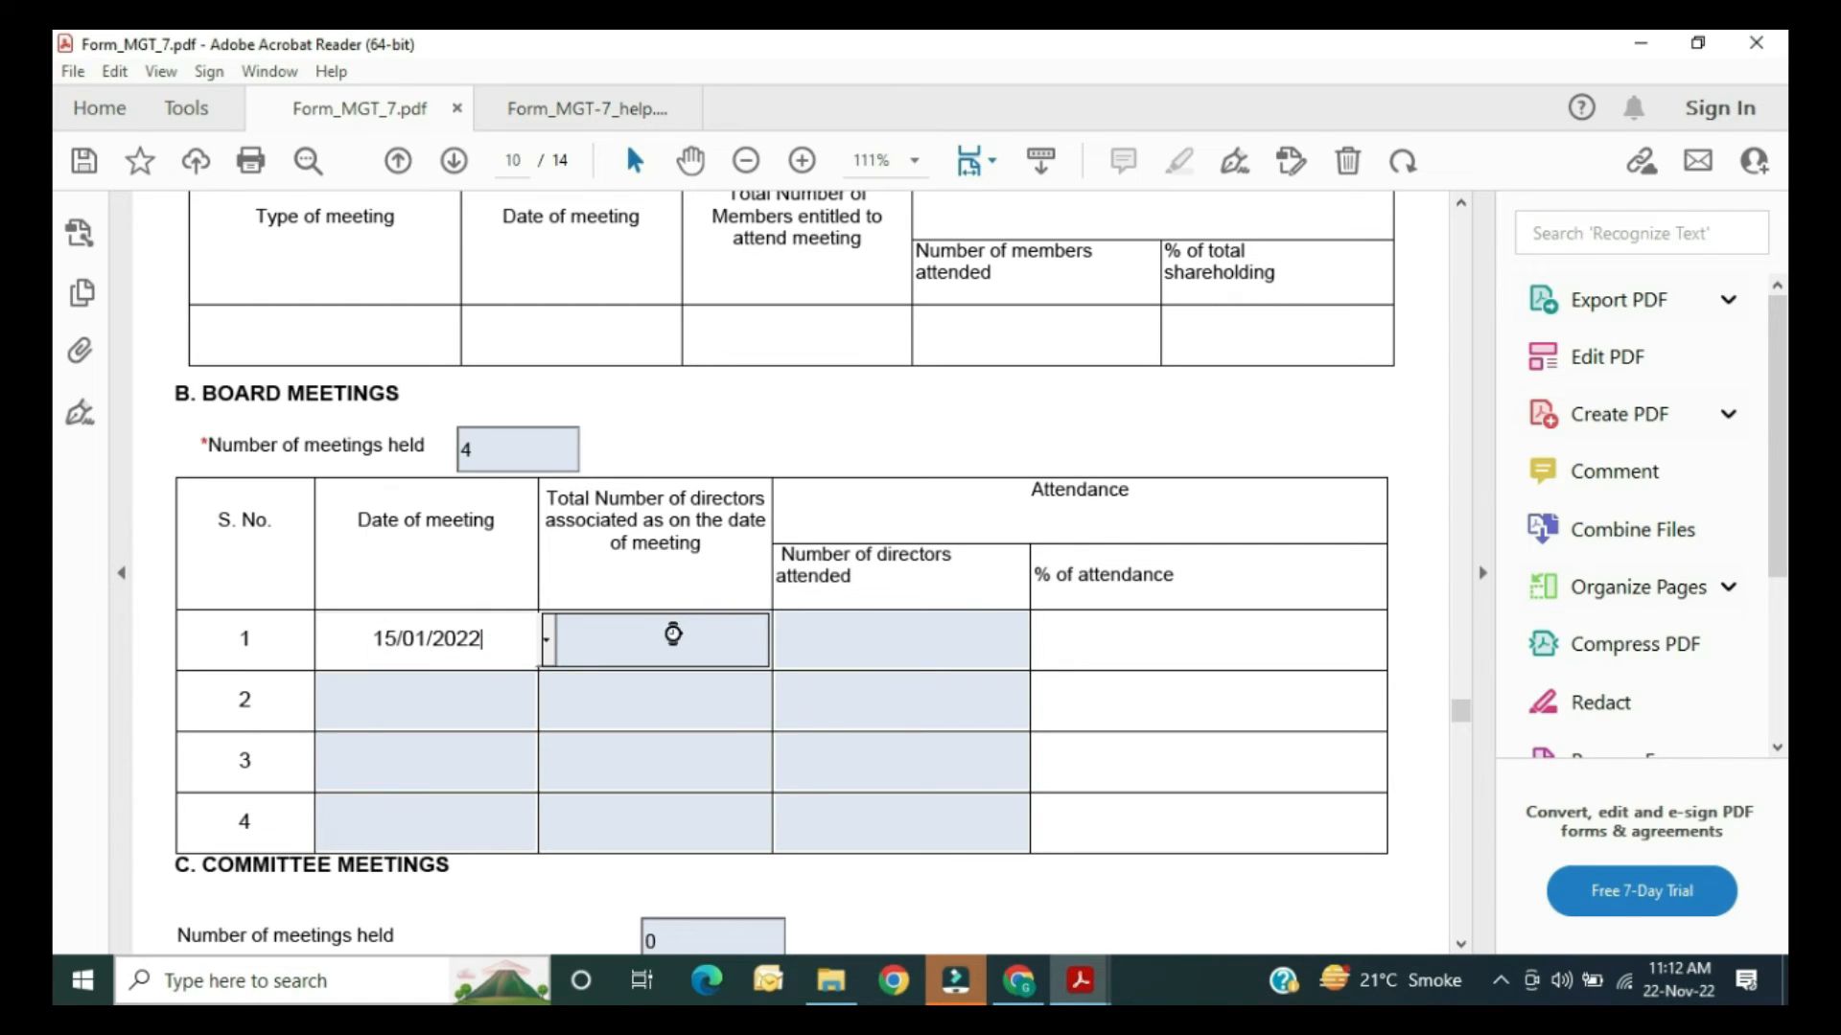
click(673, 634)
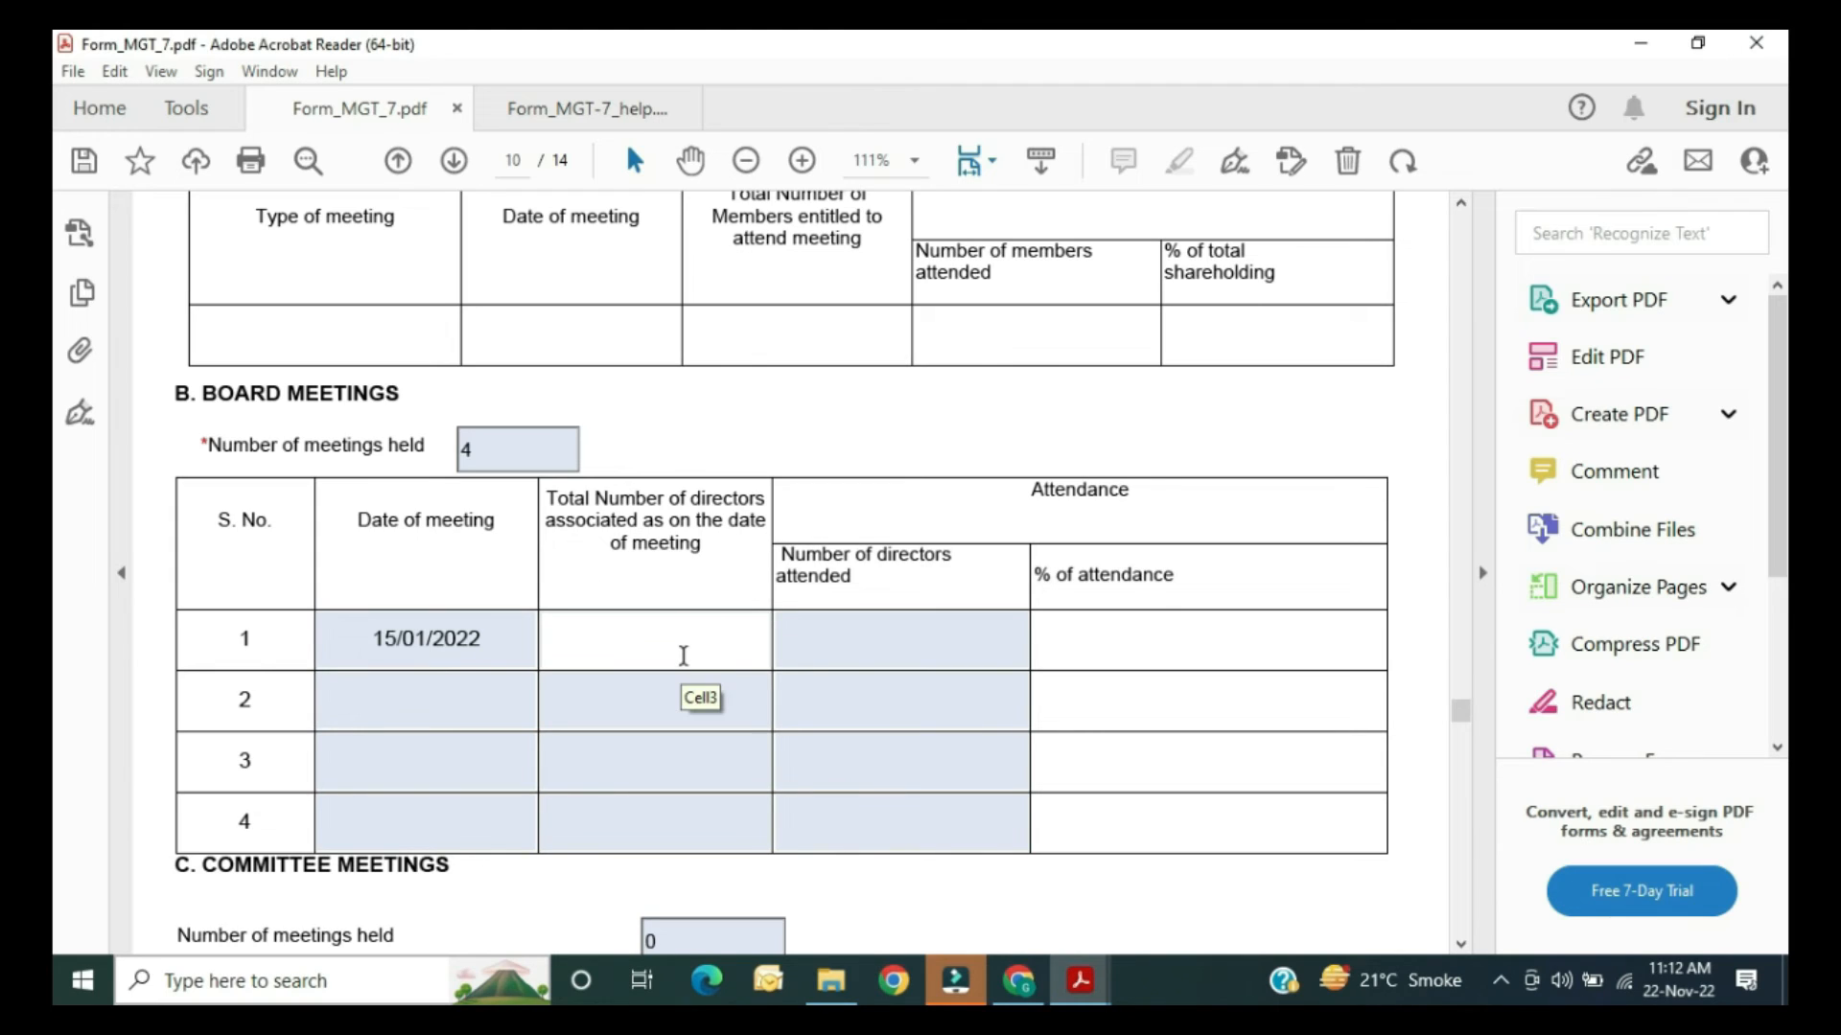
click(834, 641)
text(2)
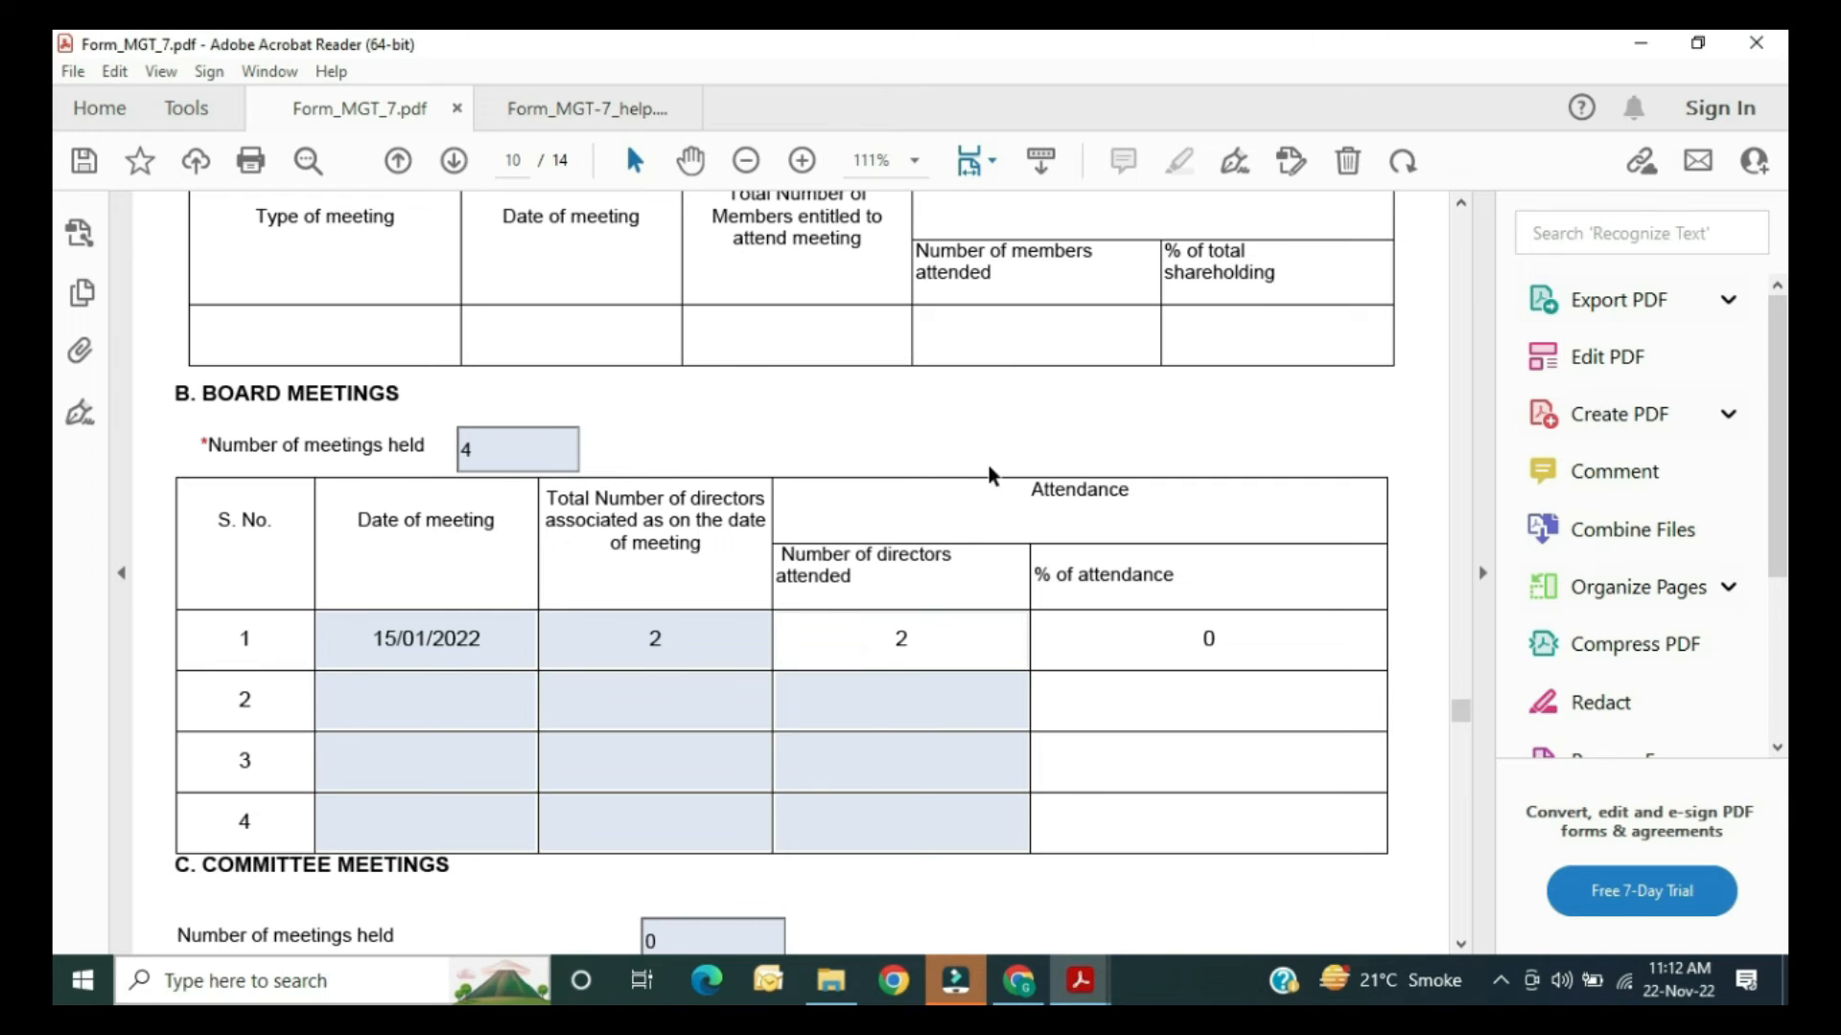
click(986, 472)
Step: In the attendance of directors table, enter 4 board meetings entitled for both directors and 4 attended for the second director
scroll(473, 621, down, 4)
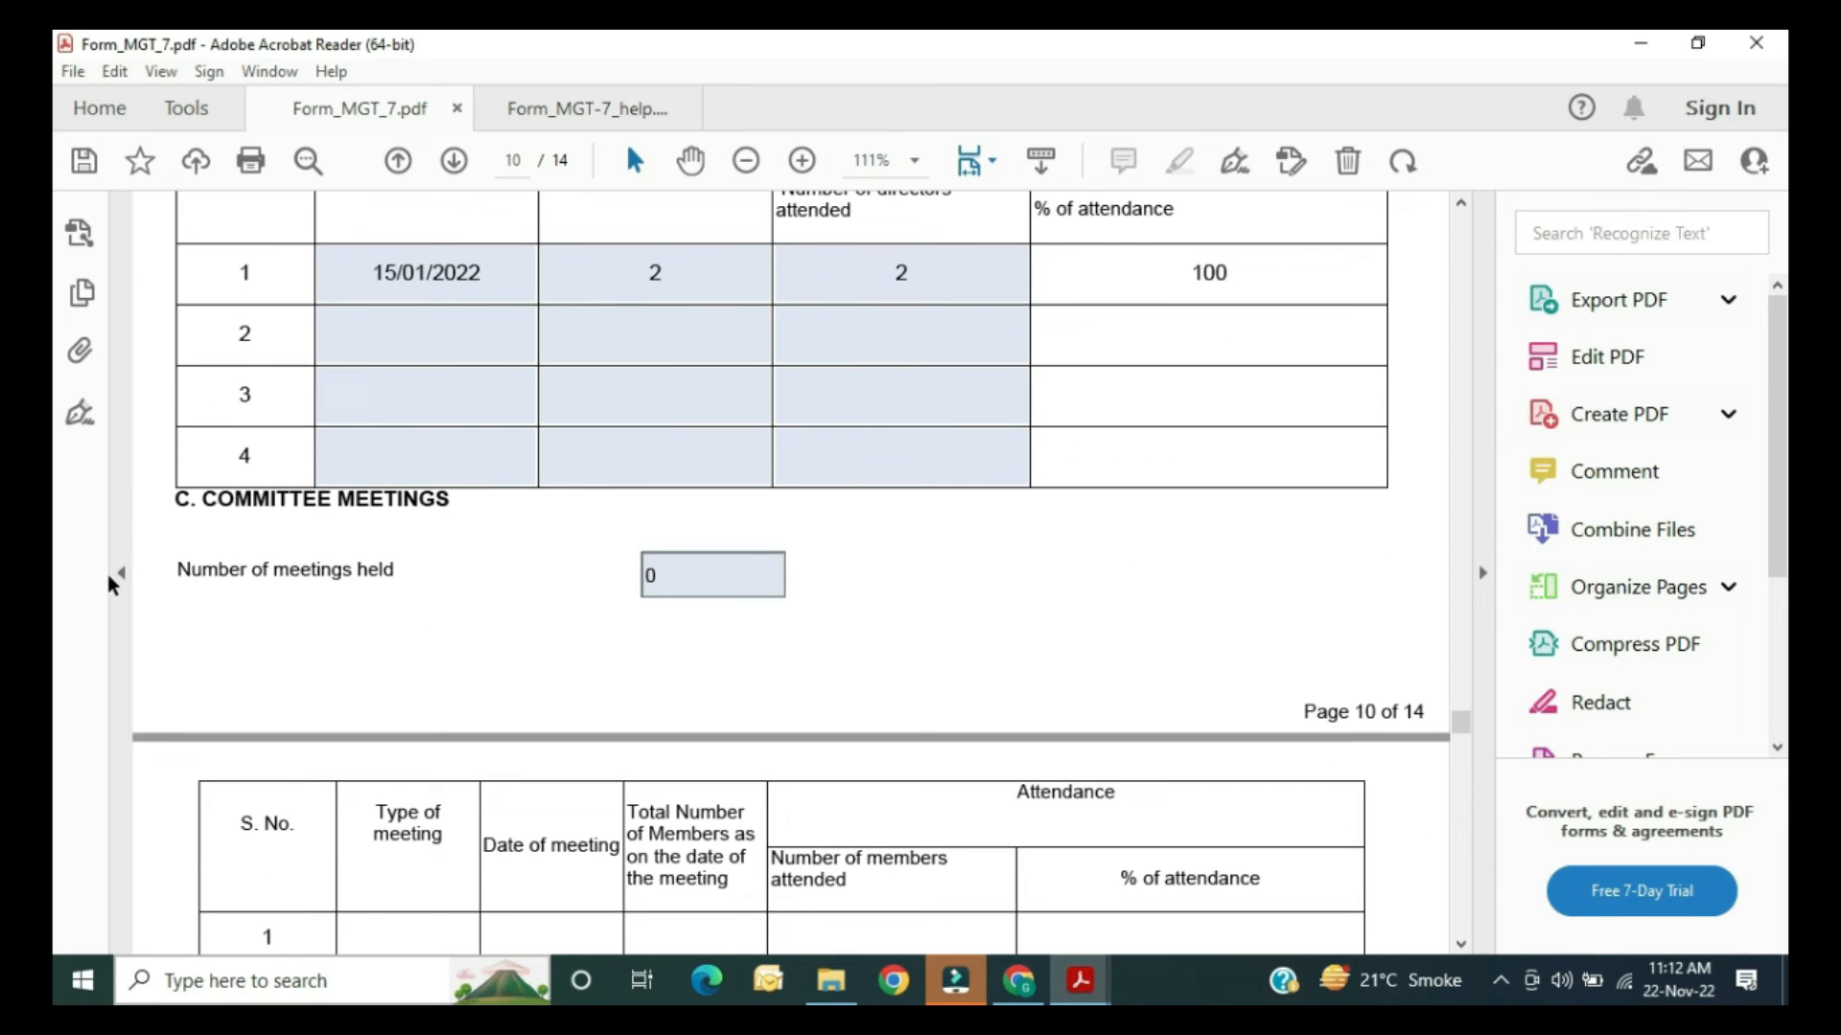
click(713, 566)
click(958, 582)
scroll(958, 582, down, 4)
scroll(336, 523, down, 2)
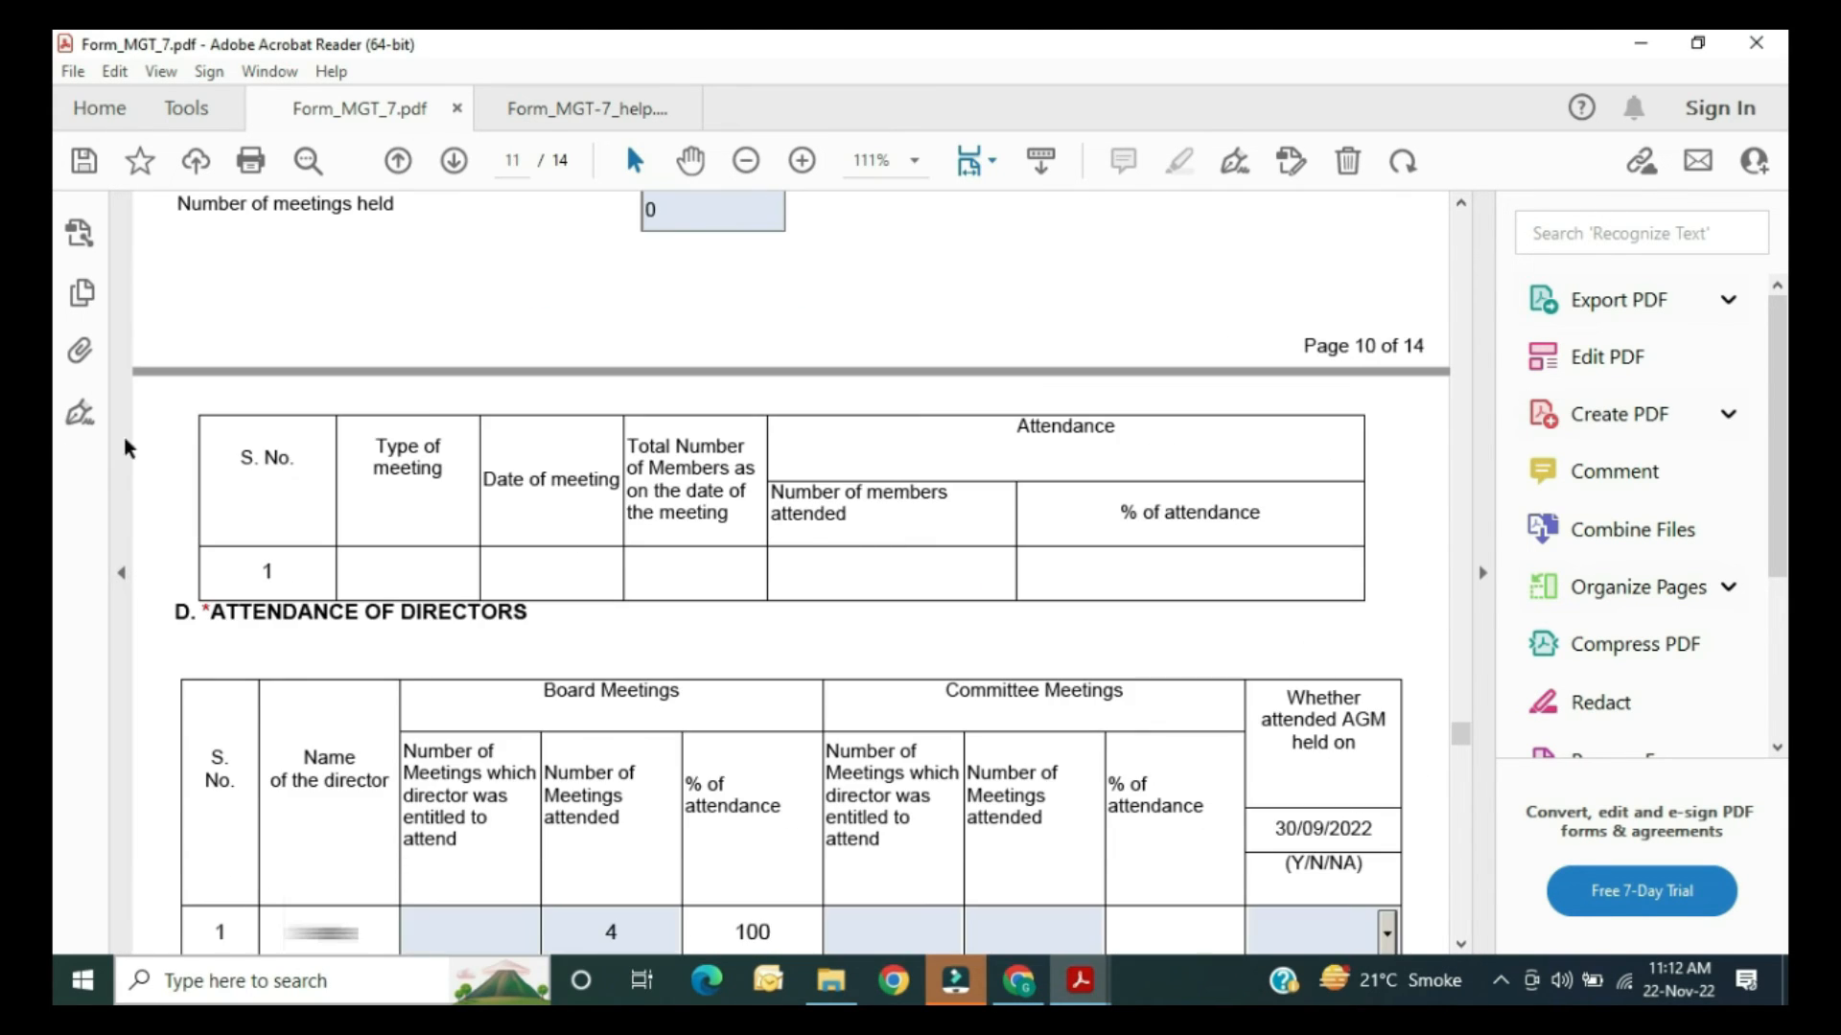
scroll(867, 498, down, 3)
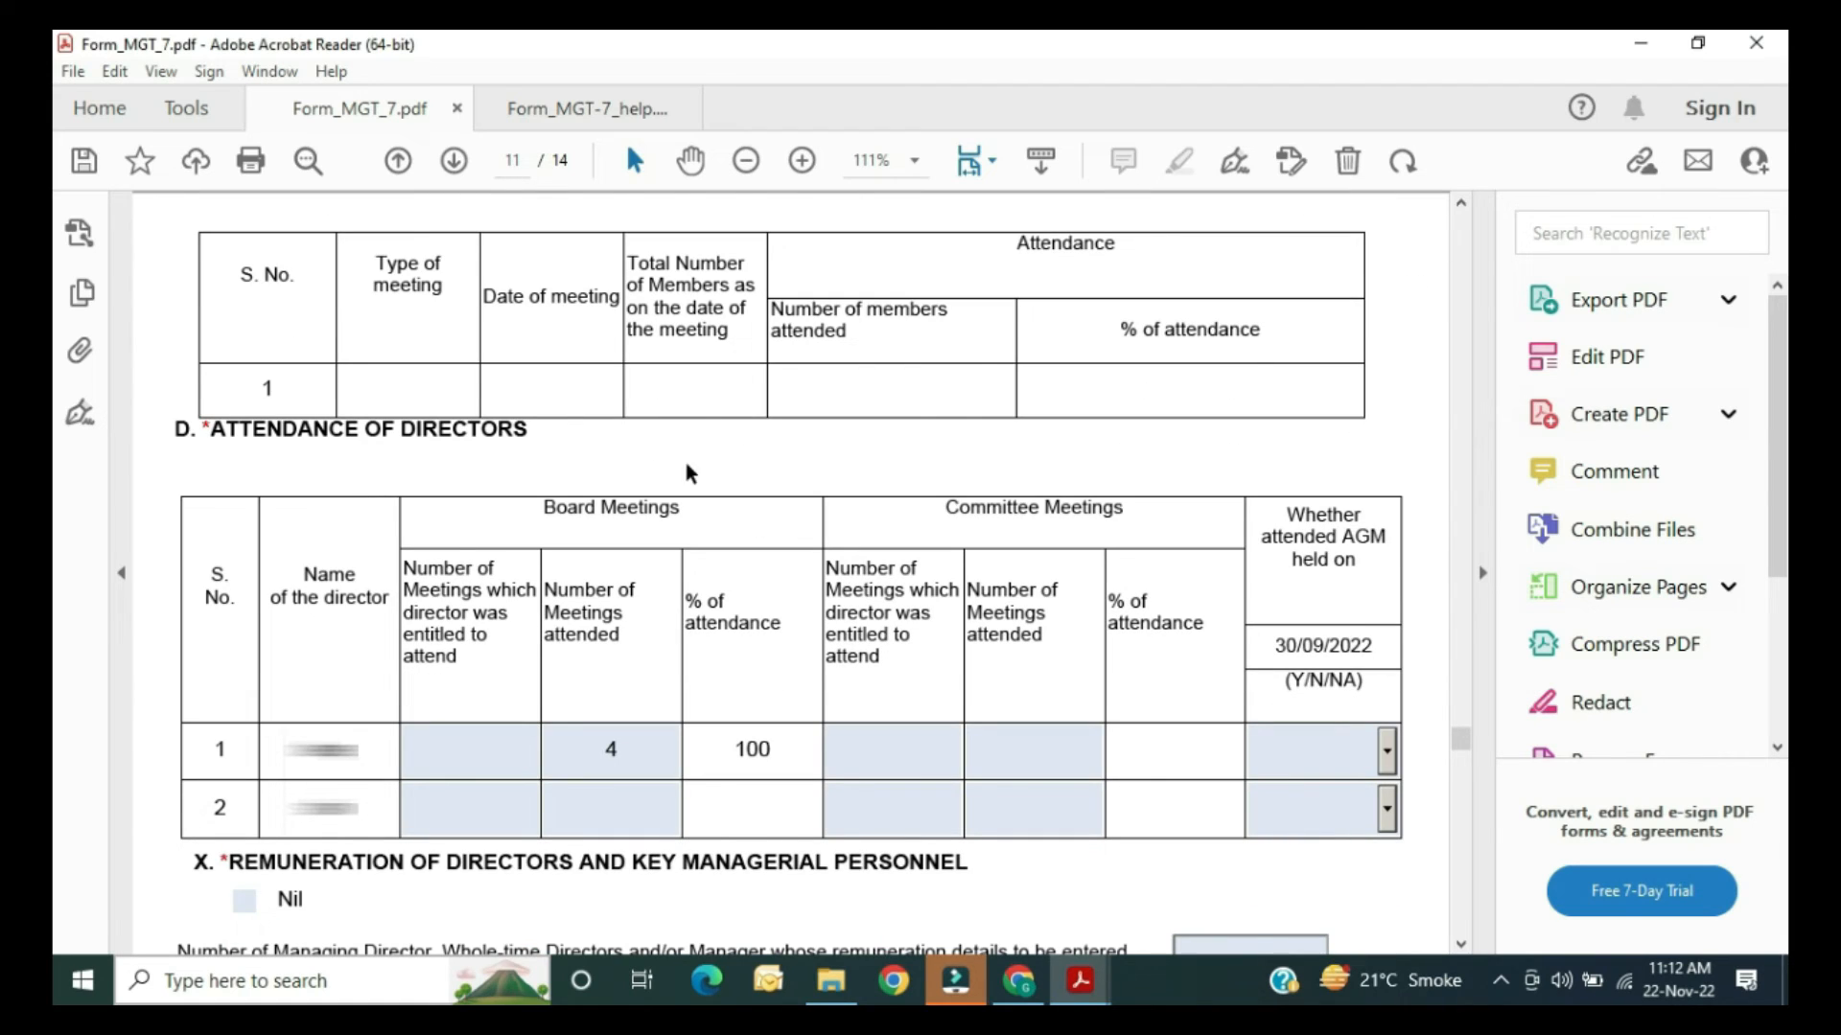
scroll(687, 470, down, 2)
click(459, 635)
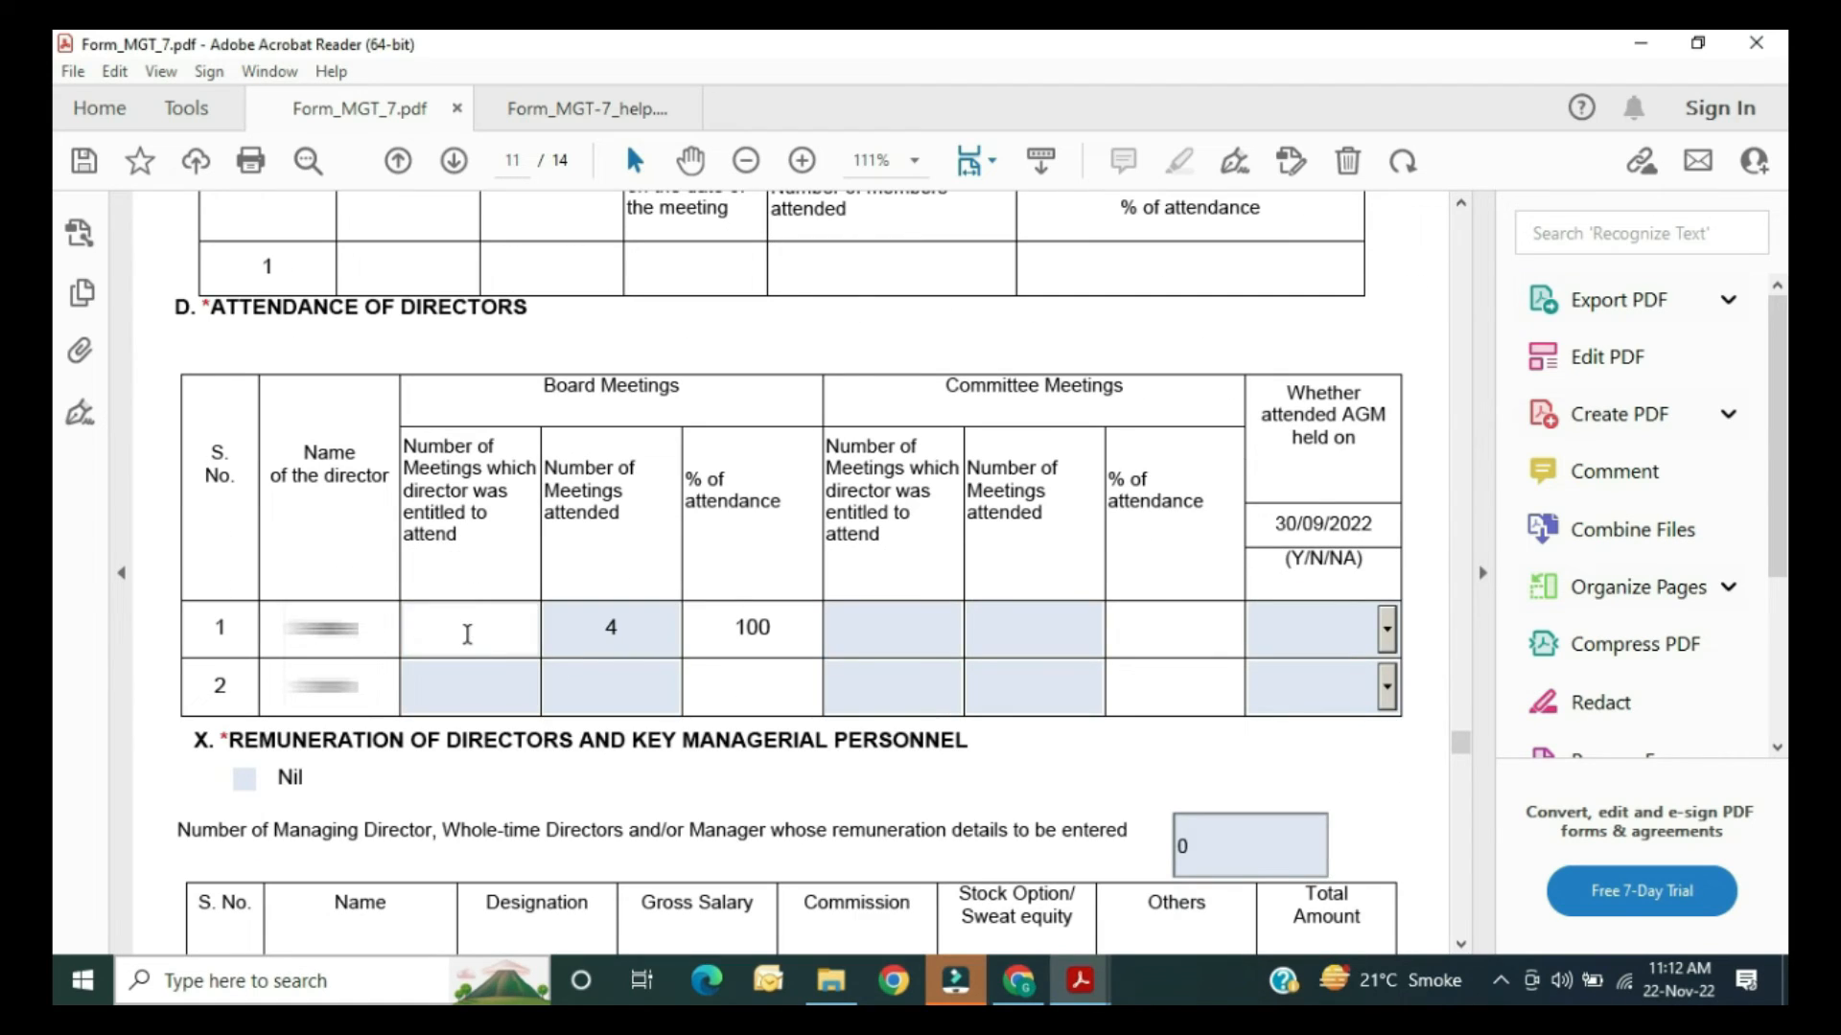
text(5)
click(615, 688)
key(Tab)
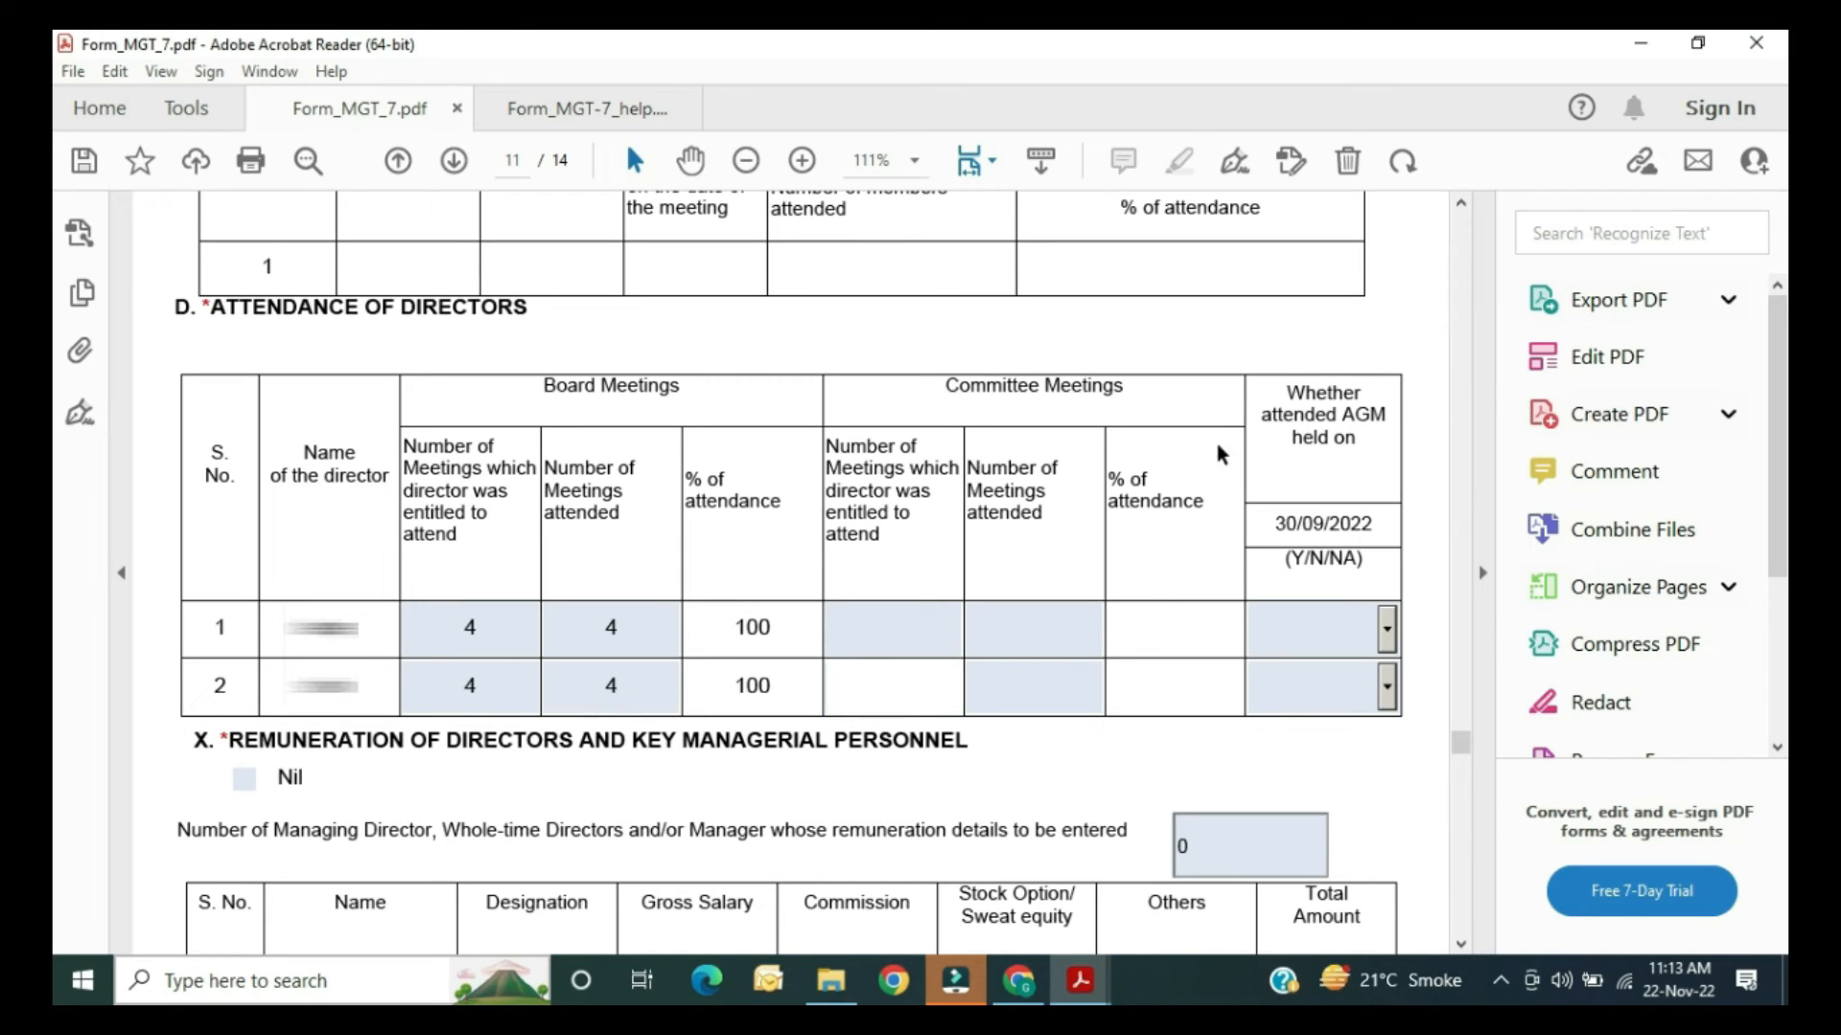
Step: Enter 0 committee meetings entitled and 0 attended for both directors in the attendance table
click(918, 624)
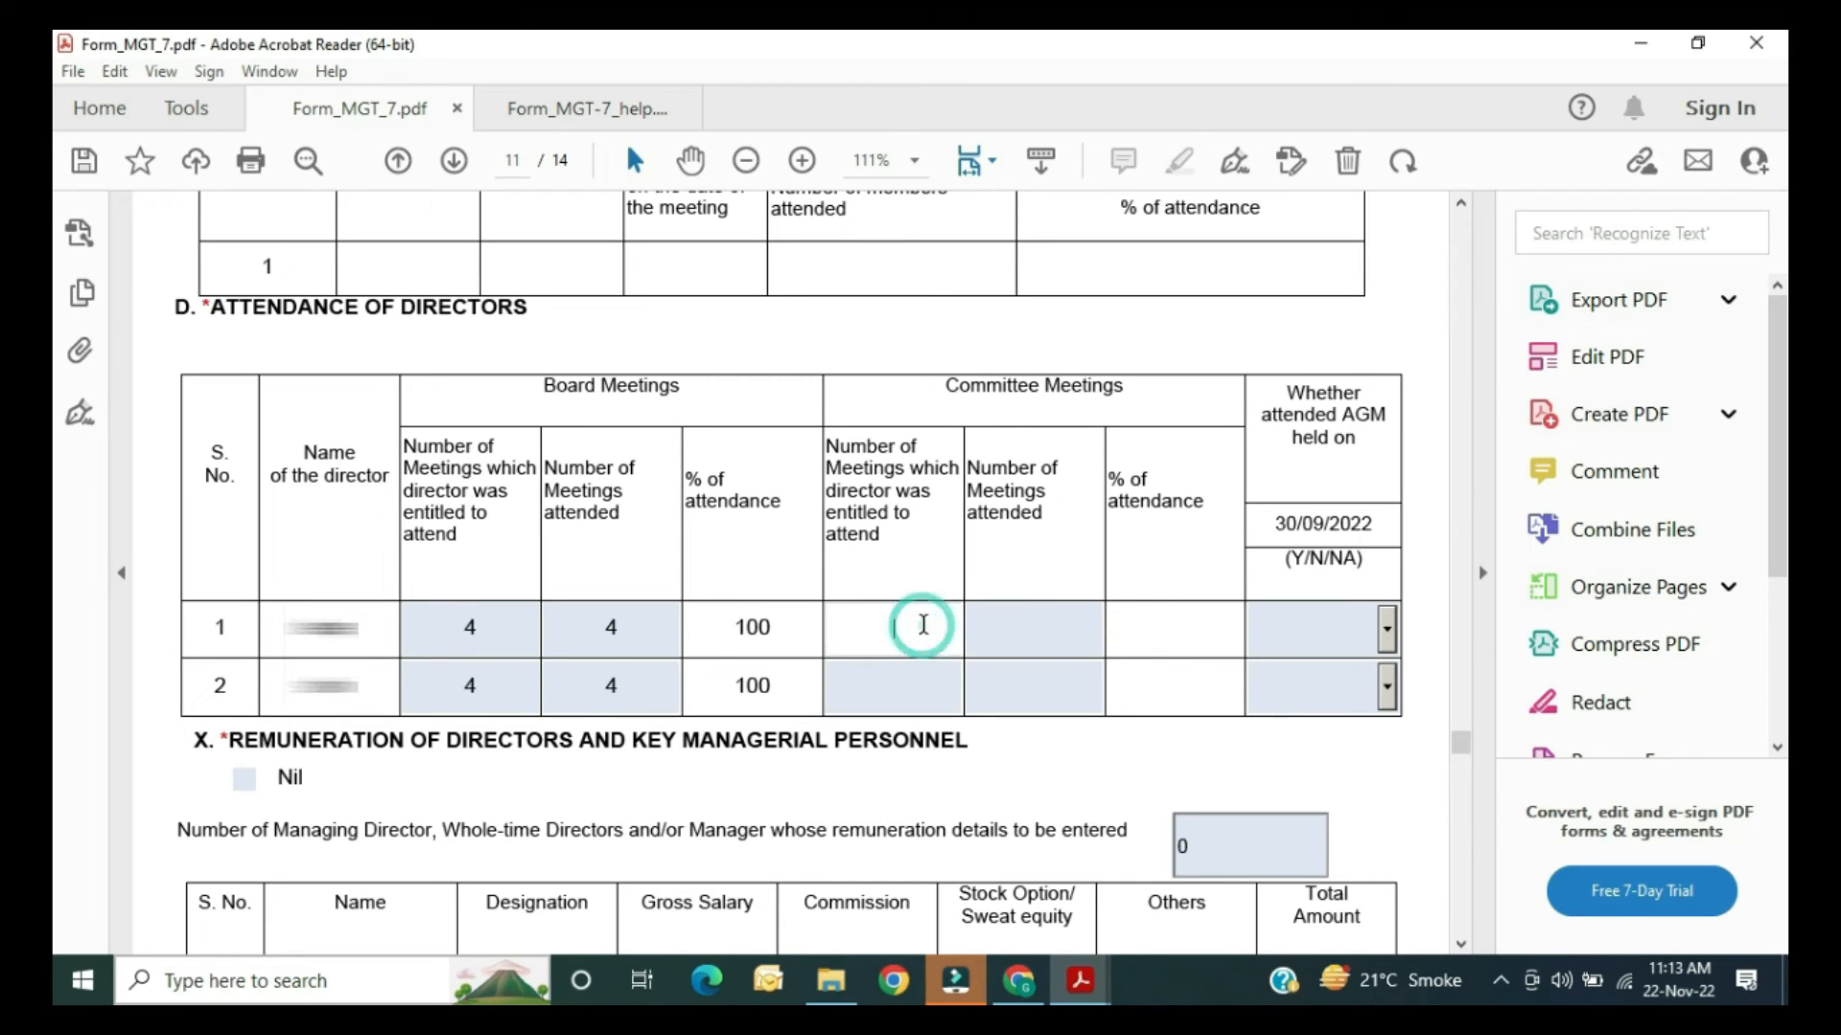
text(0)
key(Tab)
text(0)
key(Tab)
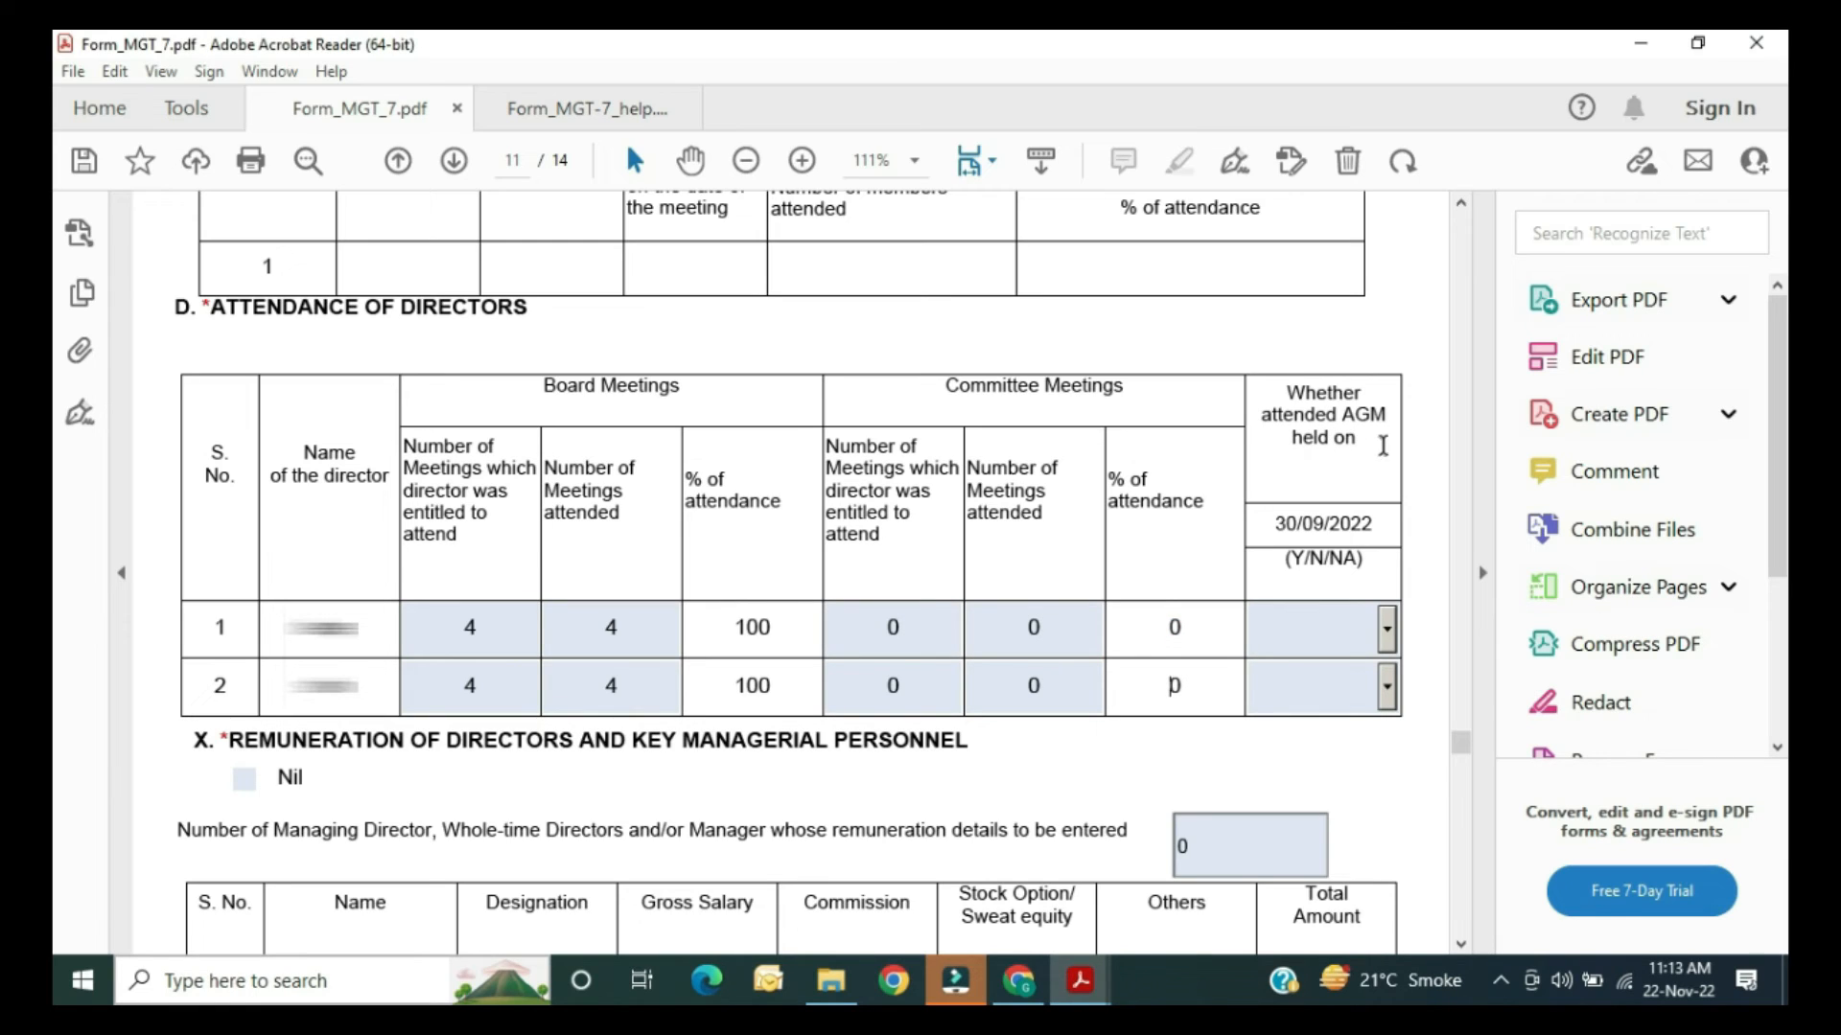
Step: Set the AGM attendance to Yes for both directors
click(1357, 607)
click(1387, 631)
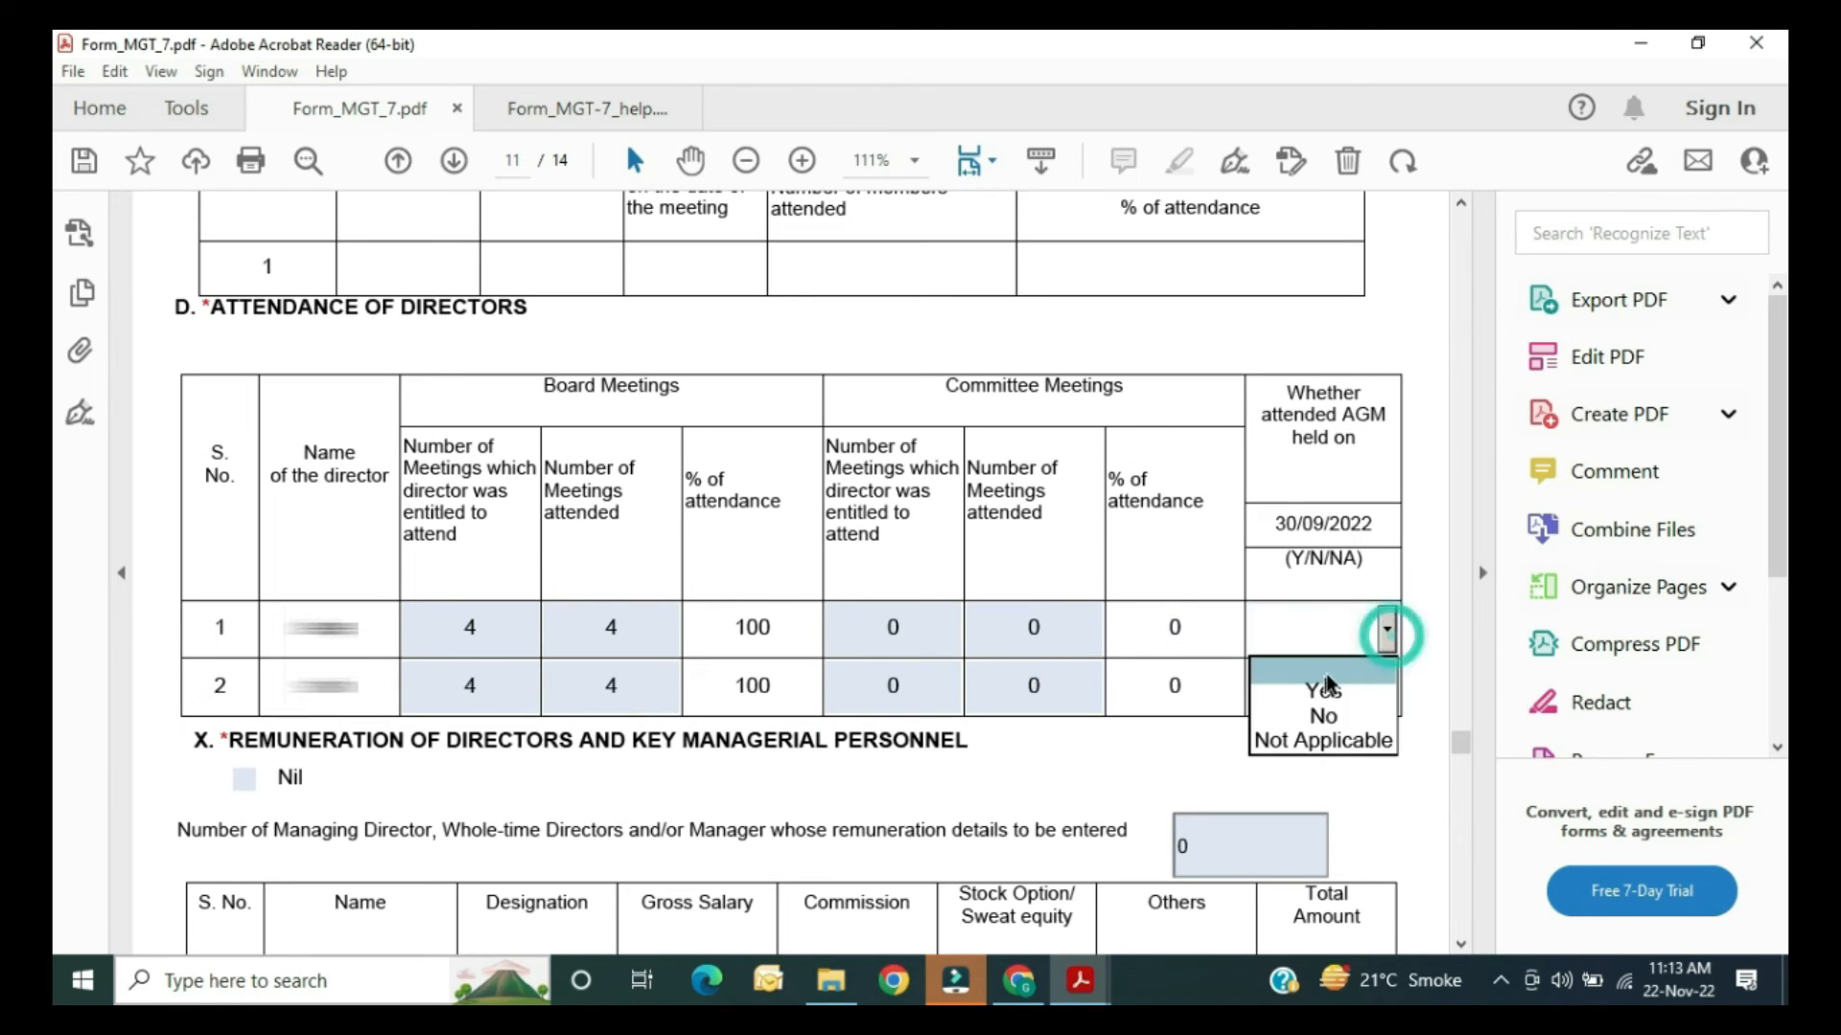
click(1323, 699)
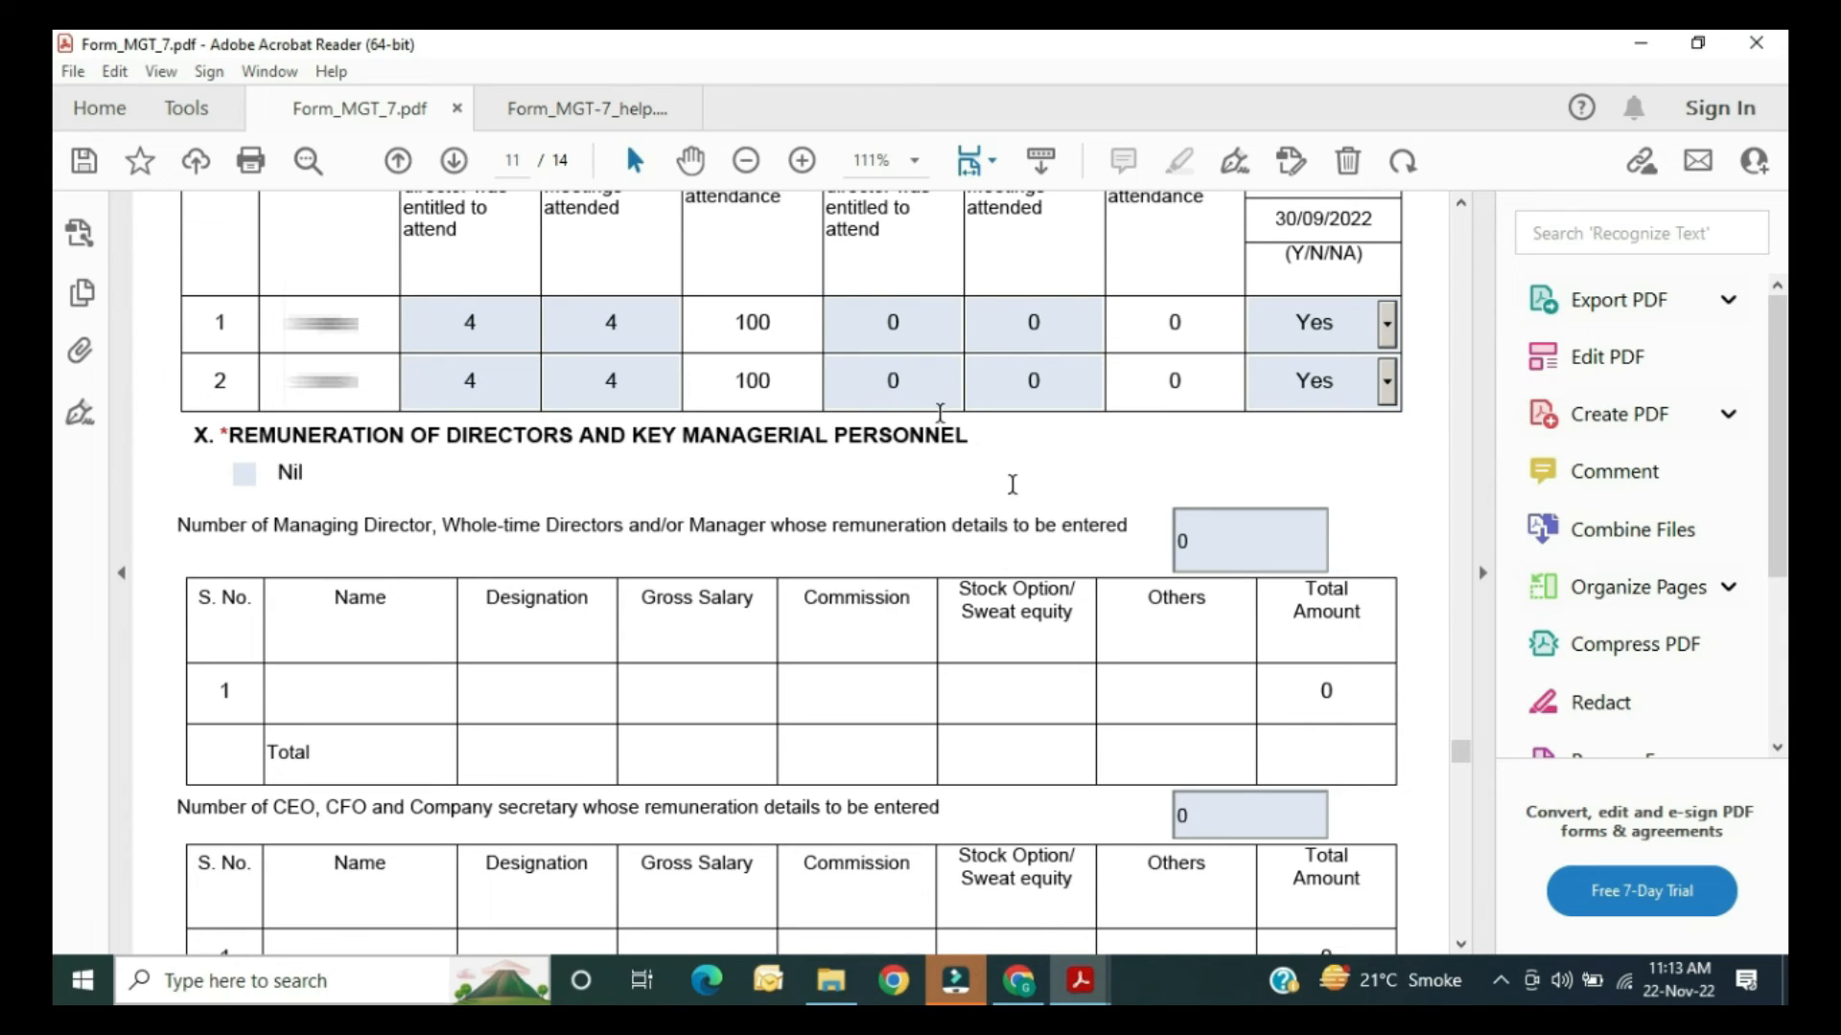
Step: Mark the remuneration of directors and key managerial personnel in section X as Nil
click(1219, 547)
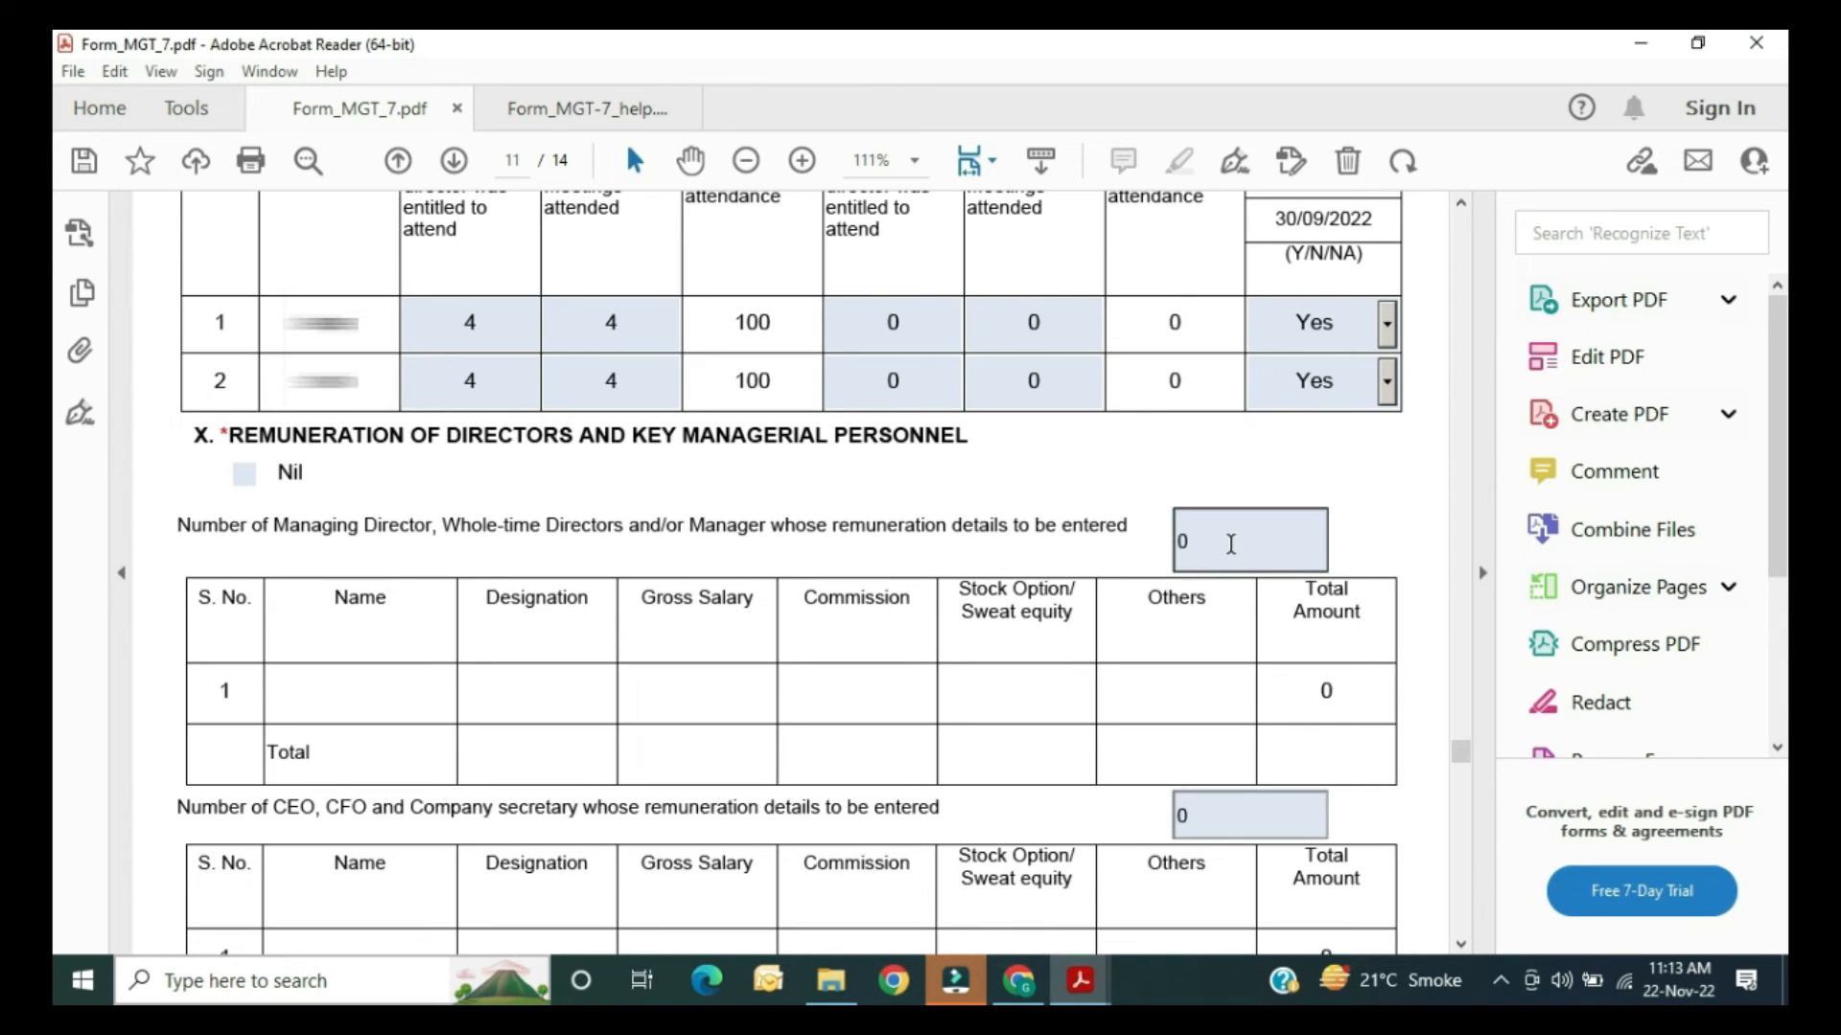
double_click(1204, 546)
scroll(580, 552, down, 3)
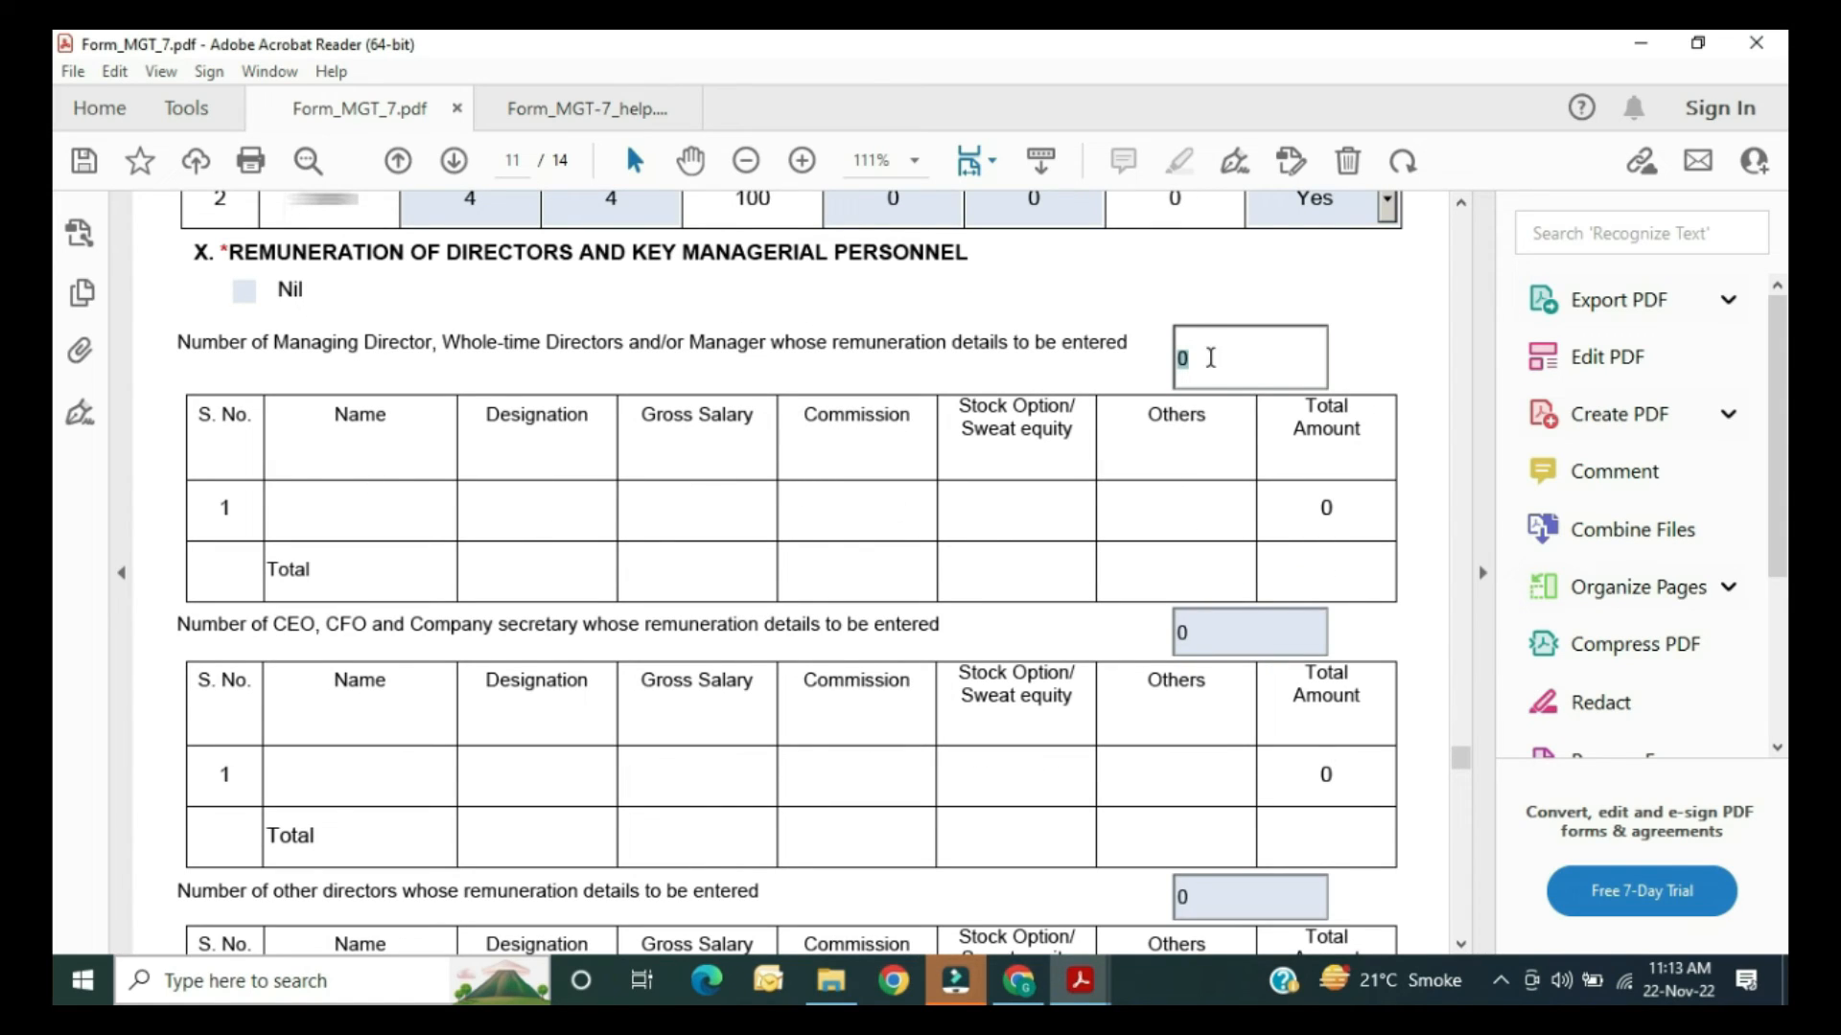
click(244, 291)
scroll(1102, 356, down, 3)
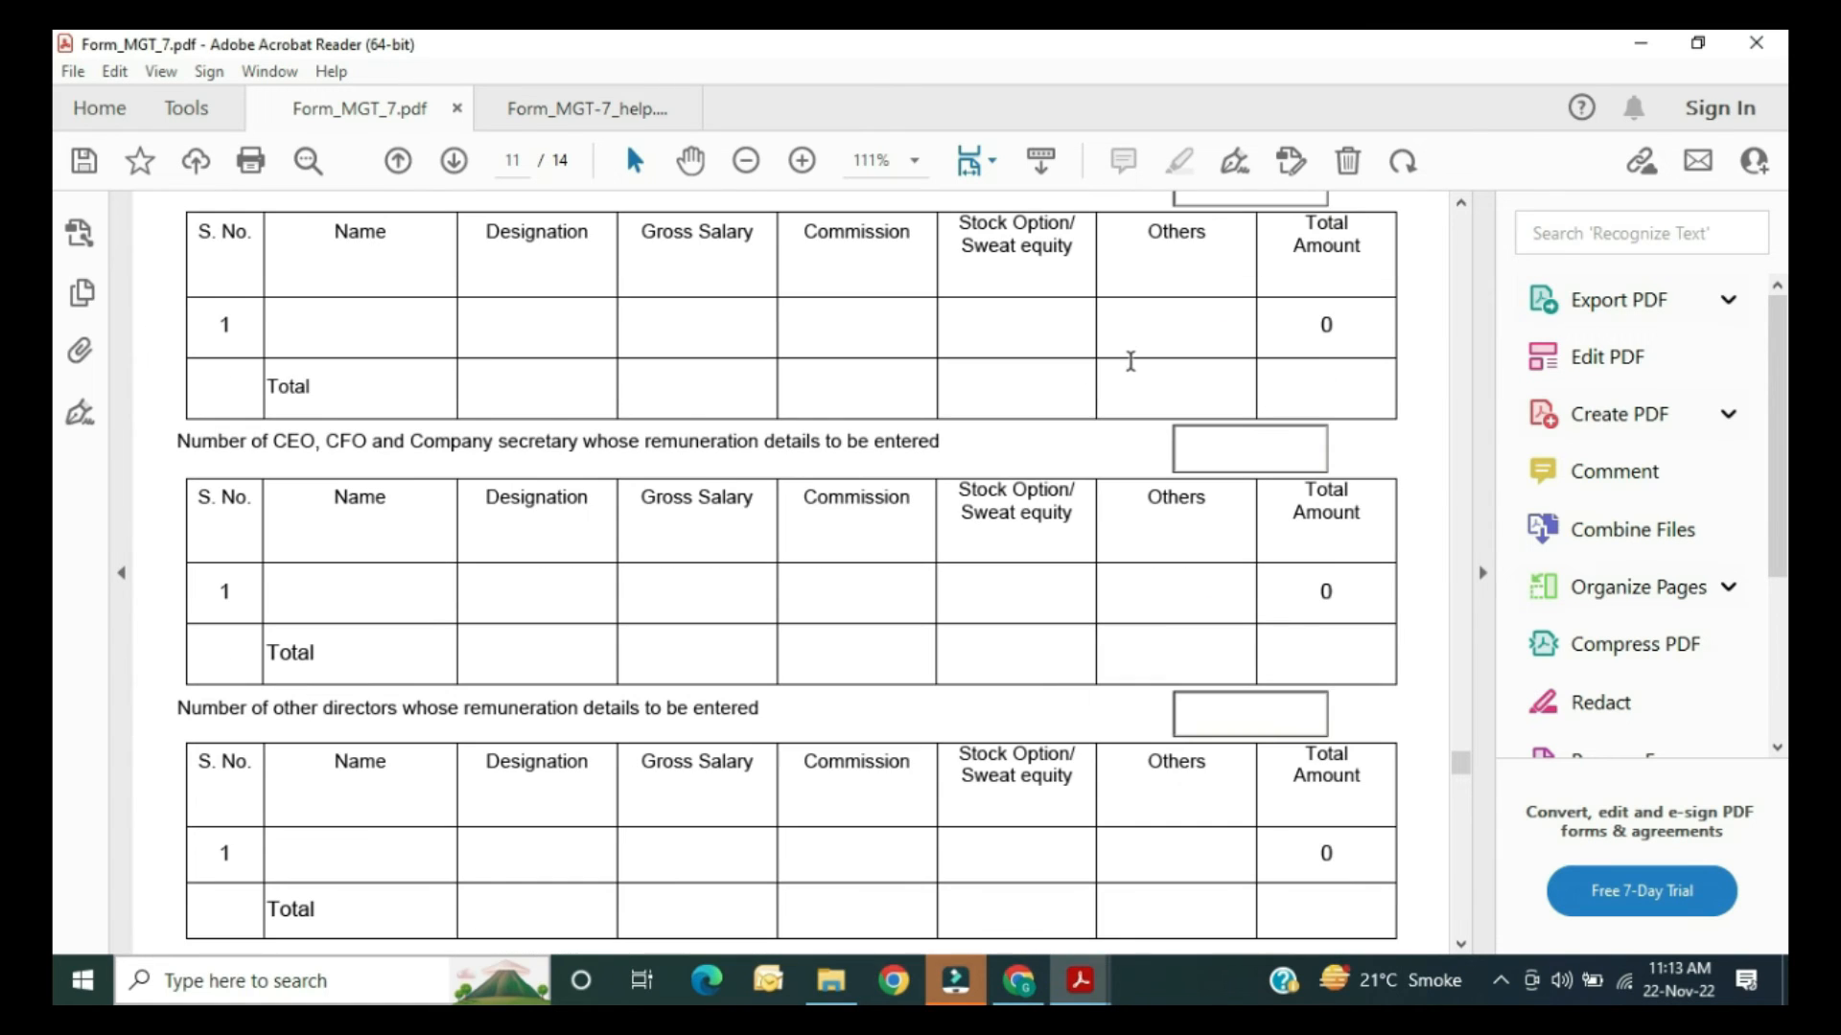
scroll(313, 431, down, 1)
scroll(394, 374, up, 4)
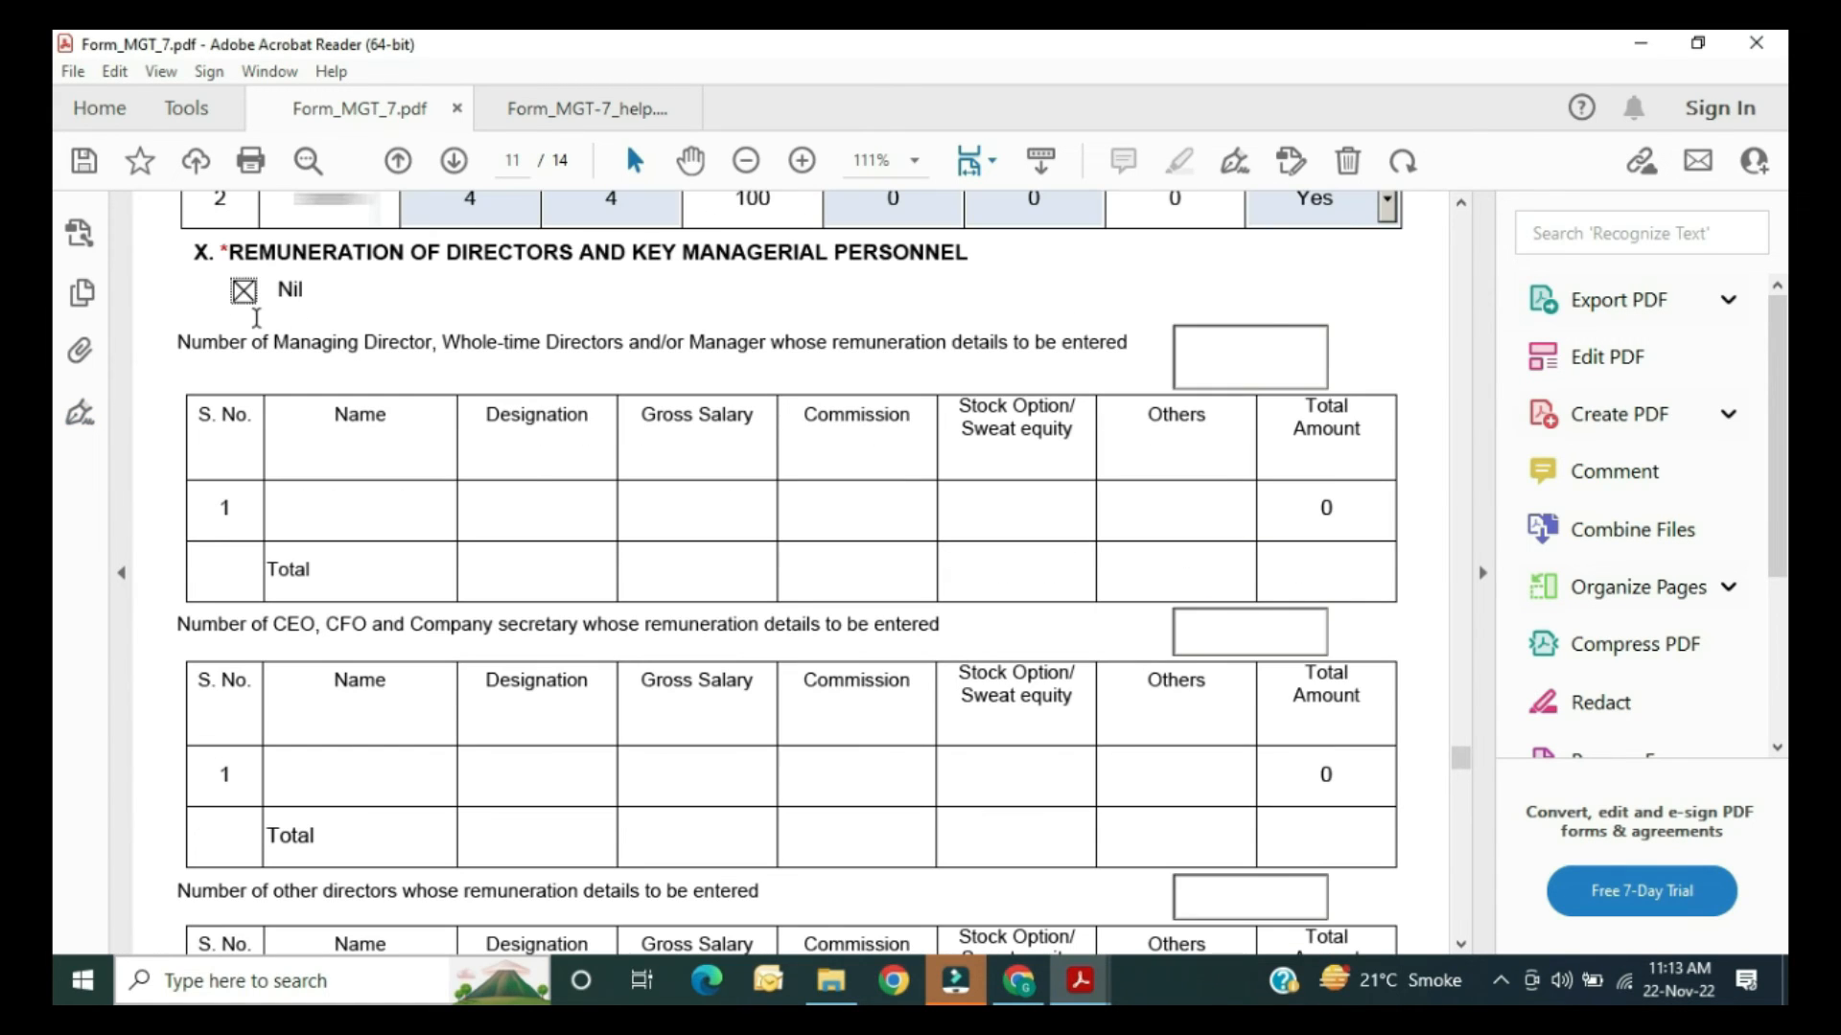
click(244, 291)
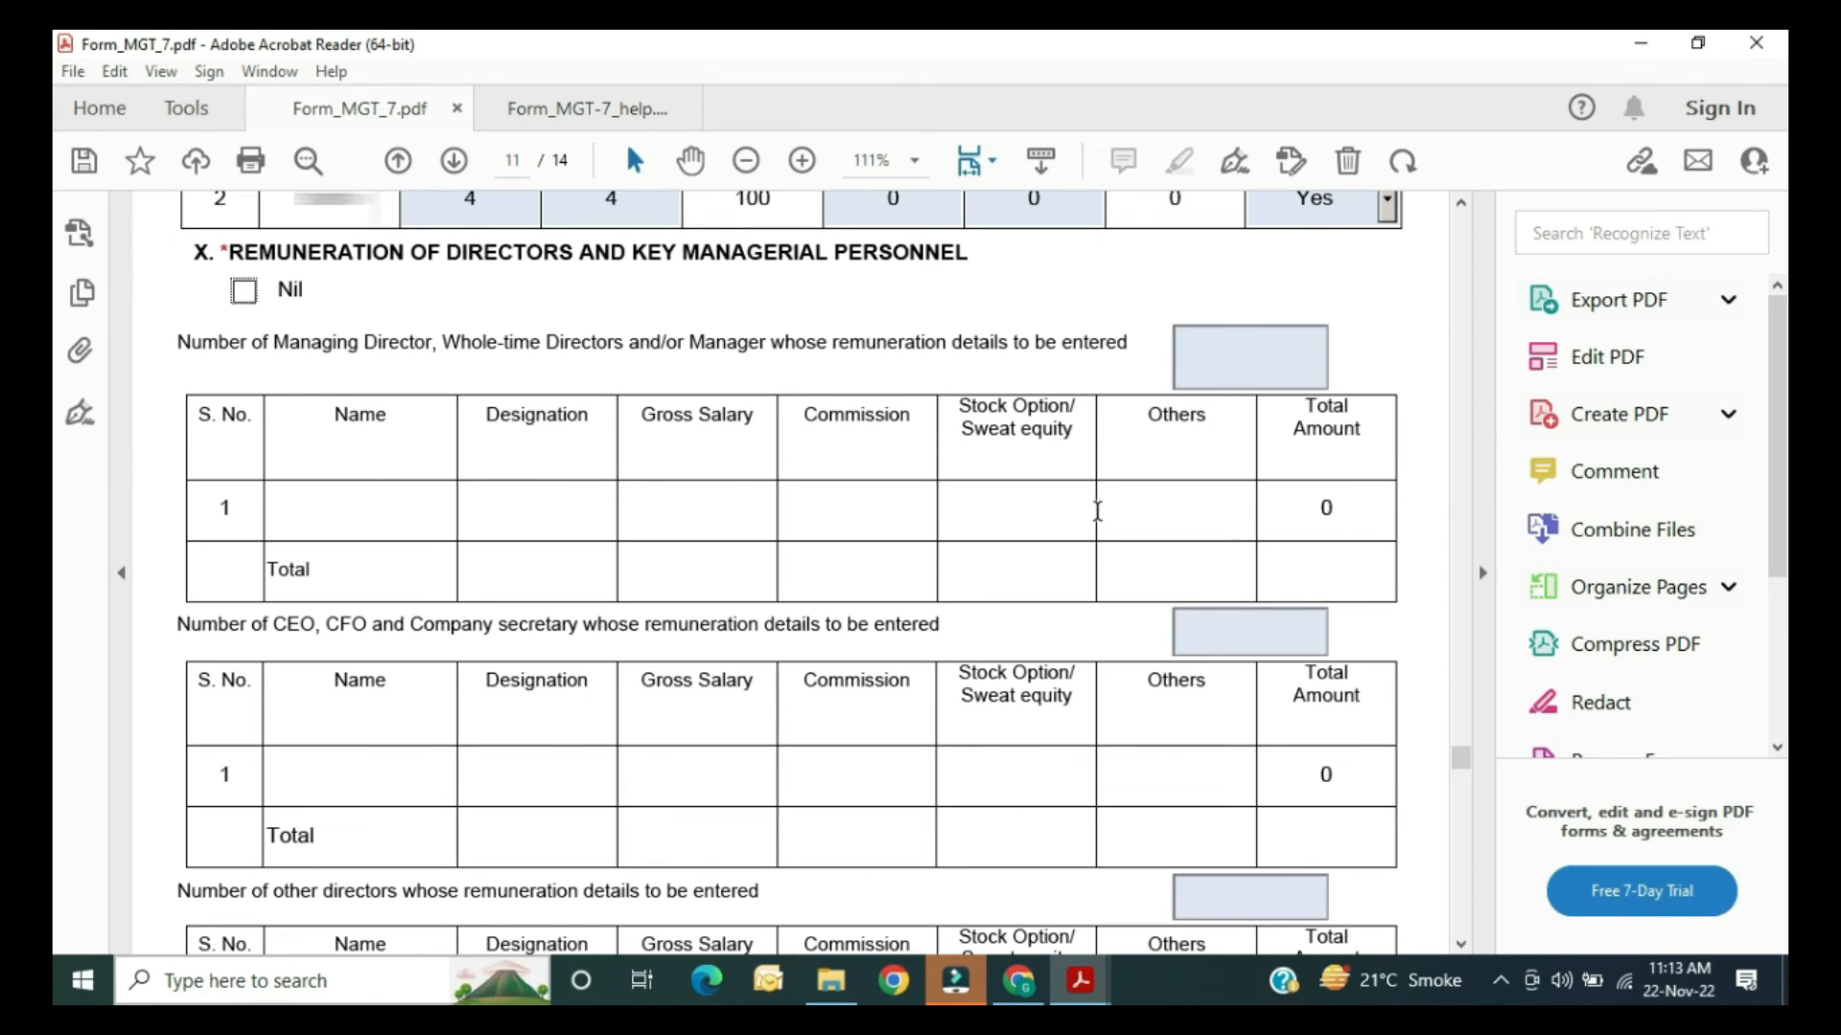
scroll(492, 474, down, 2)
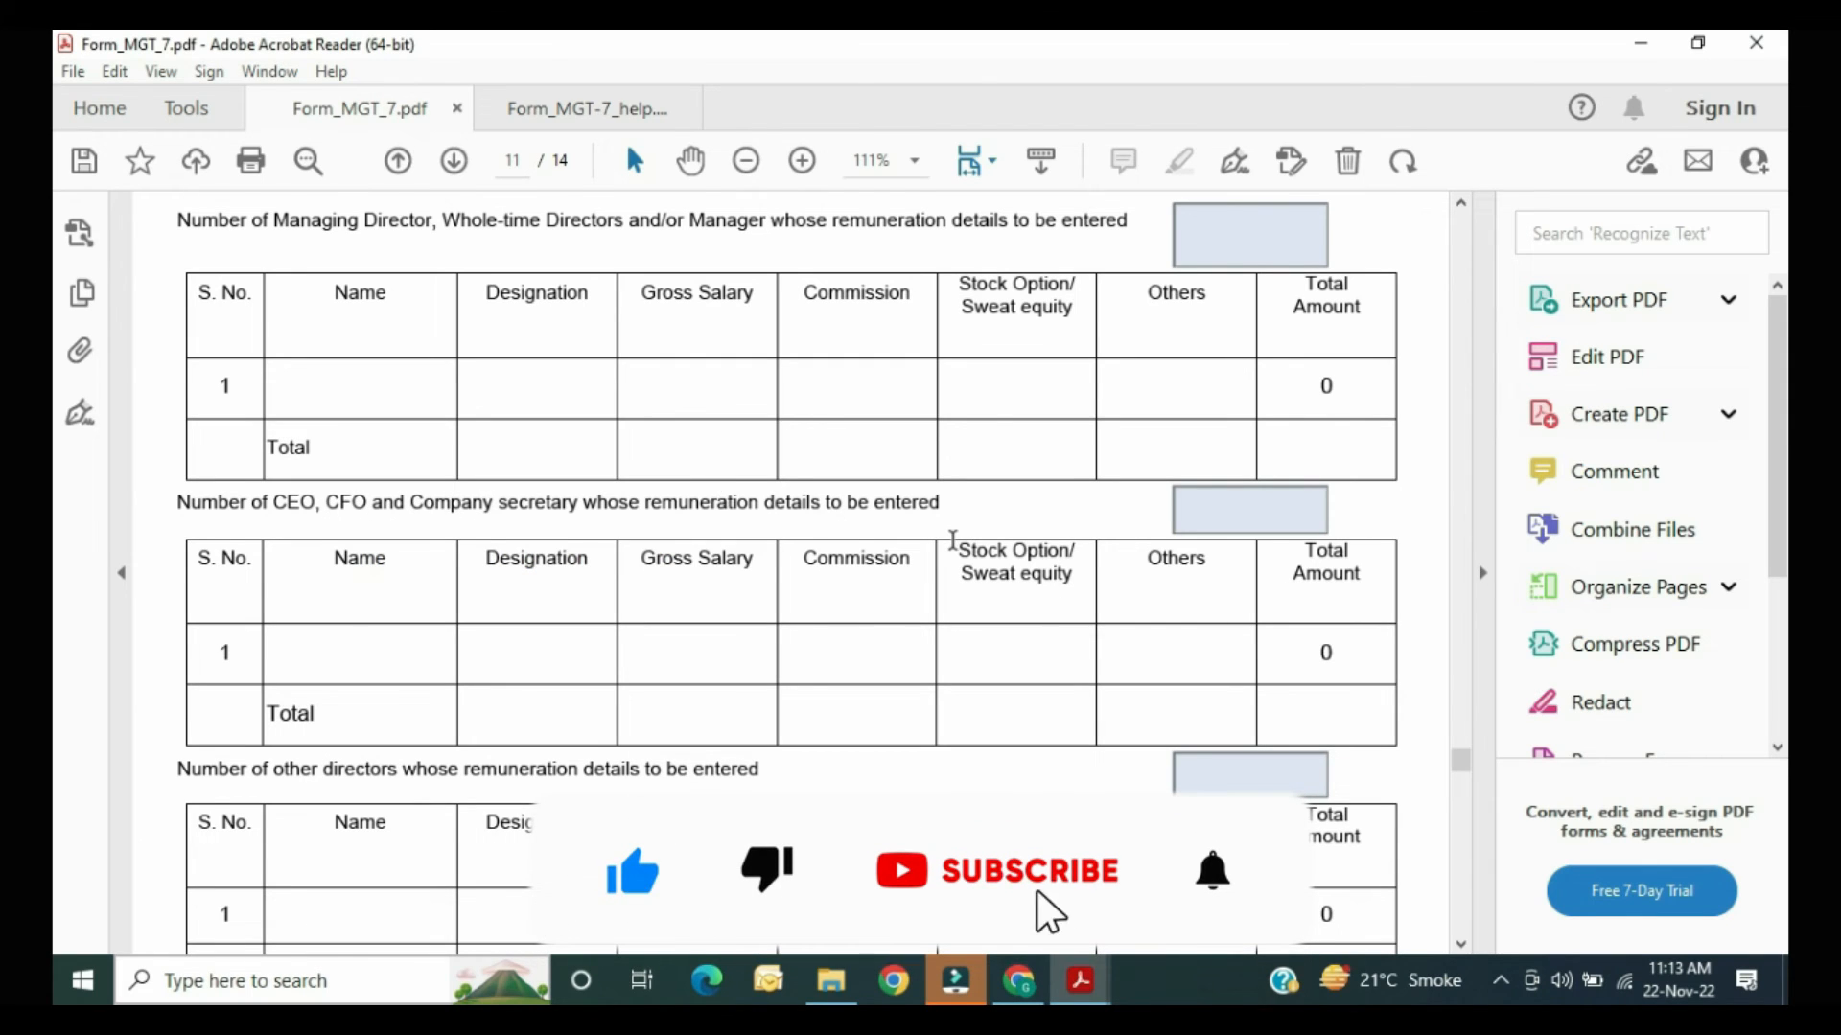
scroll(949, 542, down, 1)
scroll(884, 556, up, 5)
scroll(1064, 457, down, 12)
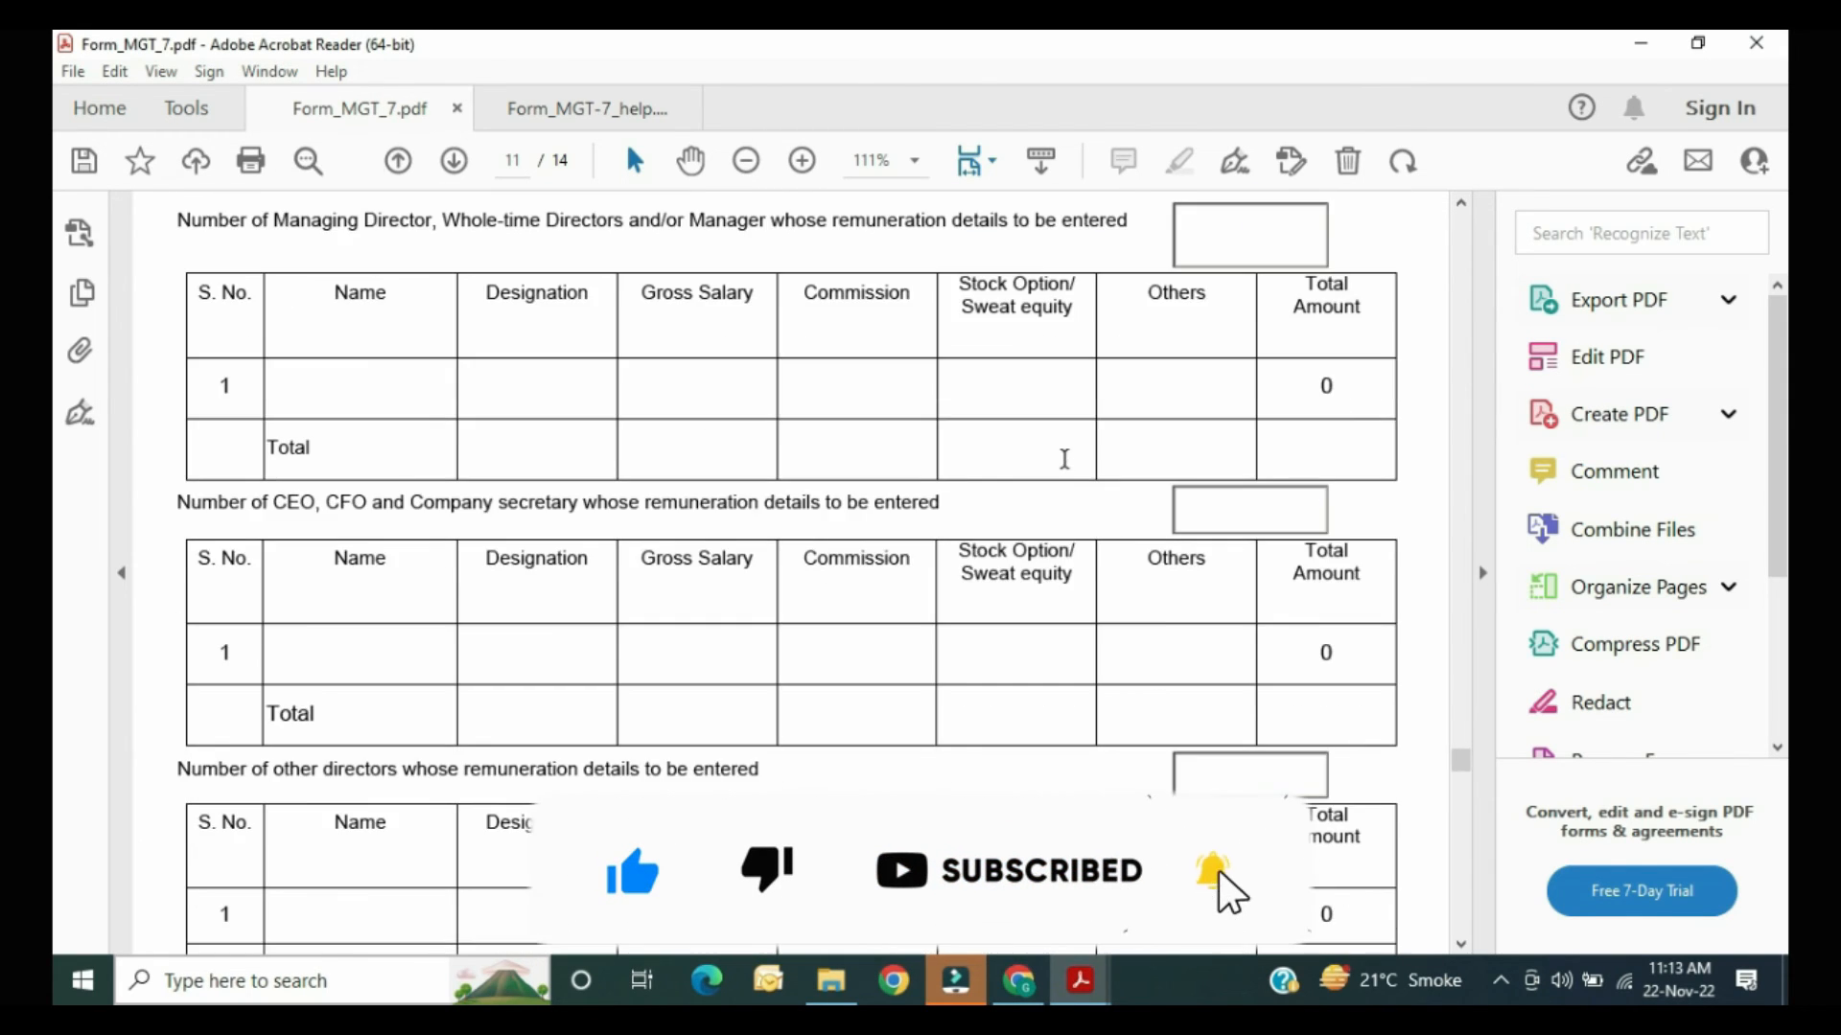
Step: Answer Yes in section XI to whether the company made compliances and disclosures under the Companies Act, 2013
scroll(943, 438, down, 6)
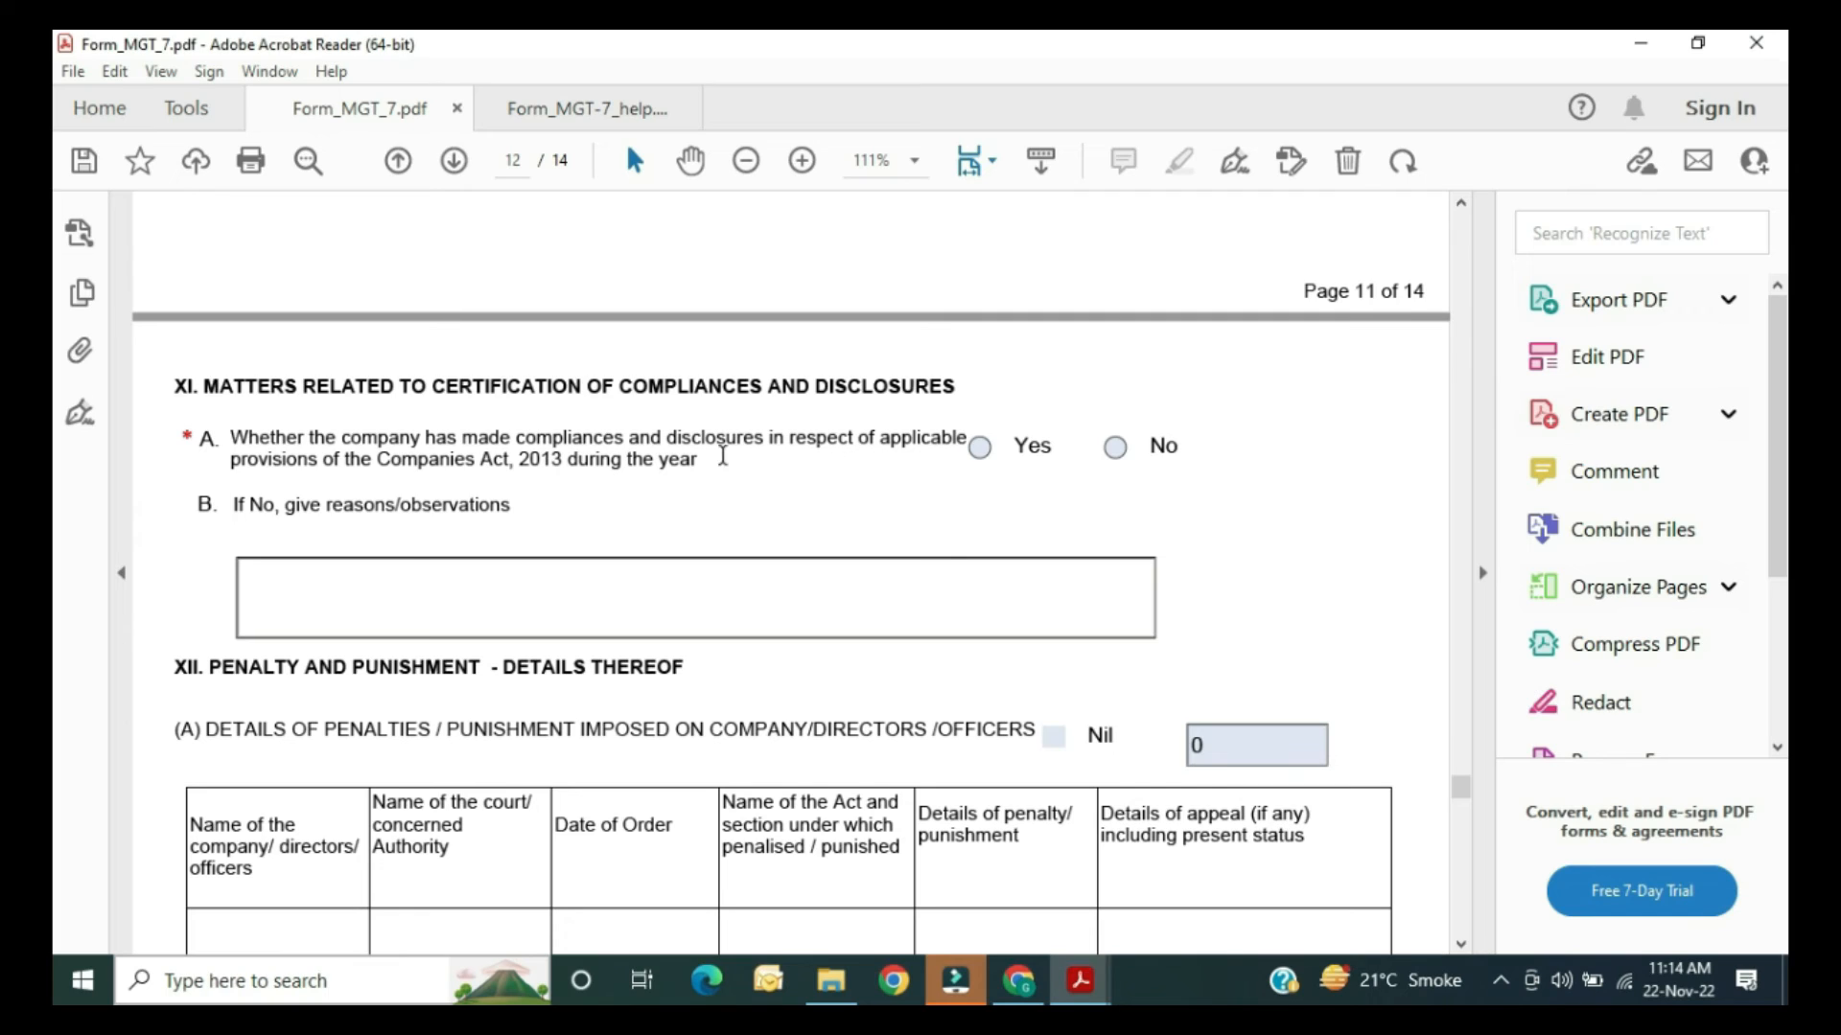
click(1114, 447)
click(978, 447)
Step: Mark both the penalties/punishment details and the compounding of offences in section XII as Nil
scroll(832, 510, down, 3)
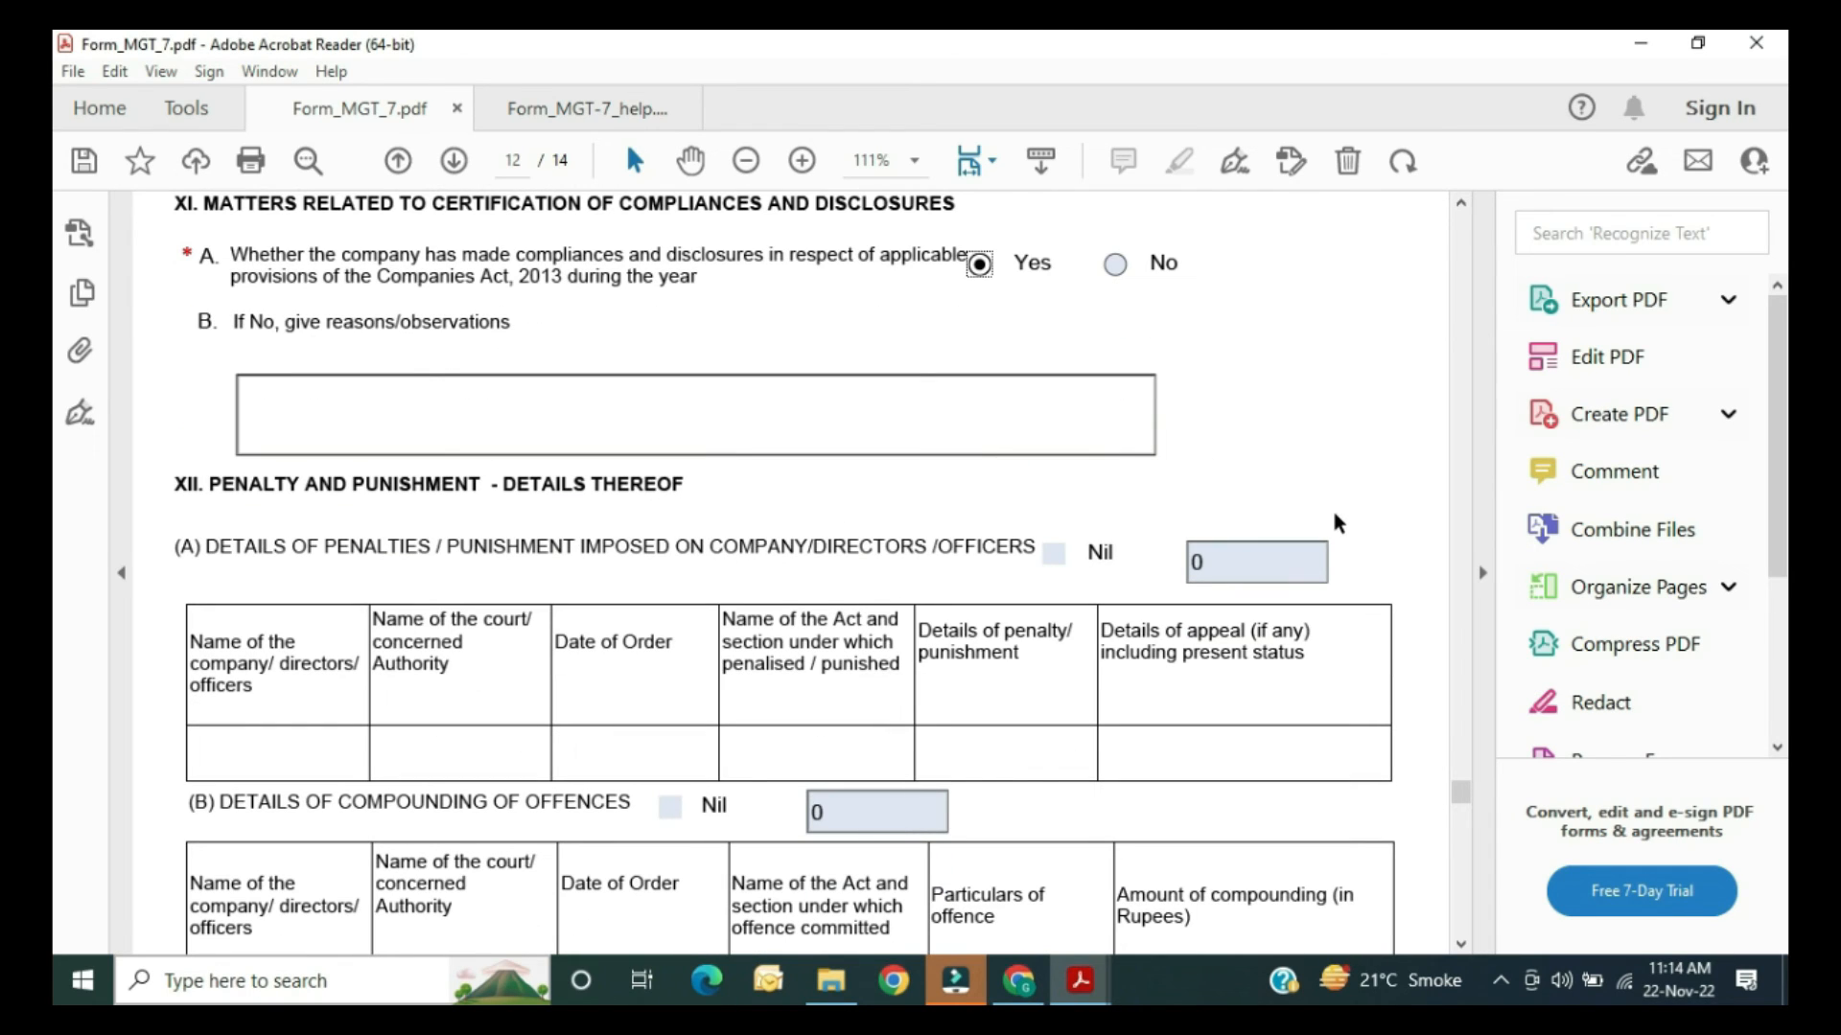
scroll(1372, 498, down, 3)
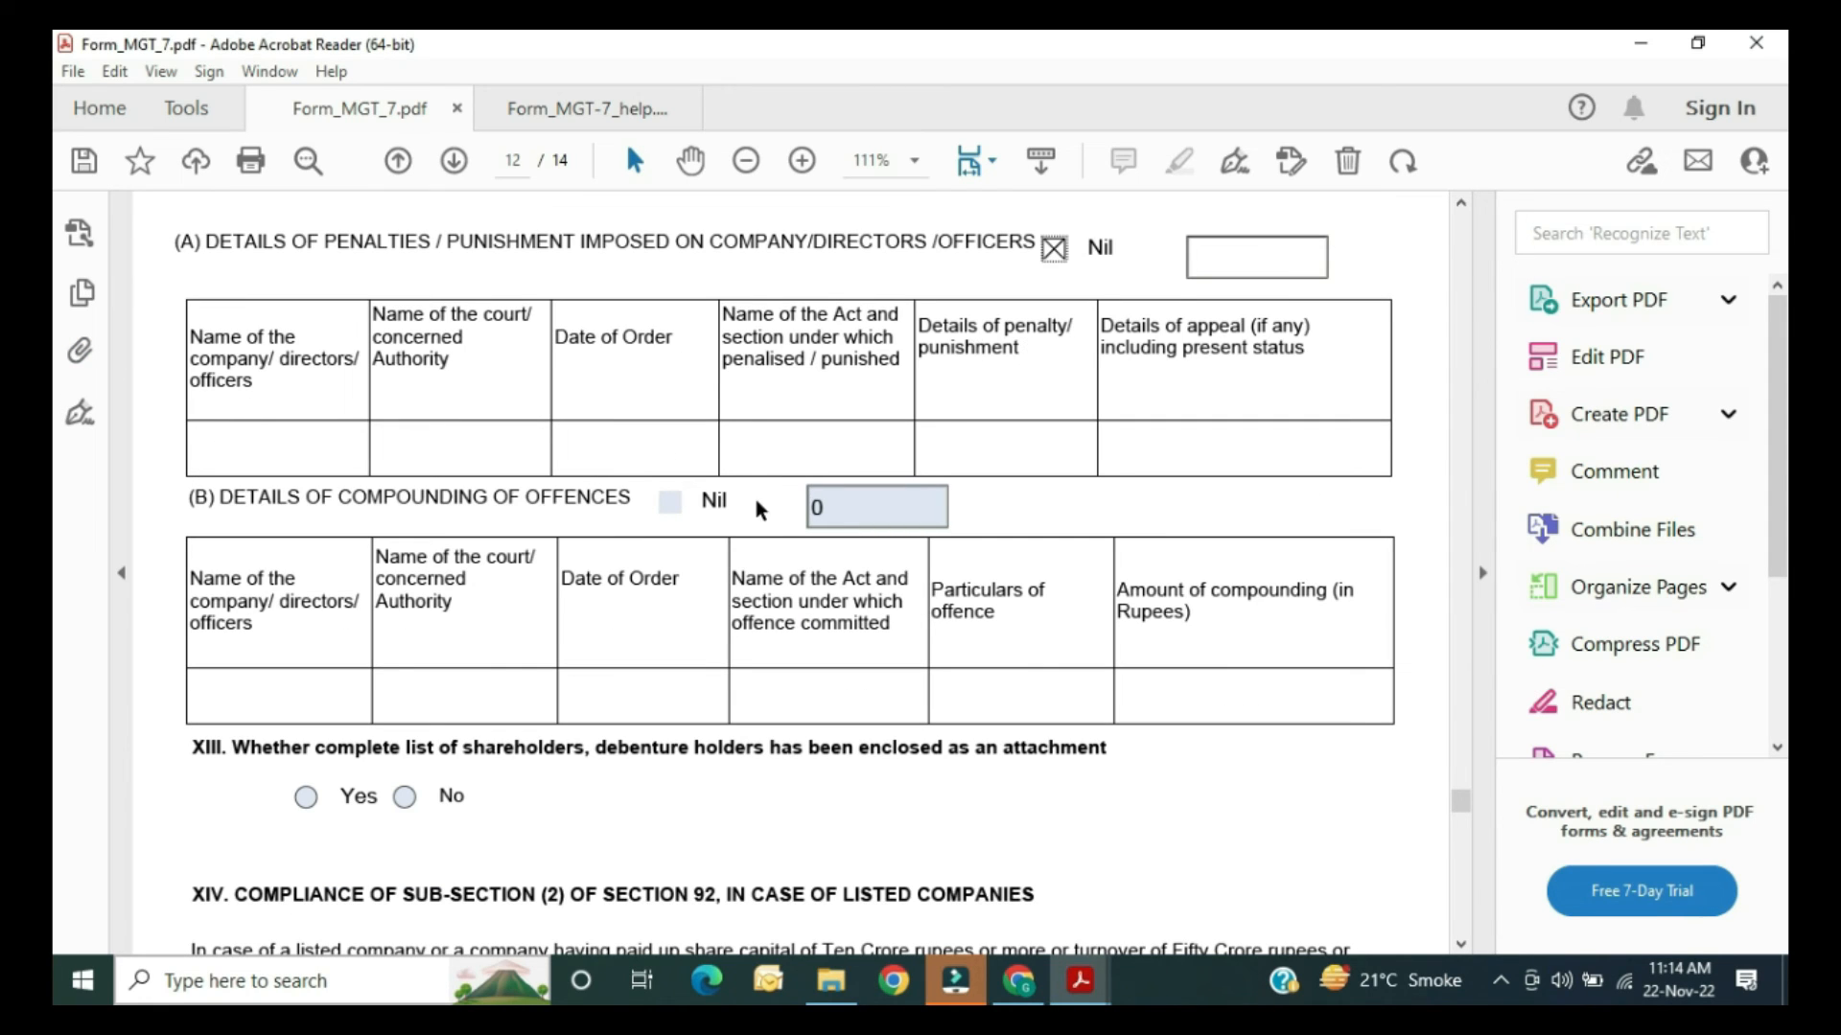
click(676, 506)
Step: Answer Yes in section XIII to whether the complete list of shareholders and debenture holders is enclosed
scroll(402, 512, down, 3)
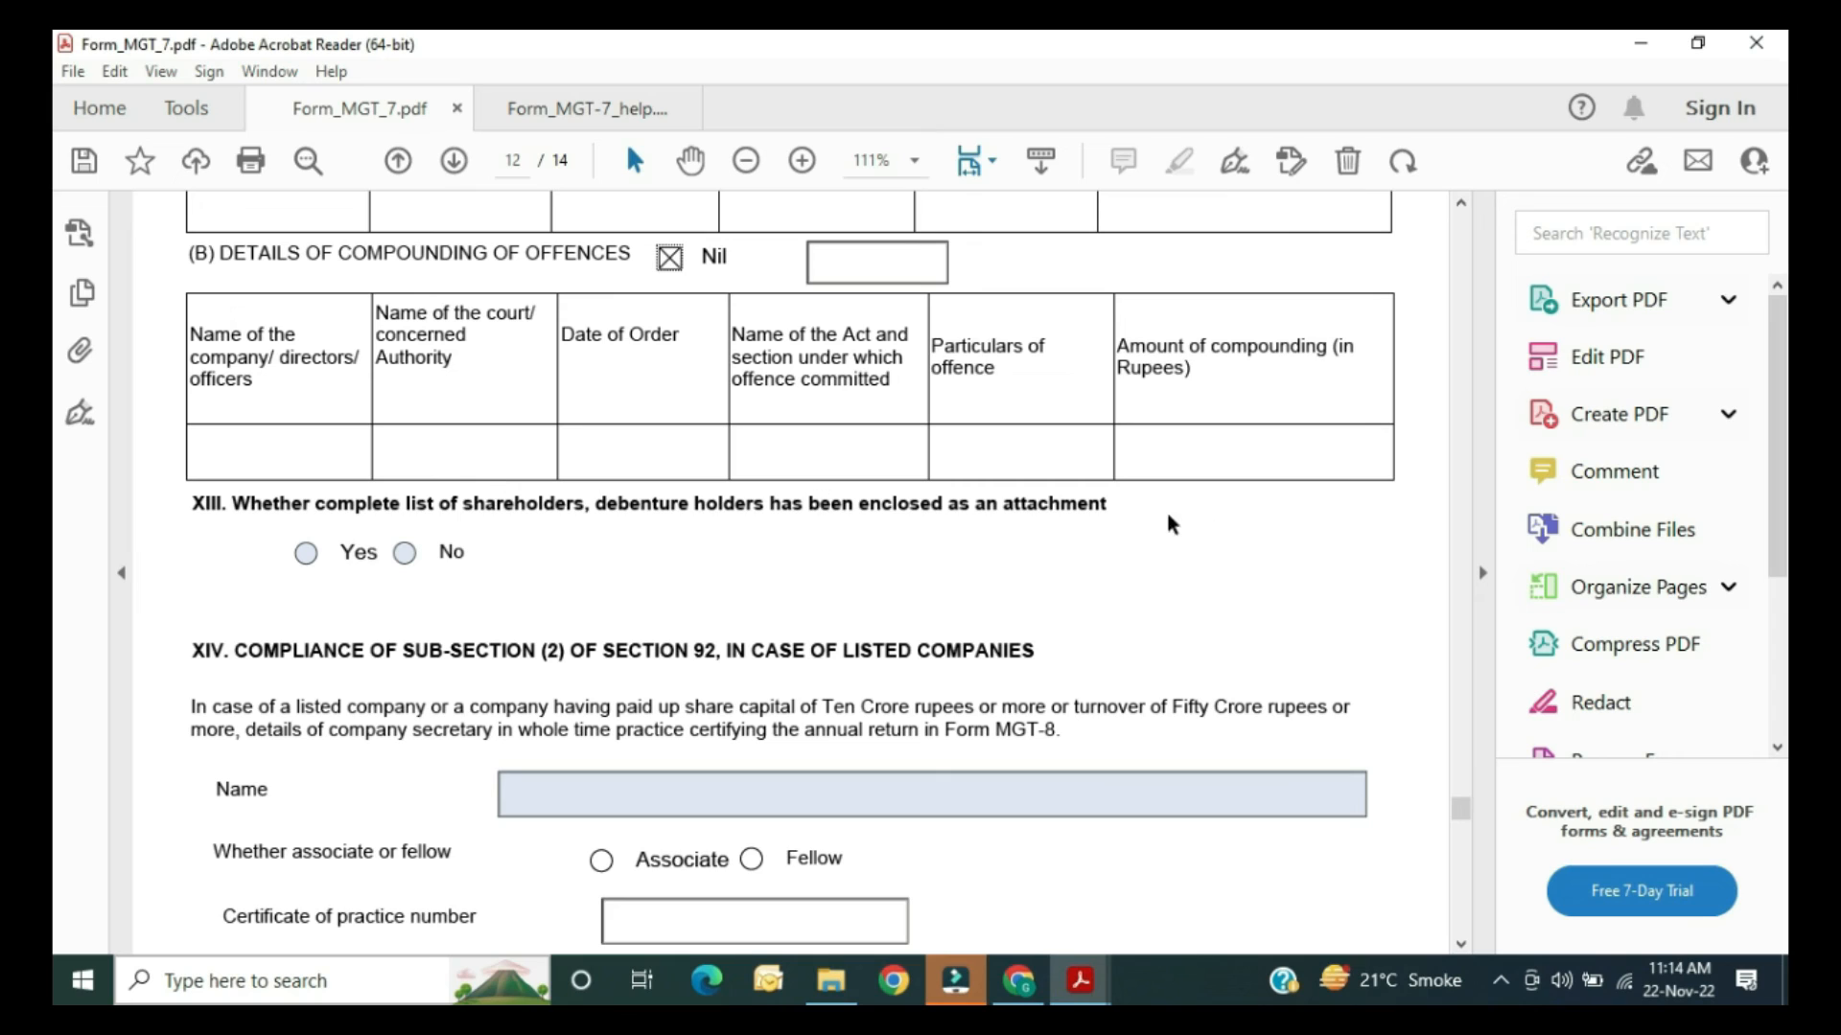
click(306, 552)
Step: Review the section XIV name, associate/fellow and certificate of practice fields for the company secretary certifying Form MGT-8
scroll(803, 495, down, 3)
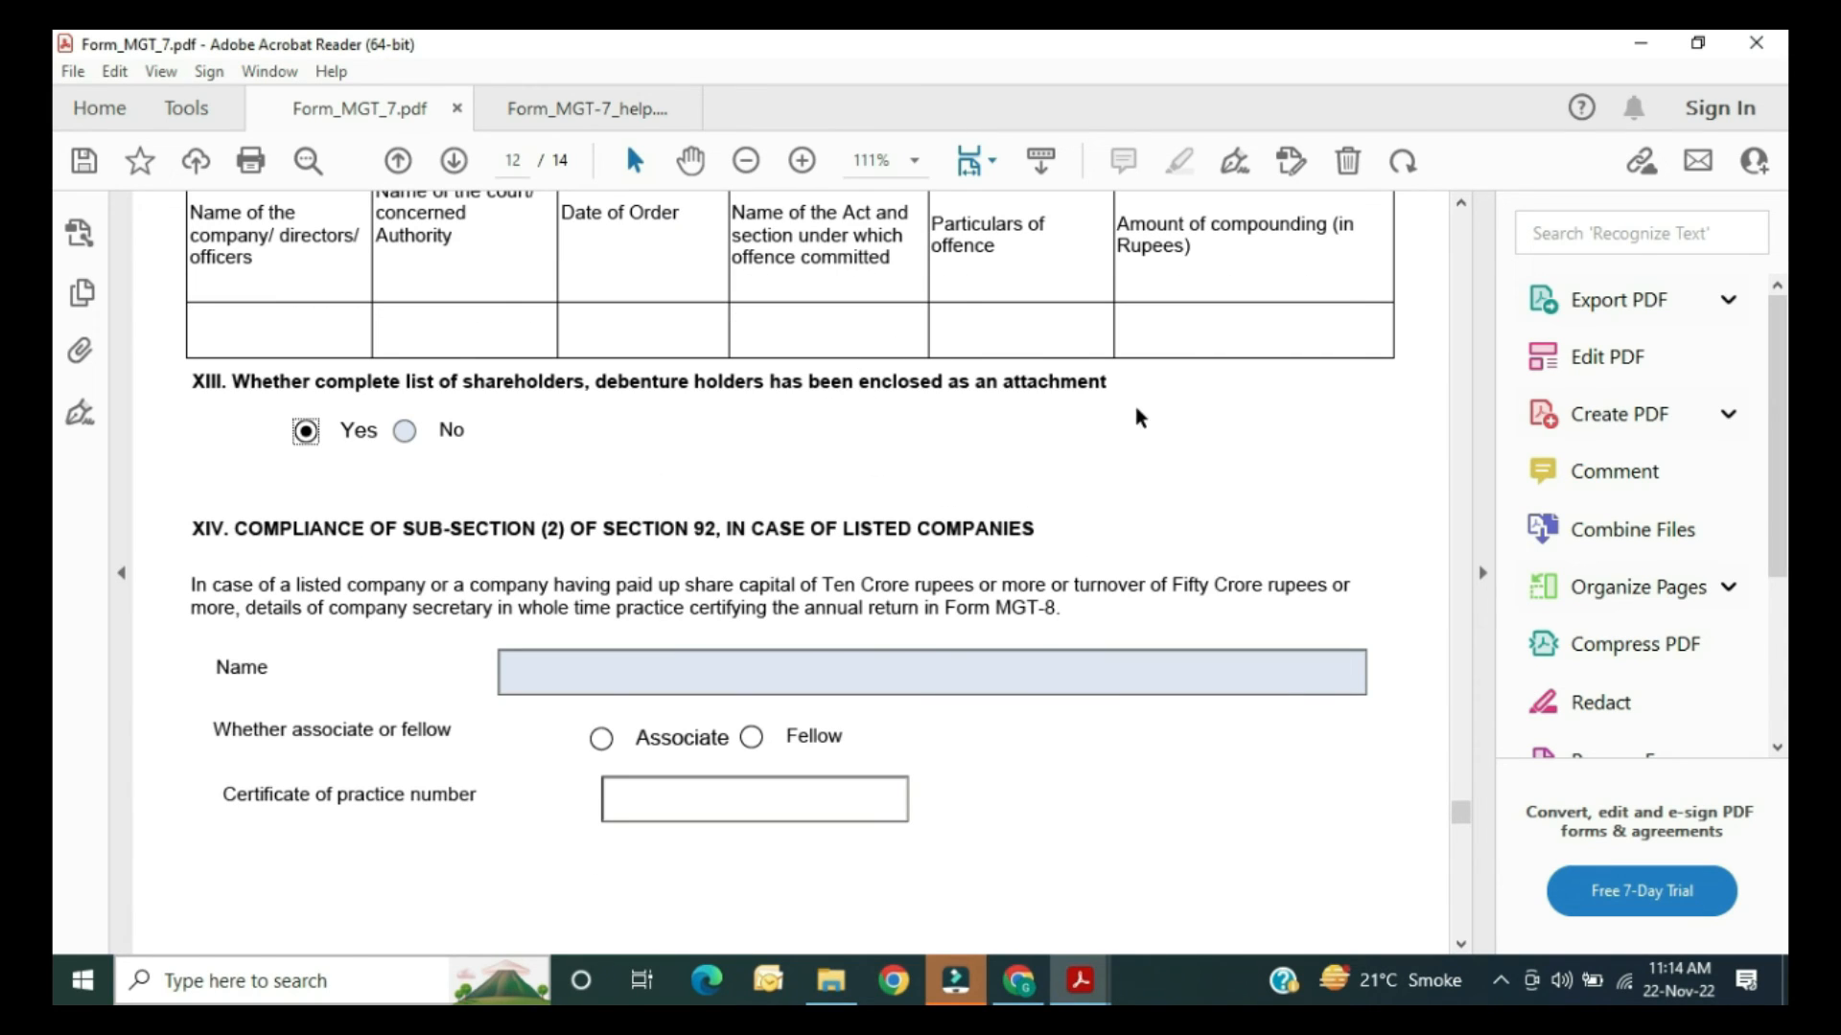
scroll(877, 408, down, 3)
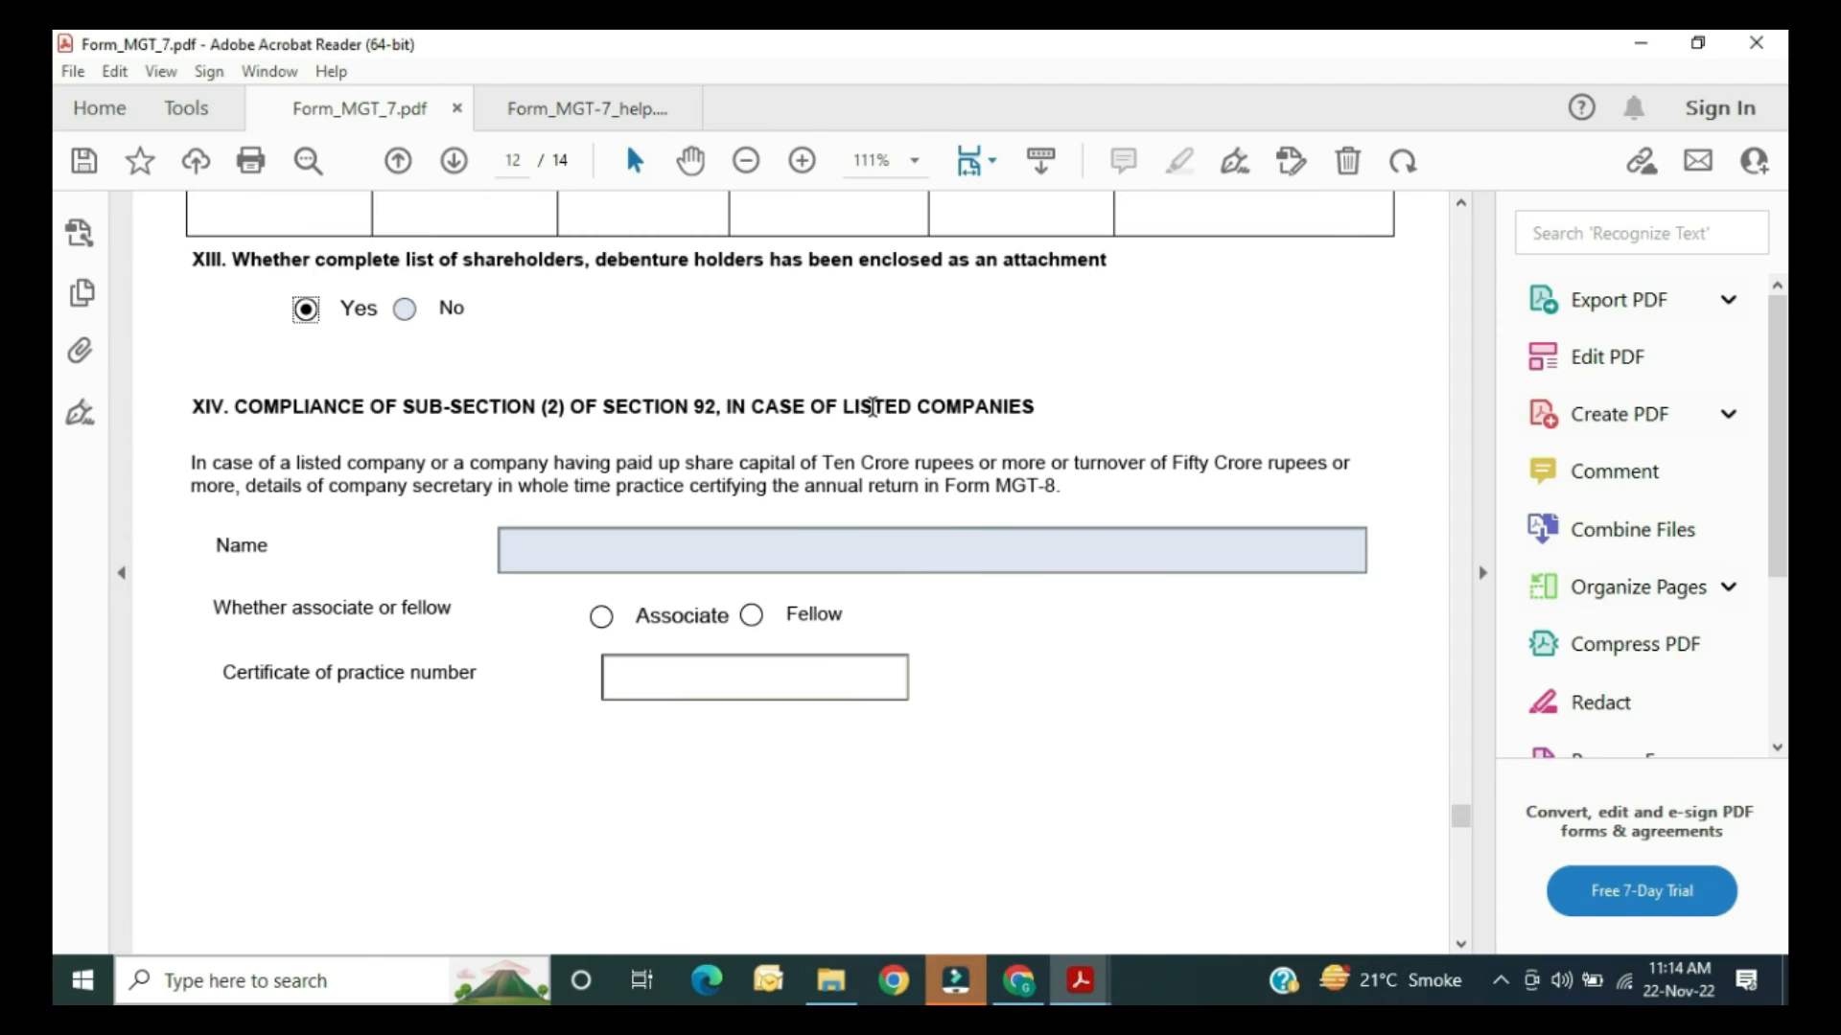
scroll(470, 418, down, 2)
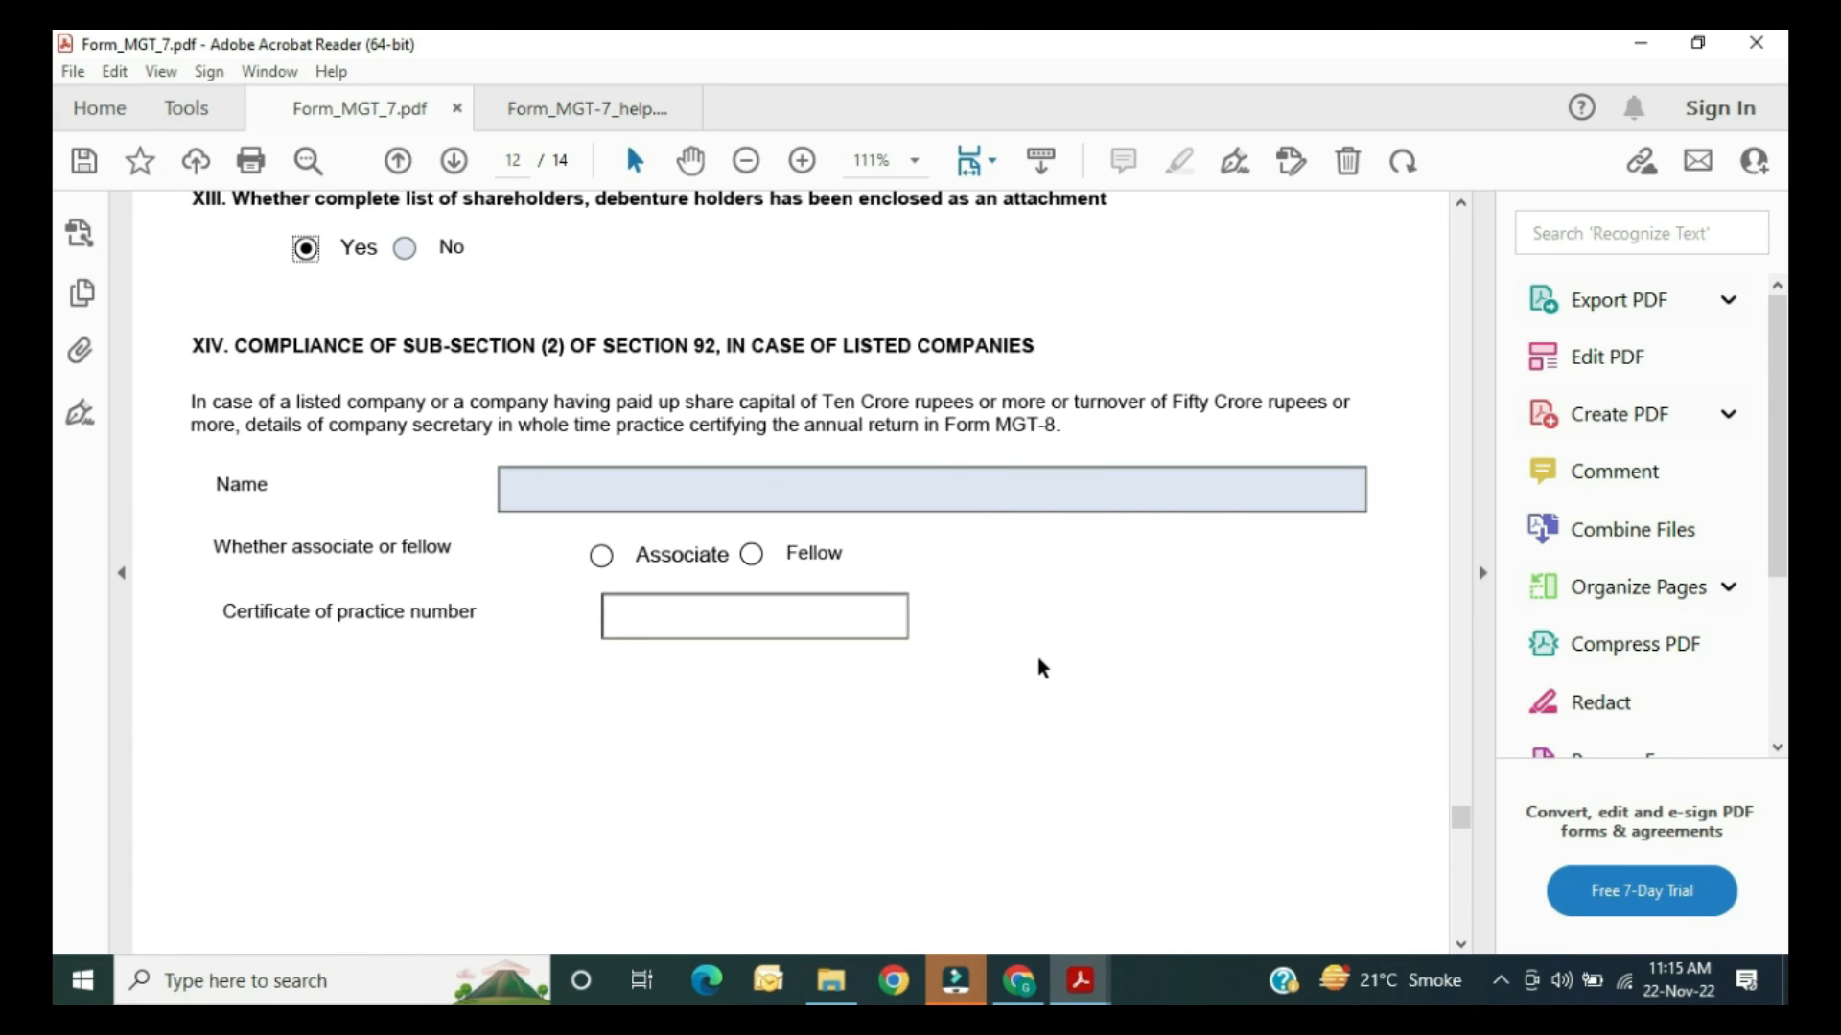
click(581, 482)
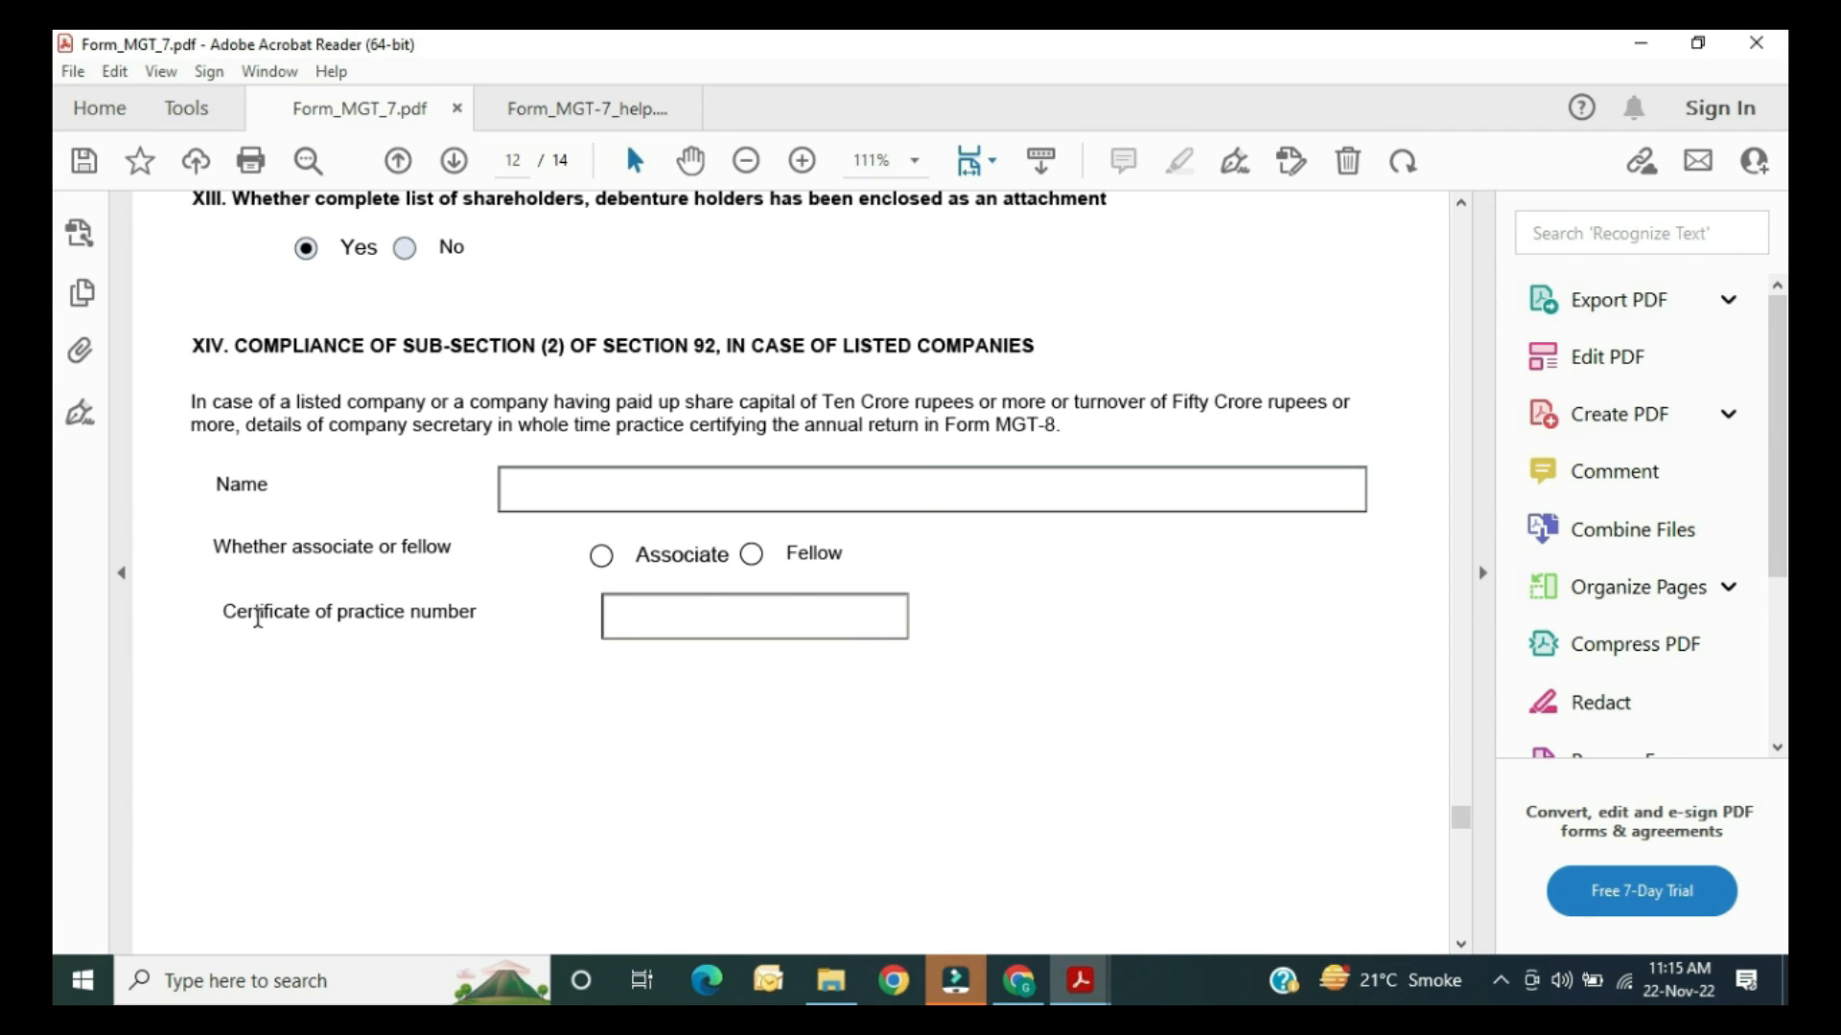
click(750, 619)
scroll(1131, 634, down, 2)
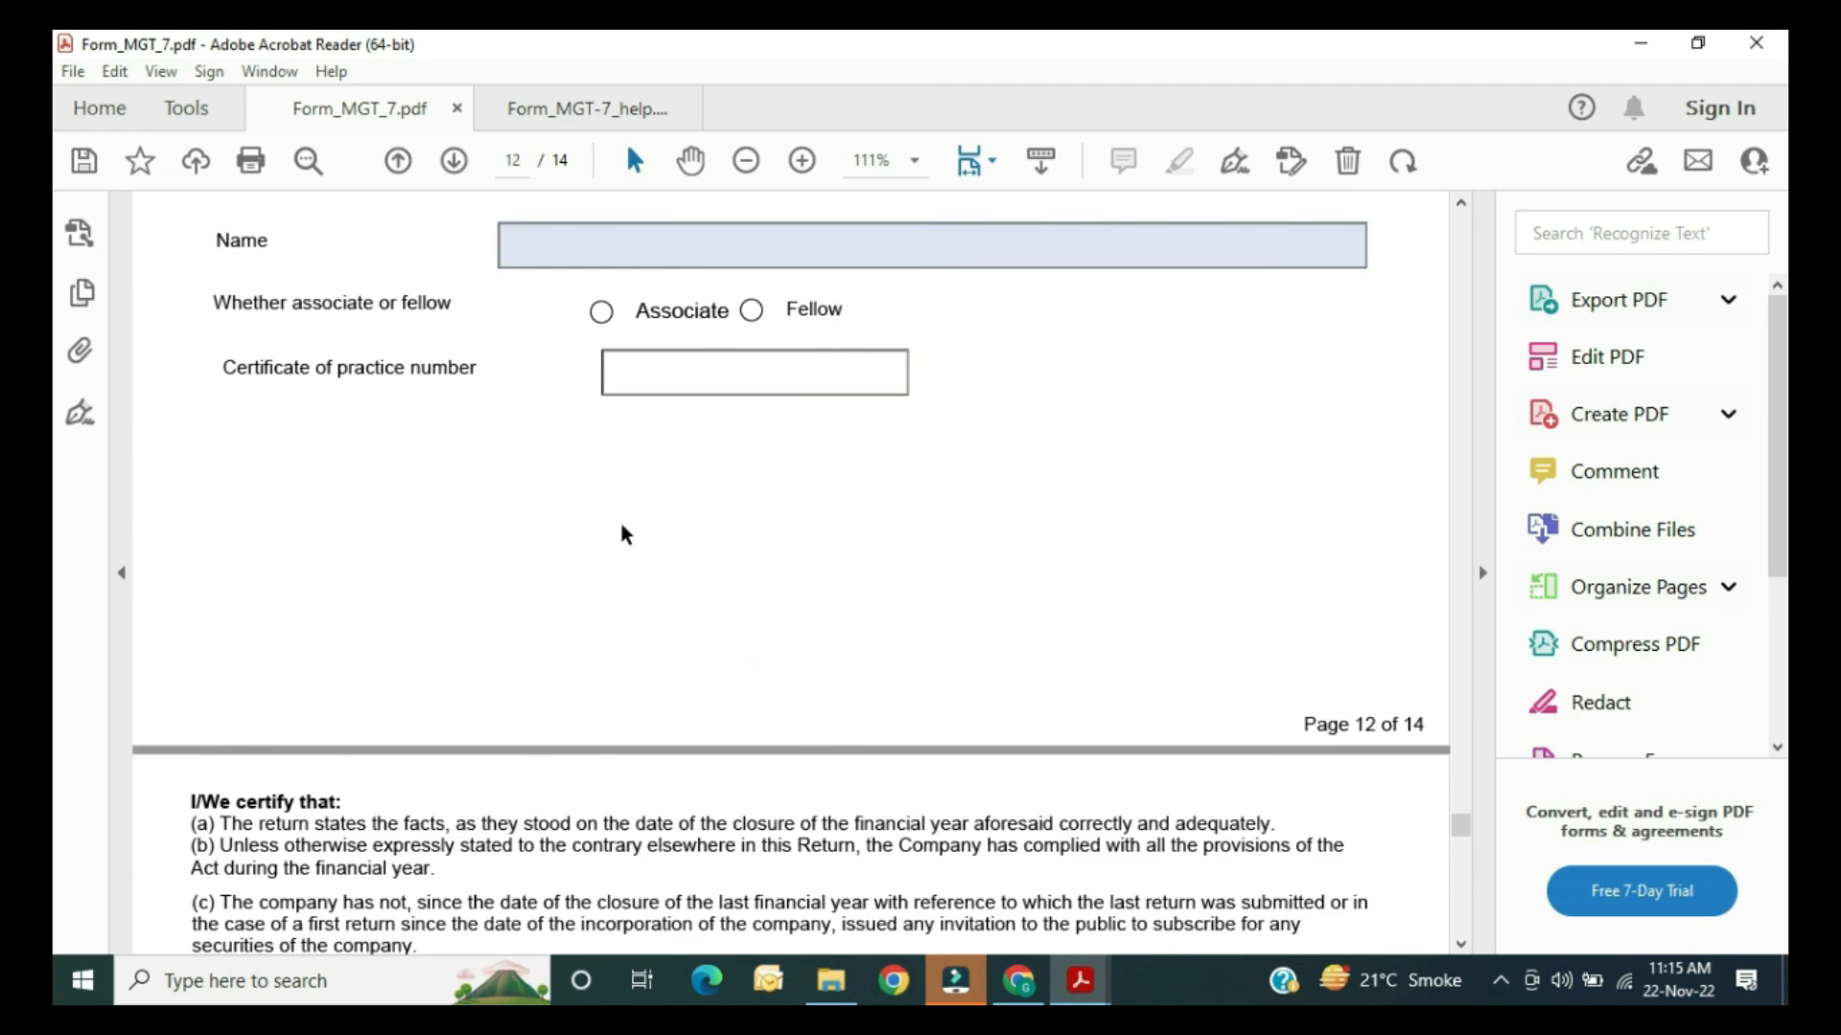
Step: Enter 05 as the board resolution number in the declaration
scroll(623, 533, down, 6)
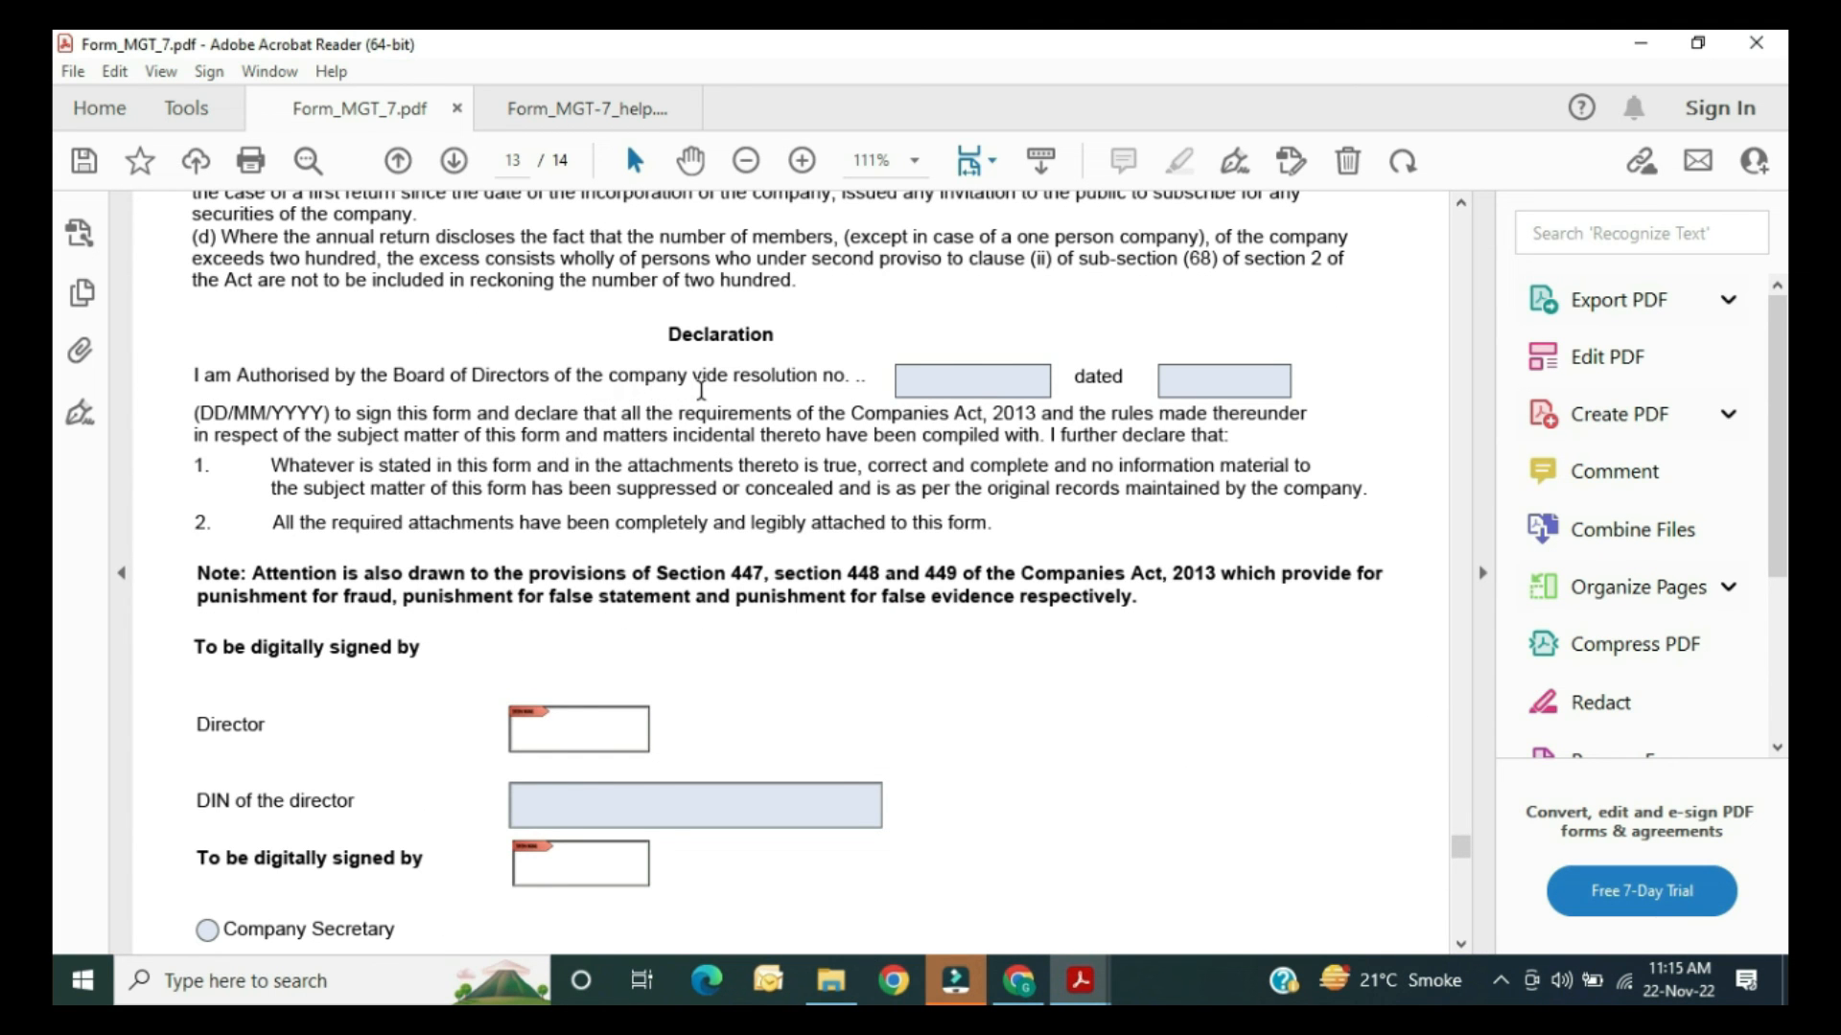
click(914, 383)
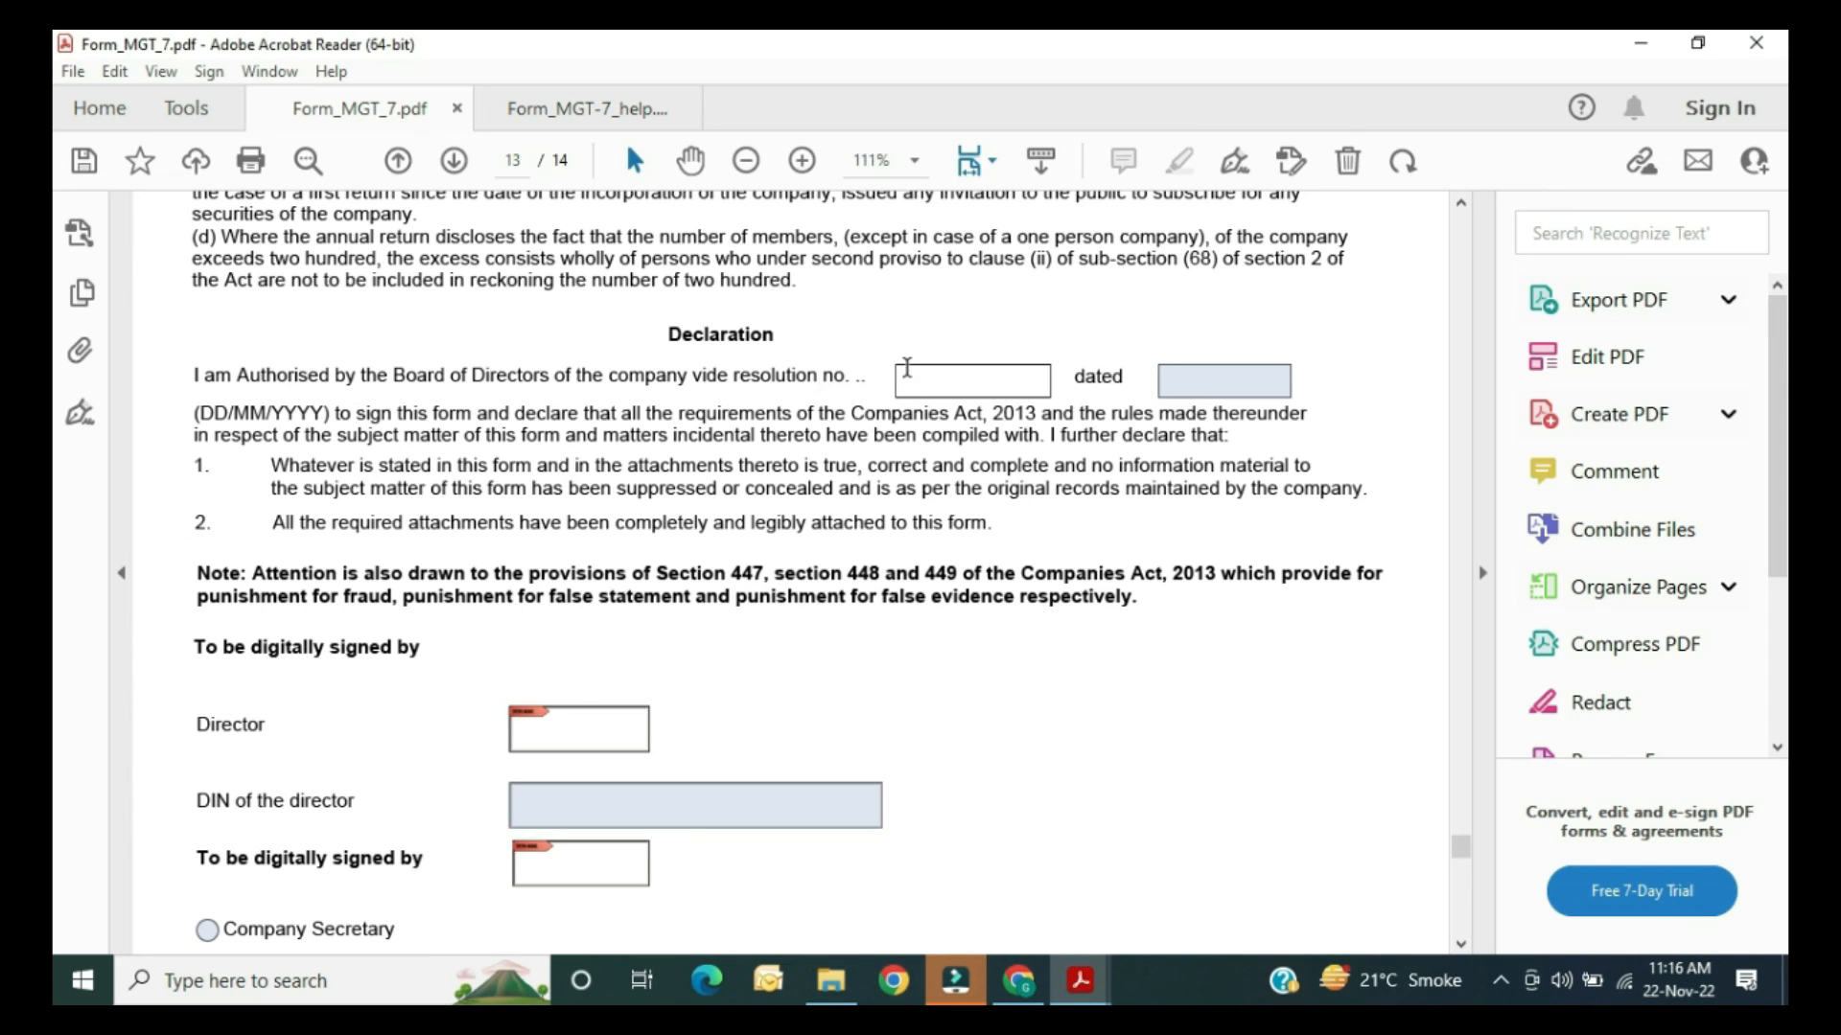
click(922, 386)
text(0)
scroll(992, 437, up, 1)
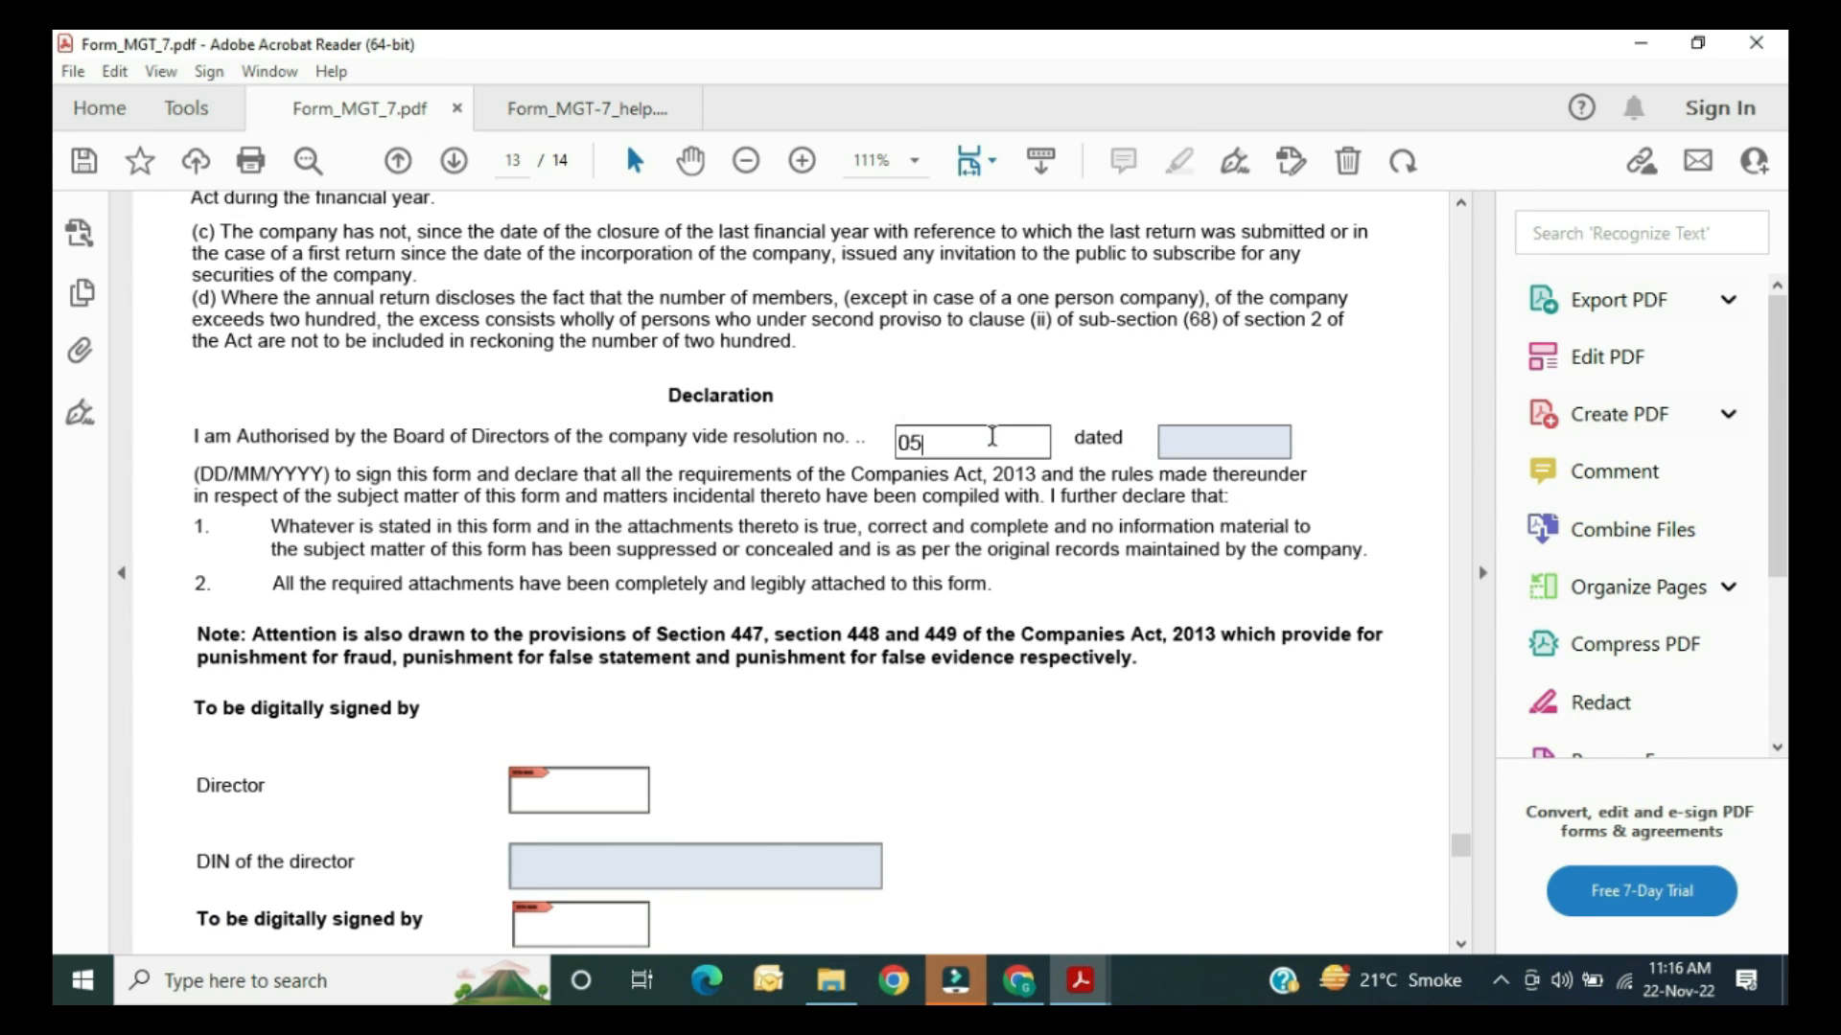
click(1067, 446)
click(1201, 444)
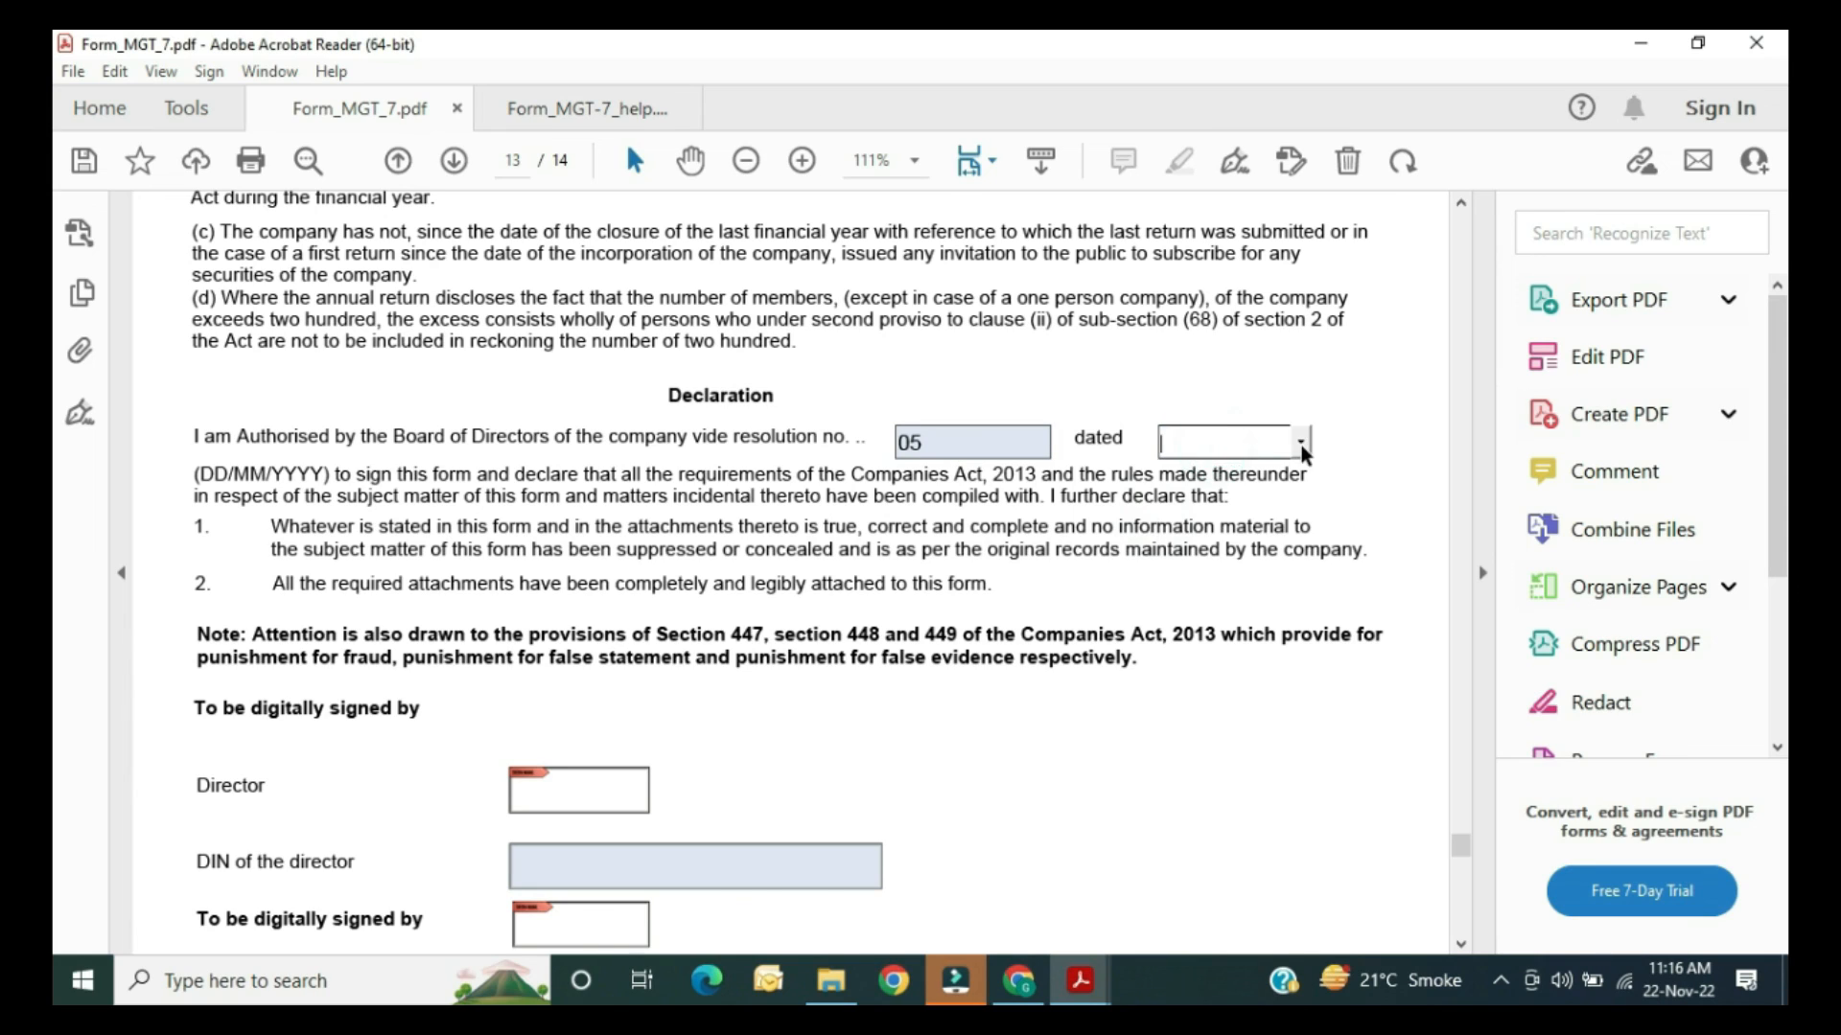
click(1302, 445)
click(1227, 449)
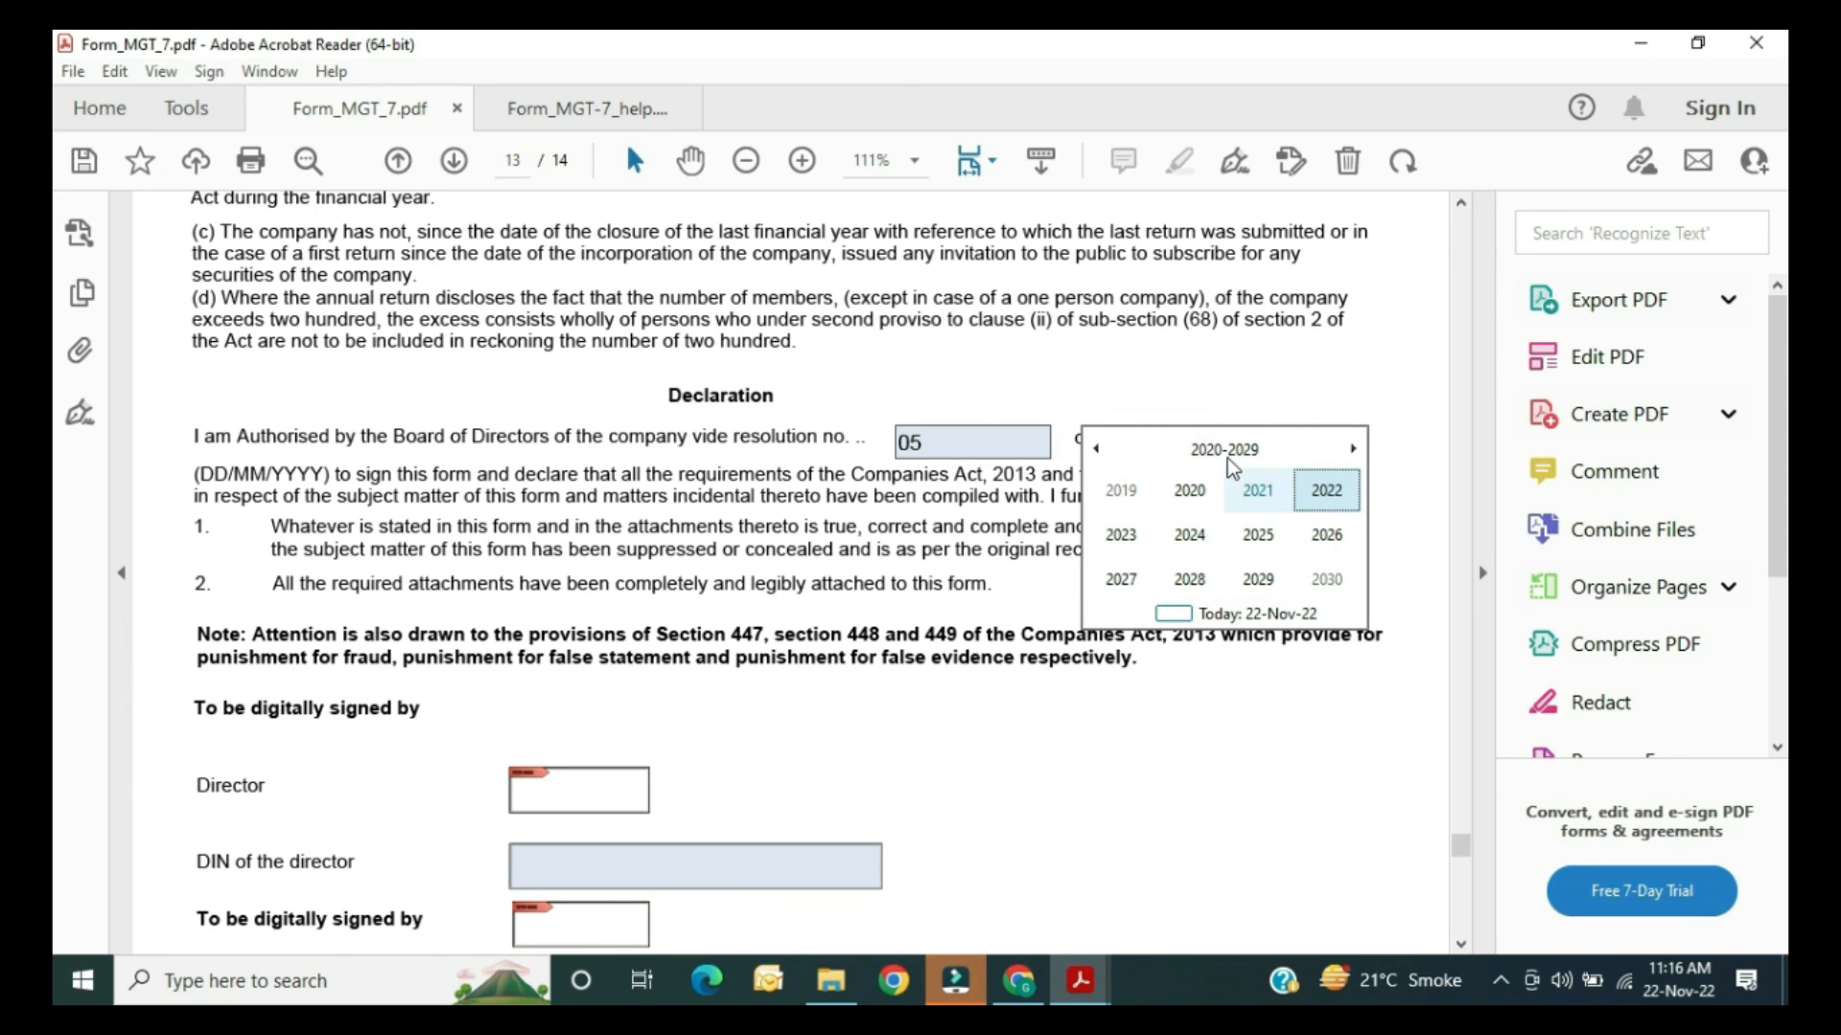
click(1317, 399)
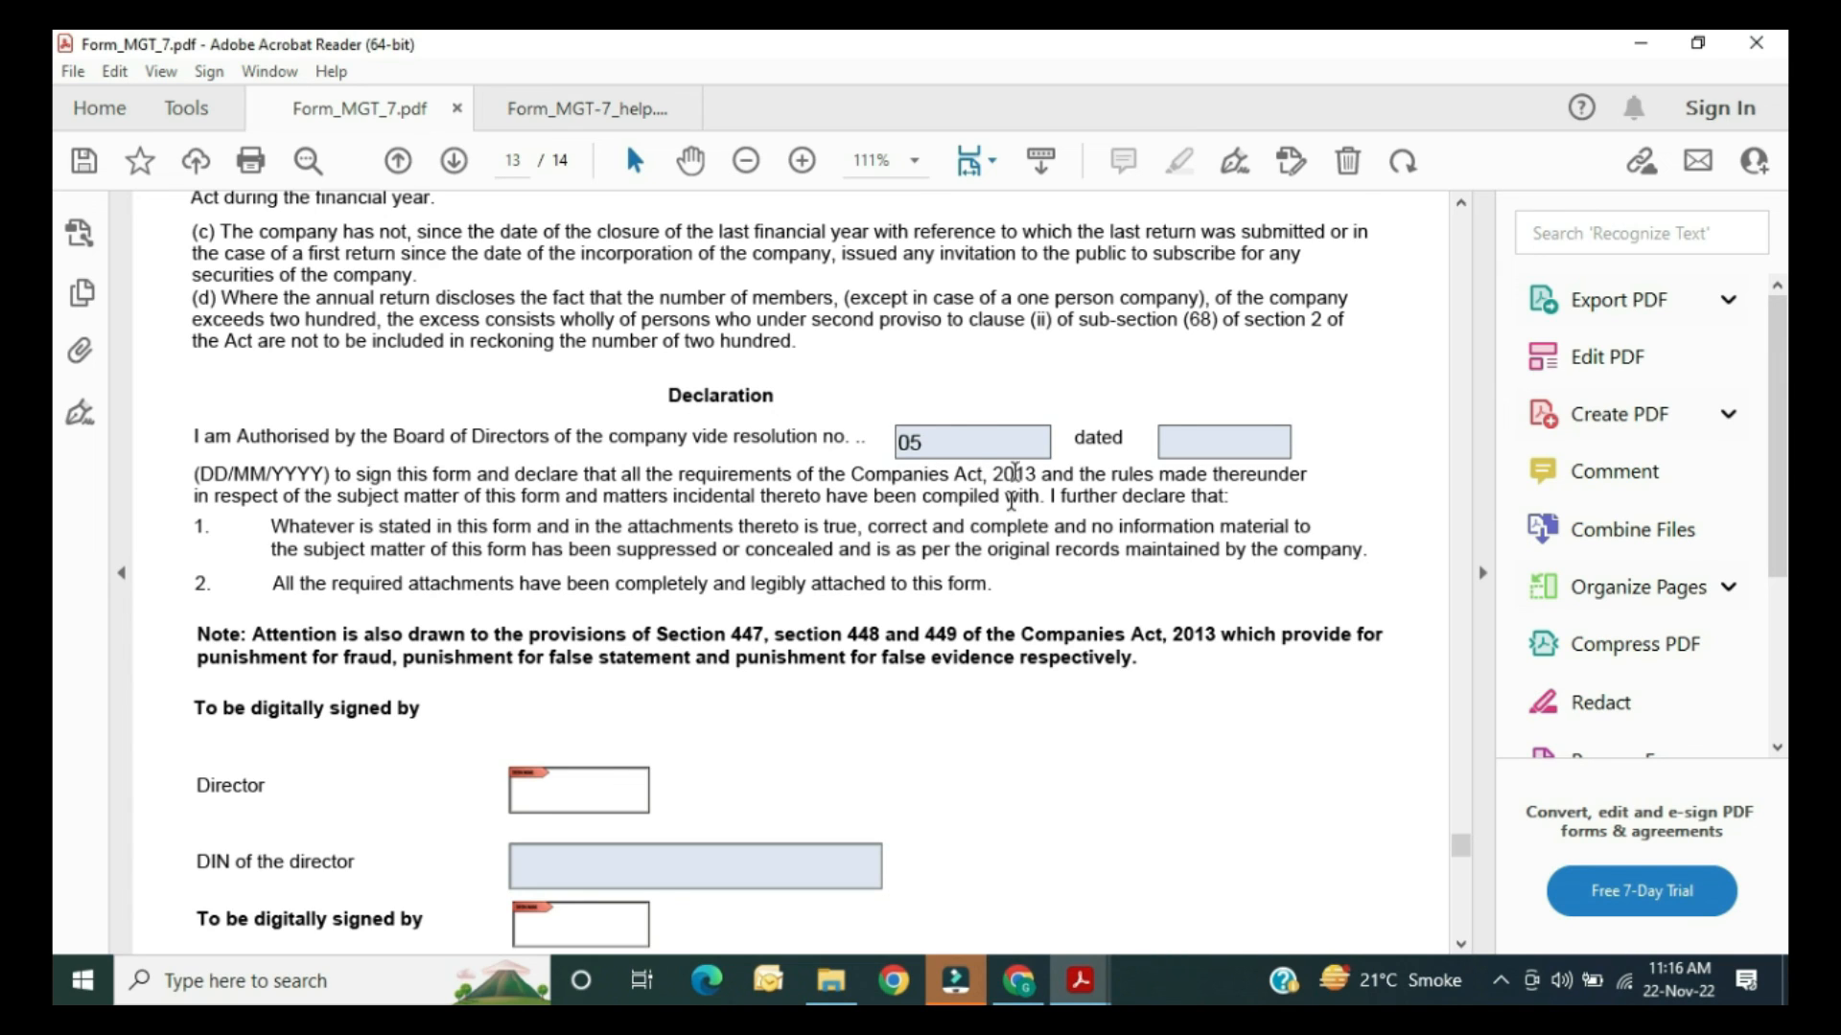
click(1236, 443)
click(1301, 446)
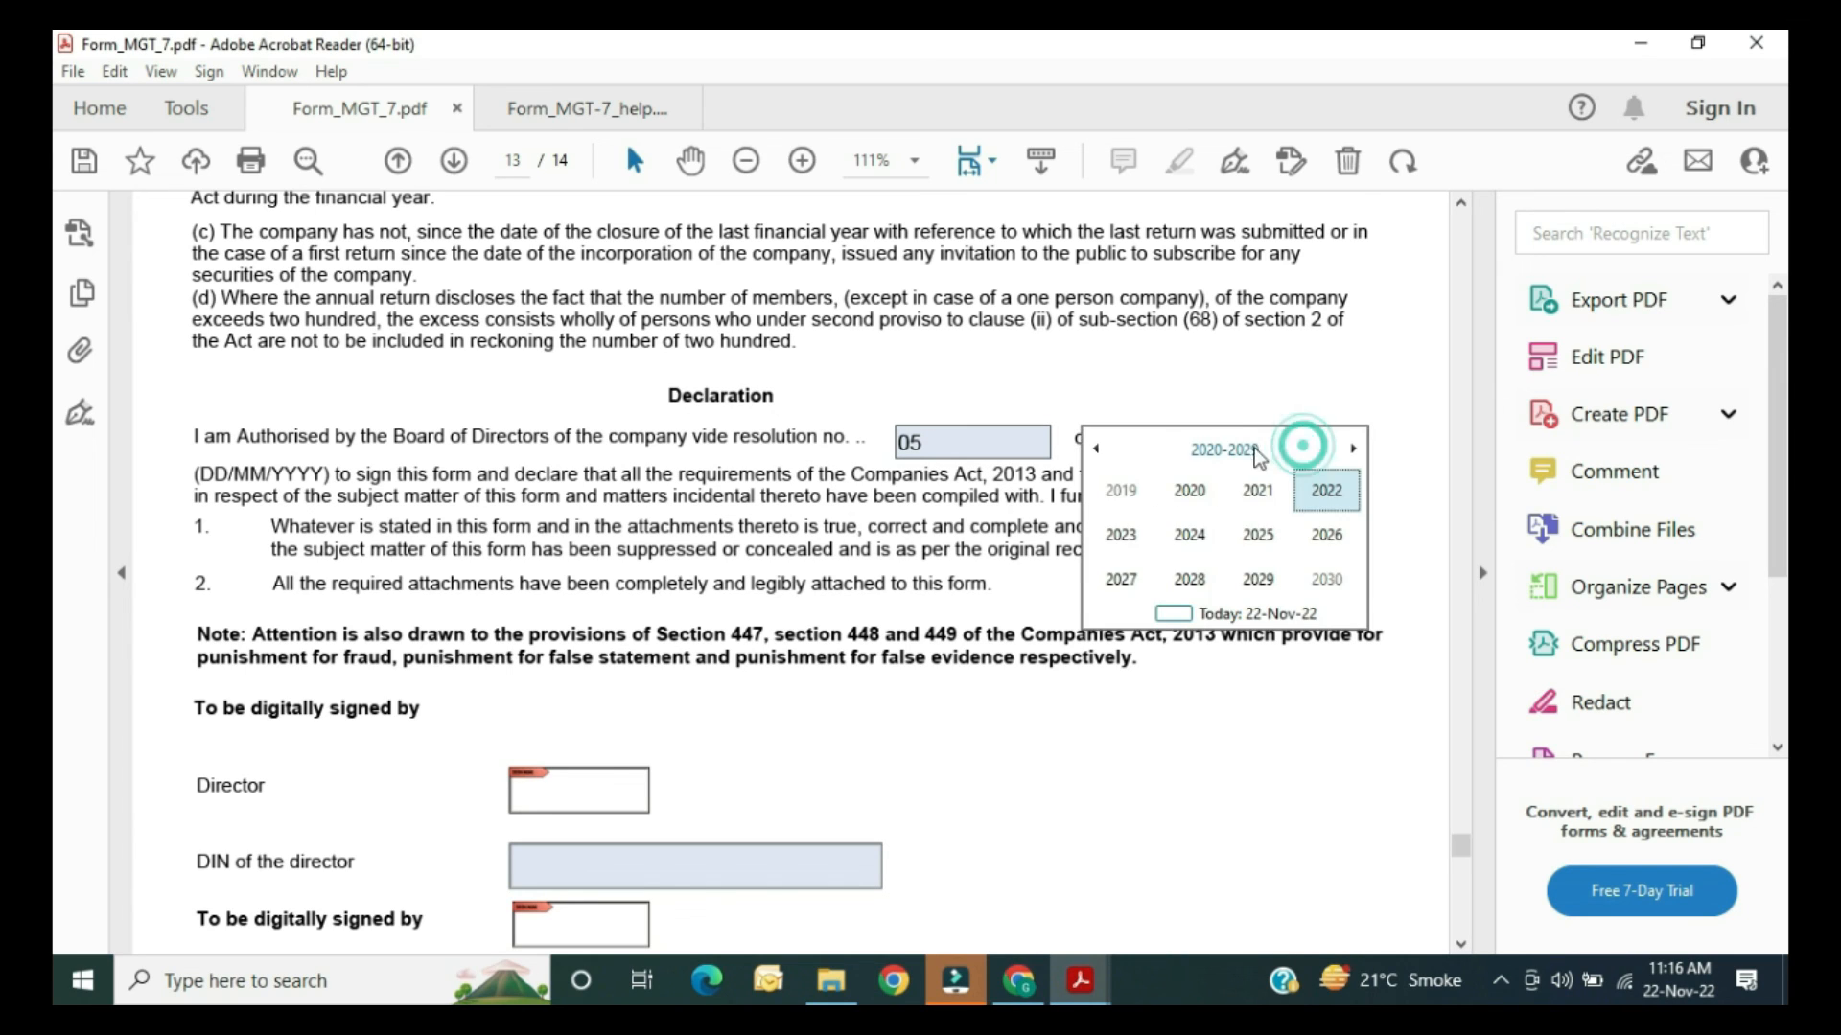
scroll(958, 460, up, 1)
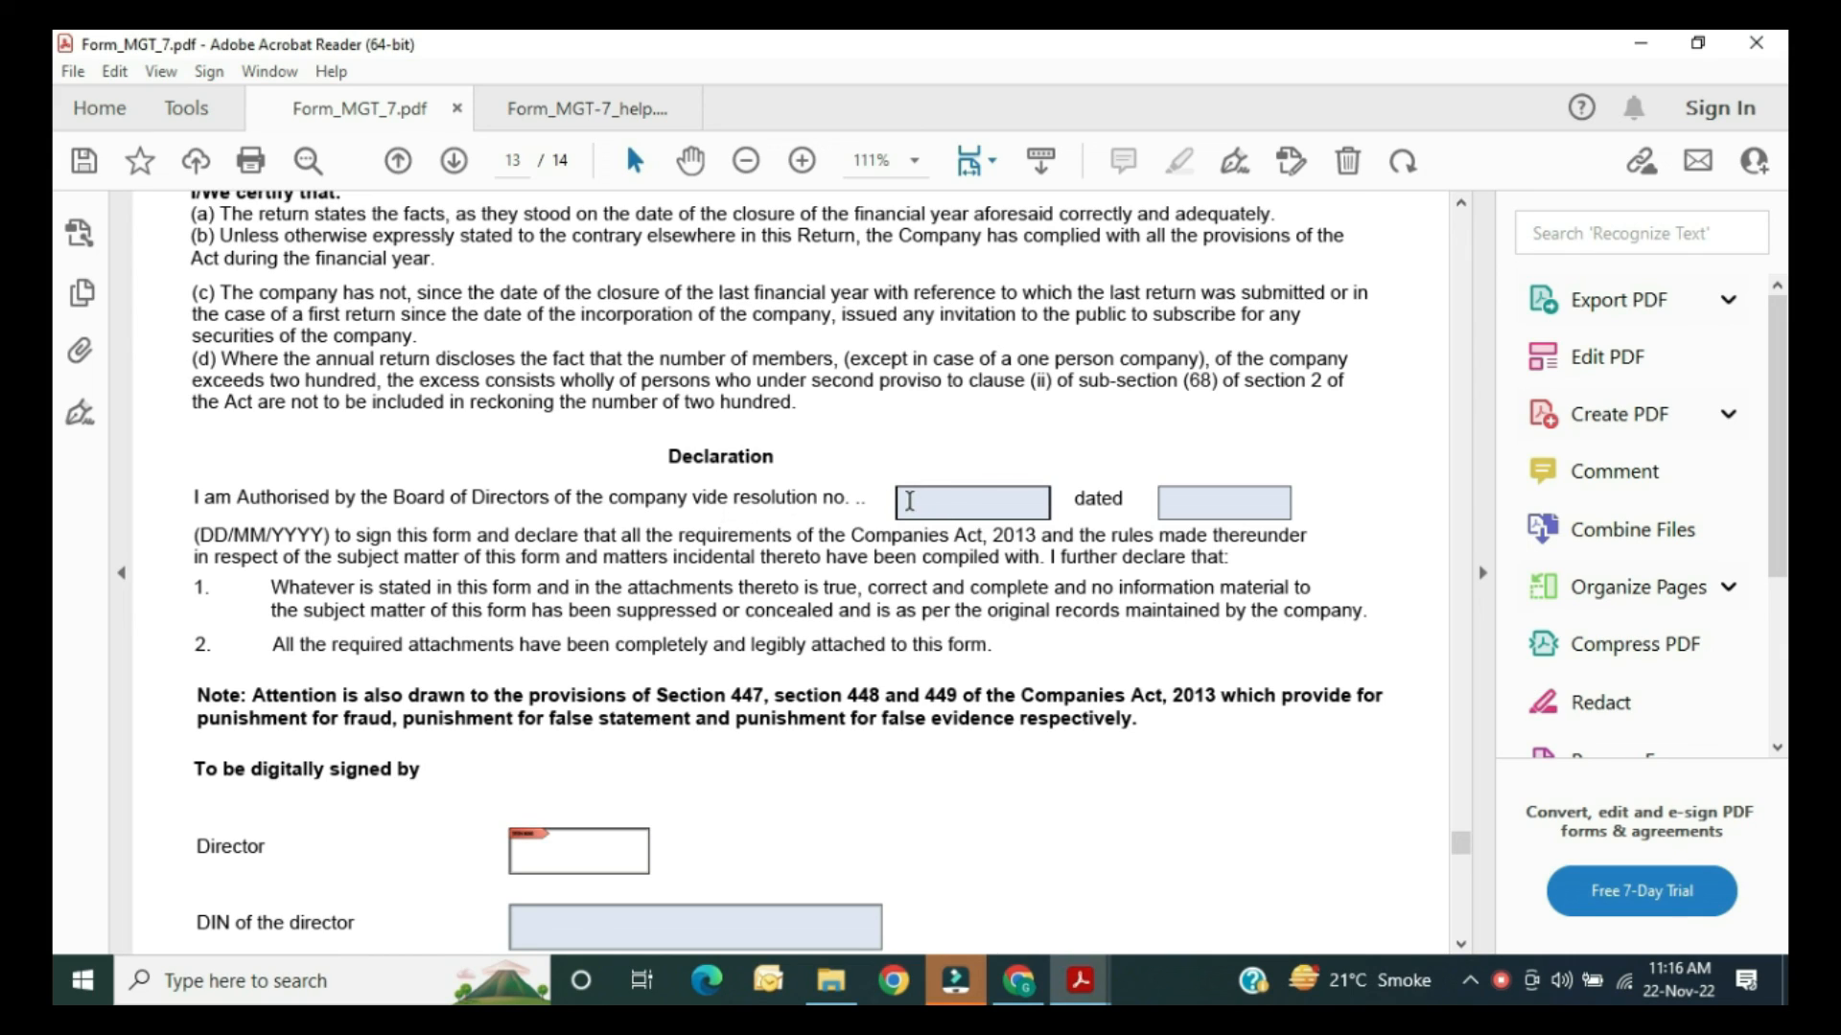
Step: Fill the declaration with board resolution number 05 and an end-of-August 2022 resolution date
click(1001, 503)
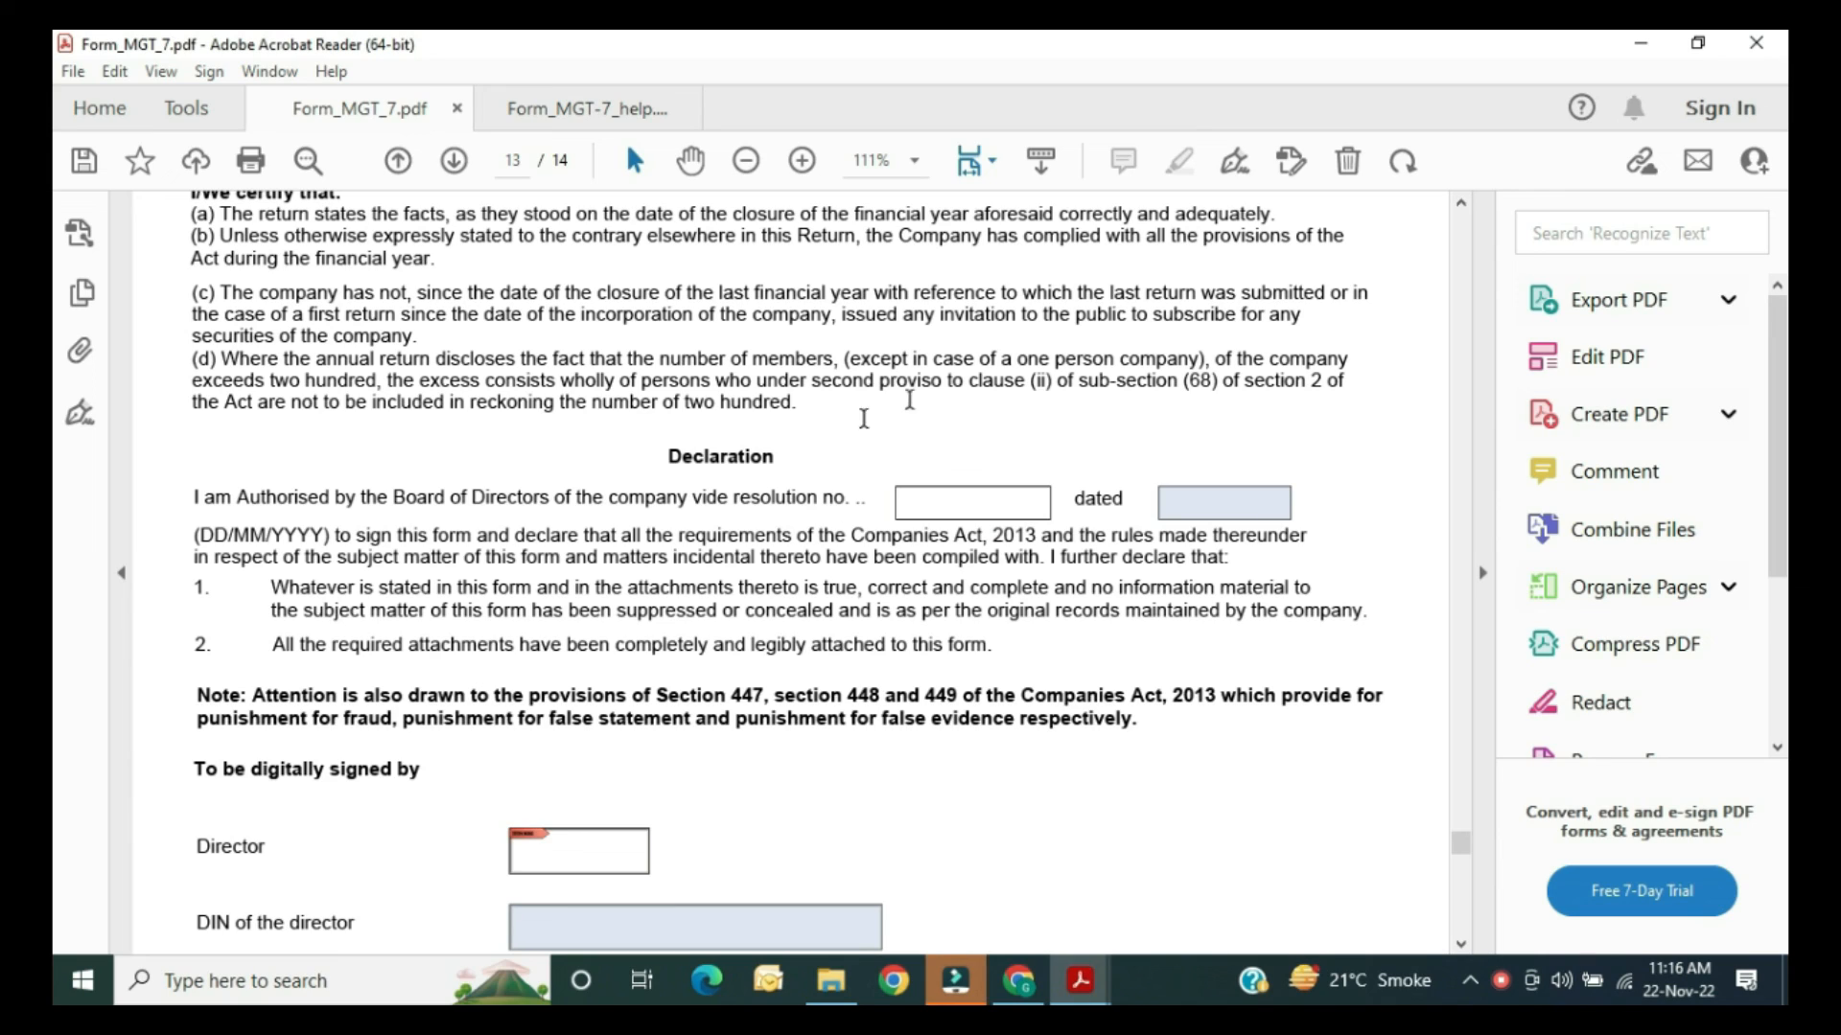
click(946, 509)
text(05)
click(1235, 509)
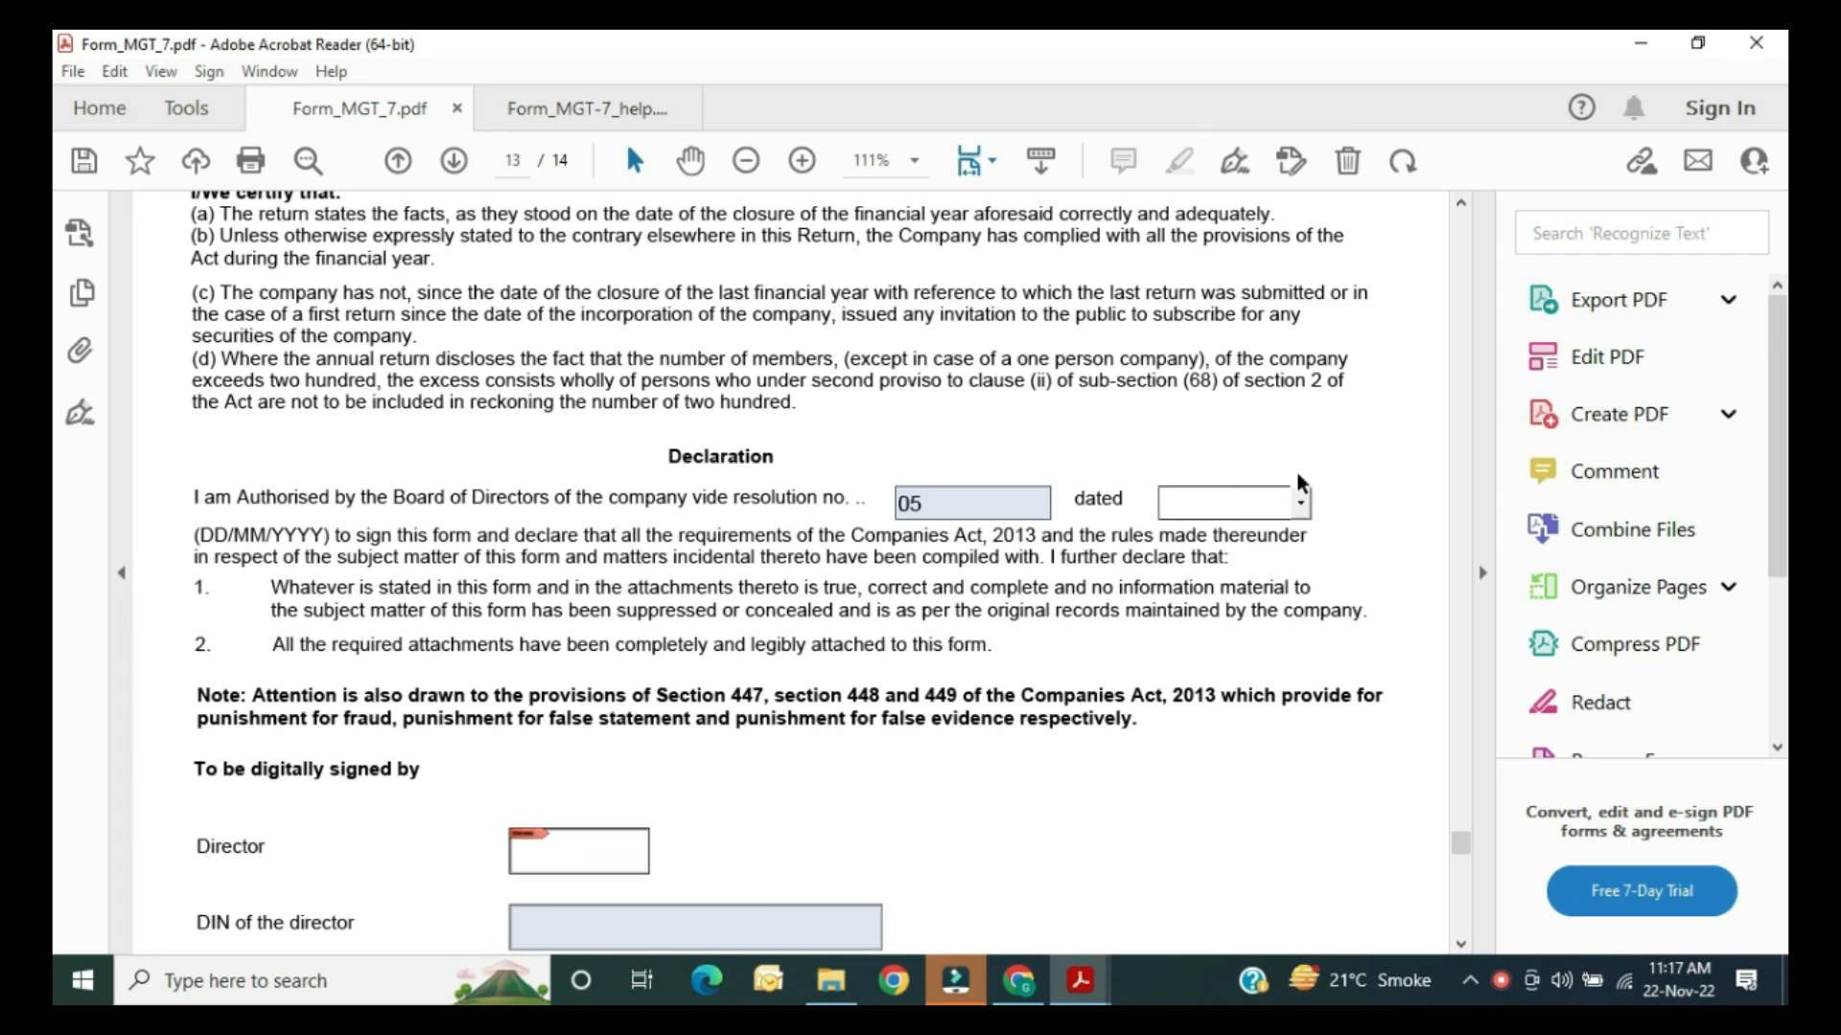
click(1301, 502)
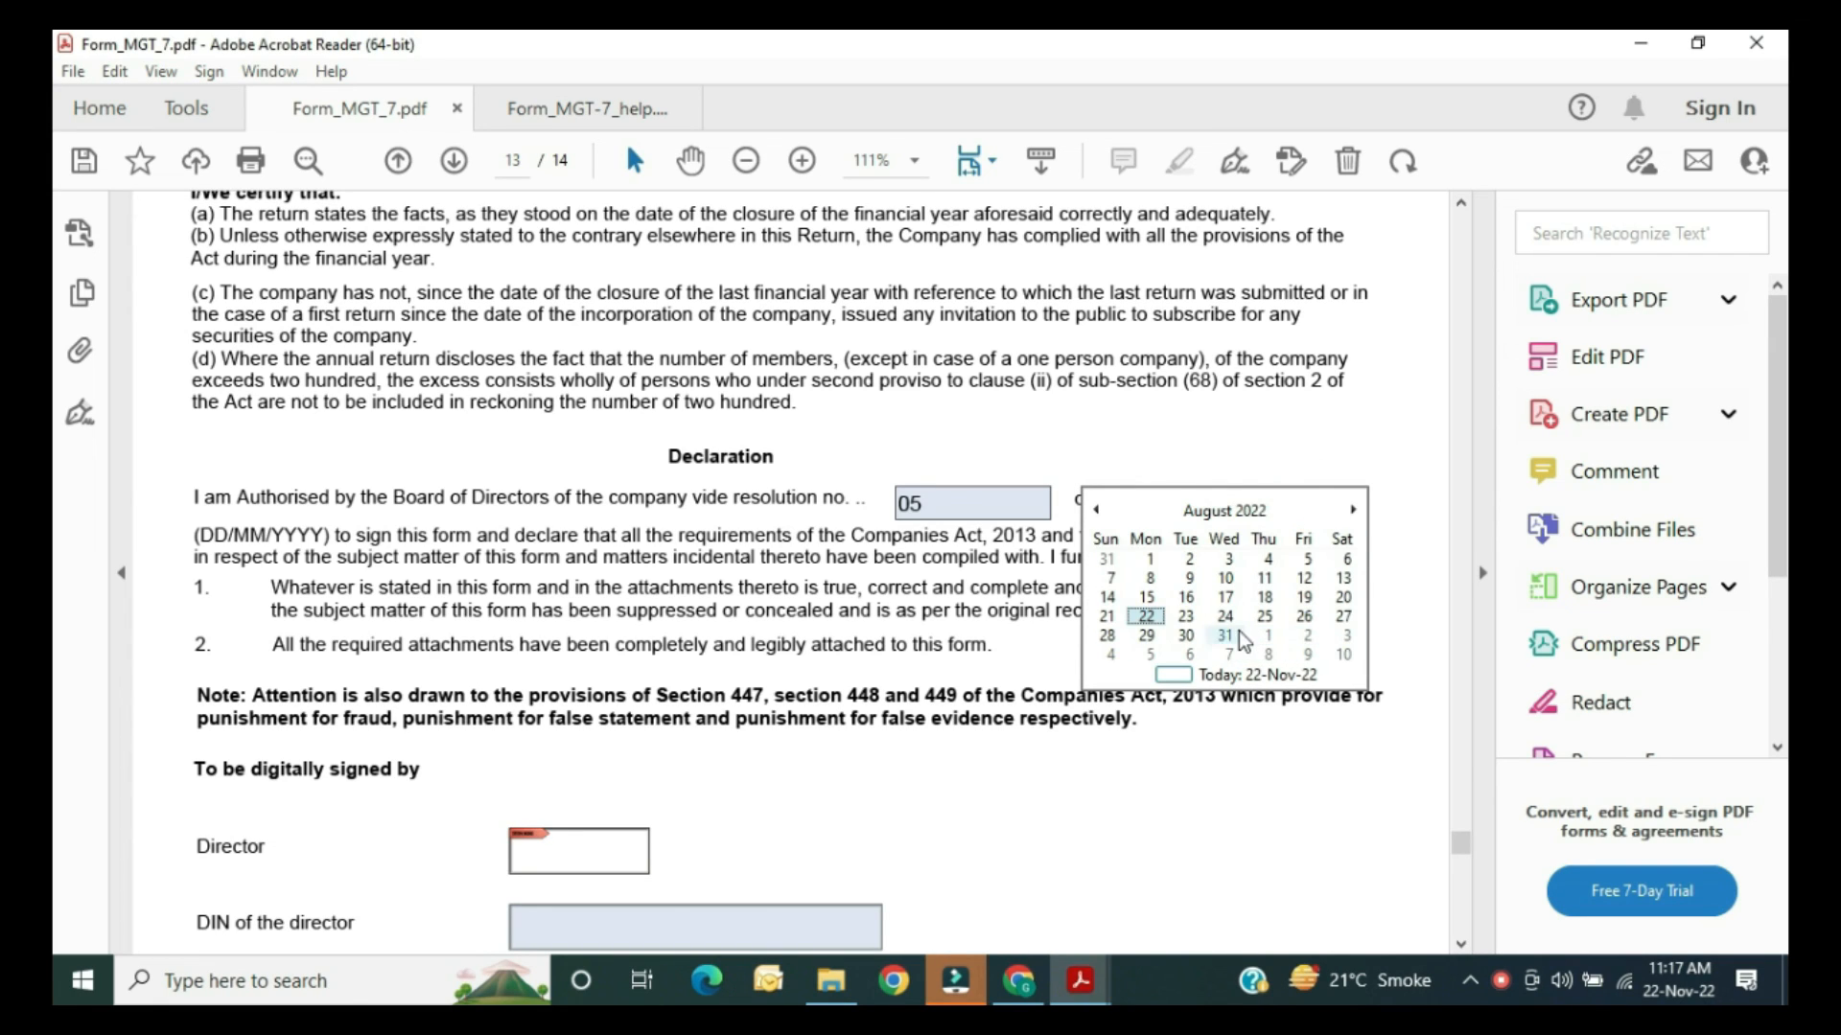
click(1202, 633)
Step: Review the director's digital signature, DIN, company secretary membership and attachments fields below the declaration
scroll(410, 496, down, 4)
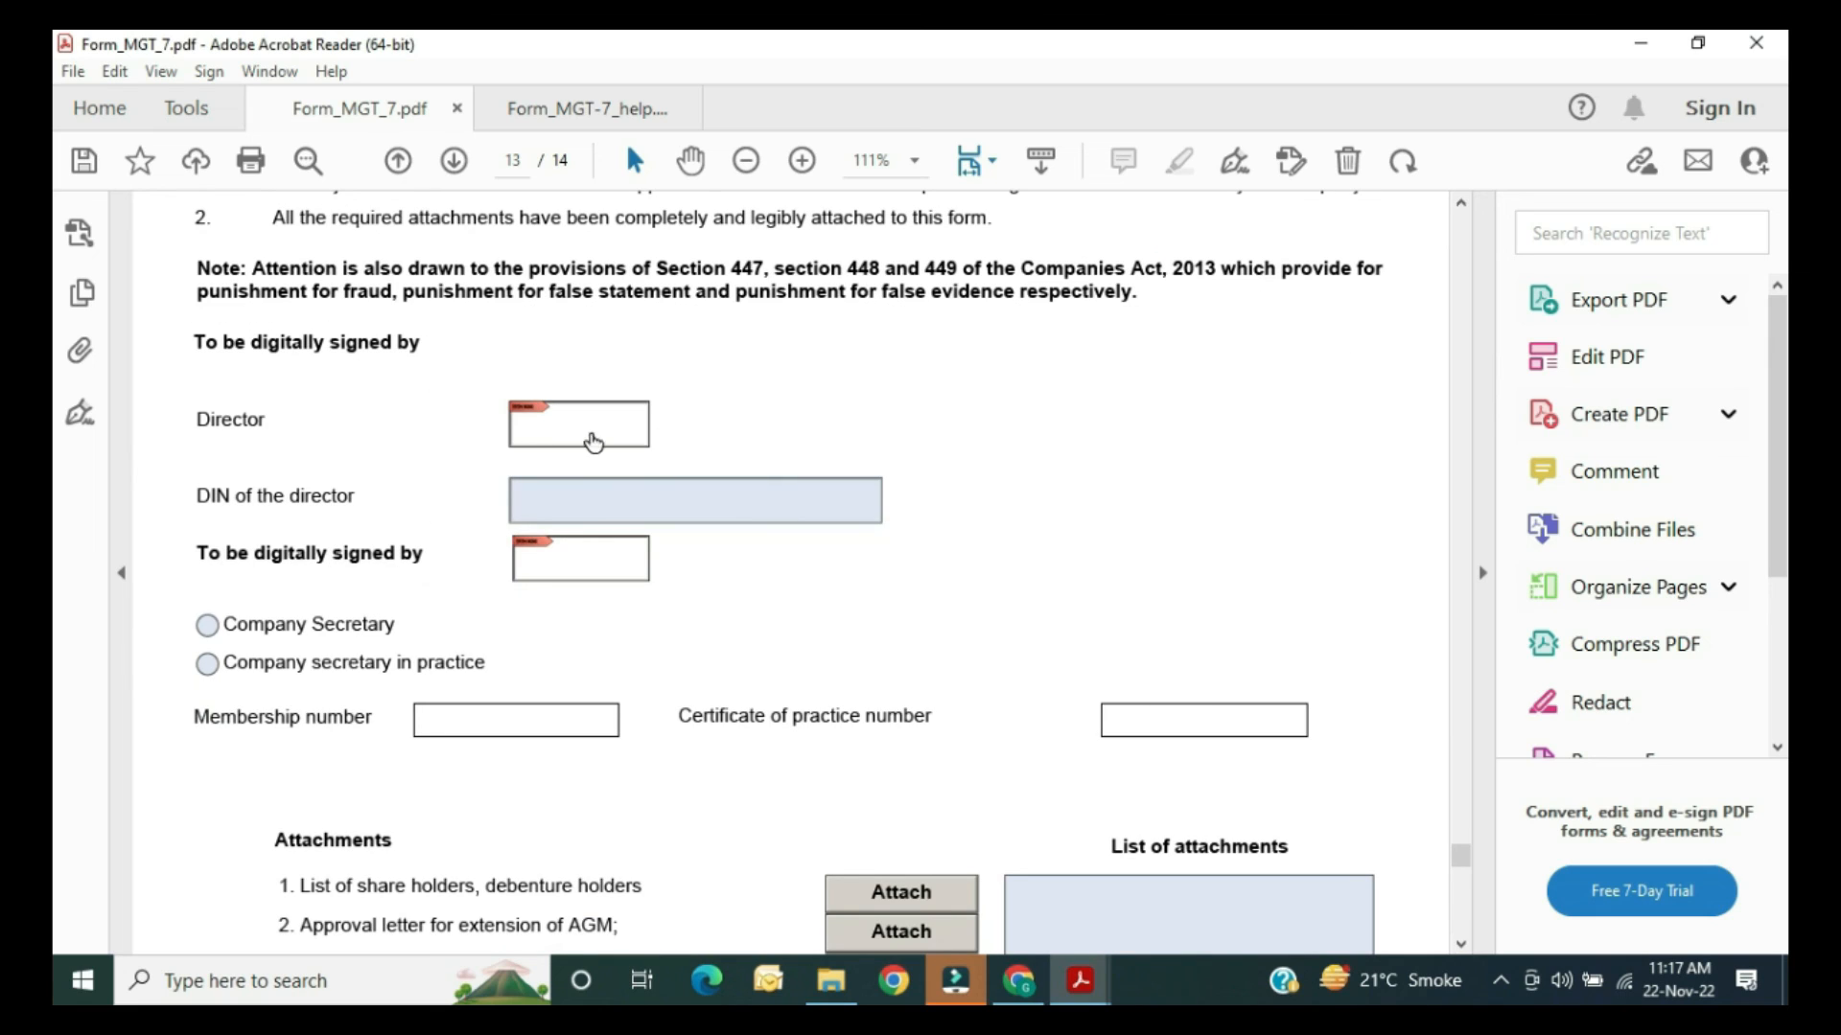
click(725, 418)
scroll(690, 470, down, 1)
scroll(572, 456, down, 1)
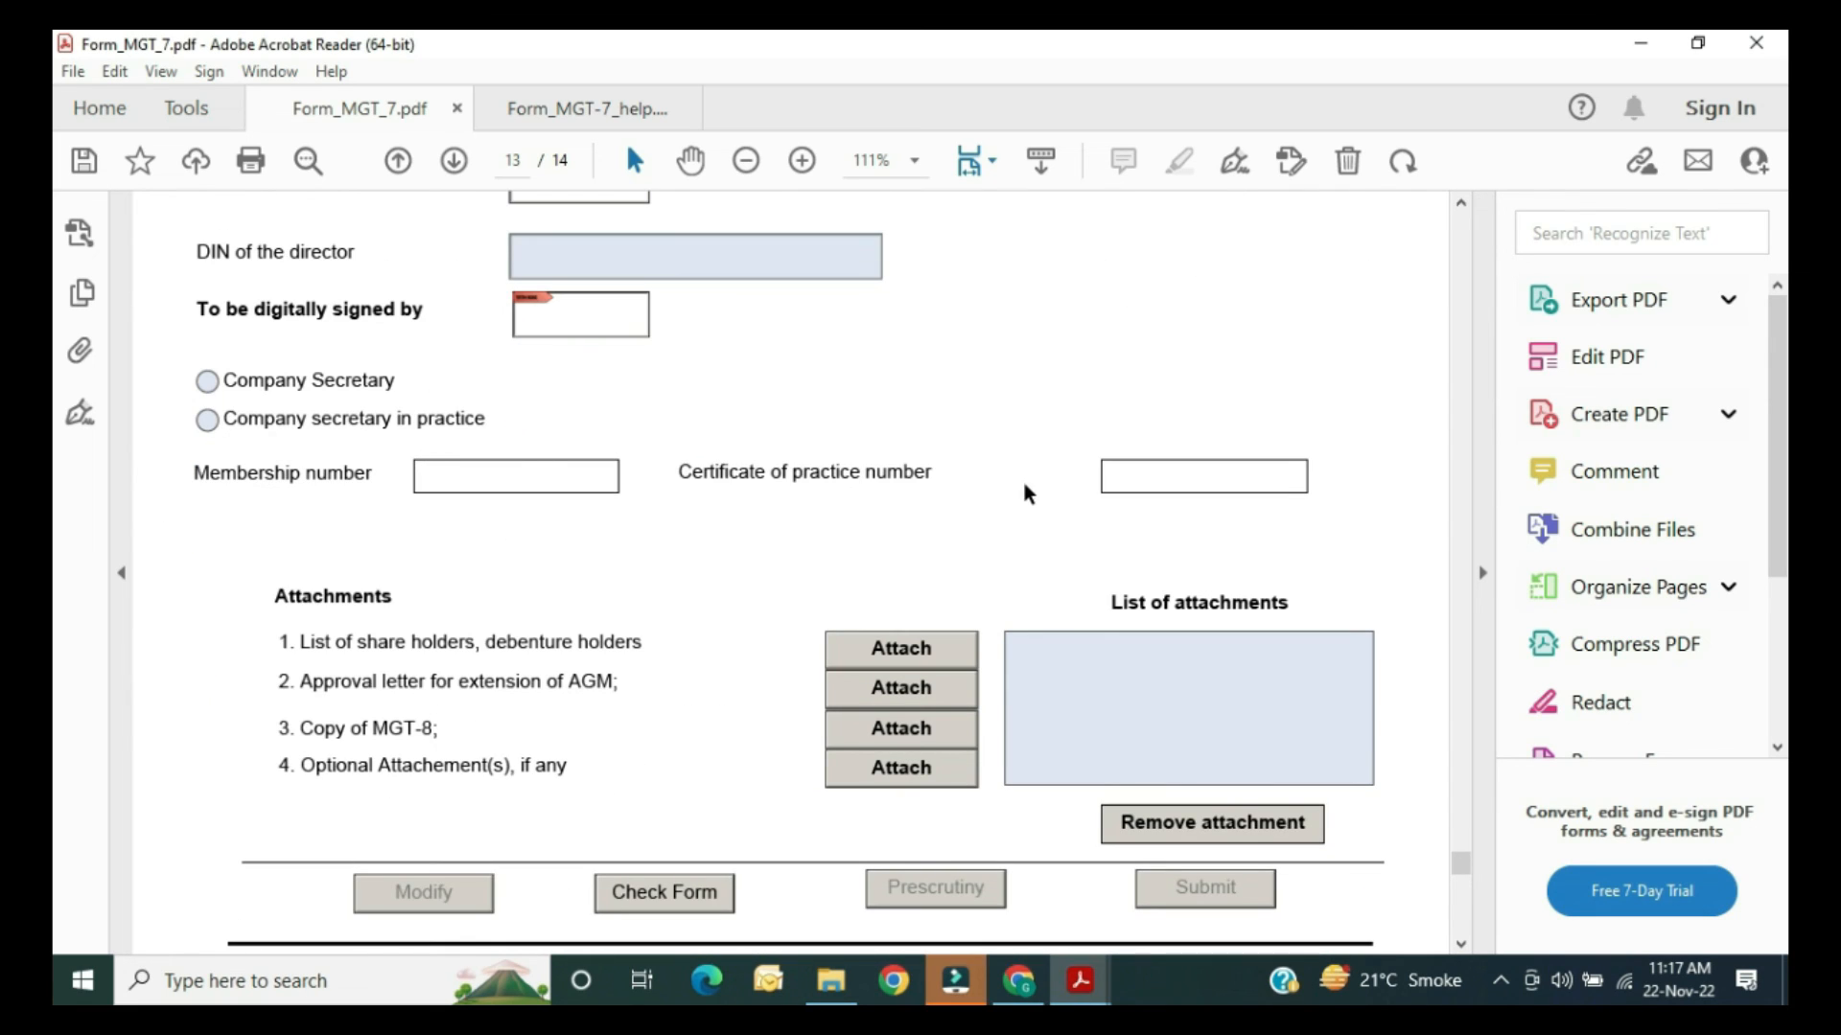
click(530, 469)
scroll(460, 437, down, 2)
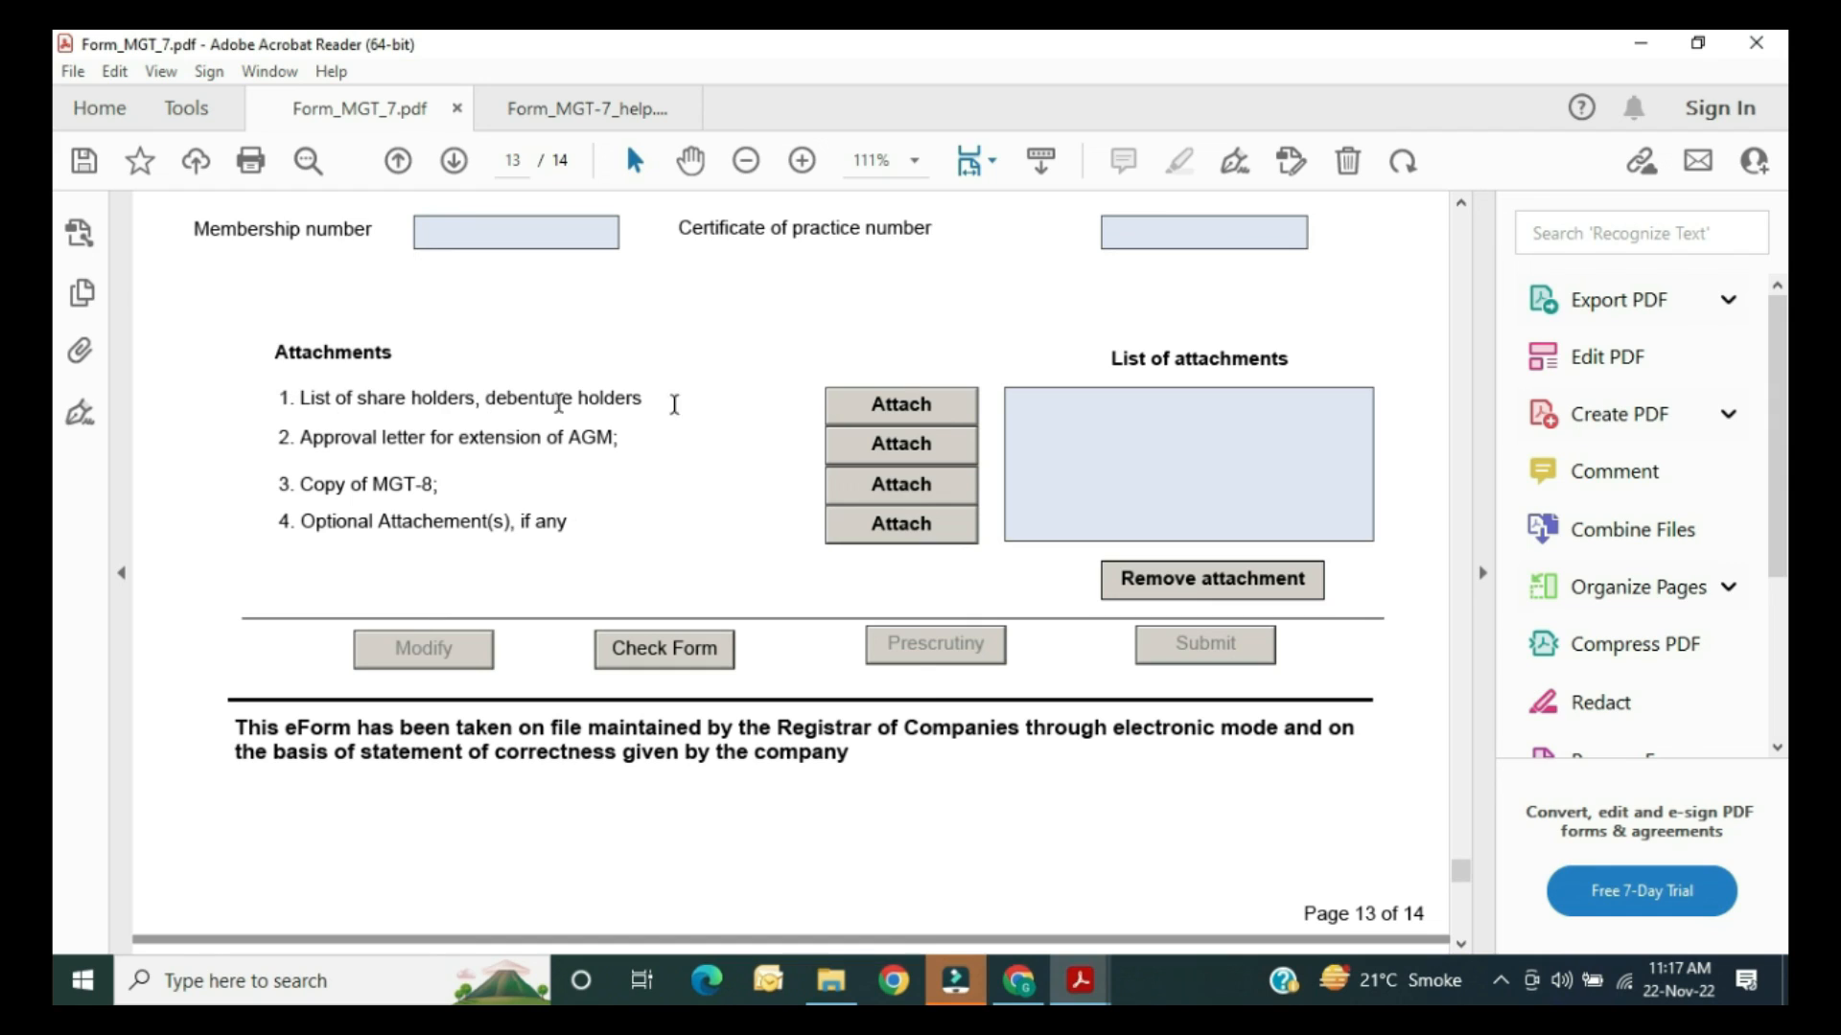